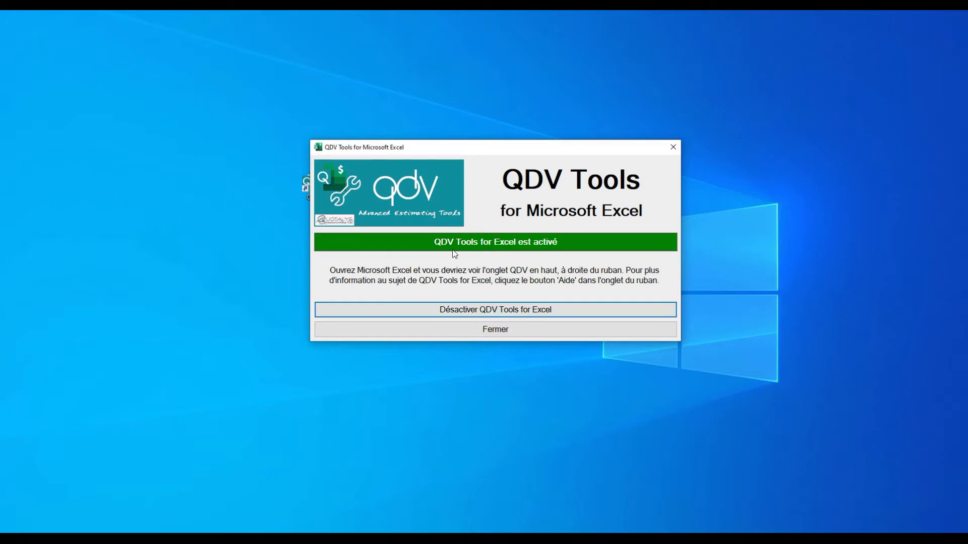
# - Dismiss the QDV Tools activation notice and open a blank Excel workbook to view the QDV add-in commands
pyautogui.click(520, 330)
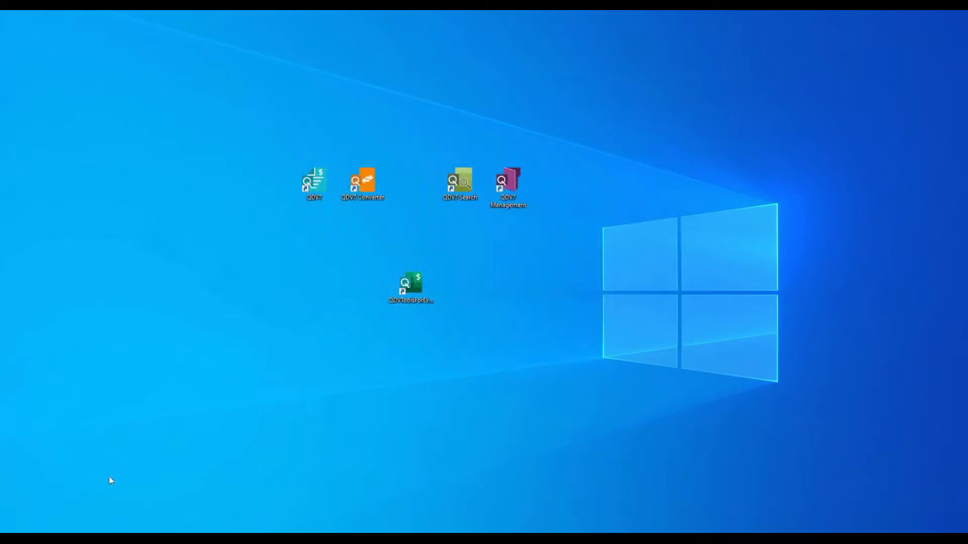
pyautogui.press('super')
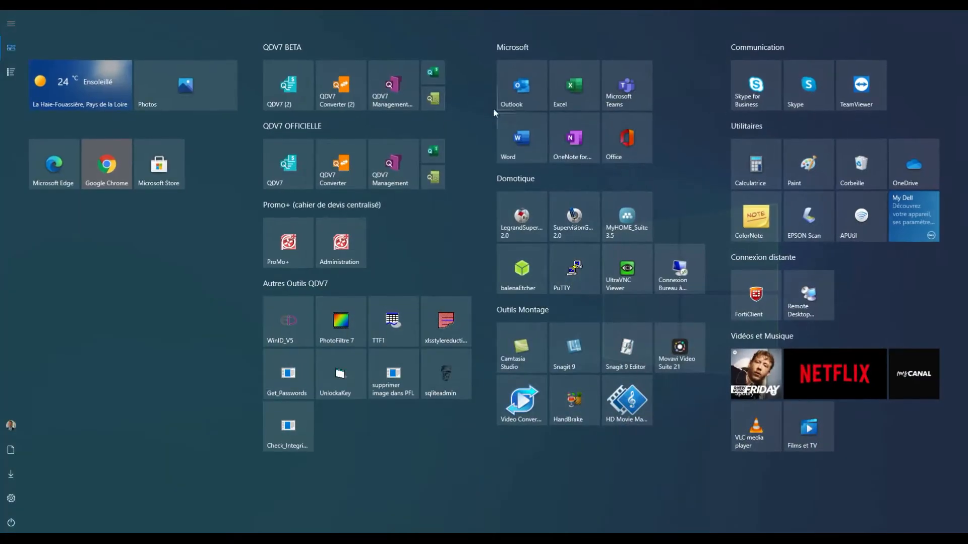
pyautogui.click(566, 89)
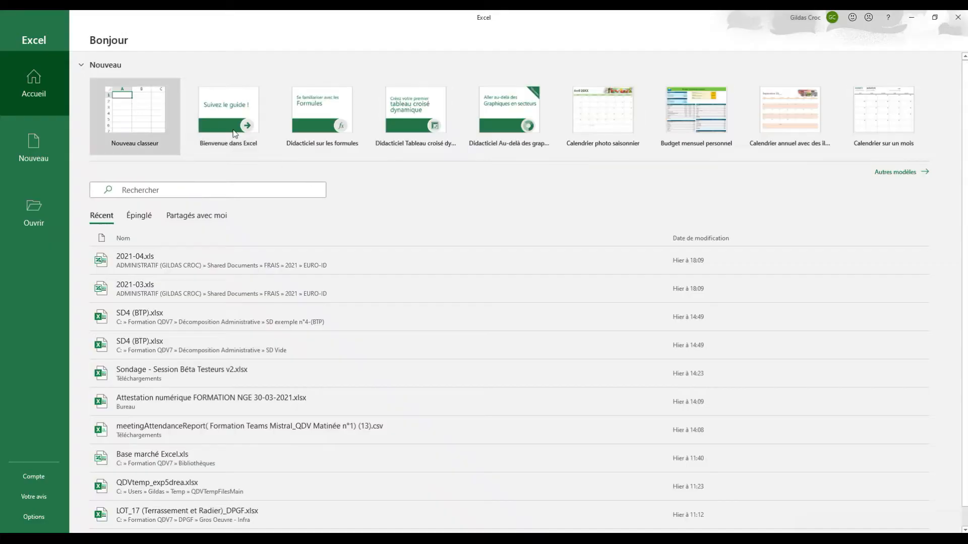
pyautogui.click(150, 112)
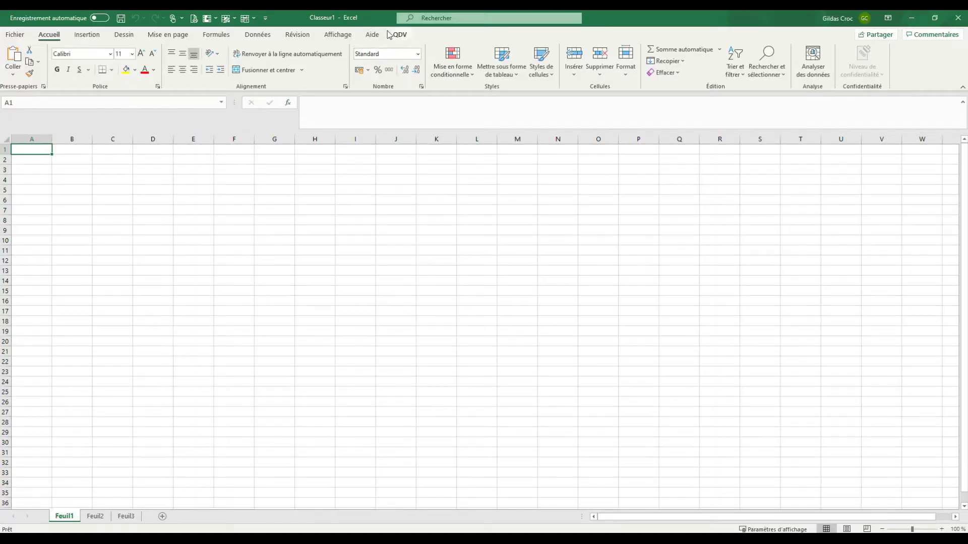
pyautogui.click(401, 35)
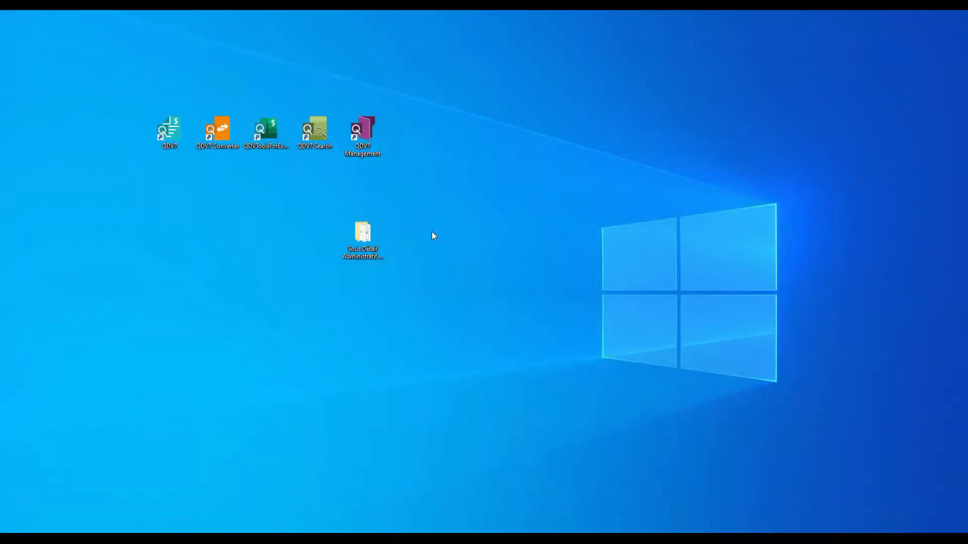
# - Open SD4 (BTP).xlsx from the Sous Détail Administratif de Prix folder and enter the designation "ligne test" in A12
pyautogui.doubleClick(367, 238)
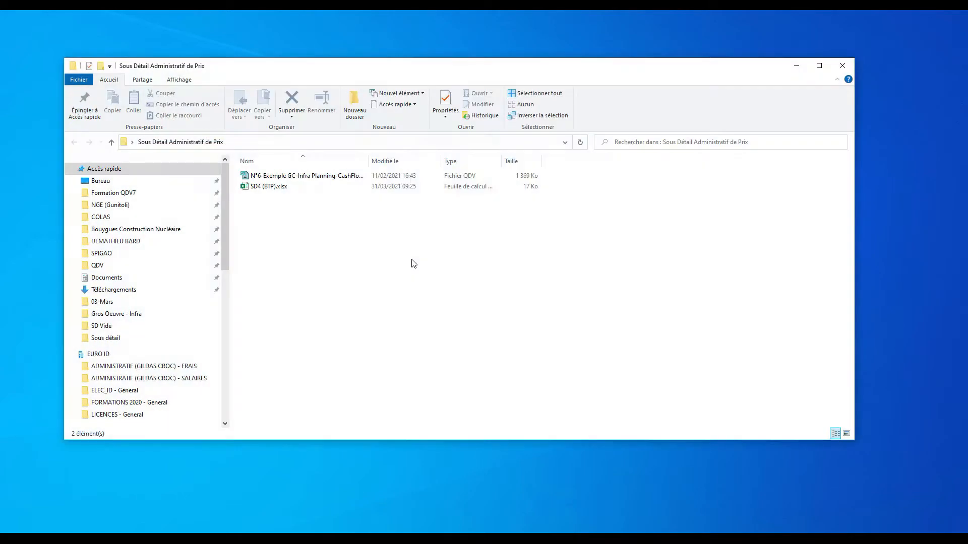
pyautogui.doubleClick(269, 187)
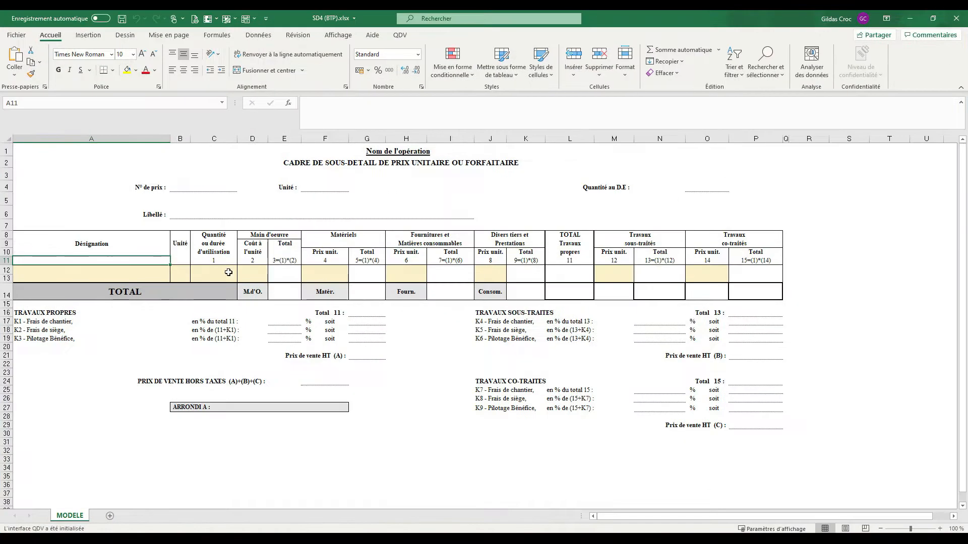
pyautogui.click(117, 271)
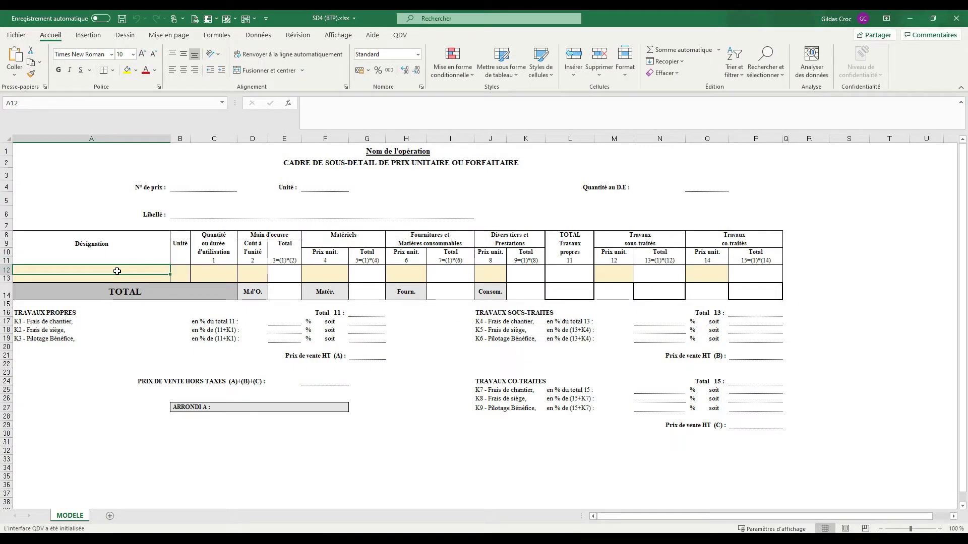
pyautogui.write('1')
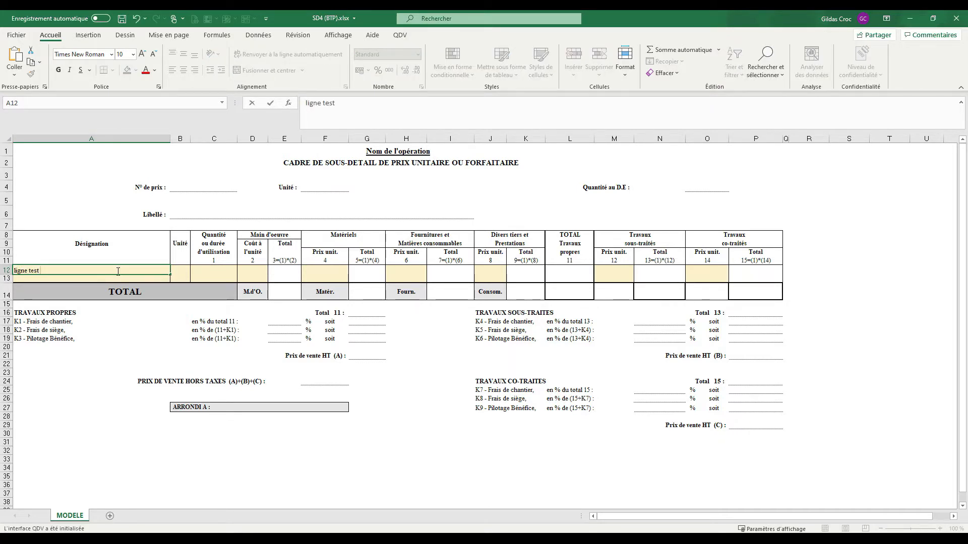
pyautogui.press('Tab')
# - Give the test line the unit "ens", a quantity of 2 and a labour unit cost of 1
pyautogui.write('e')
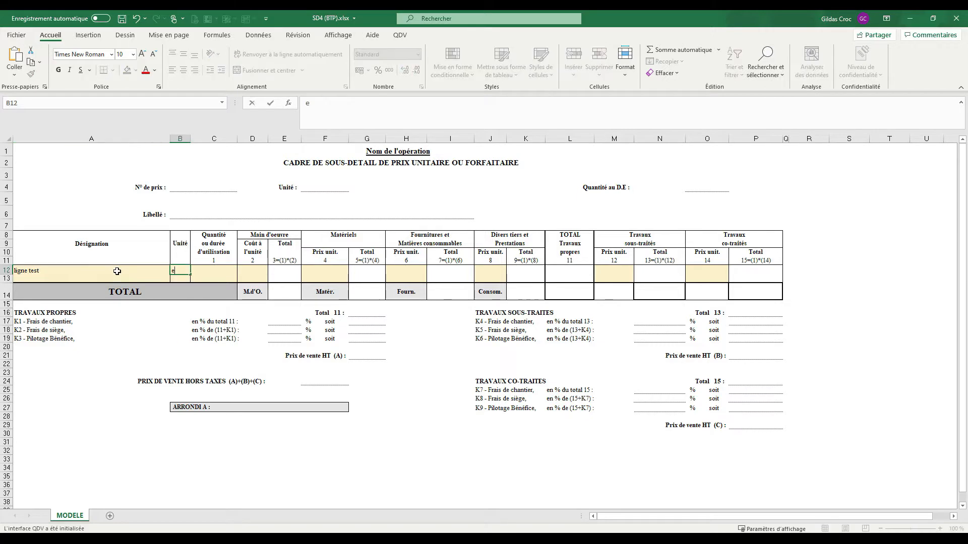
pyautogui.write('ns')
pyautogui.press('Tab')
pyautogui.write('2')
pyautogui.press('Tab')
pyautogui.write('1')
pyautogui.press('Tab')
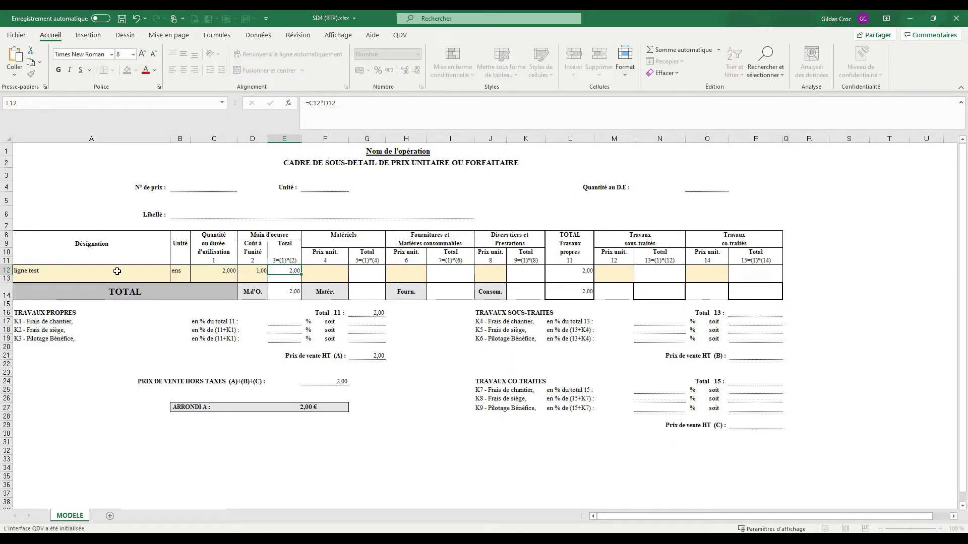
# - Set the test line's unit prices to 2 for Matériels and 3 for Fournitures et Matières consommables
pyautogui.press('Tab')
pyautogui.write('1')
pyautogui.press('Tab')
pyautogui.press('Left')
pyautogui.write('2')
pyautogui.press('Tab')
pyautogui.press('Tab')
pyautogui.write('3')
pyautogui.press('Tab')
pyautogui.press('Tab')
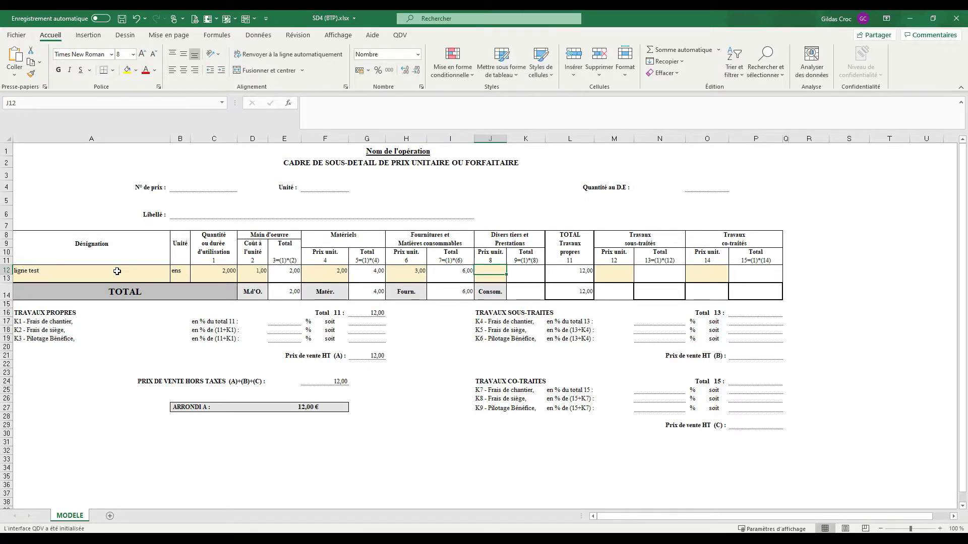
# - Set the test line's unit prices to 4 for Divers tiers et Prestations, 5 for Travaux sous-traités and 6 for Travaux co-traités
pyautogui.write('4')
pyautogui.press('Tab')
pyautogui.press('Tab')
pyautogui.press('Tab')
pyautogui.write('5')
pyautogui.press('Tab')
pyautogui.press('Tab')
pyautogui.write('6')
pyautogui.press('Return')
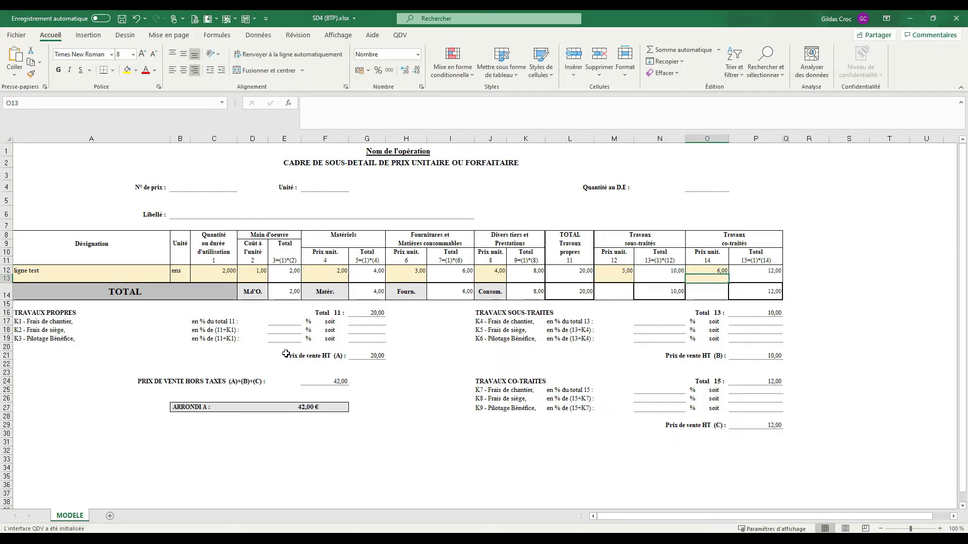
# - Enter the own-works percentages: K1 as 1, K2 as 2 and K3 as 3
pyautogui.click(287, 325)
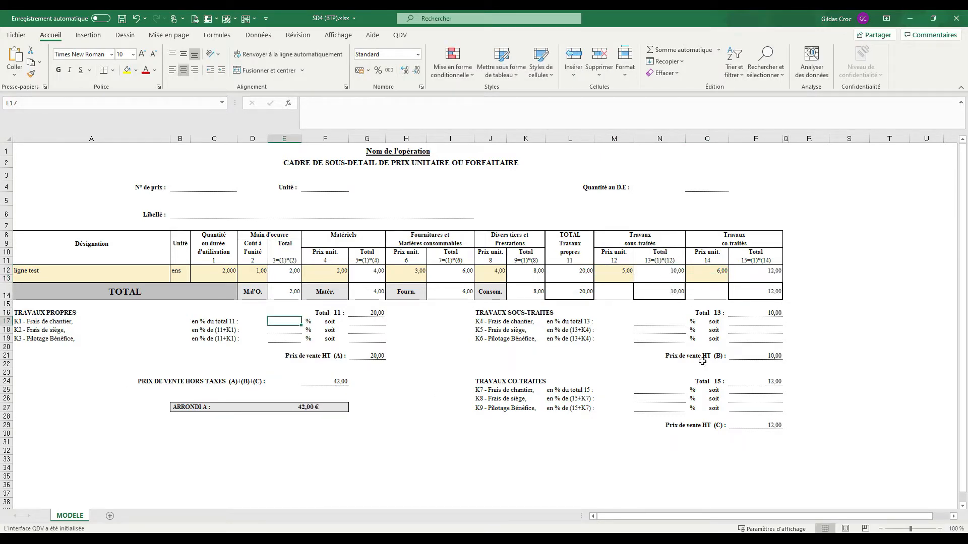
pyautogui.write('1')
pyautogui.press('Return')
pyautogui.write('2')
pyautogui.press('Return')
pyautogui.write('3')
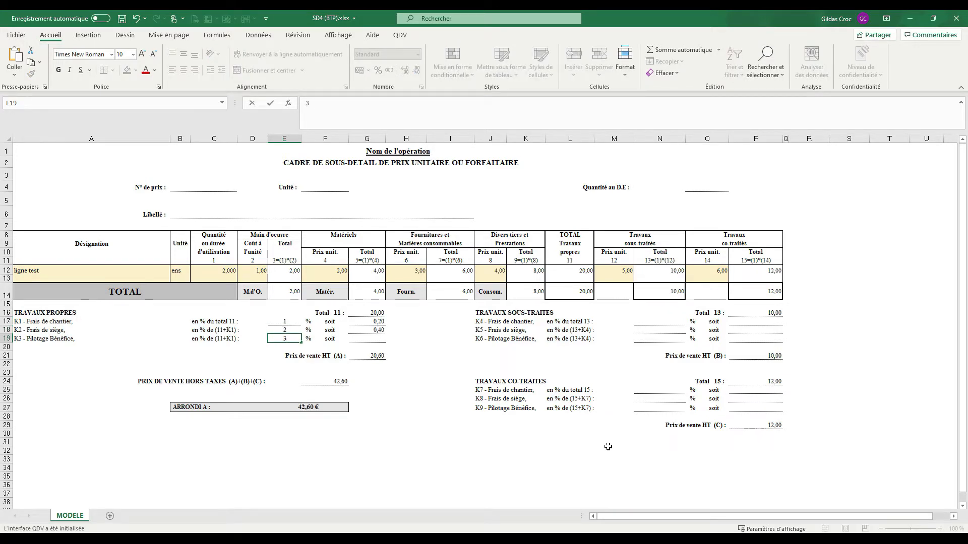
# - Enter the subcontracted-works percentages: K4 as 4, K5 as 5 and K6 as 6
pyautogui.click(660, 321)
pyautogui.write('4')
pyautogui.press('Return')
pyautogui.write('5')
pyautogui.press('Return')
pyautogui.write('6')
pyautogui.press('Return')
# - Enter the co-contracted-works percentages: K7 as 7, K8 as 8 and K9 as 9
pyautogui.press('Return')
pyautogui.press('Return')
pyautogui.press('Return')
pyautogui.press('Return')
pyautogui.press('Return')
pyautogui.write('7')
pyautogui.press('Return')
pyautogui.write('8')
pyautogui.press('Return')
pyautogui.write('9')
pyautogui.press('Return')
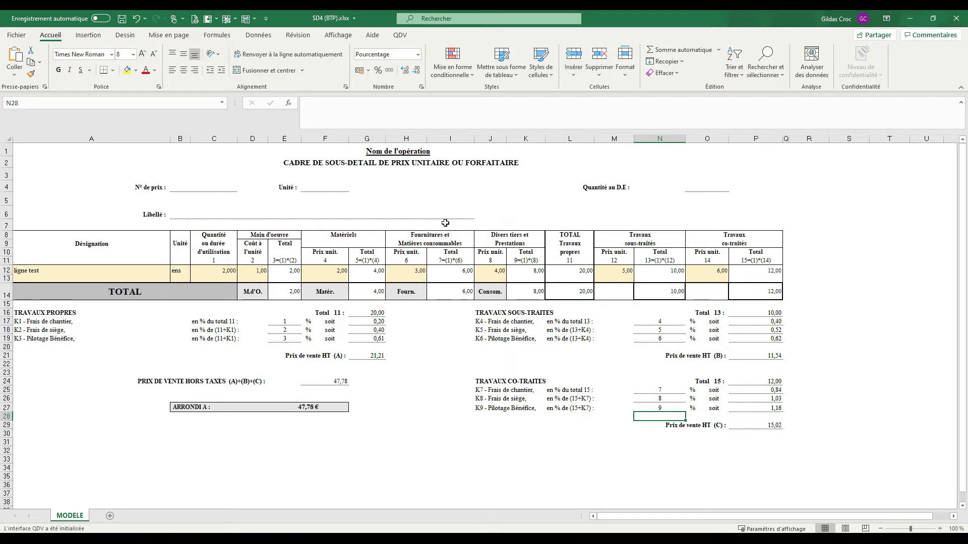
# - Inspect the TOTAL row formulas for Matériels, Fournitures and Travaux propres without changing them
pyautogui.doubleClick(377, 293)
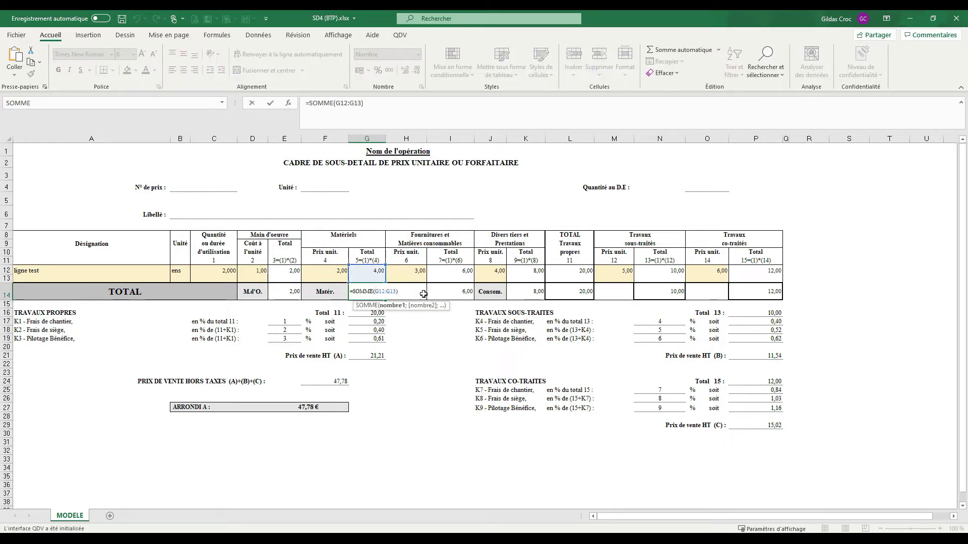
pyautogui.press('Escape')
pyautogui.doubleClick(444, 292)
pyautogui.press('Escape')
pyautogui.doubleClick(559, 292)
pyautogui.press('Escape')
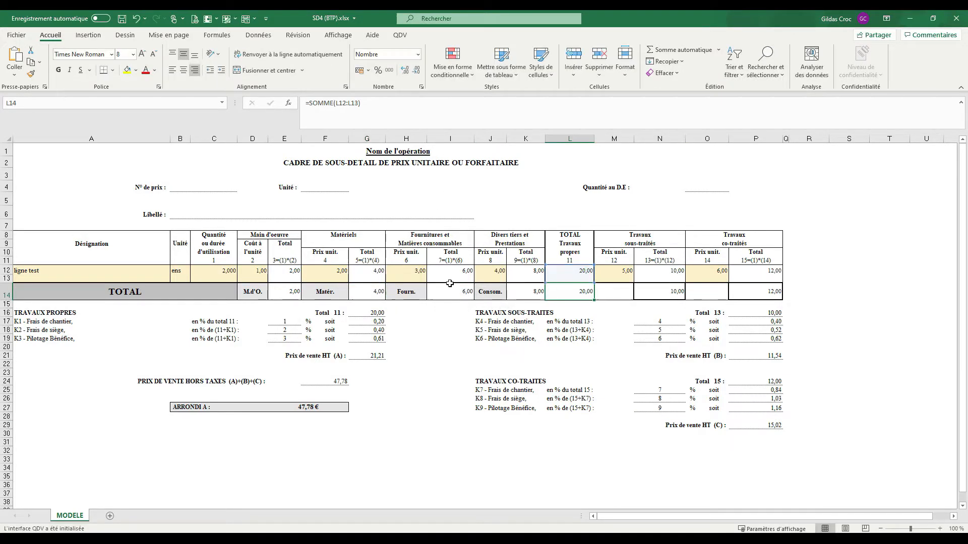
# - Review the test line in row 12, the own-works amounts in G16:G21 and the rounded price formula in E27
pyautogui.moveTo(166, 271); pyautogui.dragTo(756, 271)
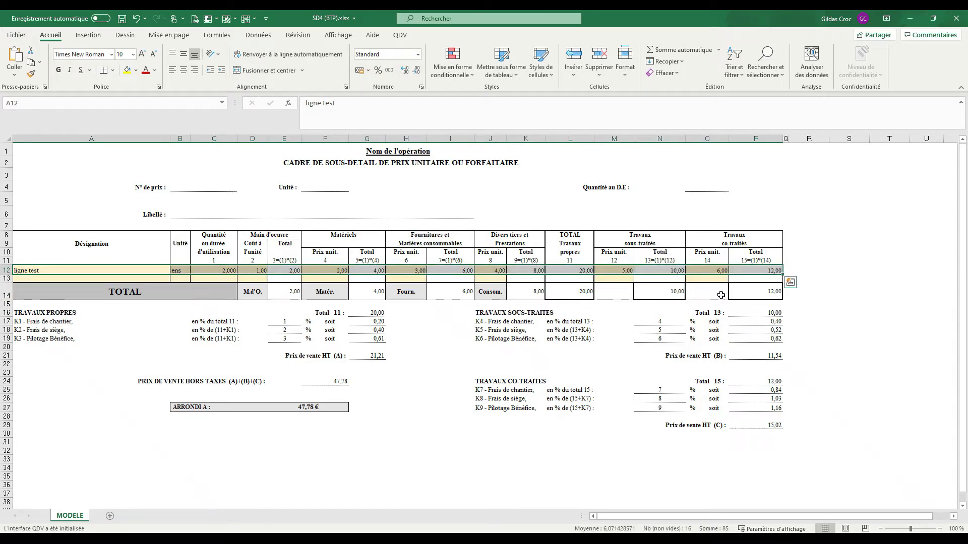
pyautogui.moveTo(367, 313); pyautogui.dragTo(372, 356)
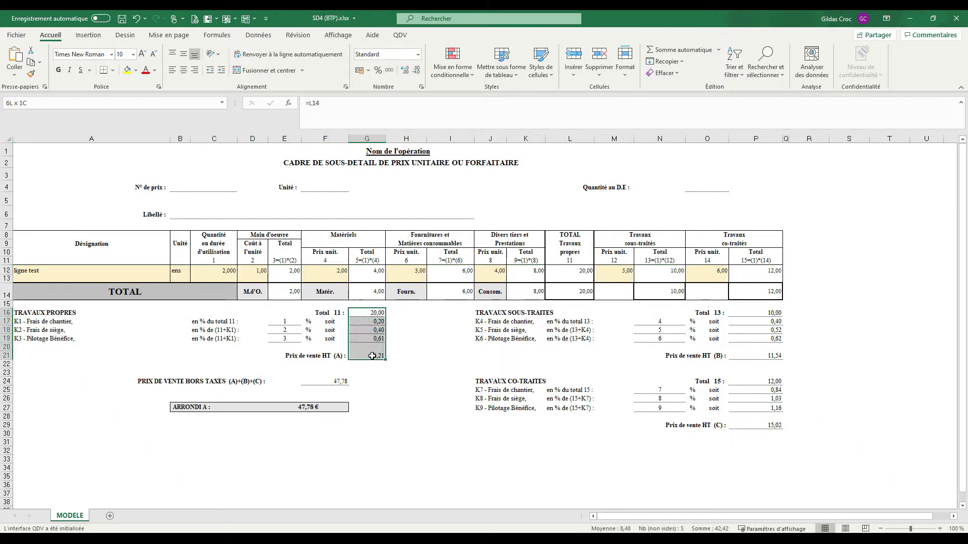
pyautogui.click(504, 338)
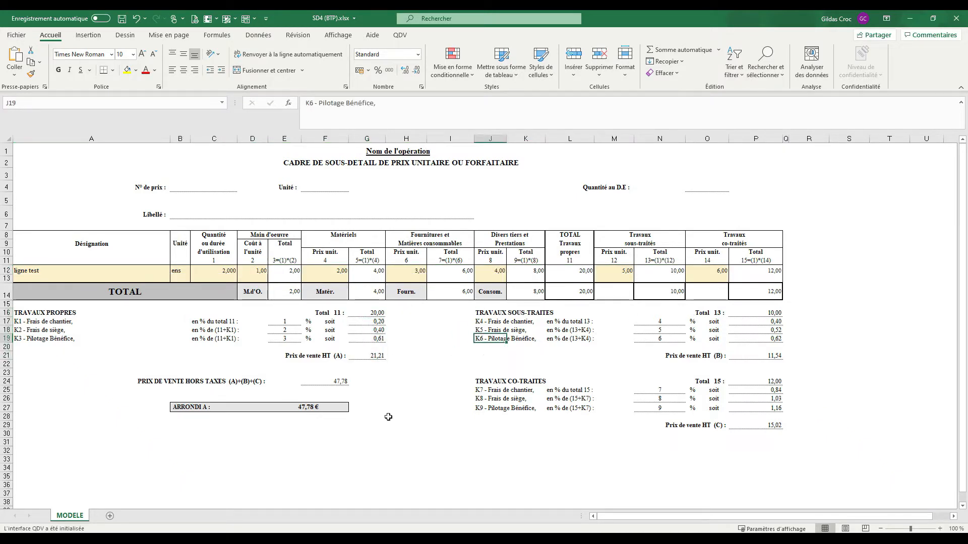
pyautogui.click(315, 407)
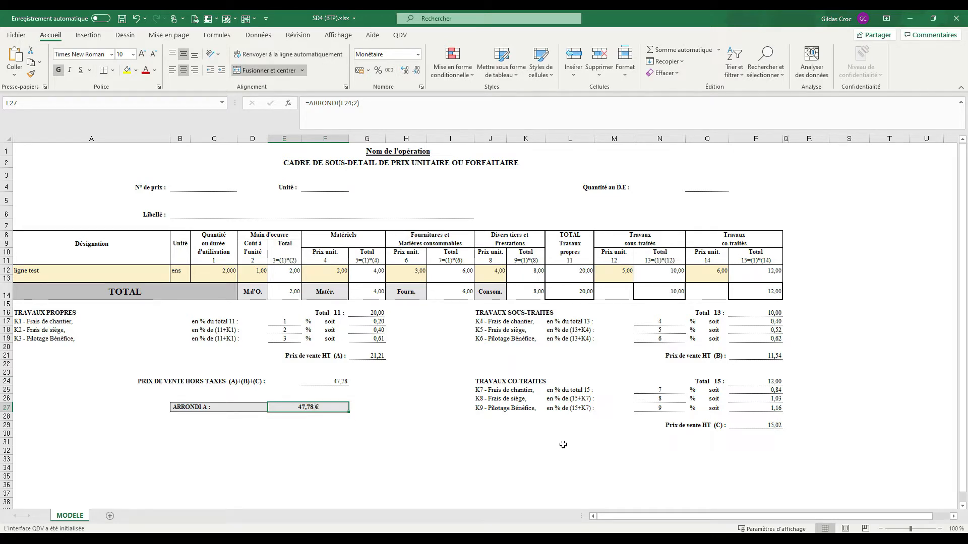
pyautogui.click(834, 272)
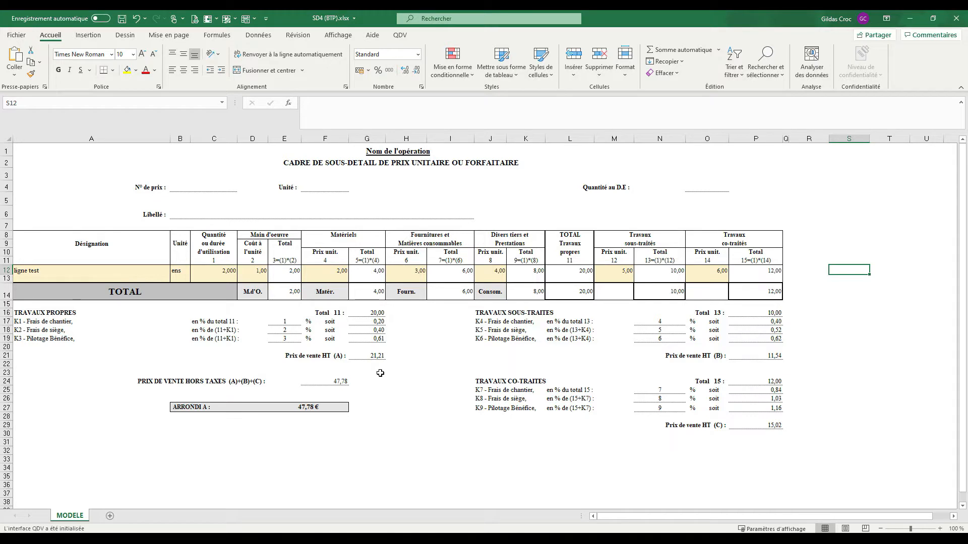
# - Inspect the formulas behind Total 11 in G16 and the K1 site-cost amount in G17
pyautogui.doubleClick(378, 313)
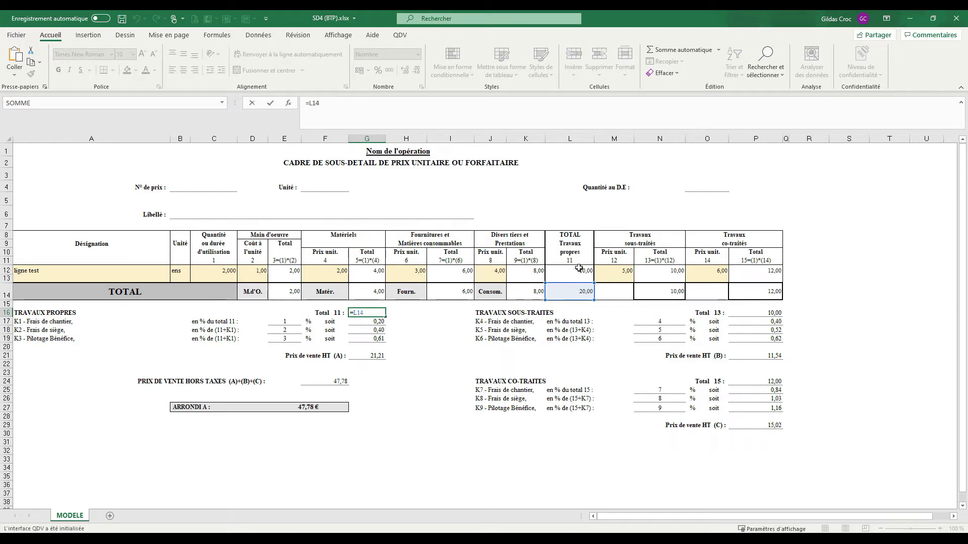
pyautogui.press('Return')
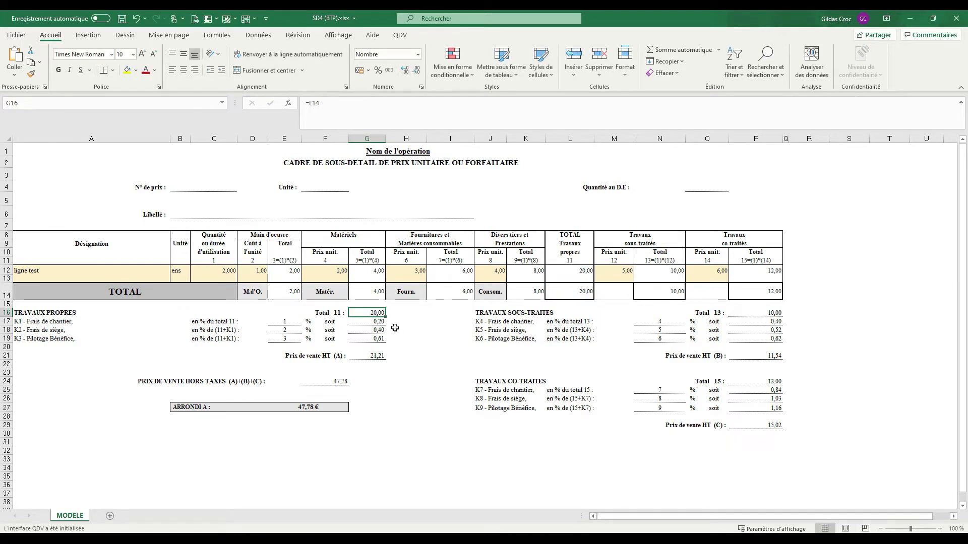
pyautogui.doubleClick(370, 321)
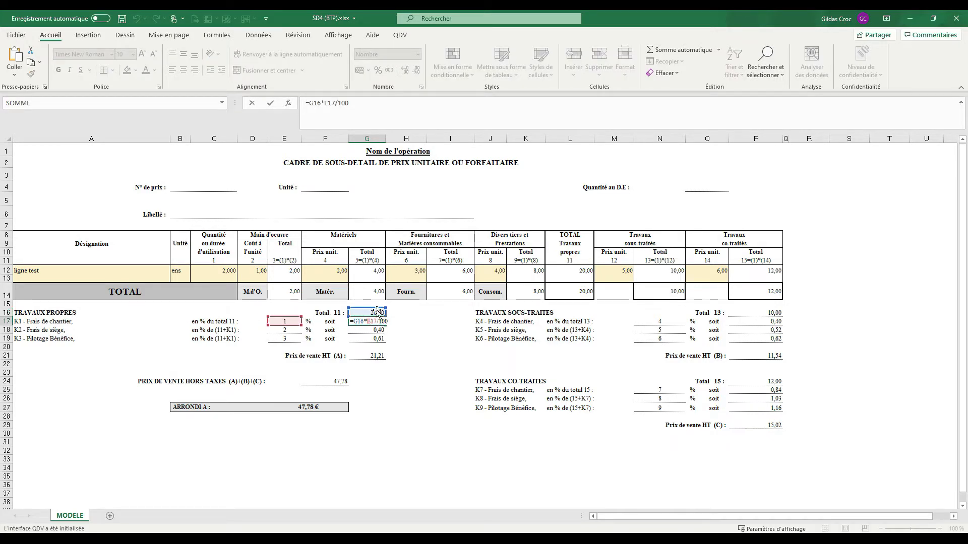
pyautogui.press('Escape')
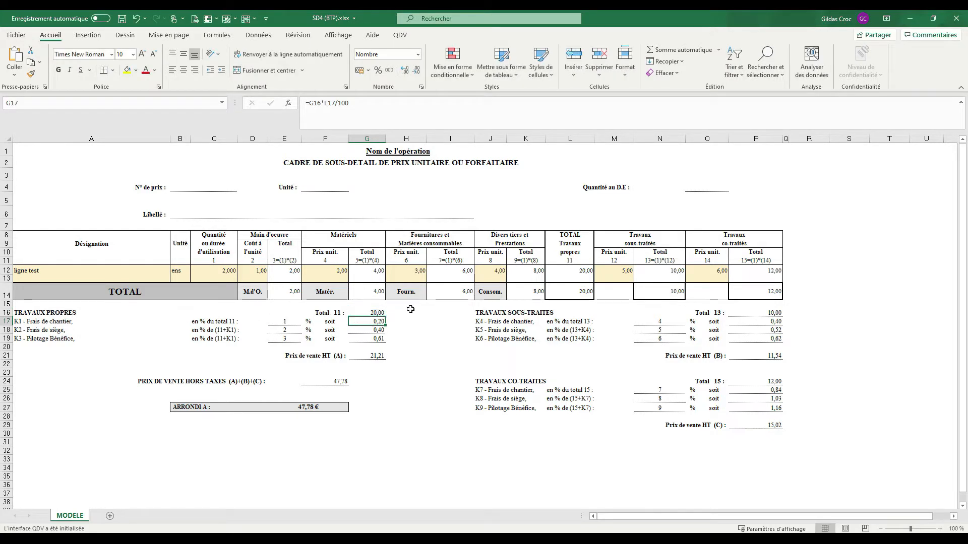
# - Enter the headings K1, K2 and K3 in cells T11, U11 and V11, beside the price table
pyautogui.click(881, 259)
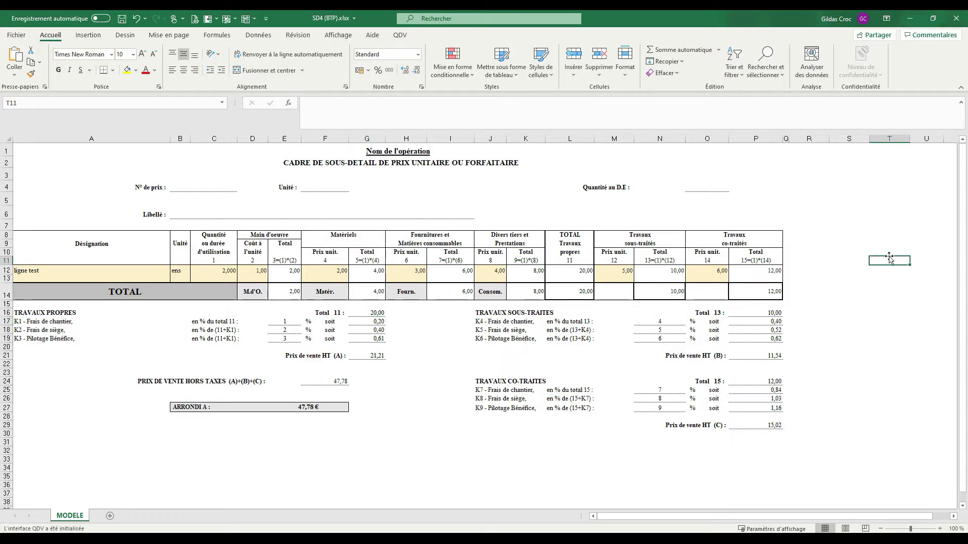
pyautogui.write('K1')
pyautogui.press('Tab')
pyautogui.write('K2')
pyautogui.press('Tab')
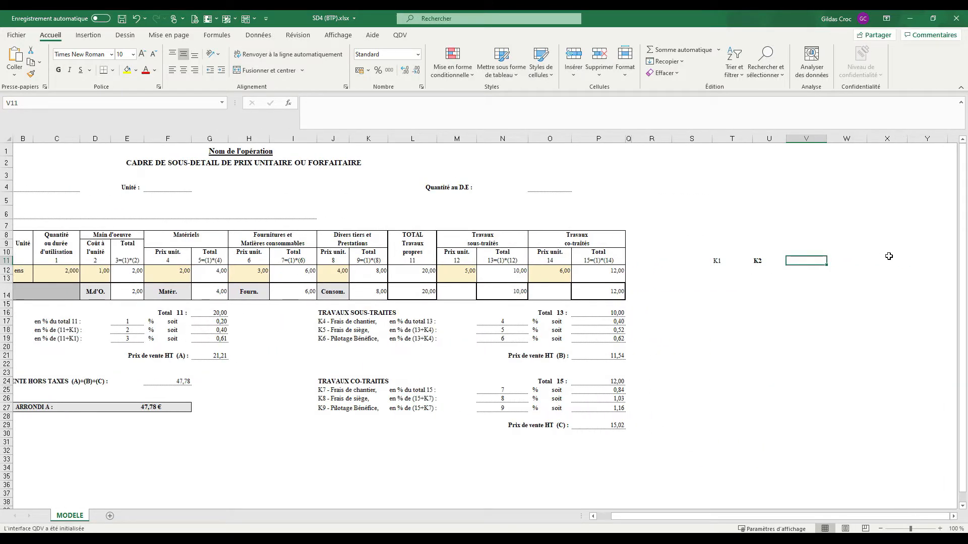
pyautogui.write('K3')
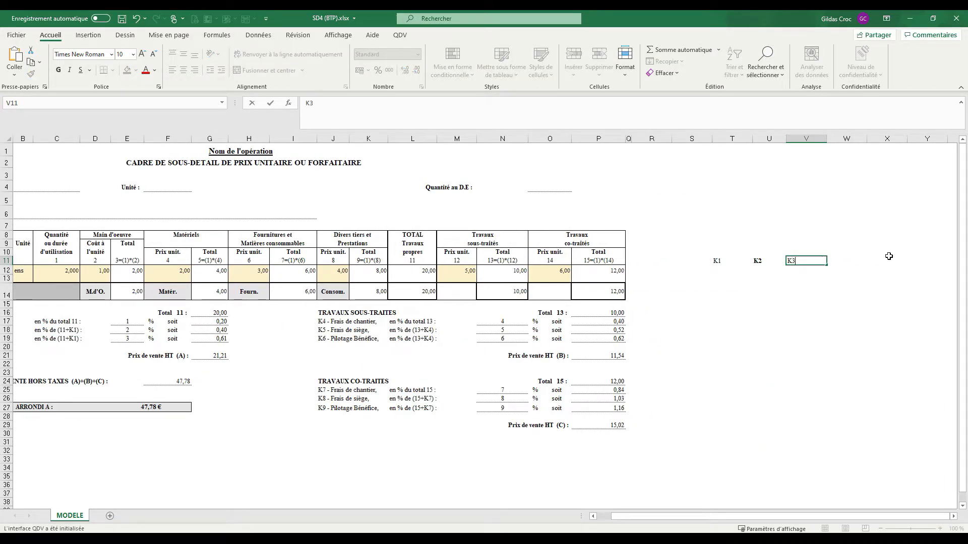
pyautogui.press('Return')
pyautogui.press('Home')
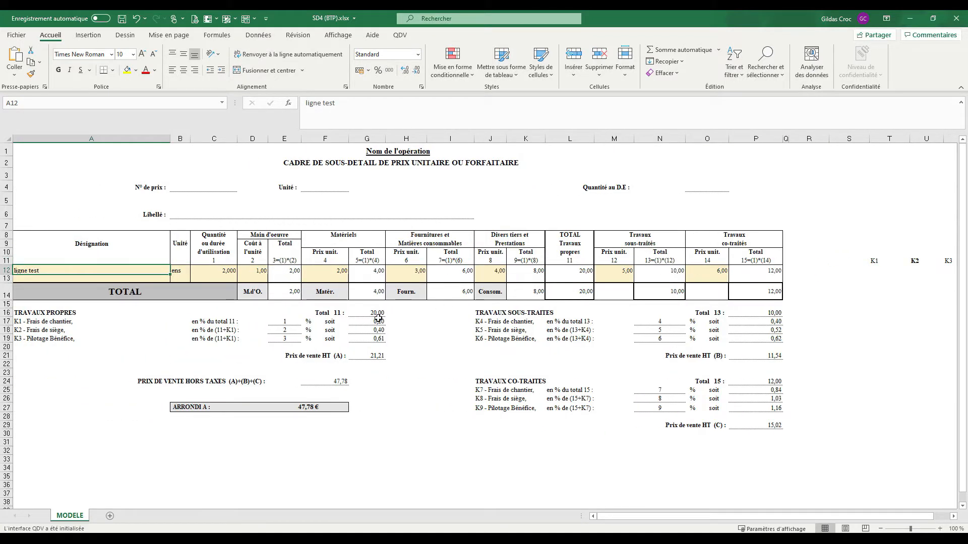
# - Copy the K1 formula from G17 into T12 and repoint its base to the line total, giving =L12*E17/100
pyautogui.click(378, 321)
pyautogui.doubleClick(378, 321)
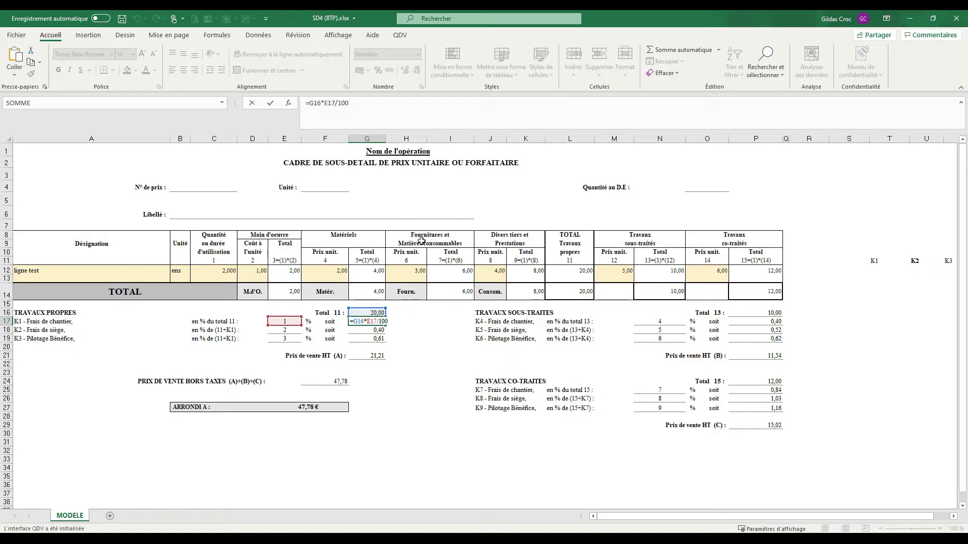
pyautogui.moveTo(350, 103); pyautogui.dragTo(305, 102)
pyautogui.hotkey('ctrl', 'c')
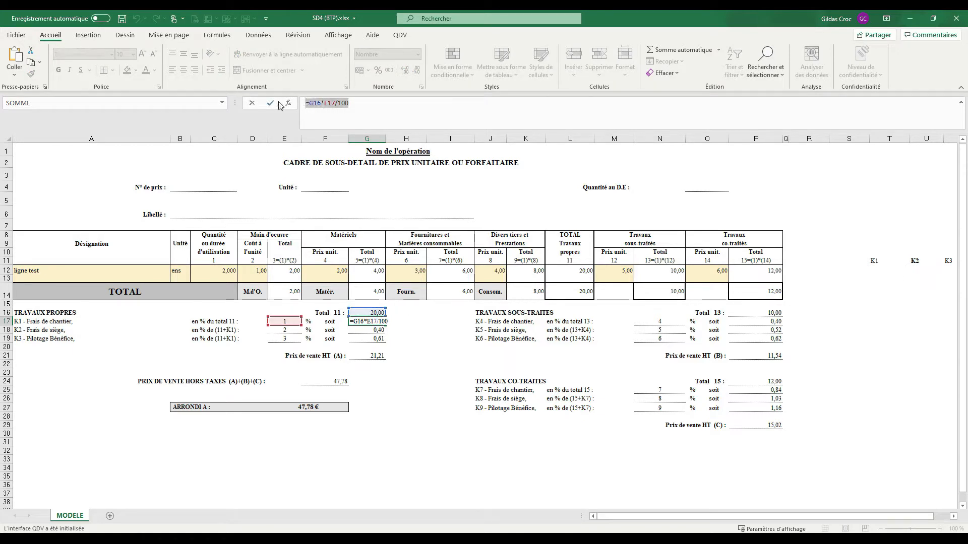
pyautogui.press('Escape')
pyautogui.click(876, 270)
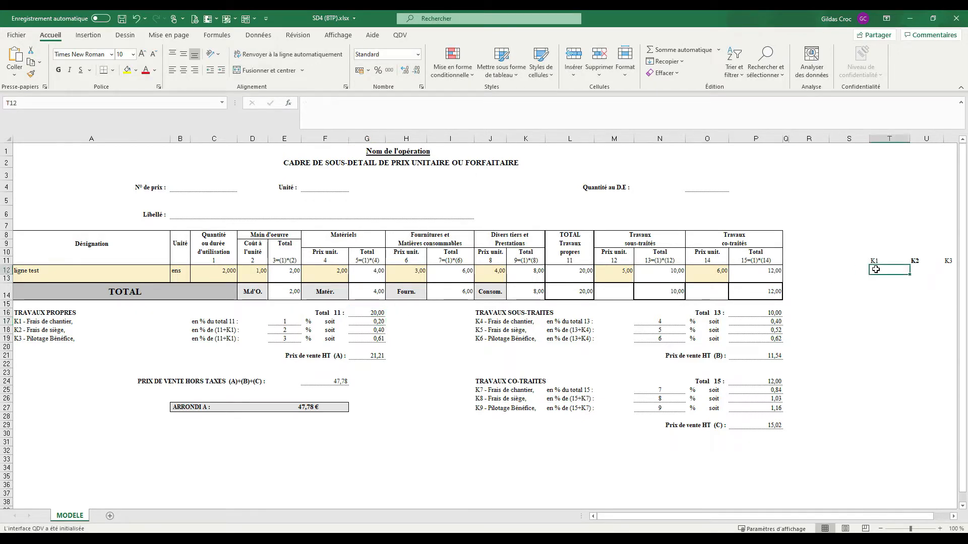
pyautogui.doubleClick(876, 269)
pyautogui.hotkey('ctrl', 'v')
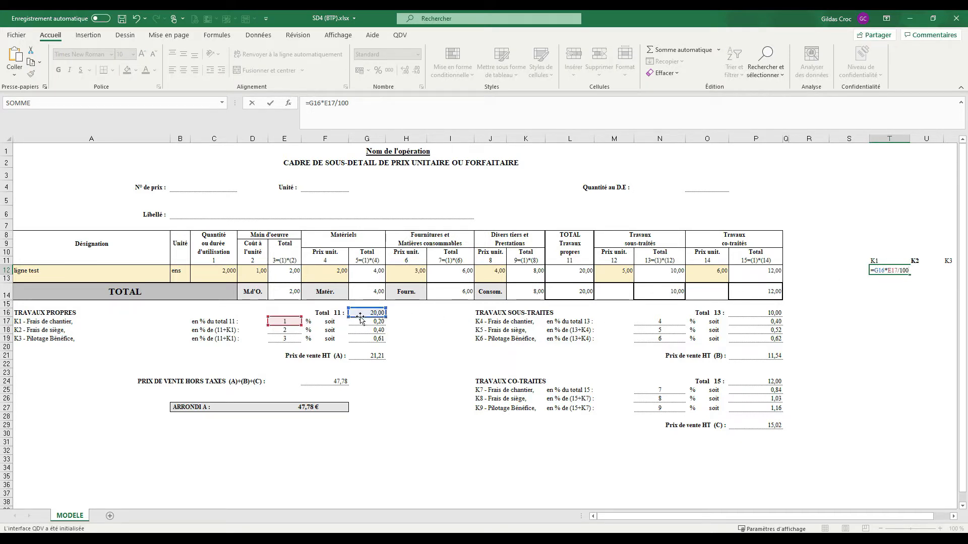
pyautogui.moveTo(362, 321); pyautogui.dragTo(571, 270)
pyautogui.press('Return')
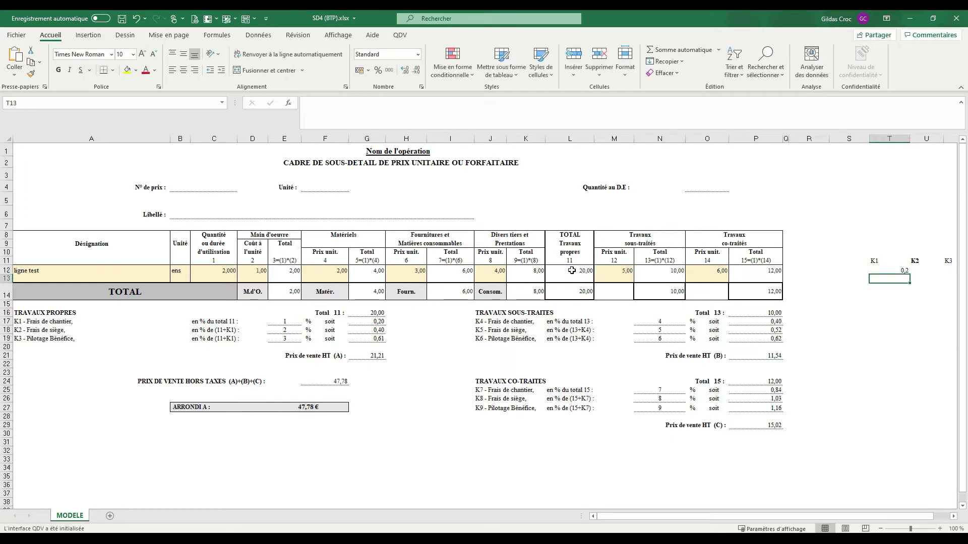
# - Compare the per-line K1 formula in T12 with the original K1 formula in G17
pyautogui.click(883, 272)
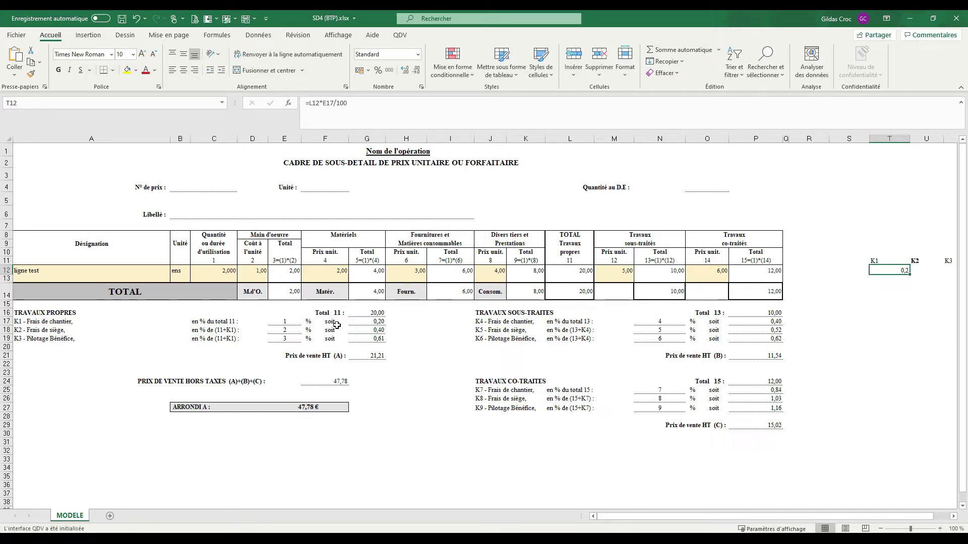
pyautogui.click(354, 323)
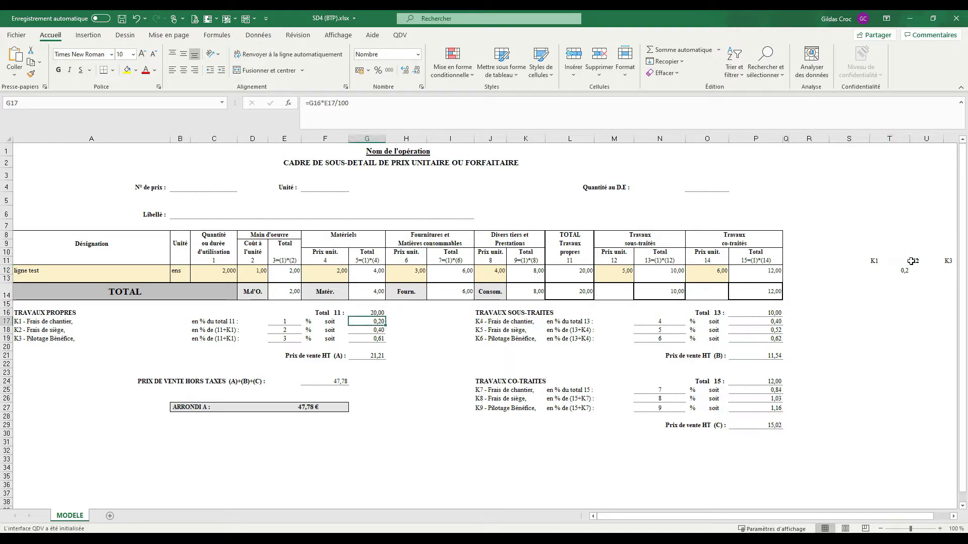
pyautogui.click(897, 270)
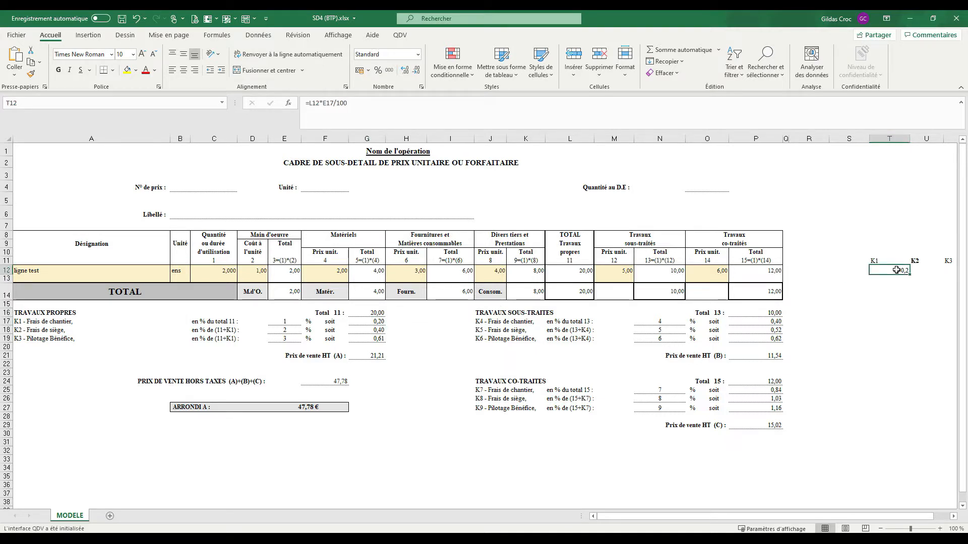
# - Copy the K2 formula from G18 into U12 and repoint its references to the test line, giving =(L12+T12)*E18/100
pyautogui.click(367, 331)
pyautogui.moveTo(390, 110); pyautogui.dragTo(297, 110)
pyautogui.hotkey('ctrl', 'c')
pyautogui.press('Escape')
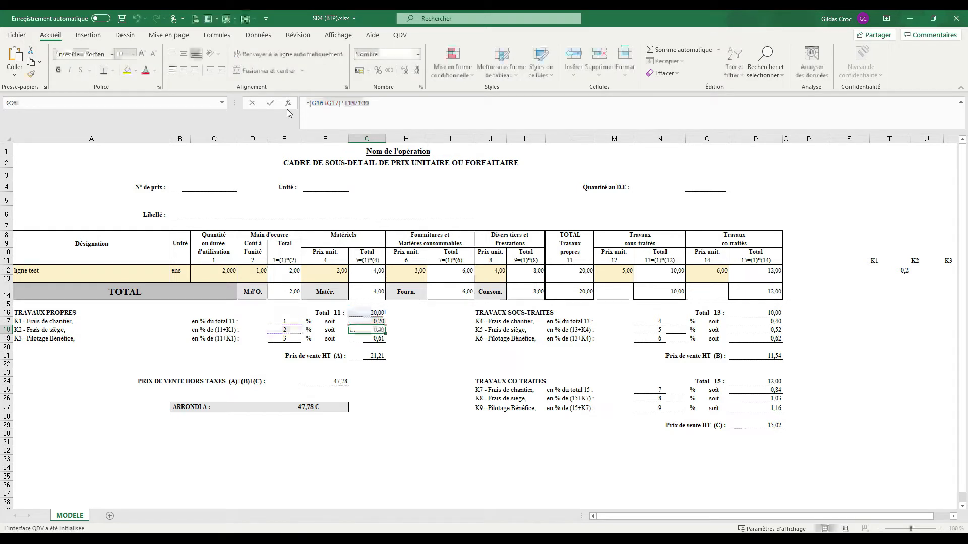
pyautogui.click(922, 273)
pyautogui.doubleClick(922, 273)
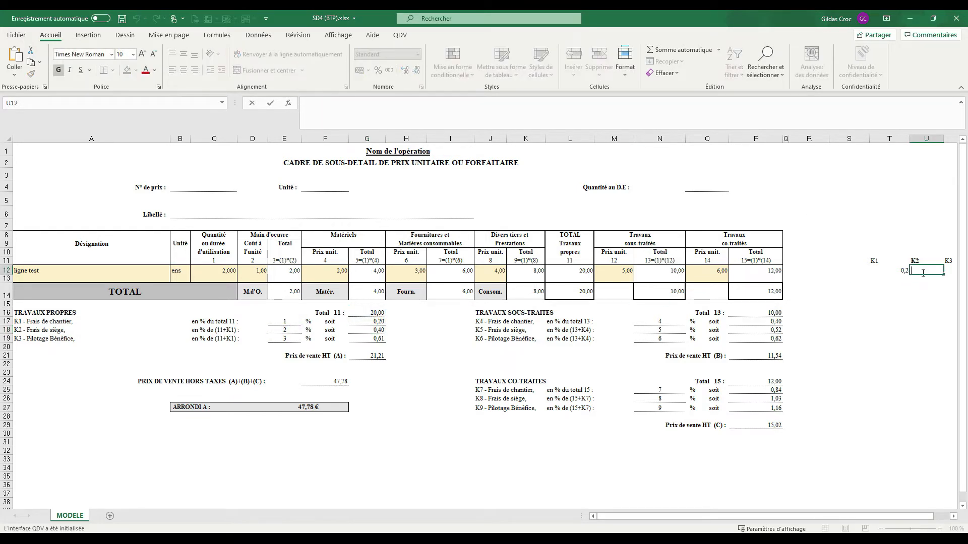
pyautogui.hotkey('ctrl', 'v')
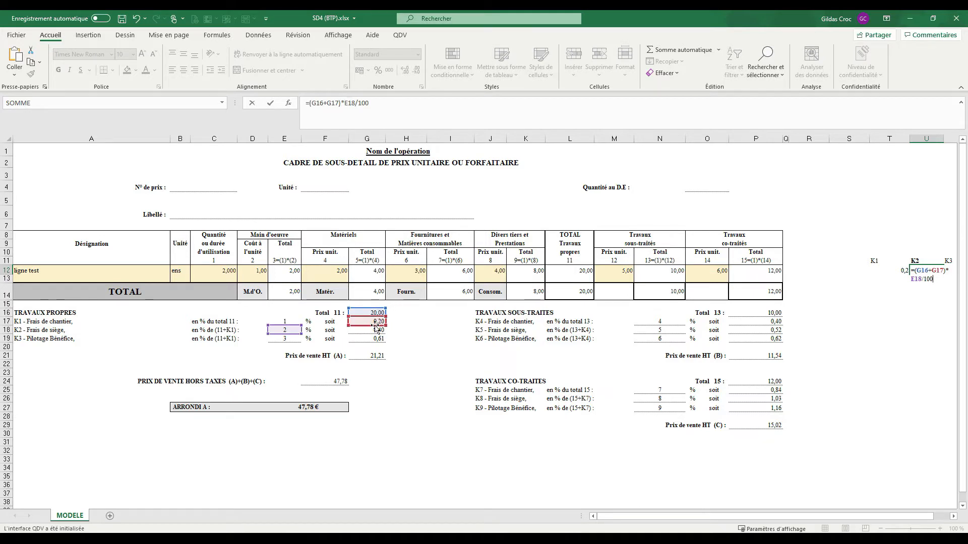
pyautogui.moveTo(379, 317); pyautogui.dragTo(570, 273)
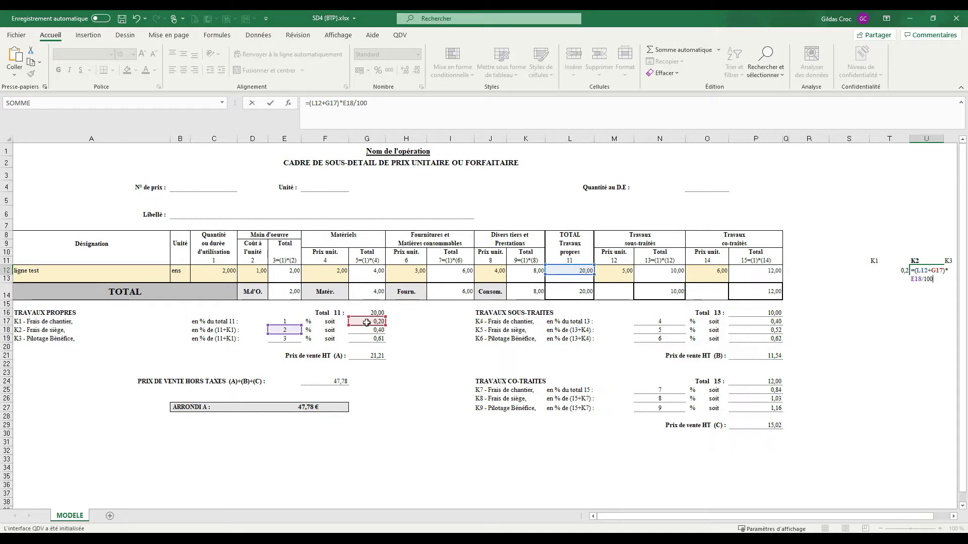
pyautogui.moveTo(368, 328); pyautogui.dragTo(888, 273)
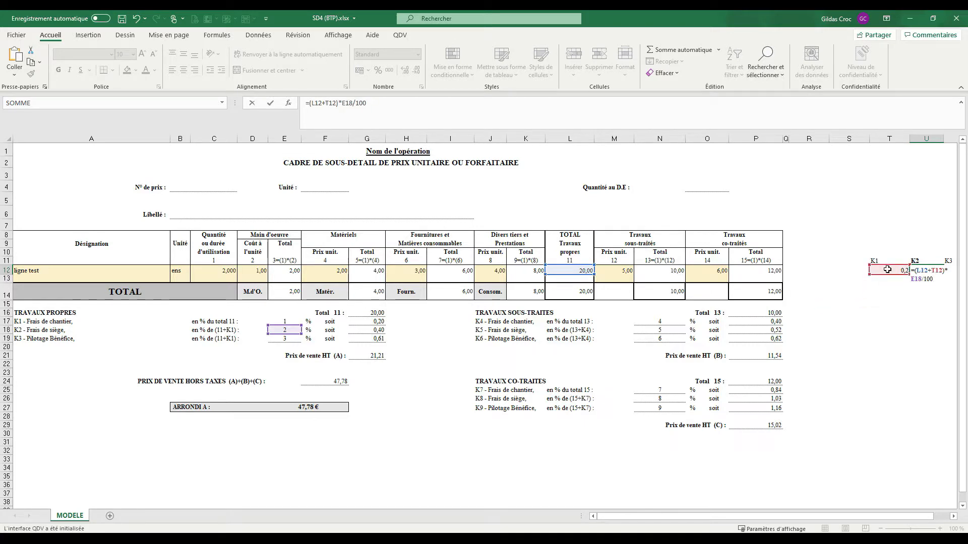
pyautogui.hotkey('ctrl', 'Return')
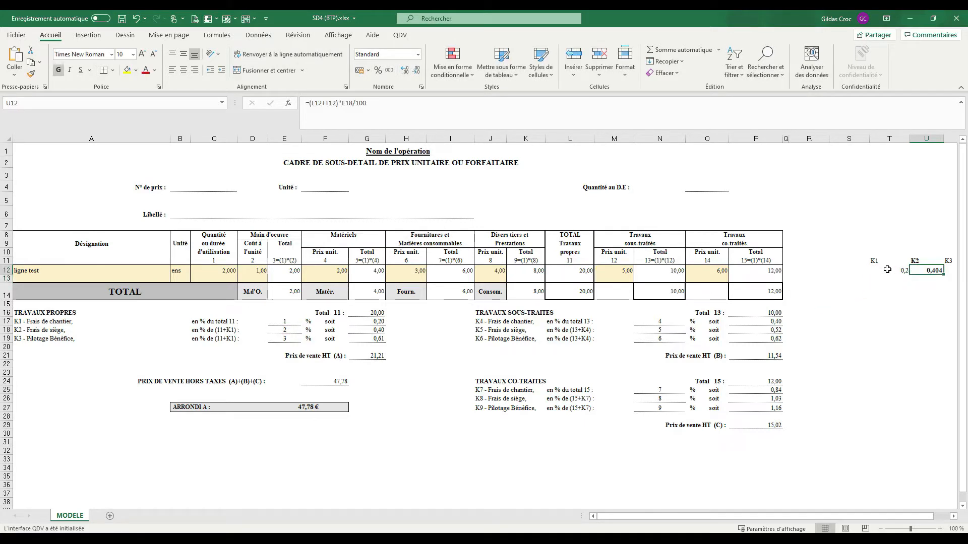
# - Copy the K3 formula from G19 into V12 and repoint its references to the test line, giving =(L12+T12)*E19/100
pyautogui.press('Right')
pyautogui.press('Left')
pyautogui.press('Left')
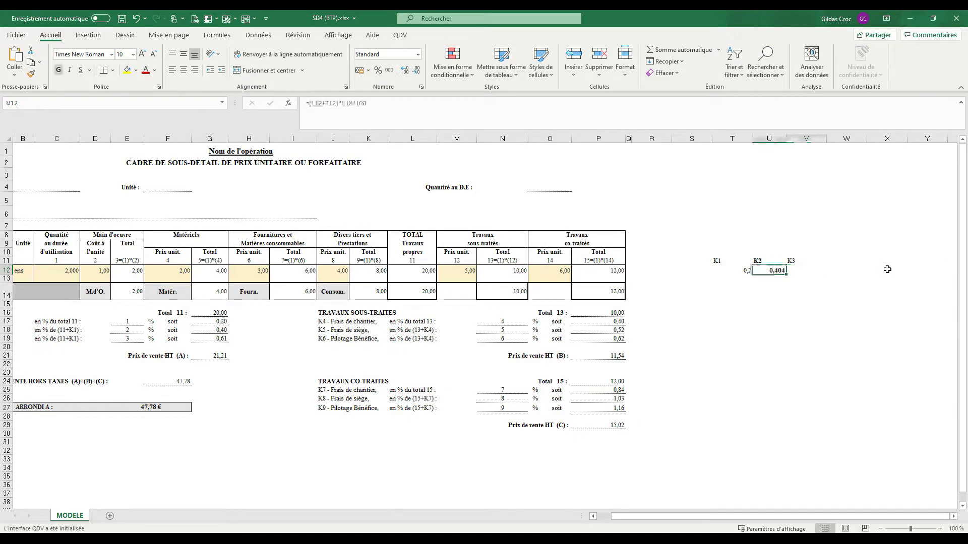
pyautogui.press('Right')
pyautogui.press('Left')
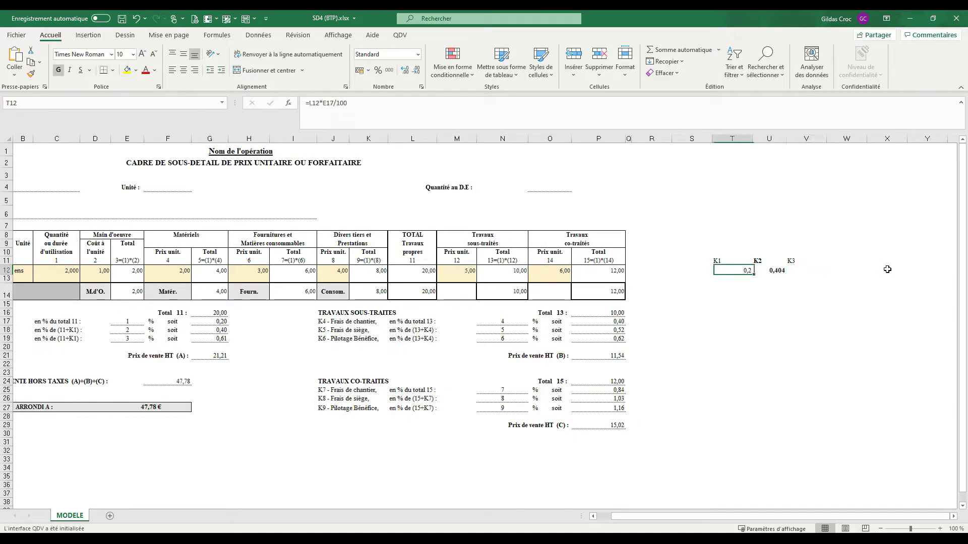
pyautogui.click(216, 332)
pyautogui.doubleClick(215, 339)
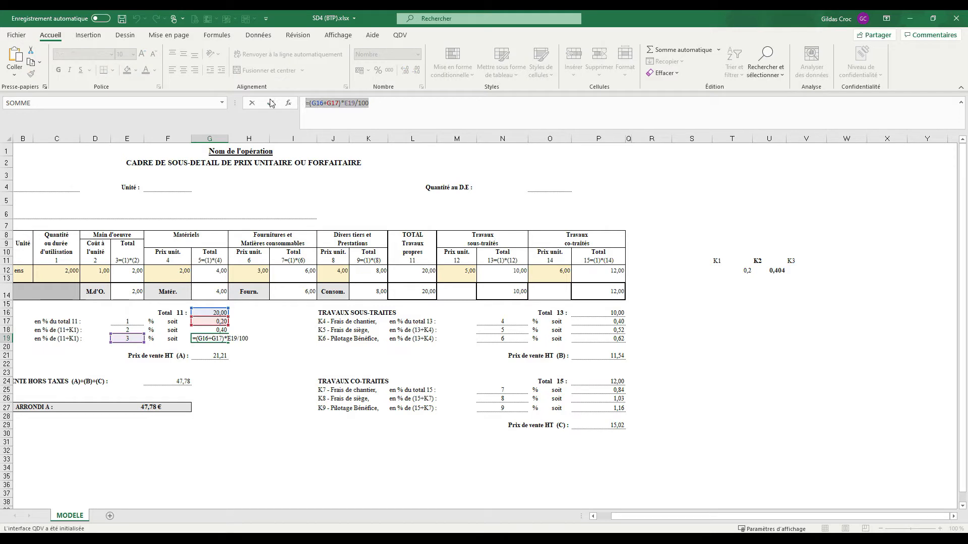
pyautogui.click(271, 103)
pyautogui.doubleClick(805, 271)
pyautogui.write('=(G16+G17)*E19/100')
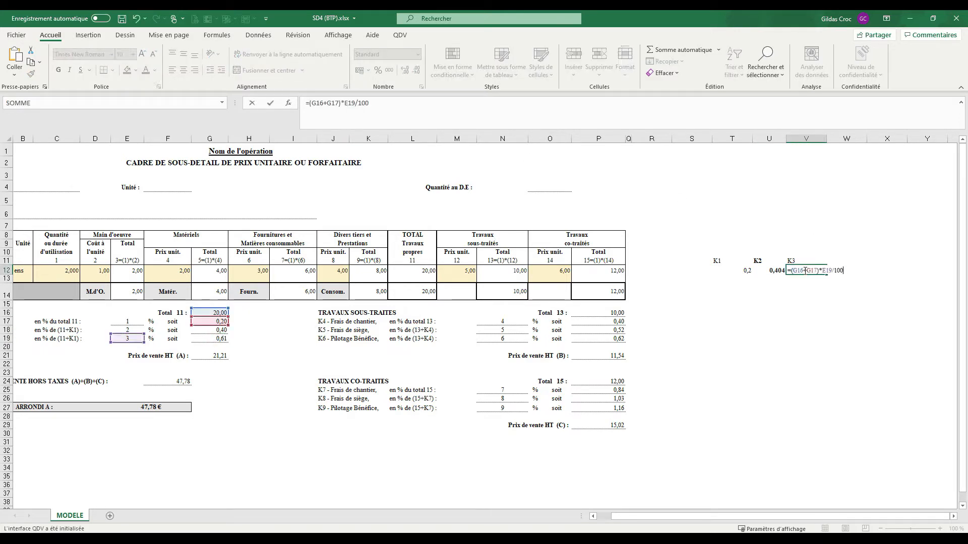
pyautogui.moveTo(222, 312); pyautogui.dragTo(424, 272)
pyautogui.moveTo(237, 326); pyautogui.dragTo(731, 283)
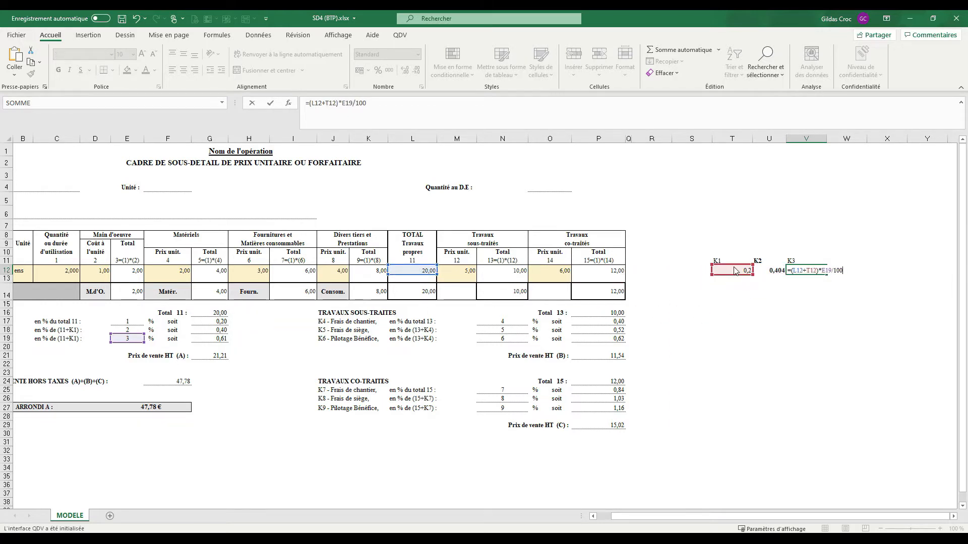
pyautogui.press('Return')
# - Enter the subtotal heading "Sous TotaL" in W11, beside the K3 heading
pyautogui.press('Up')
pyautogui.press('Up')
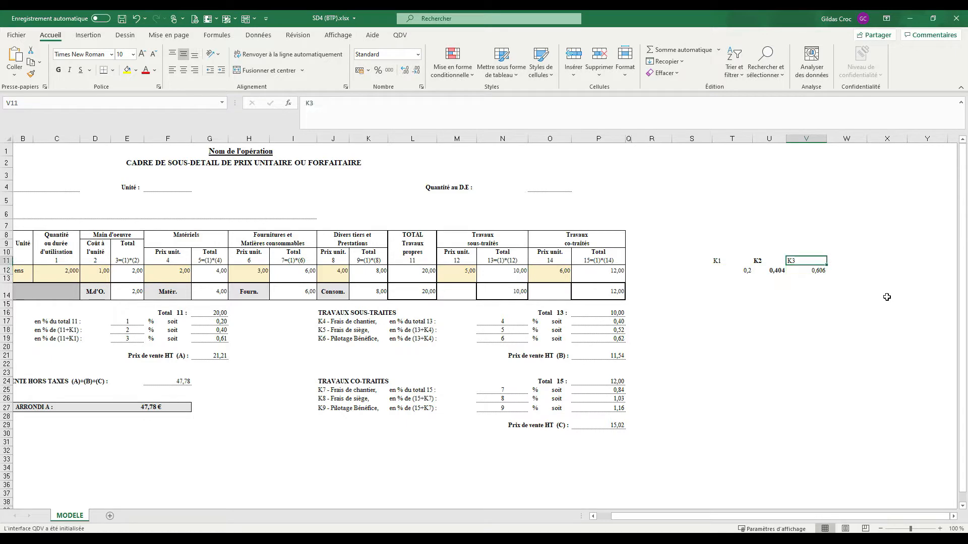
pyautogui.press('Right')
pyautogui.write('S')
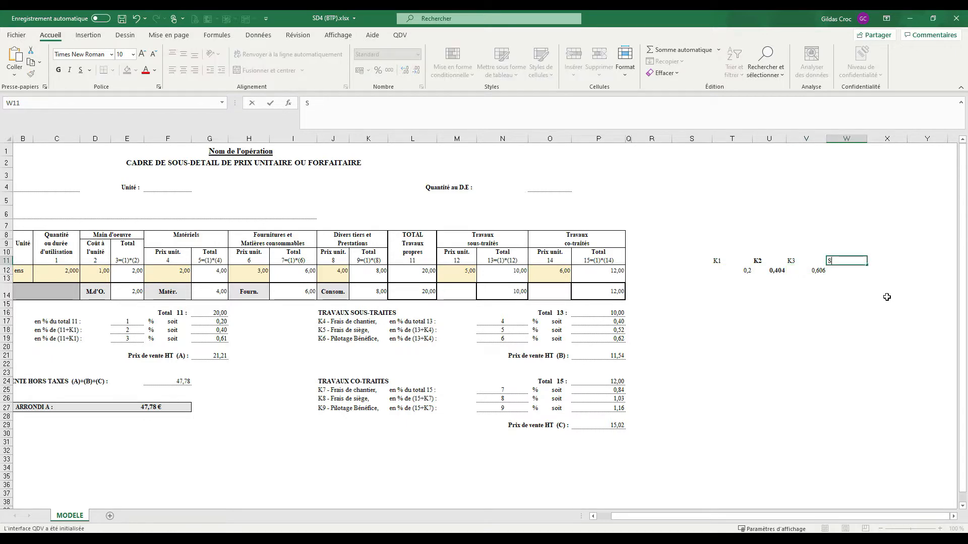
pyautogui.write('ous TotaL')
pyautogui.press('Return')
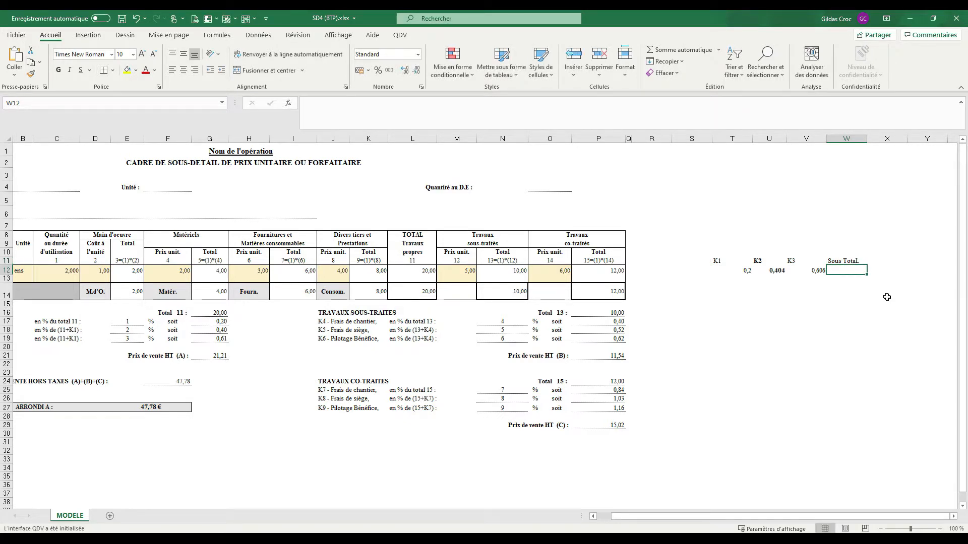
# - Enter the formula =V12+U12+T12+L12 in W12 to add the three K amounts to the line's own-works total
pyautogui.write('=')
pyautogui.press('Left')
pyautogui.write('+')
pyautogui.press('Left')
pyautogui.press('Left')
pyautogui.write('+')
pyautogui.press('Left')
pyautogui.press('Left')
pyautogui.press('Left')
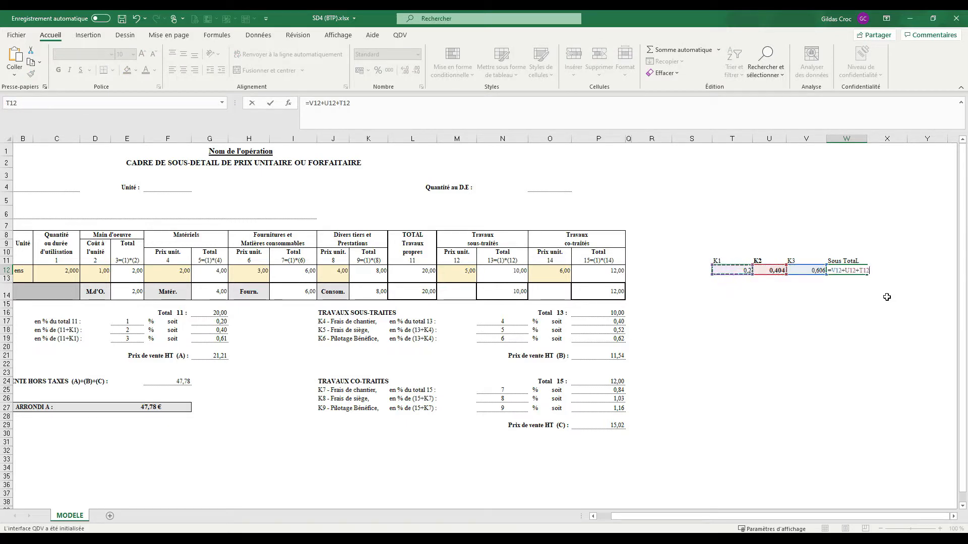
pyautogui.write('+')
pyautogui.click(413, 271)
pyautogui.press('Return')
# - Change the subtotal heading in W11 to "Sous Tota A"
pyautogui.doubleClick(857, 262)
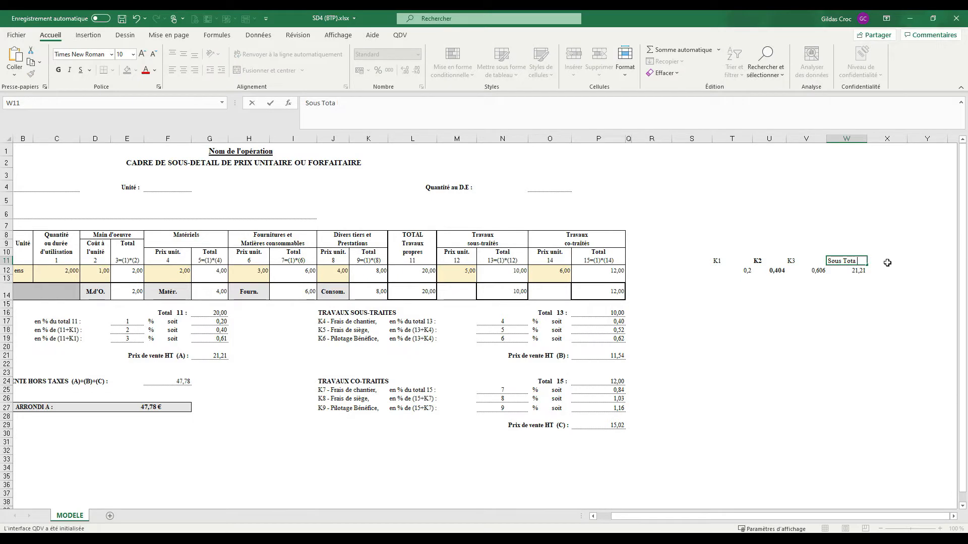
pyautogui.write('B')
pyautogui.press('Return')
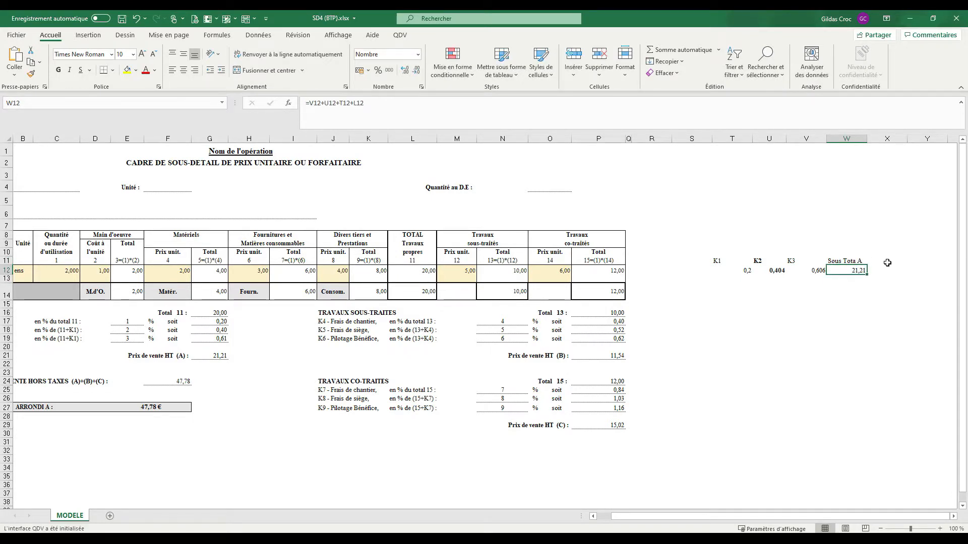
# - Enter the headings K4, K5 and K6 in cells X11, Y11 and Z11
pyautogui.click(887, 267)
pyautogui.click(887, 262)
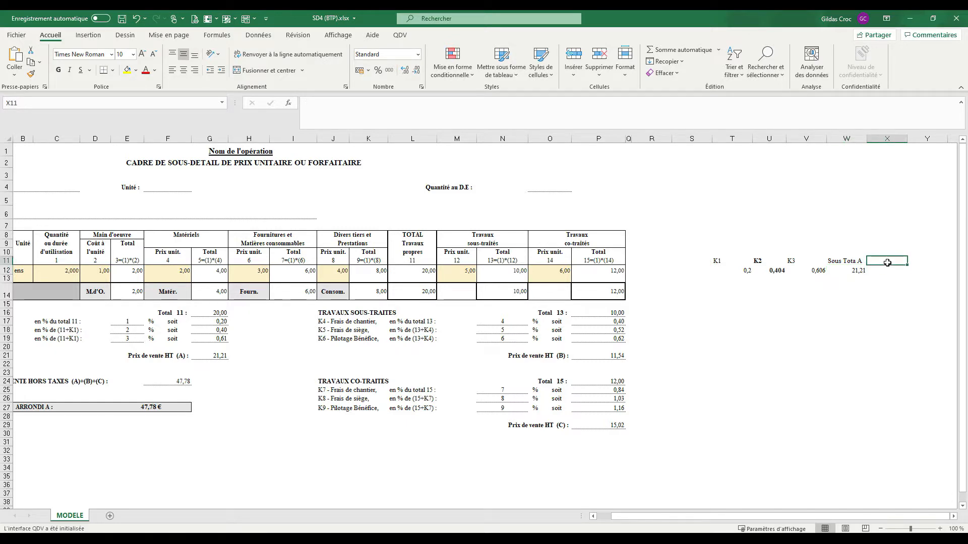
pyautogui.write('K4')
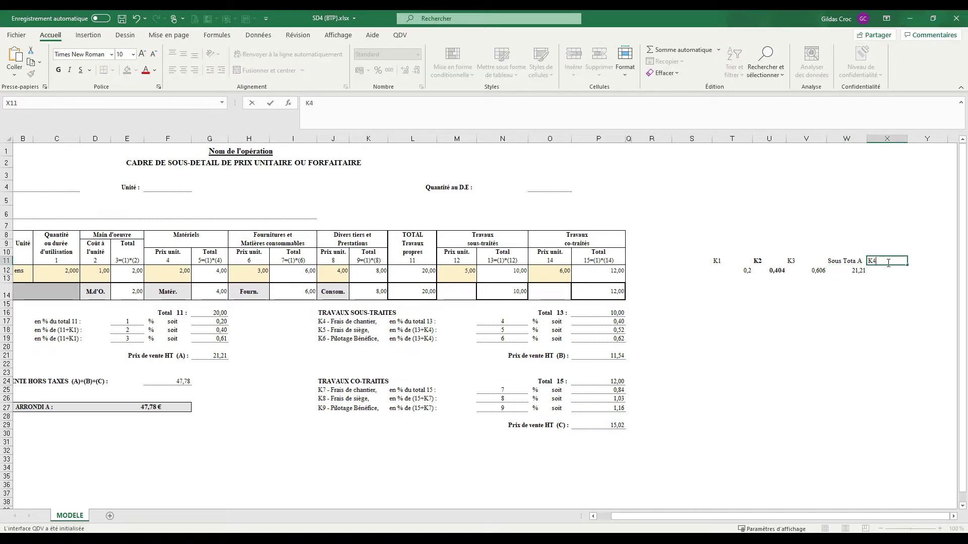
pyautogui.press('Tab')
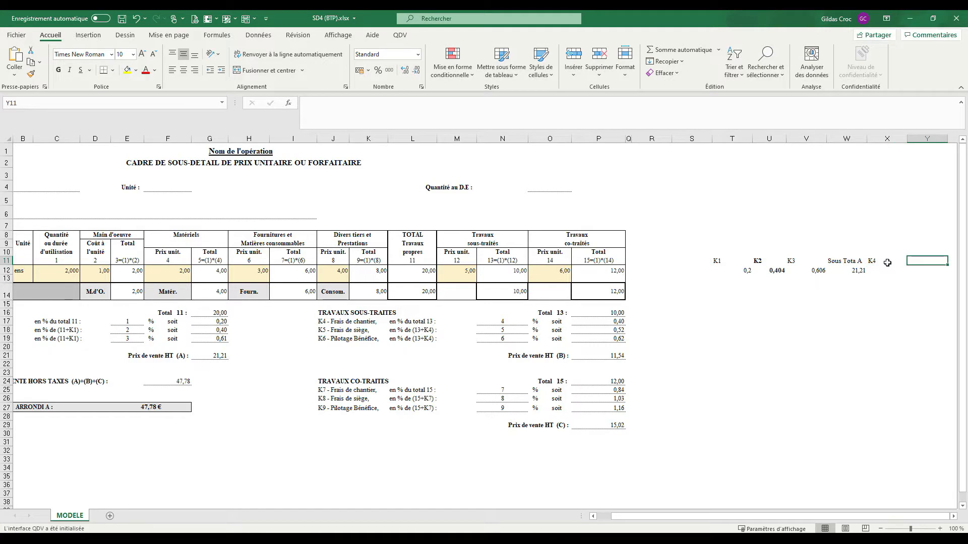
pyautogui.write('K5')
pyautogui.press('Tab')
pyautogui.write('K6')
pyautogui.press('Return')
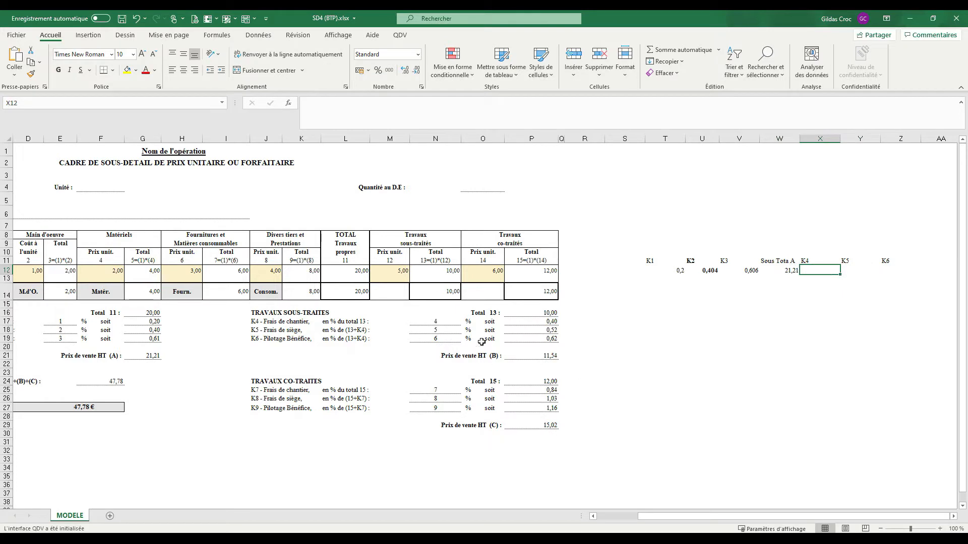
# - Compare the subtotal formula in W12 with Prix de vente HT (A) in G21, and inspect the Total 13 formula in P16
pyautogui.click(781, 270)
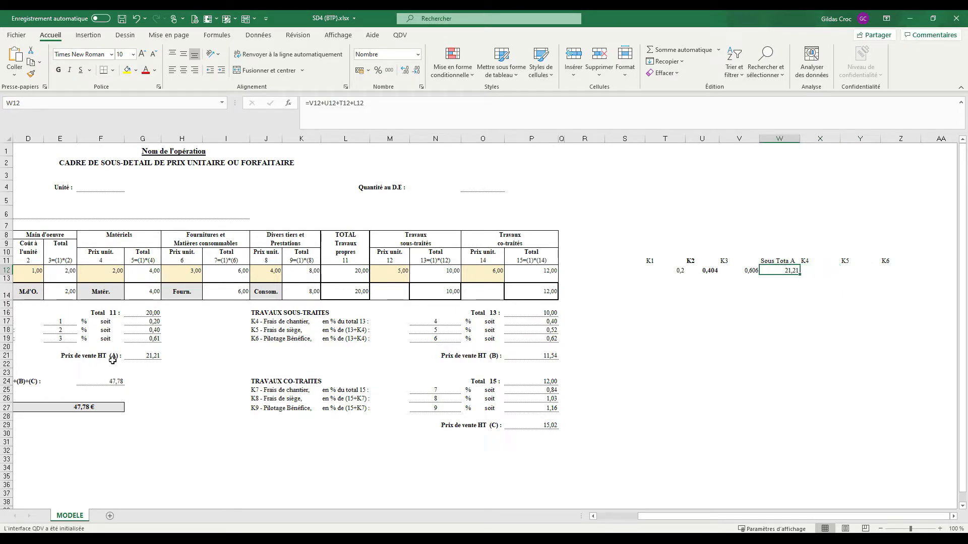
pyautogui.click(141, 358)
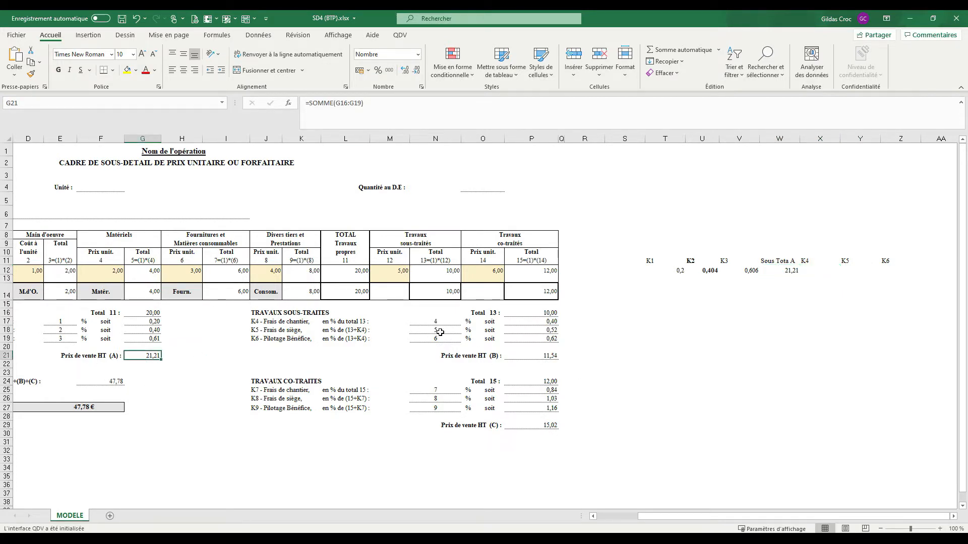
pyautogui.click(530, 321)
pyautogui.doubleClick(531, 313)
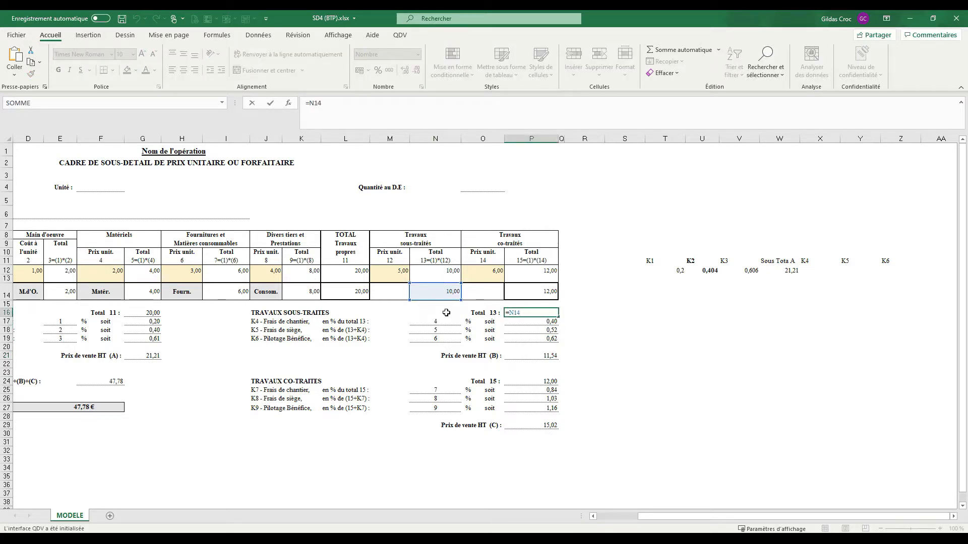
# - Reuse the P17 K4 formula in X12, pointing it to the line's subcontracted total: =N12*N17/100
pyautogui.click(544, 322)
pyautogui.doubleClick(533, 322)
pyautogui.moveTo(552, 321); pyautogui.dragTo(482, 321)
pyautogui.hotkey('ctrl', 'c')
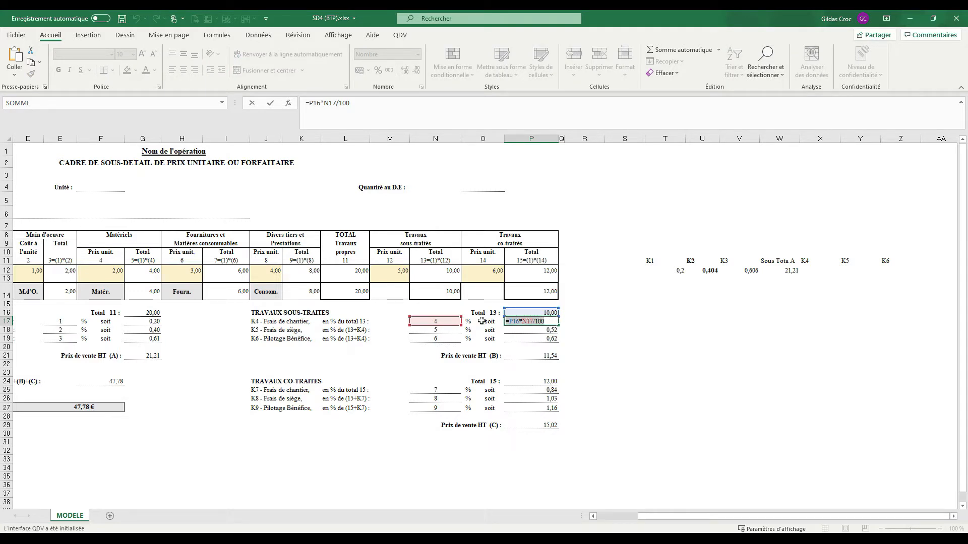
pyautogui.press('Escape')
pyautogui.click(811, 271)
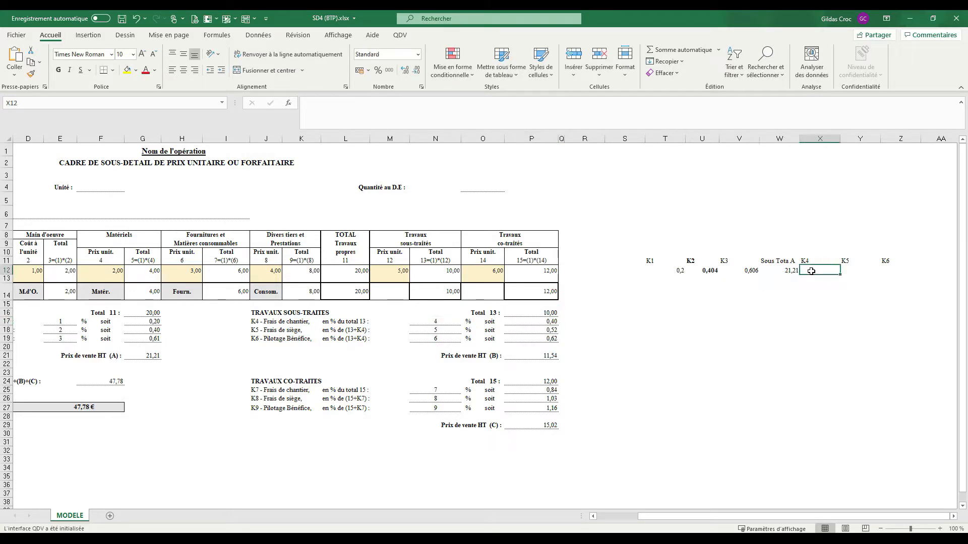
pyautogui.doubleClick(813, 271)
pyautogui.hotkey('ctrl', 'v')
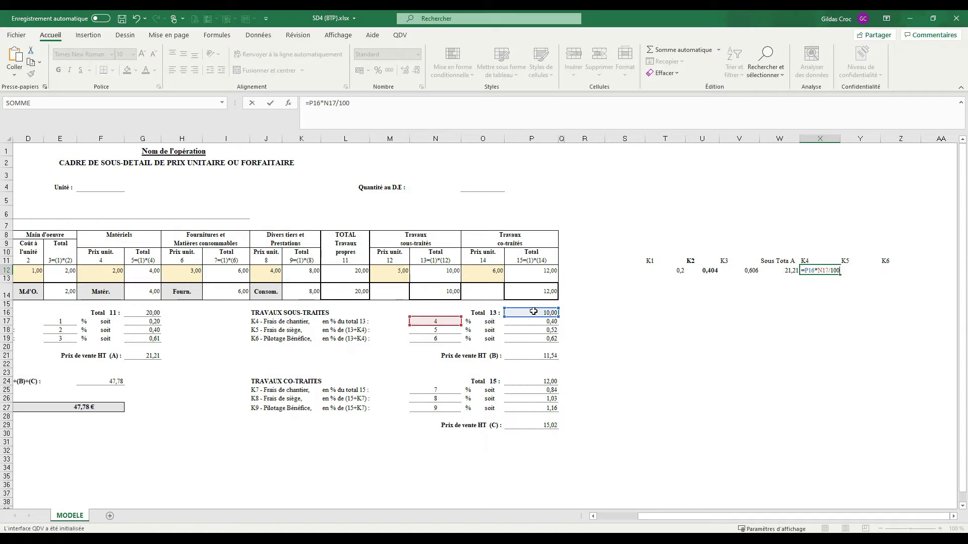
pyautogui.moveTo(531, 310); pyautogui.dragTo(437, 269)
pyautogui.press('Return')
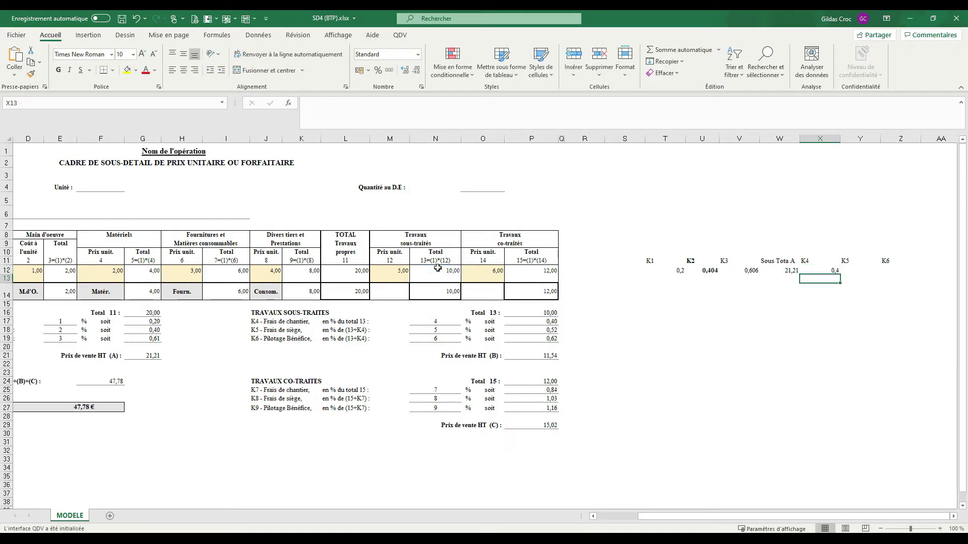
# - Reuse the P18 K5 formula in Y12, adapted to the line's own cells: =(N12+X12)*N18/100
pyautogui.doubleClick(526, 330)
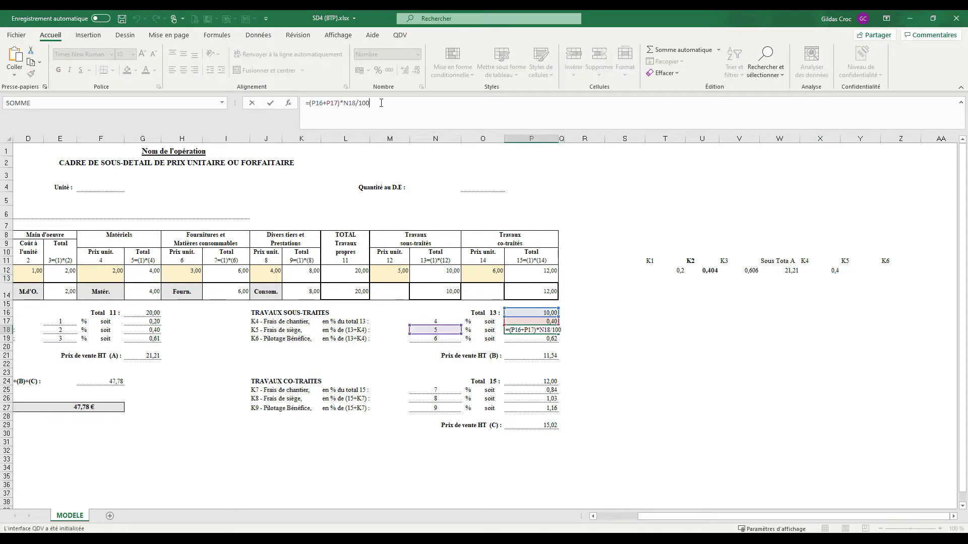
pyautogui.moveTo(372, 103); pyautogui.dragTo(274, 102)
pyautogui.hotkey('ctrl', 'c')
pyautogui.press('Escape')
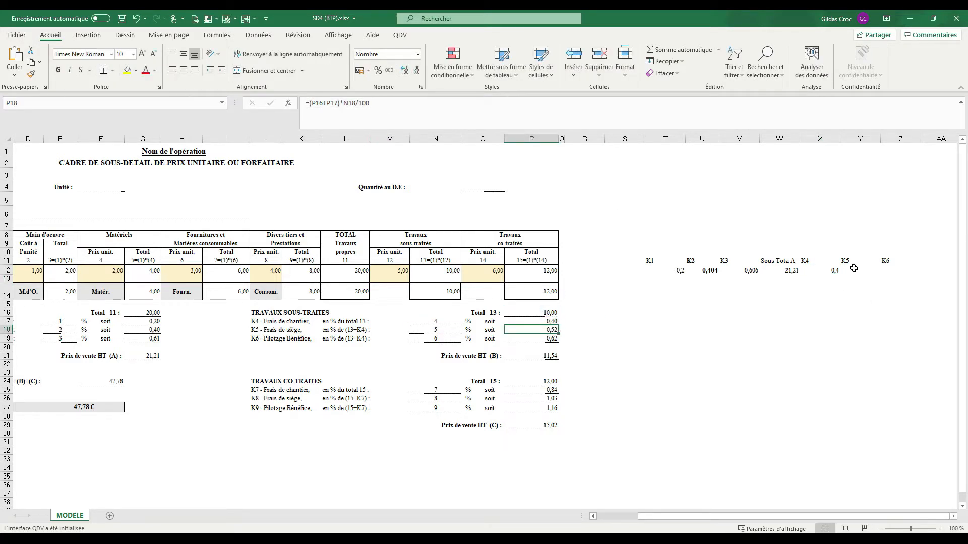
pyautogui.doubleClick(855, 271)
pyautogui.hotkey('ctrl', 'v')
pyautogui.moveTo(541, 316); pyautogui.dragTo(446, 277)
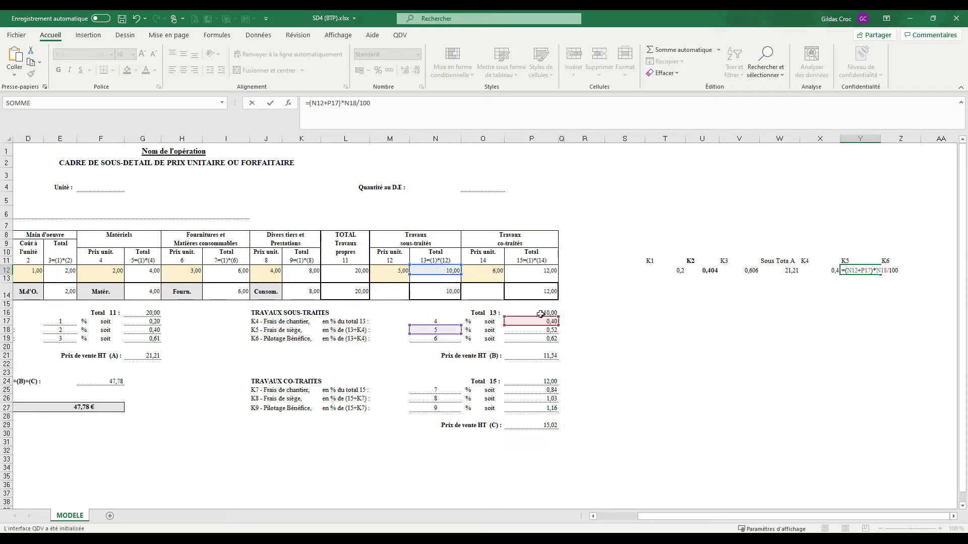
pyautogui.moveTo(541, 322); pyautogui.dragTo(821, 271)
pyautogui.press('Return')
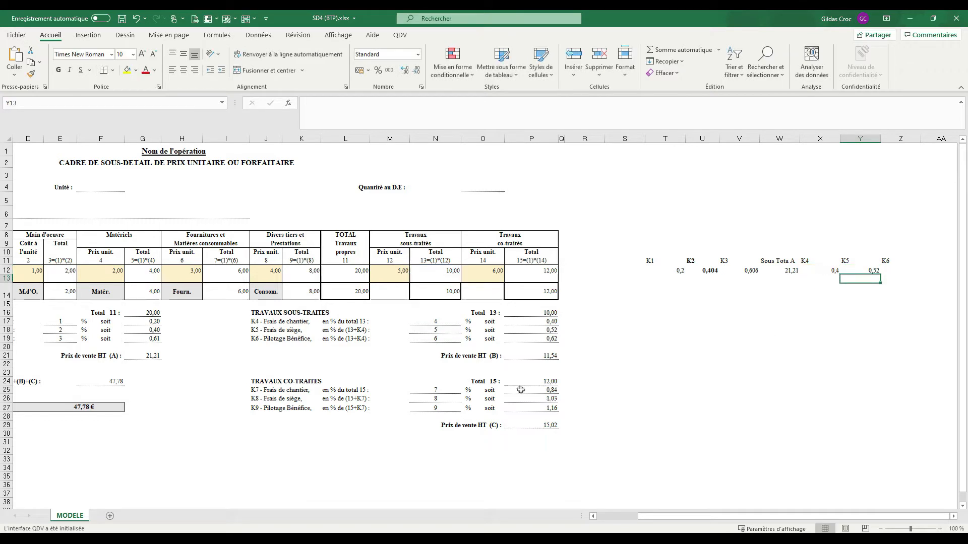
# - Reuse the P19 K6 formula in Z12, adapted to the line's own cells: =(N12+X12)*N19/100
pyautogui.click(513, 338)
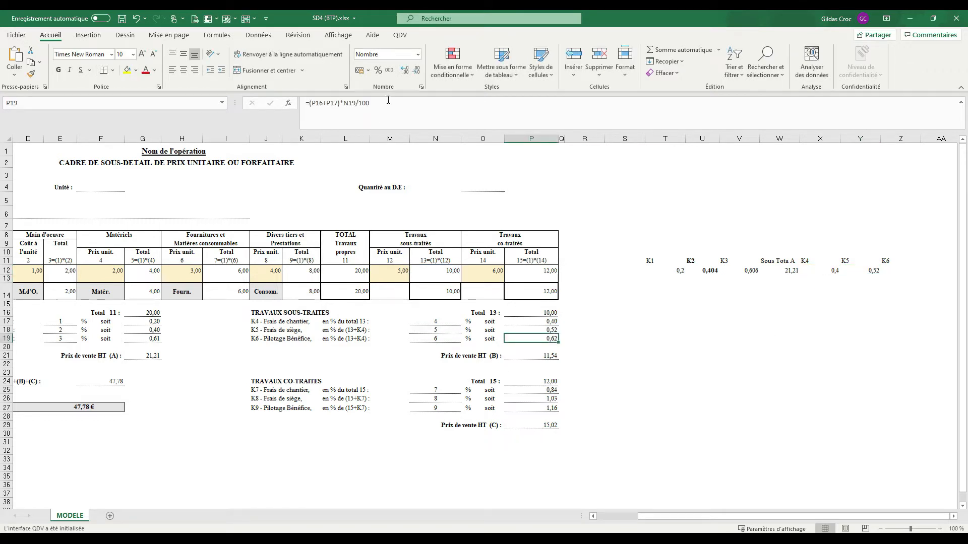
pyautogui.moveTo(387, 101); pyautogui.dragTo(268, 99)
pyautogui.hotkey('ctrl', 'c')
pyautogui.press('Escape')
pyautogui.click(901, 271)
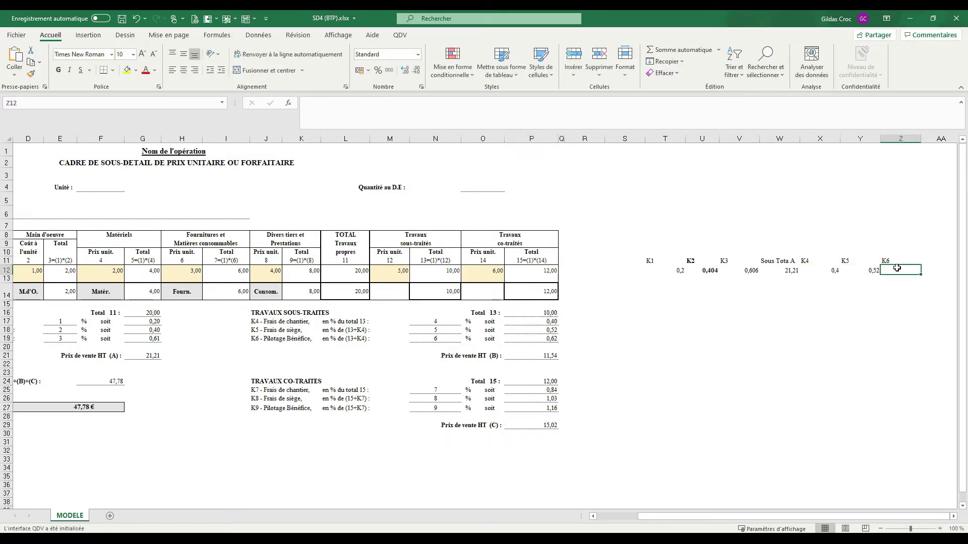
pyautogui.hotkey('ctrl', 'v')
pyautogui.moveTo(521, 310); pyautogui.dragTo(428, 268)
pyautogui.moveTo(550, 320); pyautogui.dragTo(827, 271)
pyautogui.press('Return')
# - Enter the heading Sous Total B in AA11, beside the K6 heading
pyautogui.press('Up')
pyautogui.press('Up')
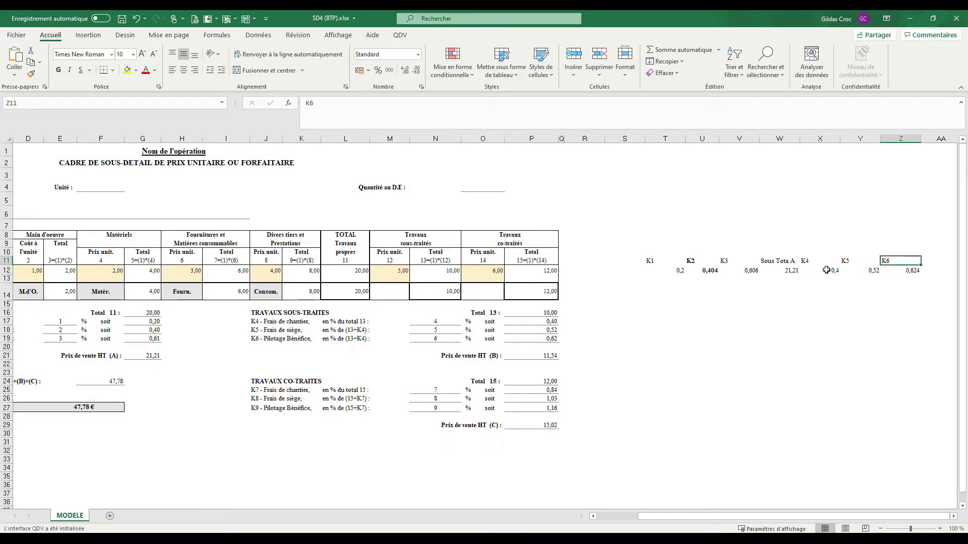
pyautogui.press('Right')
pyautogui.write('Sous Total')
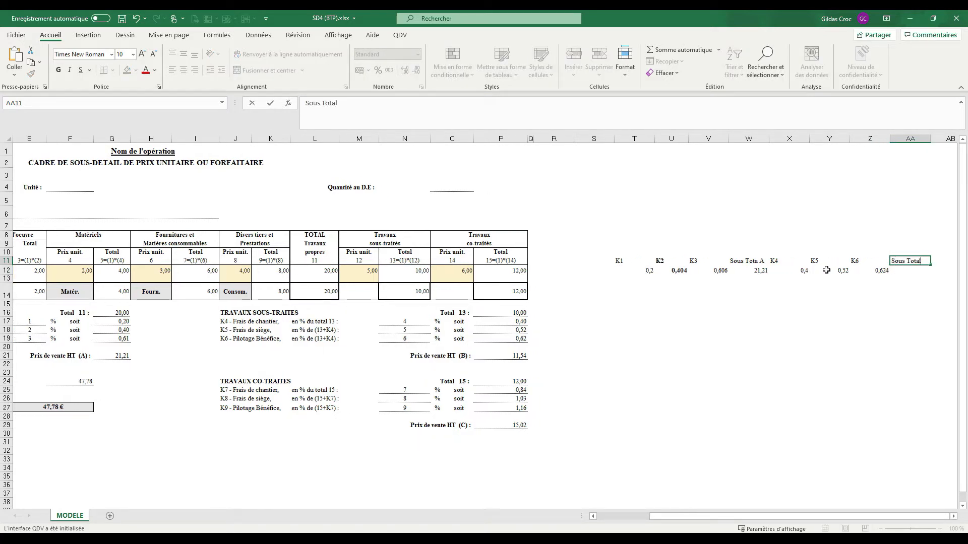
pyautogui.press('Return')
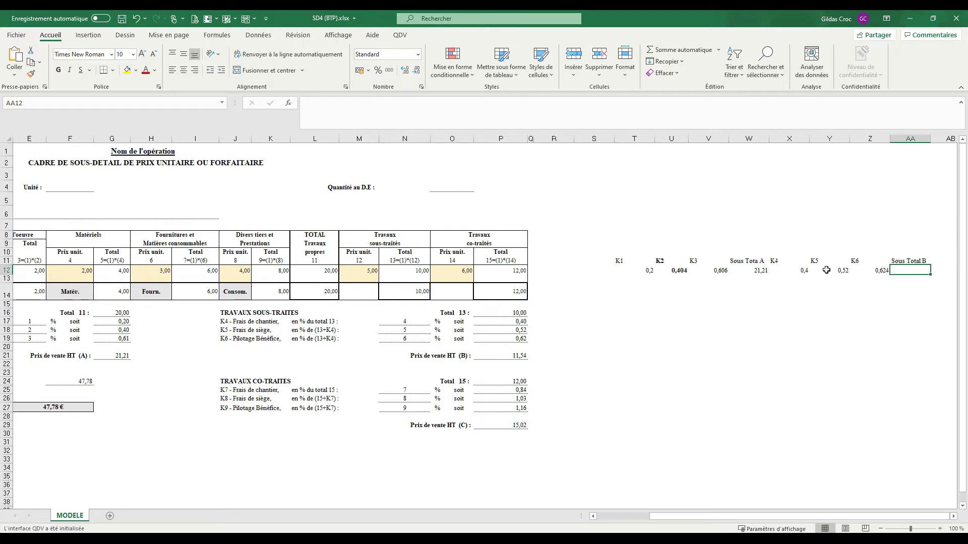
# - Enter the formula =Z12+Y12+X12+N12 in AA12 to add the K4 to K6 amounts to the subcontracted total
pyautogui.write('=')
pyautogui.press('Left')
pyautogui.write('+')
pyautogui.click(826, 270)
pyautogui.write('+')
pyautogui.press('Left')
pyautogui.press('Left')
pyautogui.press('Left')
pyautogui.write('+')
pyautogui.press('Left')
pyautogui.press('Left')
pyautogui.press('Left')
pyautogui.press('Left')
pyautogui.press('Left')
pyautogui.press('Left')
pyautogui.press('Left')
pyautogui.press('Left')
pyautogui.press('Left')
pyautogui.press('Left')
pyautogui.press('Left')
pyautogui.press('Left')
pyautogui.press('Left')
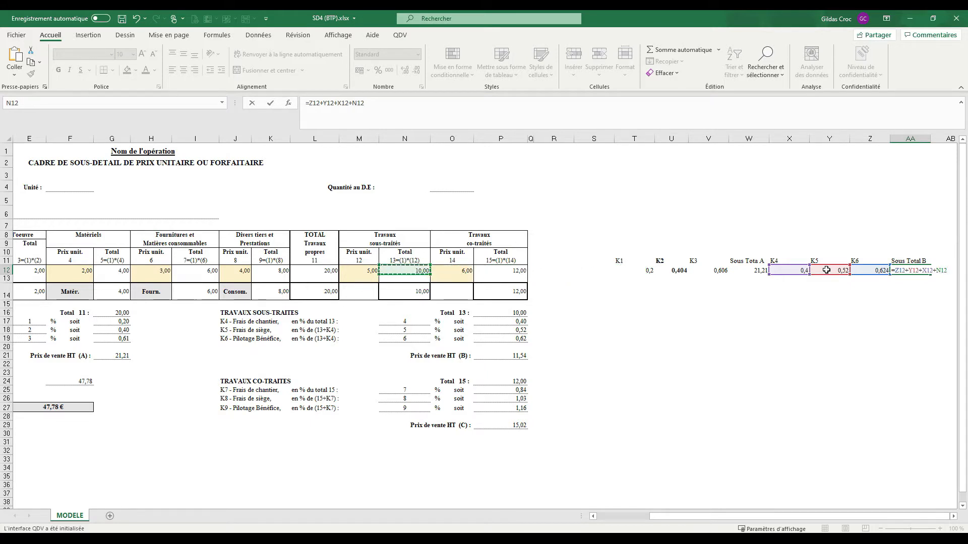
pyautogui.hotkey('ctrl', 'Return')
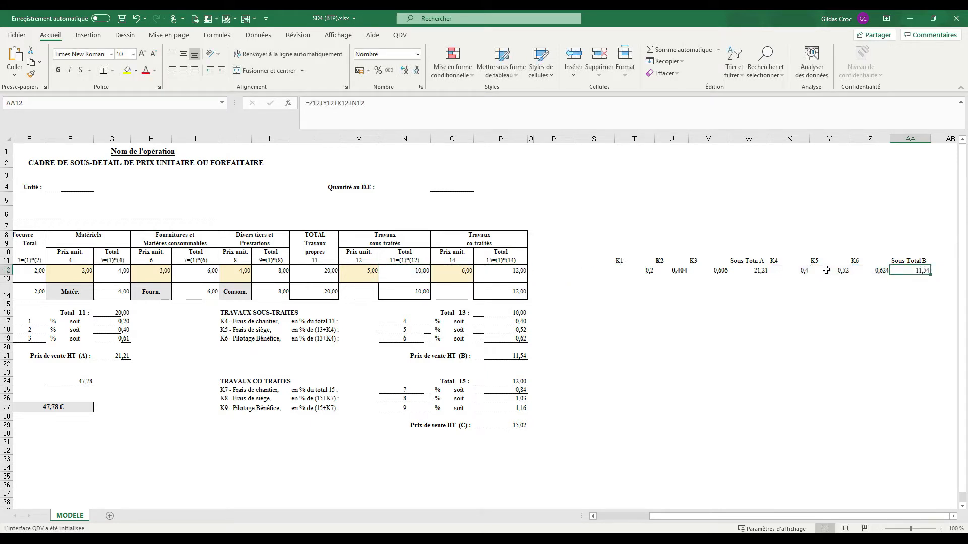
# - Correct the spelling of the heading in W11 to Sous Total A
pyautogui.doubleClick(757, 261)
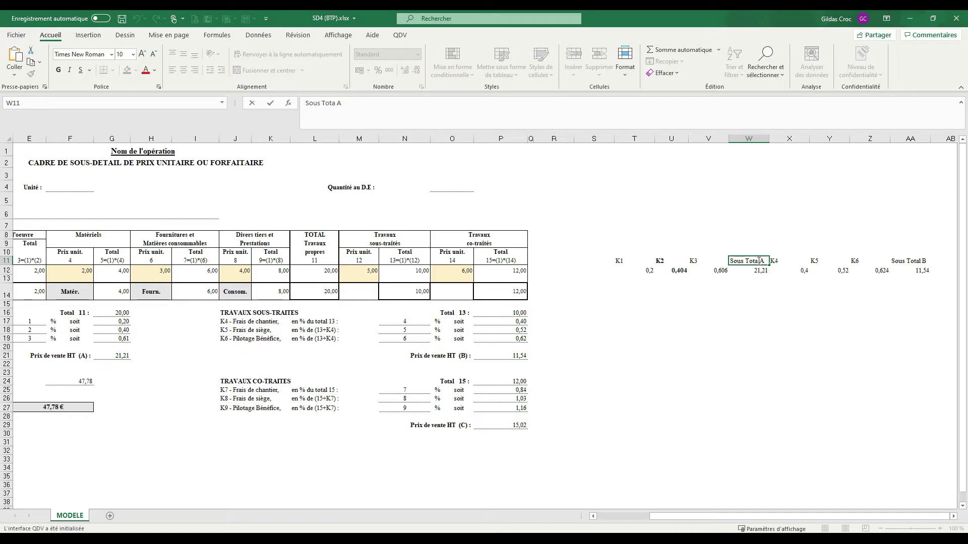
pyautogui.write('l')
pyautogui.press('Return')
# - Enter the heading Total Entreprise A+B in AB11
pyautogui.press('Up')
pyautogui.press('Right')
pyautogui.press('Right')
pyautogui.press('Right')
pyautogui.press('Right')
pyautogui.press('Right')
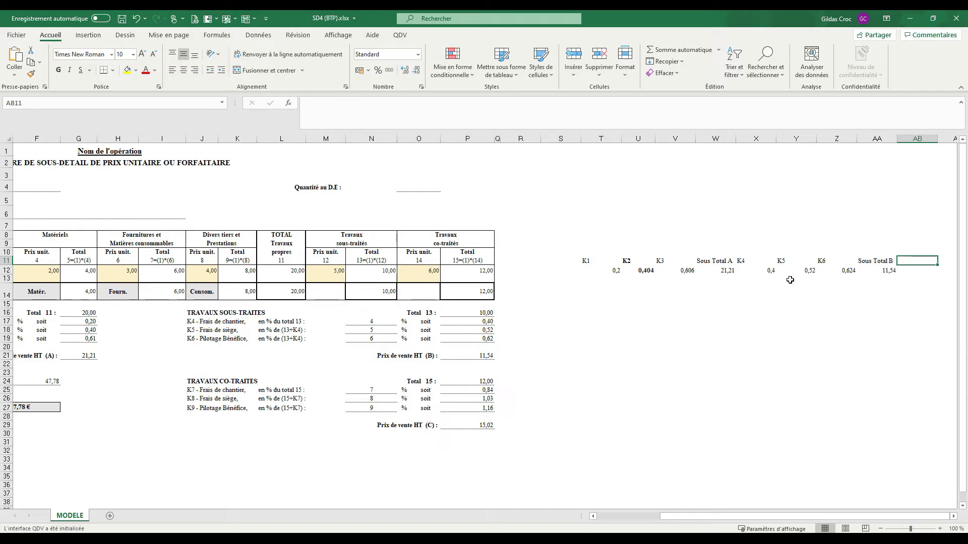
pyautogui.write('T')
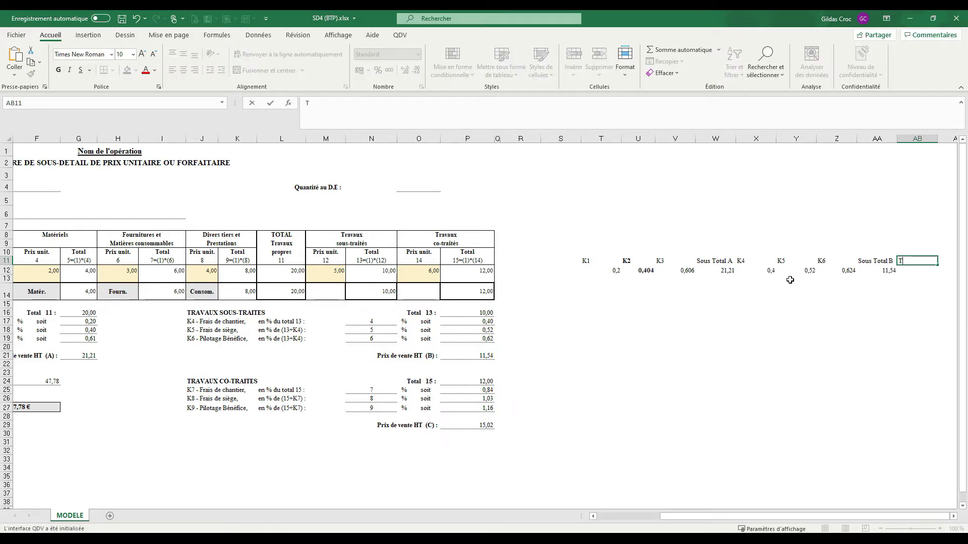
pyautogui.write('otal Entreprise')
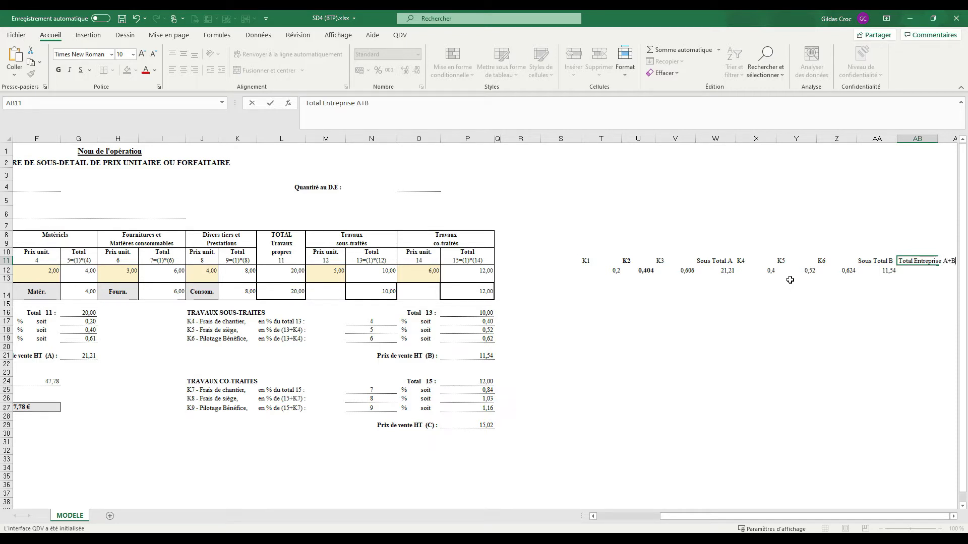
pyautogui.write(' A+B')
pyautogui.press('Return')
# - Enter the formula =AA12+W12 in AB12 to add subtotals A and B
pyautogui.write('=')
pyautogui.press('Left')
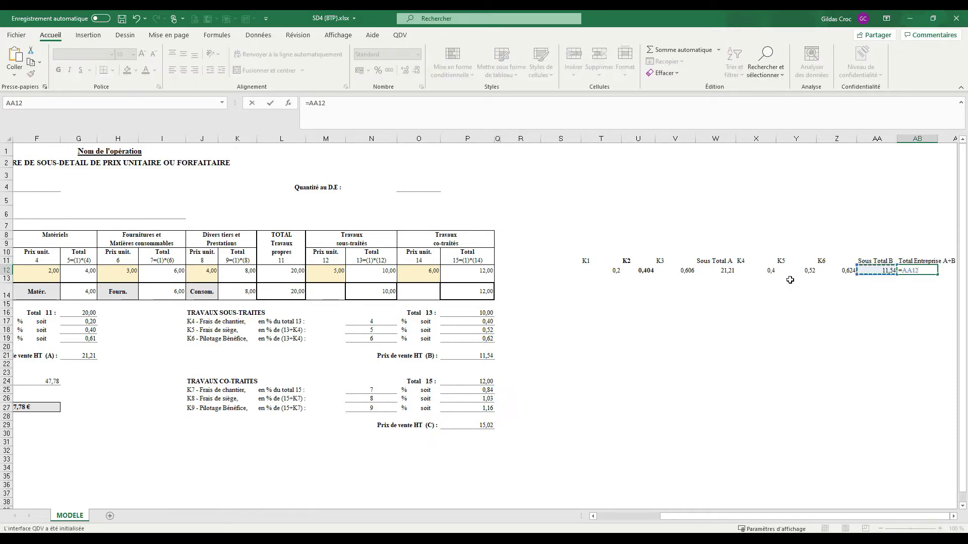
pyautogui.write('+')
pyautogui.press('Left')
pyautogui.press('Left')
pyautogui.press('Left')
pyautogui.press('Left')
pyautogui.press('Left')
pyautogui.press('Left')
pyautogui.press('Right')
pyautogui.press('Return')
pyautogui.press('Up')
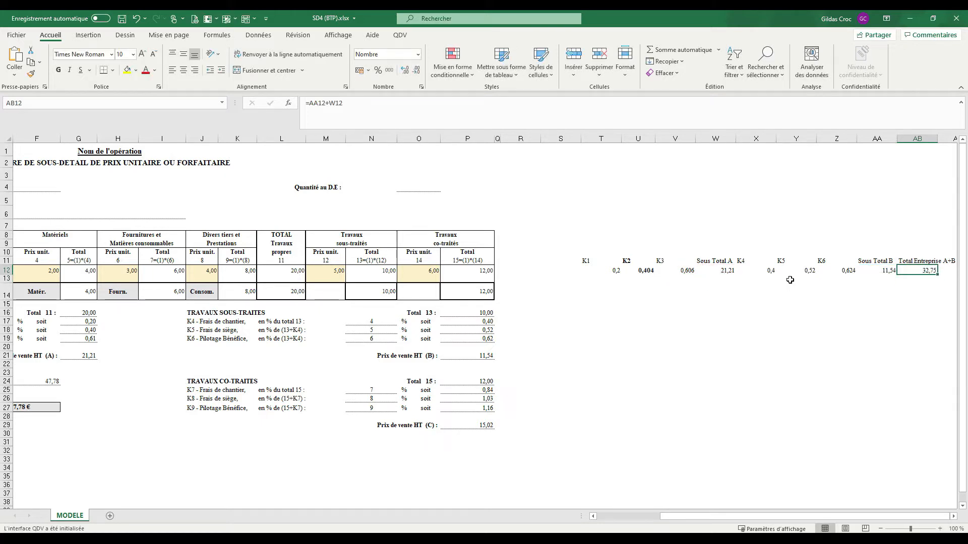
# - Widen column AB so that the Total Entreprise A+B heading fits inside it
pyautogui.press('Right')
pyautogui.press('Up')
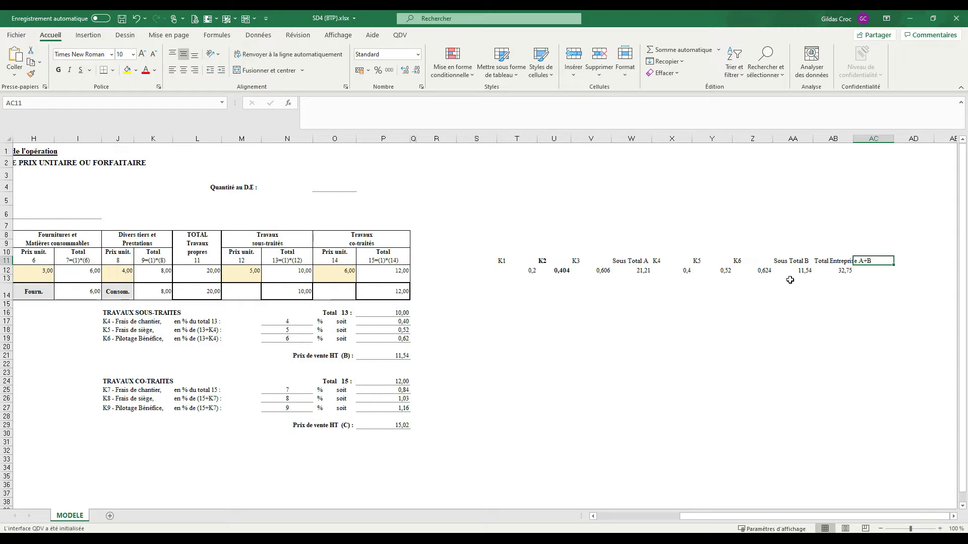
pyautogui.moveTo(856, 262); pyautogui.dragTo(856, 251)
pyautogui.moveTo(853, 138); pyautogui.dragTo(877, 138)
# - Enter the headings K7, K8 and K9 in cells AC11, AD11 and AE11
pyautogui.click(902, 262)
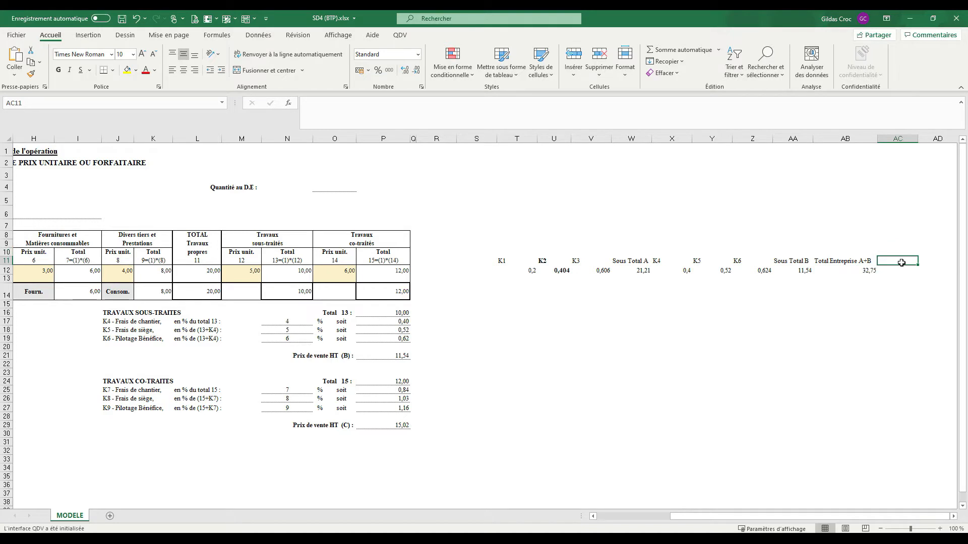
pyautogui.write('K7')
pyautogui.press('Tab')
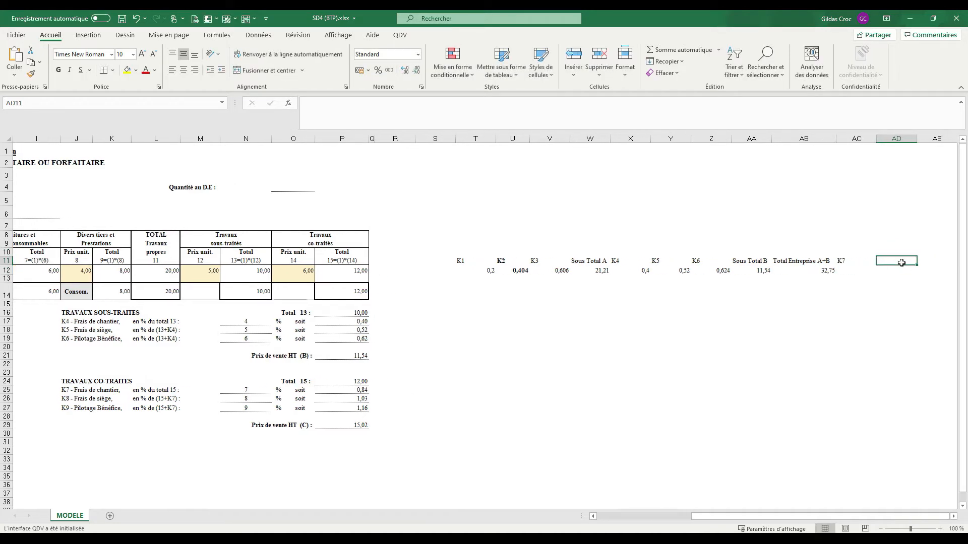
pyautogui.write('K8')
pyautogui.press('Tab')
pyautogui.write('K9')
pyautogui.press('Return')
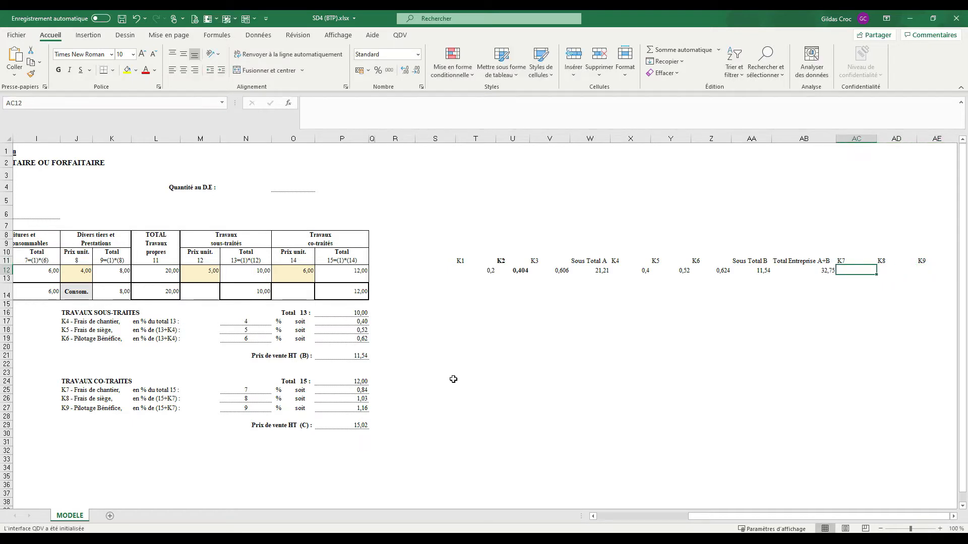
# - Check the Total 15 formula in P24, and reuse the P25 K7 formula in AC12 as =P12*N25/100
pyautogui.doubleClick(348, 382)
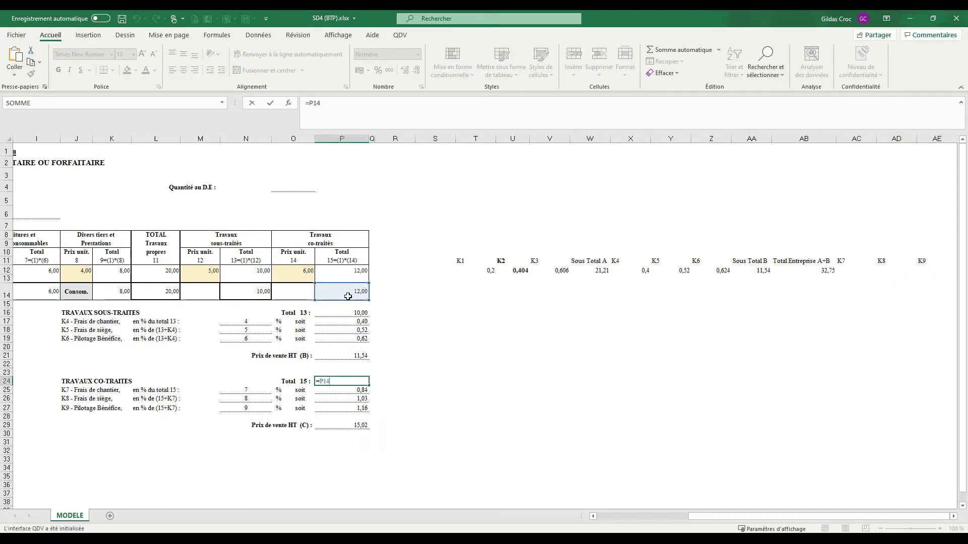
pyautogui.press('Escape')
pyautogui.doubleClick(354, 390)
pyautogui.moveTo(368, 390); pyautogui.dragTo(316, 392)
pyautogui.hotkey('ctrl', 'c')
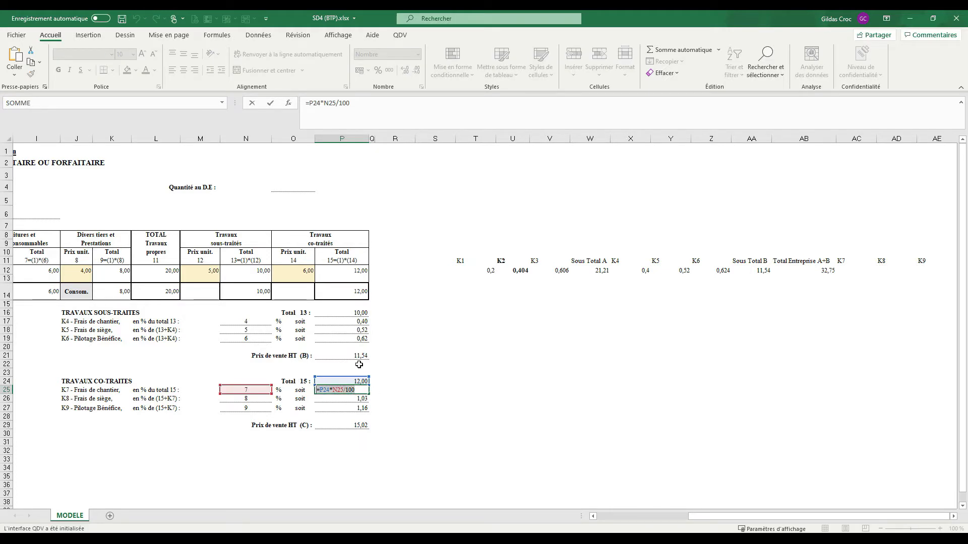
pyautogui.press('Escape')
pyautogui.click(838, 275)
pyautogui.doubleClick(838, 276)
pyautogui.hotkey('ctrl', 'v')
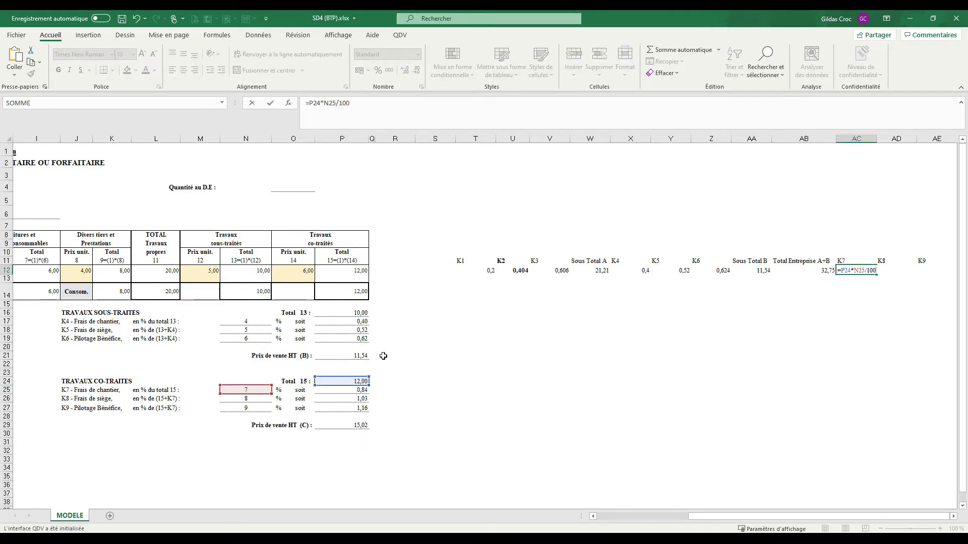
pyautogui.moveTo(361, 380); pyautogui.dragTo(361, 270)
pyautogui.hotkey('ctrl', 'Return')
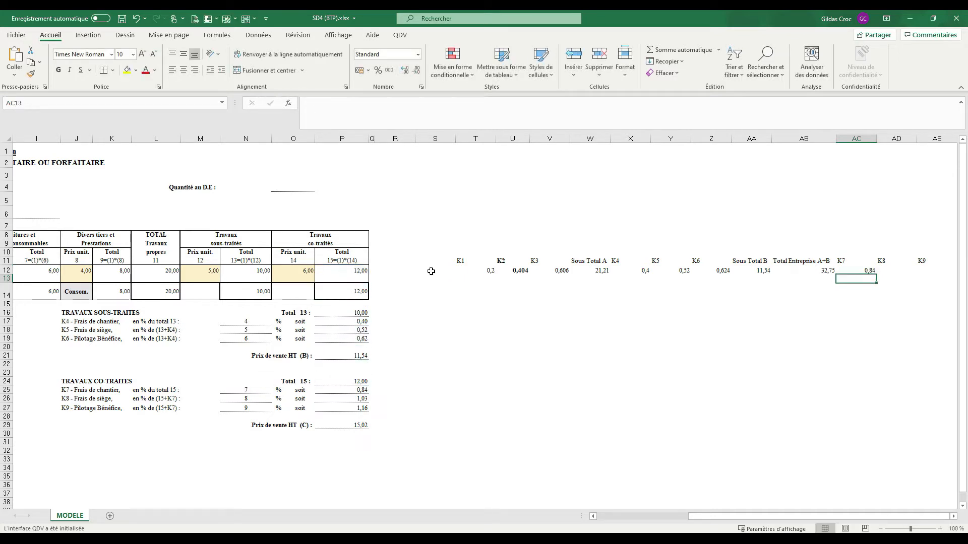
# - Reuse the P26 K8 formula in AD12, adapted to the line's own cells: =(P12+AC12)*N26/100
pyautogui.press('Right')
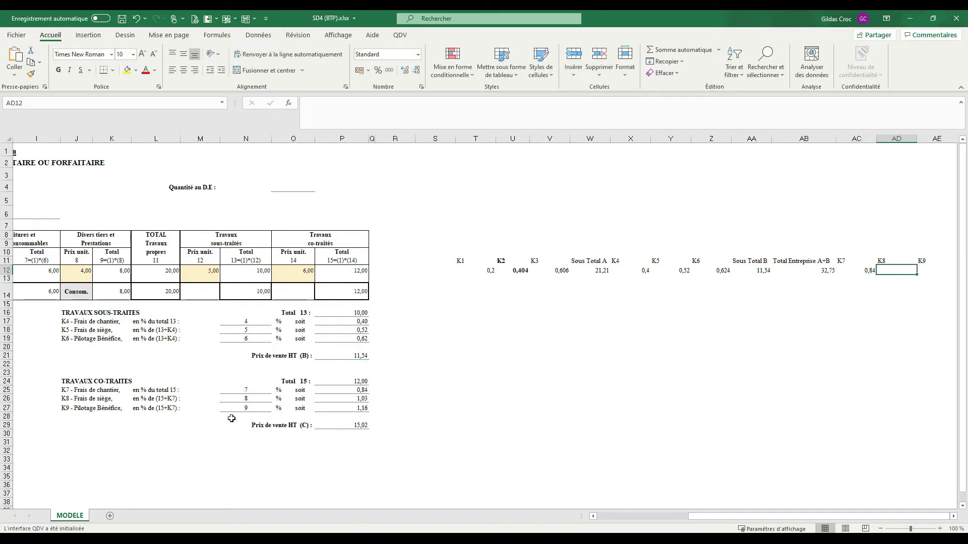
pyautogui.doubleClick(341, 399)
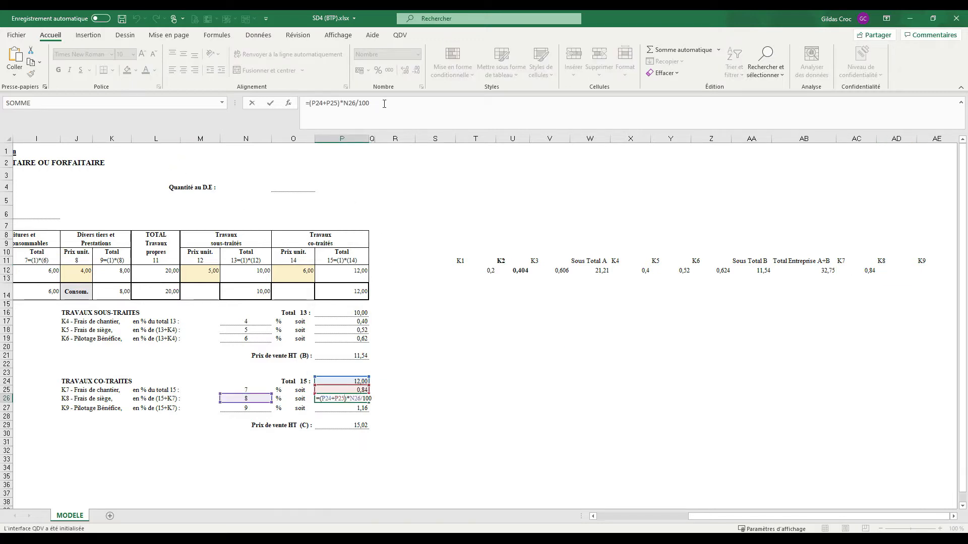
pyautogui.moveTo(389, 103); pyautogui.dragTo(302, 104)
pyautogui.hotkey('ctrl', 'c')
pyautogui.press('Escape')
pyautogui.click(903, 273)
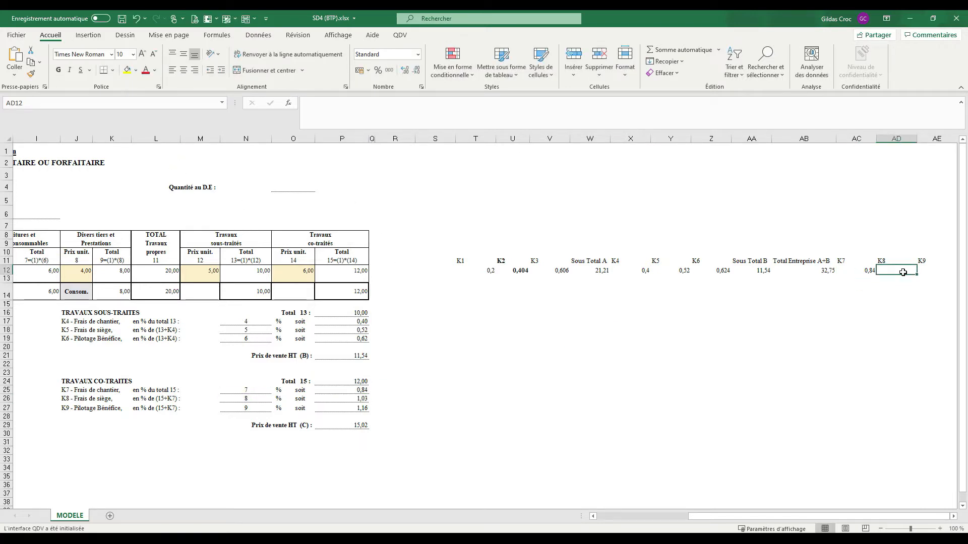
pyautogui.hotkey('ctrl', 'v')
pyautogui.moveTo(360, 378); pyautogui.dragTo(360, 271)
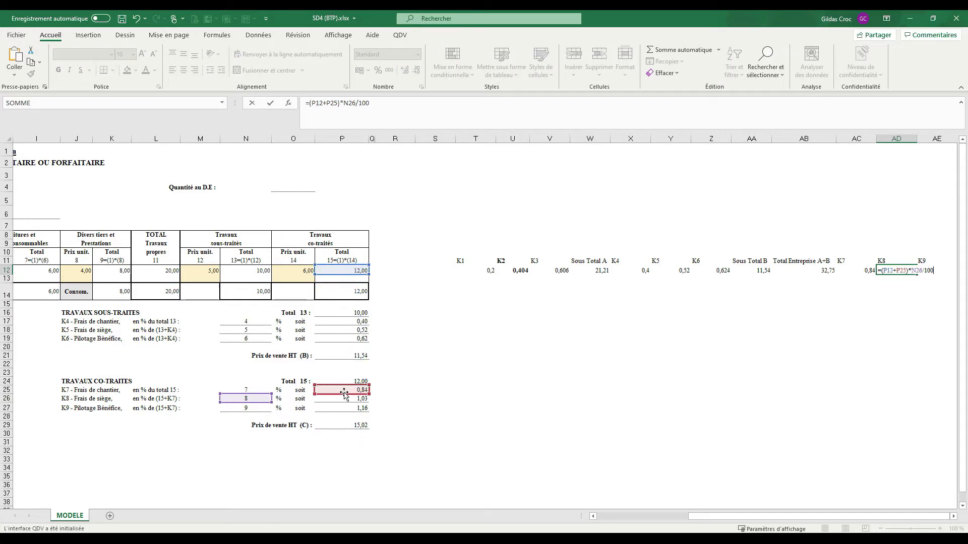
pyautogui.moveTo(352, 394); pyautogui.dragTo(860, 272)
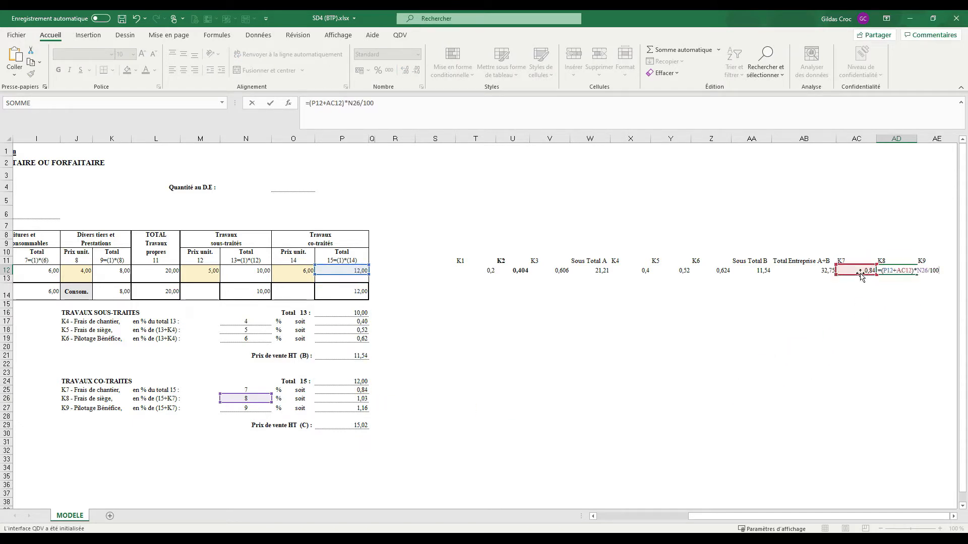
pyautogui.press('Return')
pyautogui.press('Up')
pyautogui.press('Right')
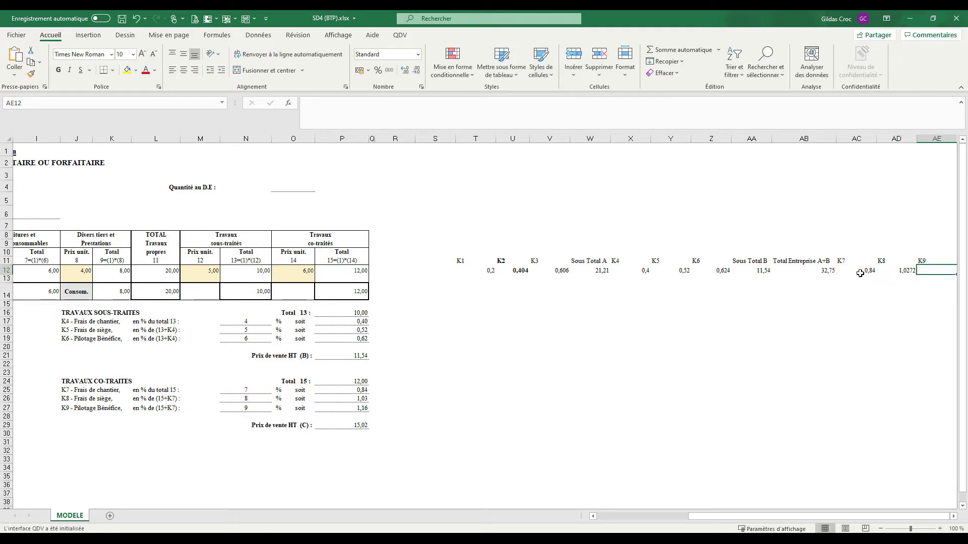
# - Reuse the P27 K9 formula in AE12, adapted to the line's own cells: =(P12+AC12)*N27/100
pyautogui.click(347, 407)
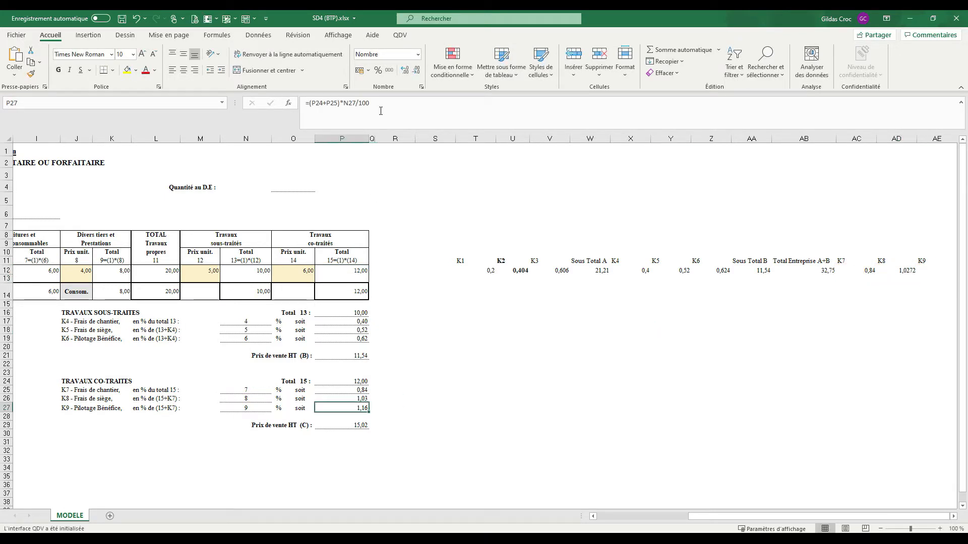
pyautogui.moveTo(380, 111); pyautogui.dragTo(296, 107)
pyautogui.hotkey('ctrl', 'c')
pyautogui.press('Escape')
pyautogui.click(935, 269)
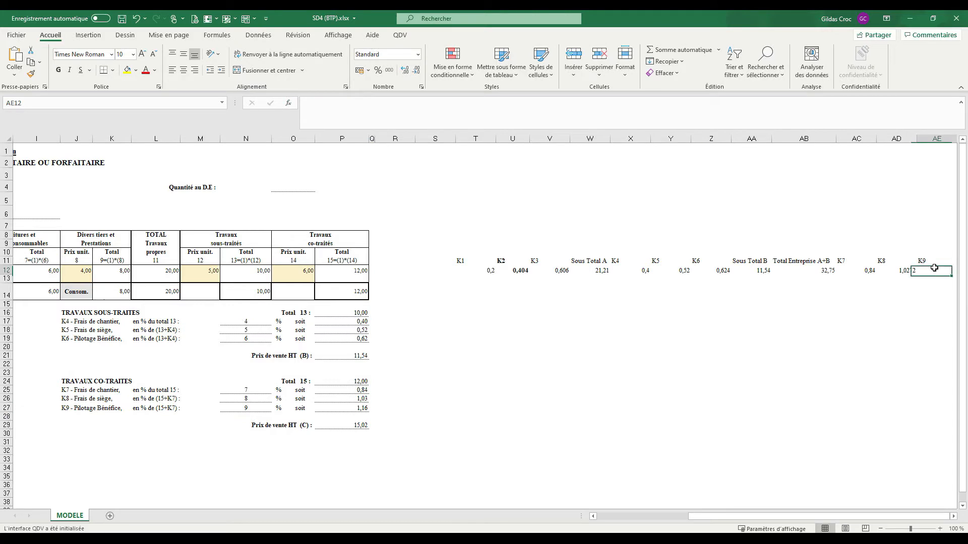
pyautogui.doubleClick(934, 269)
pyautogui.hotkey('ctrl', 'v')
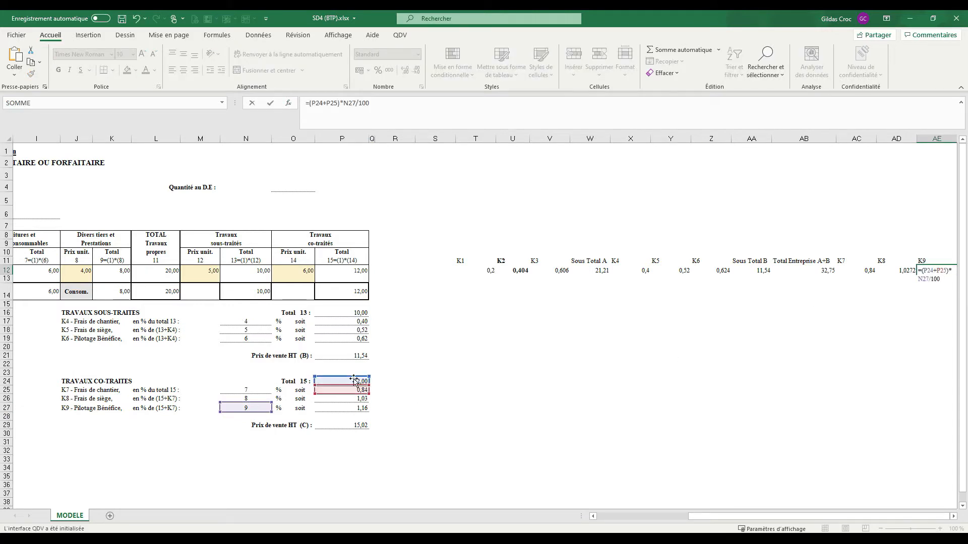
pyautogui.moveTo(354, 383); pyautogui.dragTo(355, 273)
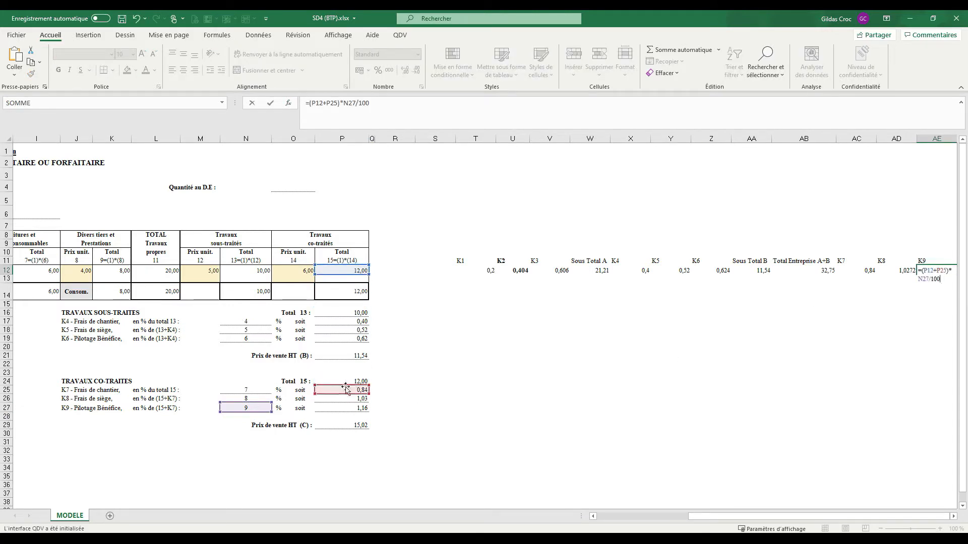
pyautogui.moveTo(355, 387); pyautogui.dragTo(868, 266)
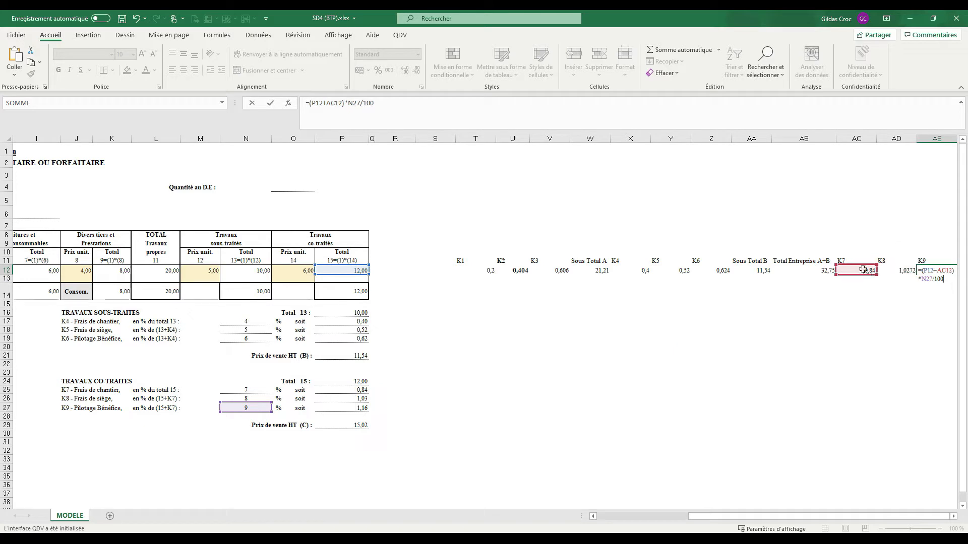
pyautogui.press('Tab')
# - Enter the heading Sous total C in cell AF11
pyautogui.press('Up')
pyautogui.write('Sous total C')
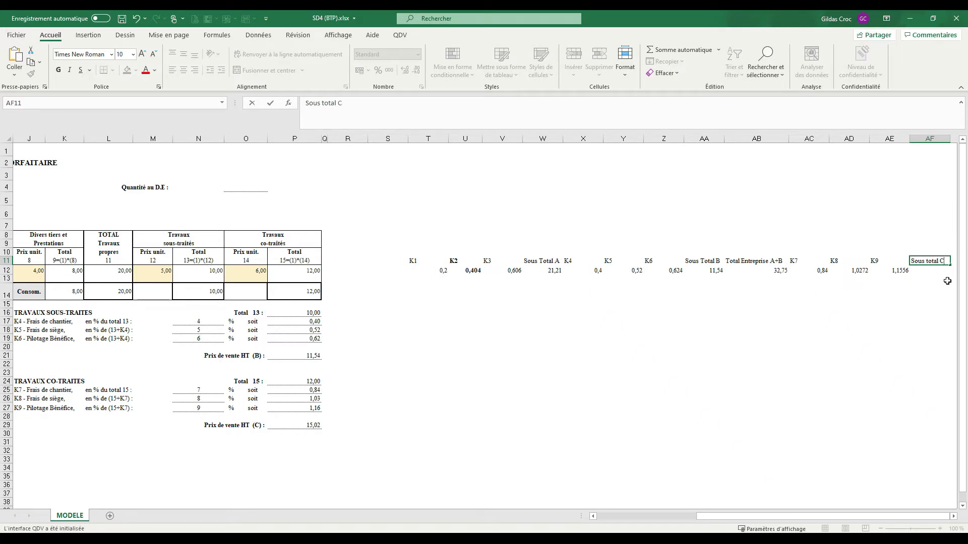
pyautogui.press('Return')
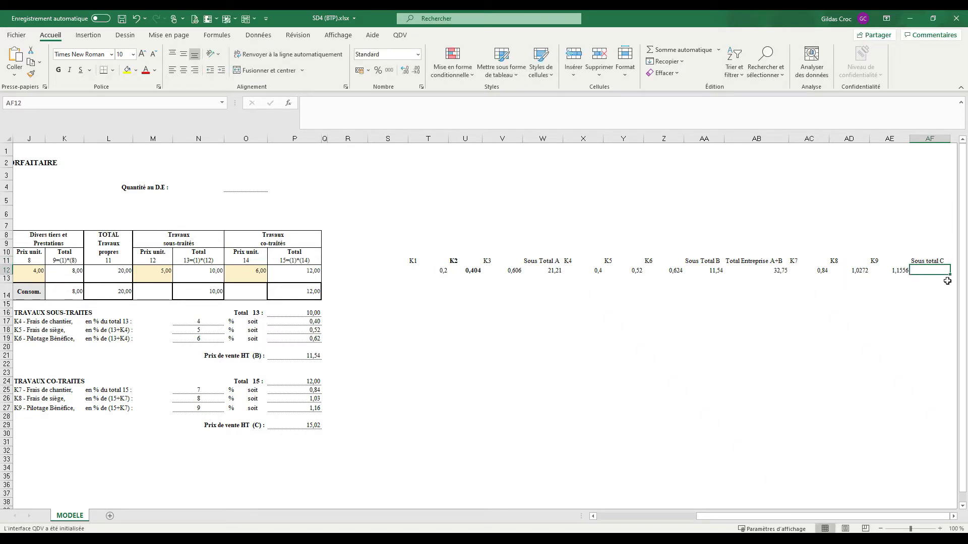
# - Enter the subtotal formula =AE12+AD12+AC12+P12 in AF12 and compare it with the Prix de vente HT (C) in P29
pyautogui.write('=')
pyautogui.press('Left')
pyautogui.press('Left')
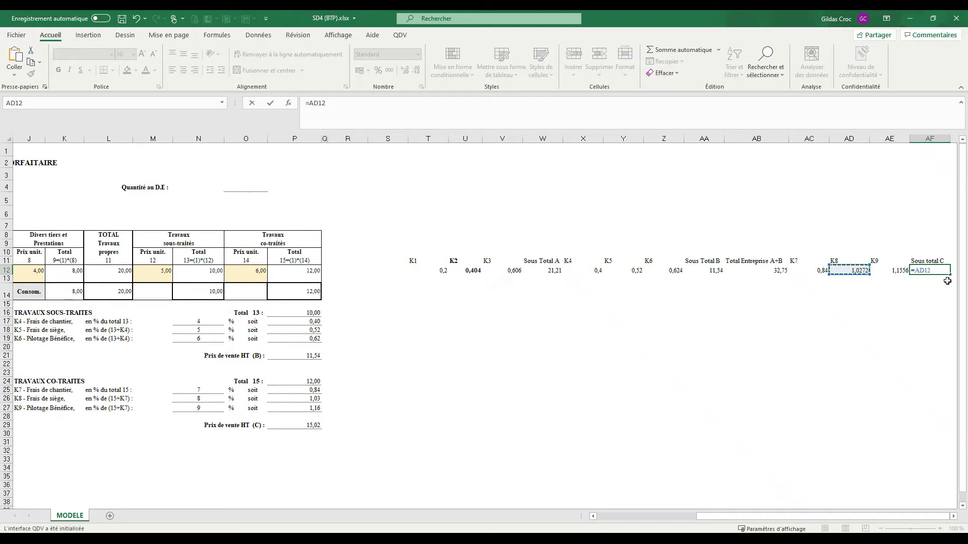
pyautogui.press('Right')
pyautogui.write('+')
pyautogui.press('Left')
pyautogui.press('Left')
pyautogui.write('+')
pyautogui.press('Left')
pyautogui.press('Left')
pyautogui.press('Left')
pyautogui.write('+')
pyautogui.press('Left')
pyautogui.press('Left')
pyautogui.press('Left')
pyautogui.press('Left')
pyautogui.press('Left')
pyautogui.press('Left')
pyautogui.press('Left')
pyautogui.press('Left')
pyautogui.press('Left')
pyautogui.press('Left')
pyautogui.press('Left')
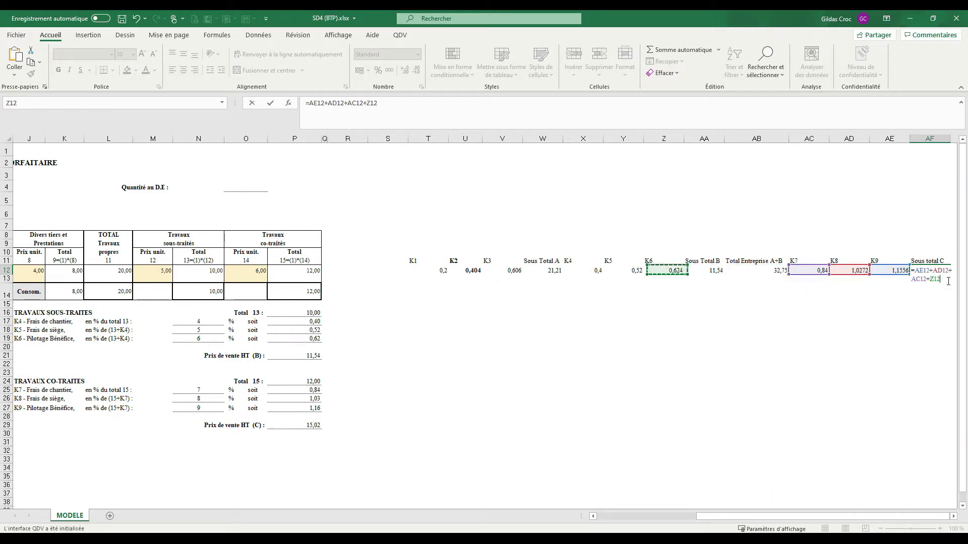
pyautogui.press('Left')
pyautogui.press('Left')
pyautogui.press('Left')
pyautogui.press('Left')
pyautogui.press('Left')
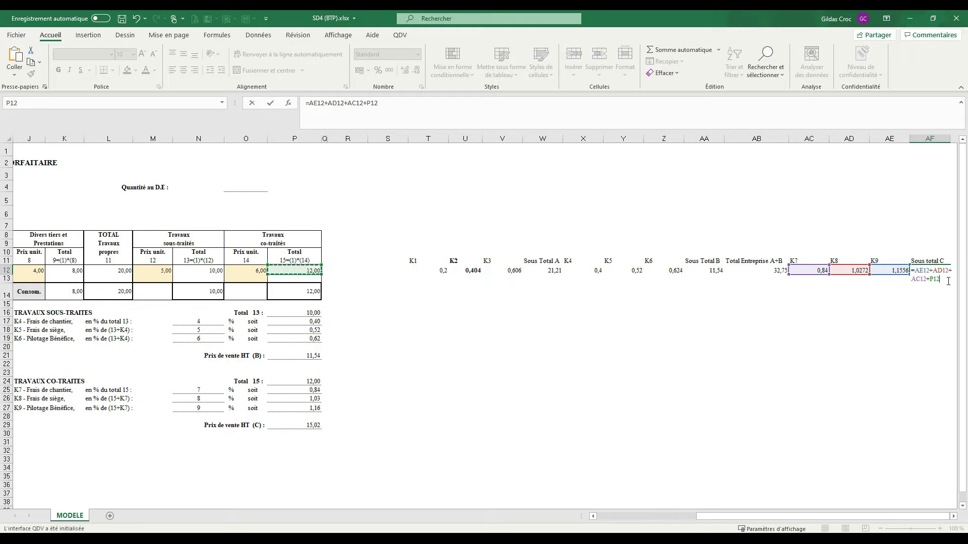
pyautogui.press('Return')
pyautogui.press('Up')
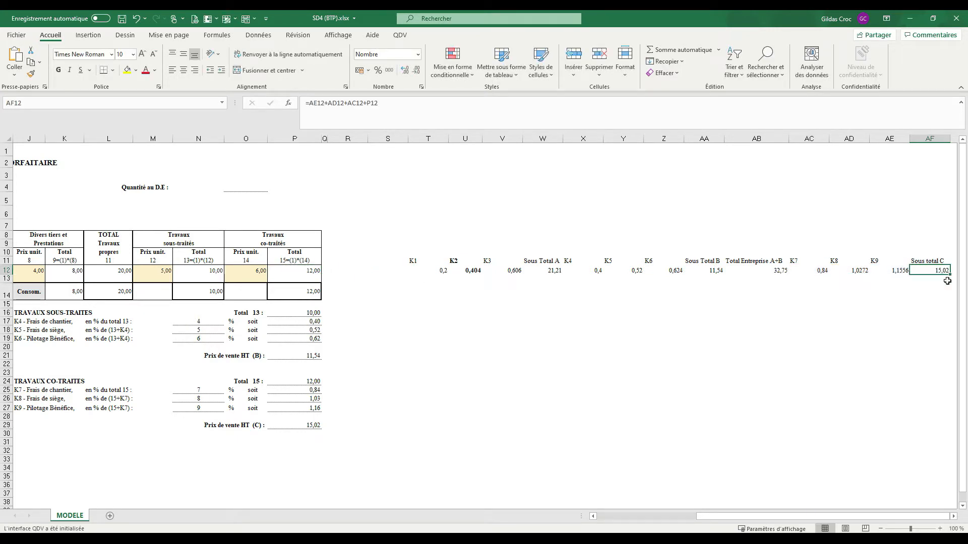
pyautogui.click(300, 424)
pyautogui.click(919, 270)
# - Enter the heading total général in cell AG11
pyautogui.press('Up')
pyautogui.press('Right')
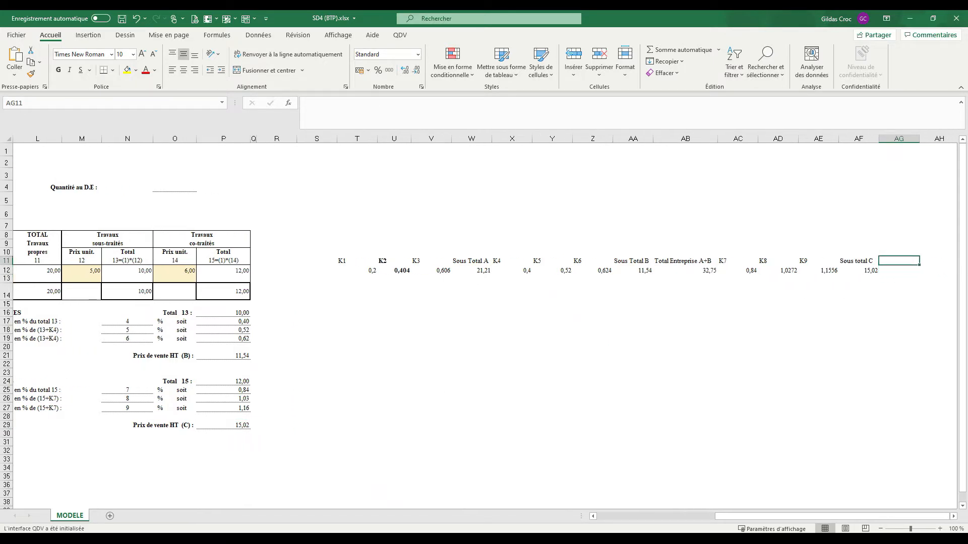
pyautogui.write('tota')
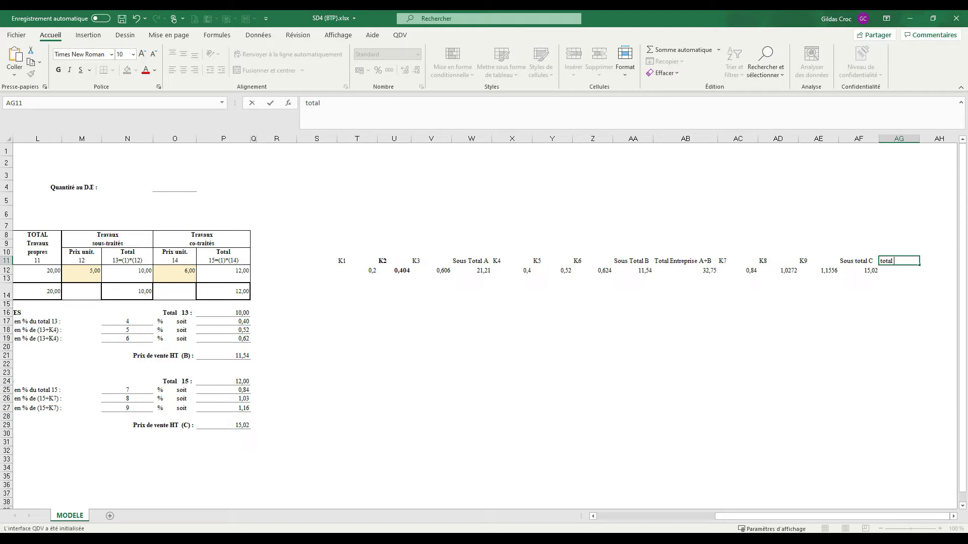
pyautogui.write('l général')
pyautogui.press('Return')
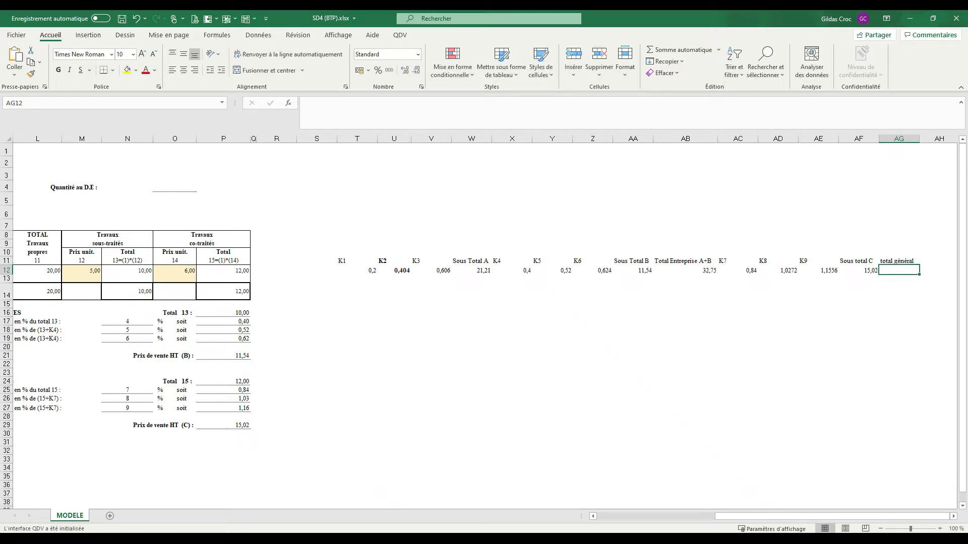
# - Add Sous total C and Total Entreprise A+B in AG12 with the formula =AF12+AB12
pyautogui.write('=')
pyautogui.press('Left')
pyautogui.write('+')
pyautogui.press('Left')
pyautogui.press('Left')
pyautogui.press('Left')
pyautogui.press('Left')
pyautogui.press('Left')
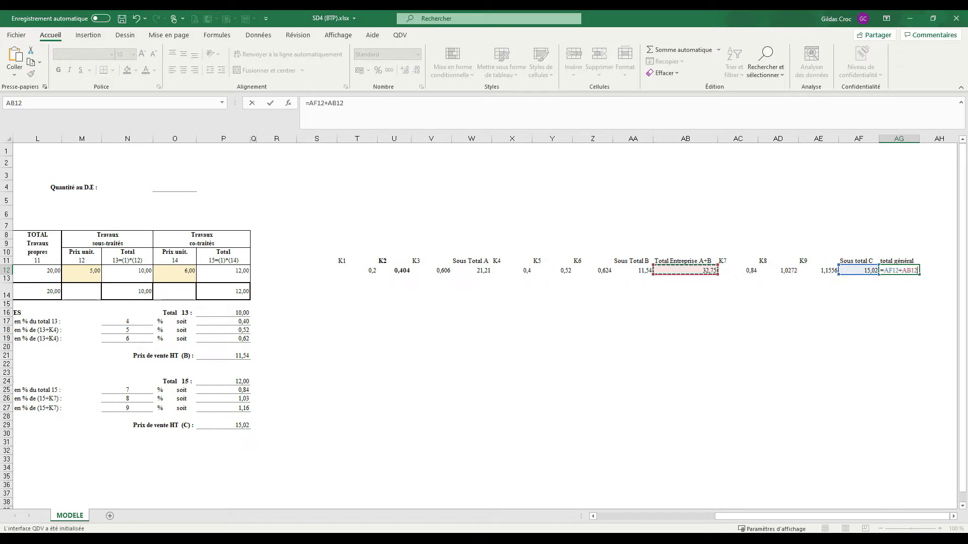
pyautogui.hotkey('ctrl', 'Return')
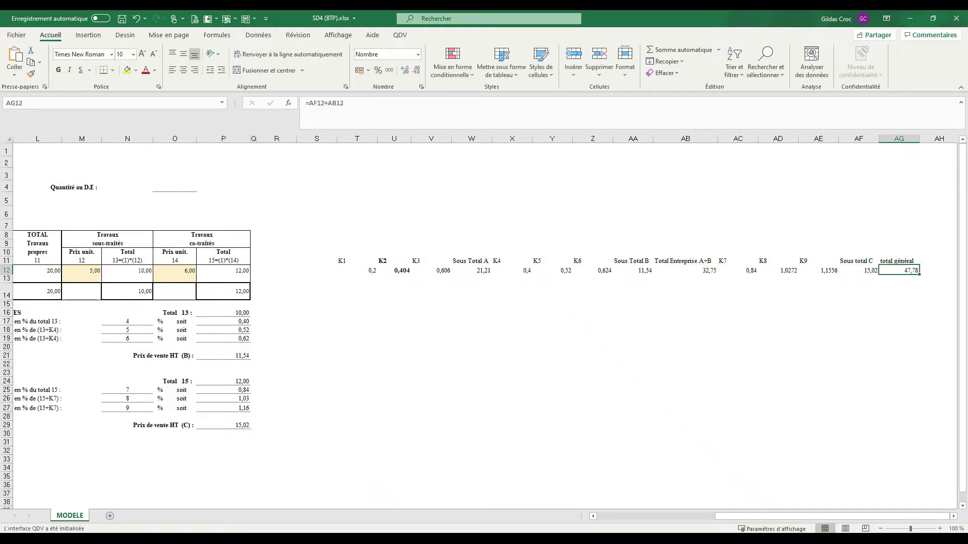
# - Check the rounded selling price in E27 and review the line's coefficient and subtotal formulas from T12 to AF12
pyautogui.moveTo(787, 517); pyautogui.dragTo(618, 522)
pyautogui.click(127, 408)
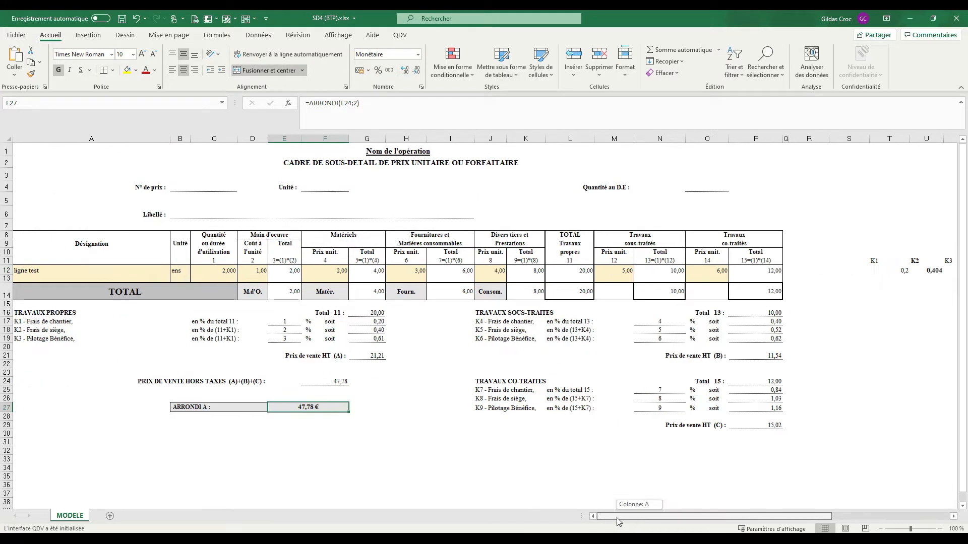
pyautogui.click(426, 356)
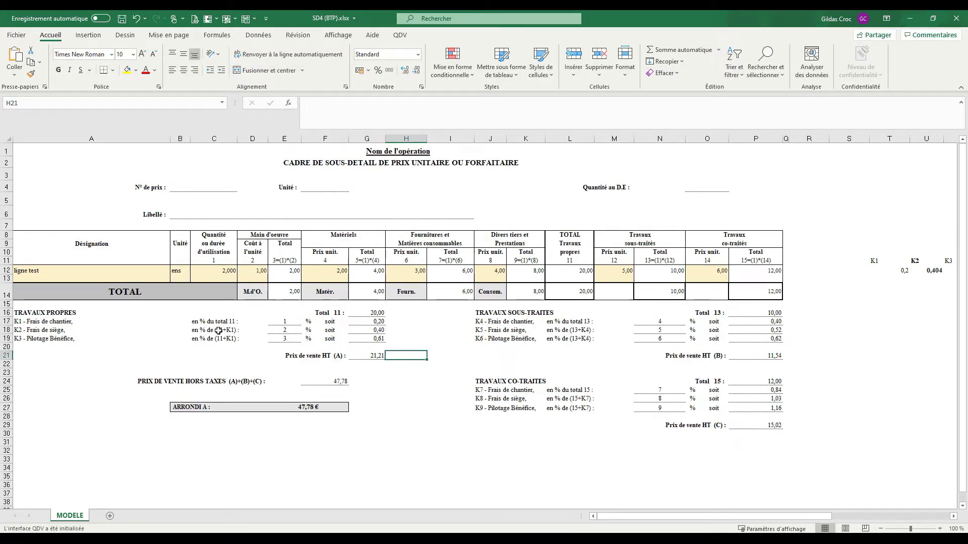
pyautogui.click(906, 273)
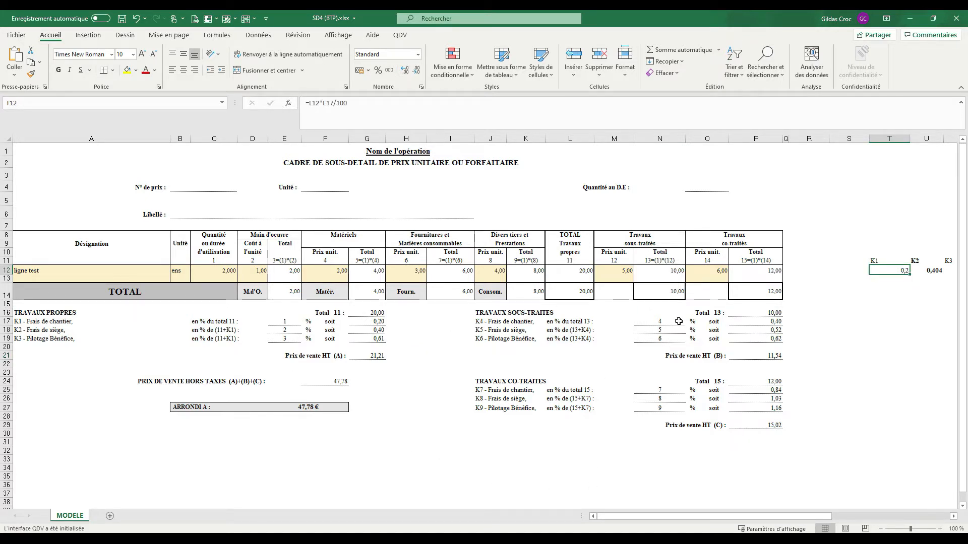
pyautogui.press('Right')
pyautogui.press('Right')
pyautogui.press('Right')
pyautogui.press('Right')
pyautogui.press('Right')
pyautogui.press('Right')
pyautogui.press('Right')
pyautogui.press('Right')
pyautogui.press('Right')
pyautogui.press('Right')
pyautogui.press('Right')
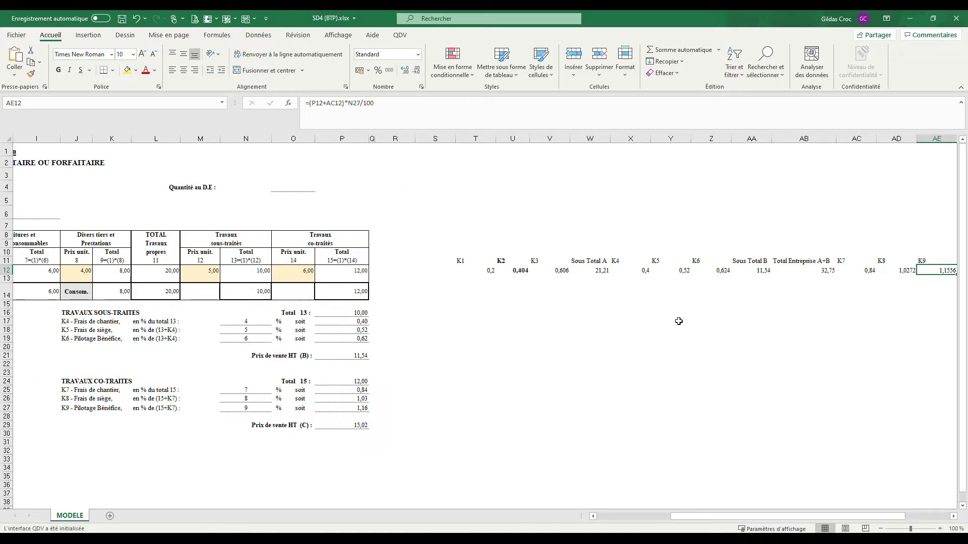
pyautogui.press('Right')
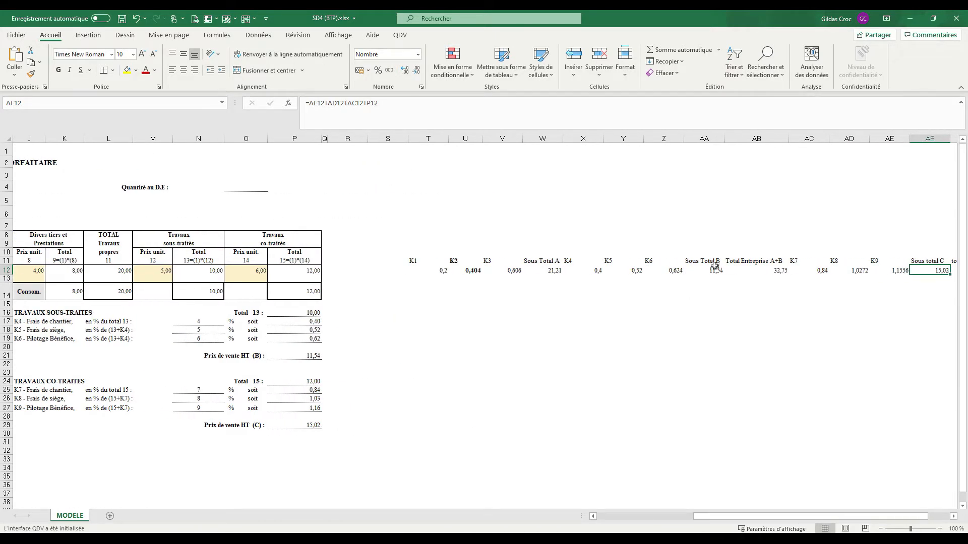
# - Fill the Total Entreprise A+B cells AB11:AB12 and the Sous total C cells AF11:AF12 with yellow
pyautogui.moveTo(753, 263); pyautogui.dragTo(756, 272)
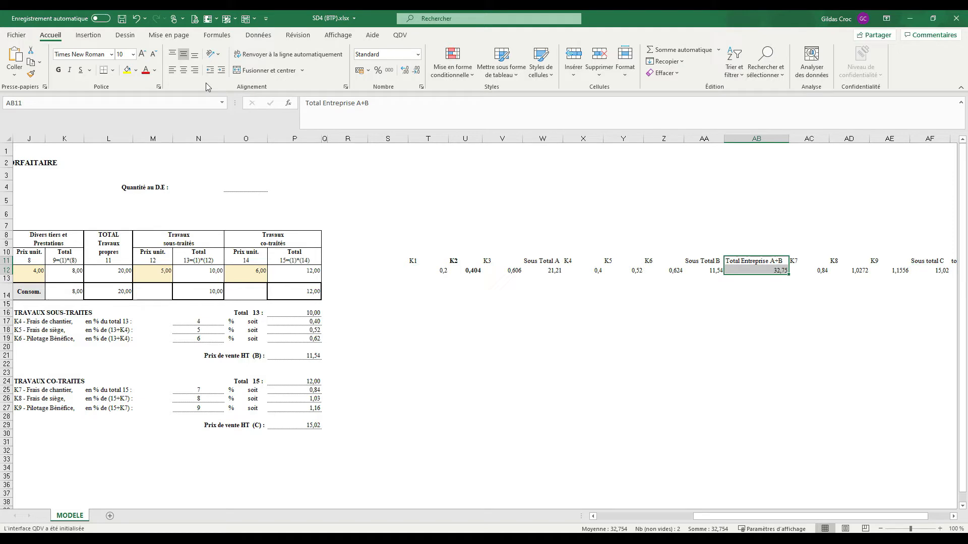
pyautogui.click(127, 70)
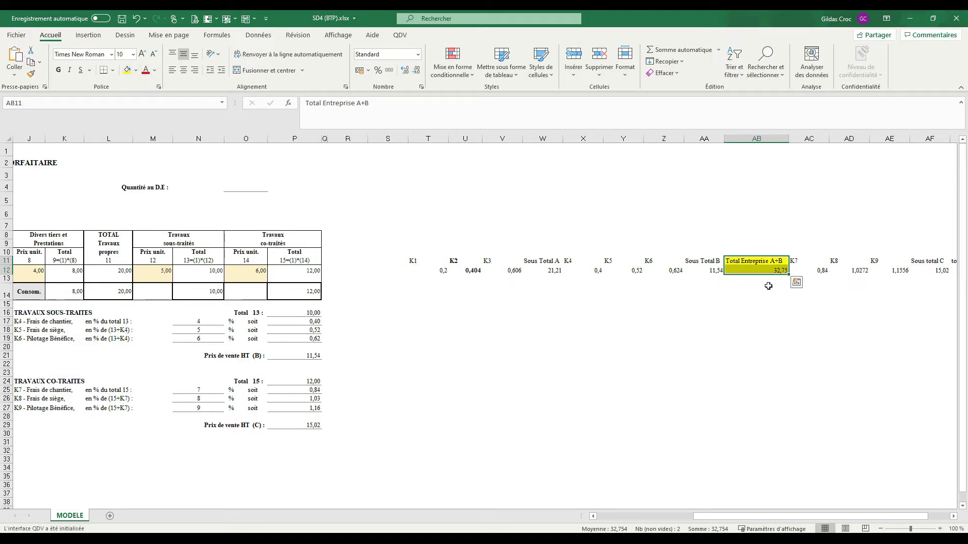
pyautogui.press('Right')
pyautogui.press('Right')
pyautogui.press('Right')
pyautogui.press('Right')
pyautogui.press('Right')
pyautogui.press('Right')
pyautogui.press('Left')
pyautogui.press('Left')
pyautogui.press('Left')
pyautogui.press('Right')
pyautogui.hotkey('shift', 'Down')
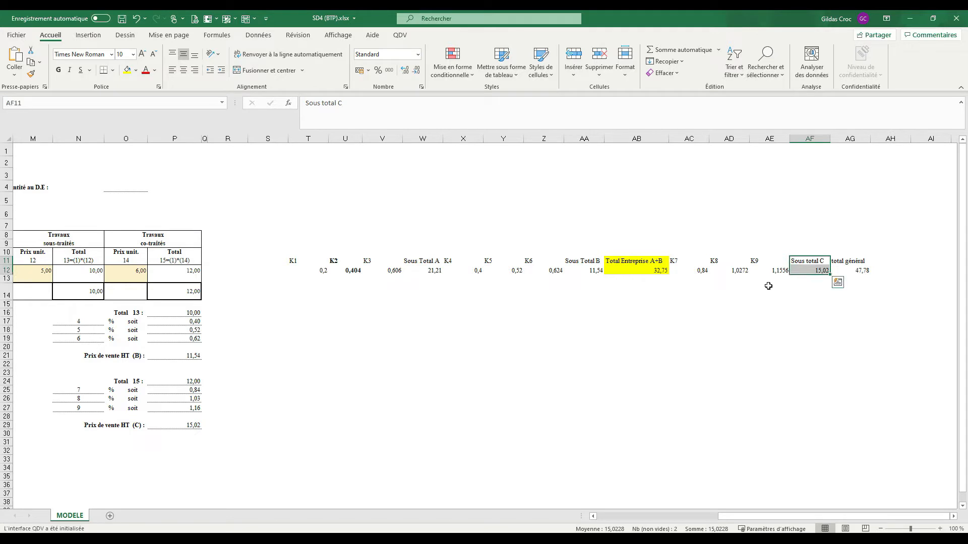
pyautogui.click(127, 70)
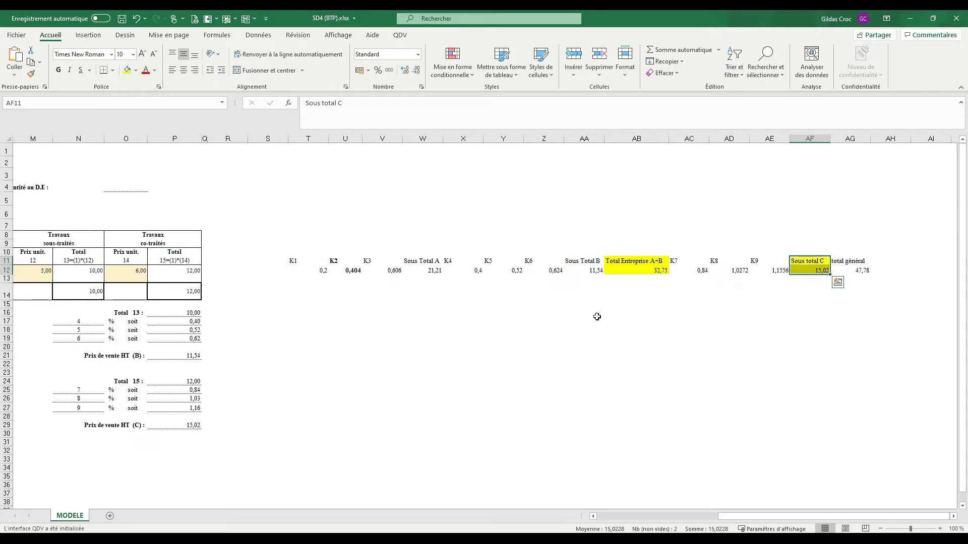
# - Make the Sous Total A cells W11:W12 and the Sous Total B cells AA11:AA12 bold
pyautogui.moveTo(430, 265); pyautogui.dragTo(443, 275)
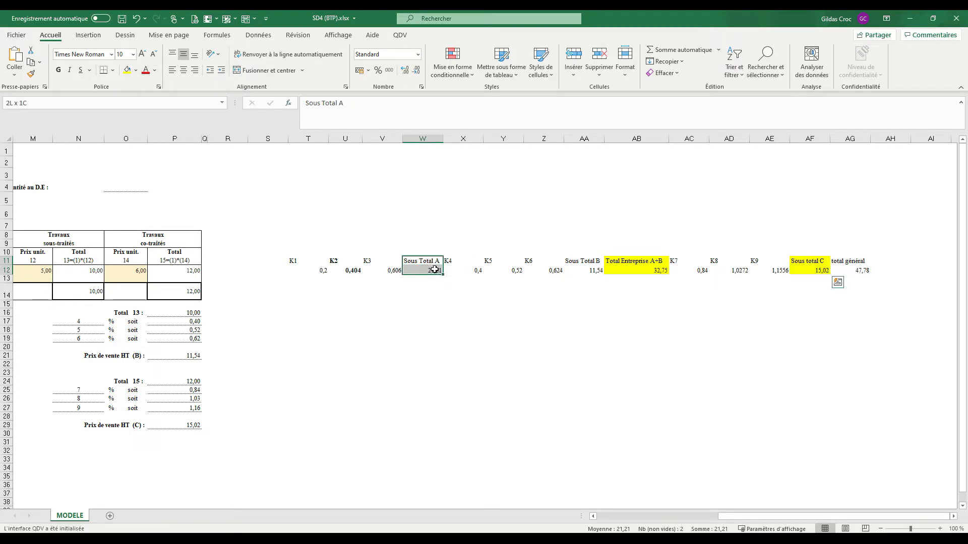
pyautogui.click(59, 70)
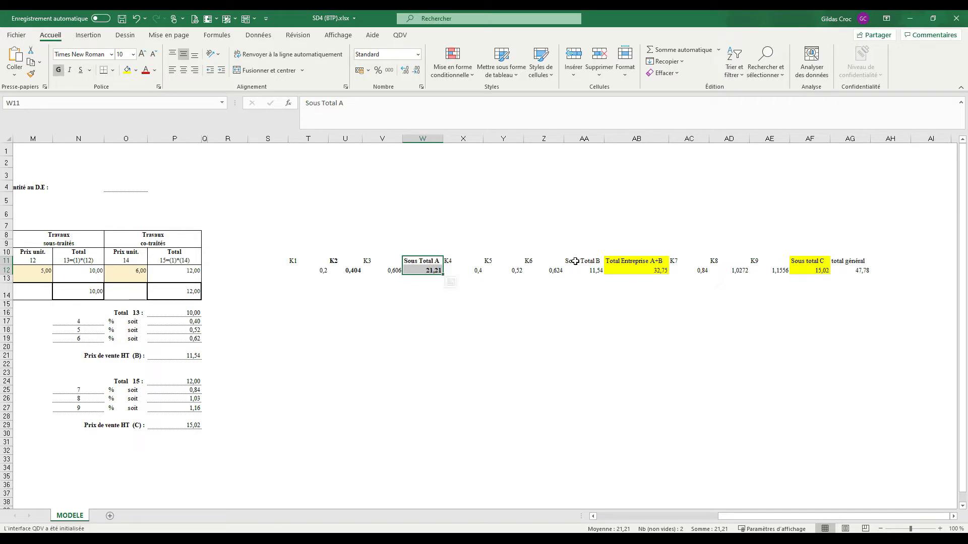
pyautogui.moveTo(575, 261); pyautogui.dragTo(578, 272)
pyautogui.click(58, 70)
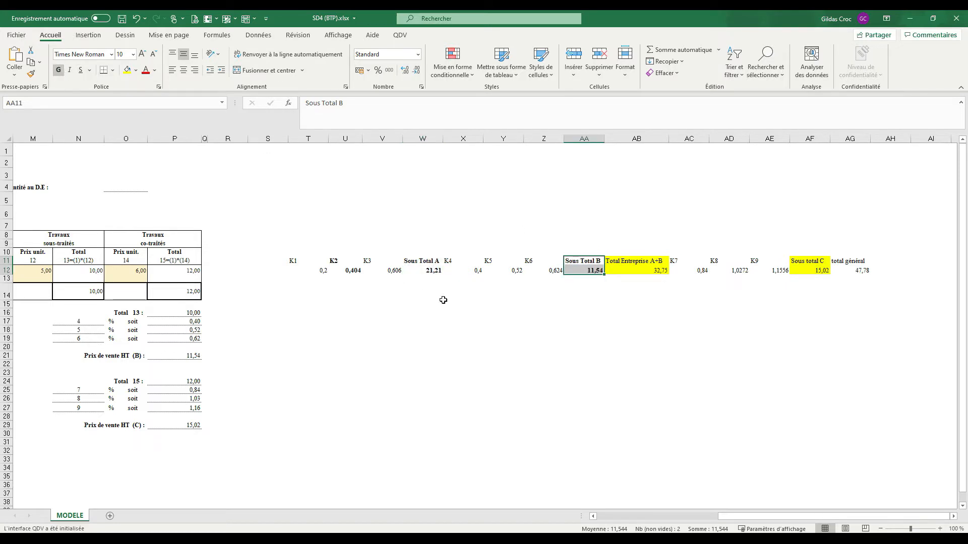
pyautogui.click(444, 299)
pyautogui.moveTo(742, 518); pyautogui.dragTo(616, 519)
pyautogui.click(490, 330)
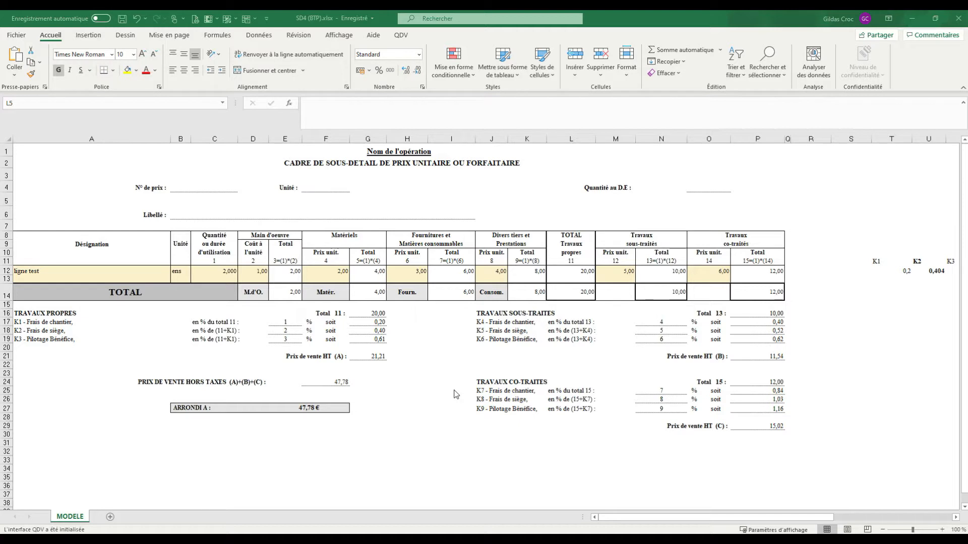
# - Link the workbook to the estimate N°6-Exemple GC-Infra Planning-CashFlow (V.Ultimate).qdv in the Sous Détail Administratif de Prix folder and read its metadata
pyautogui.click(401, 36)
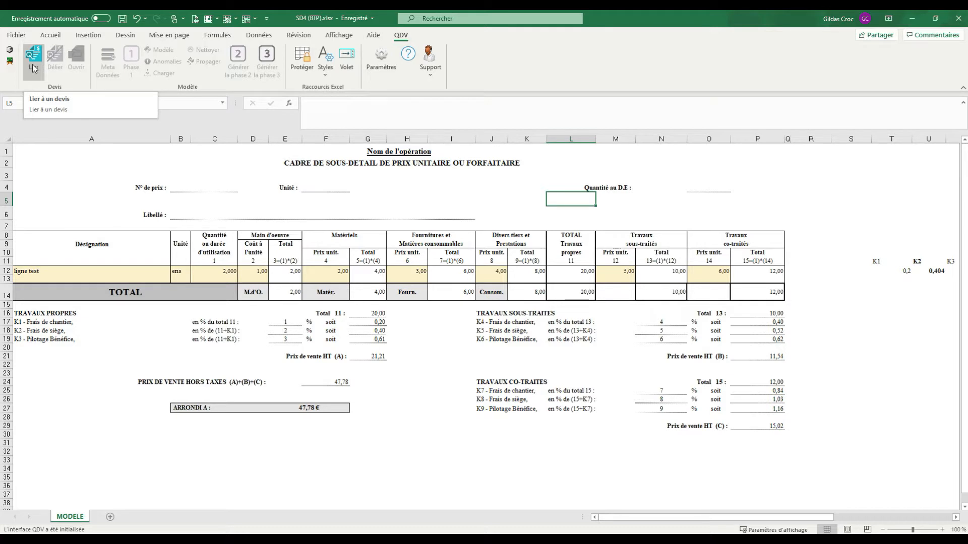
pyautogui.click(33, 68)
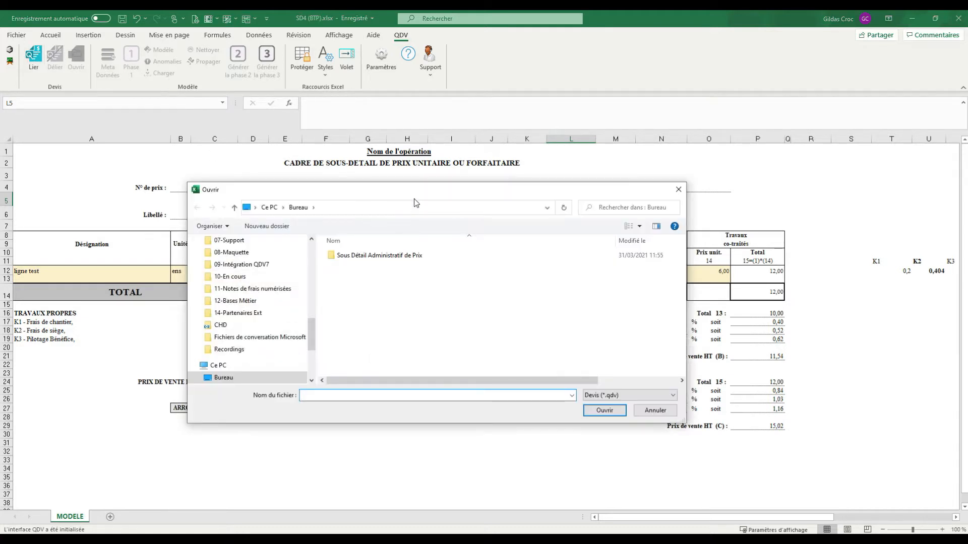
pyautogui.doubleClick(443, 254)
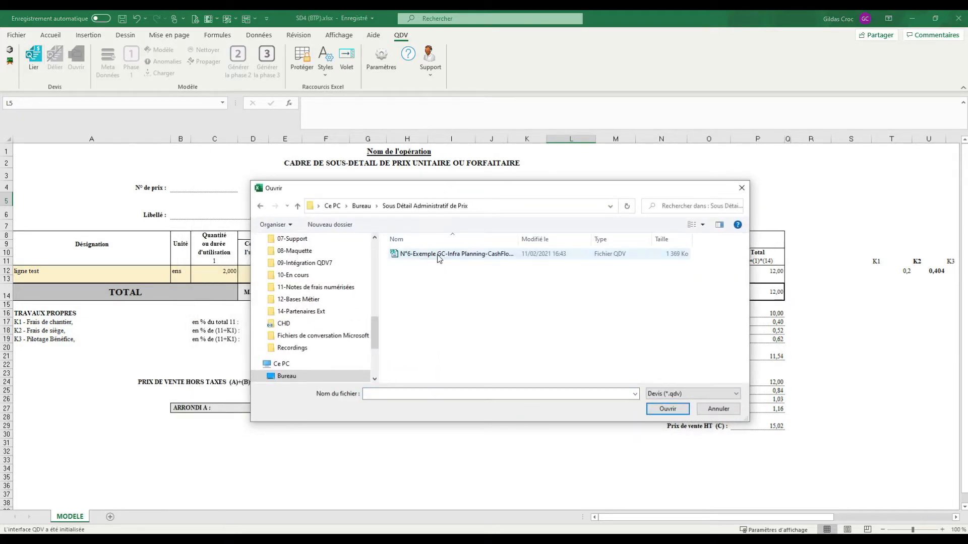
pyautogui.click(444, 254)
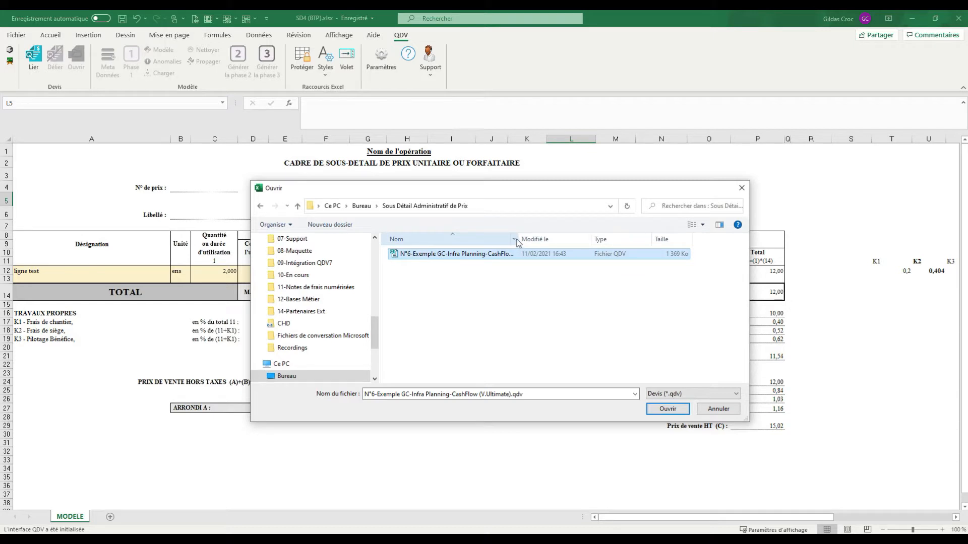
pyautogui.click(667, 409)
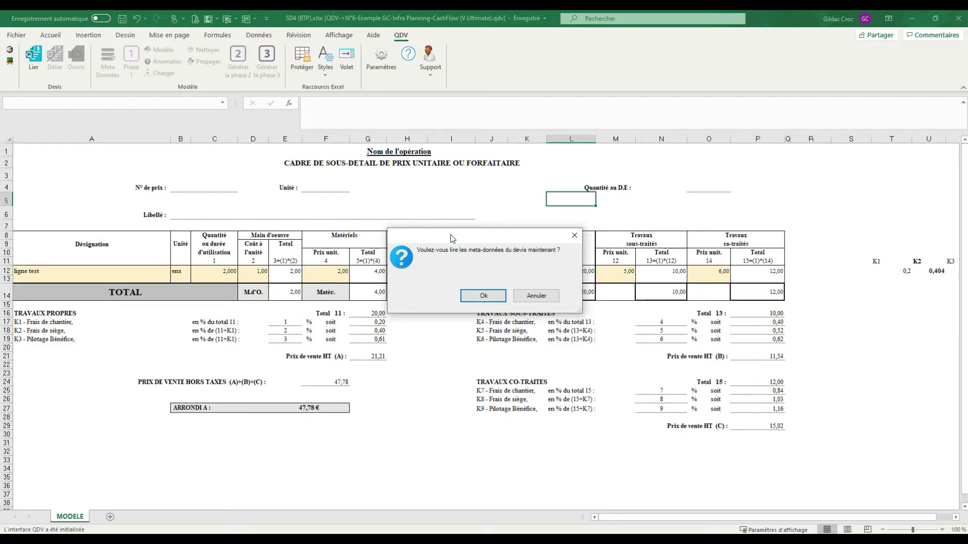
pyautogui.click(470, 301)
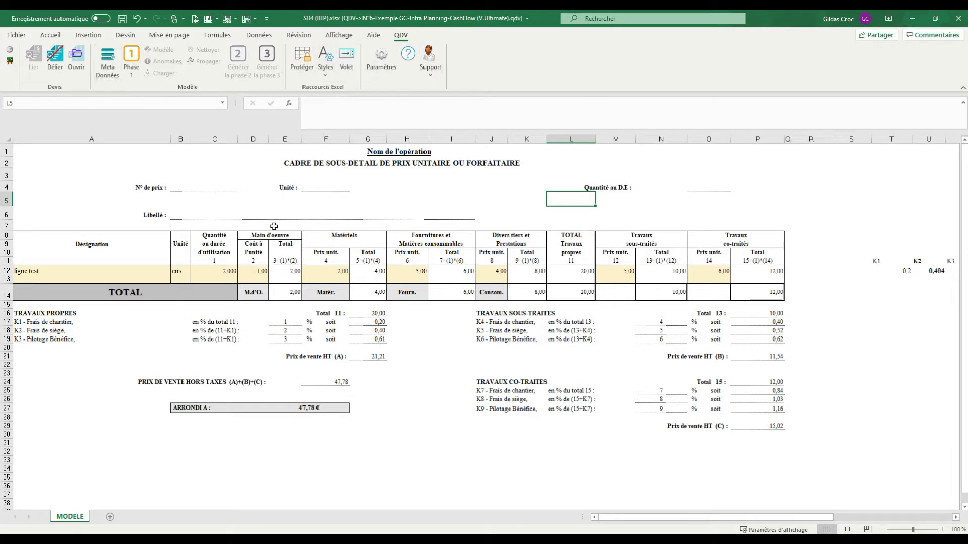
# - Review the QDV configuration's general list options and the Répartition settings for forced-line fill colour, watermark and adjustment-line description
pyautogui.click(383, 70)
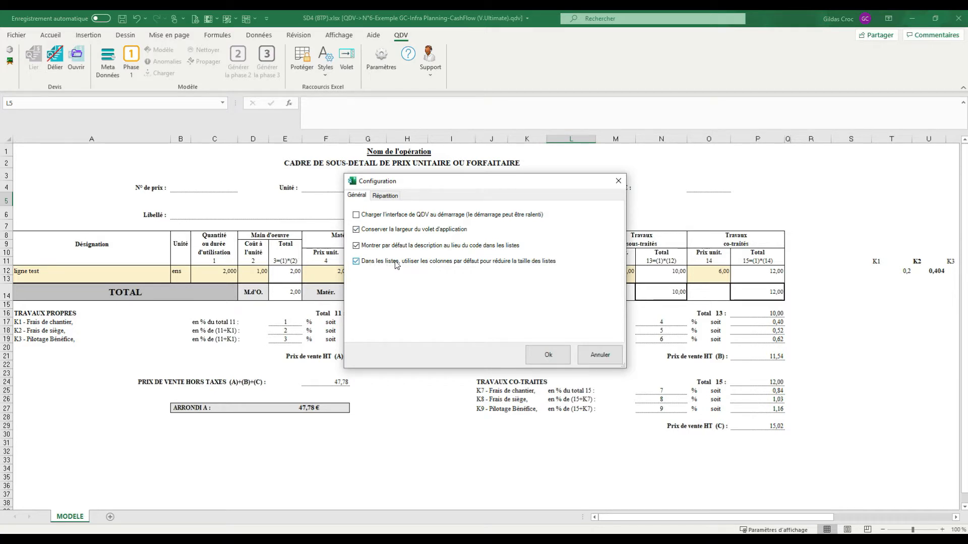
pyautogui.click(429, 264)
pyautogui.moveTo(394, 185); pyautogui.dragTo(433, 175)
pyautogui.click(425, 184)
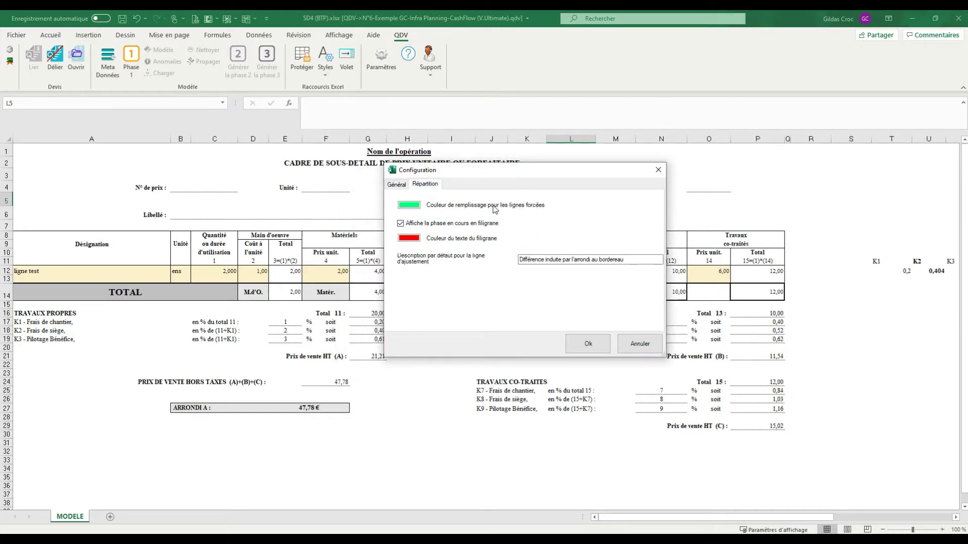
pyautogui.click(409, 204)
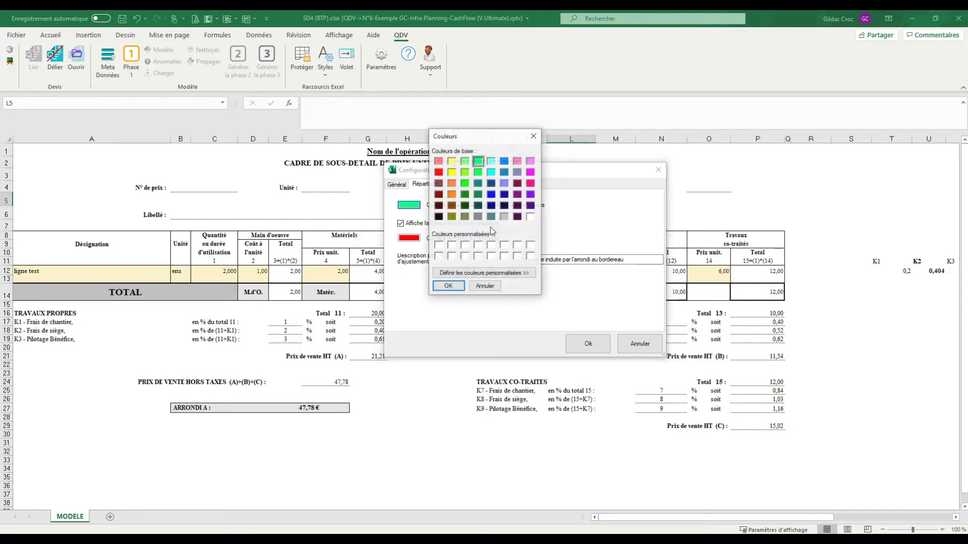
pyautogui.click(486, 286)
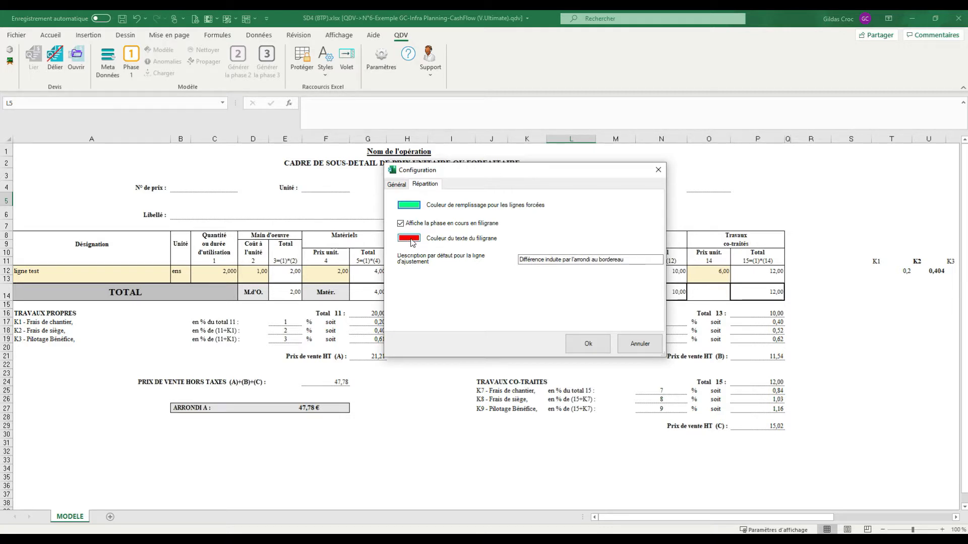
pyautogui.click(520, 260)
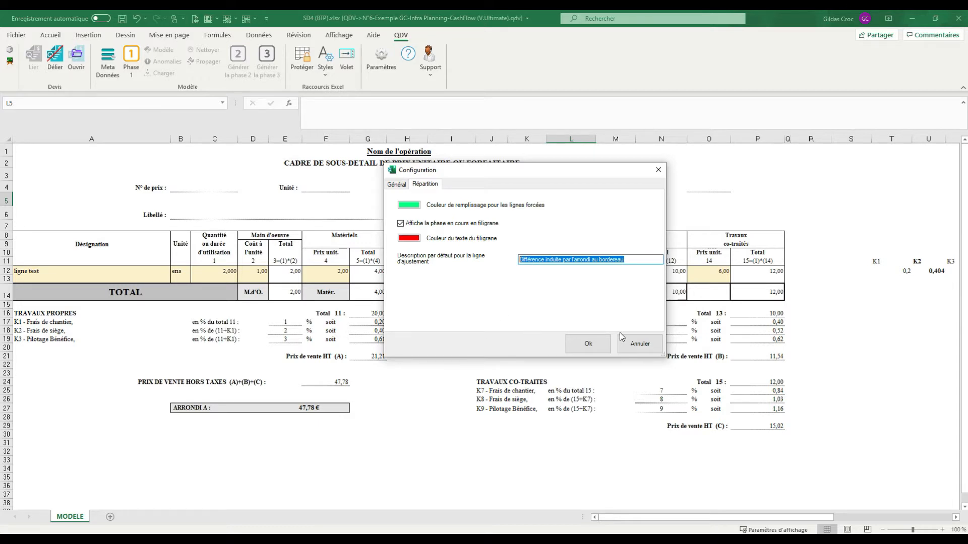
pyautogui.click(582, 343)
pyautogui.click(443, 205)
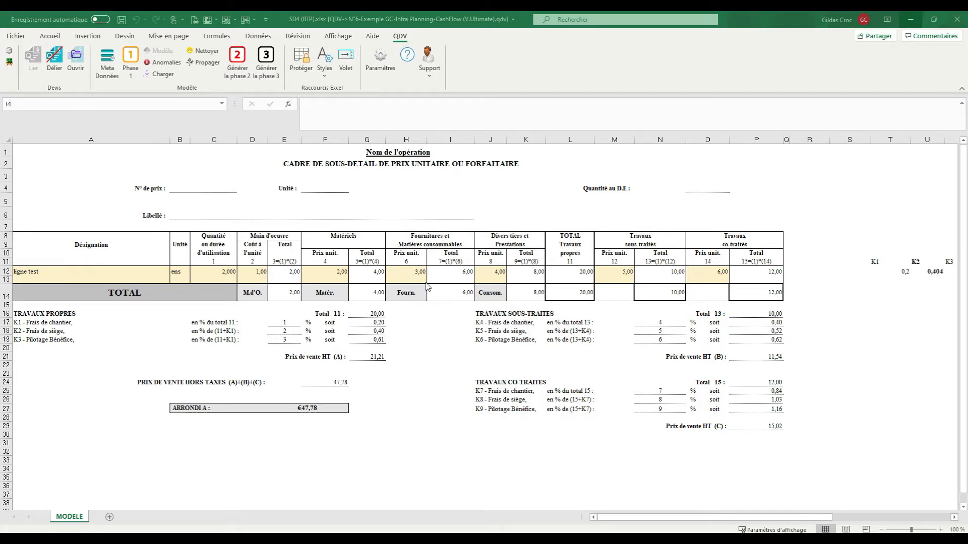
# - Bring up the QDV template settings pane, widen it beside the table, and set the Feuille modèle to MODELE
pyautogui.click(347, 60)
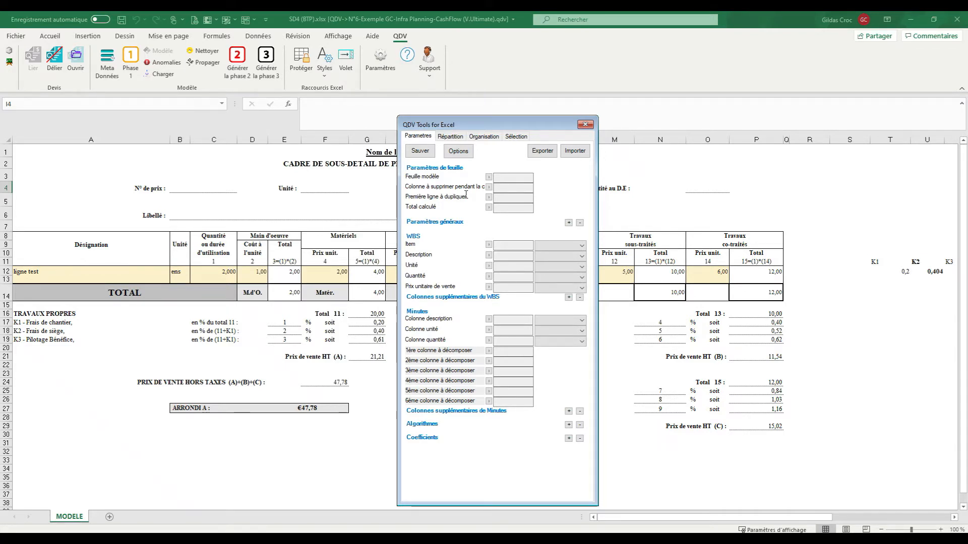
pyautogui.moveTo(598, 173); pyautogui.dragTo(686, 174)
pyautogui.moveTo(592, 127); pyautogui.dragTo(637, 106)
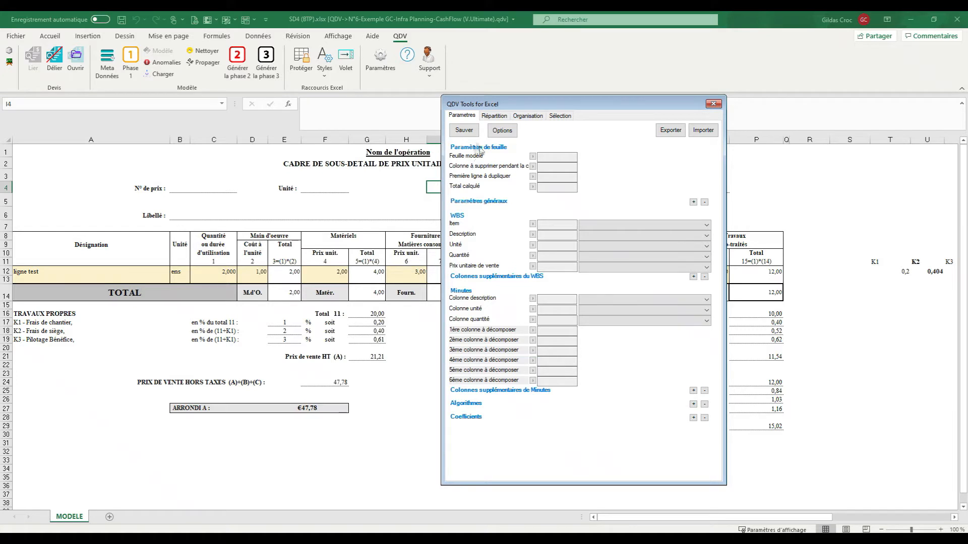
pyautogui.moveTo(542, 107); pyautogui.dragTo(551, 82)
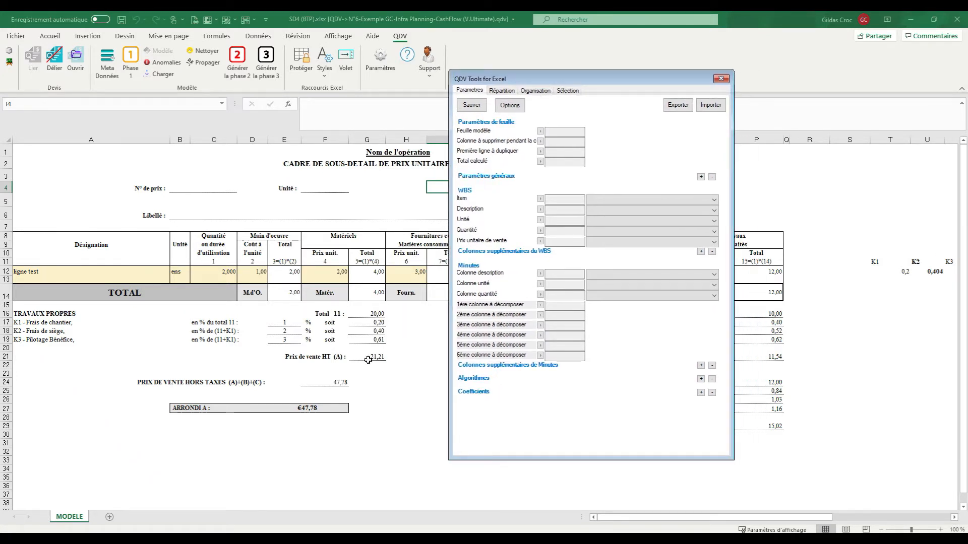
pyautogui.click(540, 131)
# - Set the sheet parameter for the column to delete (Colonne à supprimer) to column T
pyautogui.click(840, 140)
pyautogui.click(890, 140)
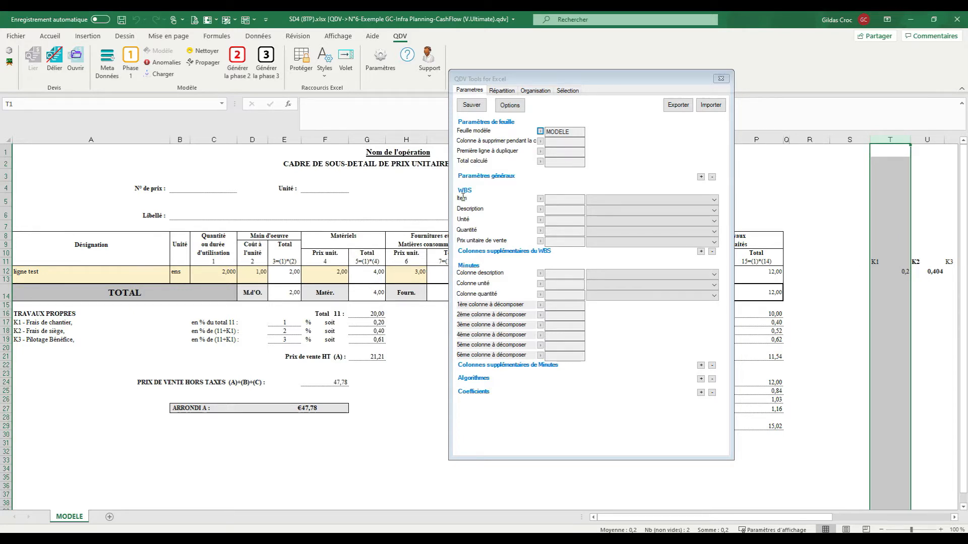
pyautogui.click(540, 141)
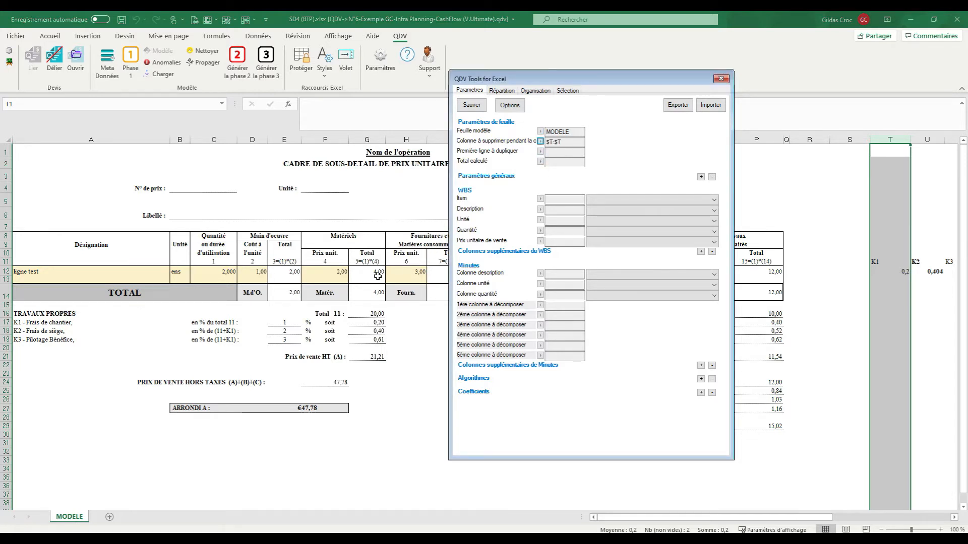
# - Set the Première ligne à dupliquer to row 12 and the Total calculé to cell E27
pyautogui.click(65, 274)
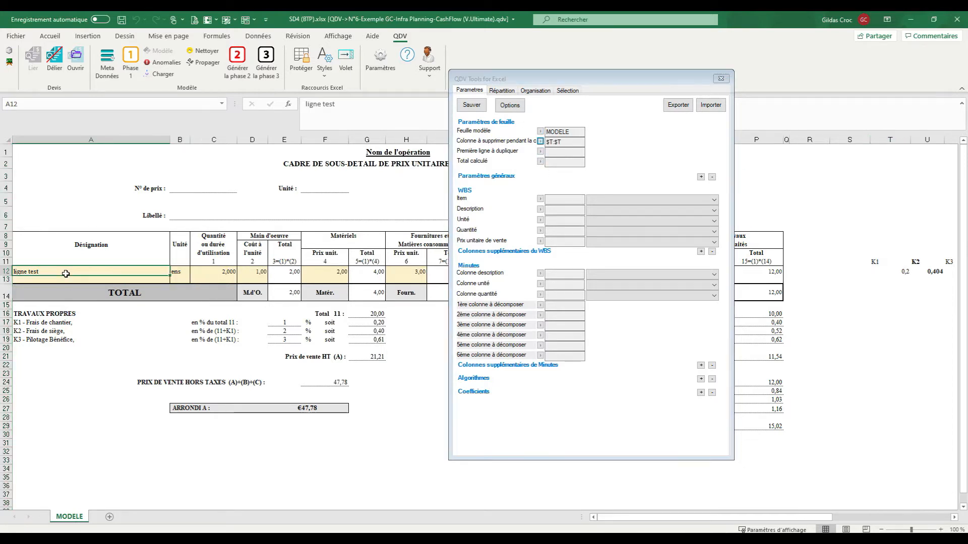
pyautogui.click(541, 152)
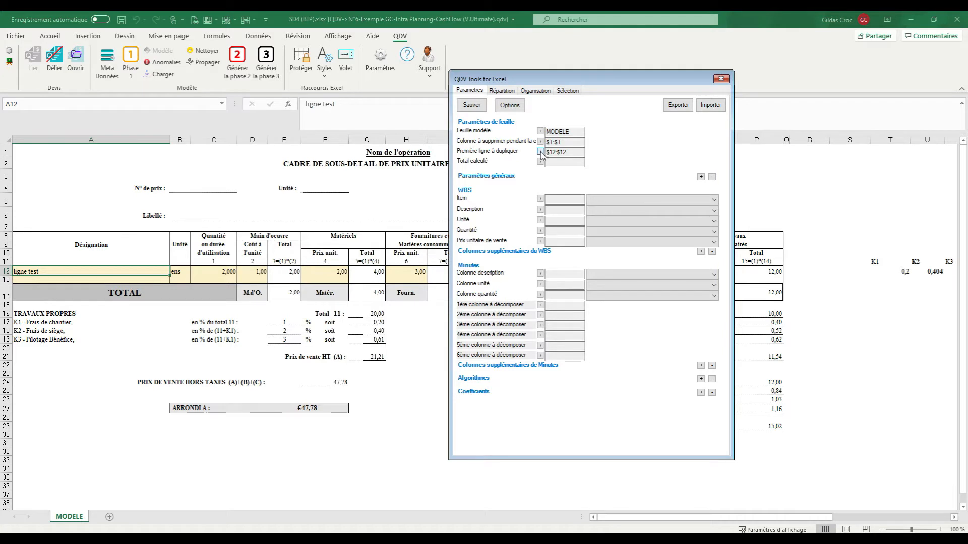
pyautogui.click(311, 409)
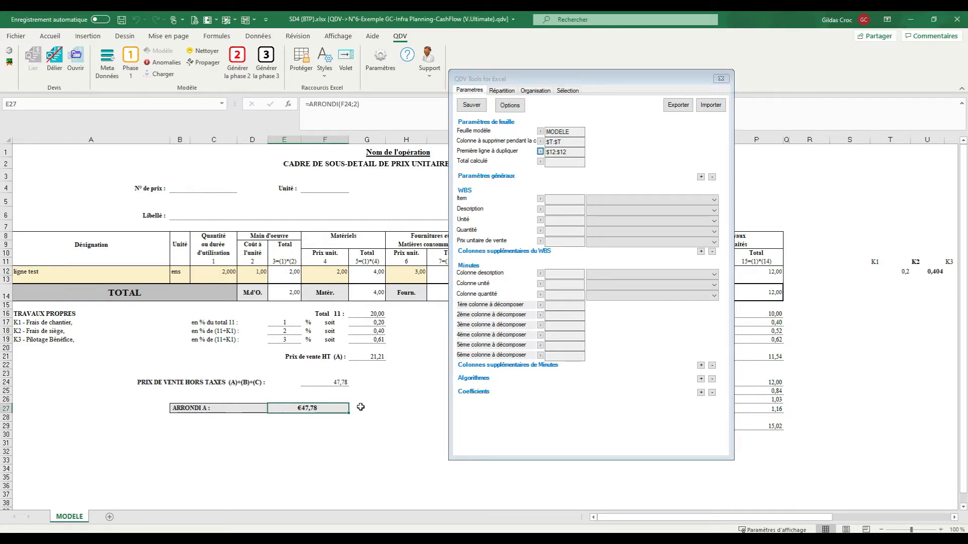
pyautogui.click(541, 162)
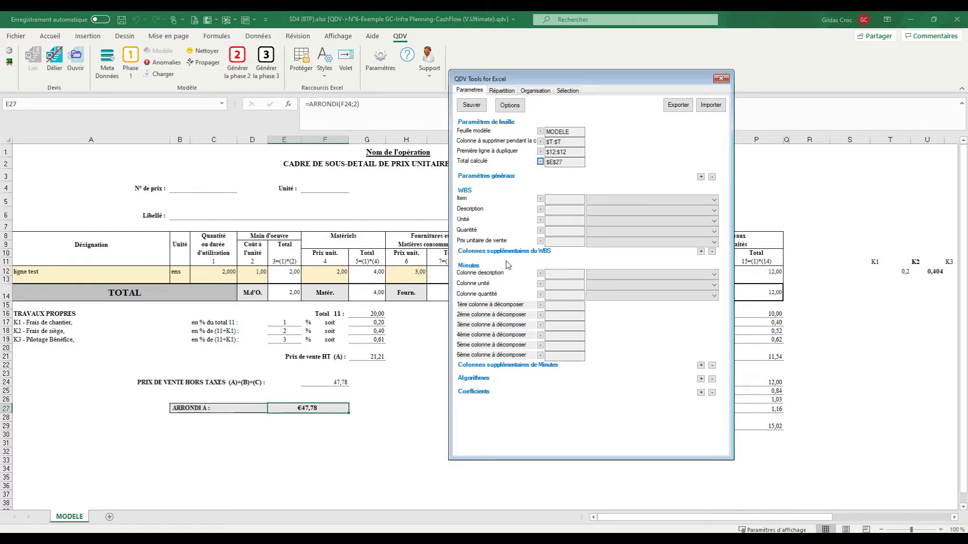
# - Browse the estimate variables available for a new general parameter and remove that parameter again
pyautogui.moveTo(572, 81); pyautogui.dragTo(657, 64)
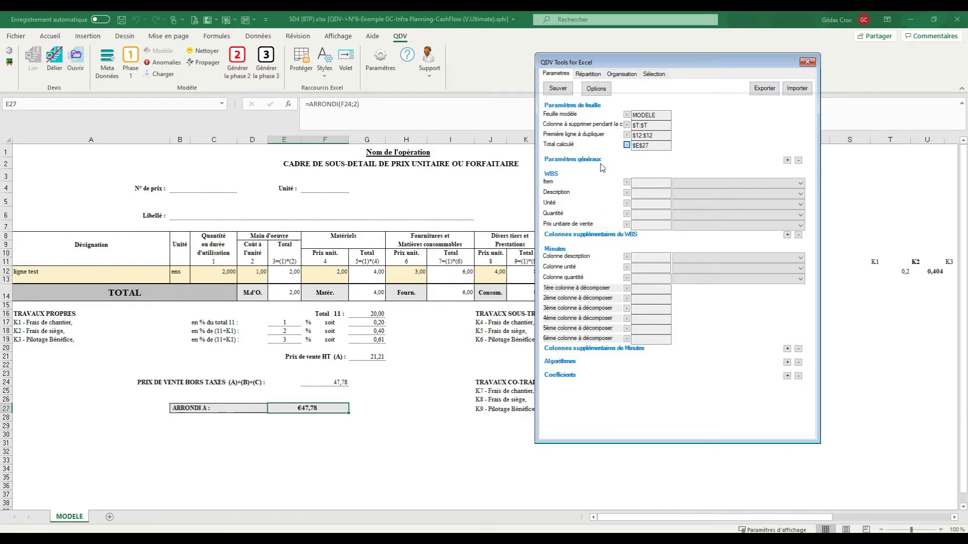
pyautogui.click(788, 160)
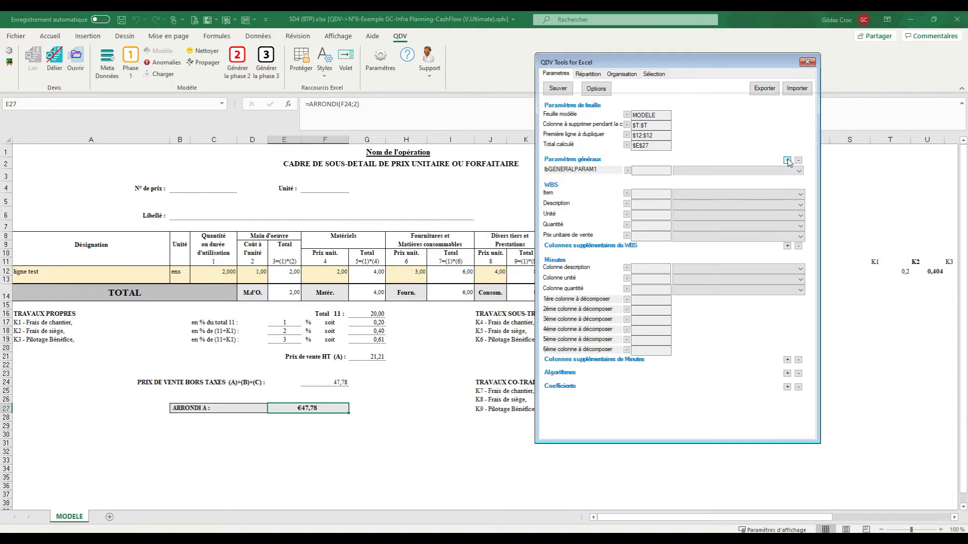
pyautogui.click(722, 170)
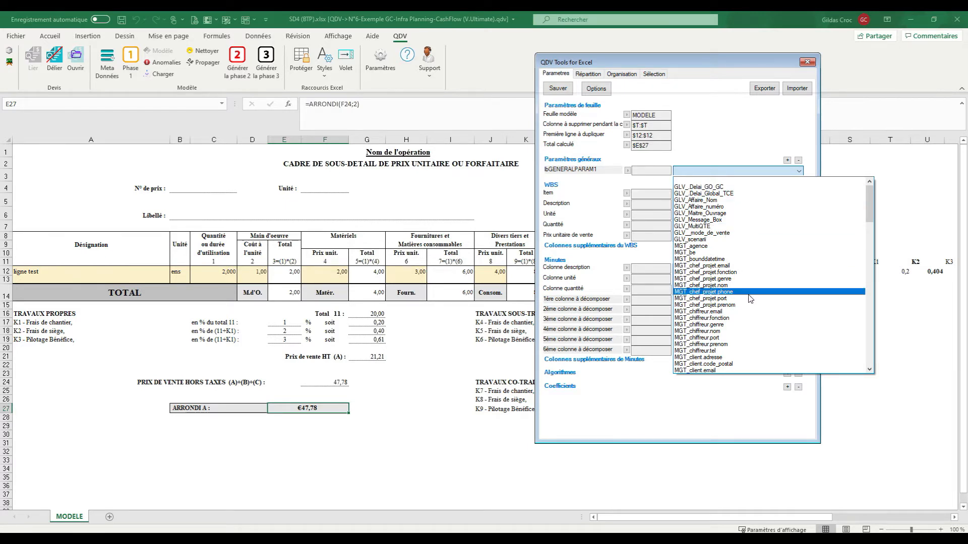
pyautogui.click(641, 172)
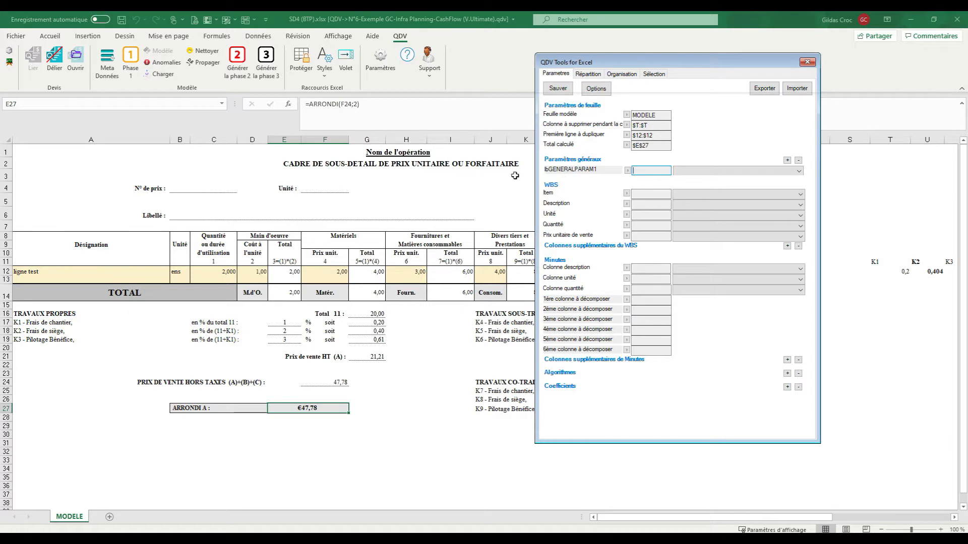
pyautogui.click(798, 160)
# - Replace the Nom de l'opération title in A1 with "Construction d'un bâtiment"
pyautogui.click(356, 153)
pyautogui.doubleClick(404, 152)
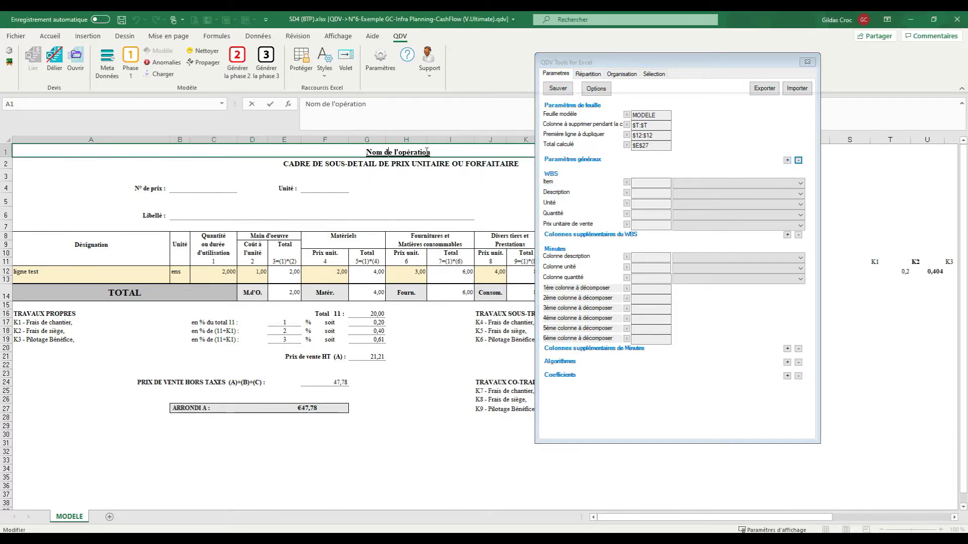
pyautogui.moveTo(445, 153); pyautogui.dragTo(365, 152)
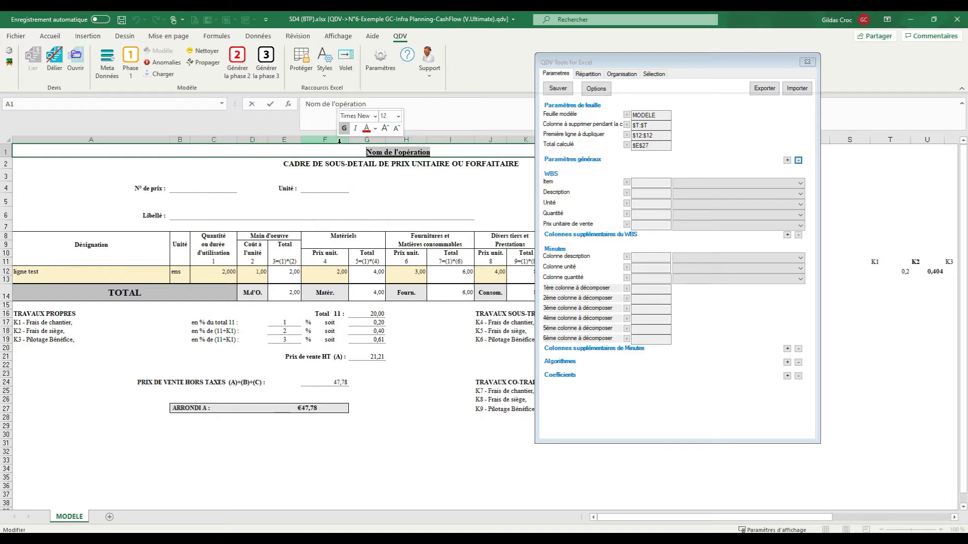
pyautogui.write('Constr')
pyautogui.write('uc')
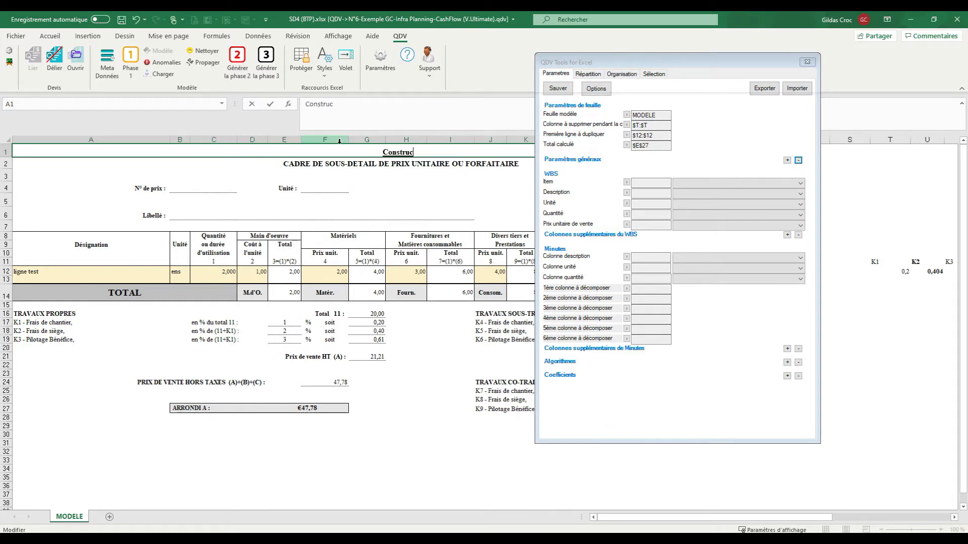
pyautogui.write("tion d'un ")
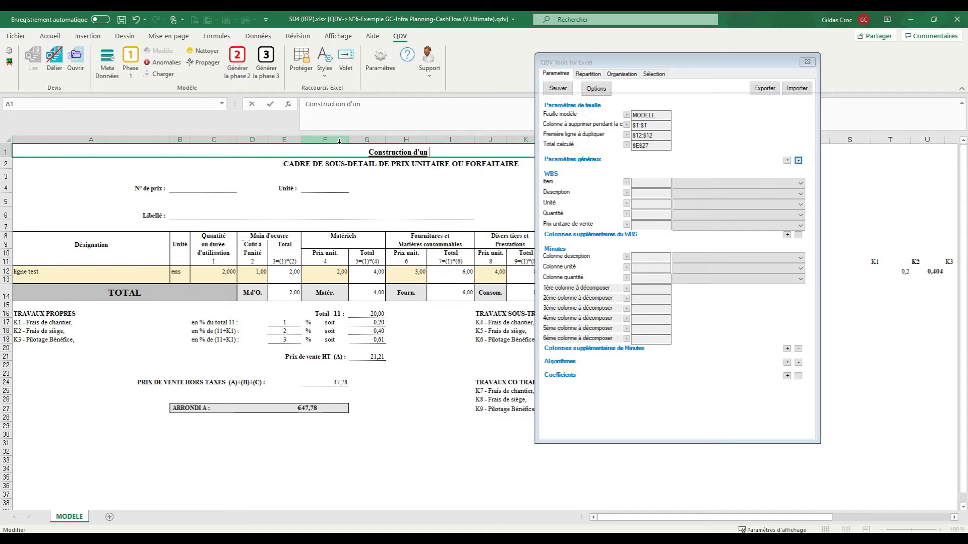
pyautogui.write('bâtiment')
pyautogui.press('Return')
pyautogui.press('Up')
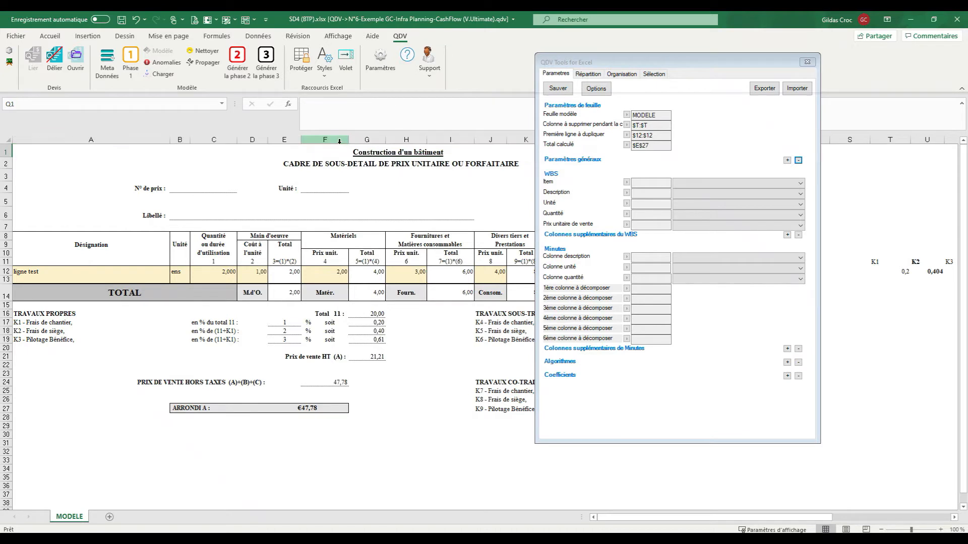
pyautogui.press('F2')
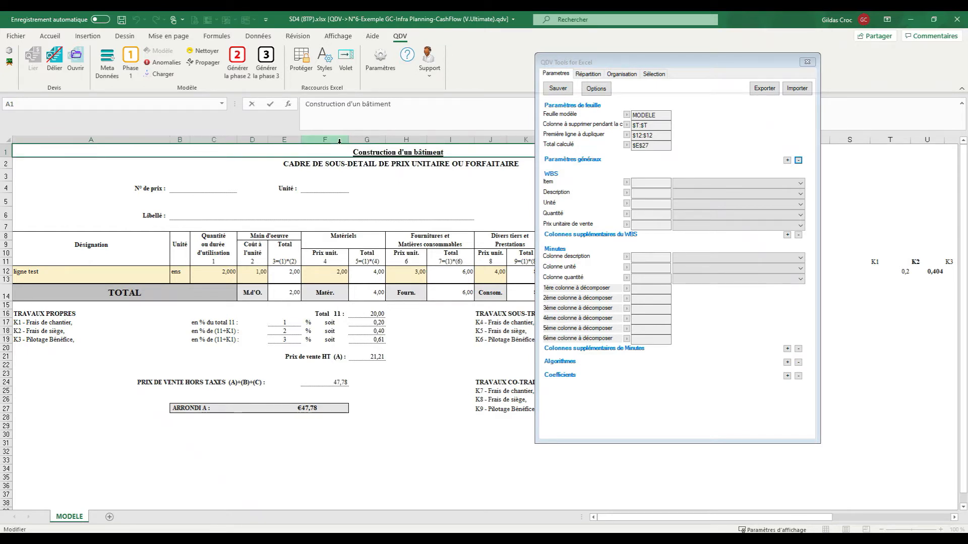
pyautogui.press('Escape')
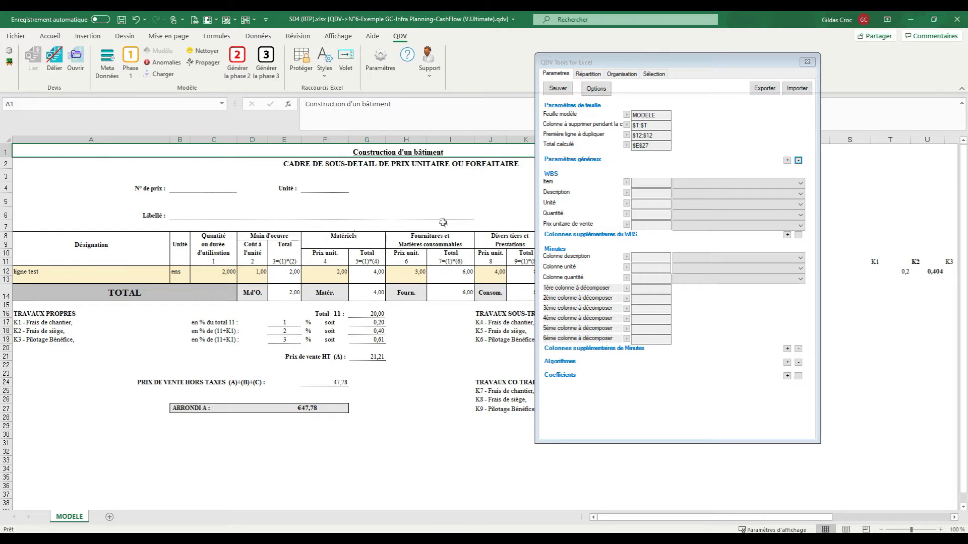
# - Map the WBS Item to the N° de prix cell B4 and the WBS Description to the Libellé cell B6
pyautogui.click(206, 214)
pyautogui.click(185, 179)
pyautogui.click(315, 191)
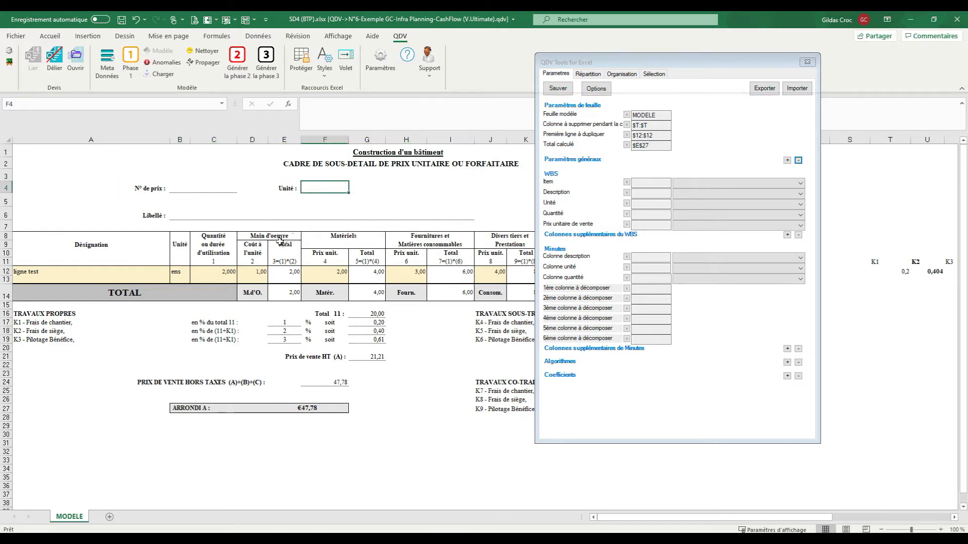
pyautogui.click(178, 189)
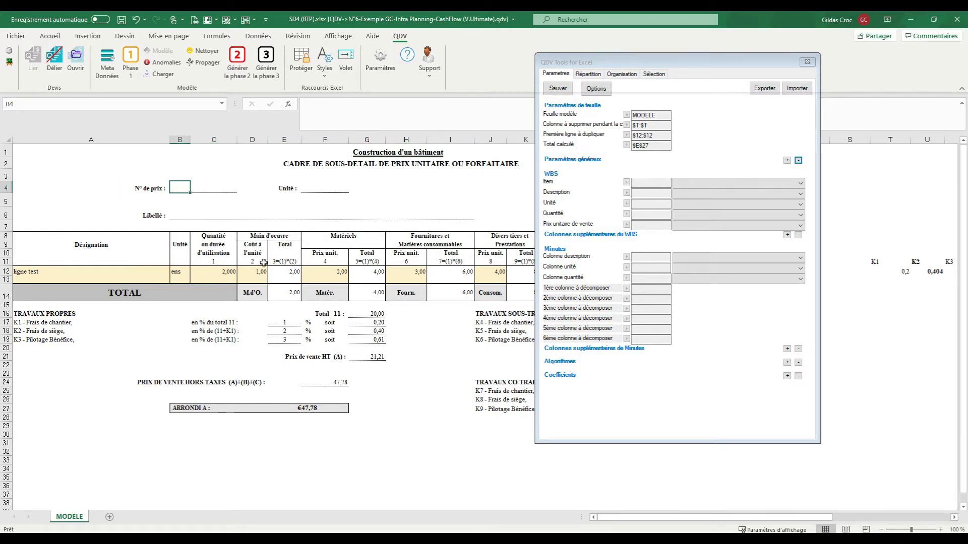
pyautogui.click(627, 182)
pyautogui.click(180, 214)
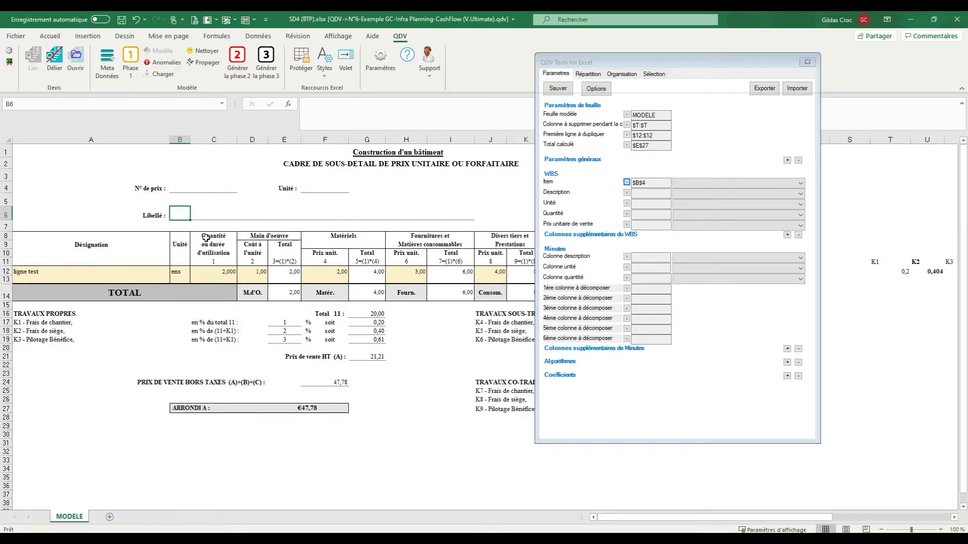
pyautogui.click(626, 193)
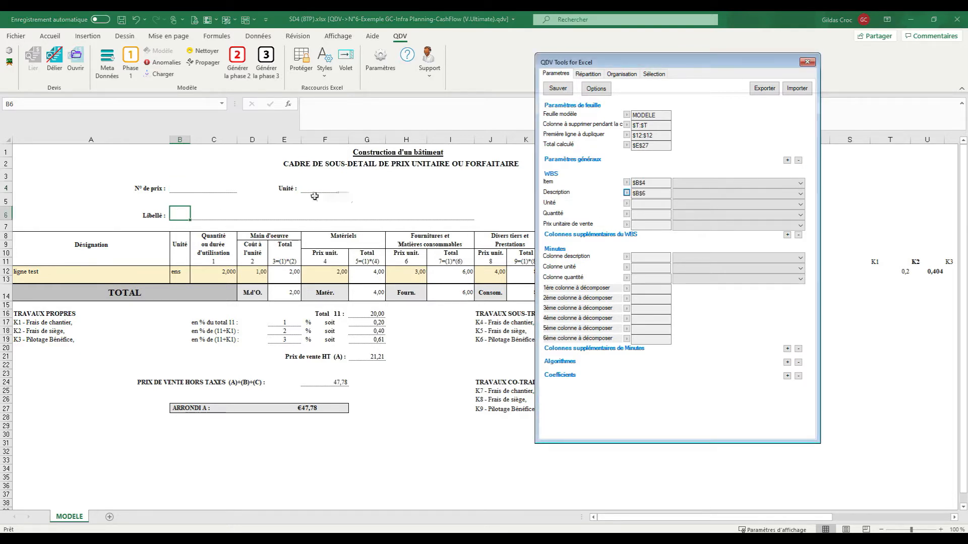
# - Map the WBS Unité to cell F4 and the WBS Quantité to the Quantité au D.E cell O4
pyautogui.click(313, 189)
pyautogui.click(628, 204)
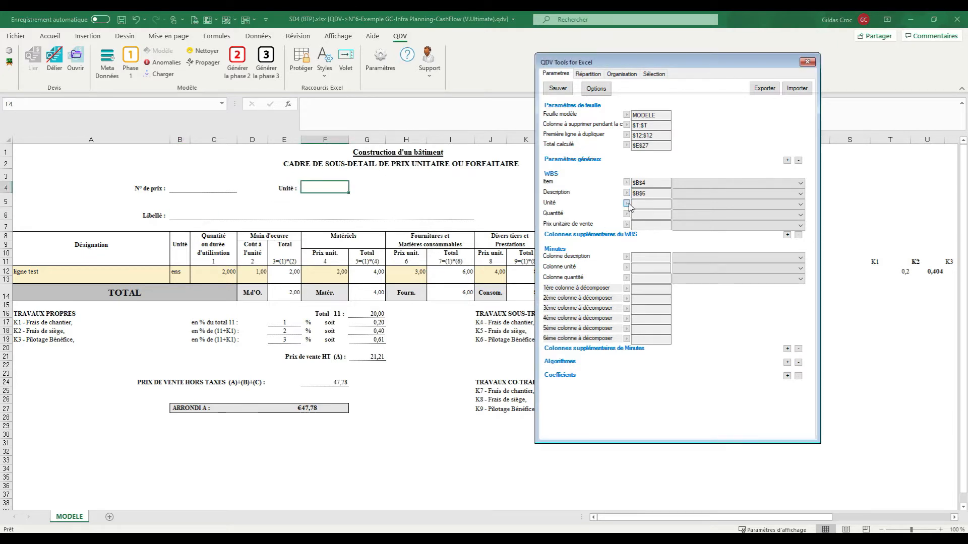
pyautogui.moveTo(670, 64); pyautogui.dragTo(472, 78)
pyautogui.click(698, 187)
pyautogui.click(429, 228)
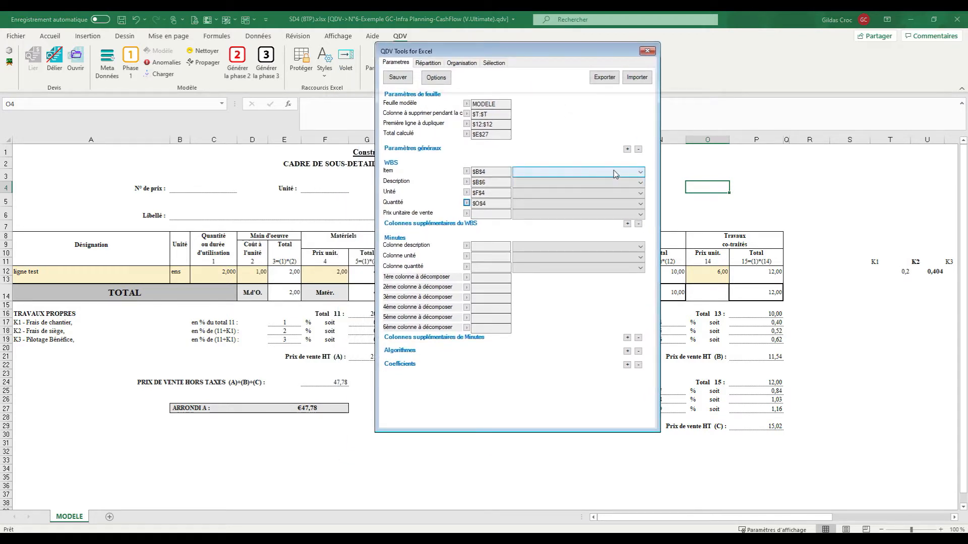
# - Browse the columns offered for the WBS Item and switch the "Seulement les colonnes par defaut" option off and back on
pyautogui.click(630, 173)
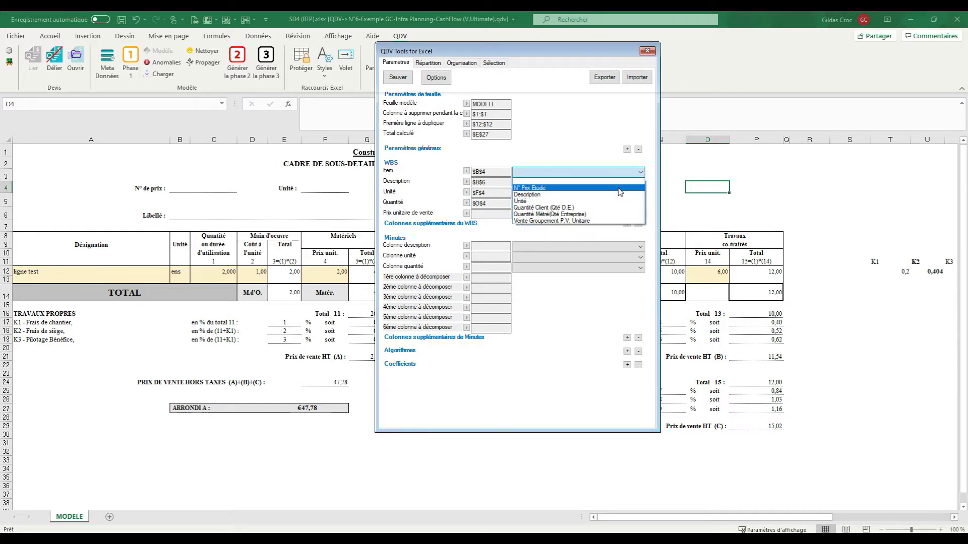
pyautogui.click(560, 145)
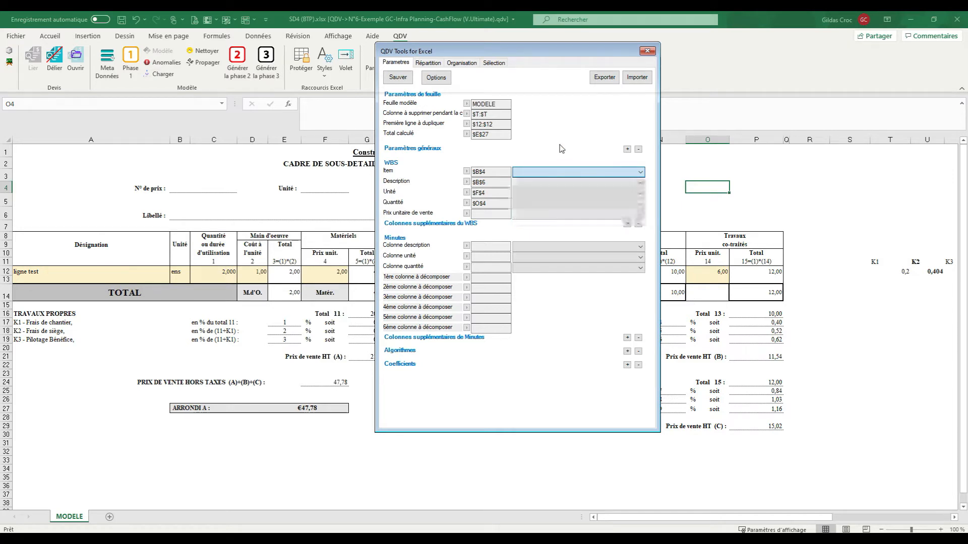
pyautogui.click(443, 80)
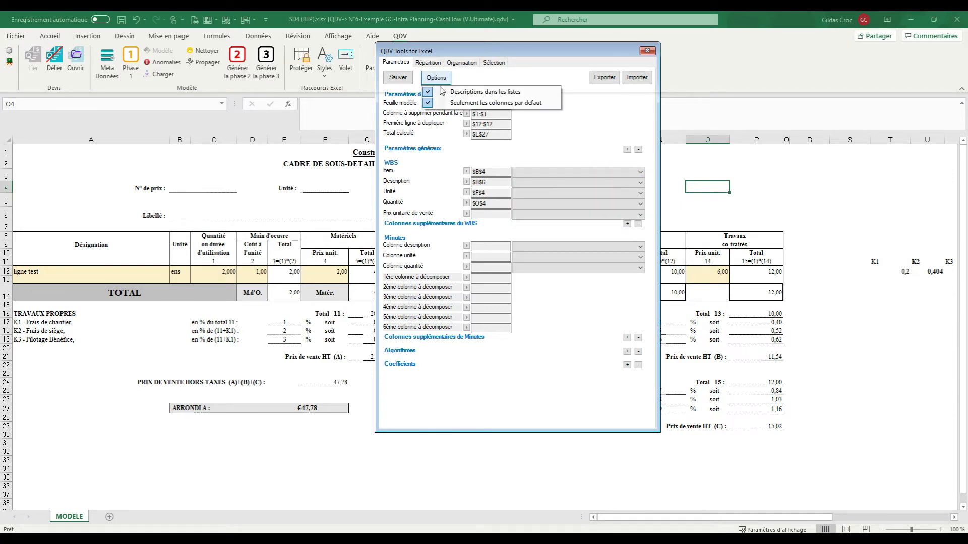
pyautogui.click(460, 103)
pyautogui.click(436, 78)
pyautogui.click(468, 103)
pyautogui.click(443, 80)
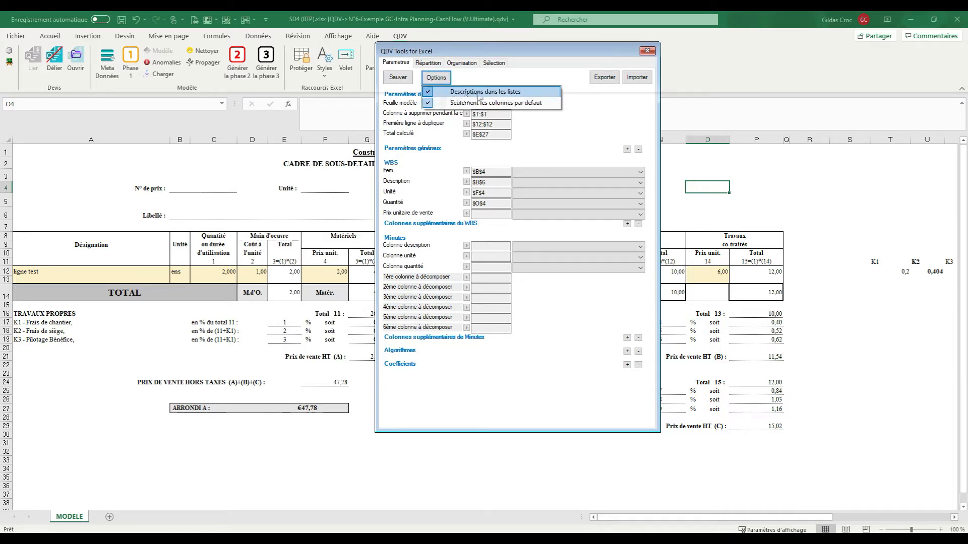
pyautogui.click(584, 144)
# - Link the WBS Item to N° Prix Etude, the WBS Description to Description and the WBS Unité to Unité
pyautogui.click(587, 172)
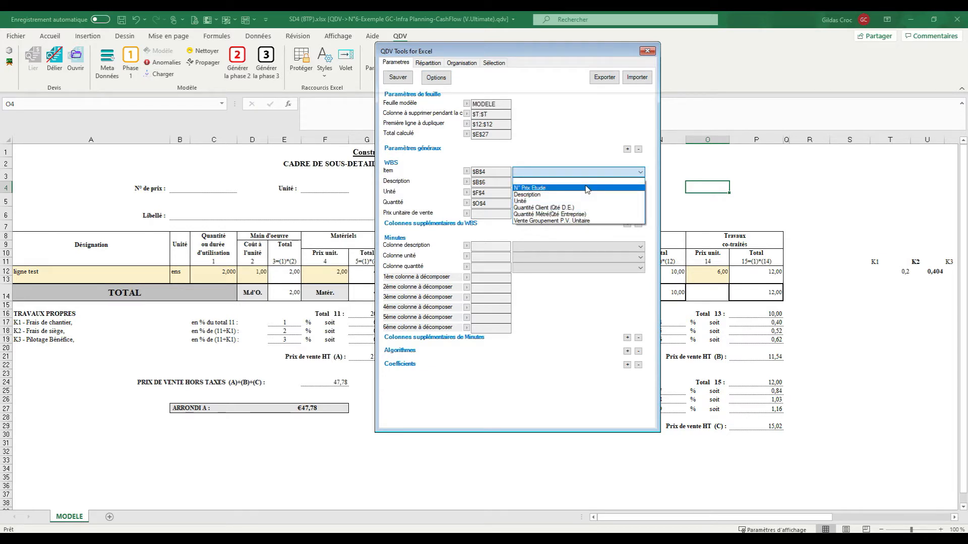
pyautogui.click(586, 188)
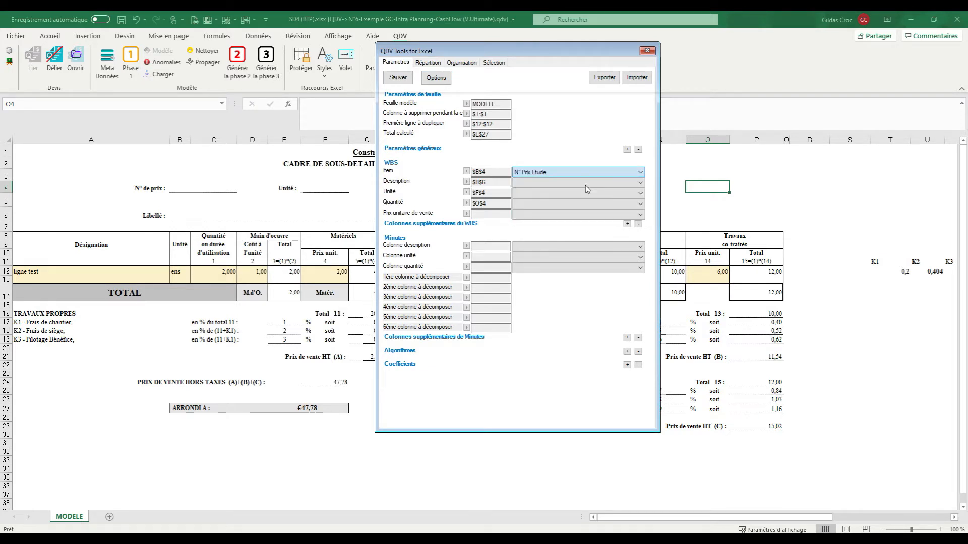
pyautogui.click(536, 184)
pyautogui.click(536, 206)
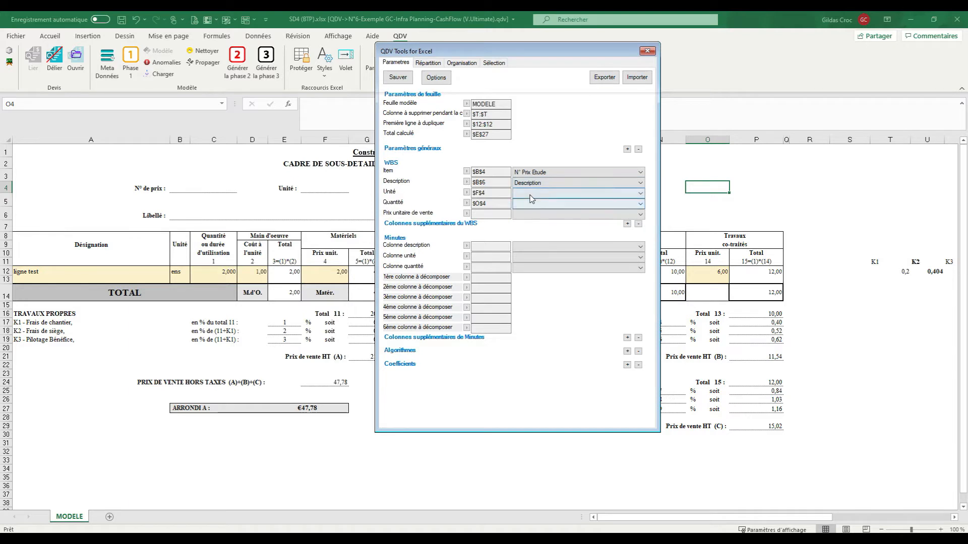
pyautogui.click(534, 194)
pyautogui.click(545, 222)
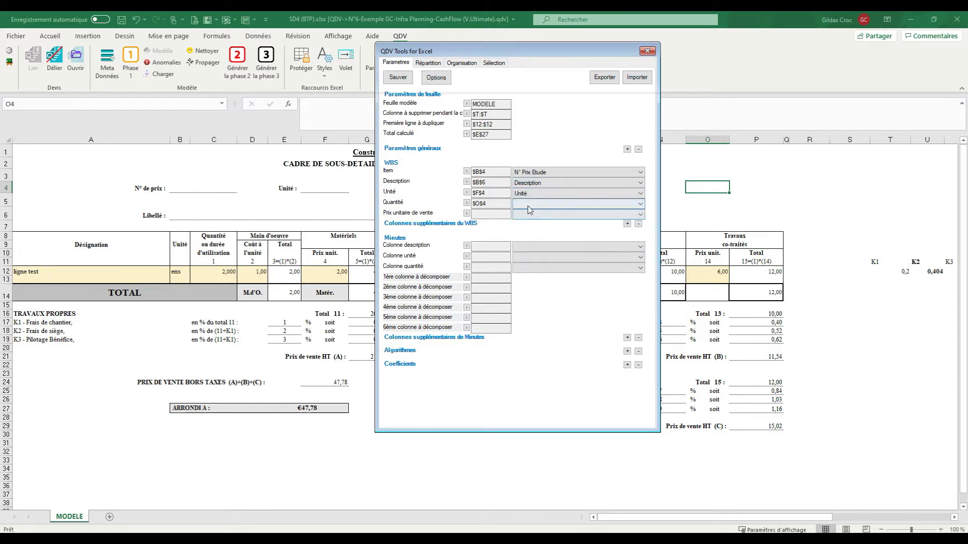
# - Link the WBS Quantité to Quantité Client (Qté D.E.) and the Prix unitaire de vente to Vente Groupement P.V. Unitaire
pyautogui.click(534, 203)
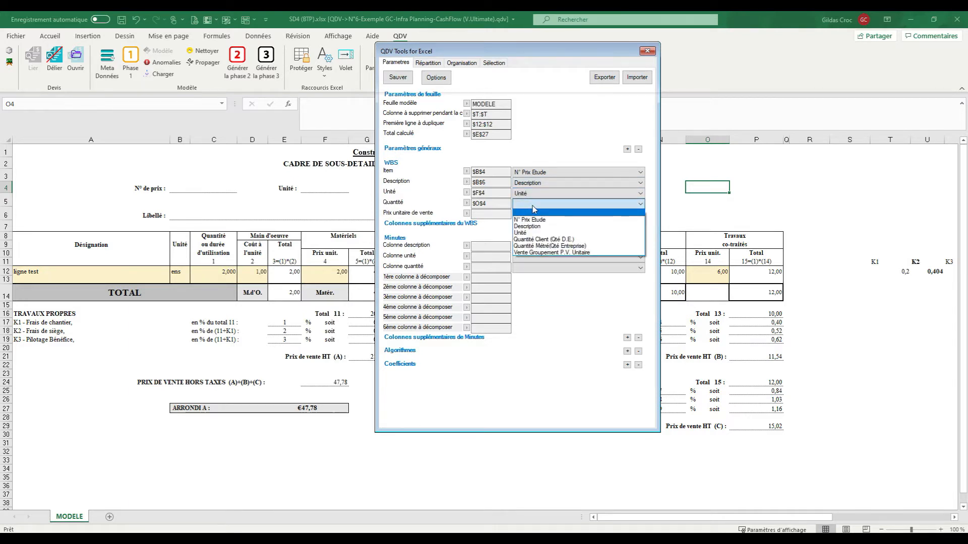
pyautogui.click(528, 240)
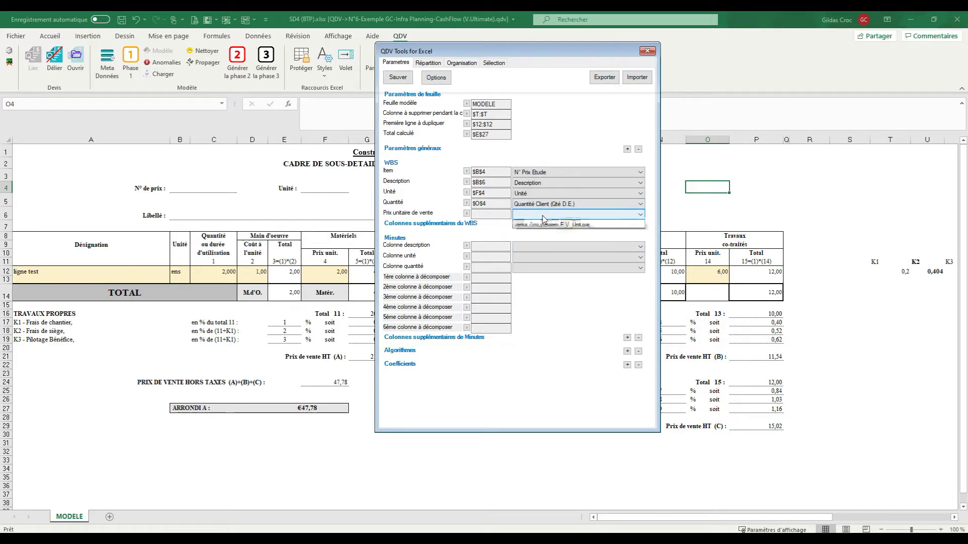
pyautogui.click(545, 219)
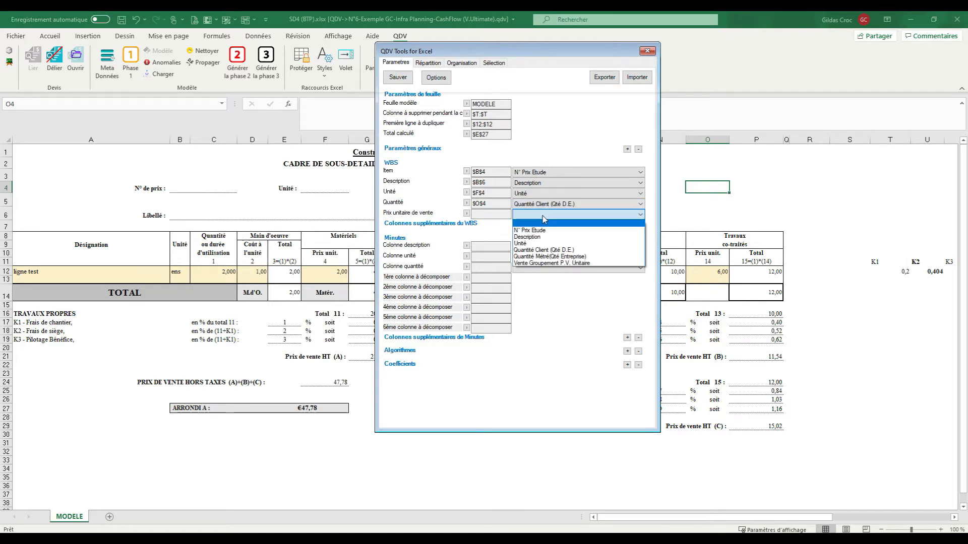
pyautogui.click(546, 263)
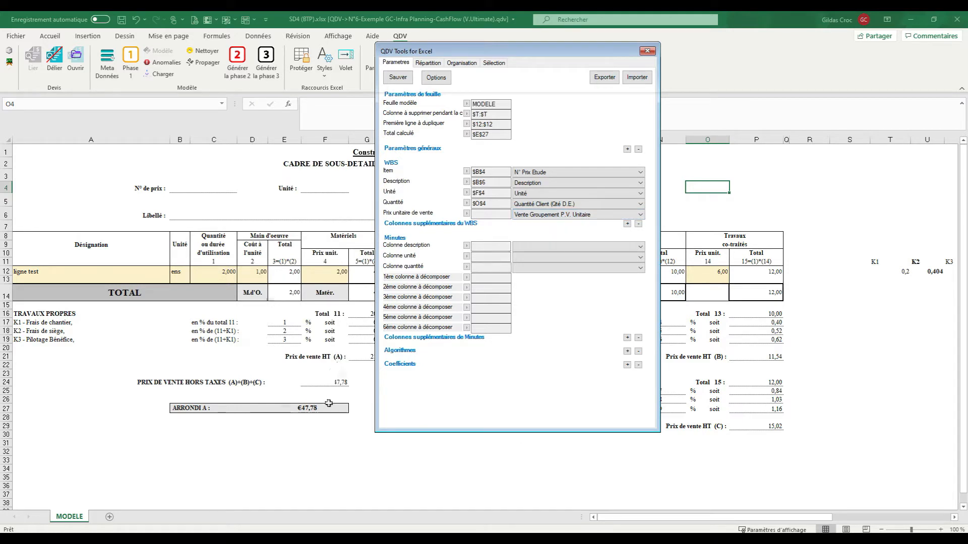
# - Map the WBS Prix unitaire de vente to cell T27, on the row of the ARRONDI A total
pyautogui.click(313, 410)
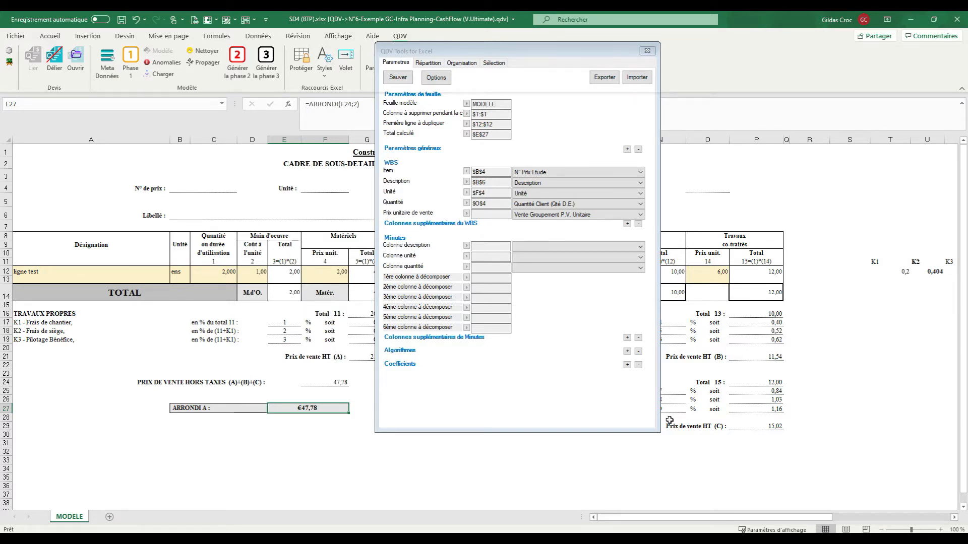
pyautogui.press('Right')
pyautogui.press('Right')
pyautogui.press('Right')
pyautogui.press('Right')
pyautogui.press('Right')
pyautogui.press('Right')
pyautogui.press('Right')
pyautogui.press('Right')
pyautogui.press('Right')
pyautogui.press('Right')
pyautogui.press('Right')
pyautogui.press('Right')
pyautogui.press('Right')
pyautogui.press('Right')
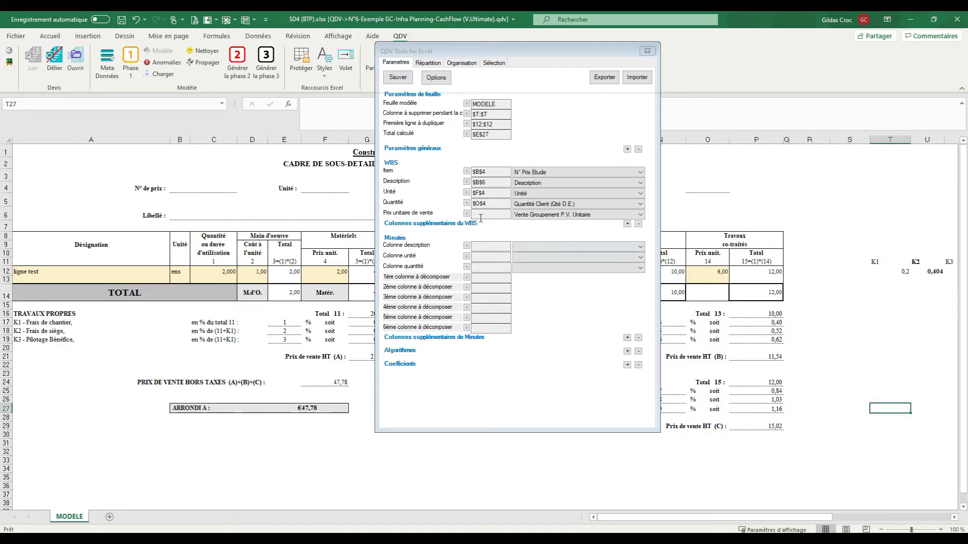
pyautogui.click(466, 214)
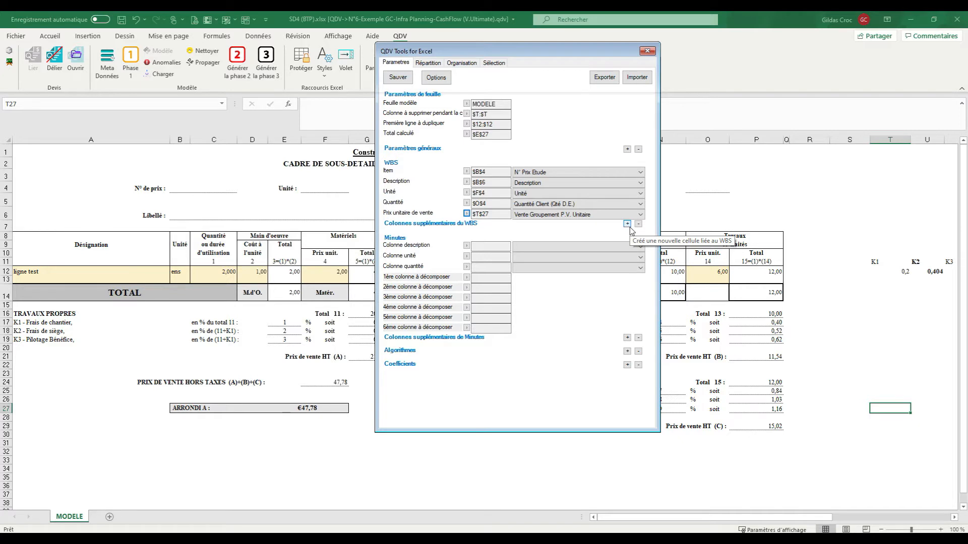
# - Map the Minutes description, unité and quantité columns to template columns A, B and C
pyautogui.moveTo(553, 50); pyautogui.dragTo(655, 49)
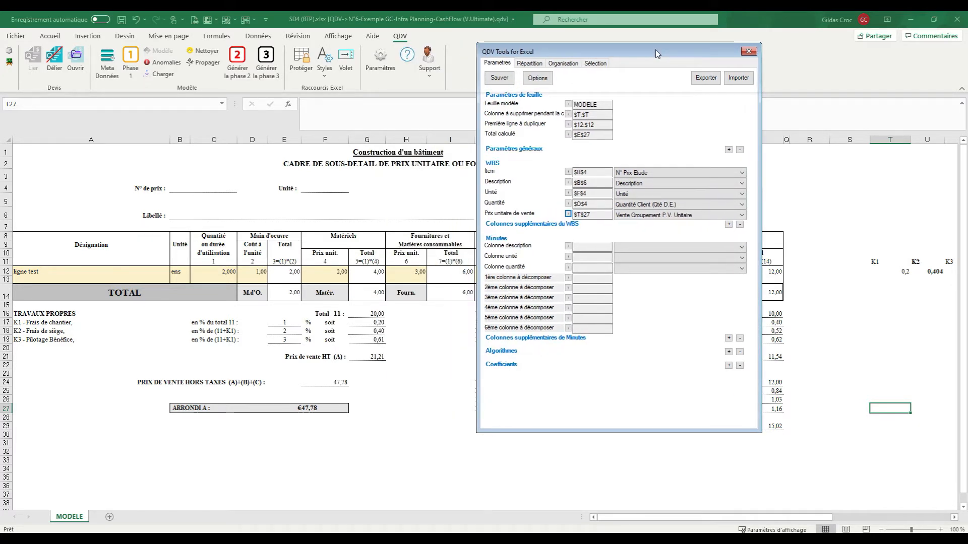
pyautogui.click(110, 271)
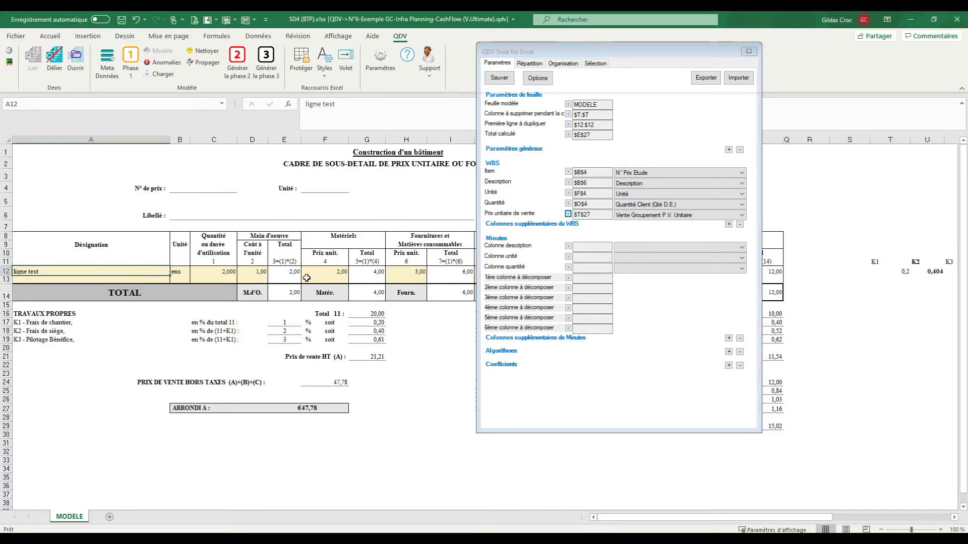
pyautogui.click(568, 246)
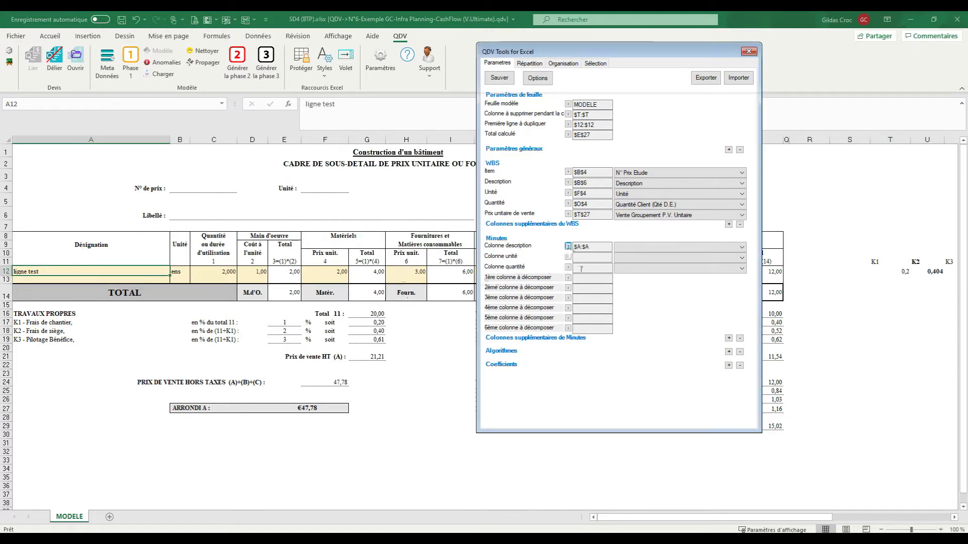
pyautogui.click(179, 272)
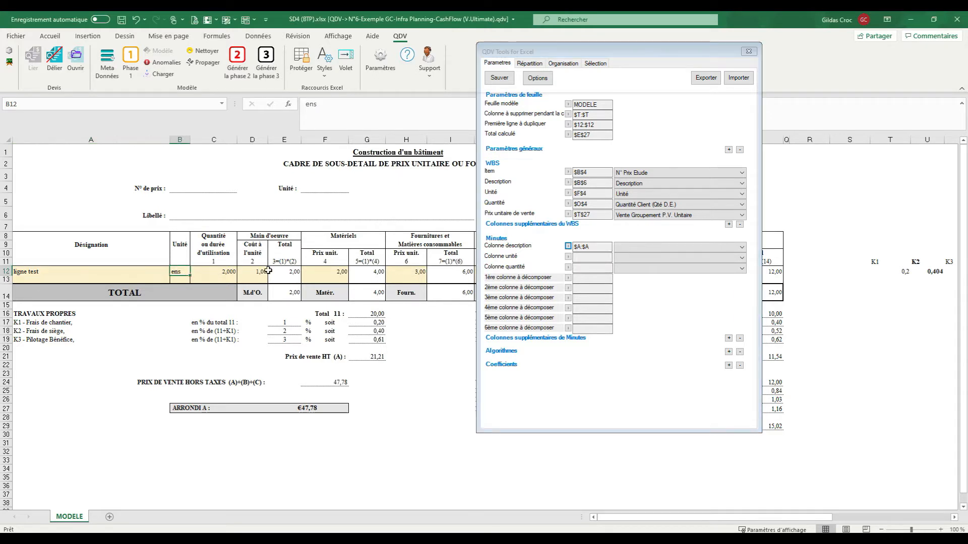
pyautogui.click(568, 257)
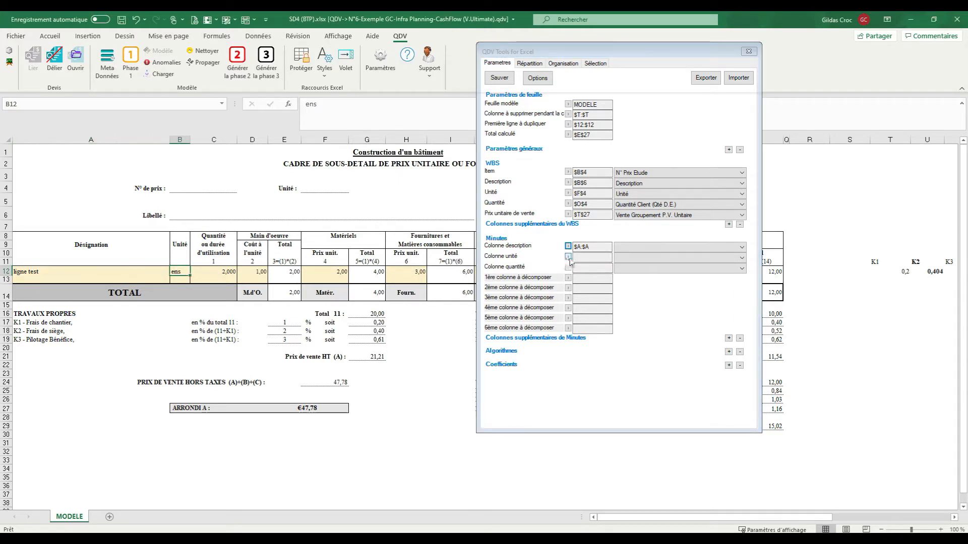
pyautogui.click(225, 272)
pyautogui.click(568, 268)
pyautogui.click(252, 273)
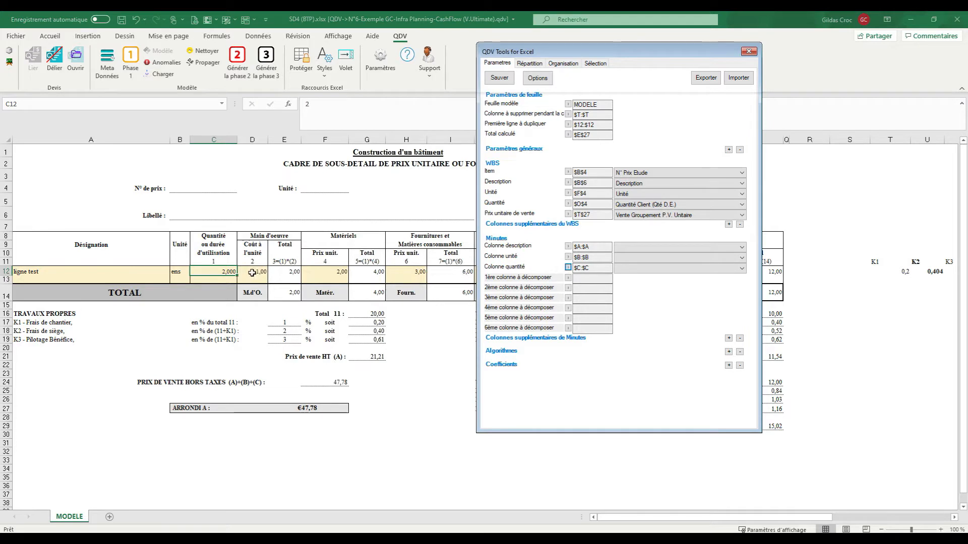
# - Link the Minutes description to / Description, the unité to QUANTITES / Unité and the quantité to WBS / Quantité
pyautogui.click(633, 247)
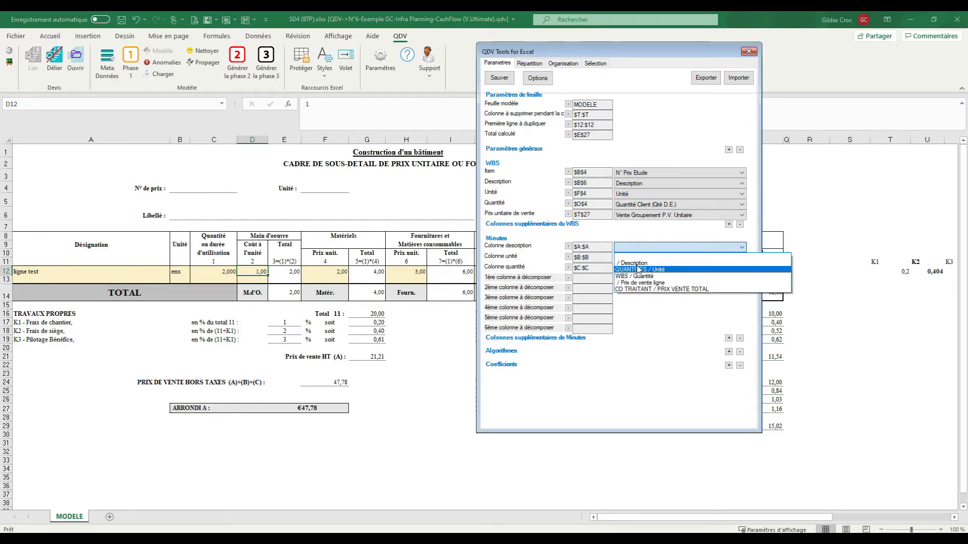
pyautogui.click(636, 264)
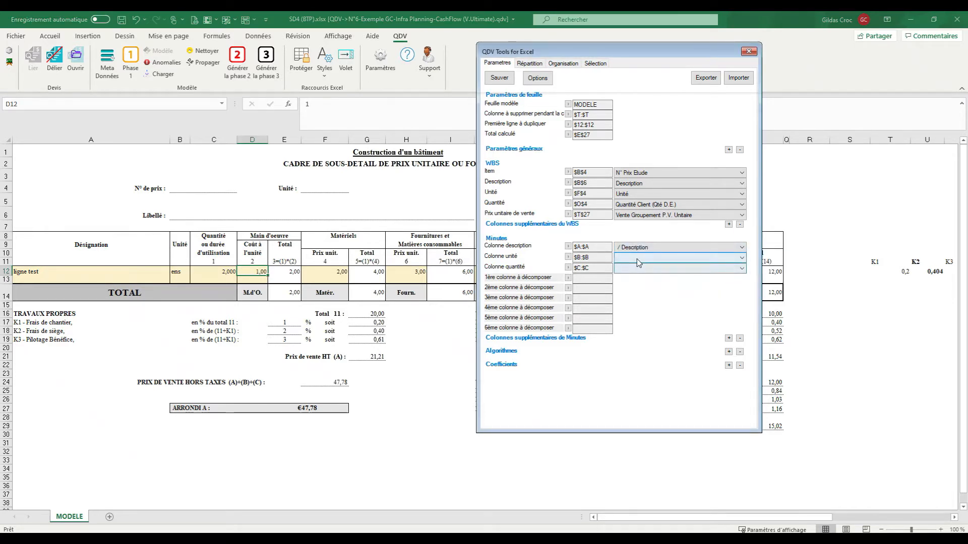
pyautogui.click(640, 257)
pyautogui.click(649, 281)
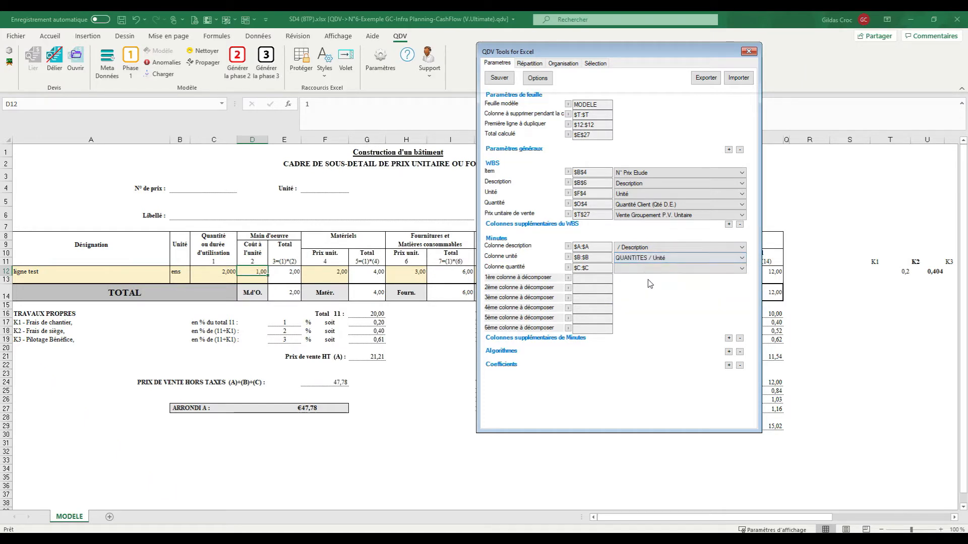
pyautogui.click(650, 268)
pyautogui.click(651, 299)
# - Rename the first column to break down as "Main d'oeuvre" and map it to column D
pyautogui.moveTo(551, 53); pyautogui.dragTo(728, 54)
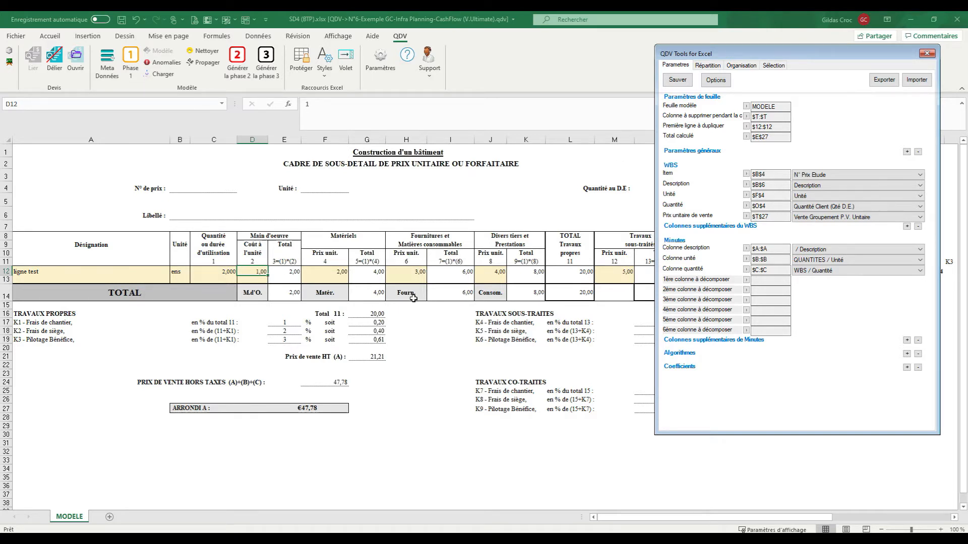
pyautogui.click(257, 272)
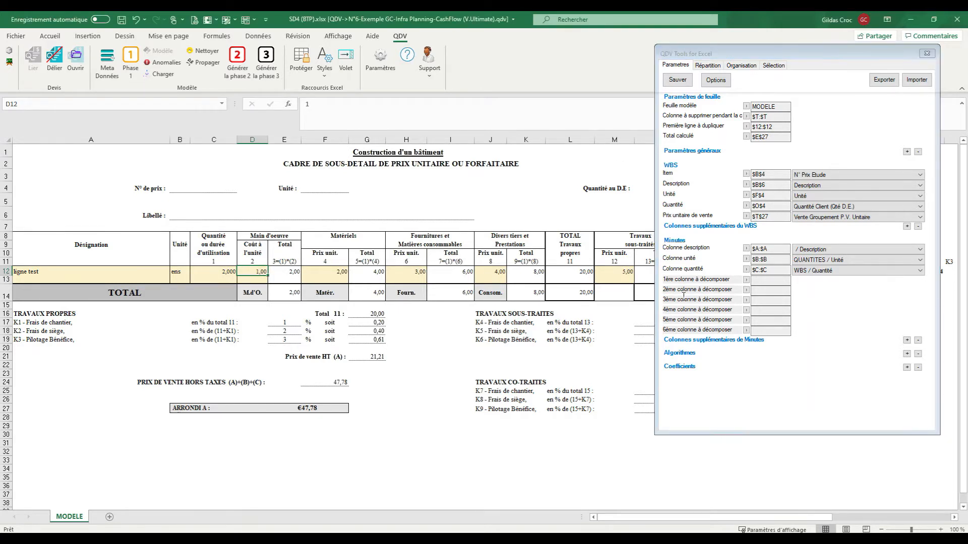
pyautogui.click(740, 279)
pyautogui.write('Main')
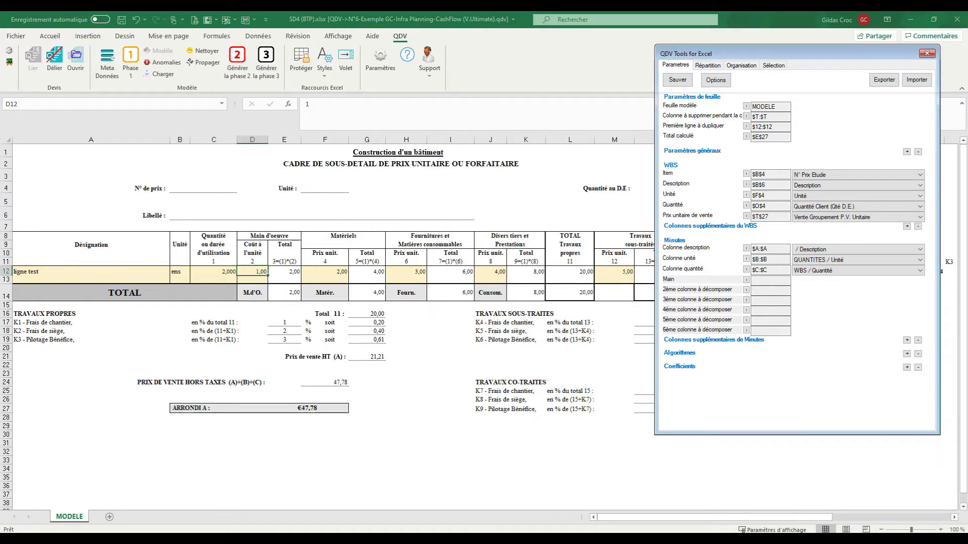
pyautogui.write(" d'oeuvre")
pyautogui.click(746, 281)
# - Rename the second column to break down as "Matériels" and map it to column F
pyautogui.click(324, 271)
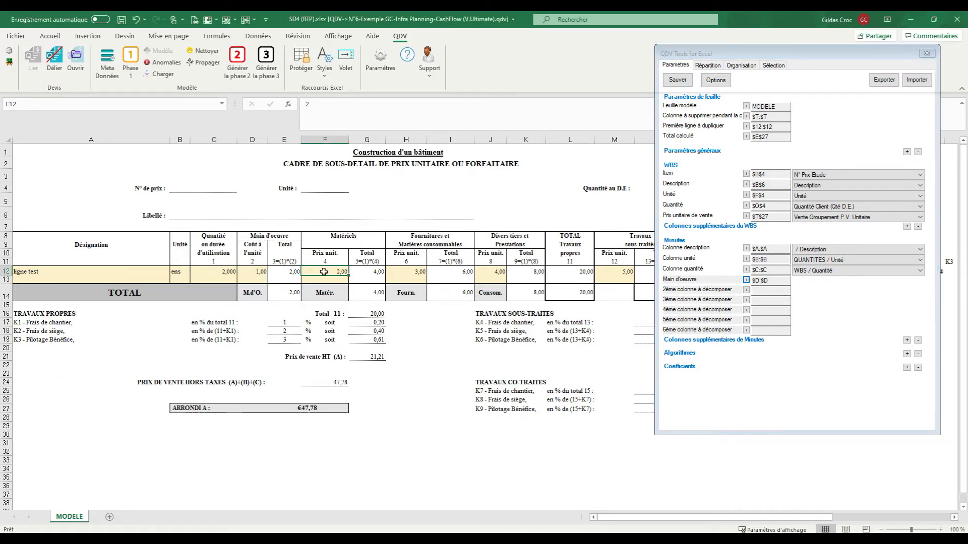
pyautogui.click(729, 292)
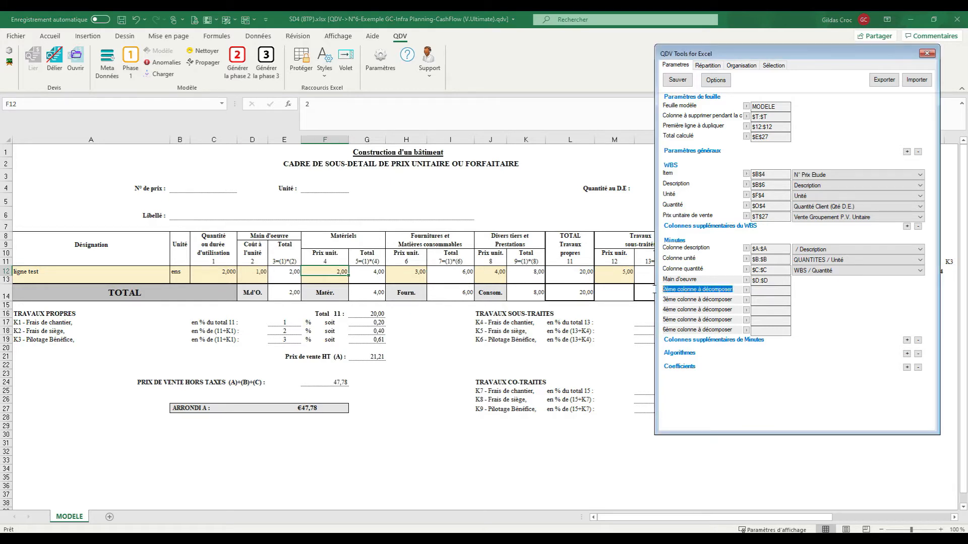
pyautogui.write('Matériels')
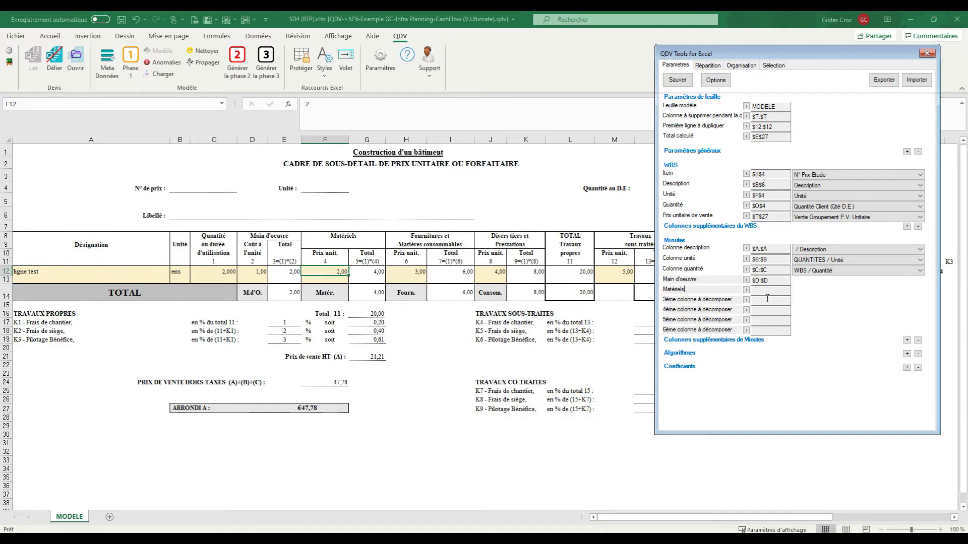
# - Map the third column to break down to column H and rename it "Fournitures Conso"
pyautogui.click(415, 272)
pyautogui.click(746, 300)
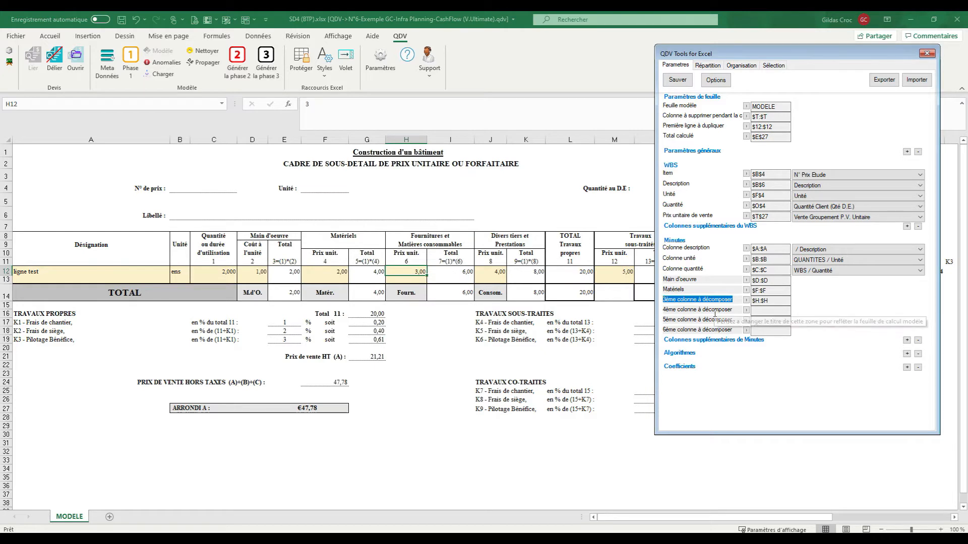
pyautogui.write('Fournitu')
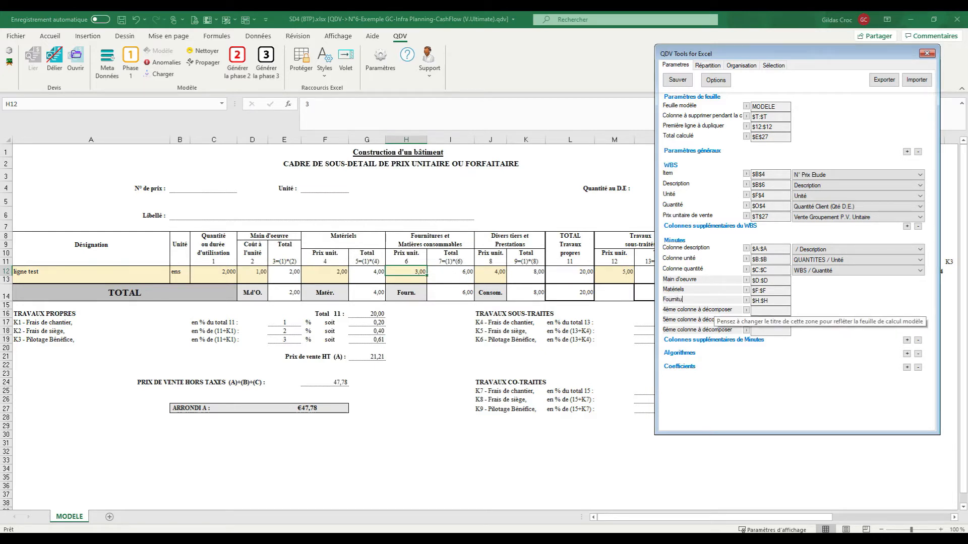
pyautogui.write('res Conso')
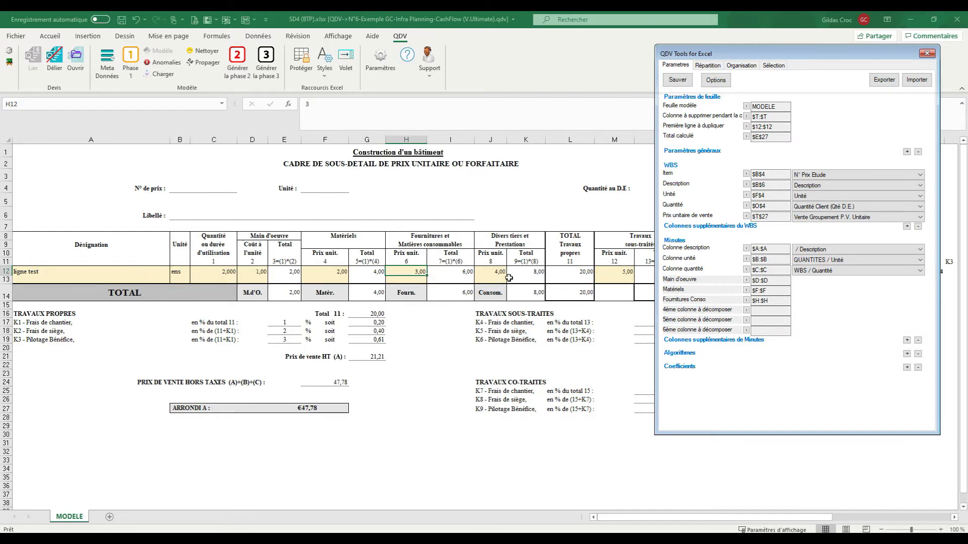
# - Map the fourth column to break down to column J and rename it "Divers"
pyautogui.click(490, 272)
pyautogui.click(746, 311)
pyautogui.moveTo(736, 311); pyautogui.dragTo(663, 311)
pyautogui.write('Dive')
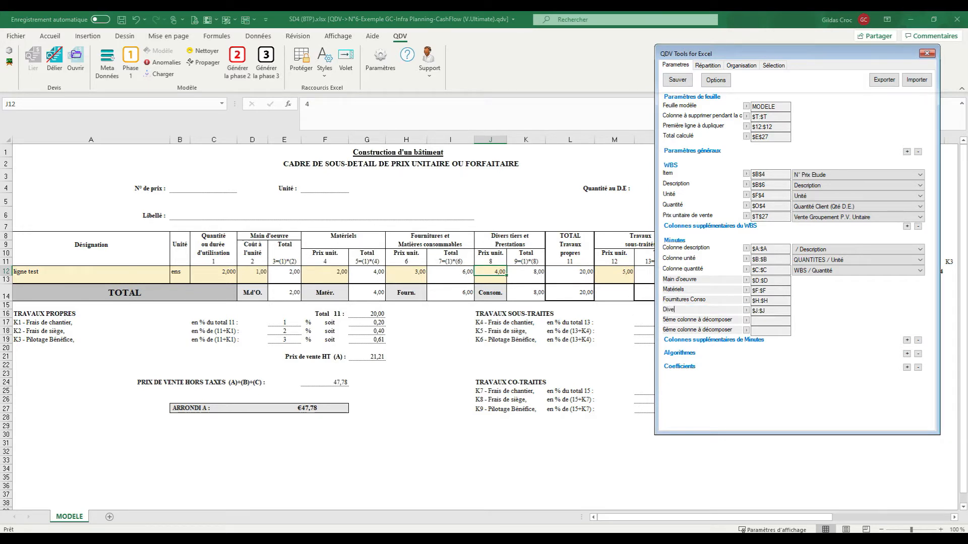
pyautogui.write('rs')
# - Rename the fifth column to break down as "Sous Traitance" and map it to column M
pyautogui.click(605, 272)
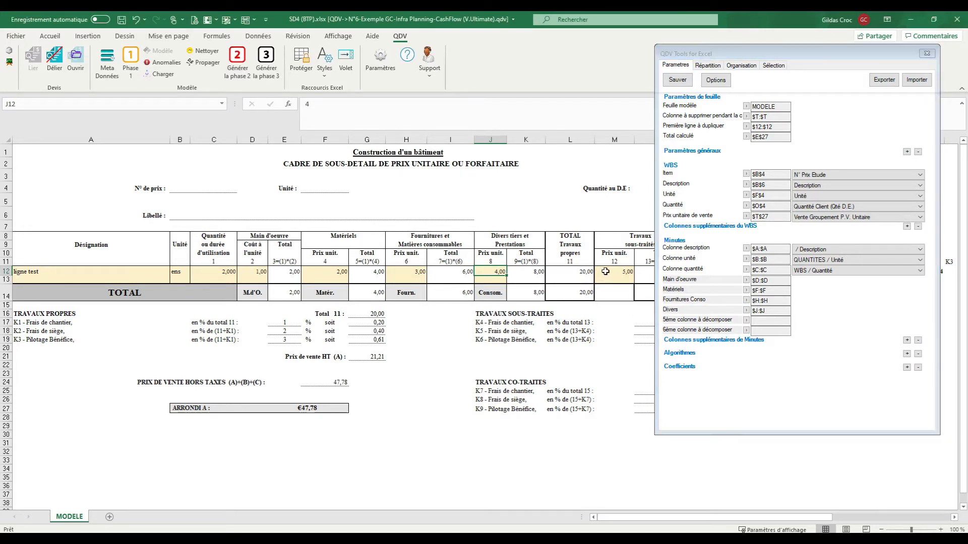
pyautogui.moveTo(737, 320); pyautogui.dragTo(654, 324)
pyautogui.write('Sous Traitance')
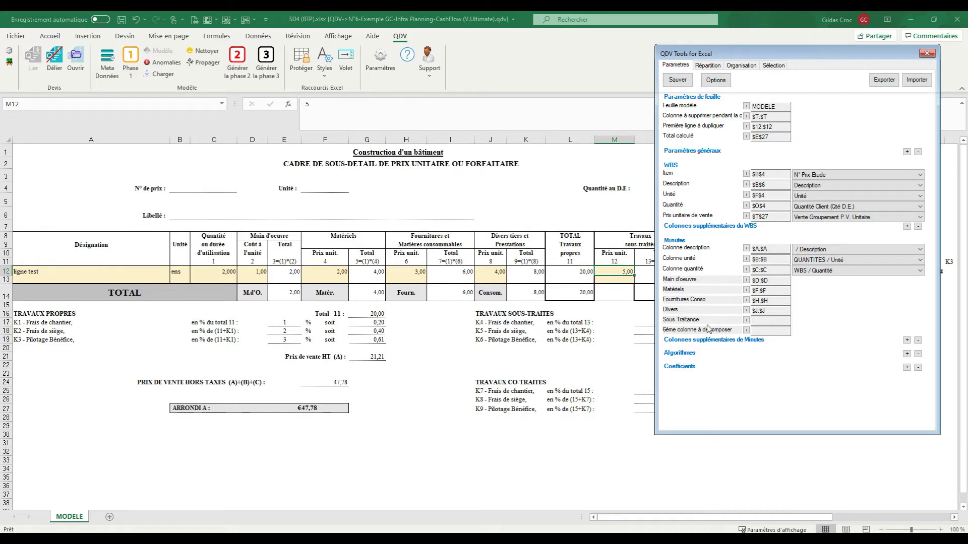
pyautogui.click(746, 320)
pyautogui.moveTo(728, 53); pyautogui.dragTo(715, 43)
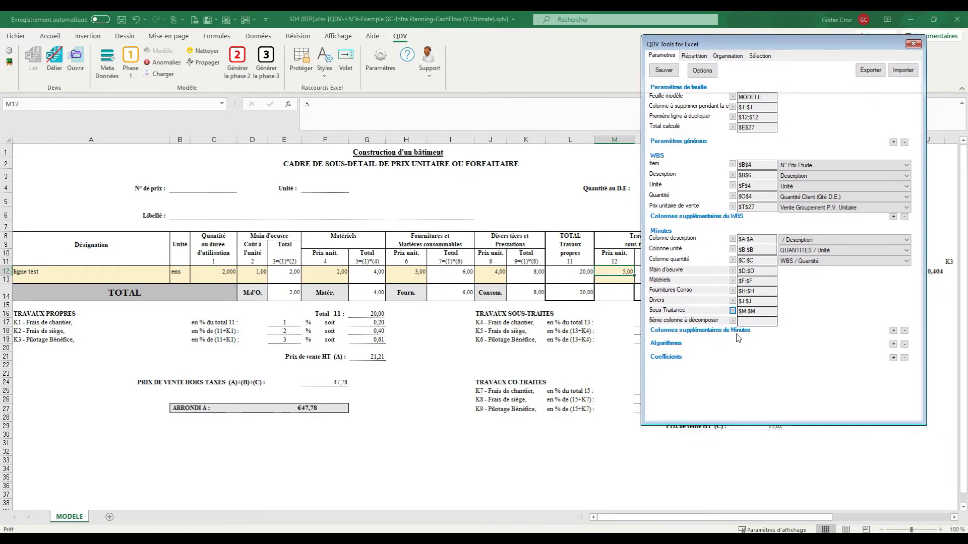
# - Add a supplementary Minutes column named "Co Traitance", mapped to column O and linked to CO TRAITANT / PRIX VENTE TOTAL
pyautogui.moveTo(767, 45); pyautogui.dragTo(384, 53)
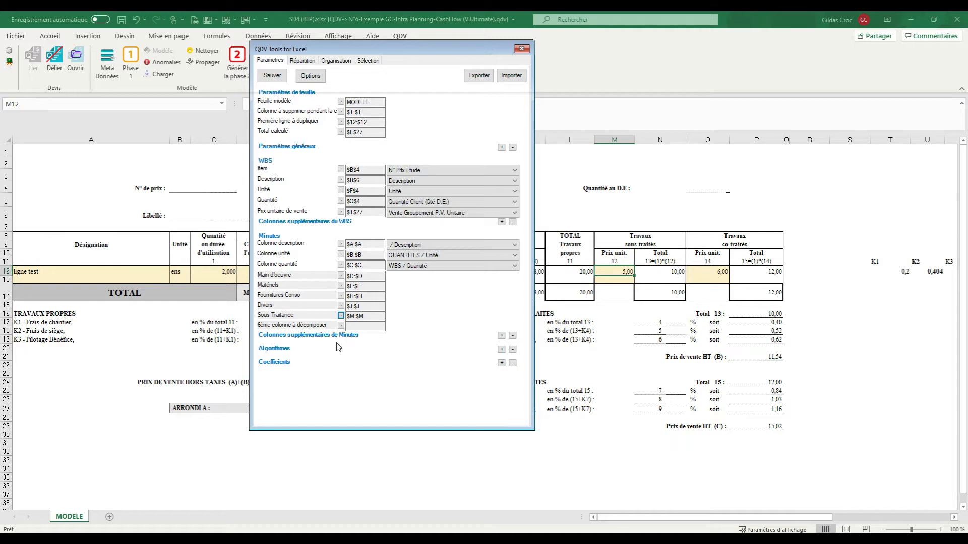
pyautogui.click(502, 335)
pyautogui.moveTo(309, 345); pyautogui.dragTo(218, 339)
pyautogui.write('Co Traitance')
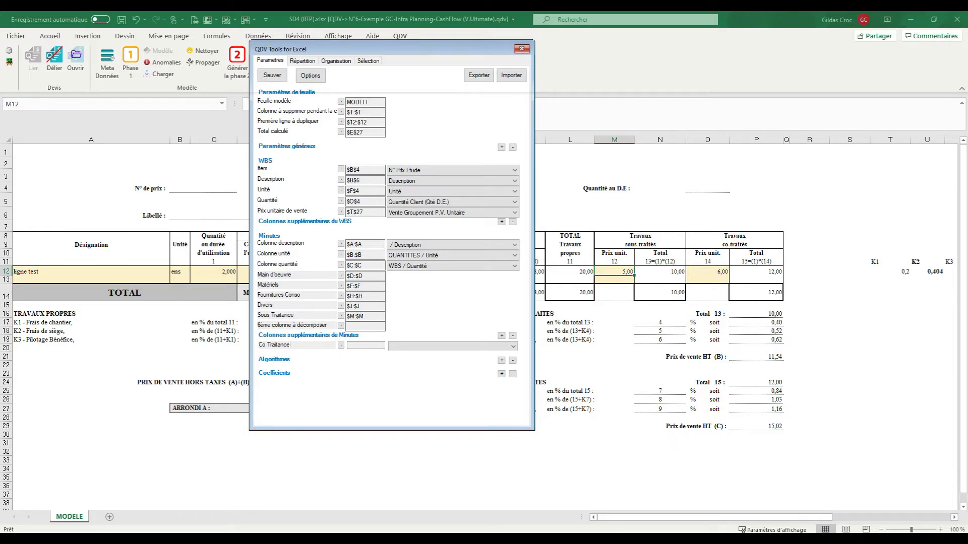
pyautogui.click(716, 271)
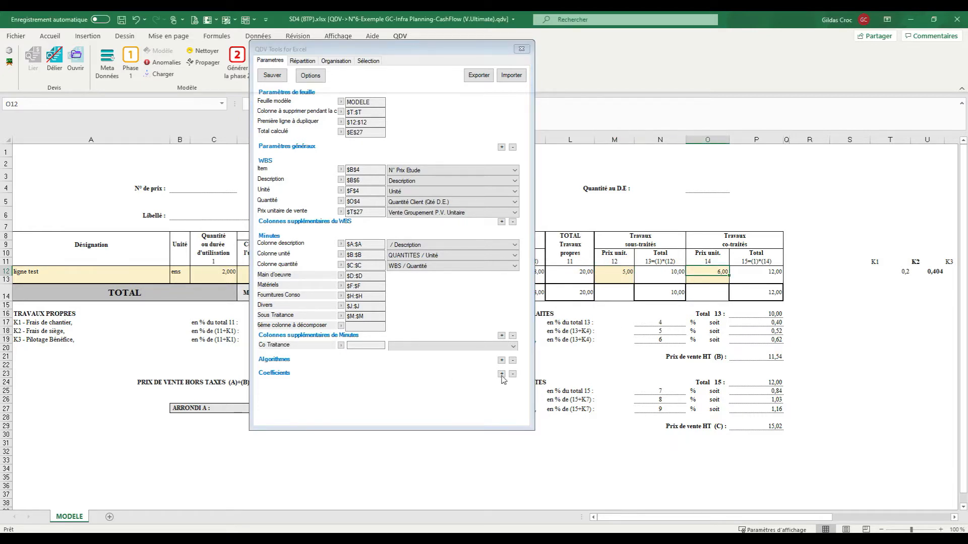
pyautogui.click(341, 346)
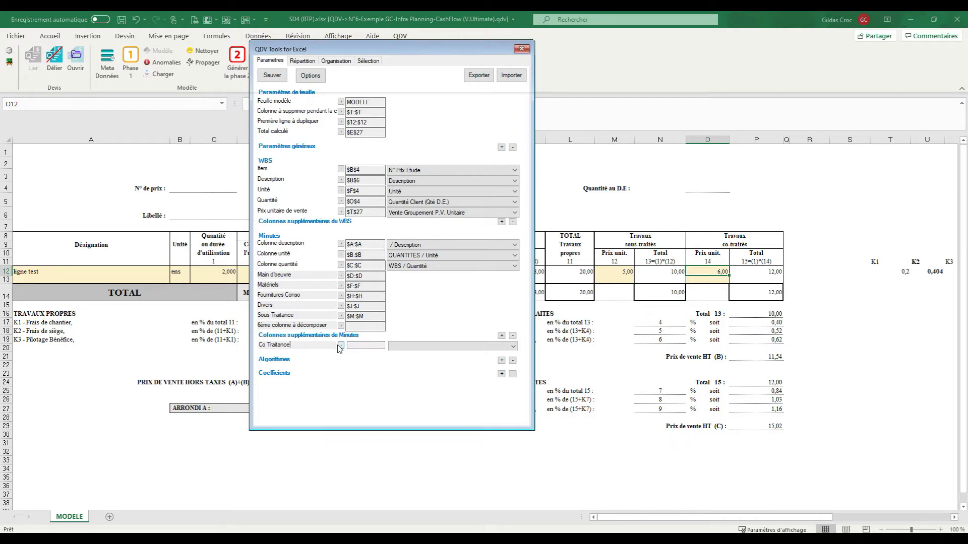
pyautogui.click(435, 348)
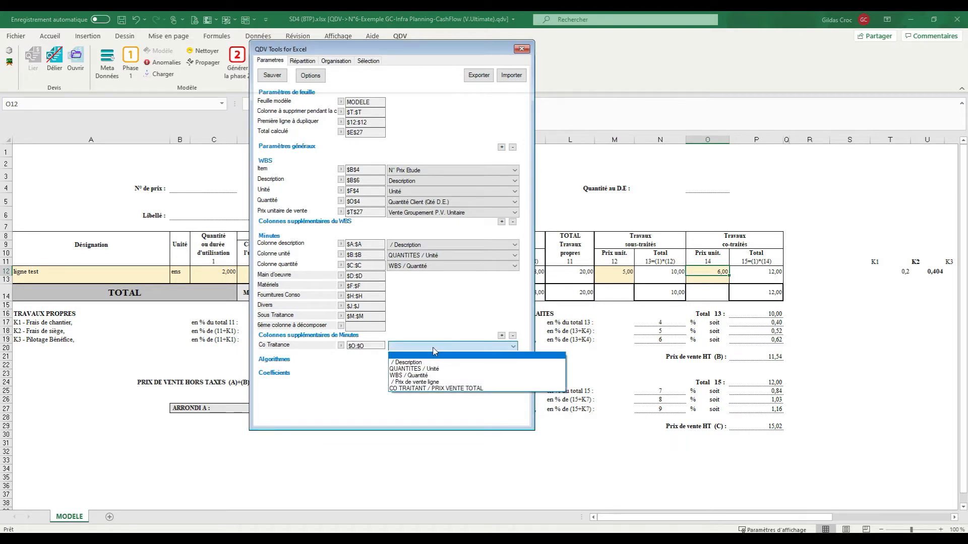
pyautogui.click(441, 388)
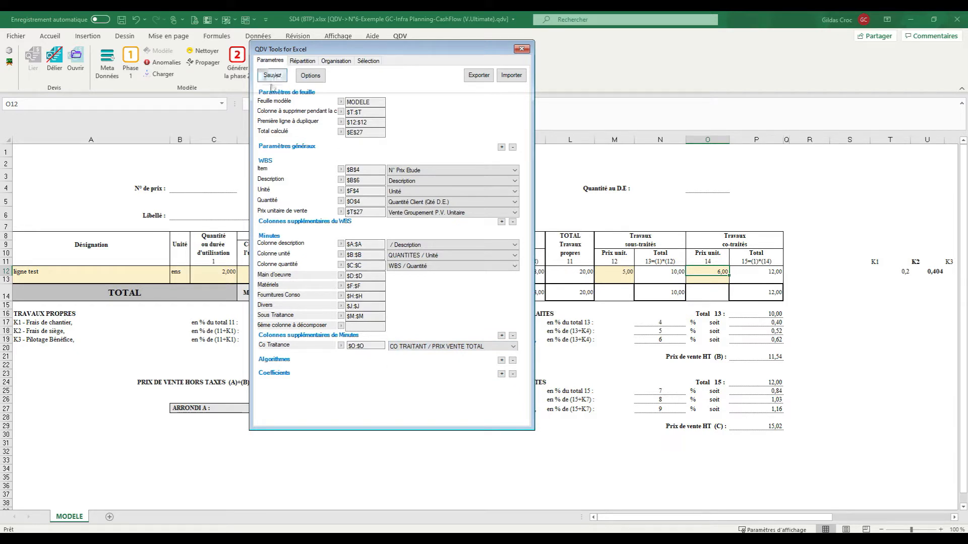
# - Save the template parameters, close the parameters window and reopen it
pyautogui.click(272, 79)
pyautogui.click(521, 49)
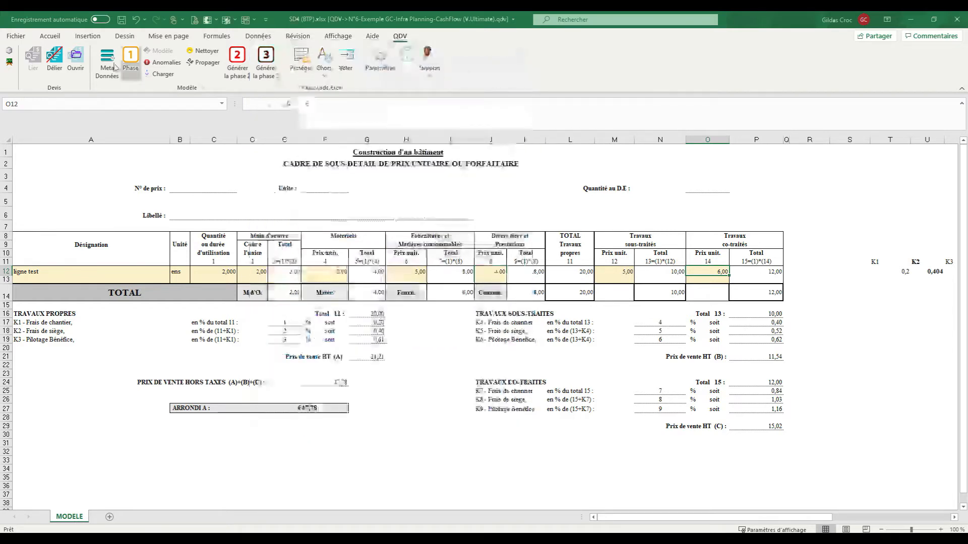
pyautogui.click(321, 200)
pyautogui.click(346, 58)
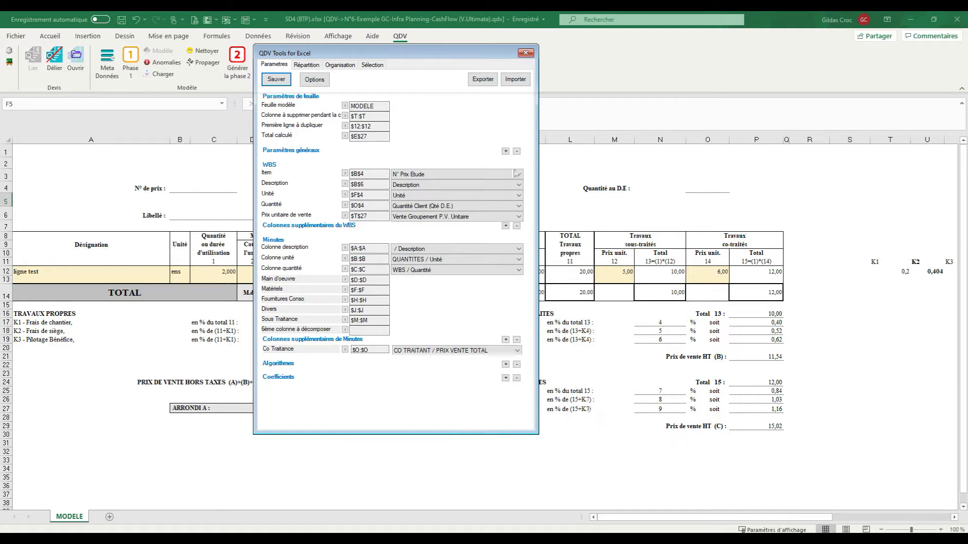
# - Replace the TRAVAUX PROPRES percentages with 12 for K1, 5 for K2 and 3 for K3
pyautogui.moveTo(455, 55); pyautogui.dragTo(583, 47)
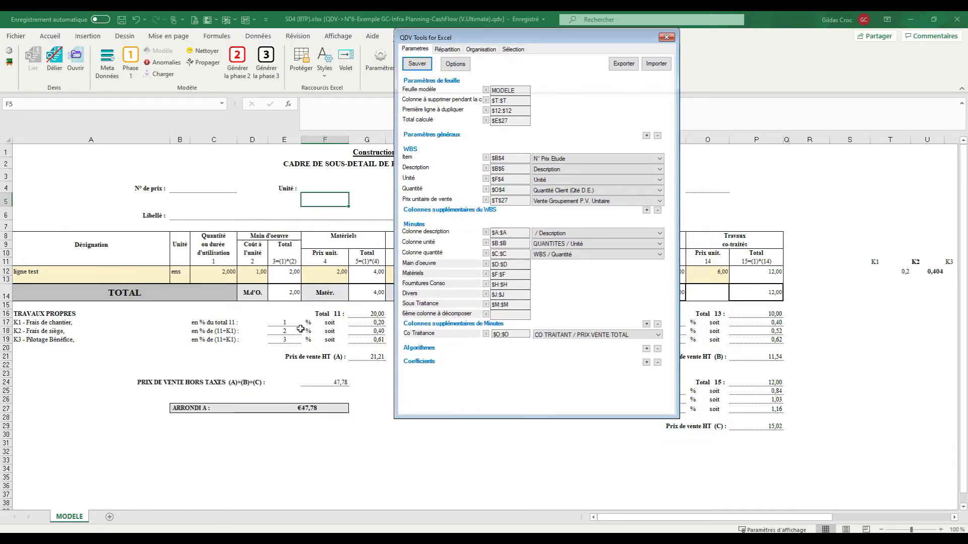
pyautogui.click(284, 323)
pyautogui.press('Delete')
pyautogui.press('Down')
pyautogui.press('Delete')
pyautogui.press('Down')
pyautogui.press('Delete')
pyautogui.press('Up')
pyautogui.press('Up')
pyautogui.press('Up')
pyautogui.press('Down')
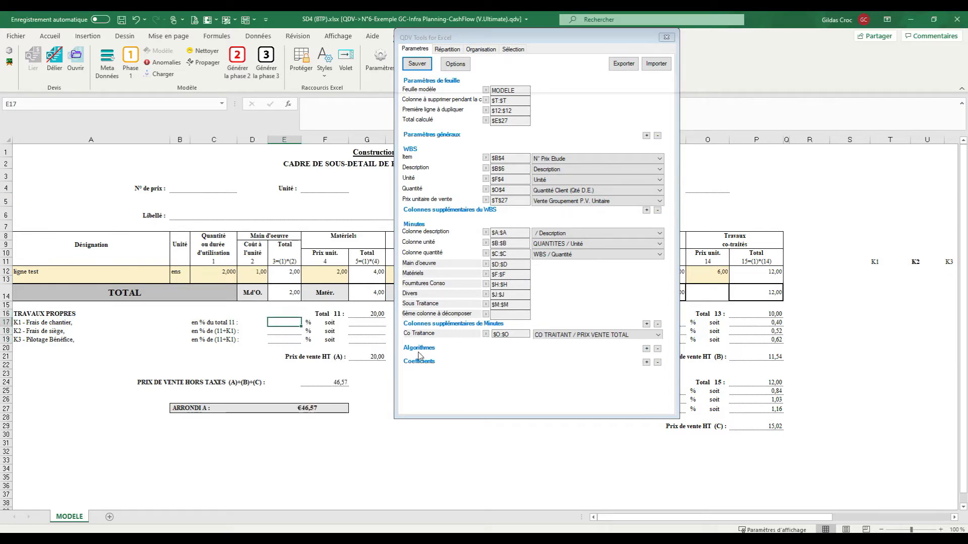
pyautogui.write('12')
pyautogui.press('Return')
pyautogui.write('5')
pyautogui.press('Return')
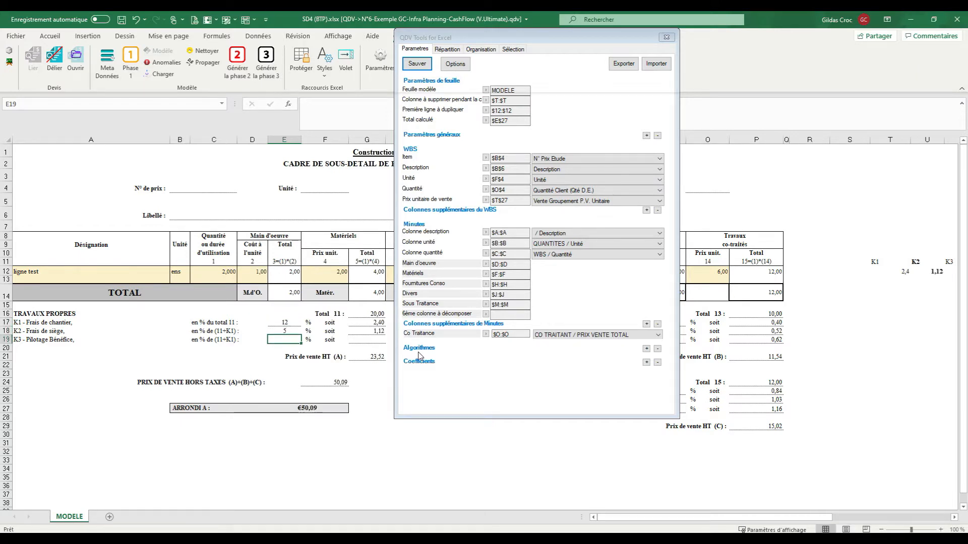
pyautogui.write('3')
pyautogui.click(751, 236)
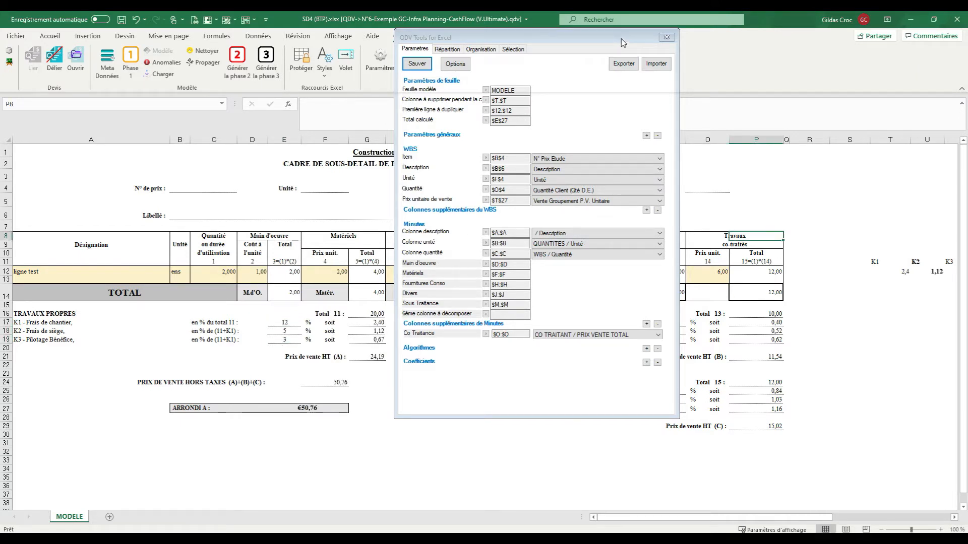
# - Set the TRAVAUX SOUS-TRAITES percentages to 8 for K4, 2 for K5 and 1 for K6
pyautogui.moveTo(622, 38); pyautogui.dragTo(409, 44)
pyautogui.click(659, 322)
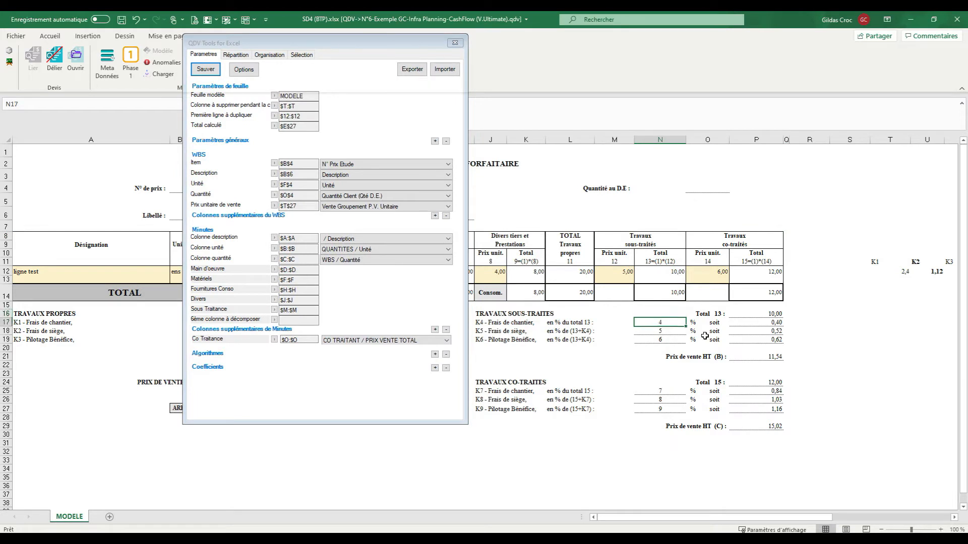
pyautogui.write('8')
pyautogui.press('Return')
pyautogui.write('2')
pyautogui.press('Return')
pyautogui.write('1')
pyautogui.press('Return')
# - Clear the K7, K8 and K9 percentages in the TRAVAUX CO-TRAITES block
pyautogui.press('Down')
pyautogui.press('Down')
pyautogui.press('Down')
pyautogui.press('Down')
pyautogui.press('Down')
pyautogui.press('Delete')
pyautogui.press('Down')
pyautogui.press('Delete')
pyautogui.press('Down')
pyautogui.press('Delete')
pyautogui.press('Up')
pyautogui.press('Up')
pyautogui.press('Up')
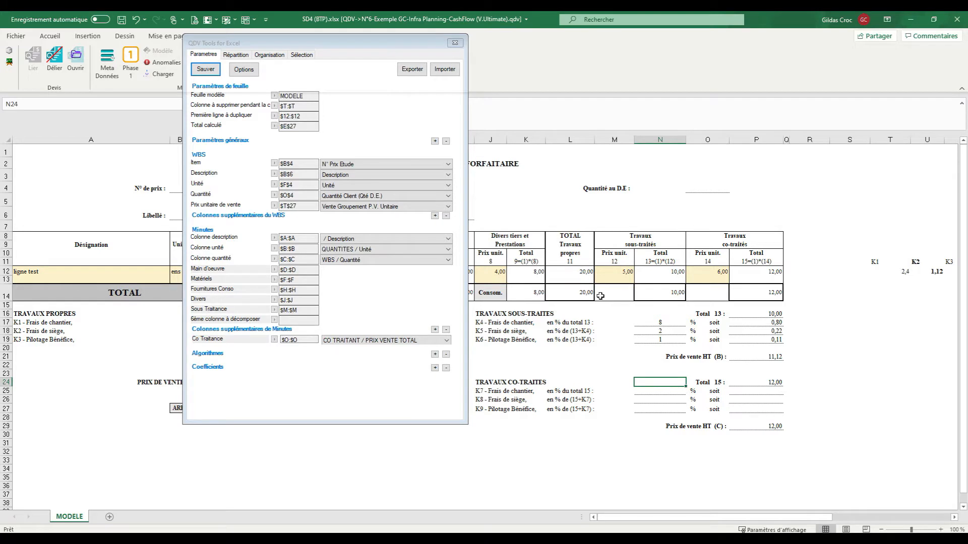
pyautogui.moveTo(385, 46); pyautogui.dragTo(445, 32)
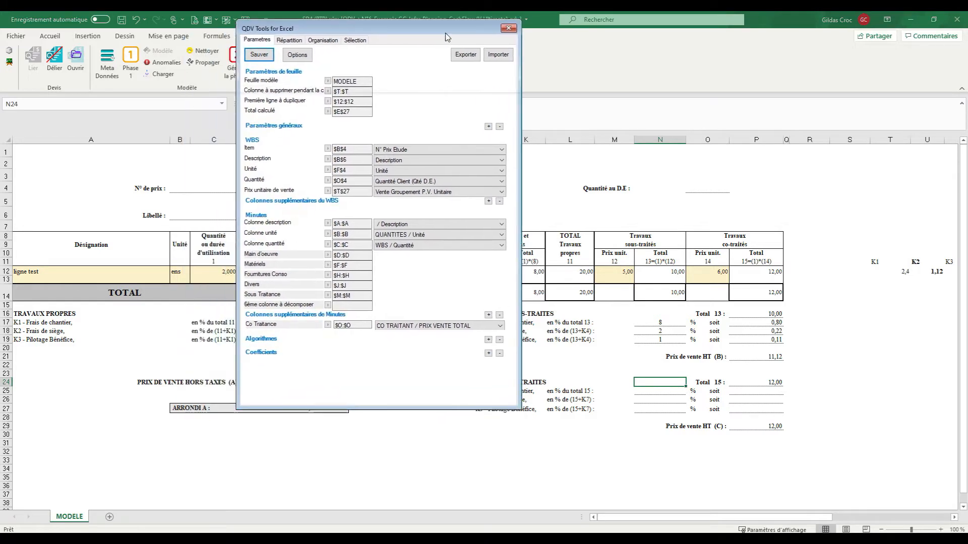
pyautogui.click(494, 353)
pyautogui.click(494, 353)
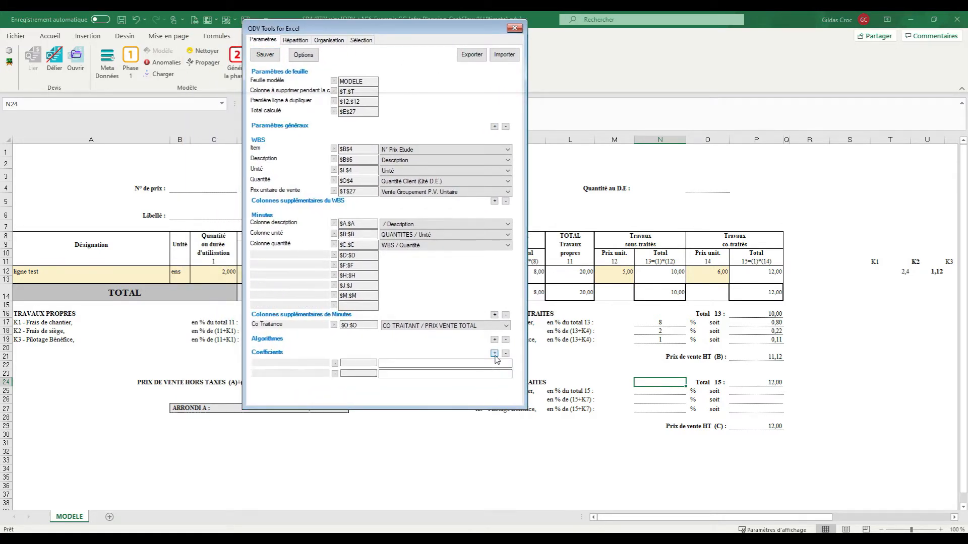
pyautogui.click(494, 353)
pyautogui.click(400, 364)
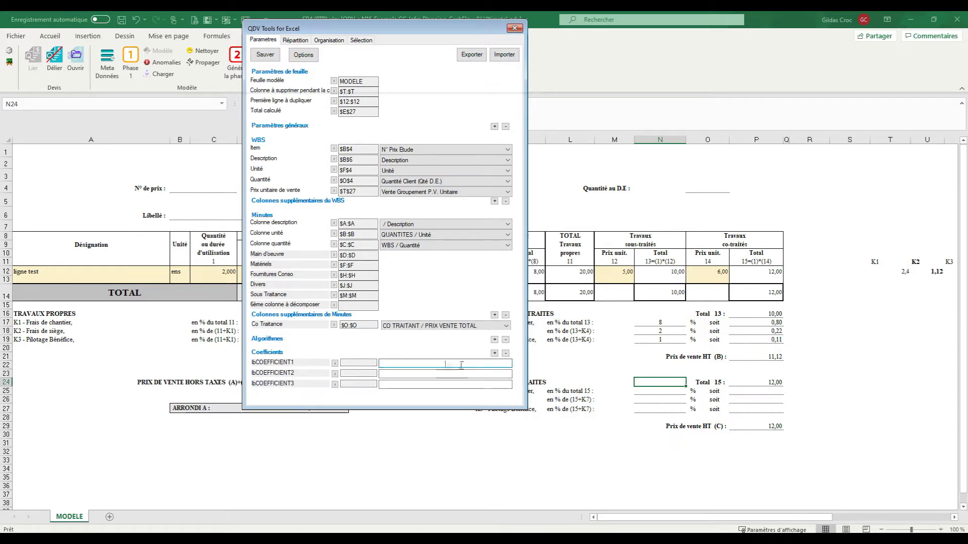
pyautogui.click(450, 376)
pyautogui.click(427, 385)
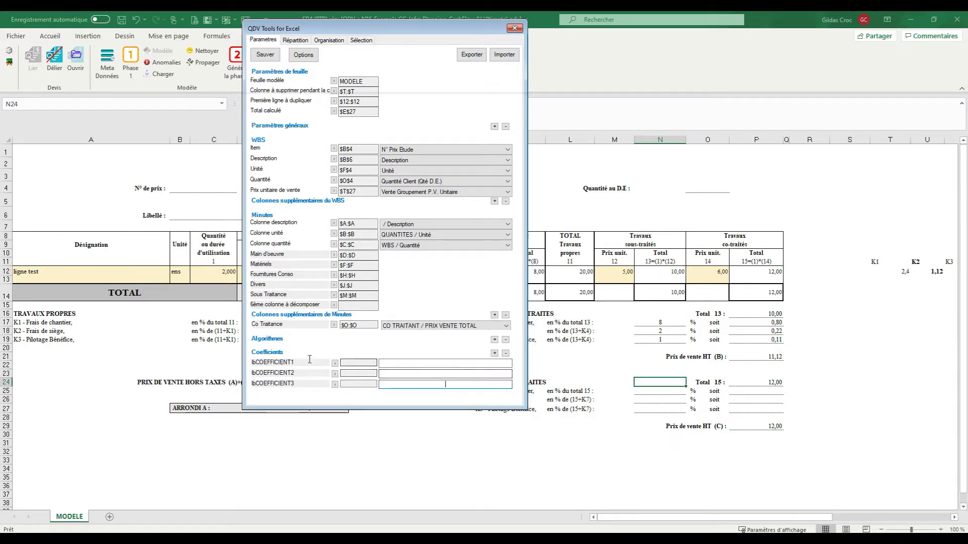
pyautogui.click(507, 356)
pyautogui.click(506, 356)
pyautogui.click(505, 354)
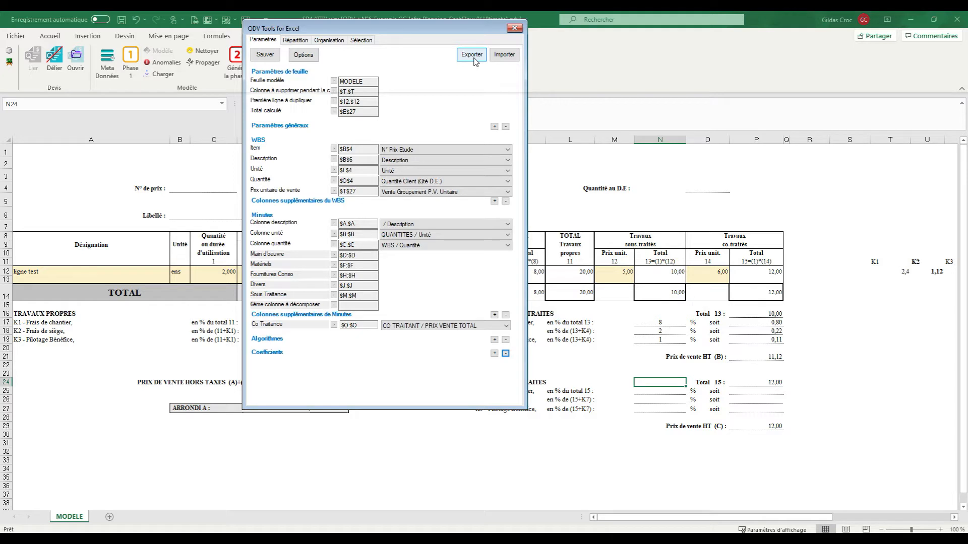
# - Save the template parameters again and open the resource distribution (Répartition) settings
pyautogui.click(265, 54)
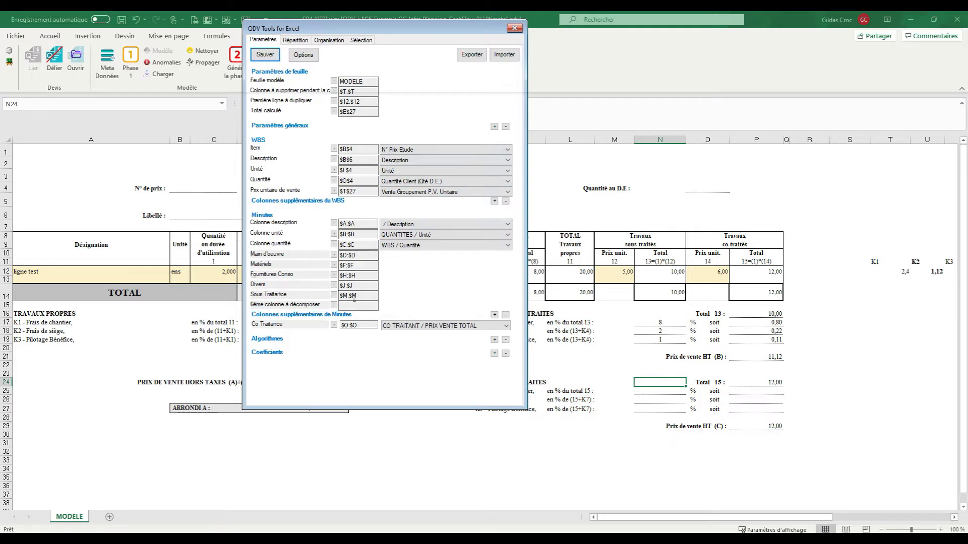
pyautogui.moveTo(306, 29); pyautogui.dragTo(373, 36)
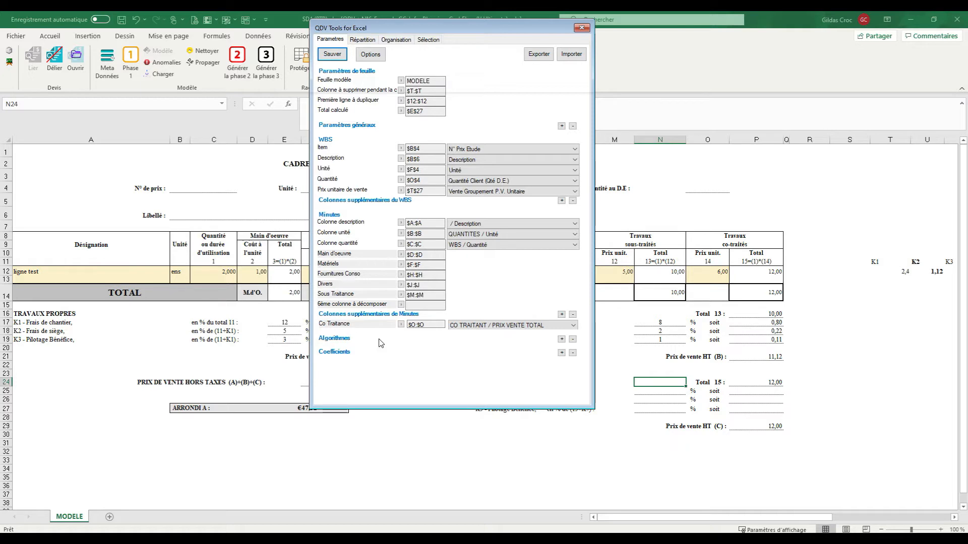
pyautogui.click(363, 40)
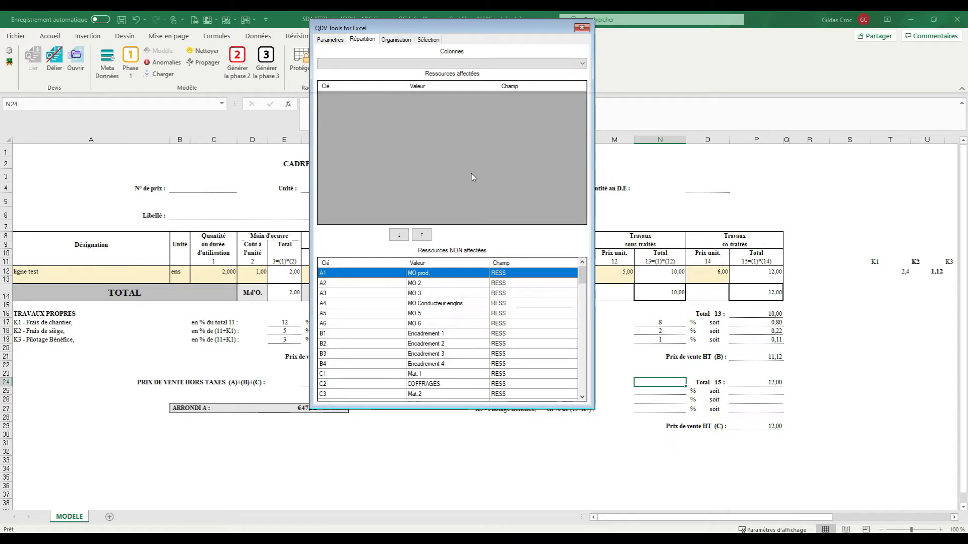
# - Compare the columns offered for resource distribution with the breakdown column names defined in the parameters
pyautogui.click(497, 65)
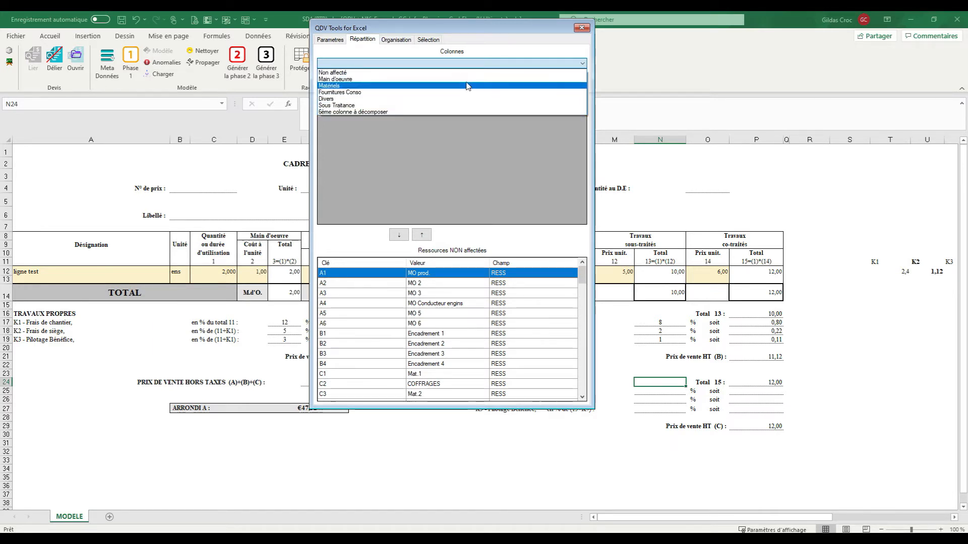
pyautogui.click(367, 37)
pyautogui.moveTo(469, 27); pyautogui.dragTo(611, 47)
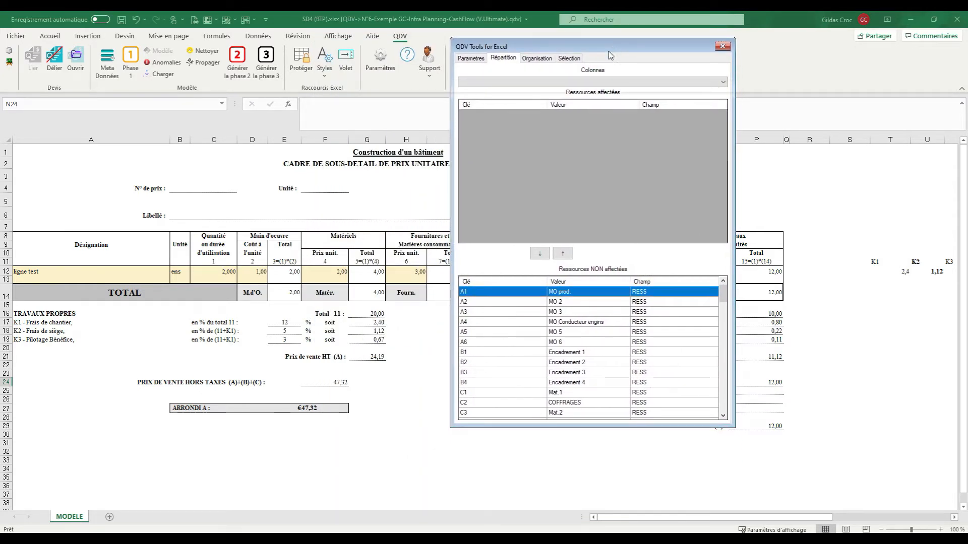
pyautogui.click(499, 82)
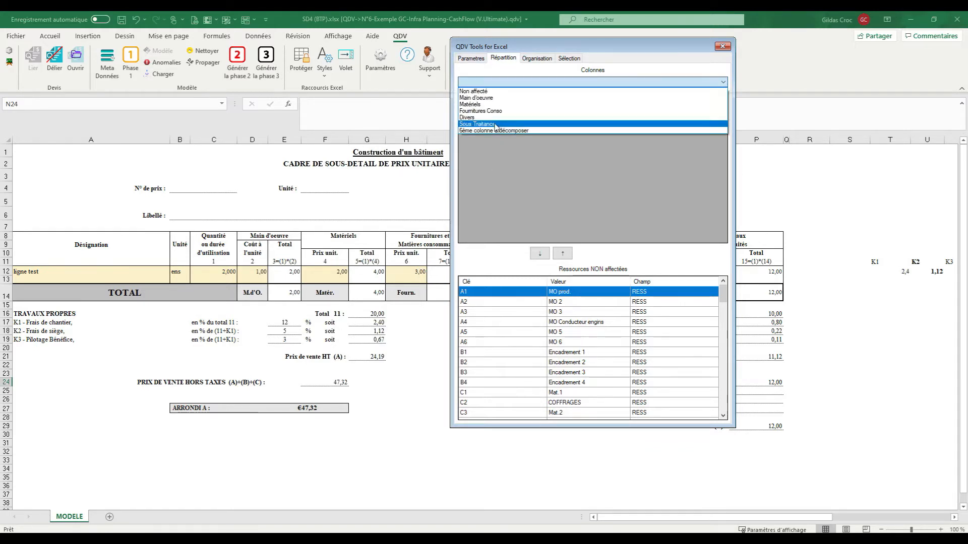
pyautogui.click(470, 58)
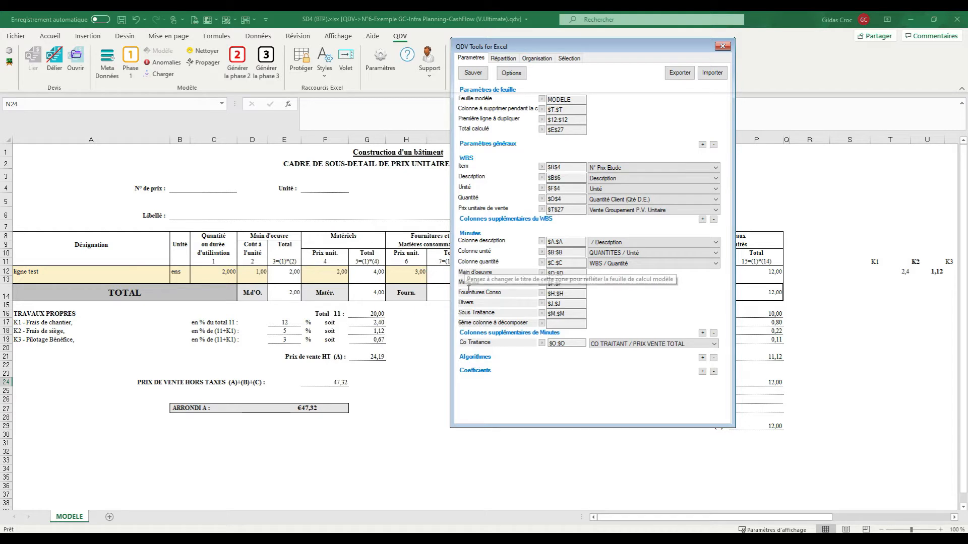
pyautogui.click(504, 58)
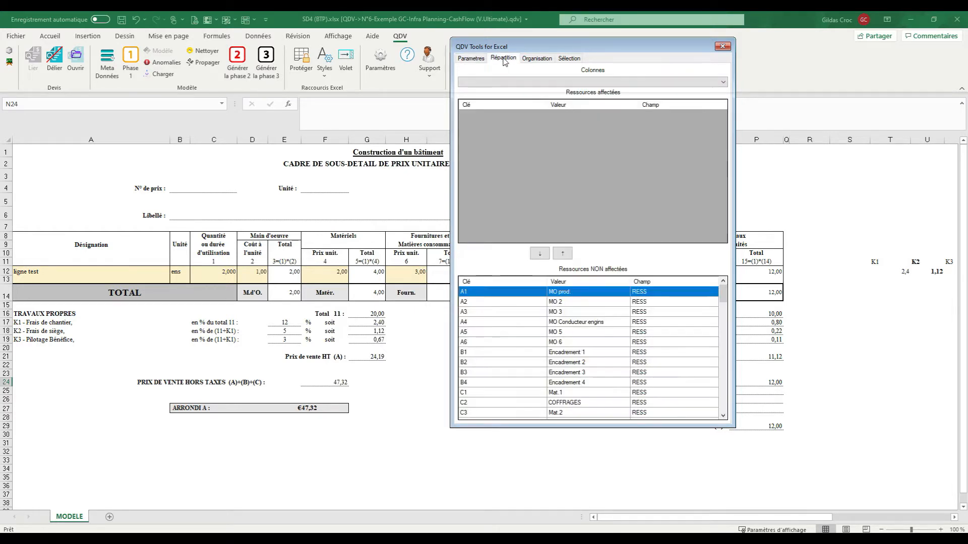
# - Assign resources A1 to A6 and B1 to B4 to the "Main d'oeuvre" column
pyautogui.click(514, 84)
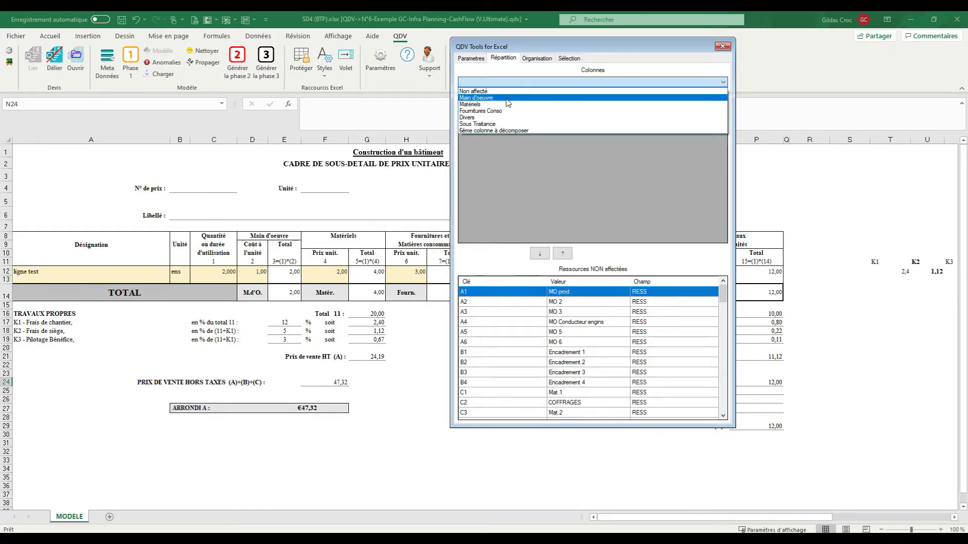
pyautogui.click(508, 98)
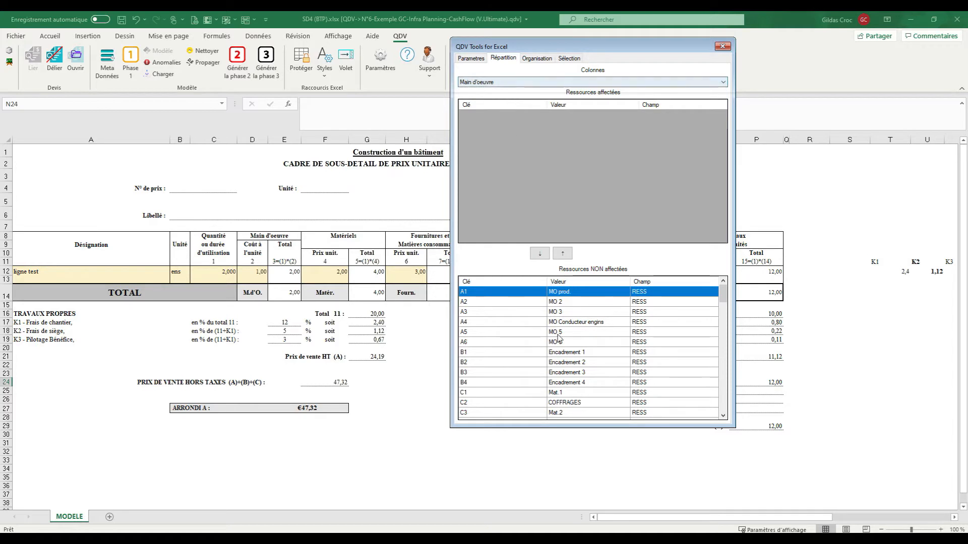
pyautogui.scroll(-10, 711, 379)
pyautogui.scroll(10, 711, 379)
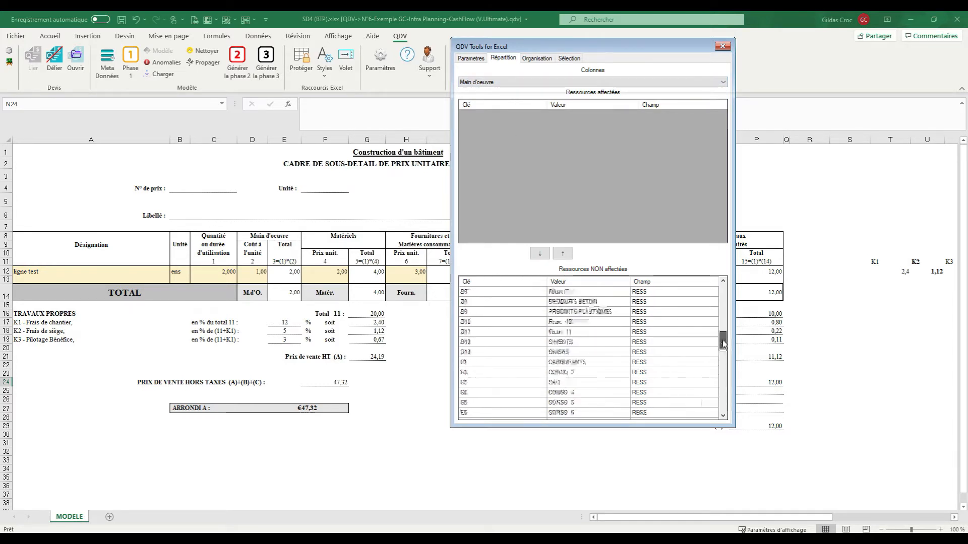
pyautogui.moveTo(564, 50); pyautogui.dragTo(518, 32)
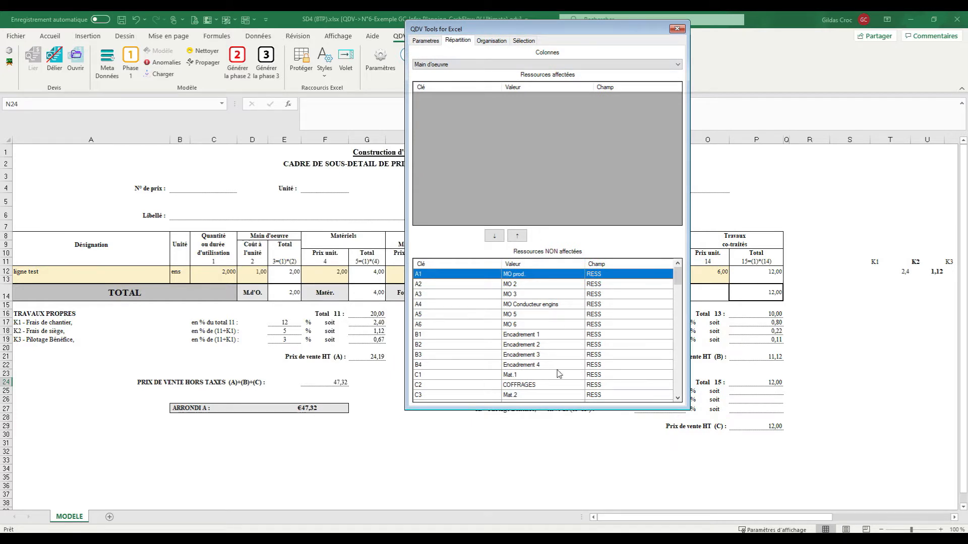
pyautogui.keyDown('shift'); pyautogui.click(542, 364); pyautogui.keyUp('shift')
pyautogui.click(517, 236)
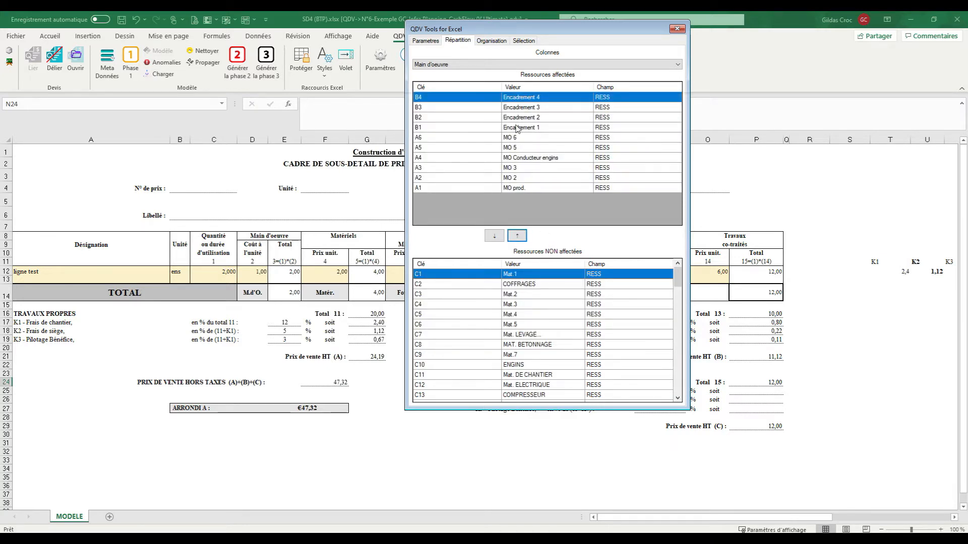
# - Assign resources C1 to C20 to the "Matériels" column
pyautogui.click(442, 65)
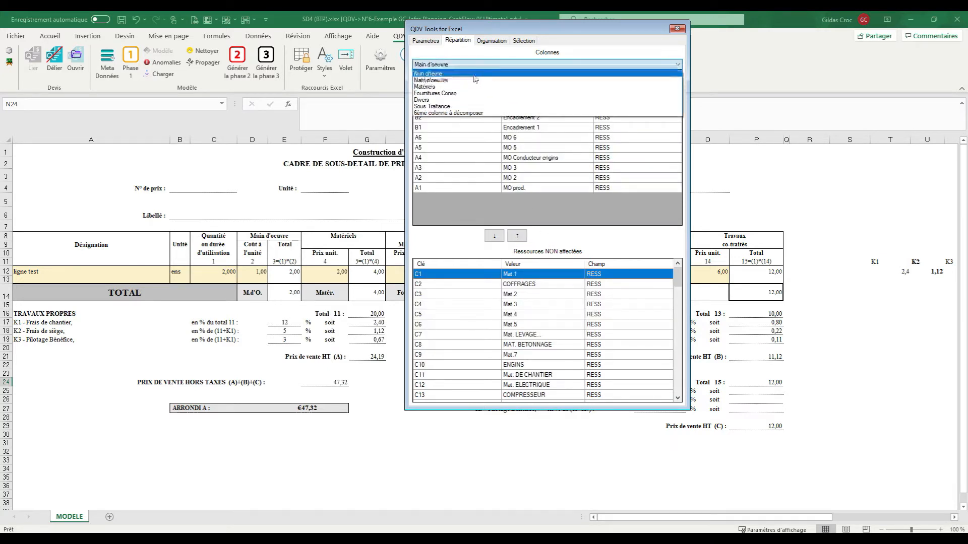
pyautogui.click(446, 86)
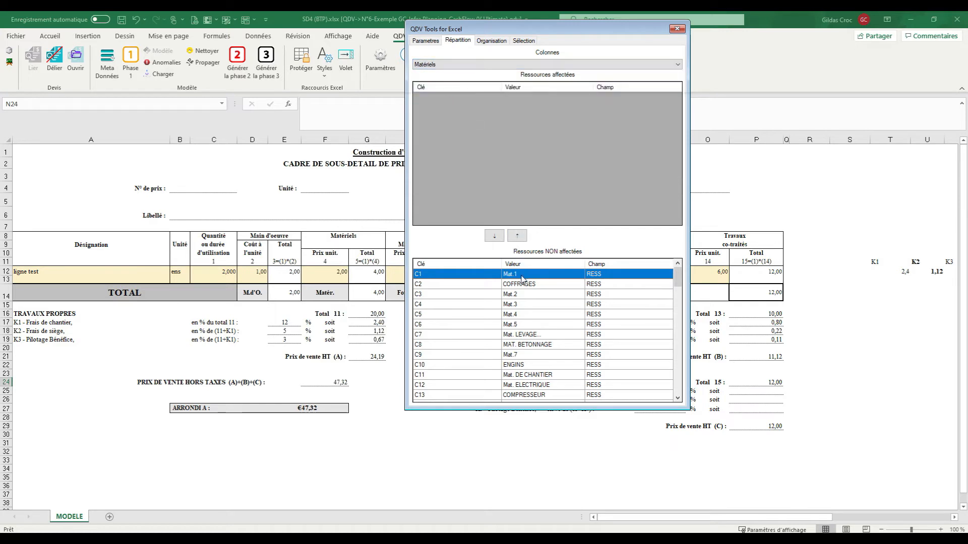
pyautogui.scroll(-2, 529, 378)
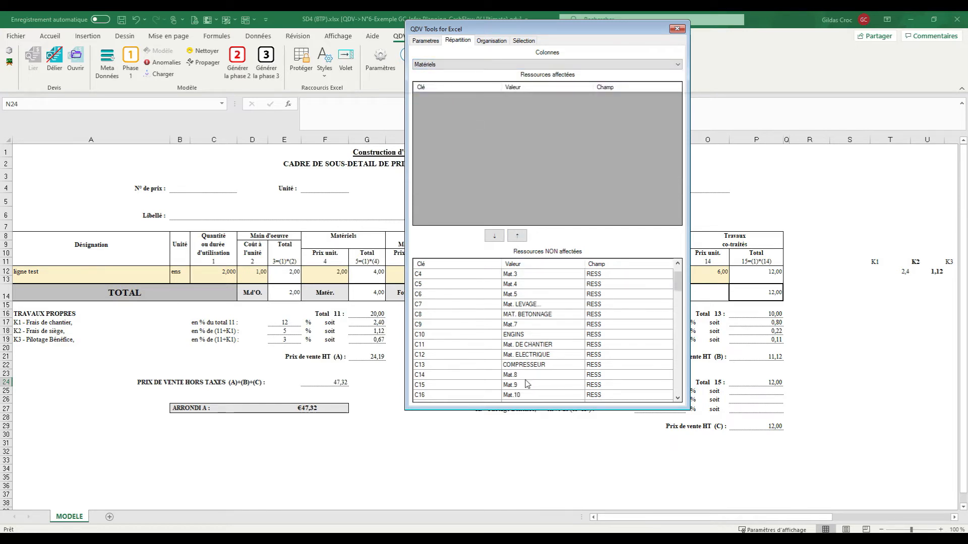
pyautogui.scroll(-1, 524, 390)
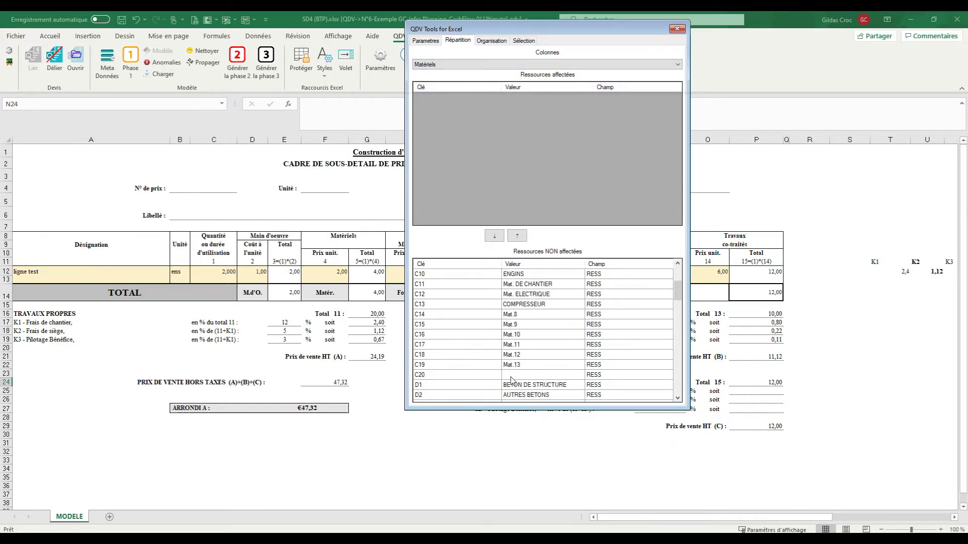
pyautogui.keyDown('shift'); pyautogui.click(511, 377); pyautogui.keyUp('shift')
pyautogui.click(517, 236)
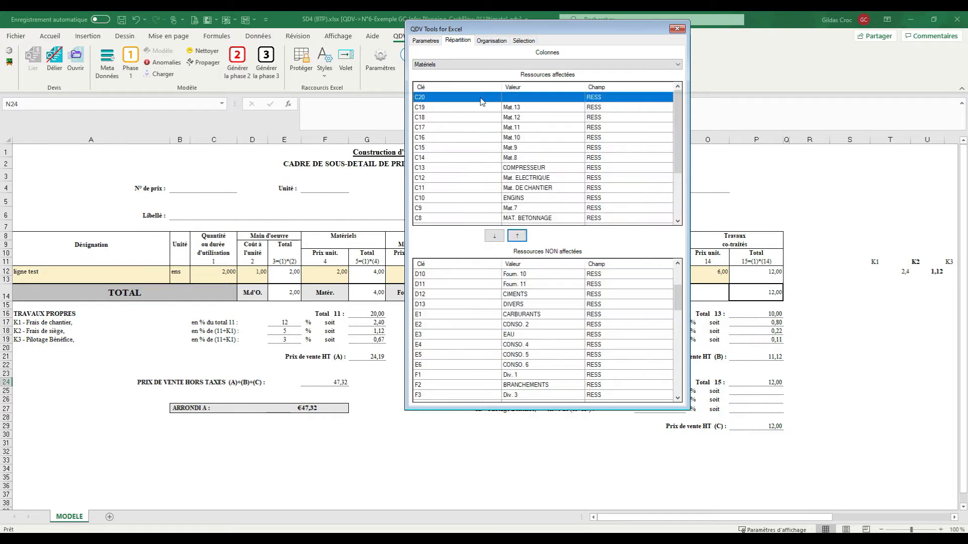
# - Assign resources D1 to D13 to the "Fournitures Conso" column
pyautogui.click(492, 64)
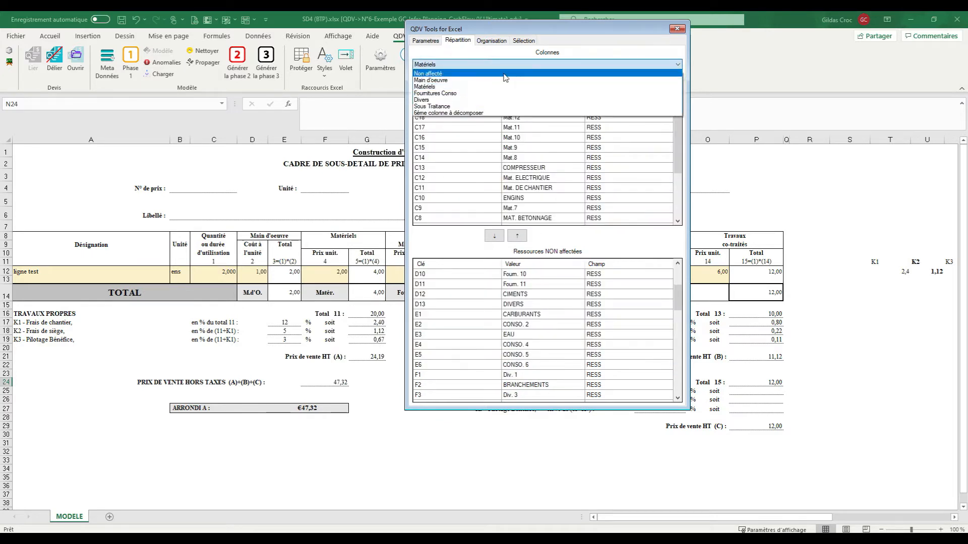
pyautogui.click(504, 99)
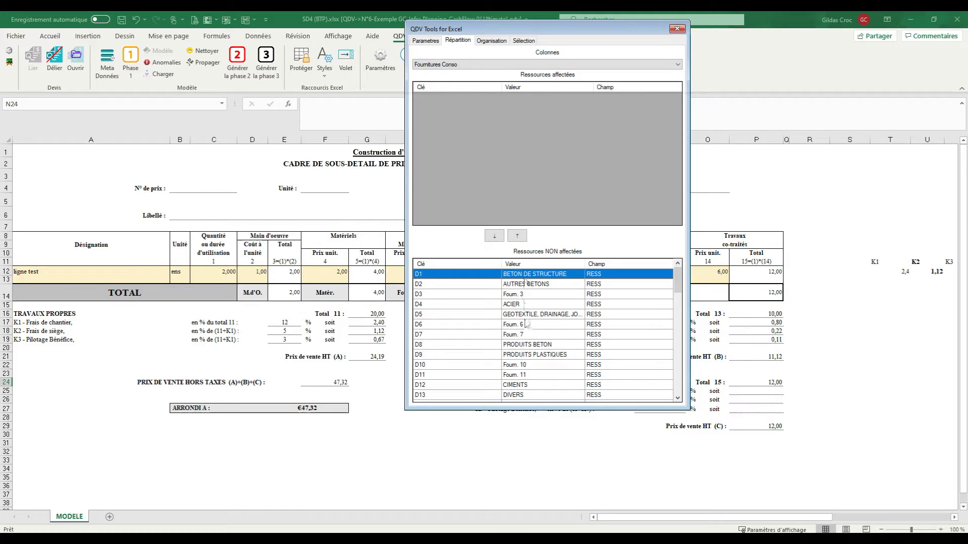
pyautogui.scroll(-3, 526, 325)
pyautogui.keyDown('shift'); pyautogui.click(522, 304); pyautogui.keyUp('shift')
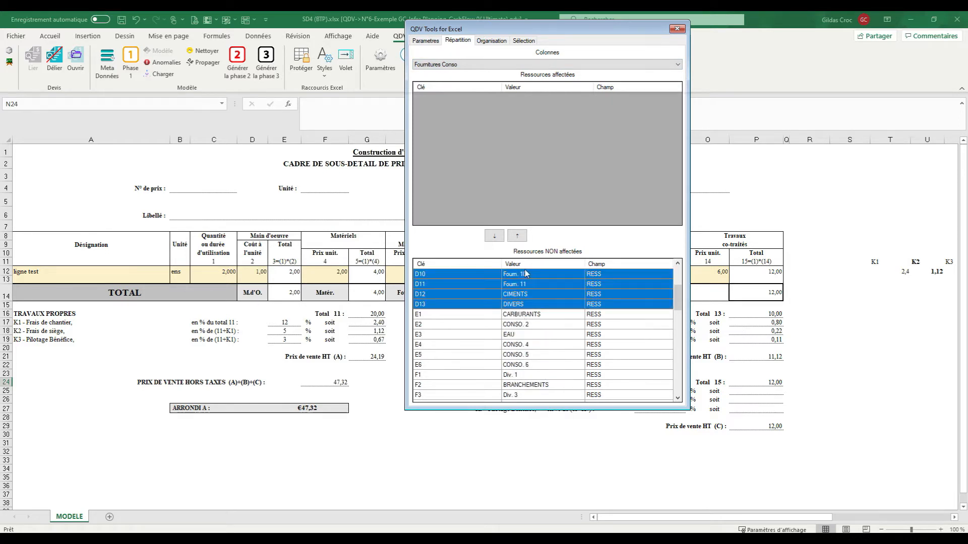
pyautogui.click(517, 235)
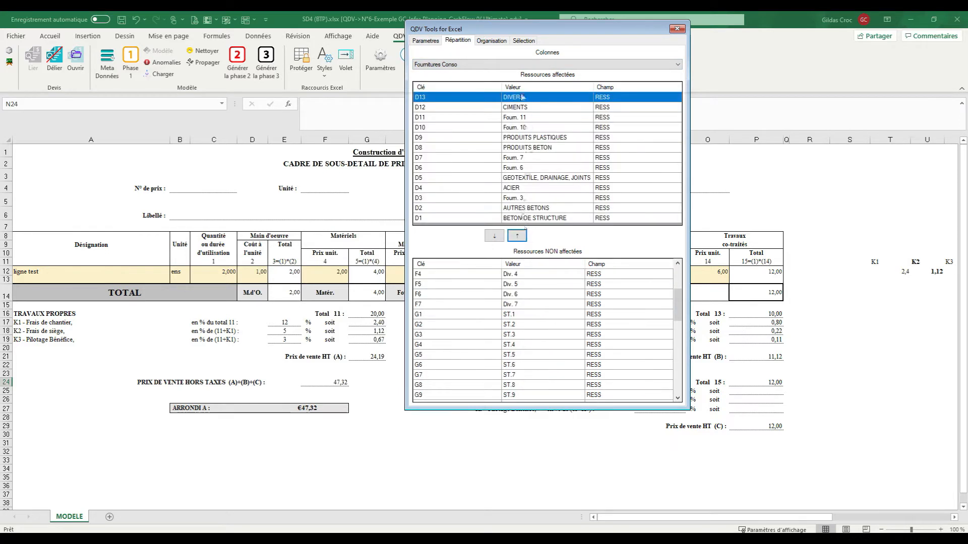
# - Add the consumable resources E1 to E6 to the "Fournitures Conso" column
pyautogui.click(505, 65)
pyautogui.click(498, 100)
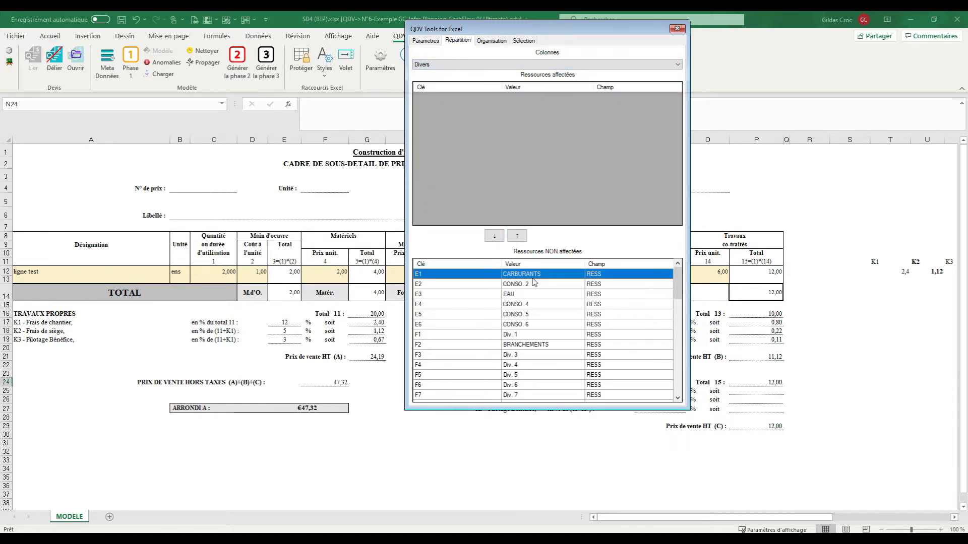
pyautogui.click(498, 65)
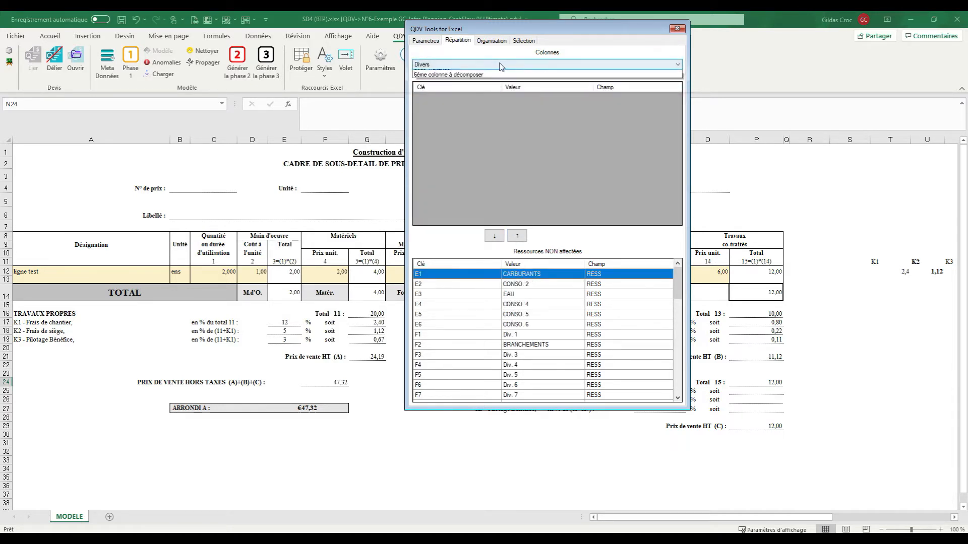
pyautogui.click(502, 88)
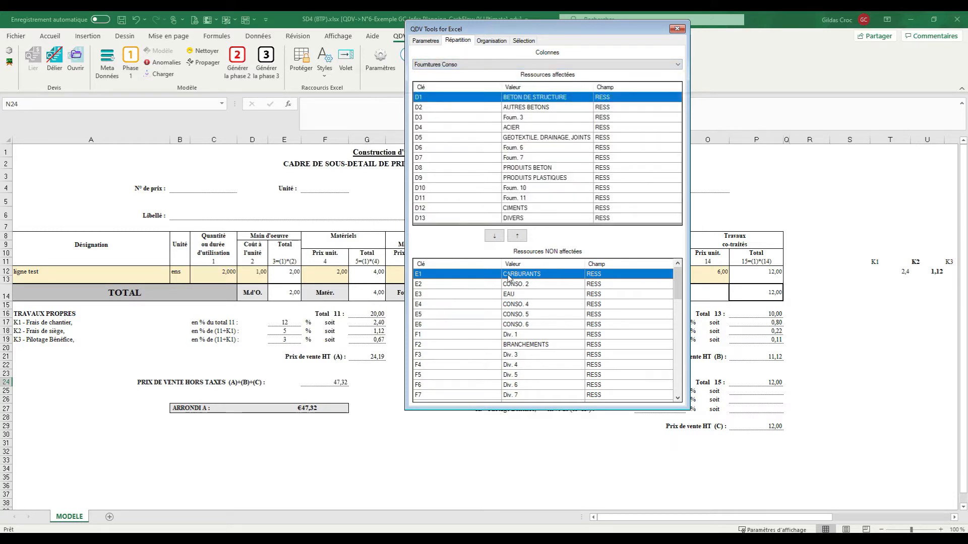
pyautogui.keyDown('shift'); pyautogui.click(512, 327); pyautogui.keyUp('shift')
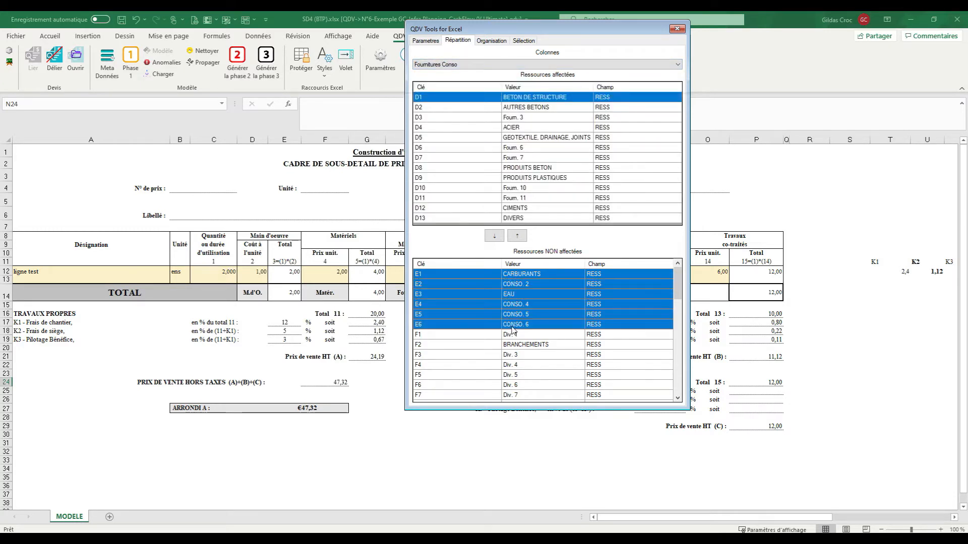
pyautogui.click(518, 237)
# - Assign resources F1 to F7 to the "Divers" column
pyautogui.click(499, 64)
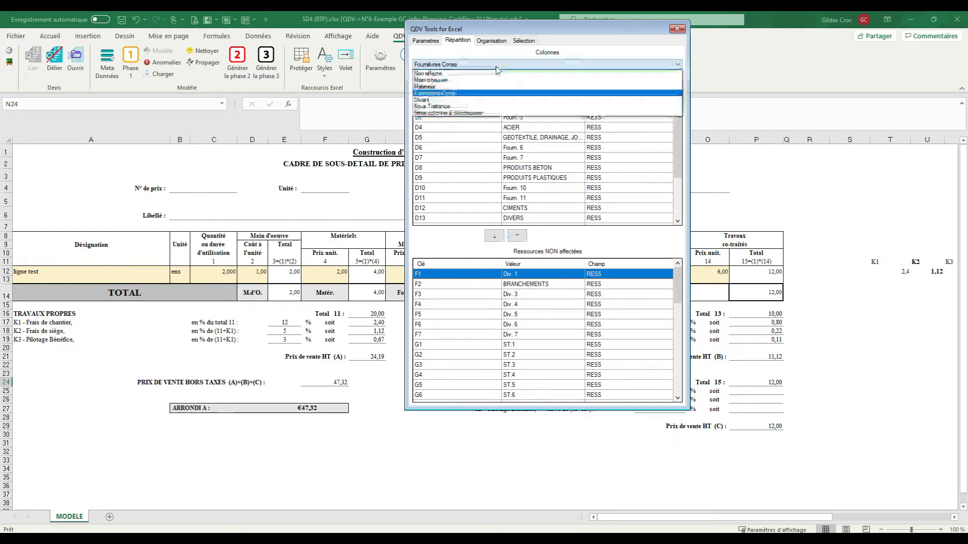
pyautogui.click(499, 103)
pyautogui.keyDown('shift'); pyautogui.click(514, 334); pyautogui.keyUp('shift')
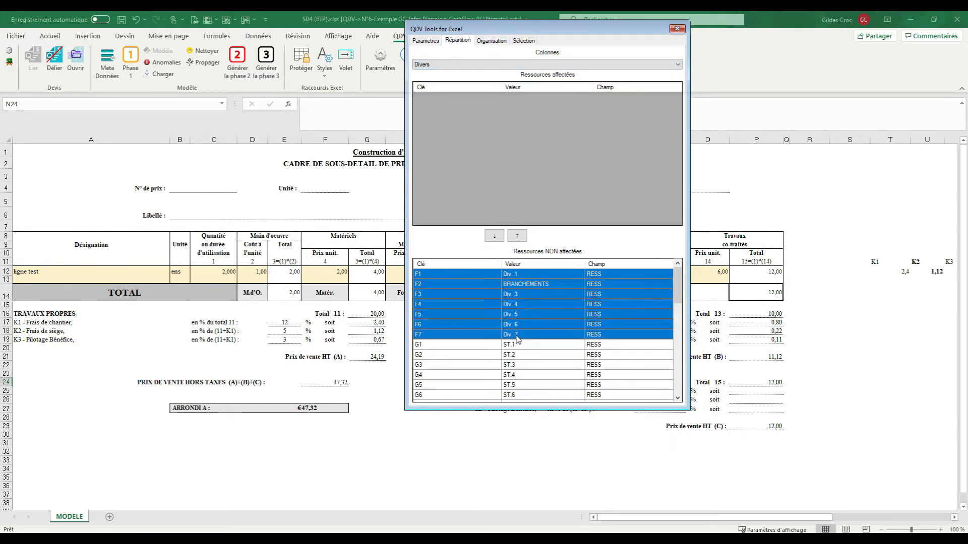
pyautogui.click(518, 236)
# - Assign the subcontracting resources G1 to G30 to the "Sous Traitance" column
pyautogui.click(517, 65)
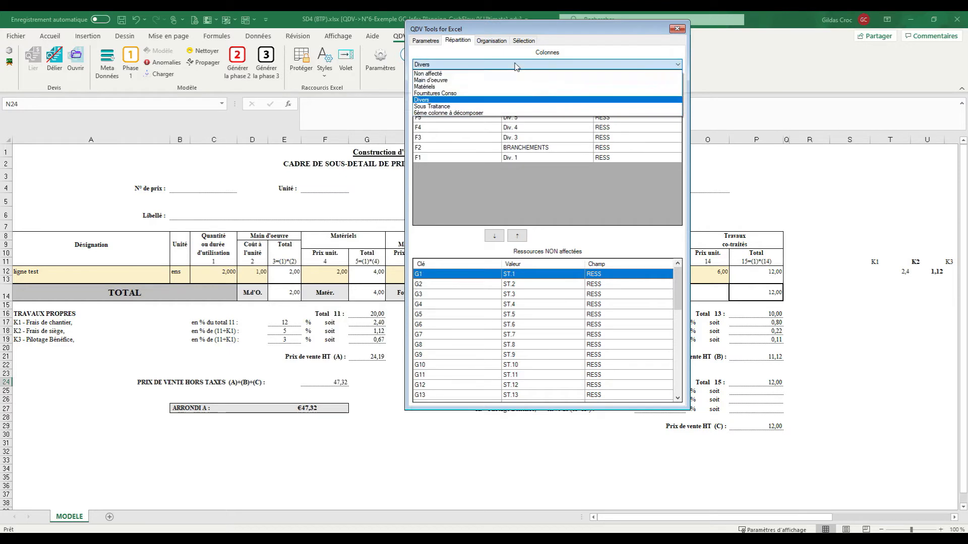
pyautogui.click(514, 107)
pyautogui.scroll(-4, 532, 340)
pyautogui.scroll(-3, 532, 340)
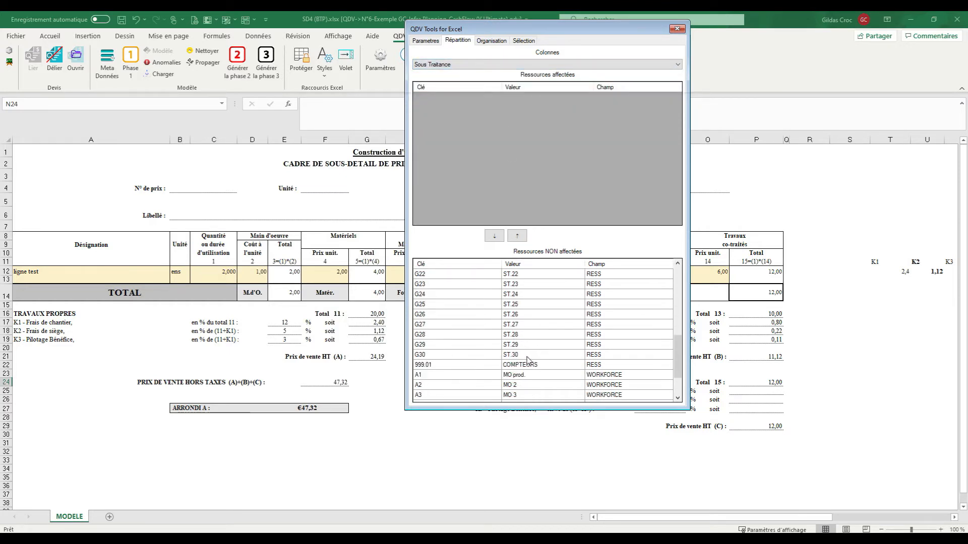
pyautogui.moveTo(529, 355); pyautogui.dragTo(519, 283)
pyautogui.click(517, 235)
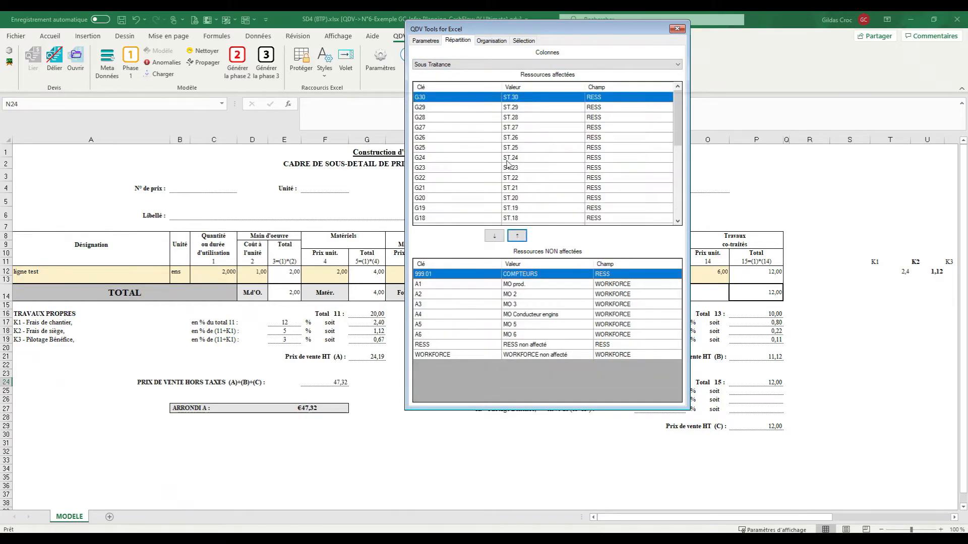
# - Add the WORKFORCE resources A1 to A6 and "WORKFORCE non affecté" to the "Main d'oeuvre" column
pyautogui.click(494, 66)
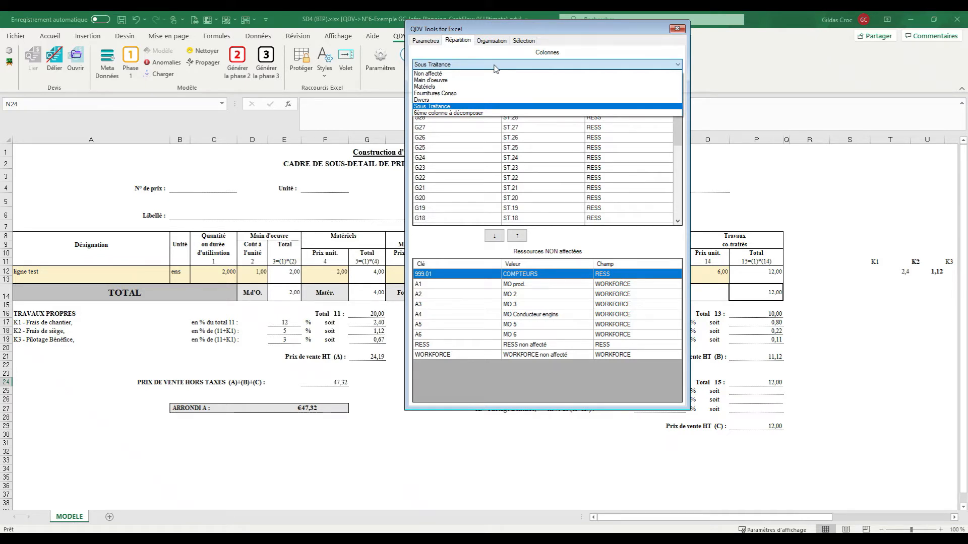
pyautogui.click(487, 79)
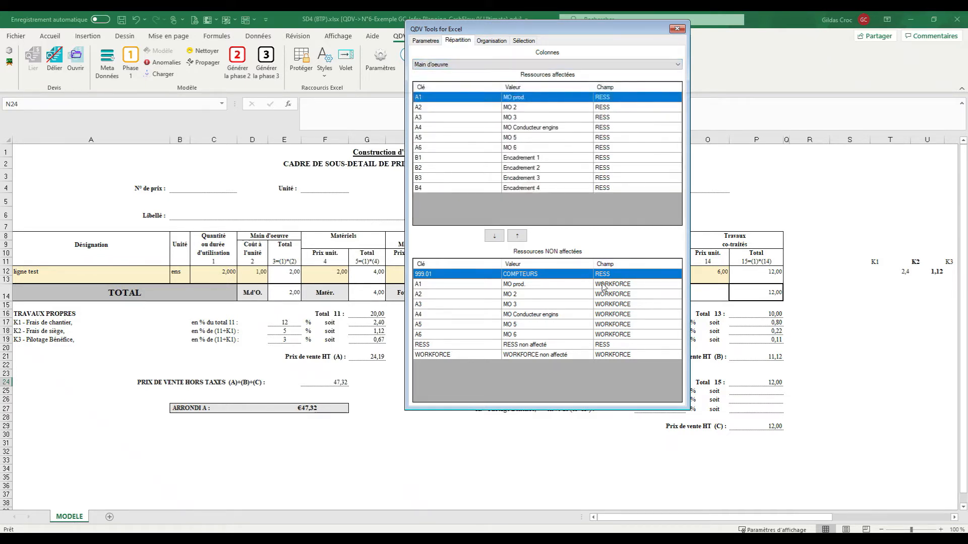
pyautogui.click(584, 285)
pyautogui.keyDown('shift'); pyautogui.click(590, 336); pyautogui.keyUp('shift')
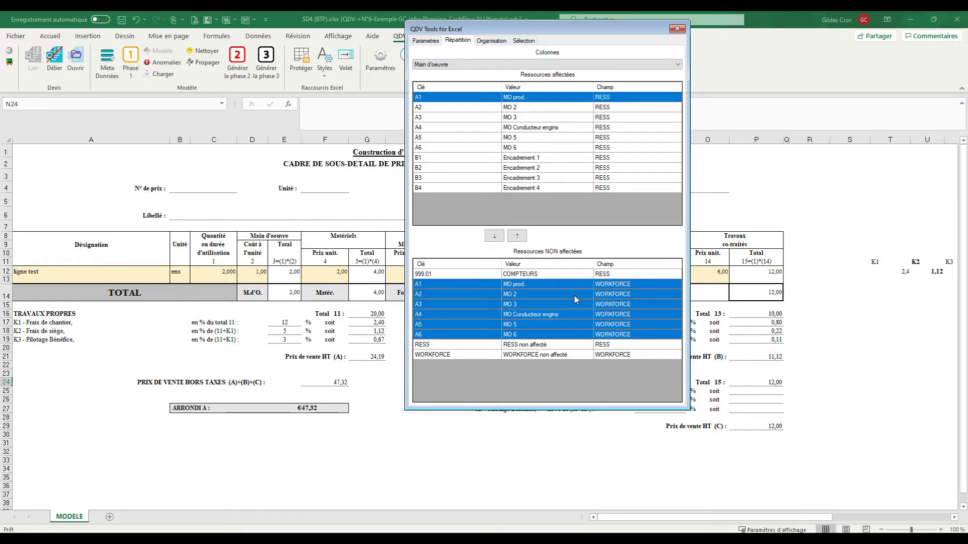
pyautogui.click(517, 235)
pyautogui.click(535, 295)
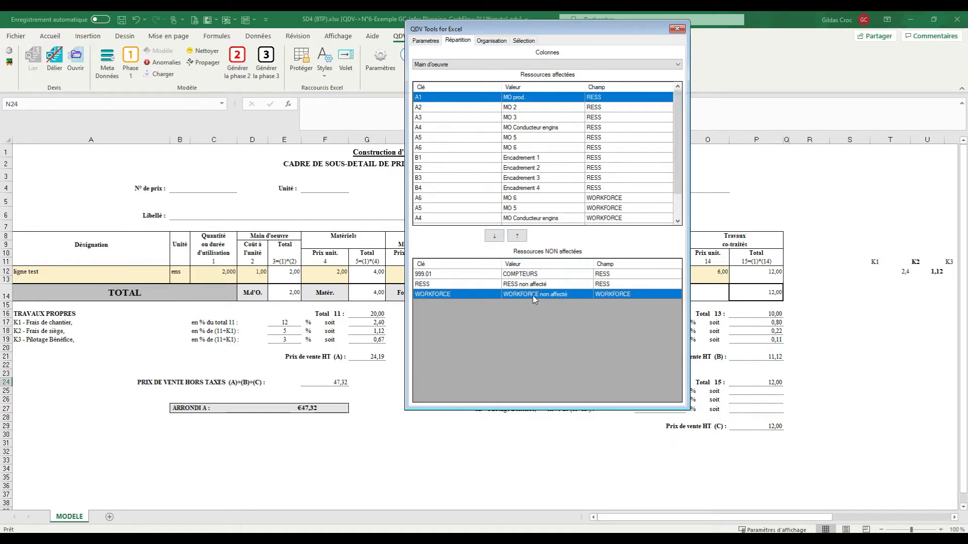
pyautogui.click(517, 235)
# - Assign the remaining 999.01 COMPTEURS and "RESS non affecté" resources to the "Divers" column
pyautogui.click(494, 65)
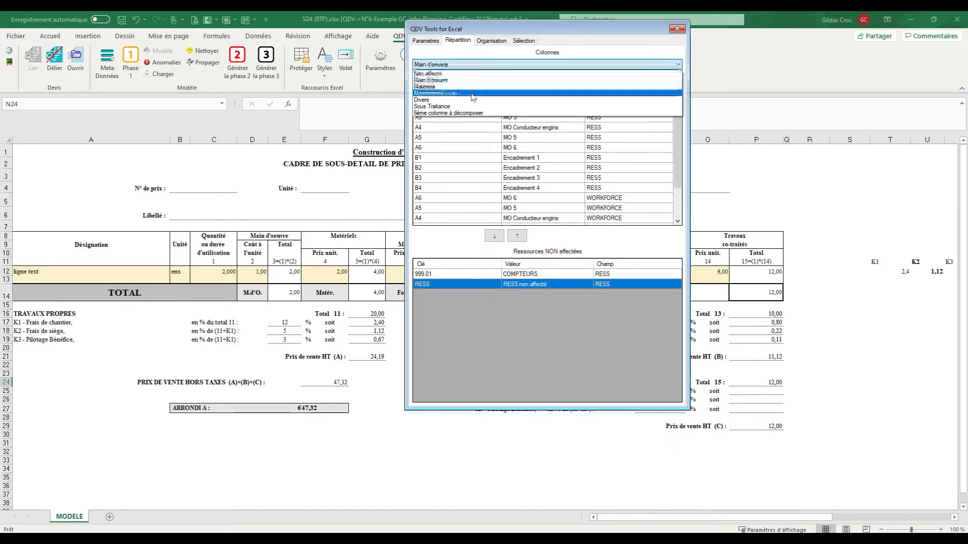
pyautogui.click(492, 80)
pyautogui.keyDown('shift'); pyautogui.click(542, 285); pyautogui.keyUp('shift')
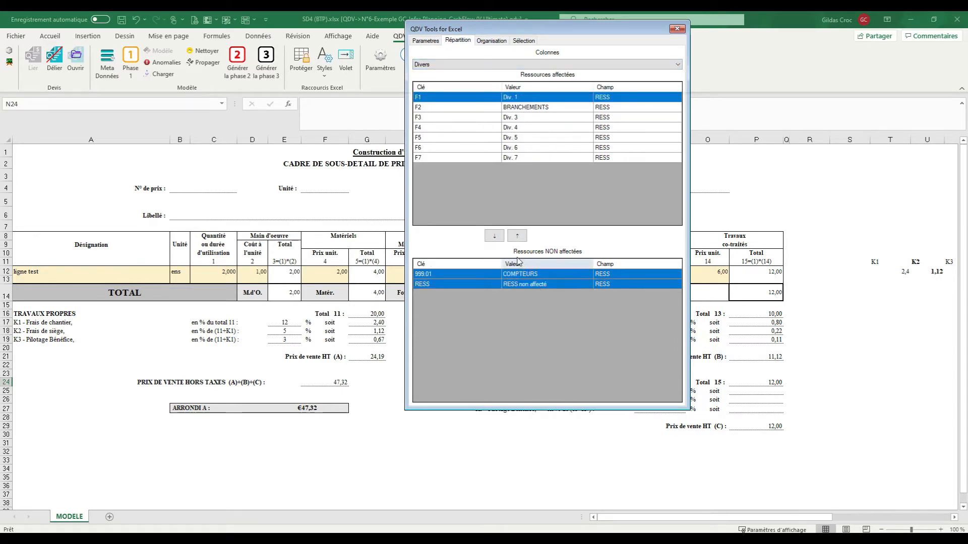
pyautogui.click(517, 235)
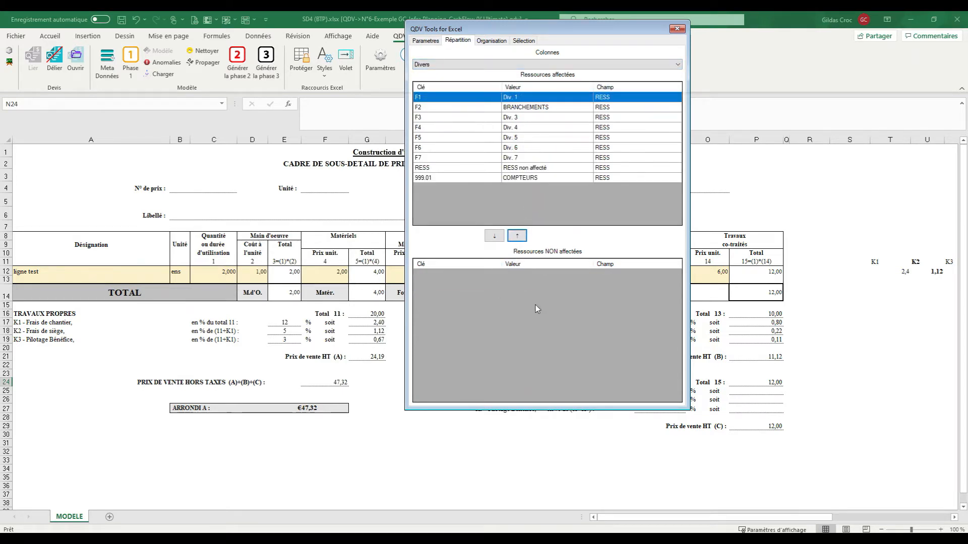
# - Check the "Non affecté" category for leftover resources and review the Organisation and Sélection settings
pyautogui.click(482, 67)
pyautogui.click(481, 71)
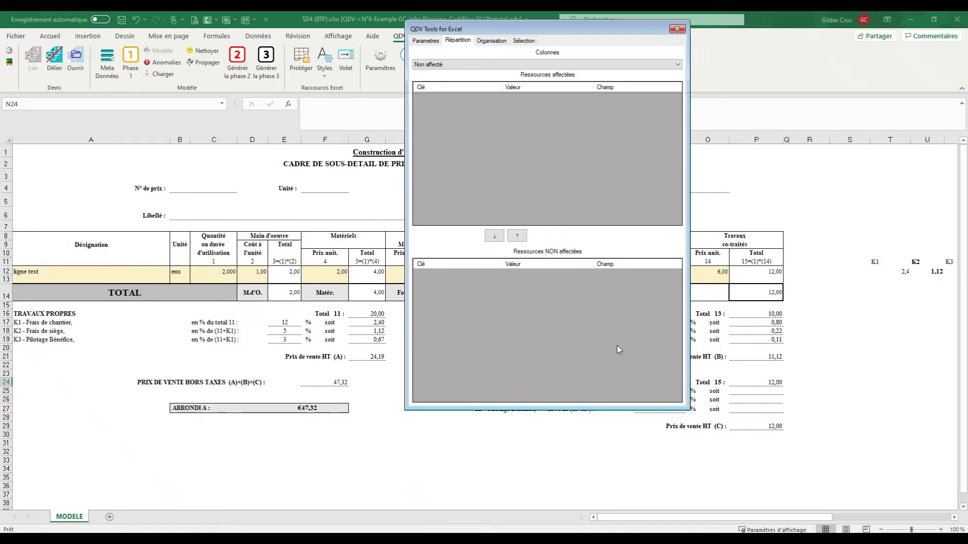
pyautogui.click(426, 41)
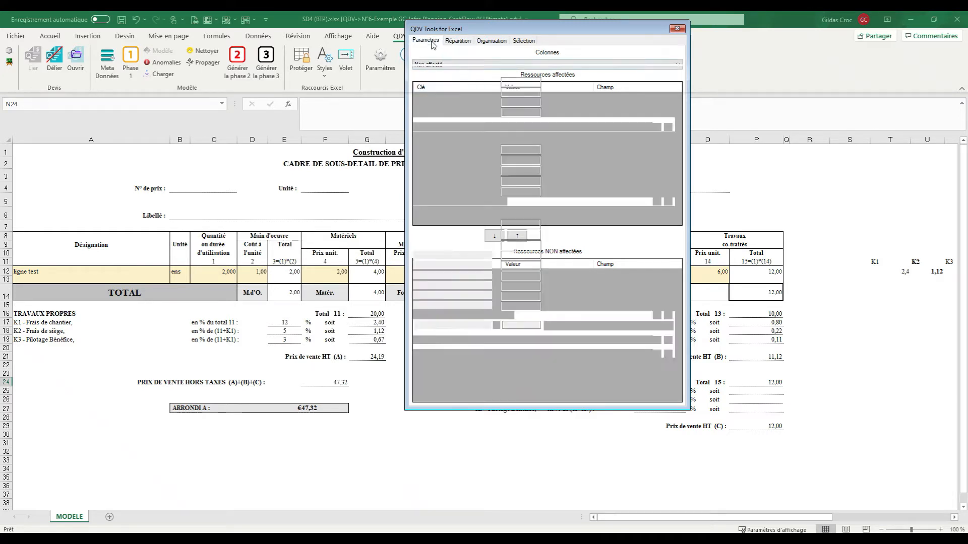
pyautogui.click(459, 41)
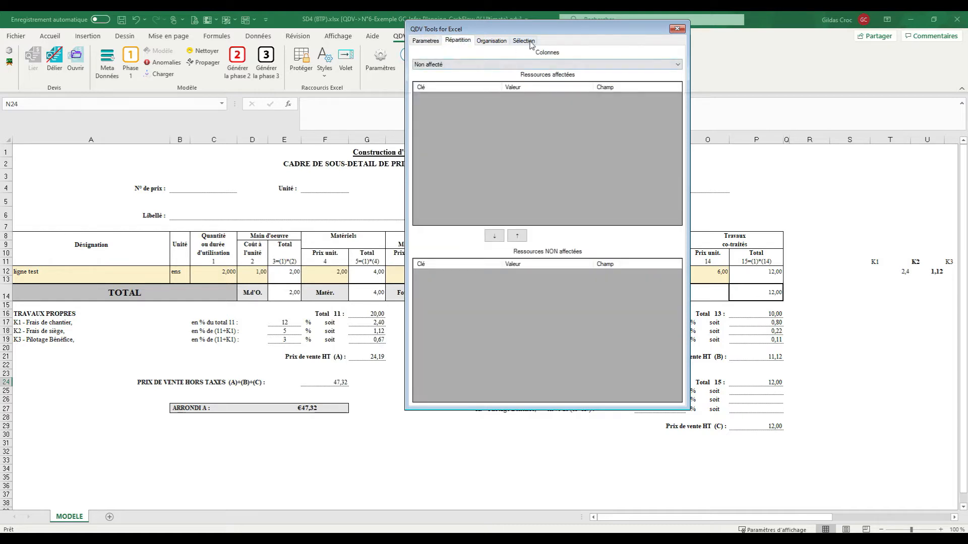
pyautogui.click(489, 42)
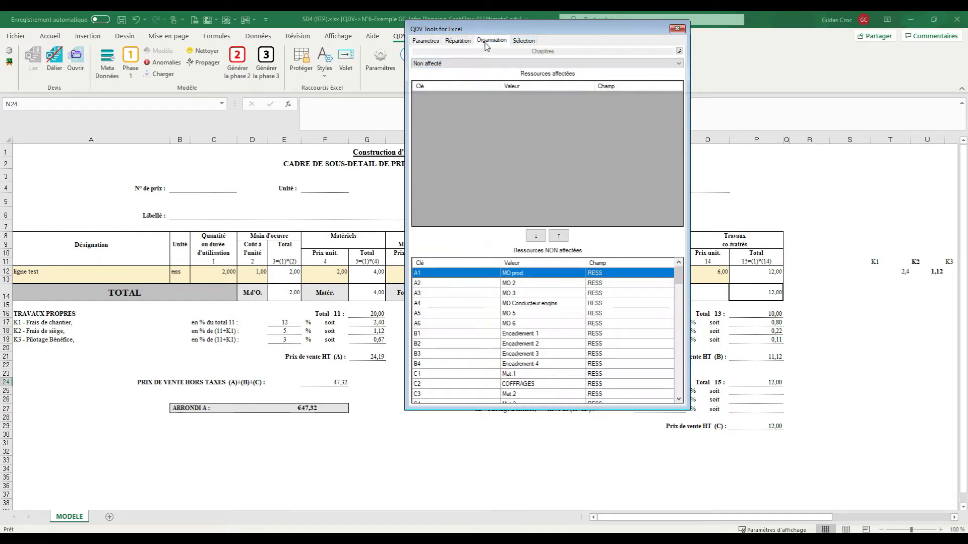
pyautogui.click(528, 41)
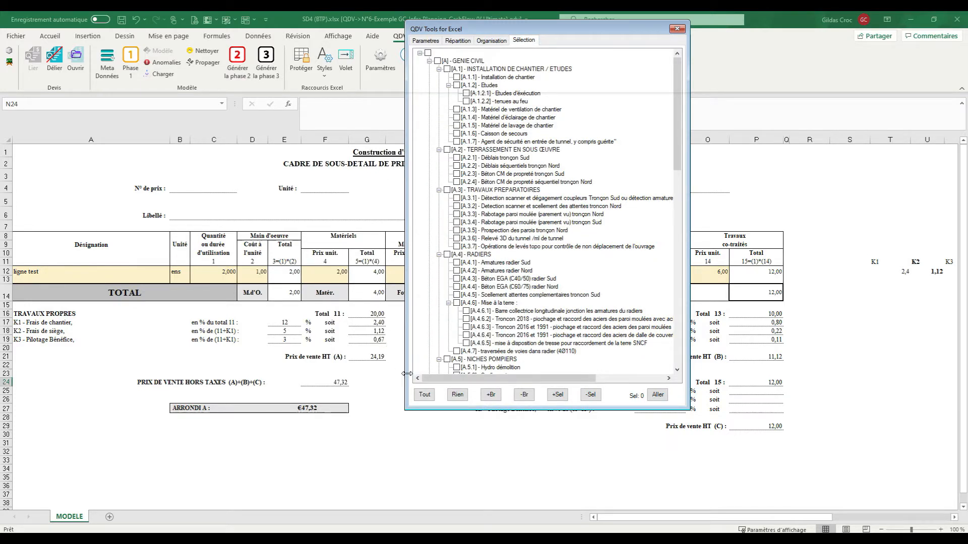
# - Try selecting all estimate items and then a few individual ones, clearing the selection each time
pyautogui.click(425, 395)
pyautogui.click(458, 395)
pyautogui.click(457, 77)
pyautogui.click(456, 166)
pyautogui.click(457, 278)
pyautogui.click(457, 395)
# - Select every item of the [A.1] INSTALLATION DE CHANTIER / ETUDES branch and save the template parameters
pyautogui.click(504, 70)
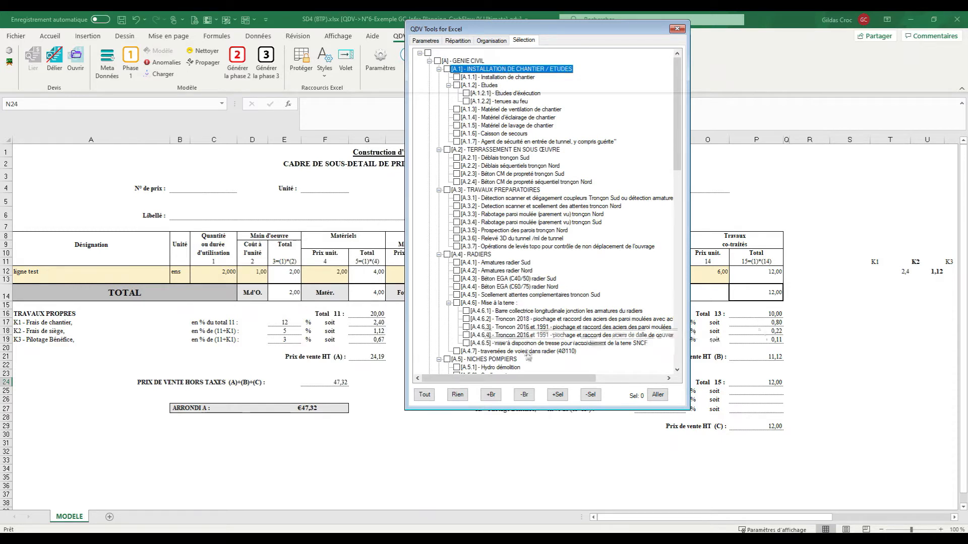
pyautogui.click(491, 396)
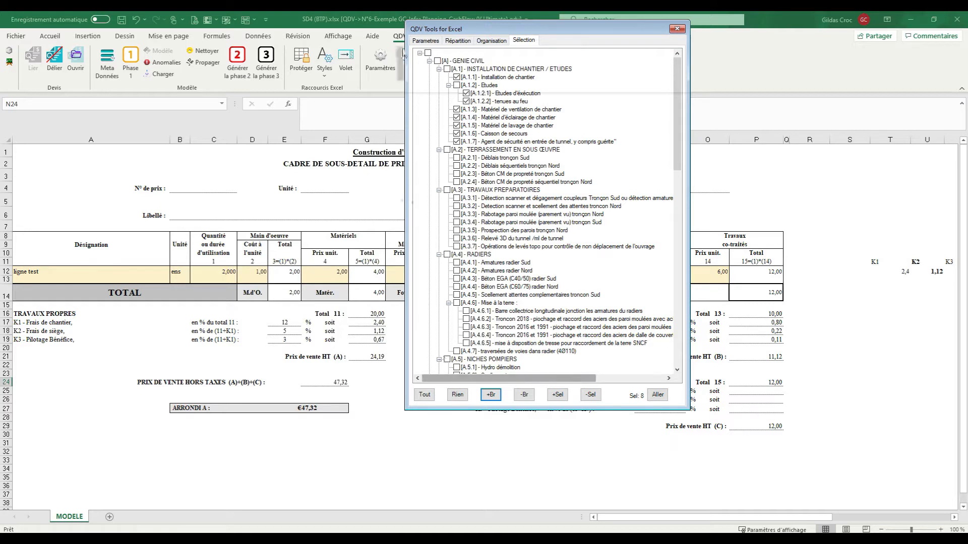
pyautogui.click(425, 40)
pyautogui.click(427, 56)
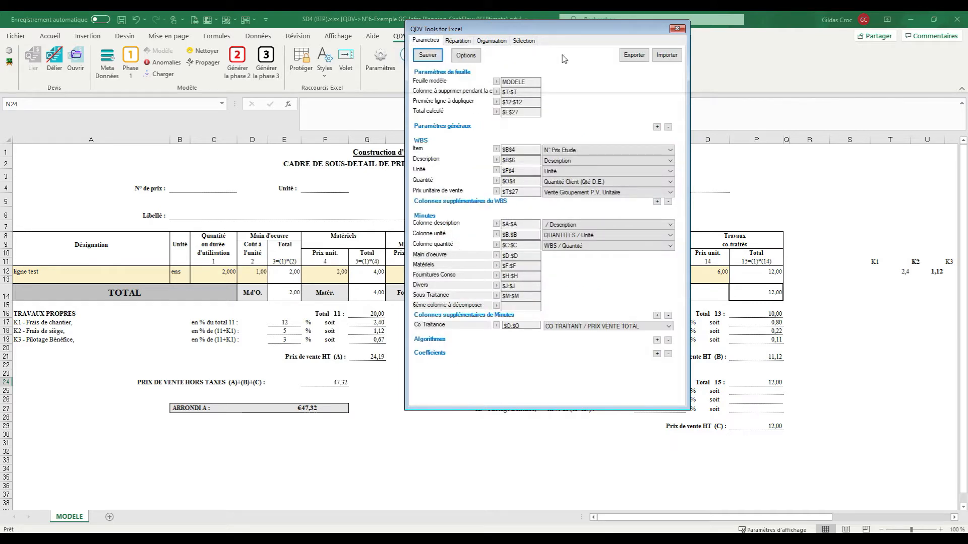
# - Close the QDV template settings and save the workbook
pyautogui.click(678, 29)
pyautogui.click(448, 190)
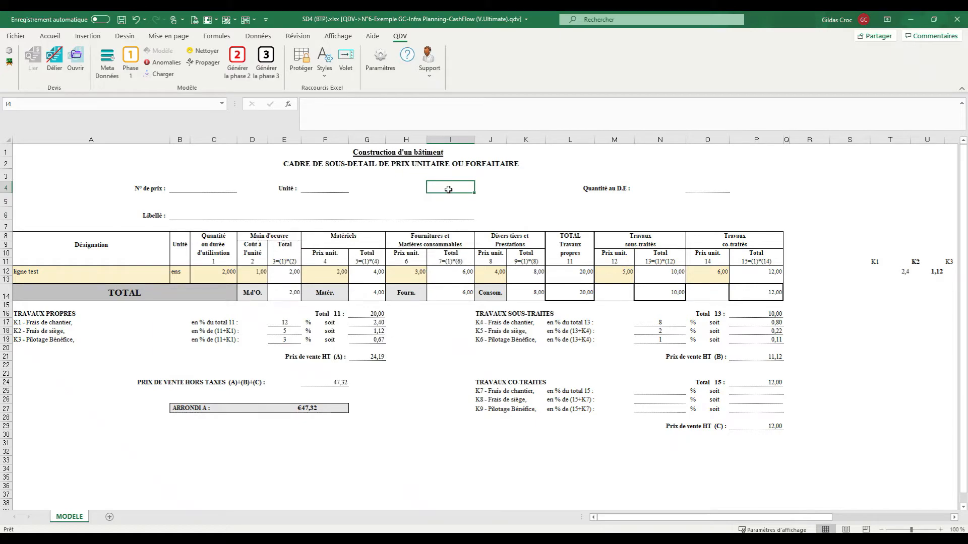
pyautogui.hotkey('ctrl', 's')
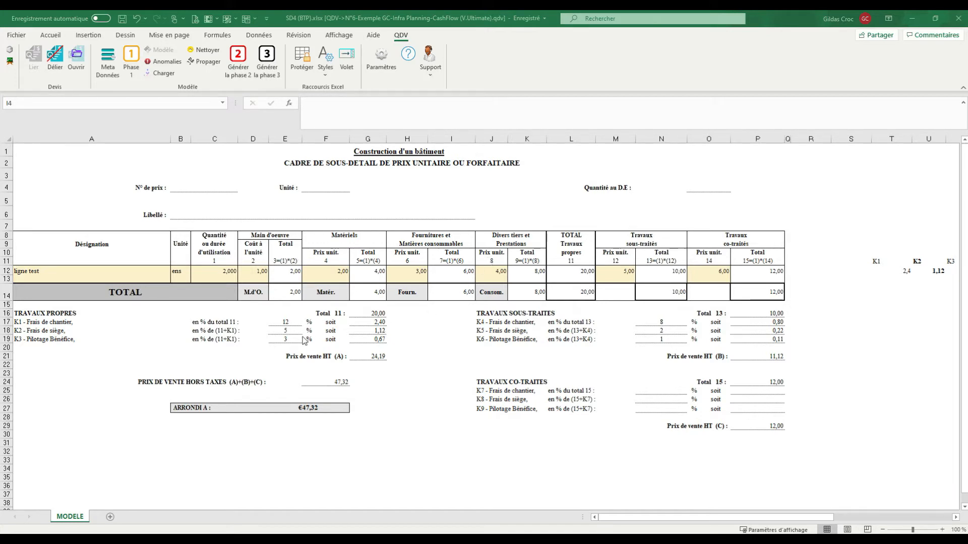
# - Review the overhead and profit percentages for TRAVAUX PROPRES and TRAVAUX SOUS-TRAITES on the MODELE sheet
pyautogui.click(288, 331)
pyautogui.click(287, 339)
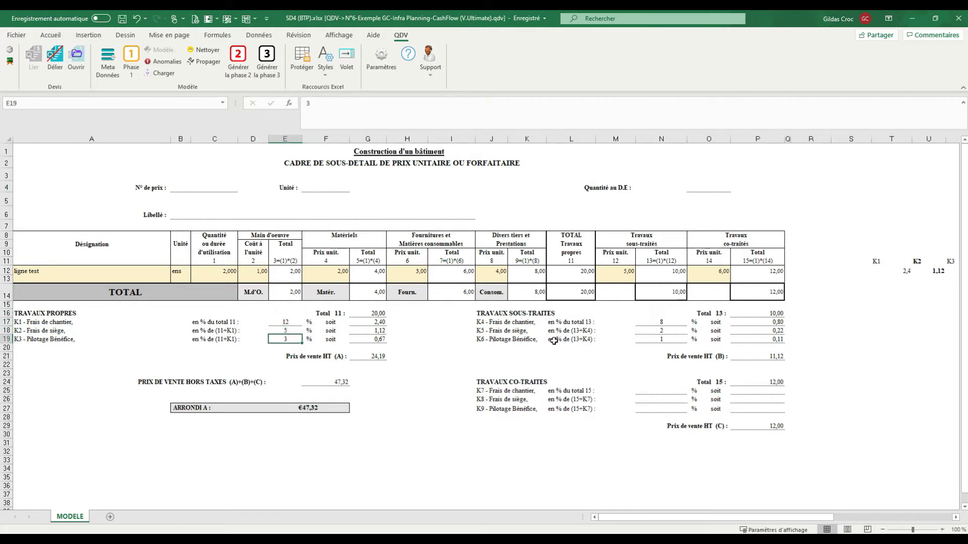
pyautogui.click(668, 323)
pyautogui.click(669, 340)
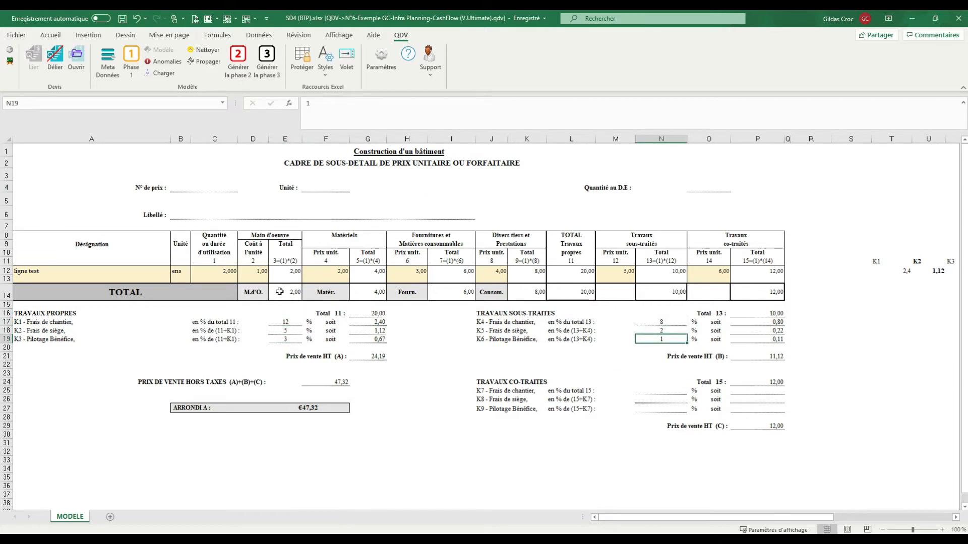
# - Clear the test designation, unit, quantity and labour unit cost in A12:D12, keeping the total formula in E12
pyautogui.moveTo(119, 271); pyautogui.dragTo(245, 275)
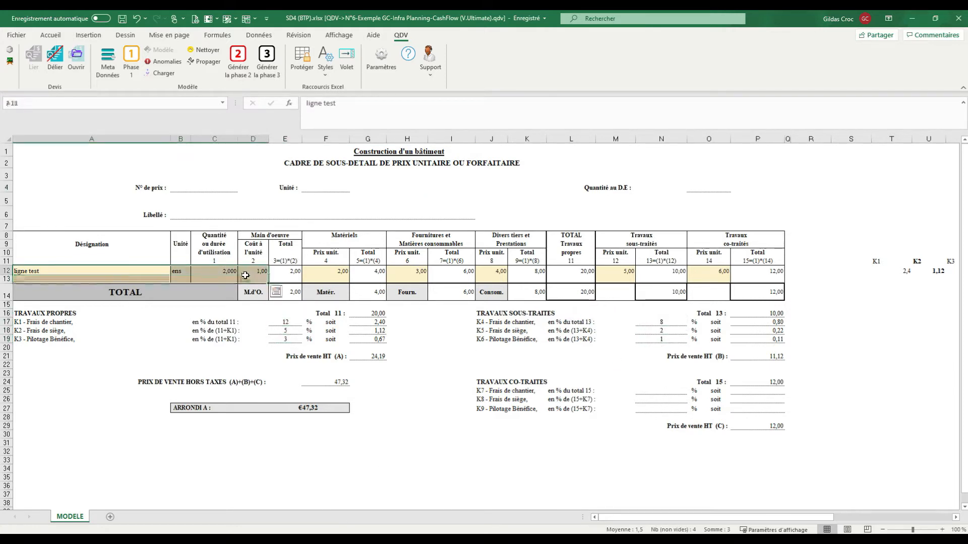
pyautogui.press('Delete')
pyautogui.click(249, 271)
pyautogui.doubleClick(287, 272)
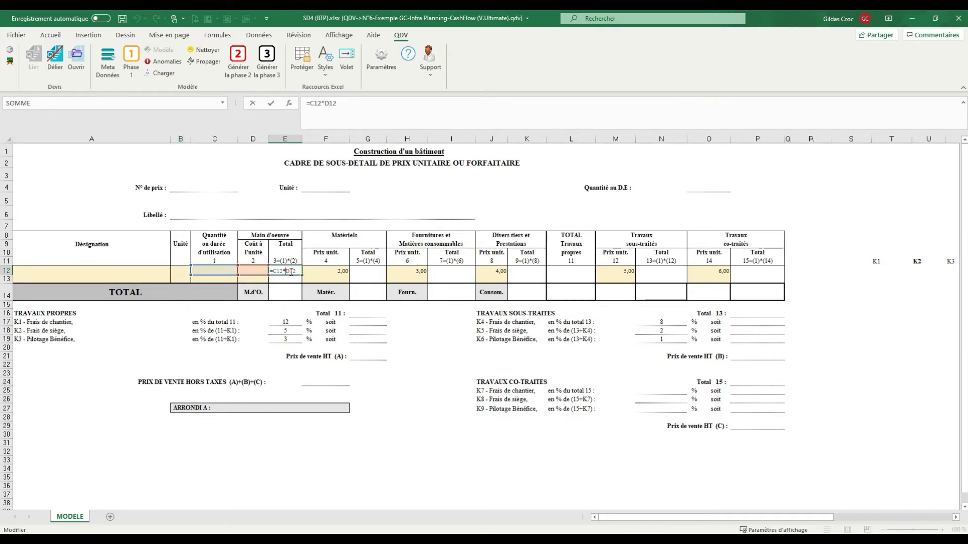
pyautogui.press('Escape')
# - Clear the test unit prices in row 12 for equipment, supplies, miscellaneous, subcontracted and co-contracted works
pyautogui.click(339, 271)
pyautogui.press('Delete')
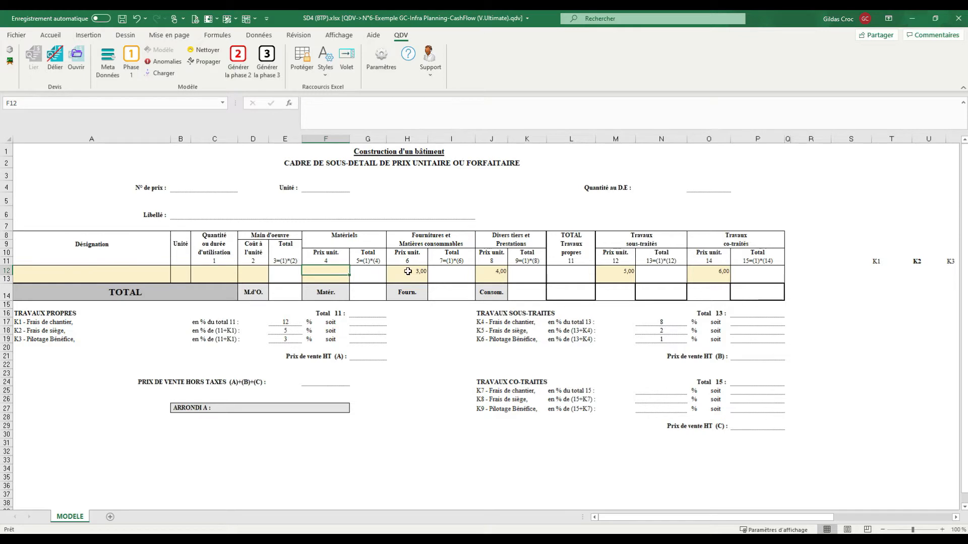
pyautogui.click(402, 273)
pyautogui.press('Delete')
pyautogui.click(492, 273)
pyautogui.press('Delete')
pyautogui.click(615, 271)
pyautogui.press('Delete')
pyautogui.click(727, 271)
pyautogui.press('Delete')
# - Save the cleaned workbook and run Phase 1 to generate the breakdown sheets for the selected items
pyautogui.click(615, 271)
pyautogui.click(173, 273)
pyautogui.click(122, 19)
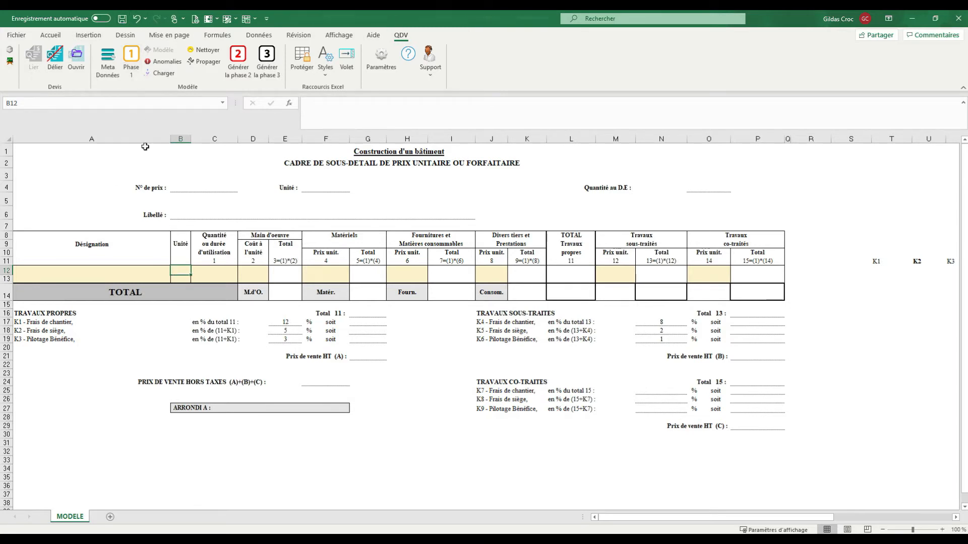
pyautogui.click(131, 63)
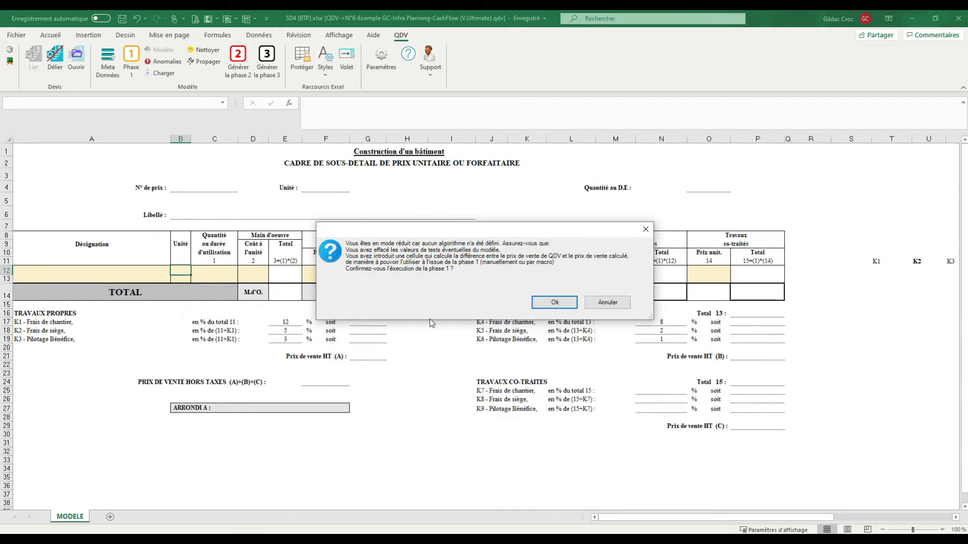
pyautogui.click(558, 308)
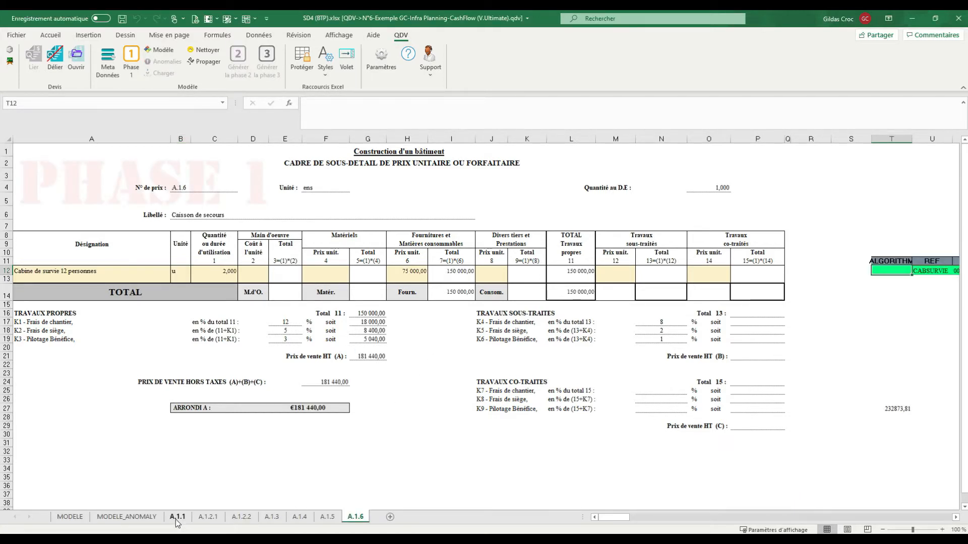
# - Look through the generated breakdown sheets from A.1.1 to A.1.6 and return to A.1.1
pyautogui.click(176, 517)
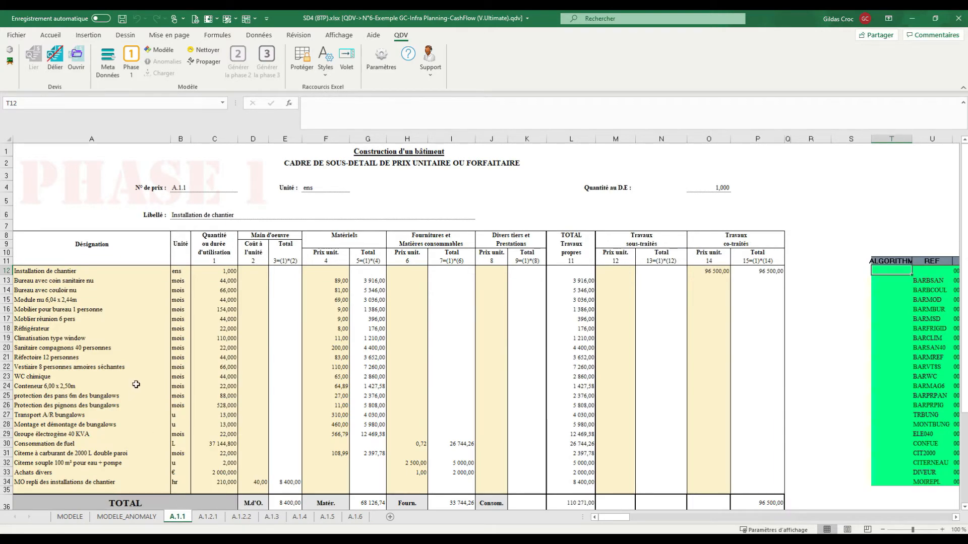
pyautogui.click(208, 516)
pyautogui.click(241, 517)
pyautogui.click(271, 517)
pyautogui.click(299, 516)
pyautogui.click(327, 517)
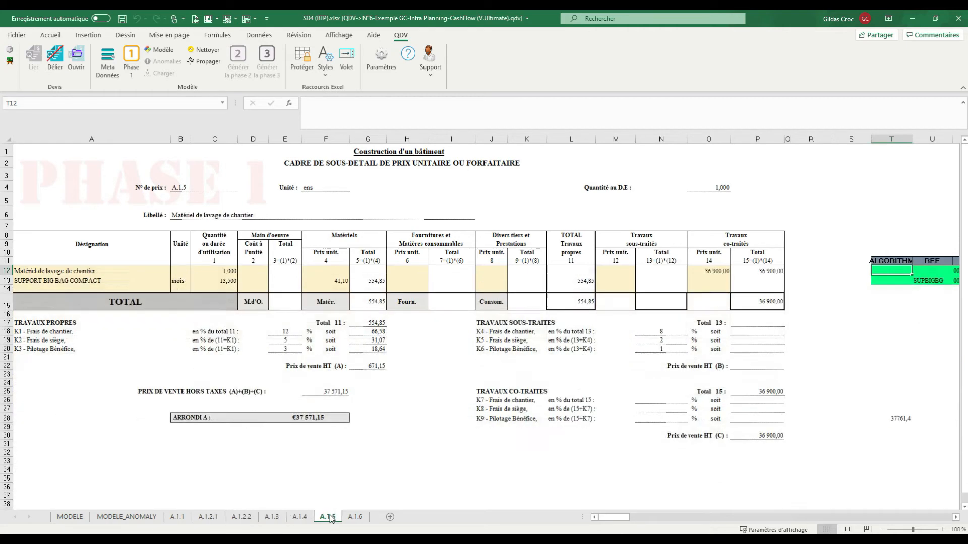
pyautogui.click(359, 518)
pyautogui.click(182, 518)
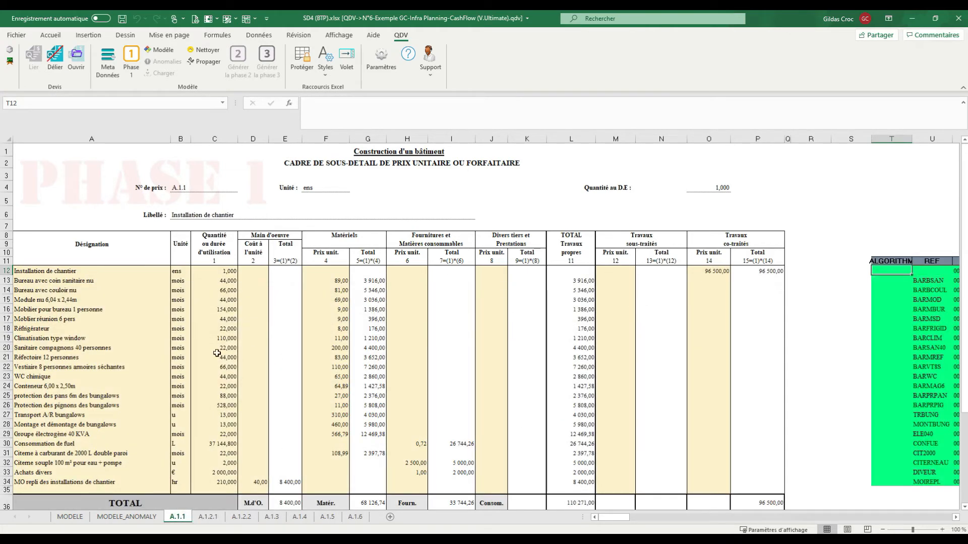
# - Go to the breakdown sheet of [A.1.6] Caisson de secours from the QDV item selection tree and close the settings
pyautogui.click(207, 340)
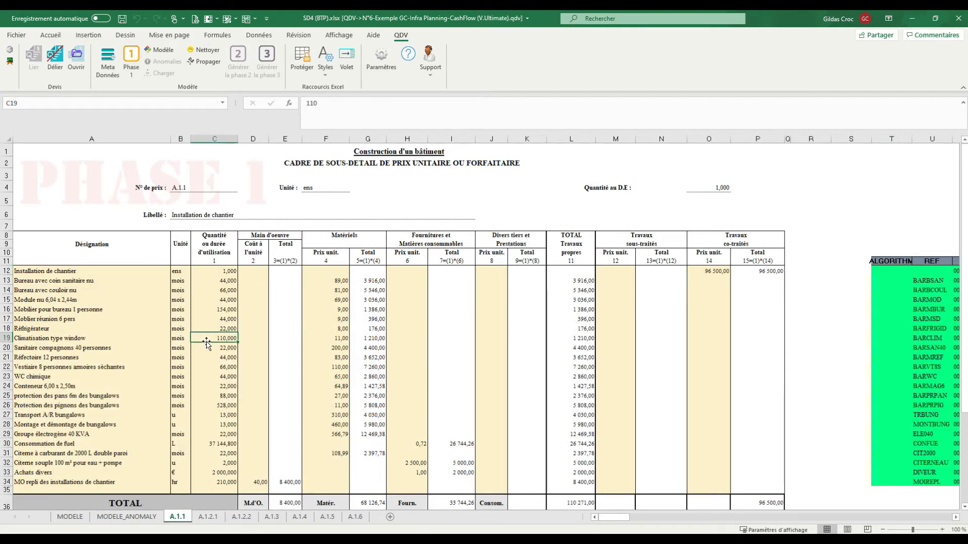
pyautogui.click(345, 65)
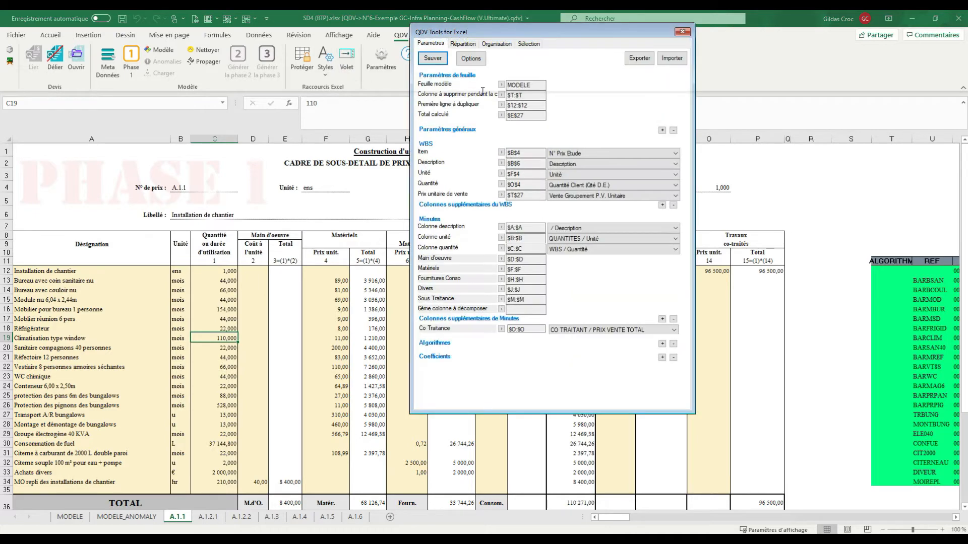
pyautogui.click(529, 43)
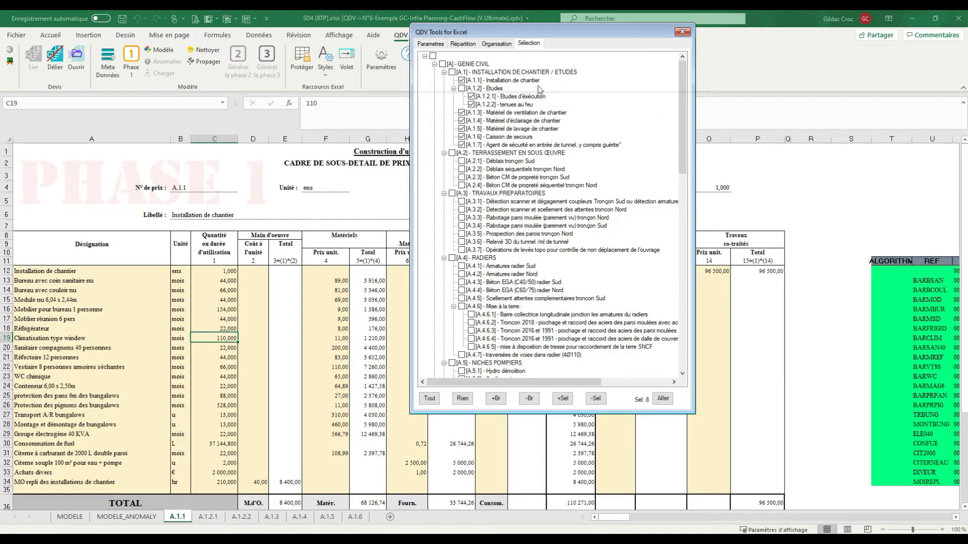
pyautogui.moveTo(487, 32); pyautogui.dragTo(472, 90)
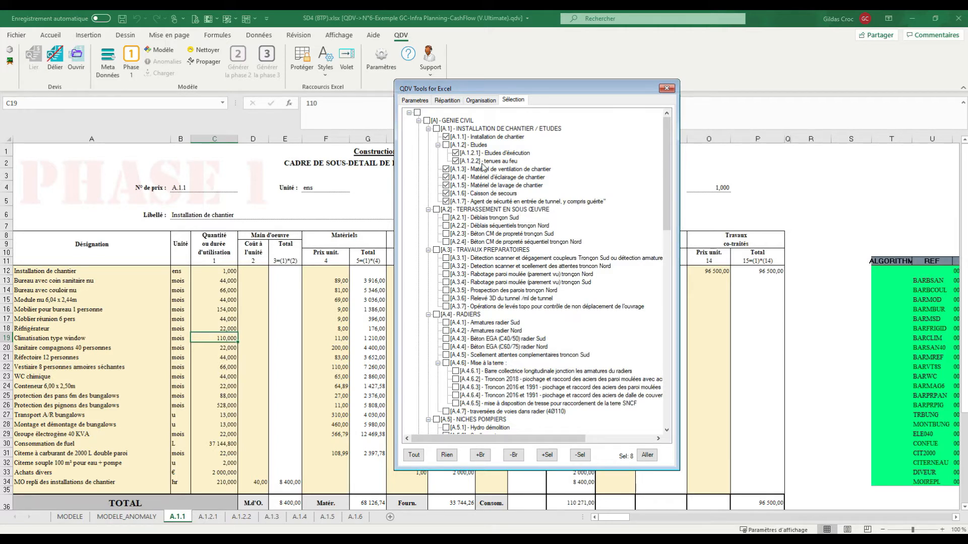
pyautogui.click(482, 193)
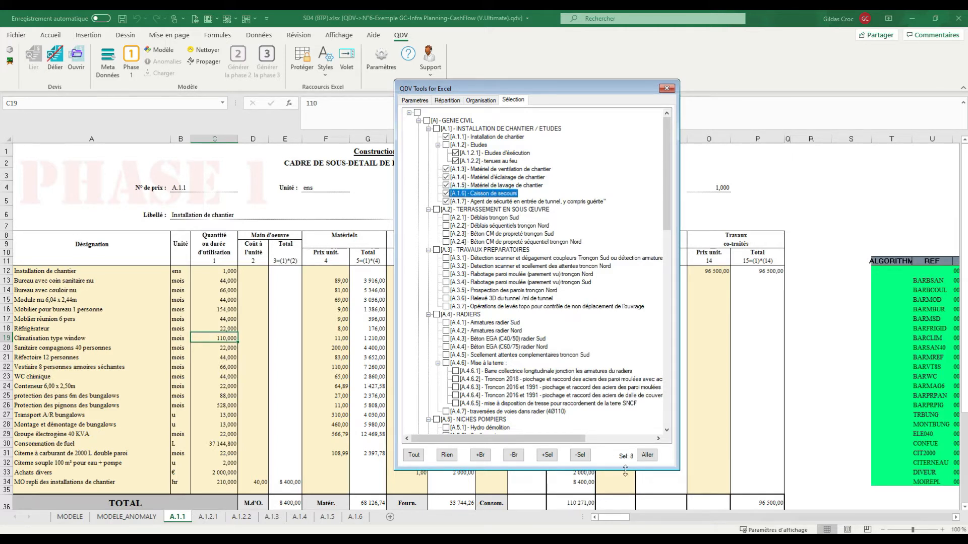
pyautogui.click(647, 456)
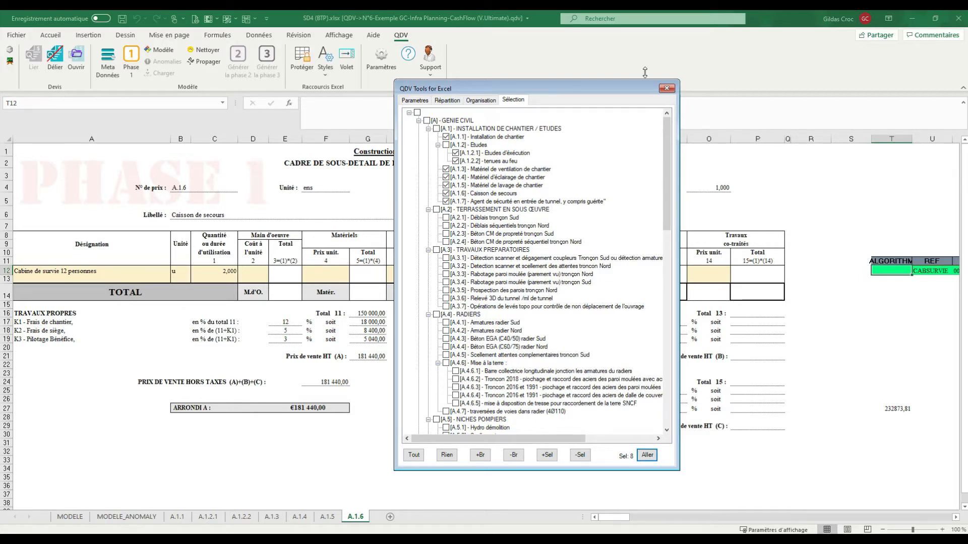
pyautogui.click(667, 88)
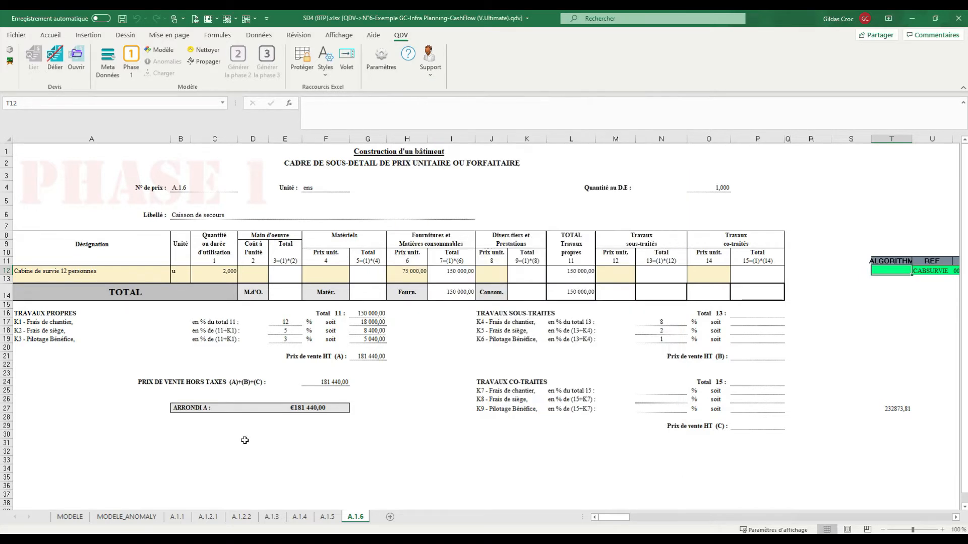
# - Examine the A.1.1 Installation de chantier sheet: resource lines, quantities, equipment unit prices, totals and co-contracted price
pyautogui.click(178, 517)
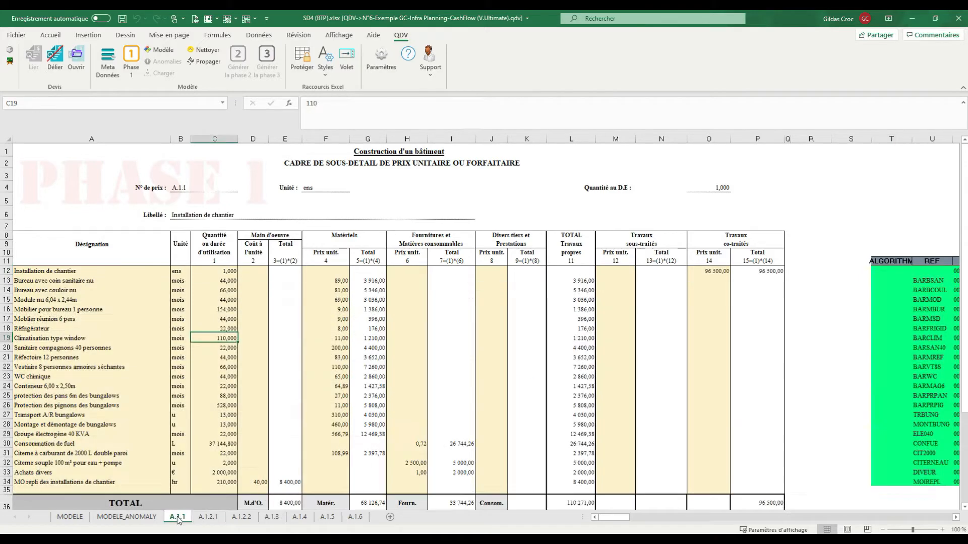
pyautogui.click(125, 326)
pyautogui.scroll(-3, 125, 325)
pyautogui.scroll(1, 125, 325)
pyautogui.moveTo(323, 235); pyautogui.dragTo(335, 368)
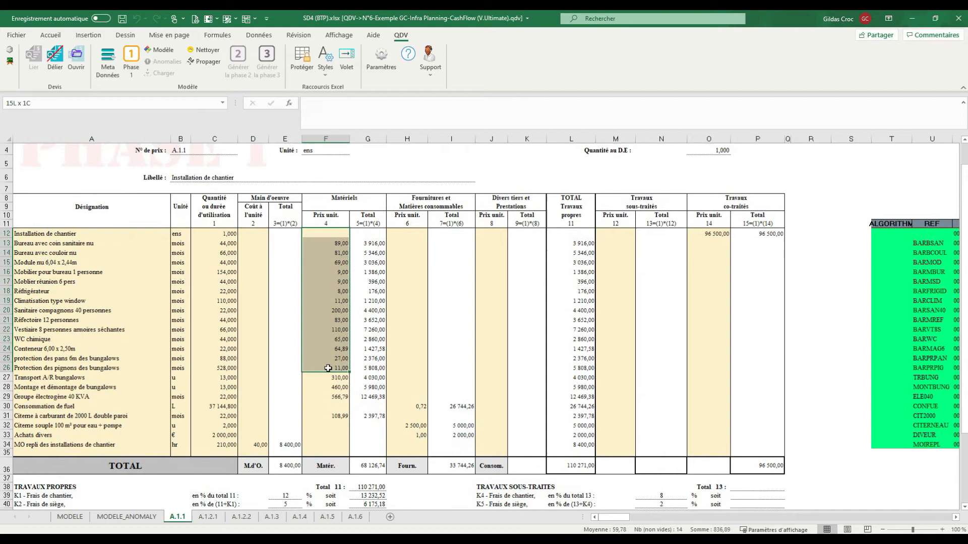
pyautogui.click(235, 273)
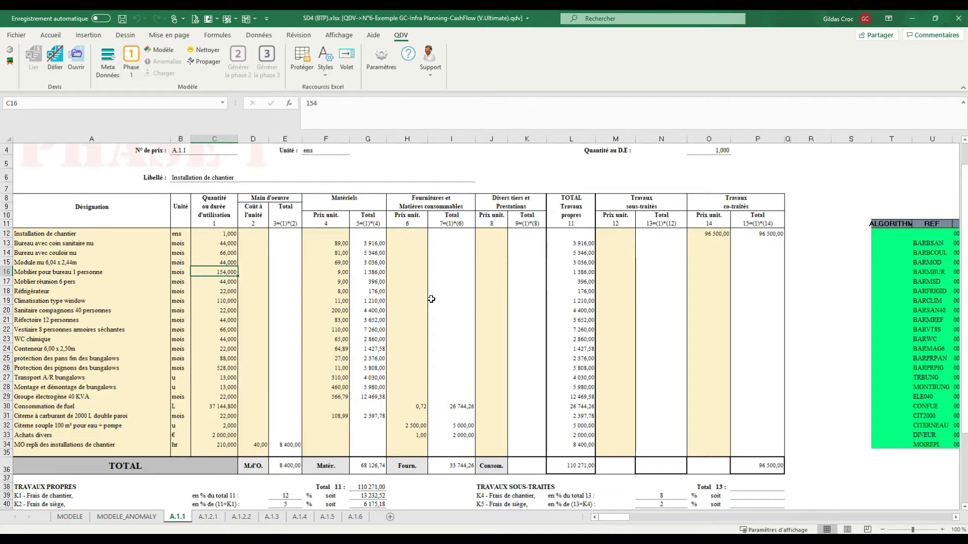
pyautogui.scroll(-3, 439, 307)
pyautogui.scroll(2, 437, 311)
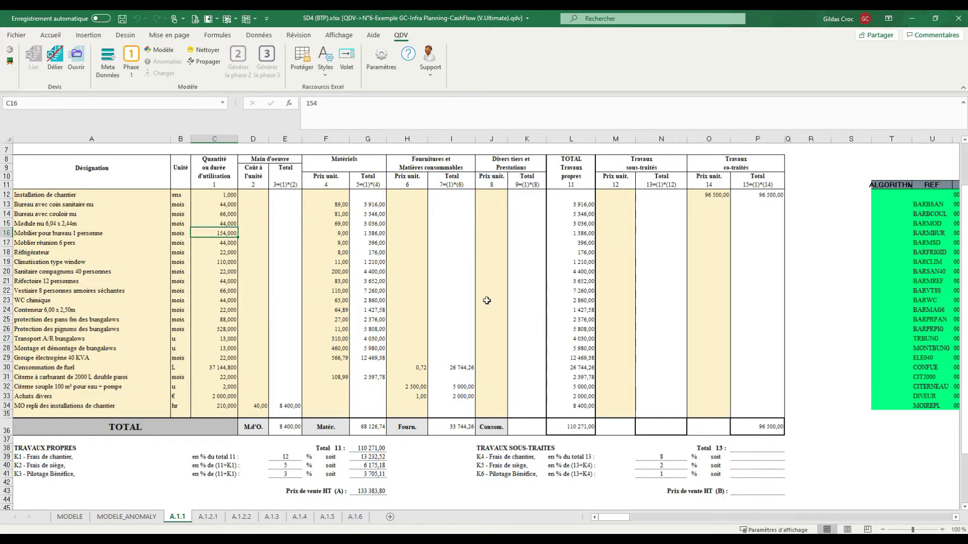
pyautogui.click(708, 197)
pyautogui.click(319, 282)
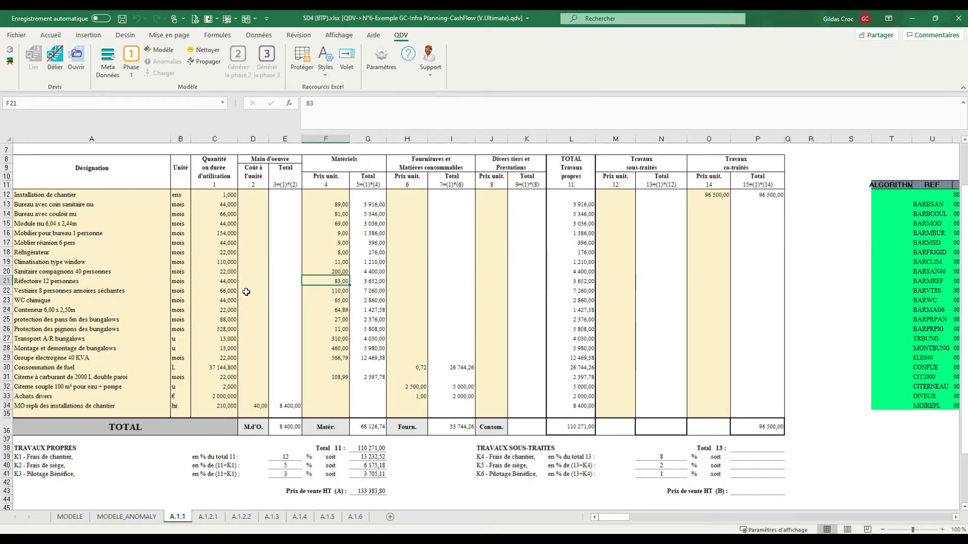
pyautogui.click(258, 213)
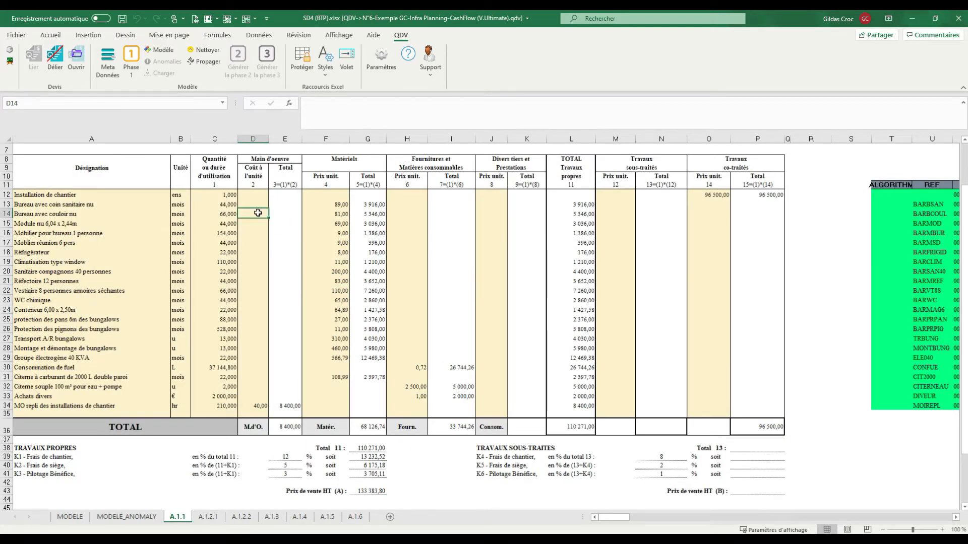
# - Open the linked estimate in QDV and place its window beside the A.1.1 sheet with the RESSOURCES columns in view
pyautogui.click(77, 59)
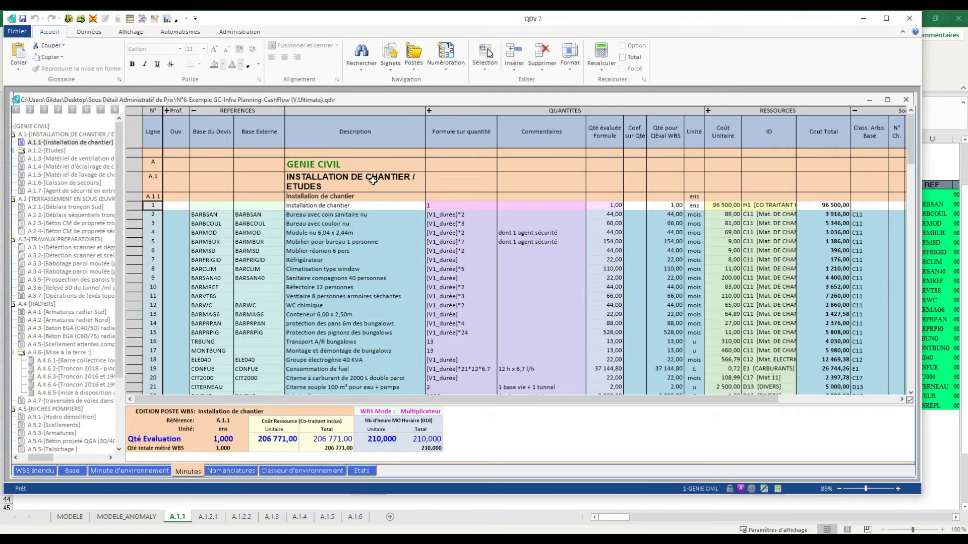
pyautogui.click(887, 100)
pyautogui.moveTo(785, 23); pyautogui.dragTo(706, 86)
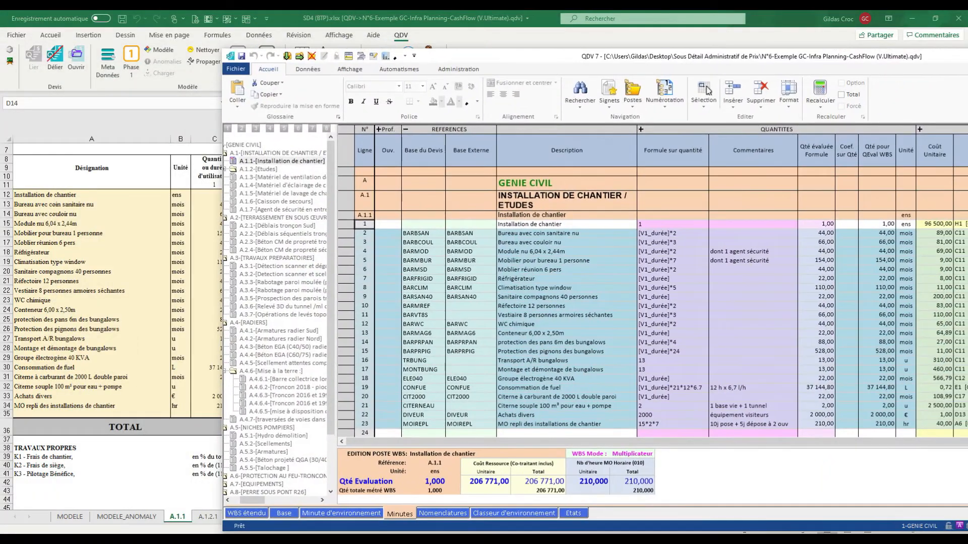
pyautogui.moveTo(967, 531); pyautogui.dragTo(895, 468)
pyautogui.moveTo(711, 379); pyautogui.dragTo(810, 381)
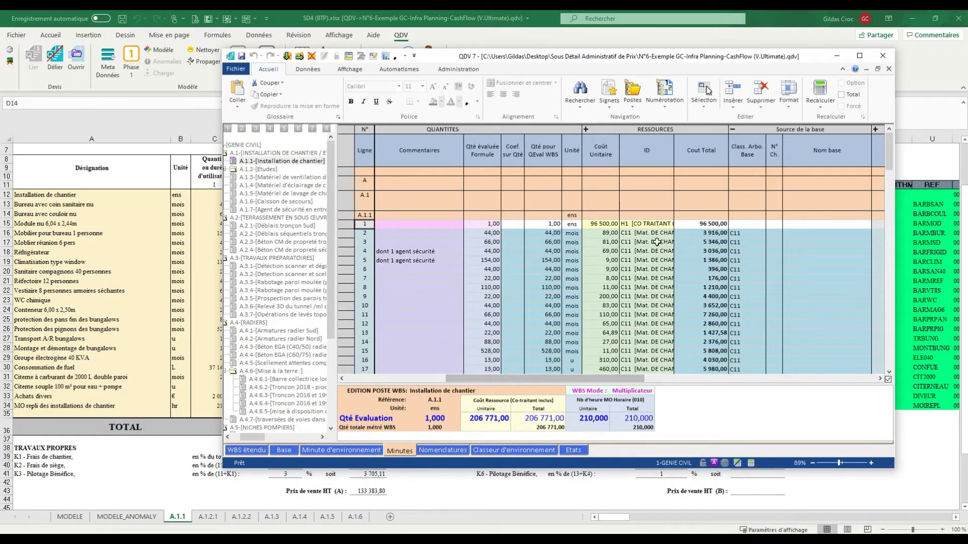
pyautogui.moveTo(561, 57); pyautogui.dragTo(720, 59)
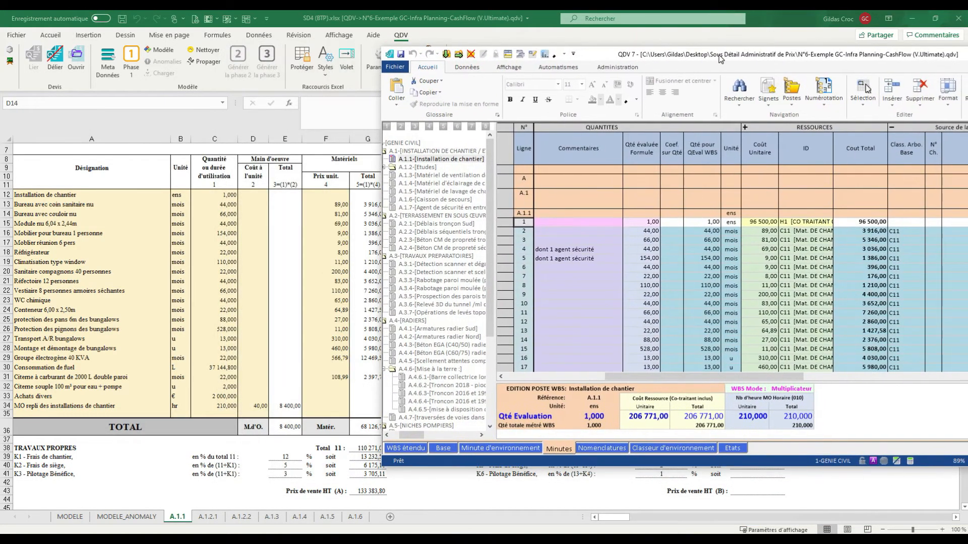
# - Compare the estimate's equipment and co-contractor unit costs with the unit prices on the A.1.1 sheet
pyautogui.moveTo(766, 231); pyautogui.dragTo(748, 321)
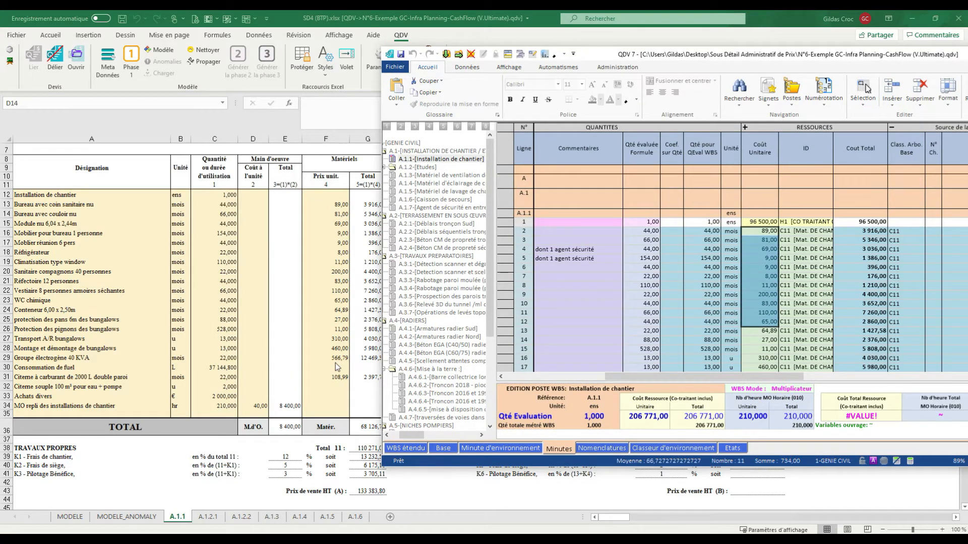
pyautogui.click(761, 222)
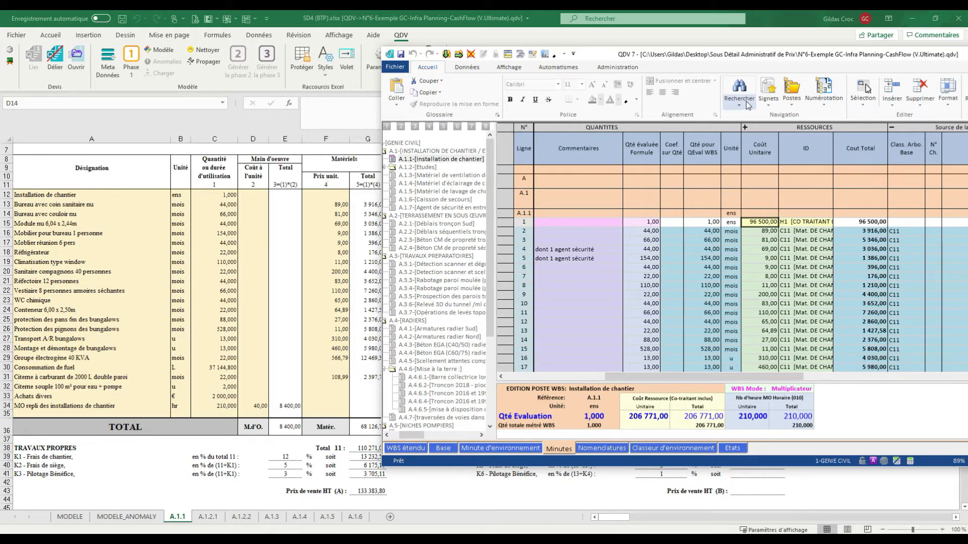
pyautogui.moveTo(799, 51); pyautogui.dragTo(288, 57)
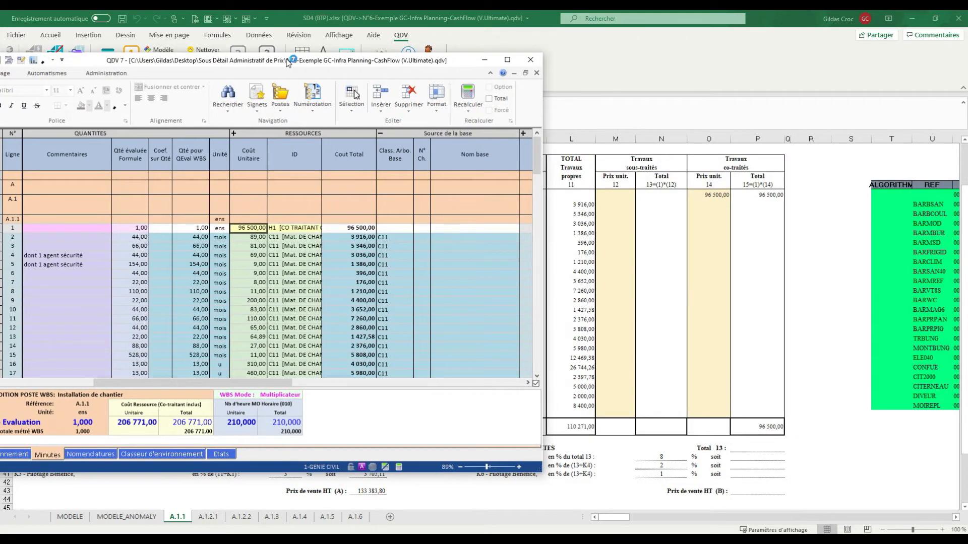
pyautogui.moveTo(422, 65); pyautogui.dragTo(965, 78)
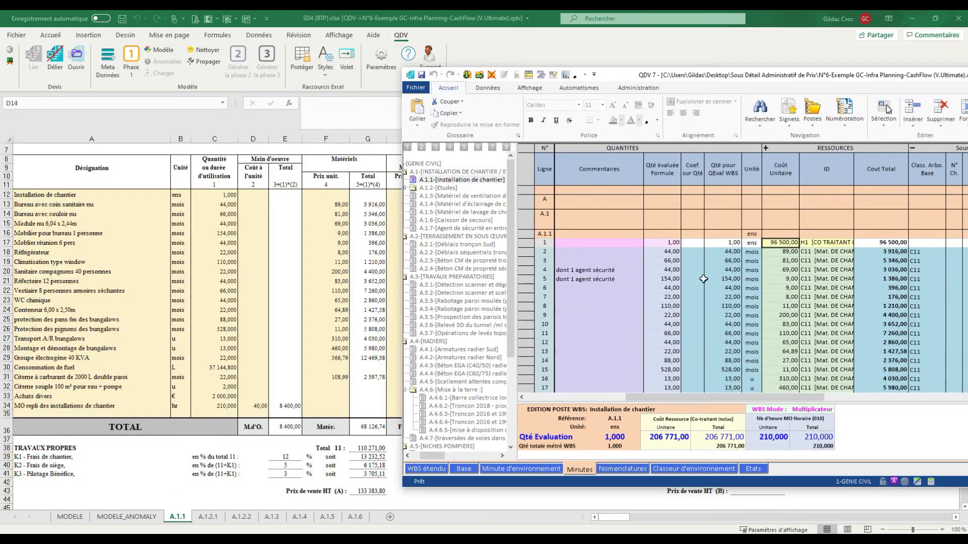
# - Compare the estimate's evaluated quantities and its last resource lines with those on the A.1.1 sheet
pyautogui.moveTo(665, 243); pyautogui.dragTo(668, 352)
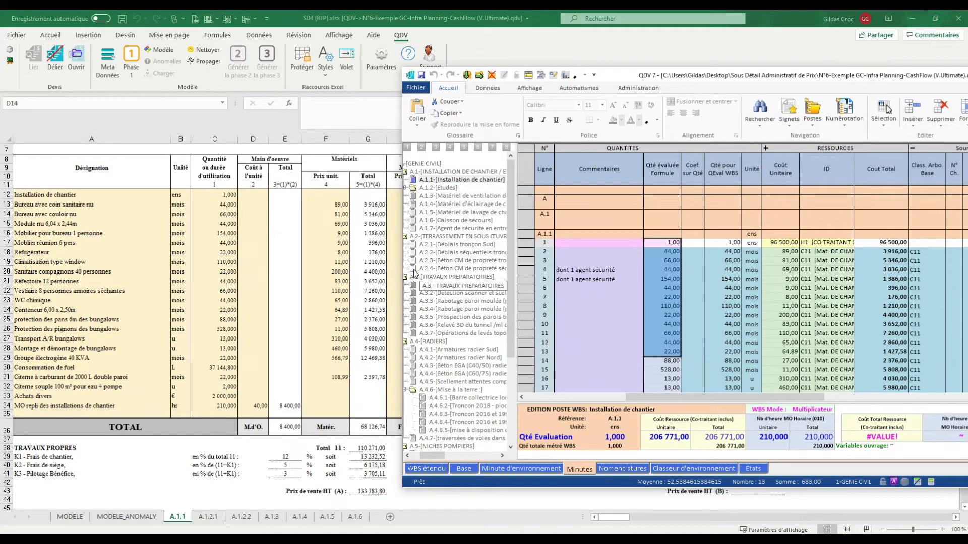
pyautogui.moveTo(615, 80); pyautogui.dragTo(728, 99)
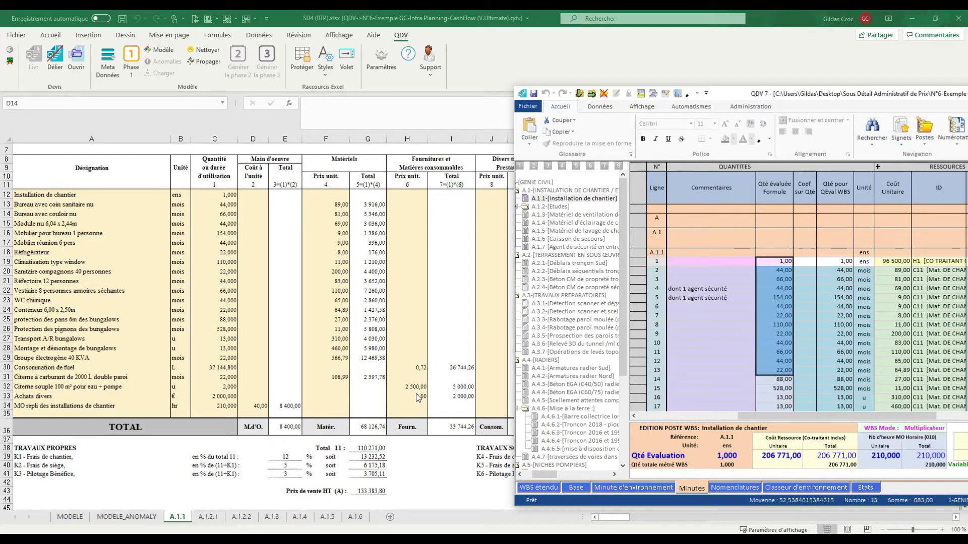
pyautogui.moveTo(779, 100); pyautogui.dragTo(692, 56)
pyautogui.click(806, 271)
pyautogui.scroll(-3, 809, 286)
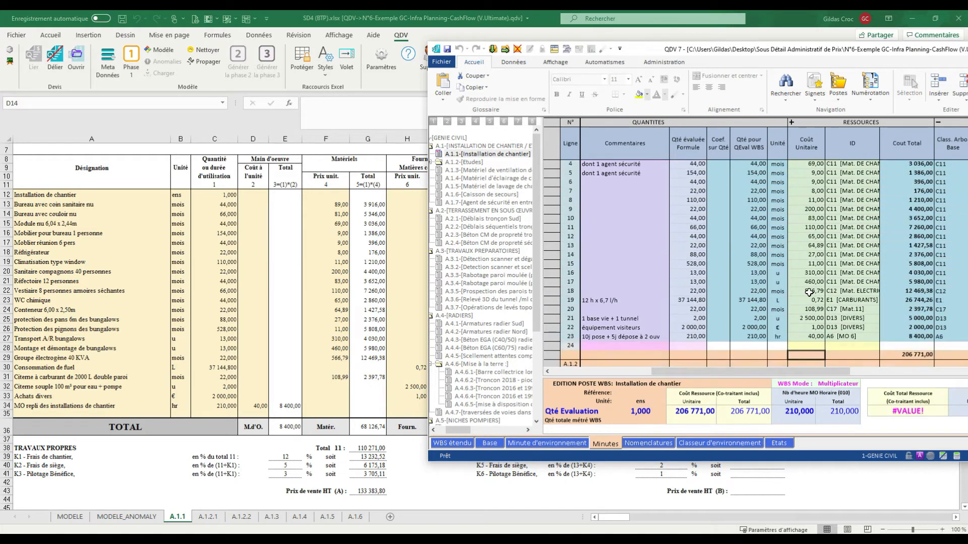
# - Compare the estimate's fuel, flexible tank and miscellaneous purchase unit costs with the supplies prices on the A.1.1 sheet
pyautogui.click(813, 293)
pyautogui.click(813, 300)
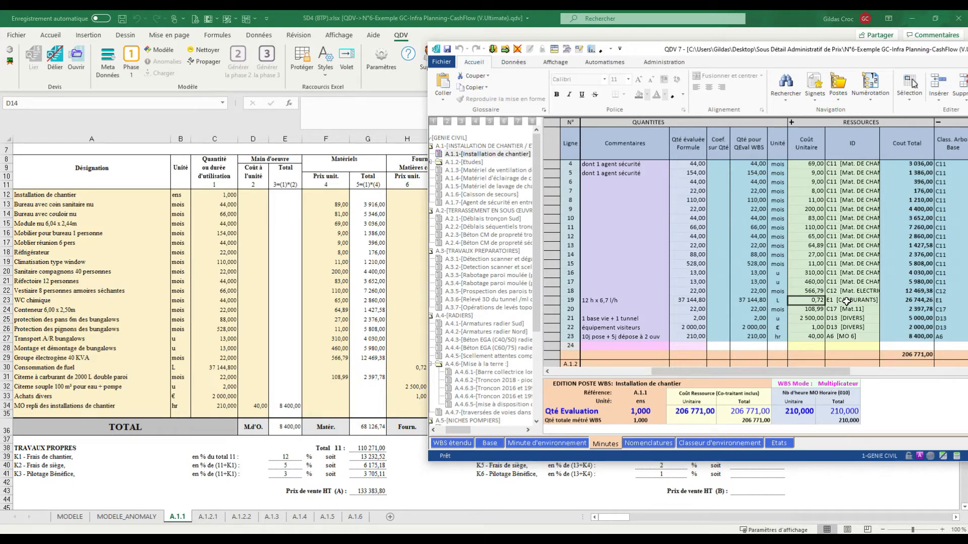
pyautogui.click(807, 319)
pyautogui.click(808, 327)
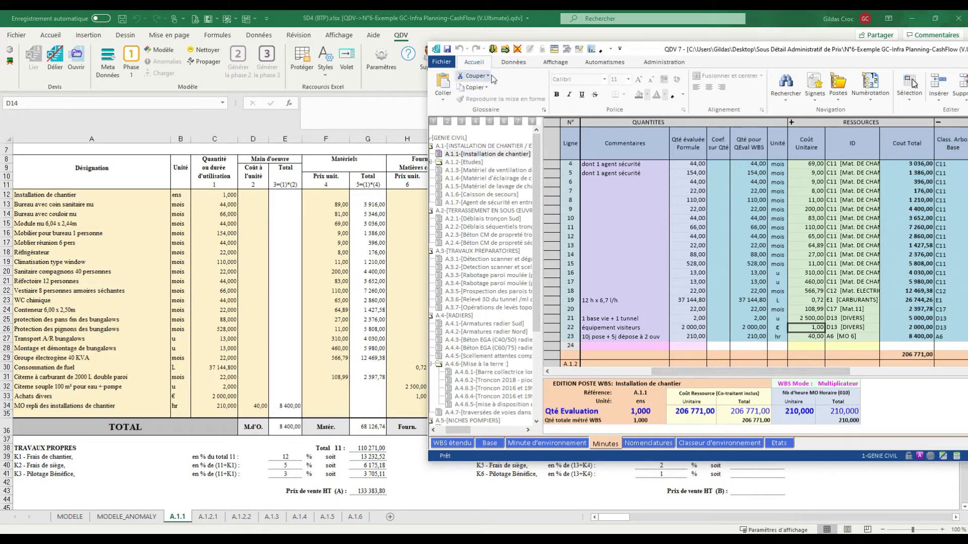
pyautogui.moveTo(617, 44); pyautogui.dragTo(664, 45)
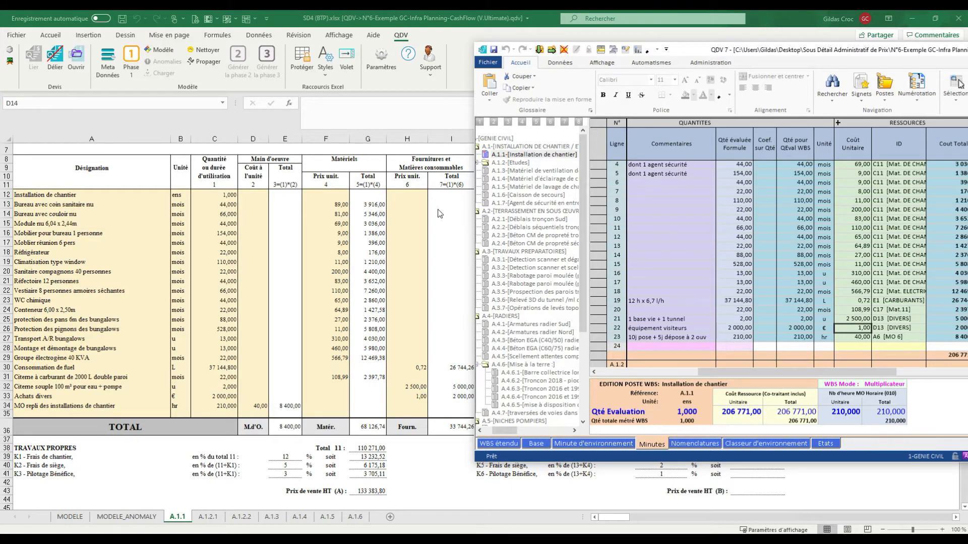
pyautogui.moveTo(900, 51); pyautogui.dragTo(589, 44)
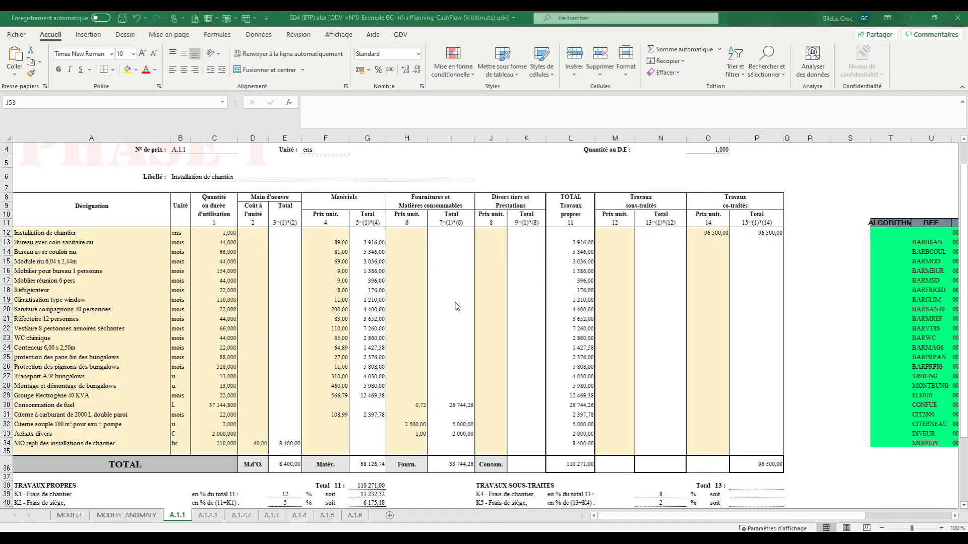
# - Examine the rounded selling price formula on the A.1.1 sheet and compare its result with the reference price in T49
pyautogui.scroll(-2, 456, 306)
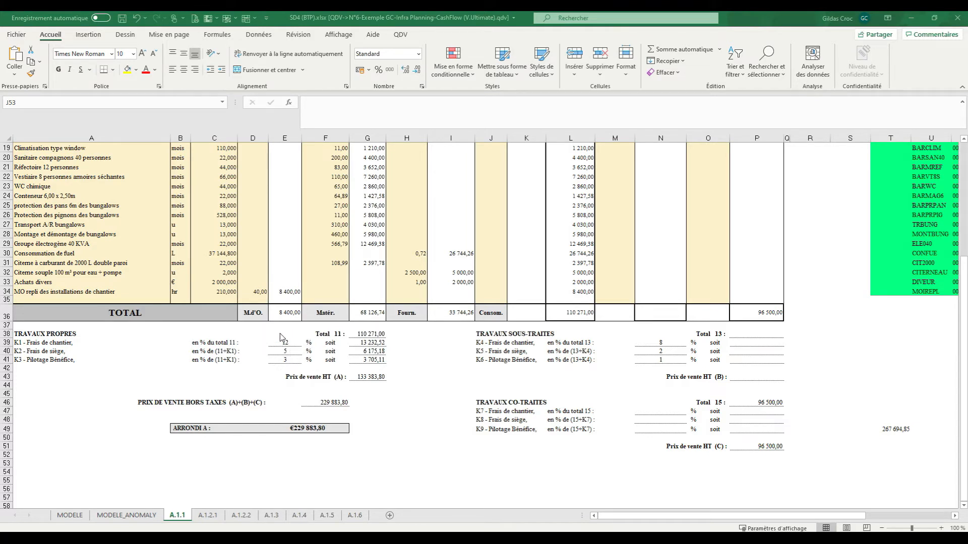
pyautogui.click(313, 428)
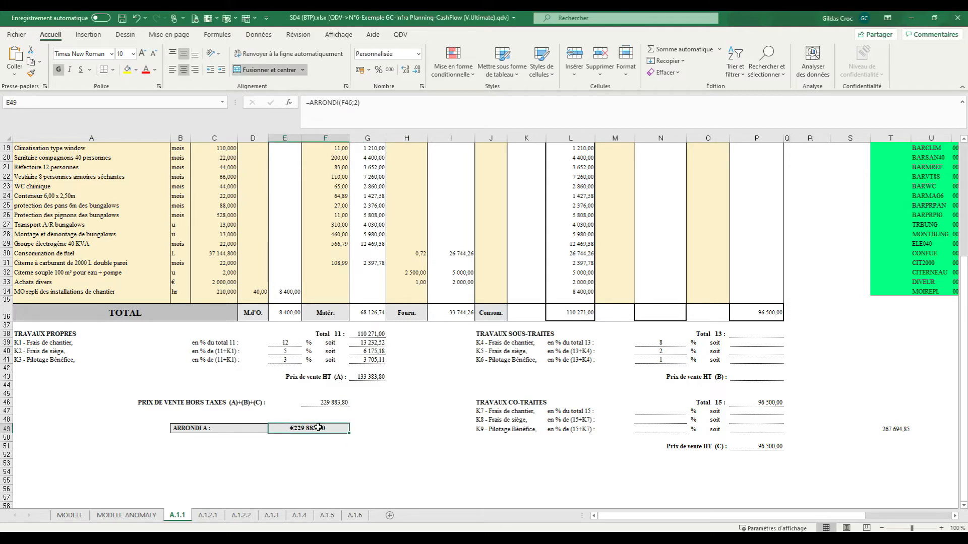
pyautogui.doubleClick(314, 428)
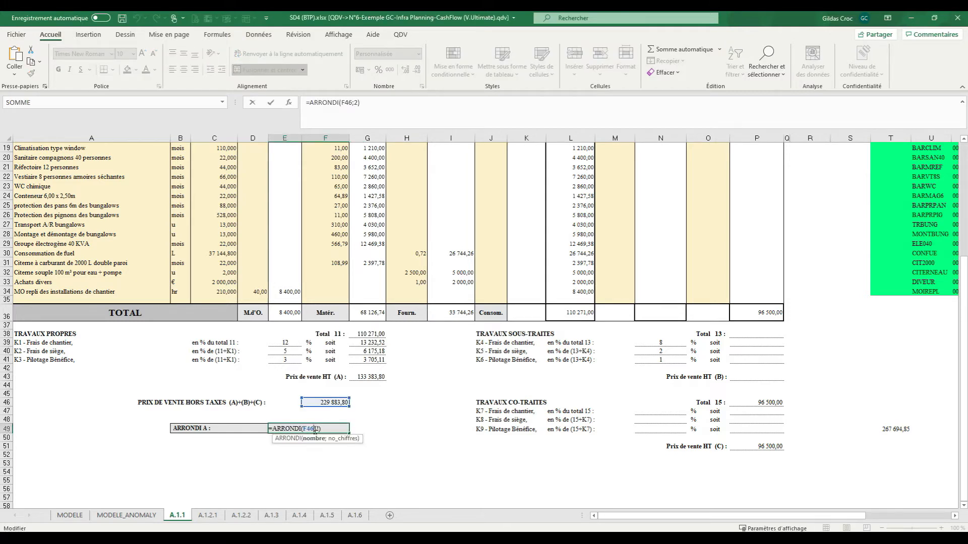
pyautogui.press('Escape')
pyautogui.click(897, 429)
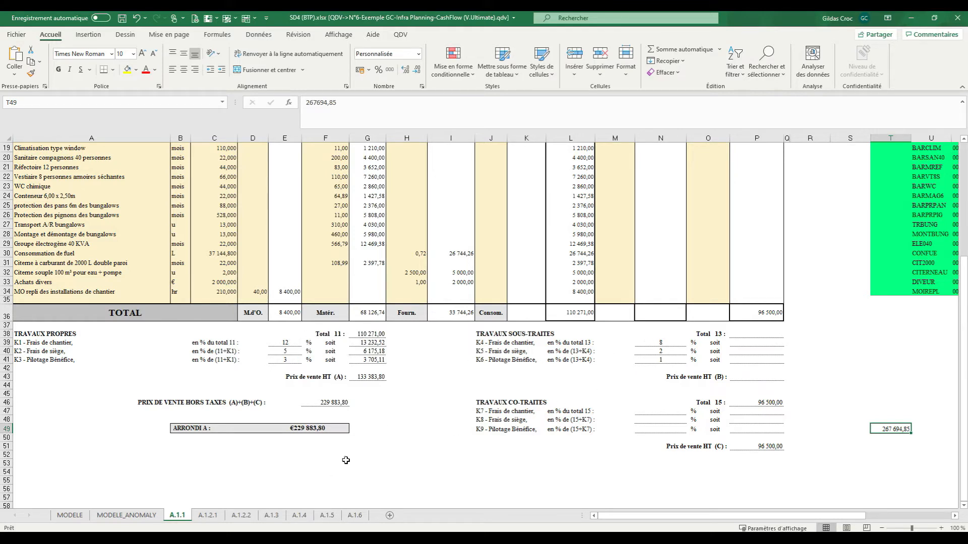
pyautogui.click(320, 427)
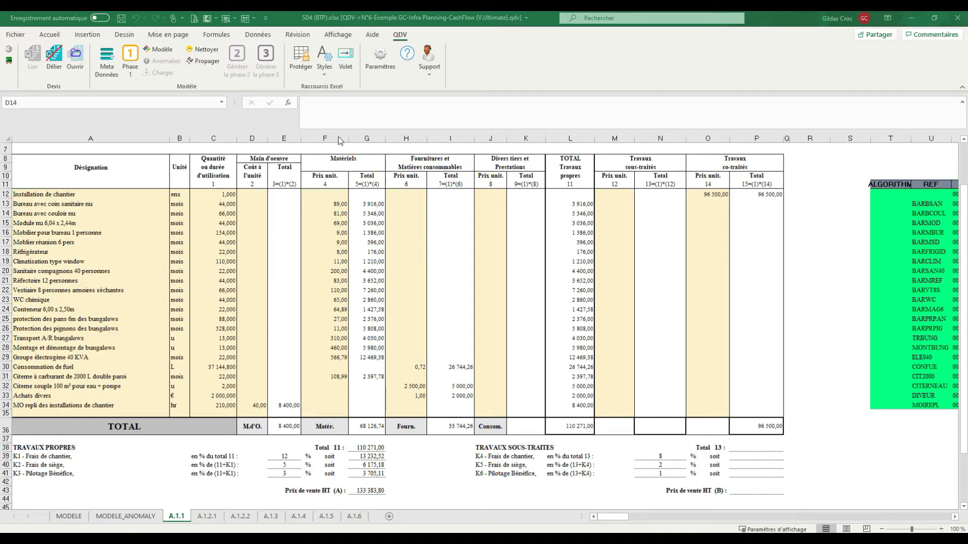
# - Export the template's distribution parameters to a file named "paramètre volet" in the Sous Détail Administratif de Prix folder
pyautogui.click(347, 64)
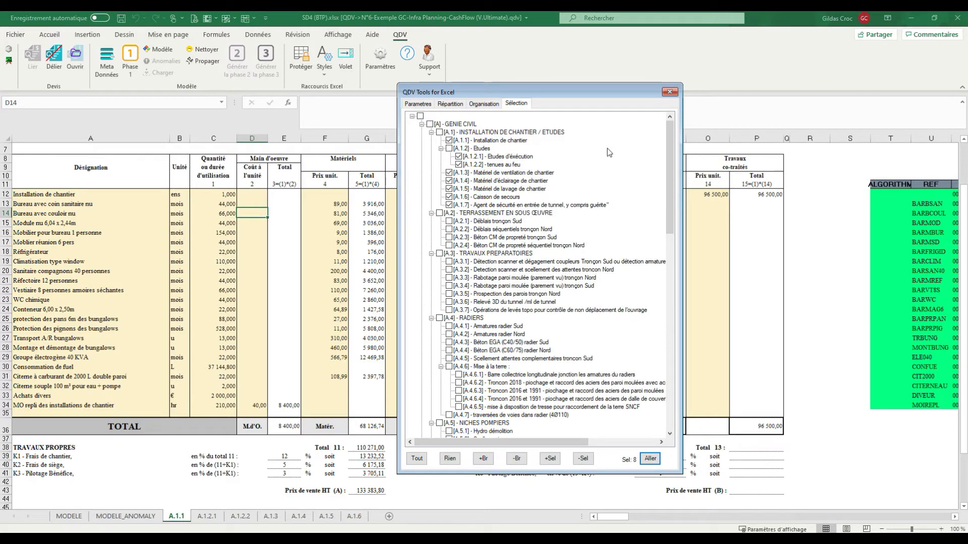
pyautogui.click(419, 104)
pyautogui.click(630, 118)
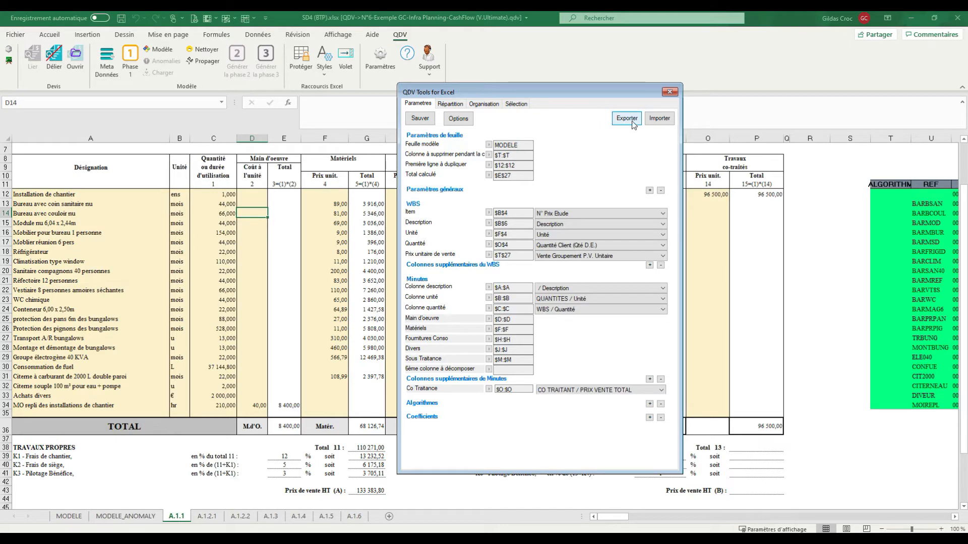
pyautogui.click(627, 118)
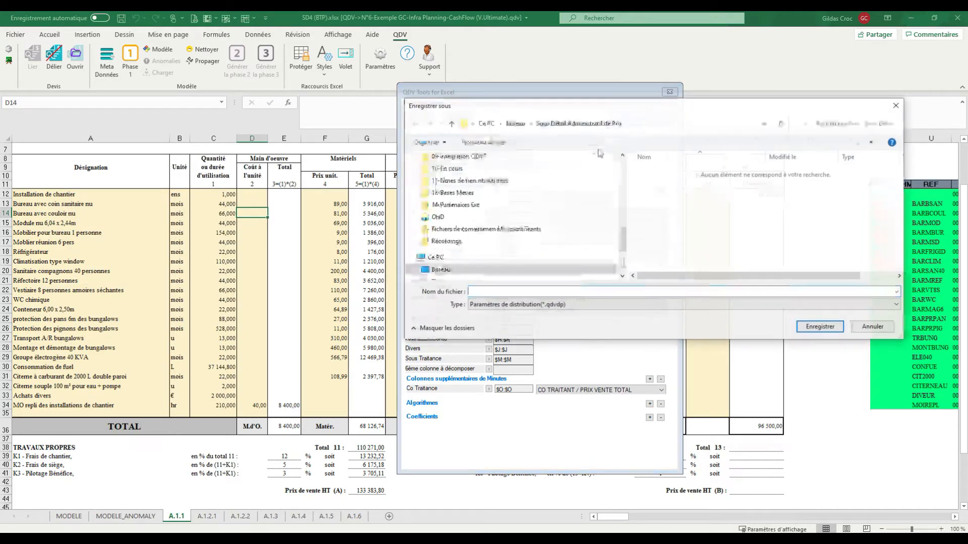
pyautogui.moveTo(621, 236); pyautogui.dragTo(640, 146)
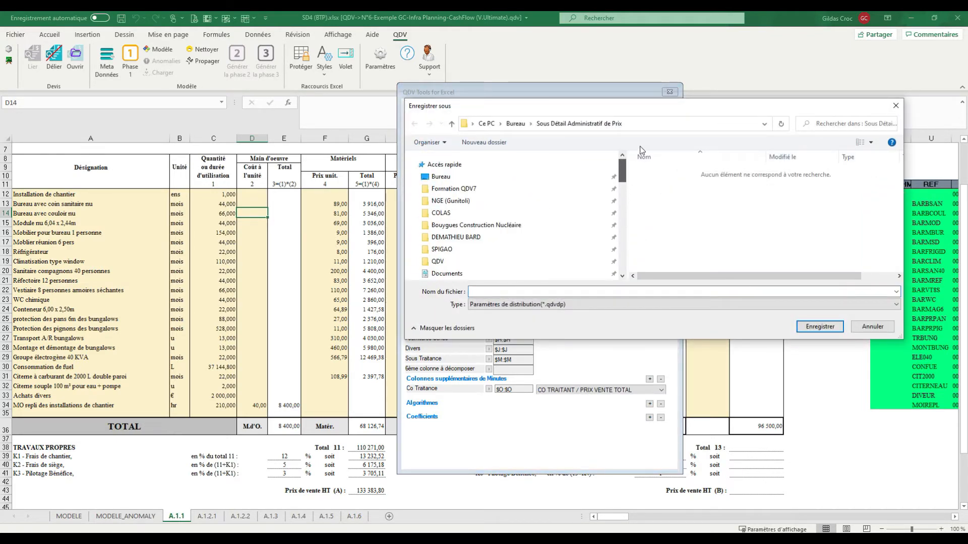
pyautogui.click(530, 291)
pyautogui.write('paramètre')
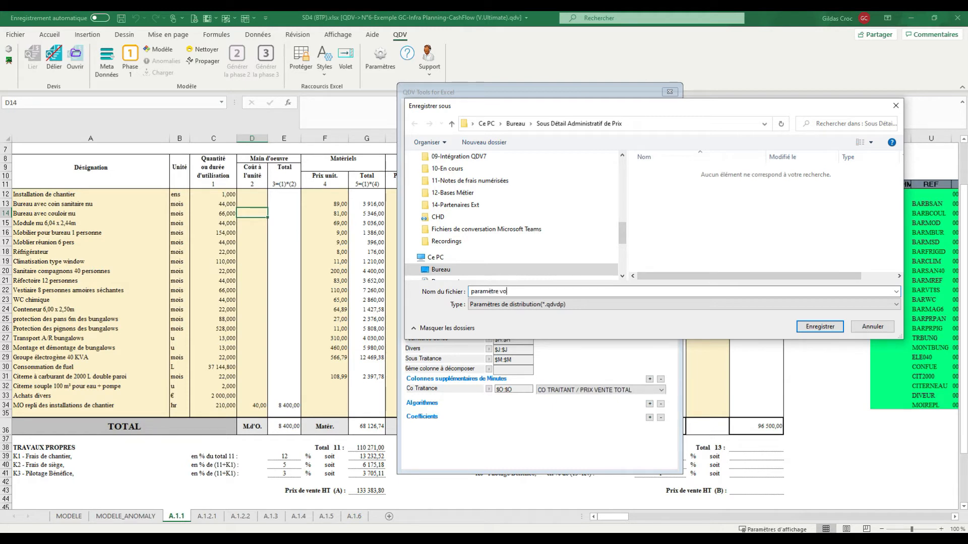
pyautogui.write('s volet')
pyautogui.press('Return')
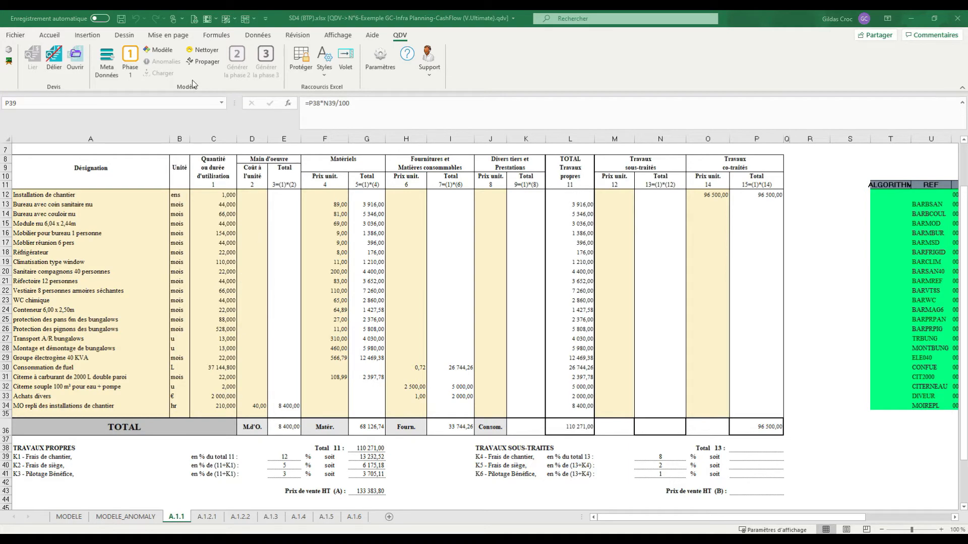
# - Delete the generated sheets so only MODELE is kept, and import the saved distribution parameters into the template settings
pyautogui.click(207, 50)
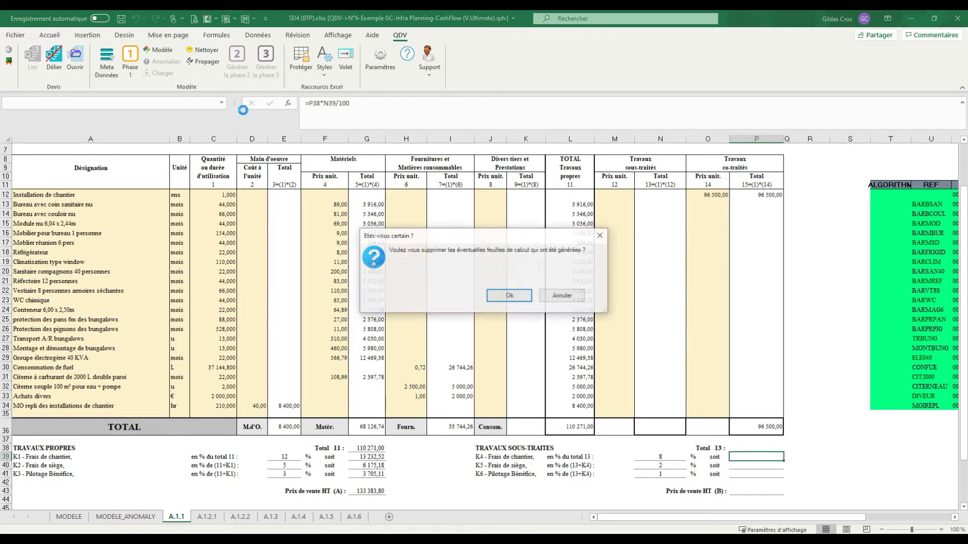
pyautogui.click(509, 296)
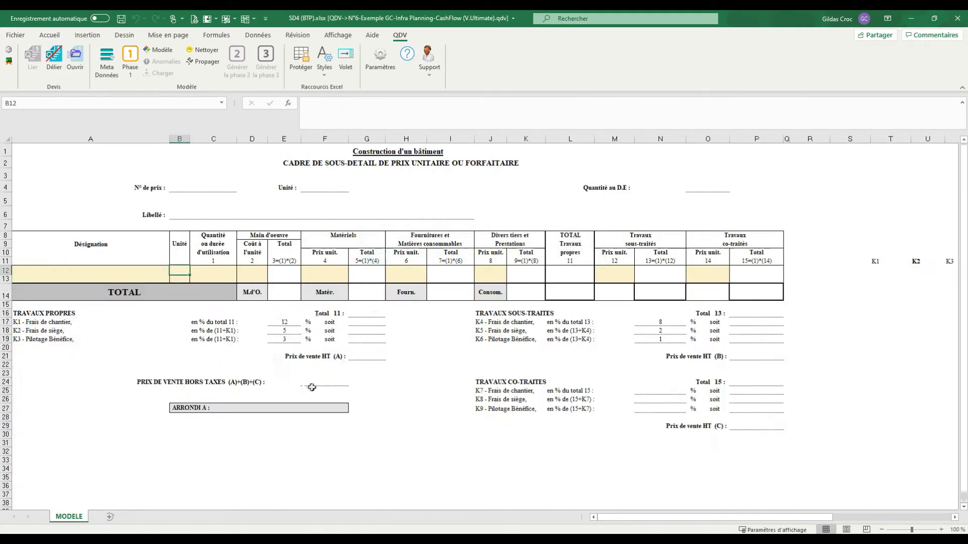
pyautogui.click(345, 70)
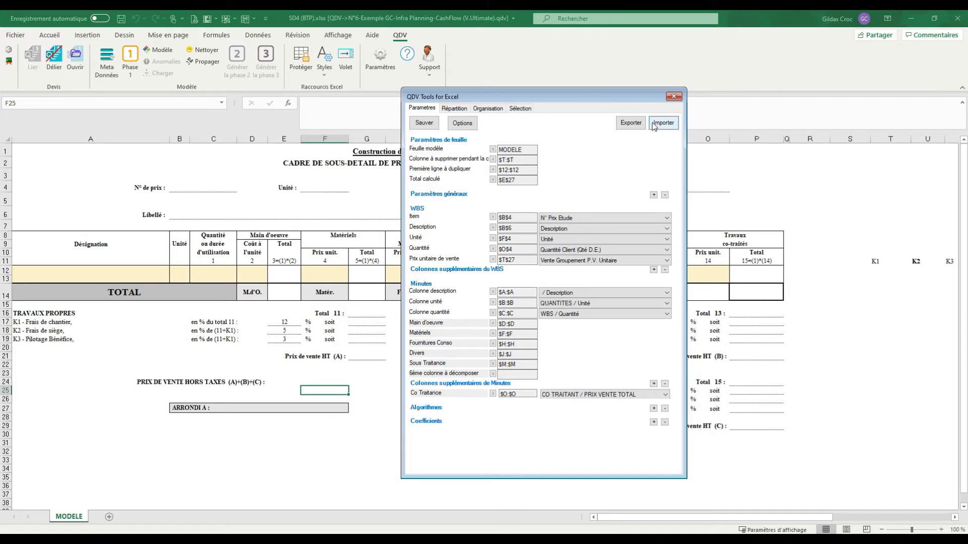
pyautogui.click(663, 123)
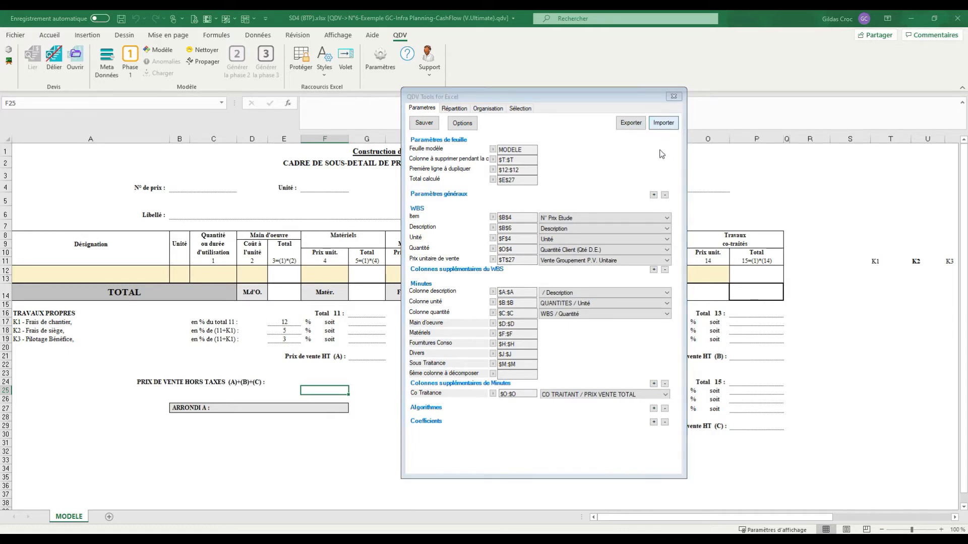
pyautogui.click(593, 177)
pyautogui.click(817, 334)
pyautogui.click(435, 293)
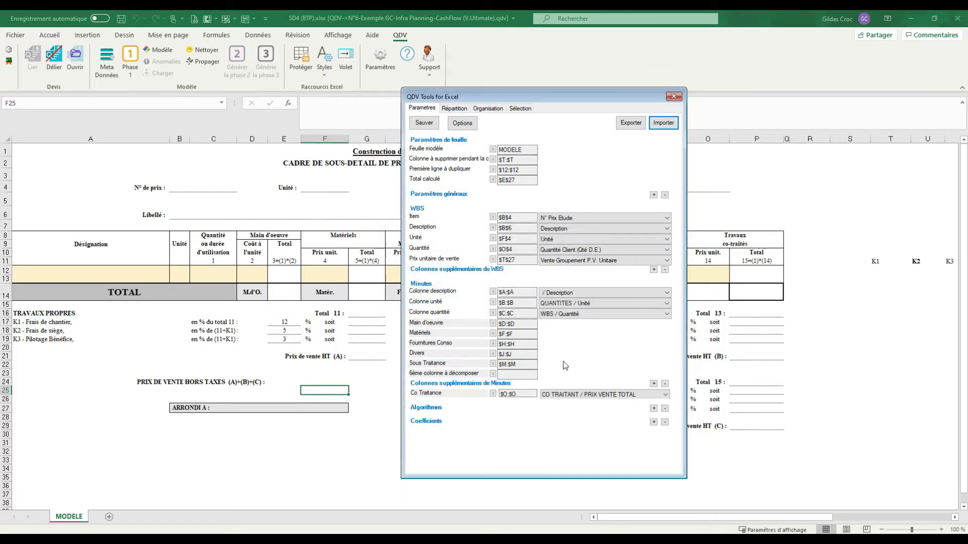
# - Add an algorithm named STANDARD to the distribution parameters
pyautogui.click(654, 409)
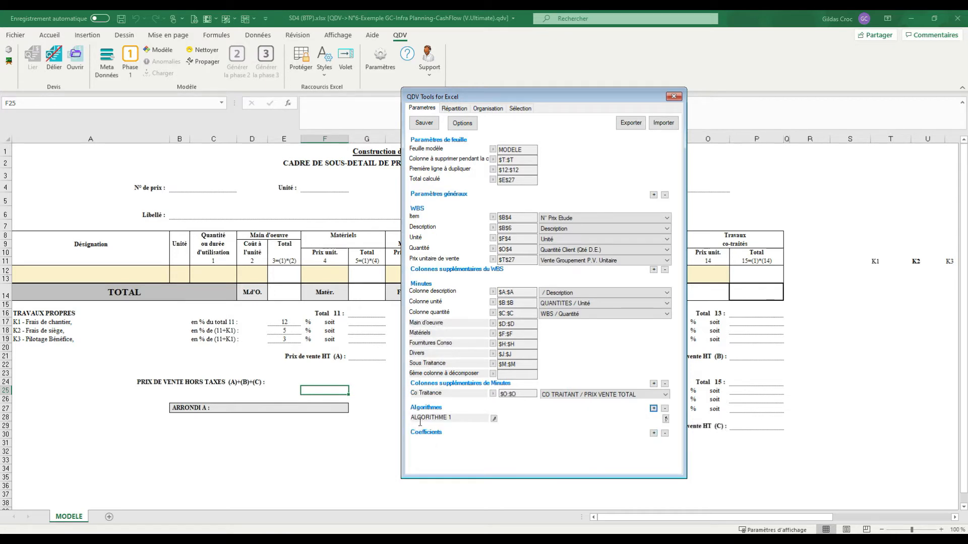
pyautogui.tripleClick(457, 415)
pyautogui.write('STANDARD')
# - Add a formula to the STANDARD algorithm, taken from the Total Entreprise A+B cell AB12 of the MODELE sheet
pyautogui.moveTo(534, 98); pyautogui.dragTo(488, 90)
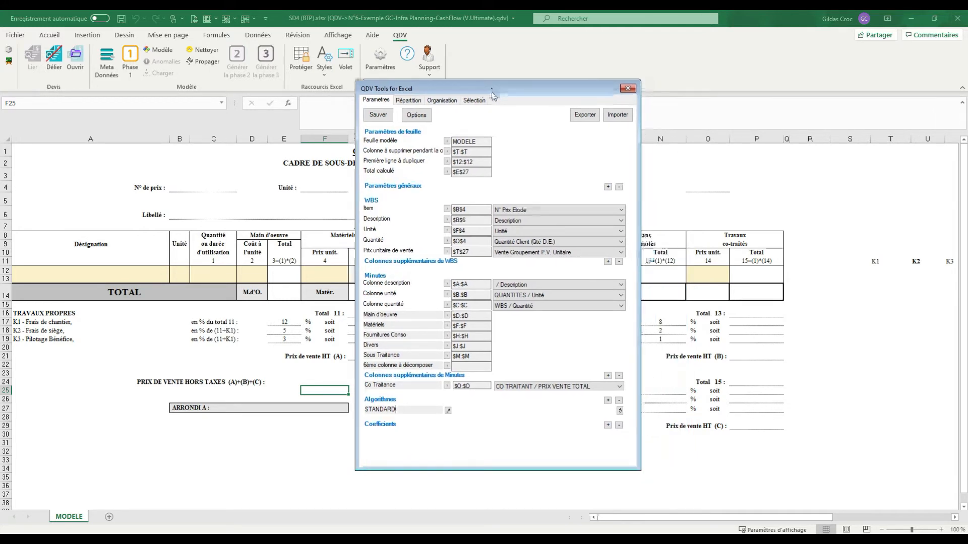
pyautogui.moveTo(756, 519); pyautogui.dragTo(777, 519)
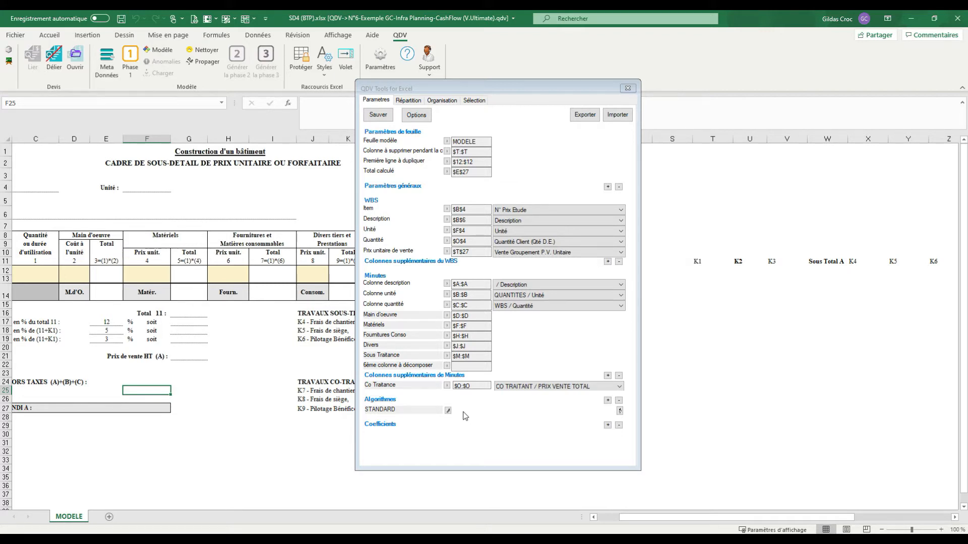
pyautogui.click(448, 411)
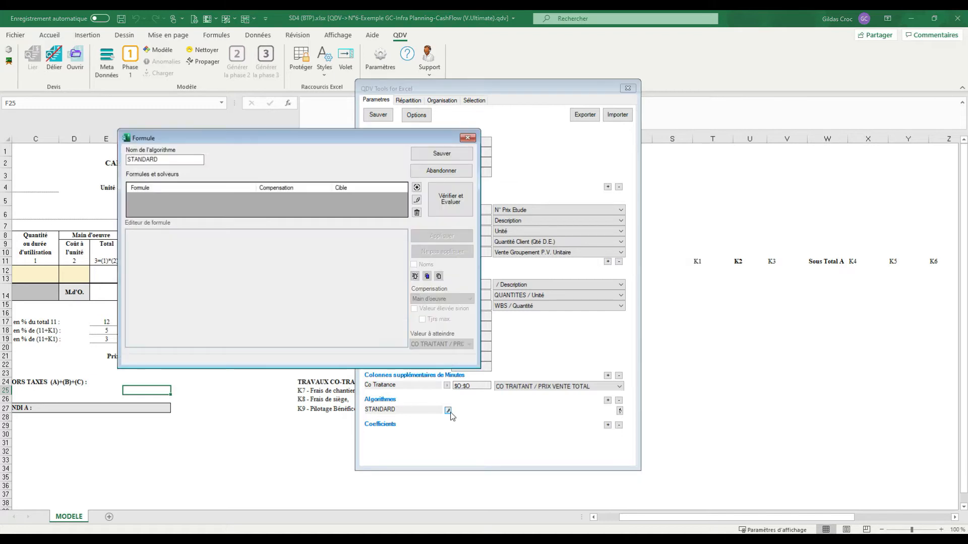
pyautogui.moveTo(210, 139); pyautogui.dragTo(280, 137)
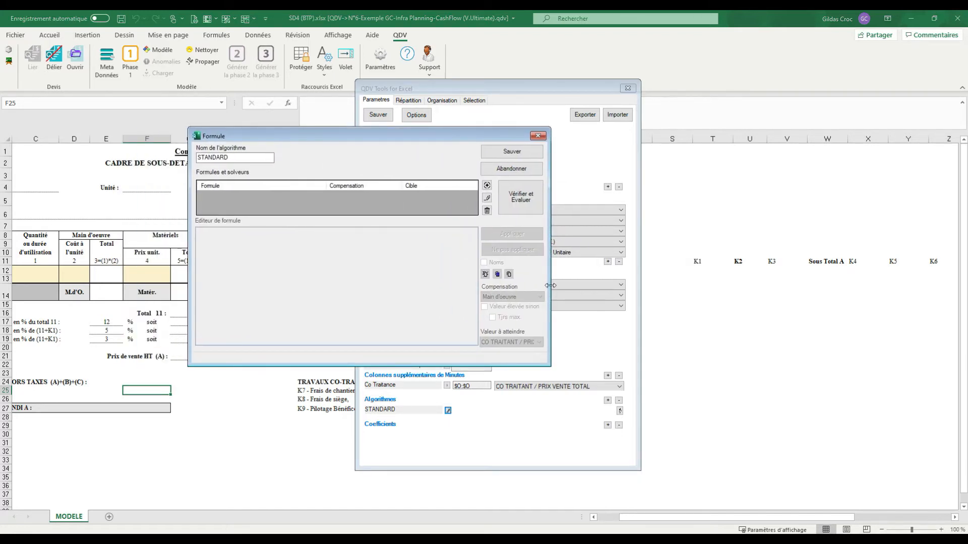
pyautogui.click(487, 185)
pyautogui.moveTo(746, 517); pyautogui.dragTo(835, 512)
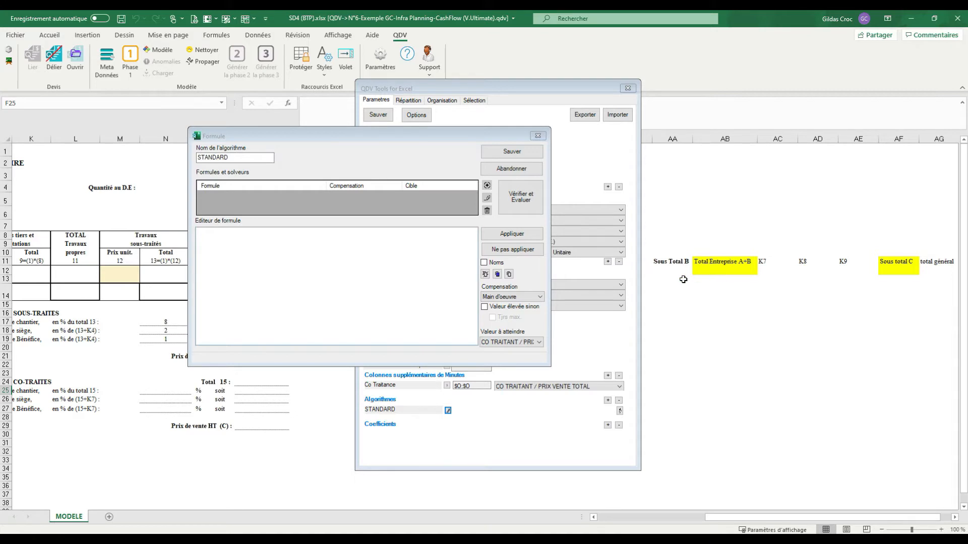
pyautogui.click(723, 271)
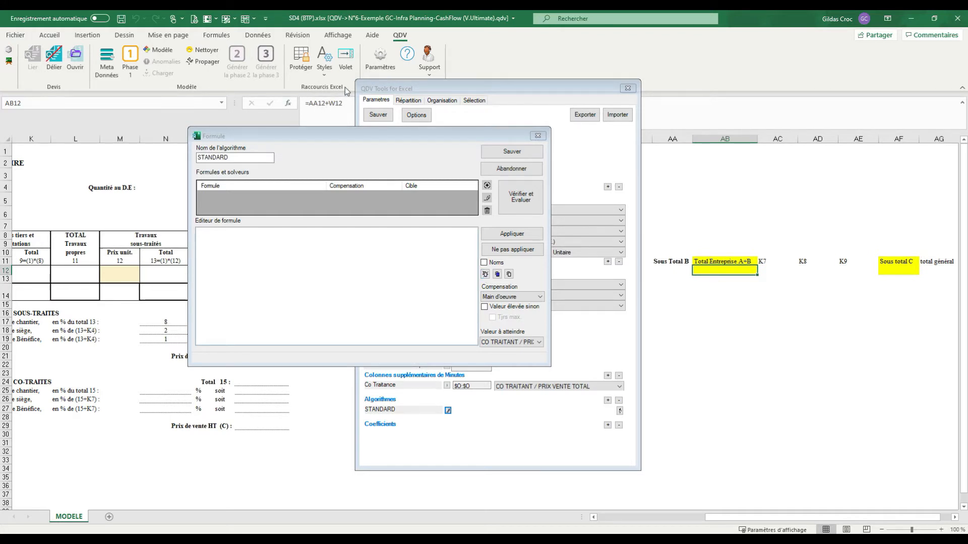
pyautogui.click(485, 274)
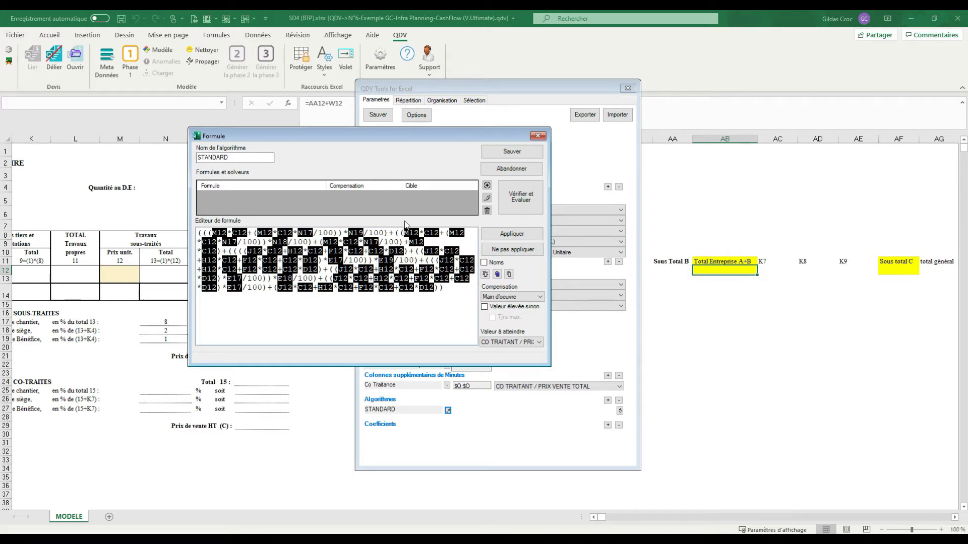
# - Apply the formula with Main d'oeuvre as compensation, Valeur élevée sinon enabled and / Prix de vente ligne as the target value
pyautogui.click(522, 299)
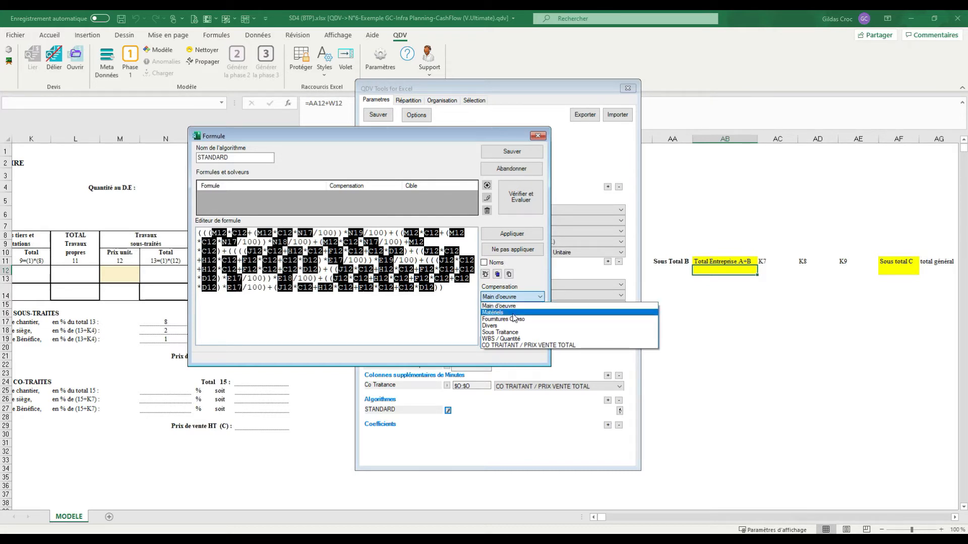
pyautogui.click(504, 306)
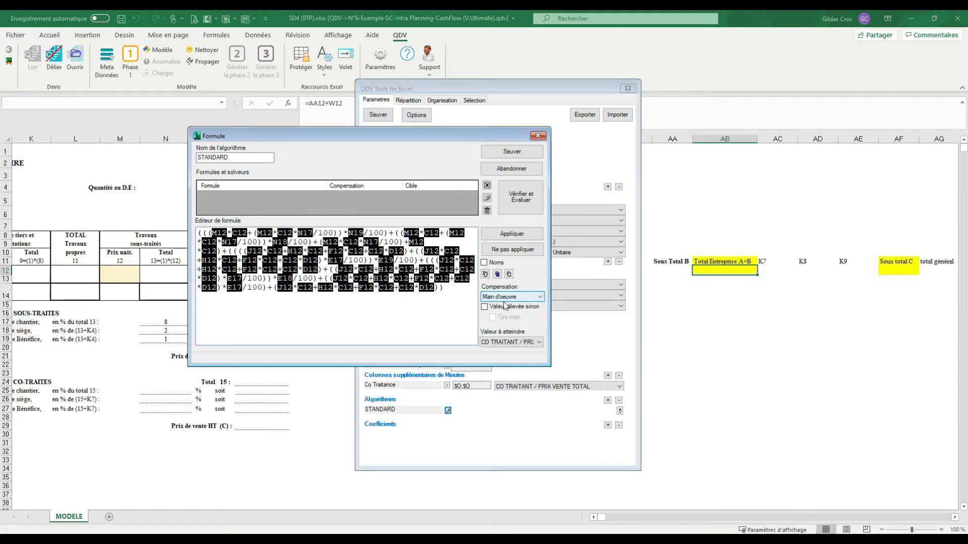
pyautogui.click(511, 307)
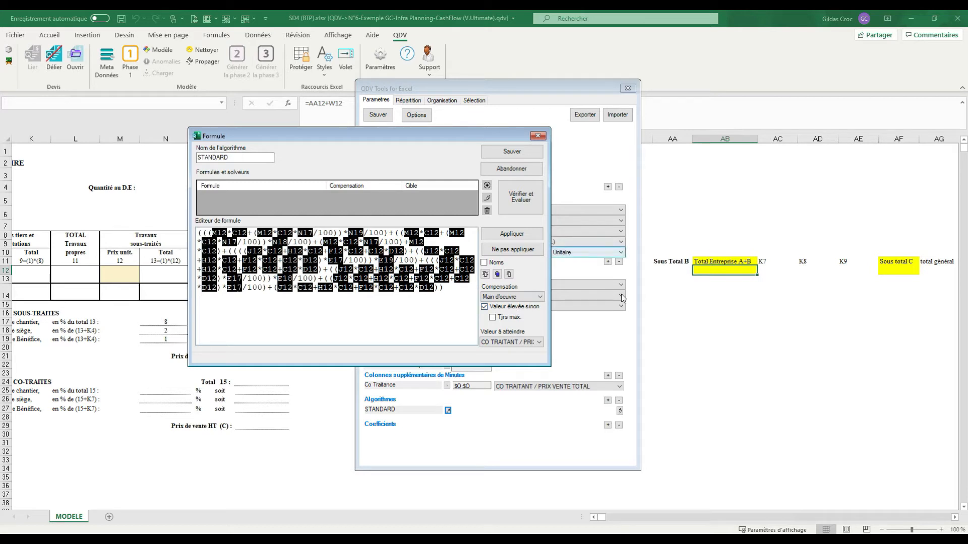
pyautogui.click(524, 343)
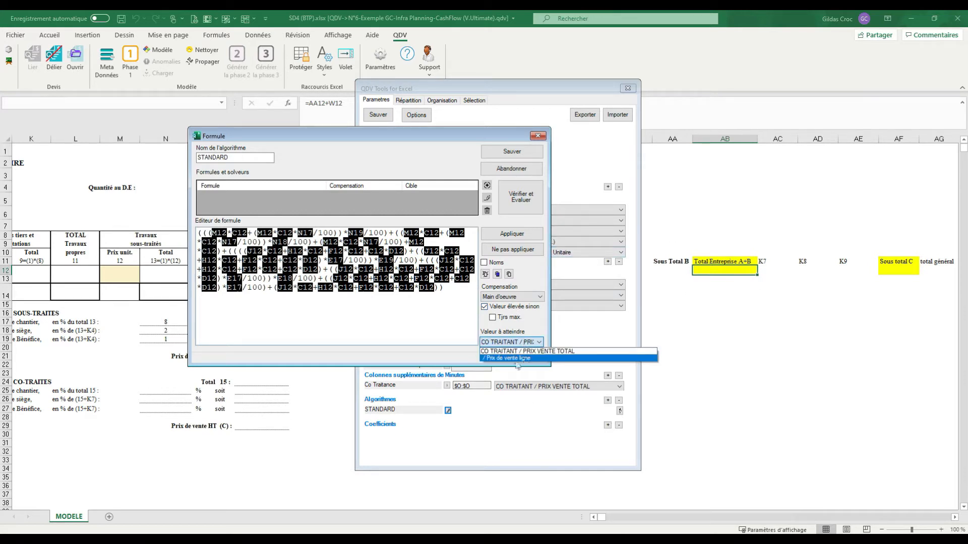
pyautogui.click(509, 358)
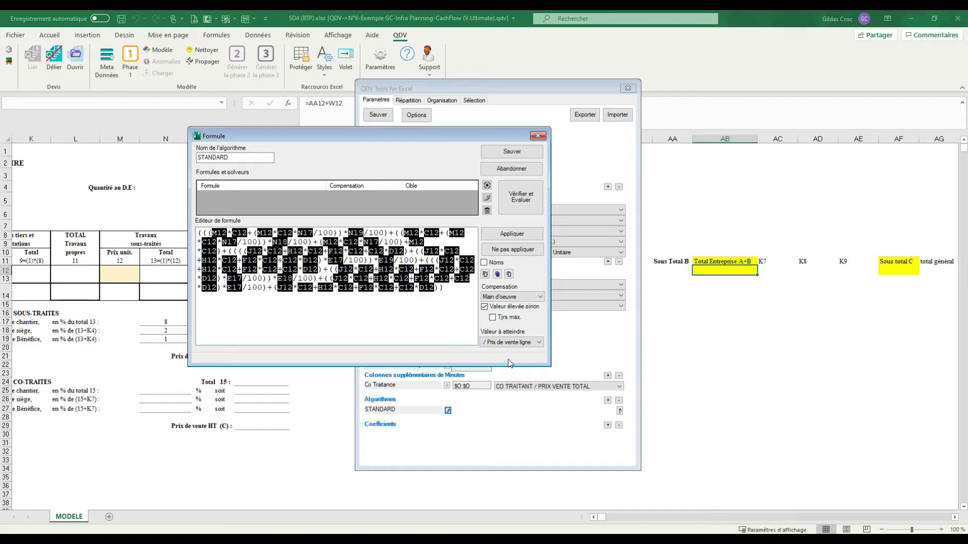
pyautogui.click(512, 234)
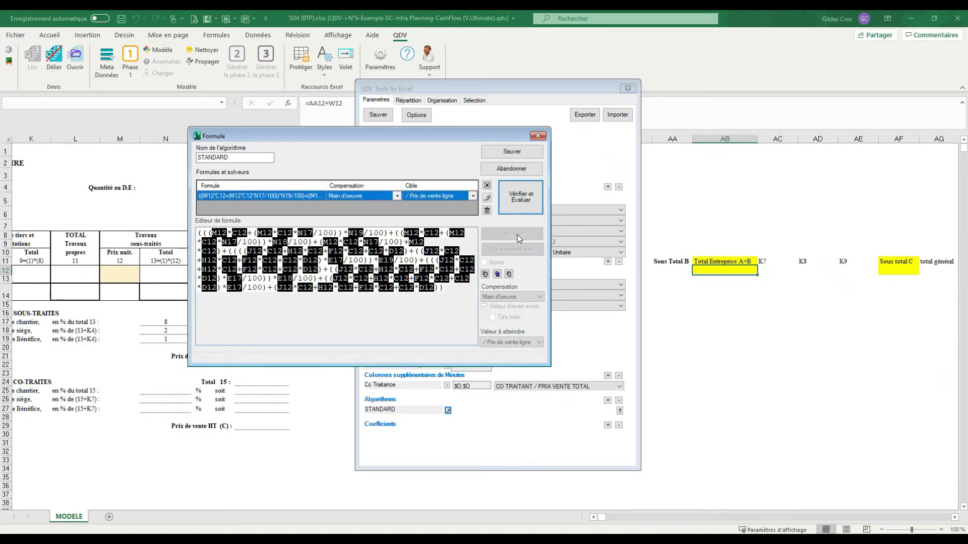
# - Add a second formula to the STANDARD algorithm, taken from the Sous total C cell AF12 of the MODELE sheet
pyautogui.click(487, 186)
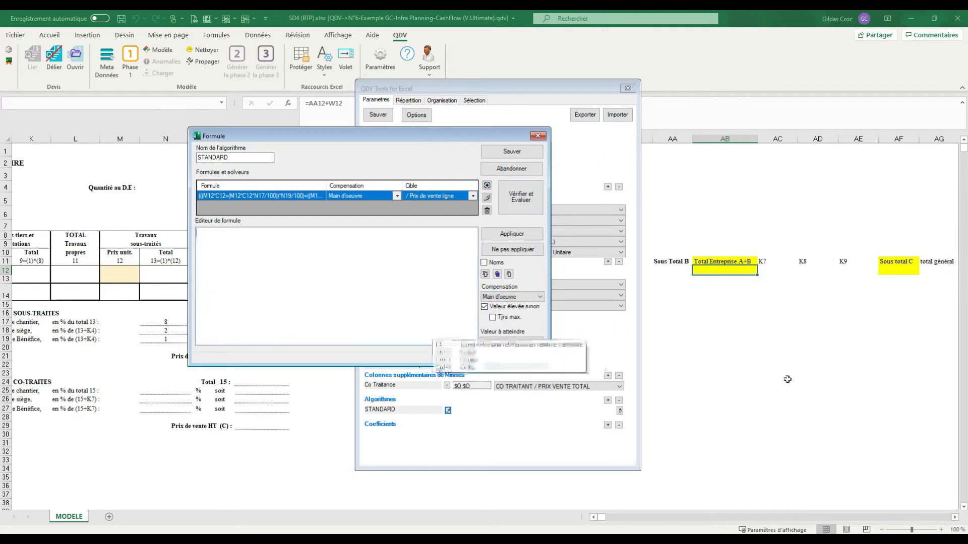
pyautogui.click(909, 273)
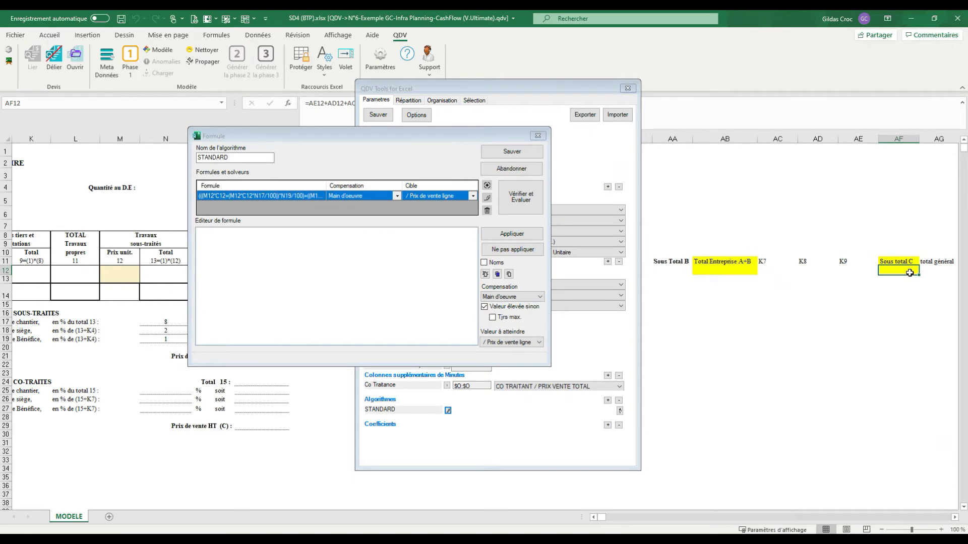
pyautogui.click(485, 275)
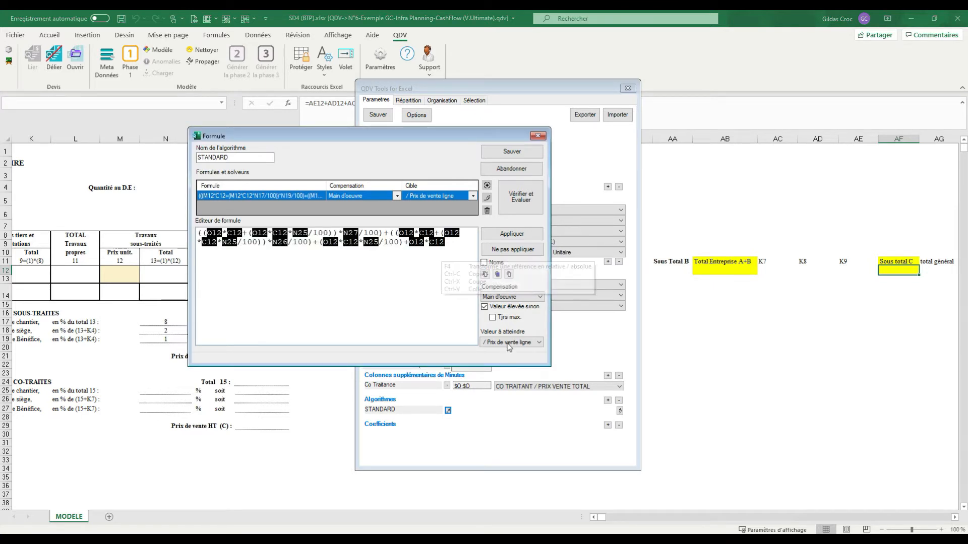
# - Apply the second formula with CO TRAITANT / PRIX VENTE TOTAL as both compensation and target value, and save the algorithm
pyautogui.click(521, 299)
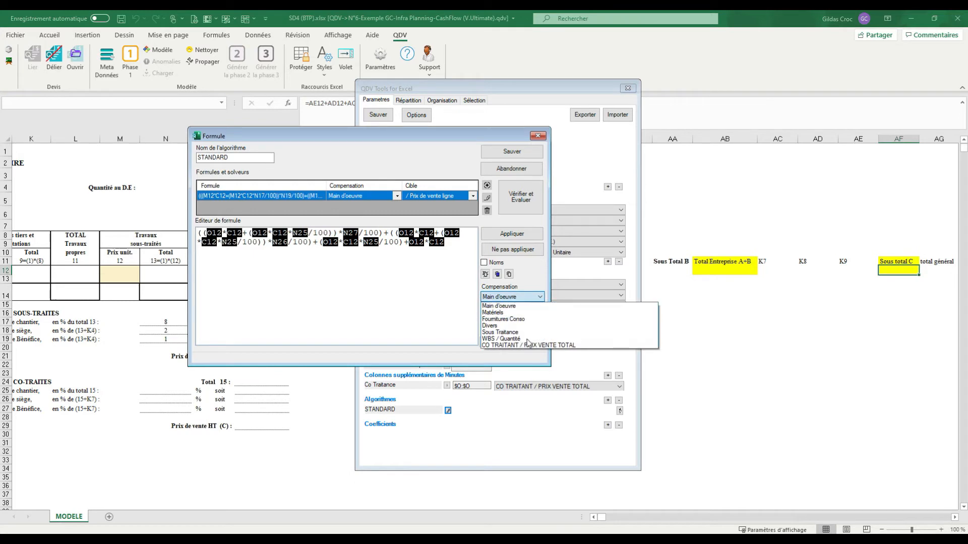
pyautogui.click(528, 346)
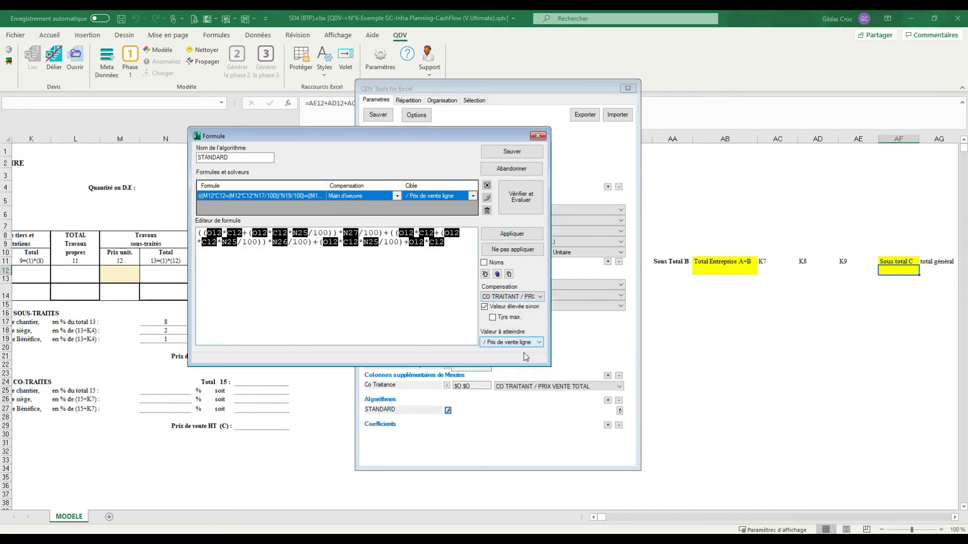
pyautogui.click(516, 343)
pyautogui.click(516, 344)
pyautogui.click(510, 233)
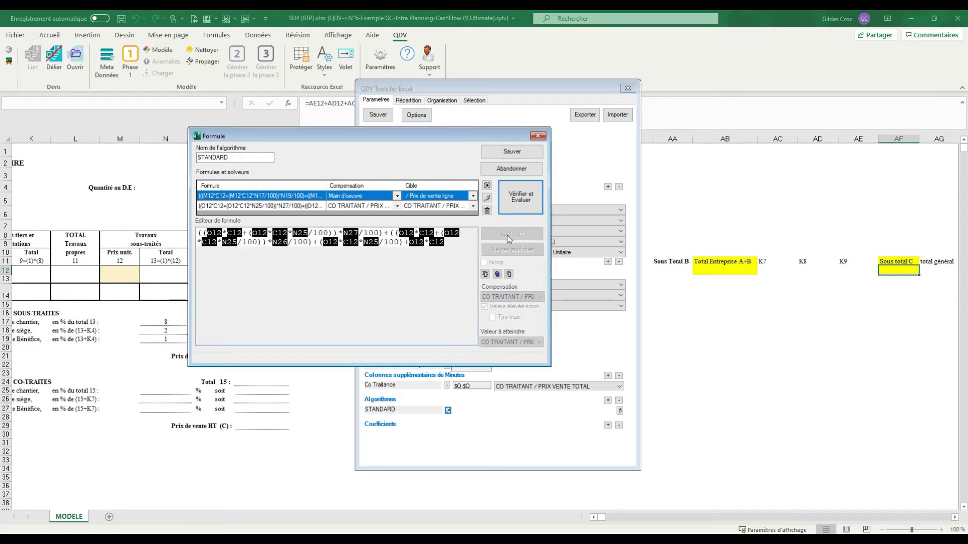
pyautogui.click(512, 152)
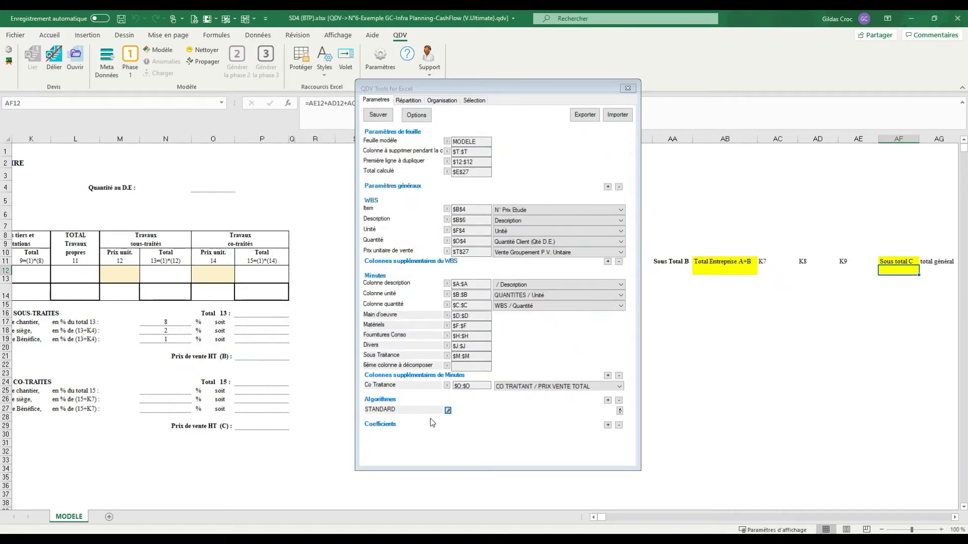
# - Save the distribution parameters and export them over the existing file paramètres volet.qdvdp
pyautogui.click(381, 115)
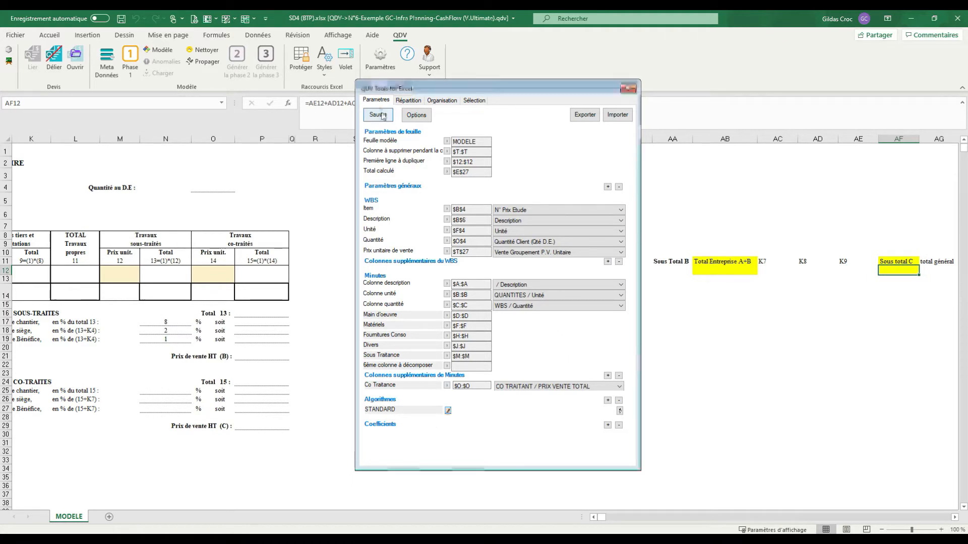
pyautogui.click(586, 115)
pyautogui.click(658, 171)
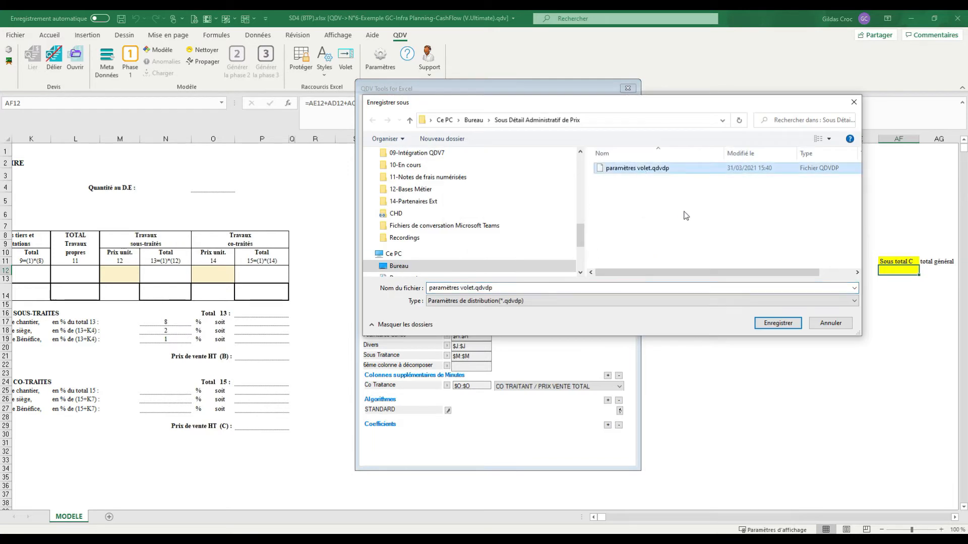
pyautogui.click(776, 323)
pyautogui.click(508, 278)
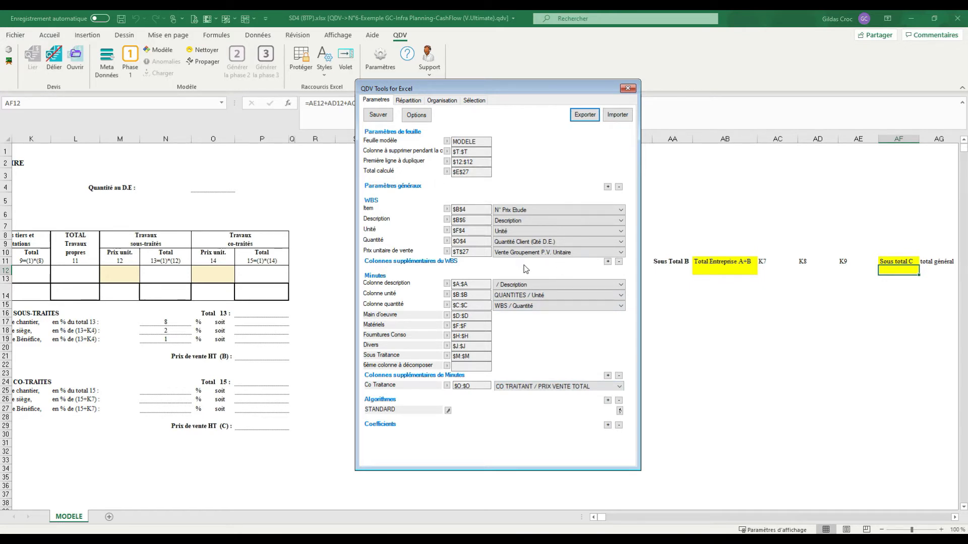
# - Check which WBS items are selected, and save and close the distribution parameters
pyautogui.click(475, 100)
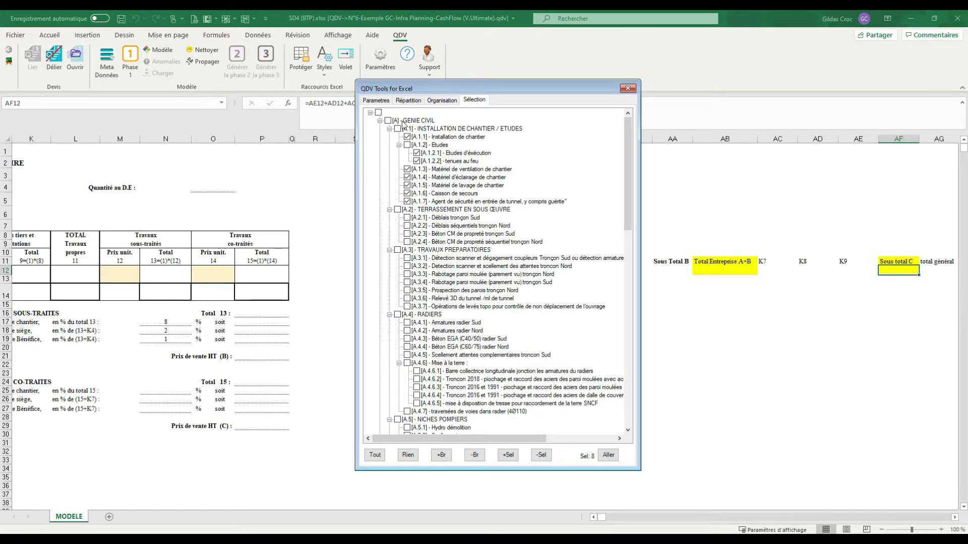
pyautogui.click(377, 101)
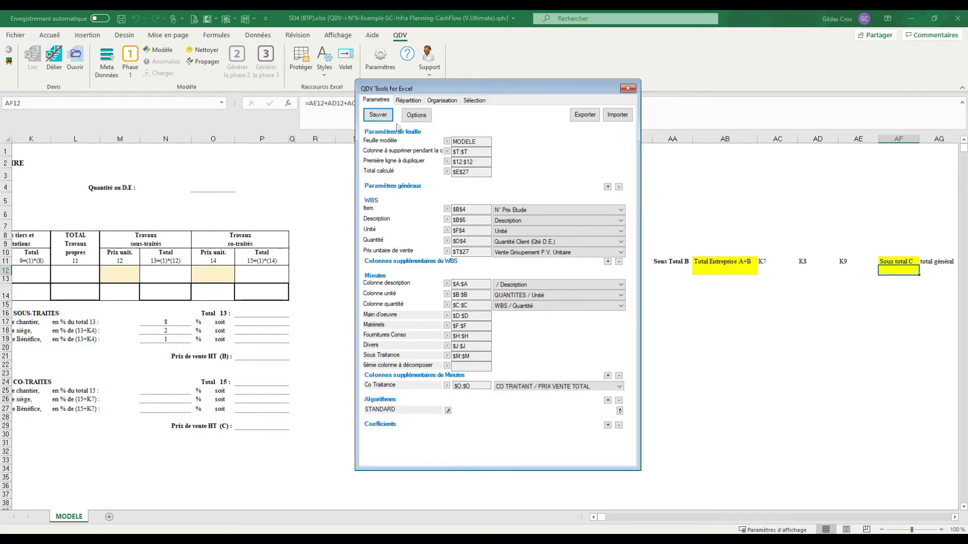
pyautogui.click(378, 115)
pyautogui.click(628, 88)
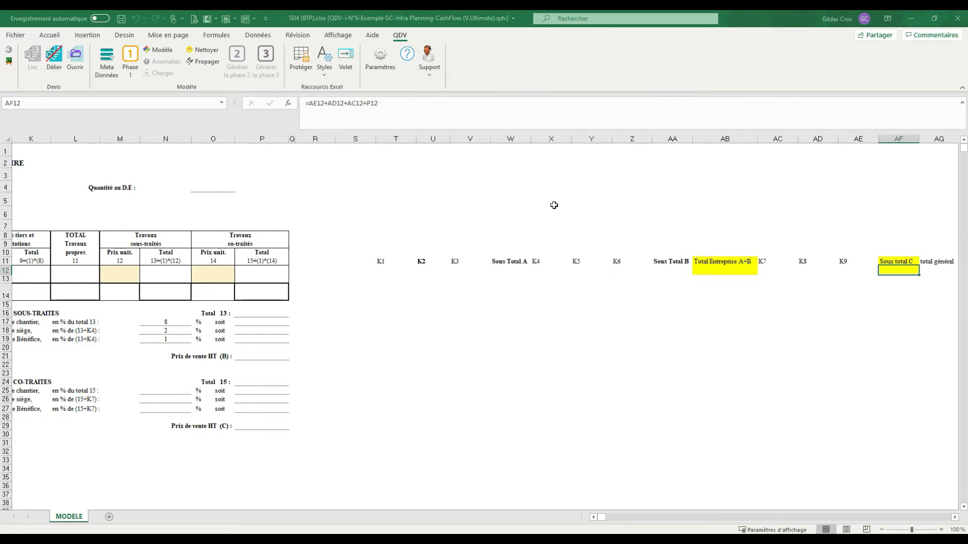
# - Generate the phase 1 breakdown sheets from the MODELE template
pyautogui.click(551, 199)
pyautogui.moveTo(603, 519); pyautogui.dragTo(594, 520)
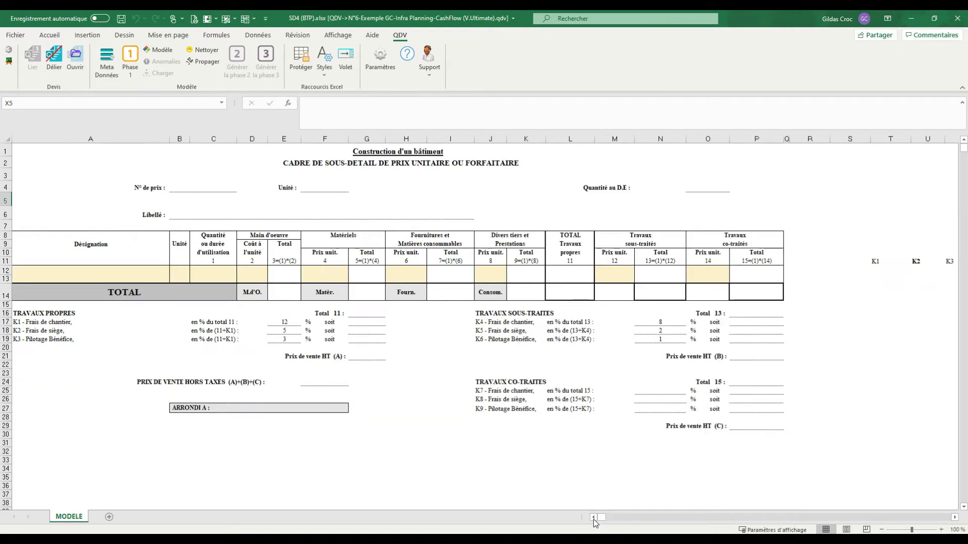
pyautogui.click(412, 318)
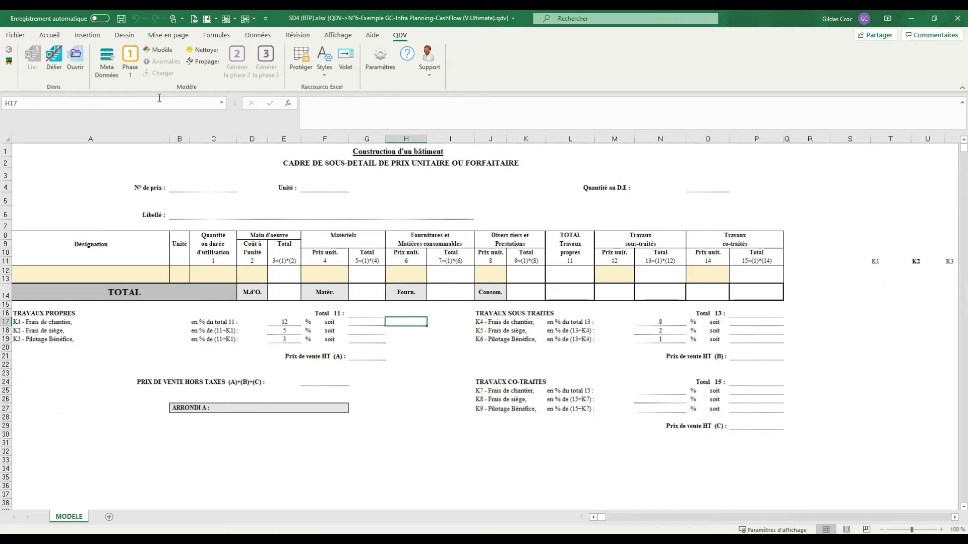
pyautogui.click(129, 73)
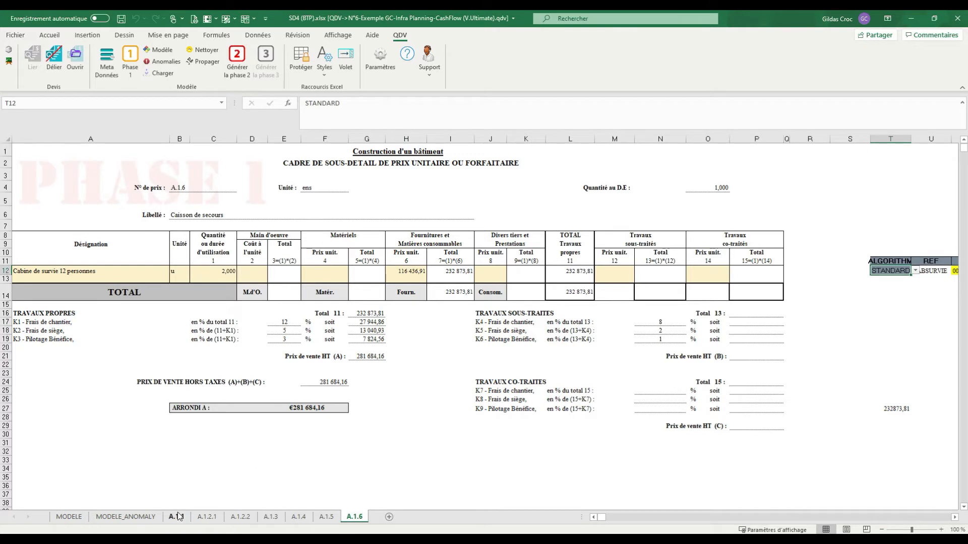
# - Examine sheet A.1.1's algorithm column and unit prices, and compare its rounded selling price with the target price in T49
pyautogui.click(177, 516)
pyautogui.click(334, 281)
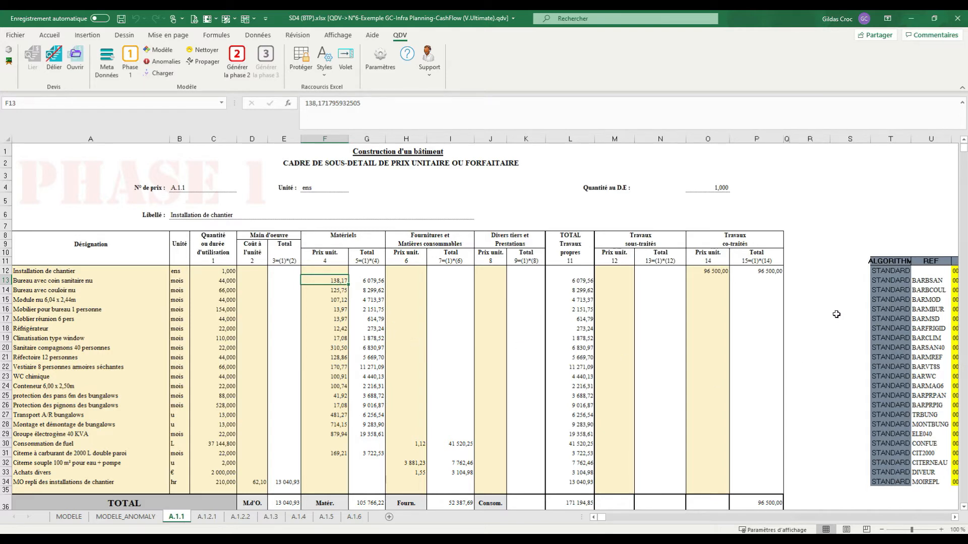
pyautogui.click(888, 289)
pyautogui.click(889, 281)
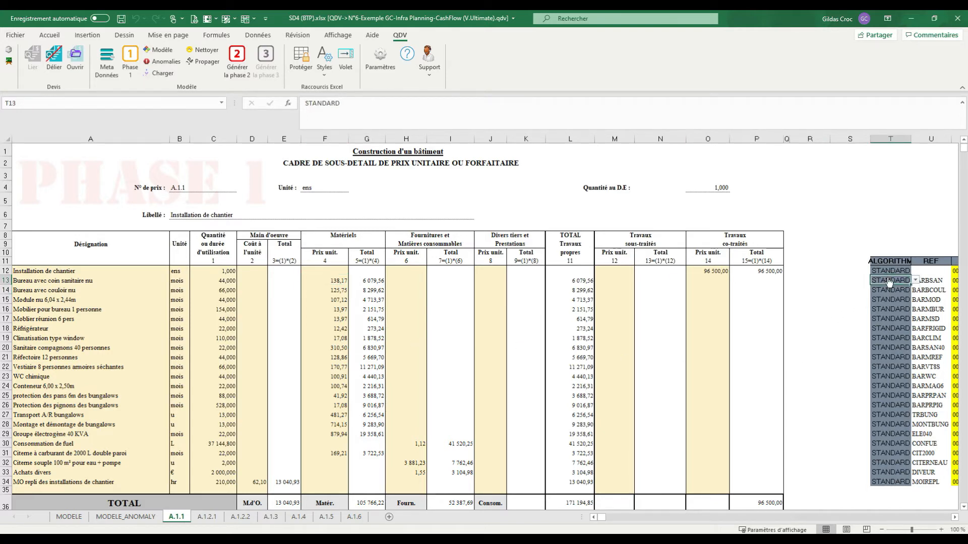
pyautogui.scroll(-5, 323, 390)
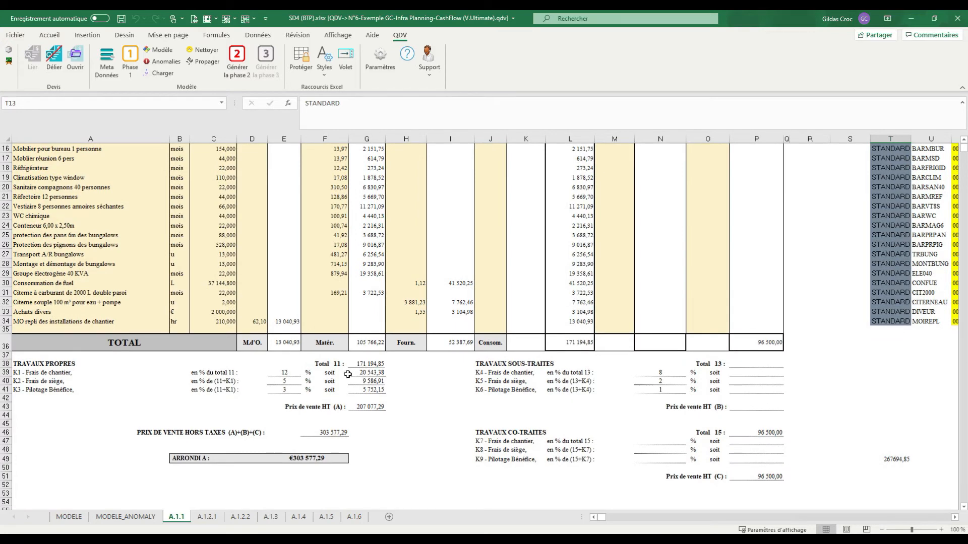
pyautogui.scroll(5, 295, 392)
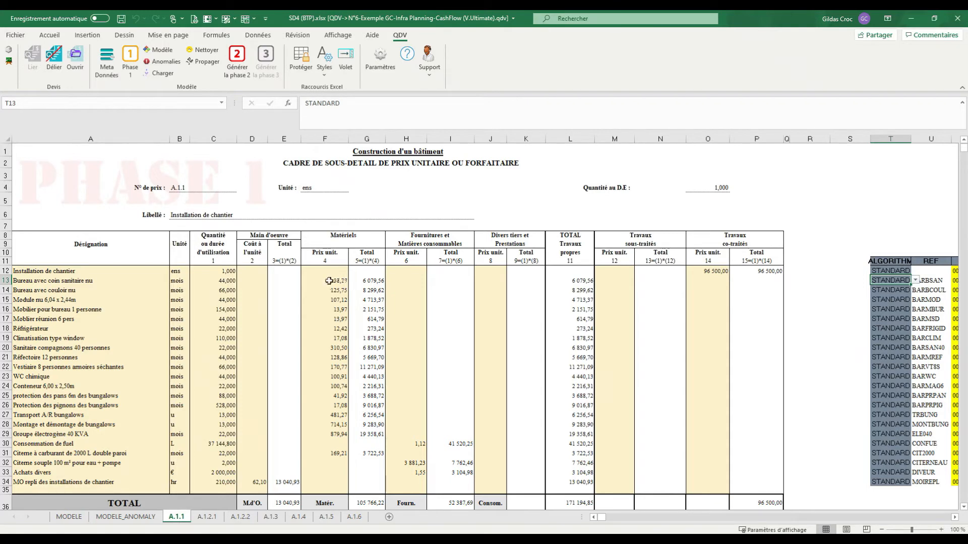
pyautogui.scroll(-5, 321, 357)
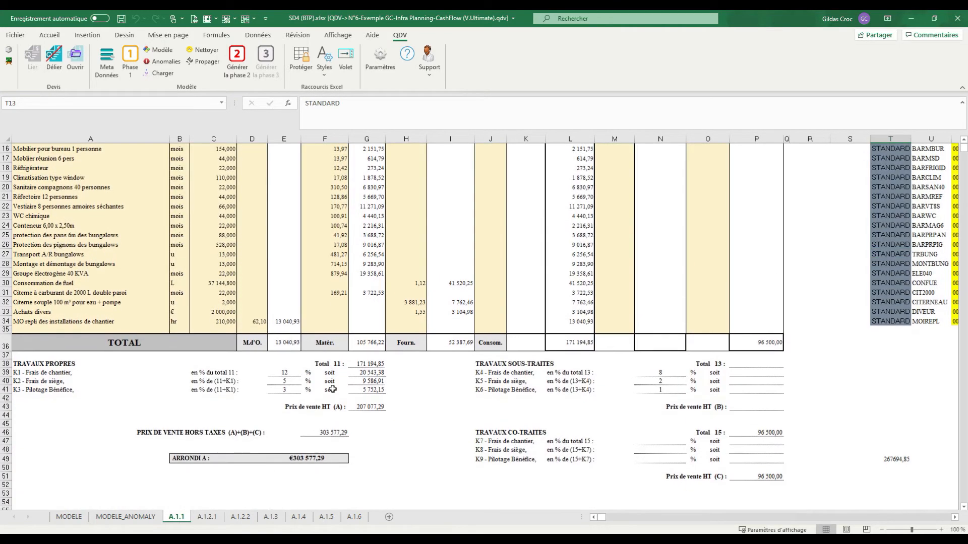
pyautogui.scroll(-1, 336, 376)
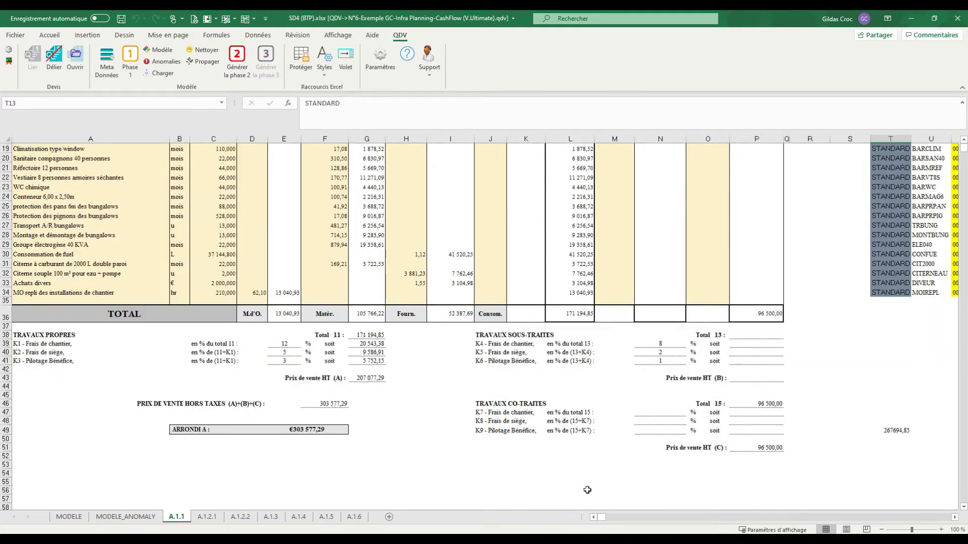
pyautogui.click(890, 431)
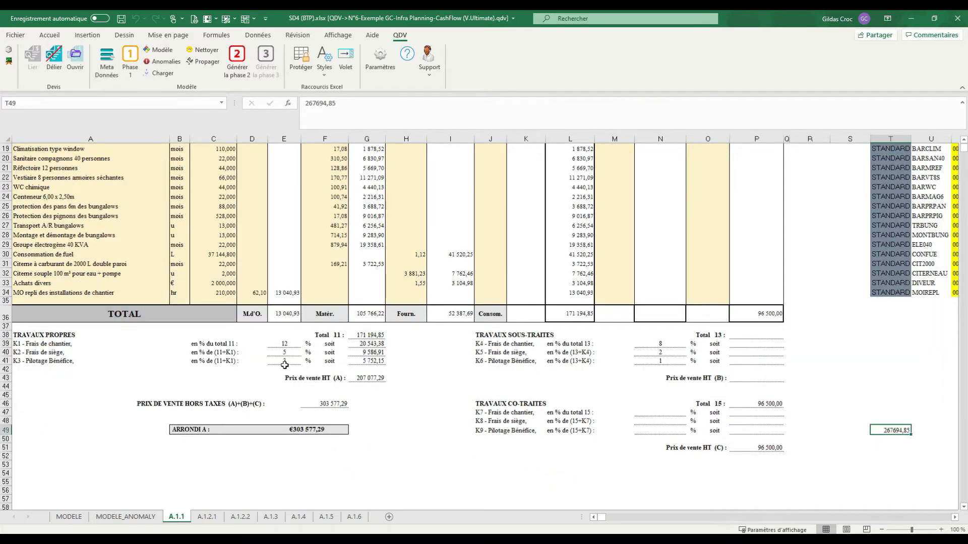
pyautogui.click(315, 432)
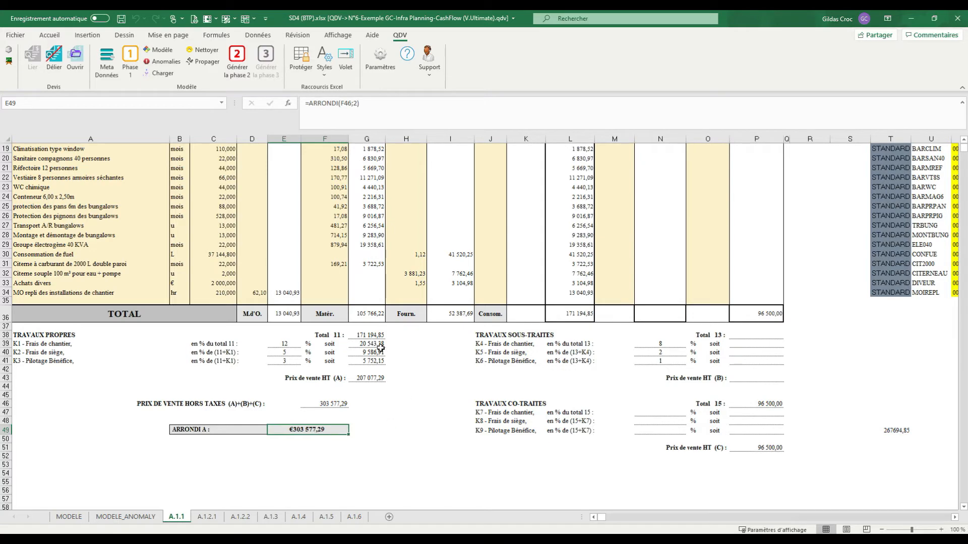
pyautogui.scroll(6, 373, 353)
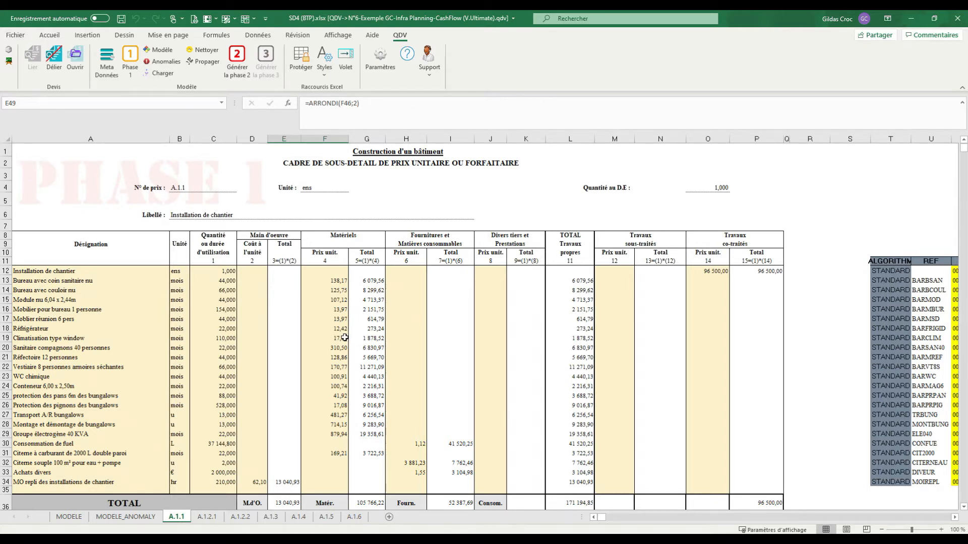
# - Generate phase 2 to adjust the unit prices, and check the totals and overhead percentages on sheet A.1.1
pyautogui.click(238, 69)
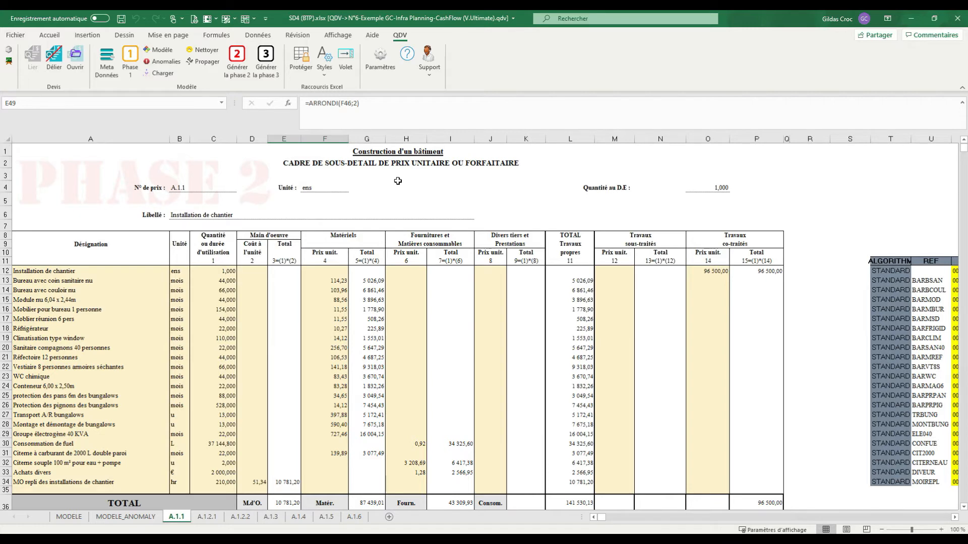
pyautogui.scroll(-5, 437, 345)
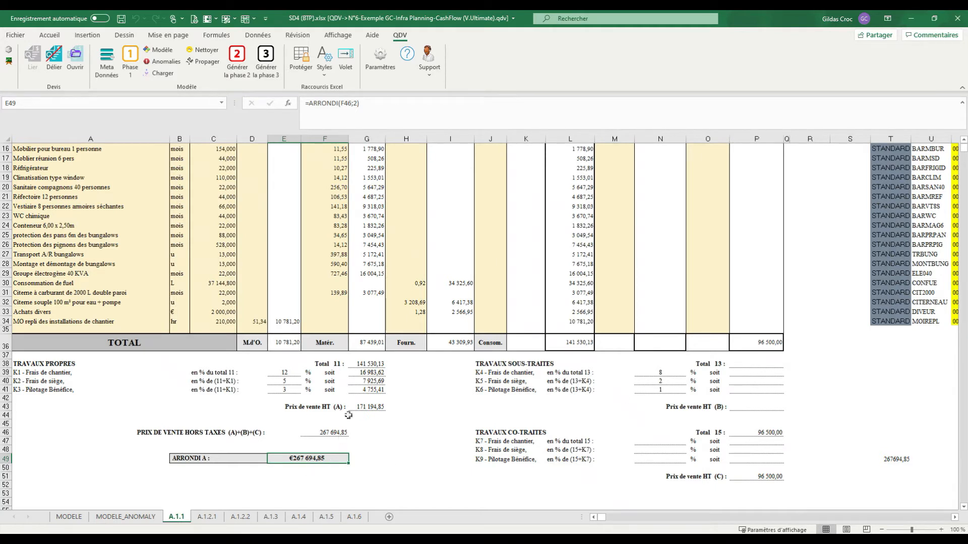
pyautogui.click(661, 373)
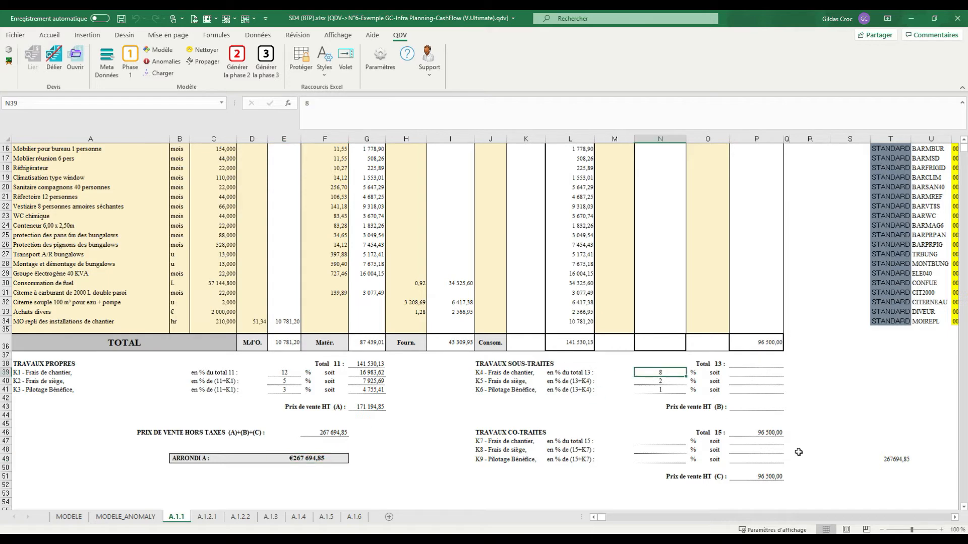
# - Format the target price in cell T49 of sheet A.1.1 with a thousands separator
pyautogui.click(907, 462)
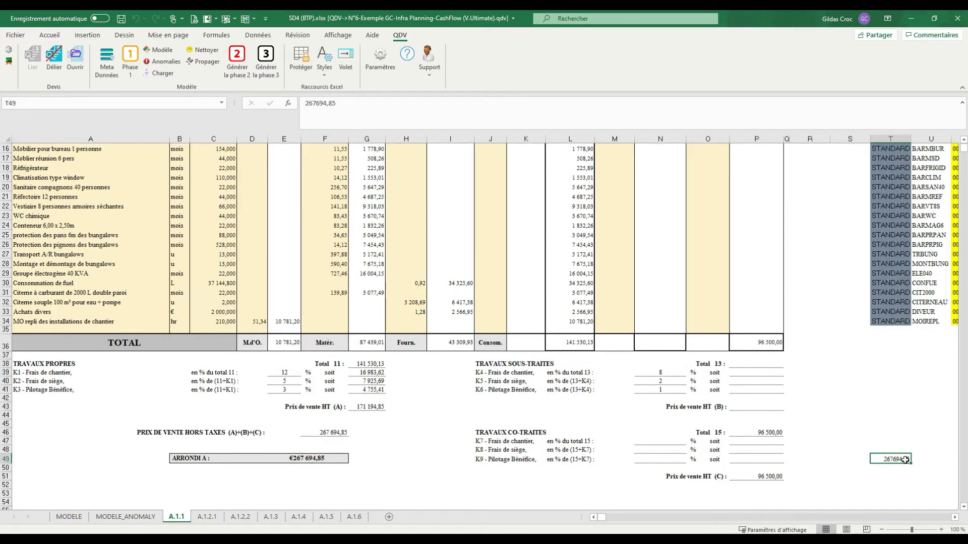
pyautogui.click(50, 35)
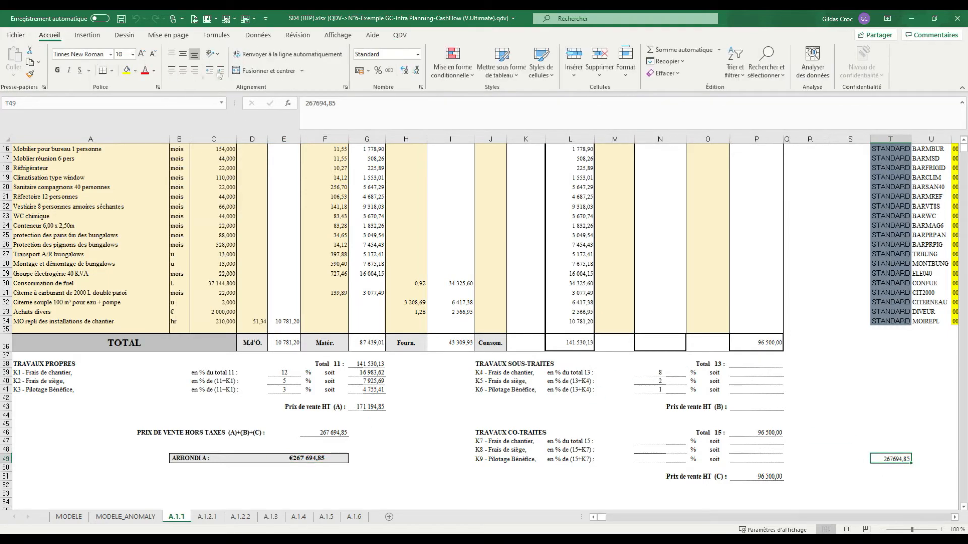
pyautogui.click(389, 72)
# - Examine sheet A.1.1's rounded price, adjusted unit prices, co-contracted price in O12 and the K7 to K9 percentages
pyautogui.click(326, 463)
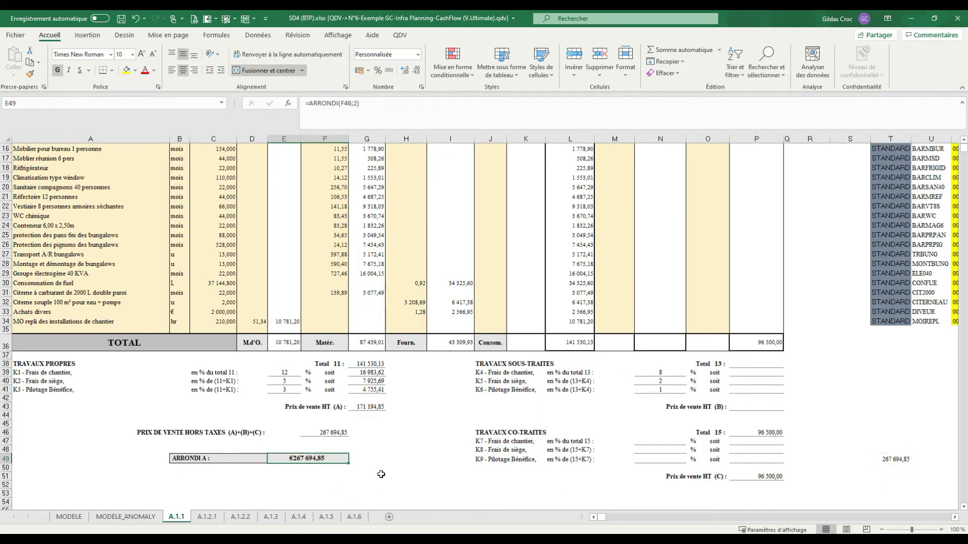
pyautogui.scroll(2, 422, 377)
pyautogui.scroll(2, 422, 377)
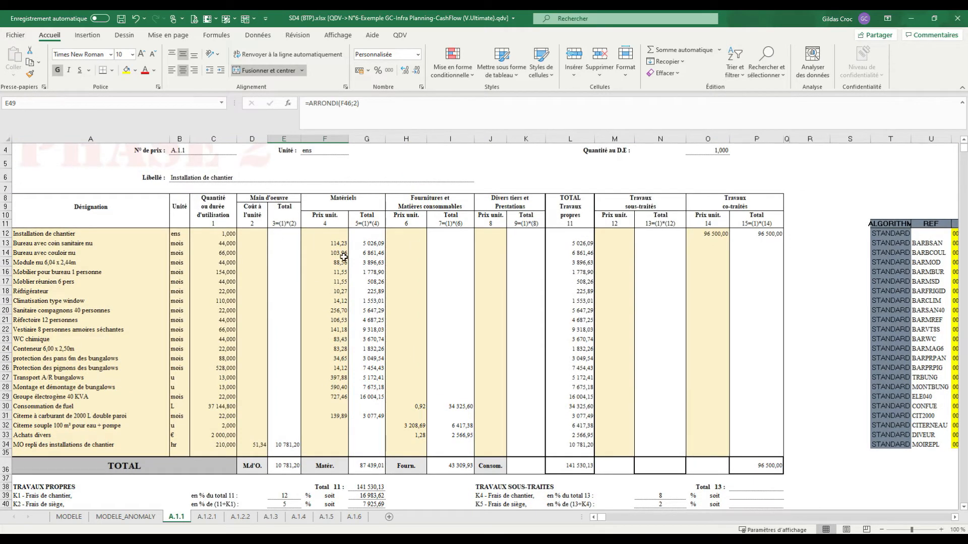
pyautogui.scroll(-2, 443, 326)
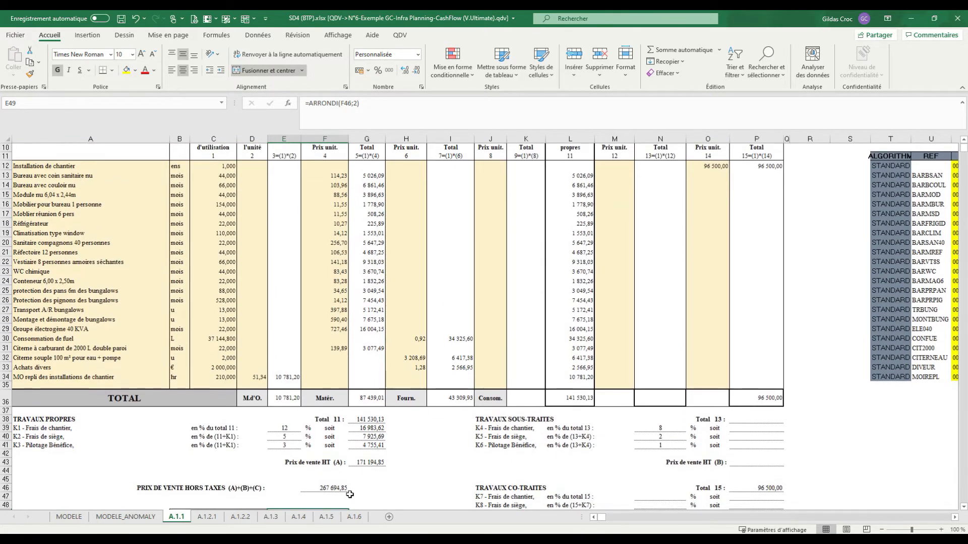
pyautogui.scroll(1, 478, 308)
pyautogui.scroll(3, 477, 308)
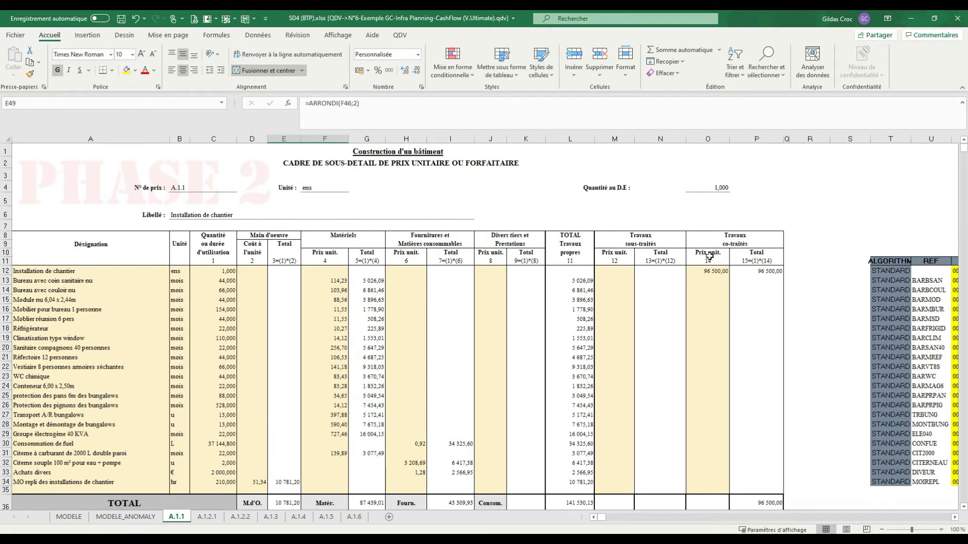
pyautogui.click(726, 272)
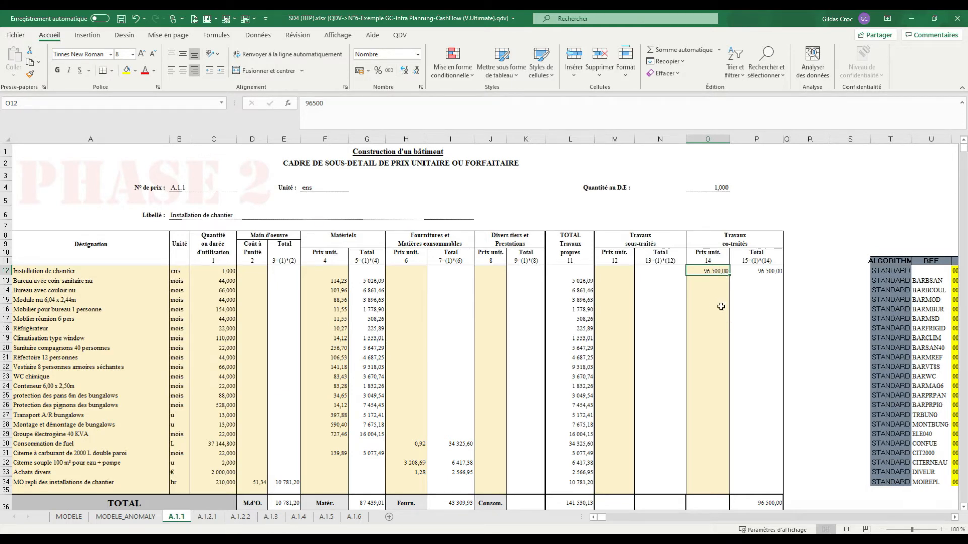
pyautogui.scroll(-7, 716, 307)
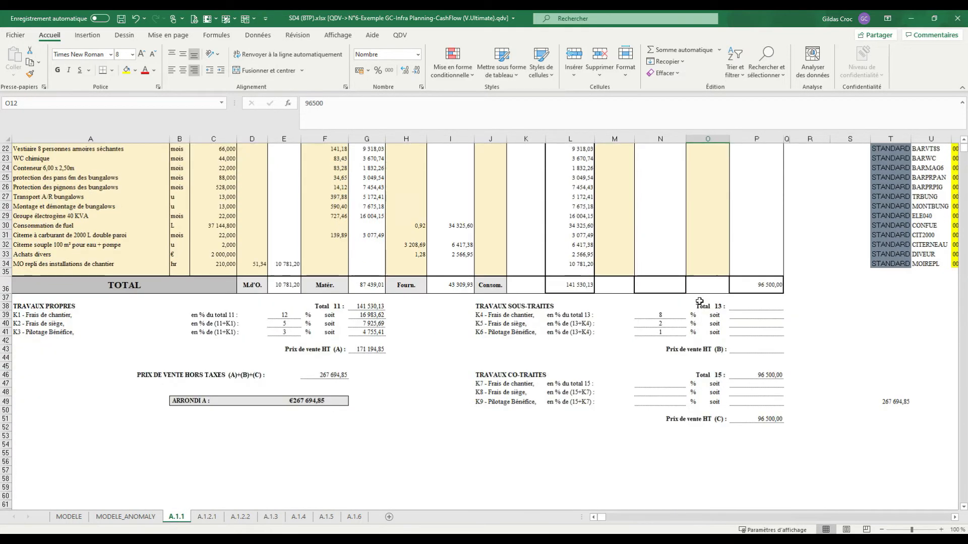
pyautogui.click(677, 386)
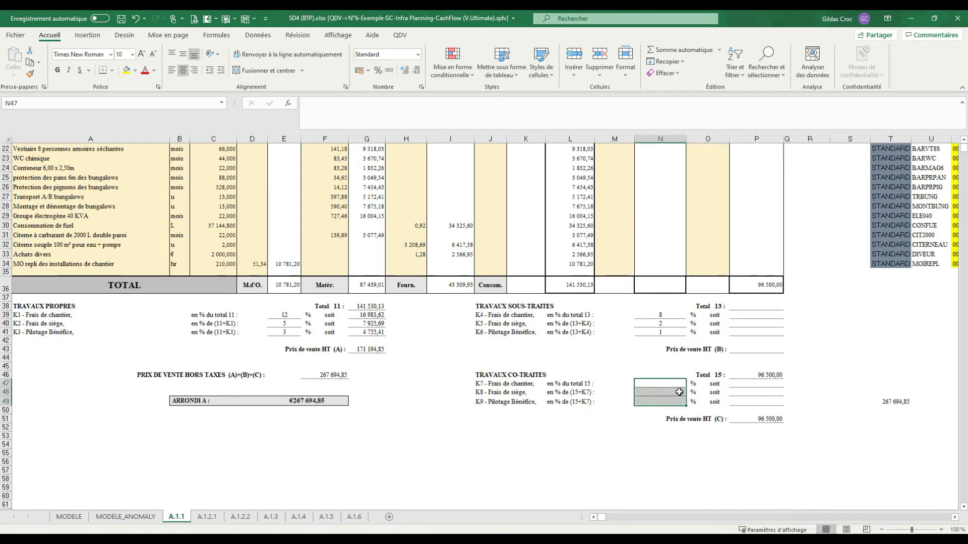
pyautogui.scroll(6, 679, 392)
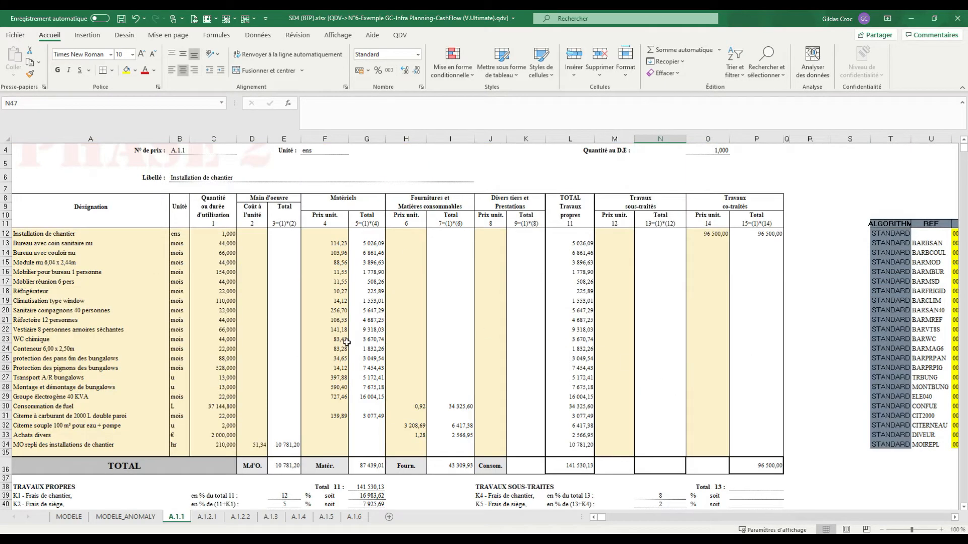
pyautogui.scroll(1, 310, 212)
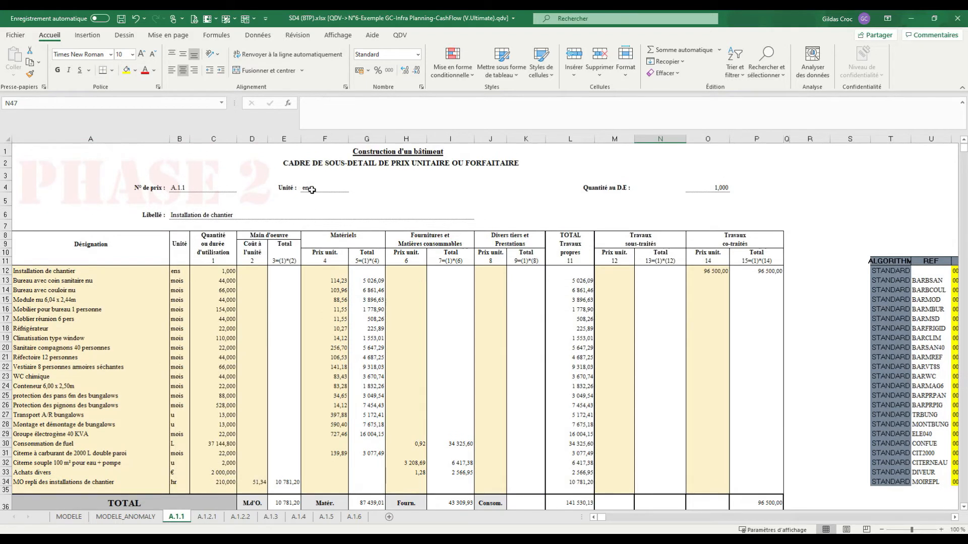
pyautogui.click(400, 35)
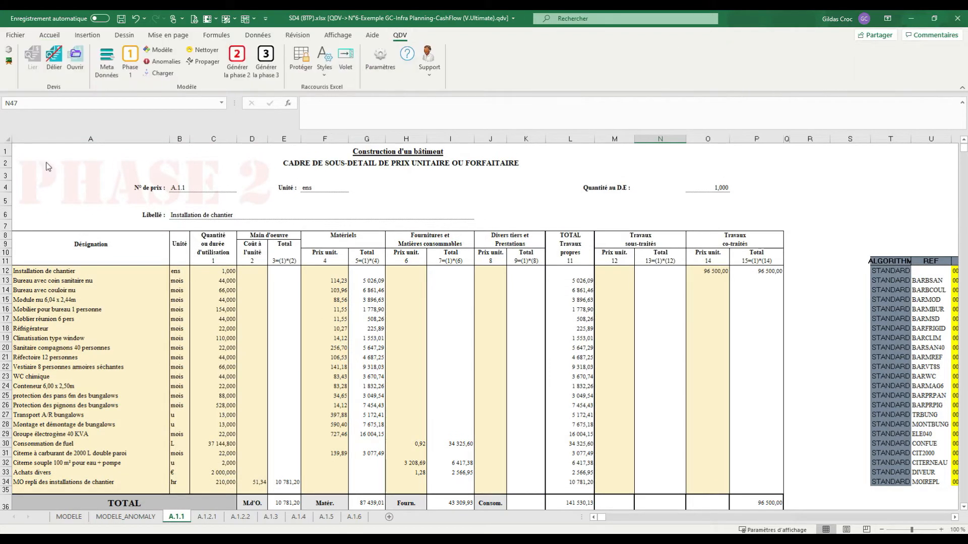
# - Start the phase 3 generation and create and open a Résultat subfolder in Sous Détail Administratif de Prix for the output
pyautogui.click(270, 63)
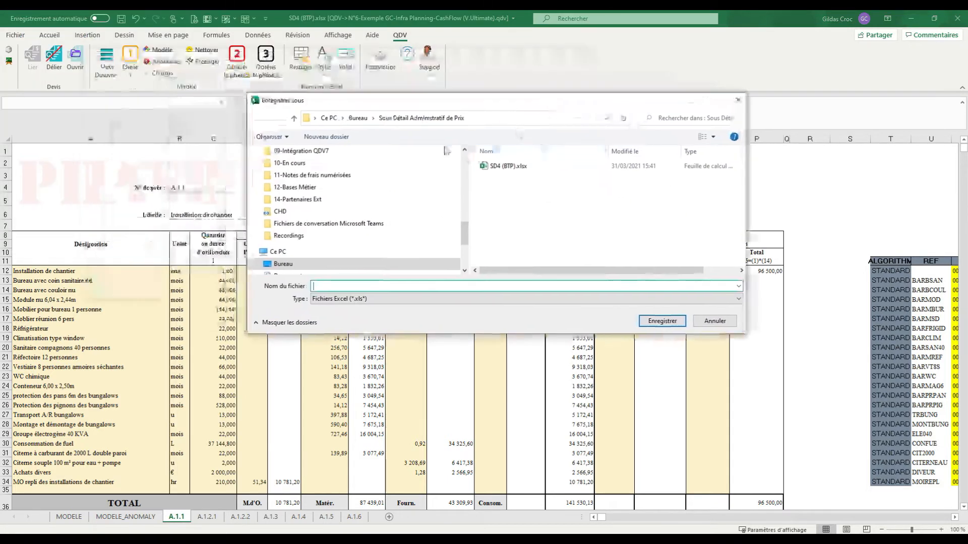
pyautogui.click(327, 136)
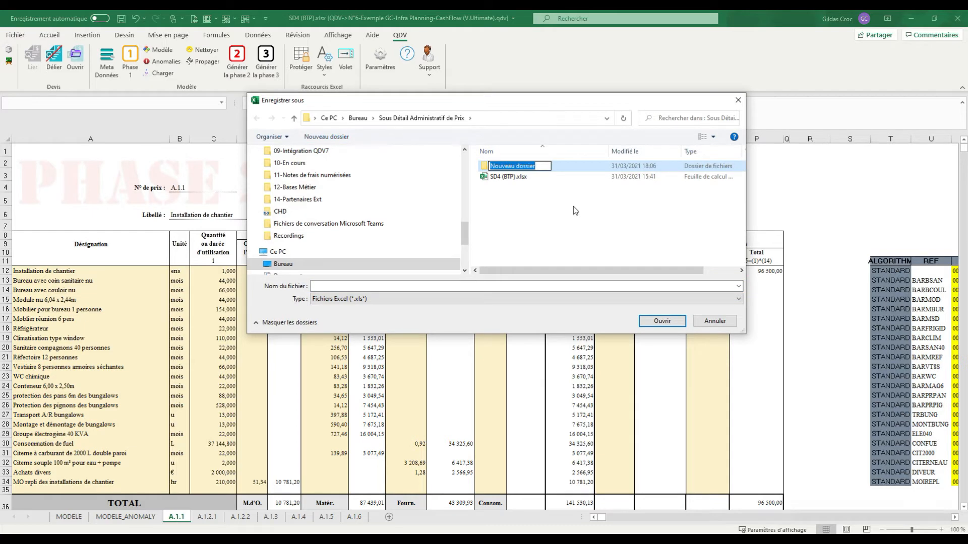
pyautogui.write('Re')
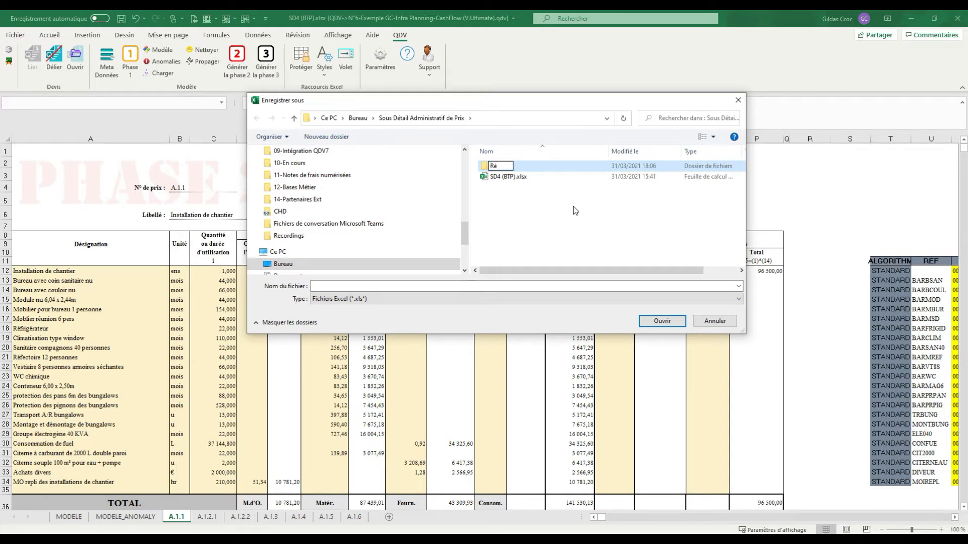
pyautogui.write('sultat')
pyautogui.press('Return')
pyautogui.press('Return')
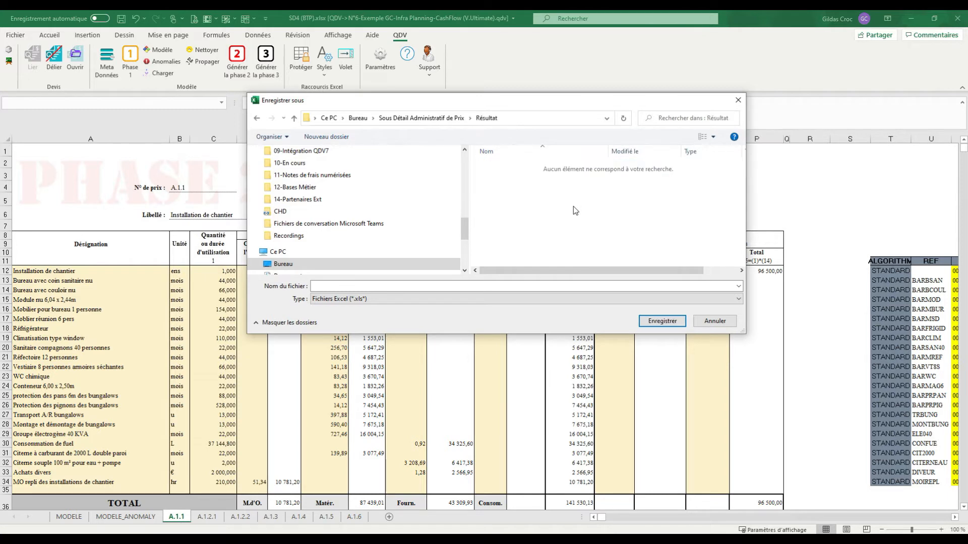
# - Name the output SD Résultat and generate the client's base workbook, its PDF version and the electronically signed workbook
pyautogui.click(380, 287)
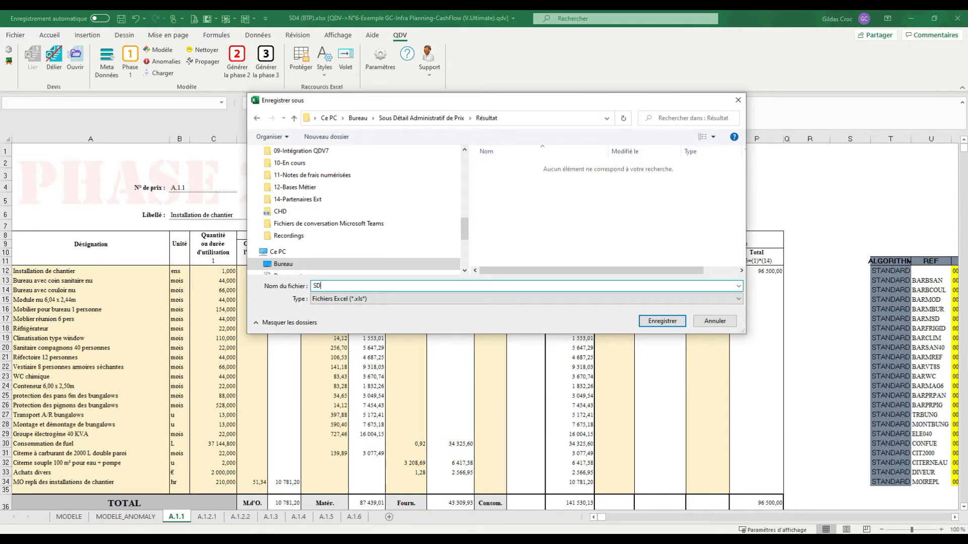
pyautogui.write('SD Résultat')
pyautogui.press('Return')
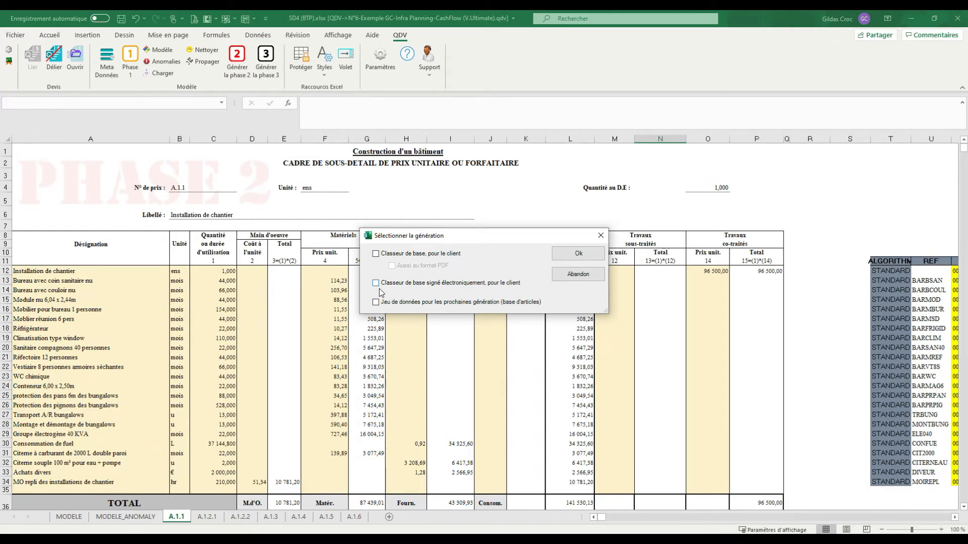
pyautogui.click(415, 255)
pyautogui.click(581, 254)
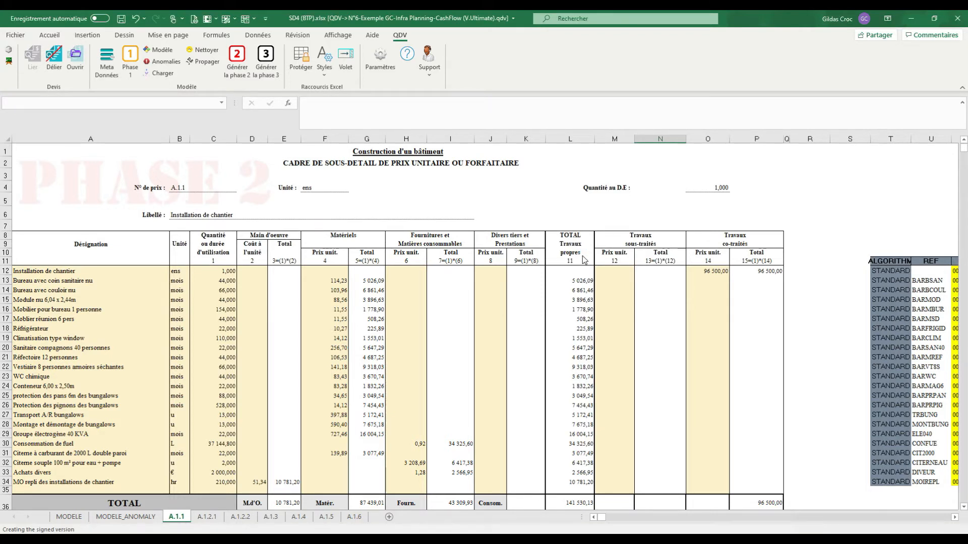
# - Inspect the phase 3 sheet A.1.1, including the materials total formula for the Module nu 6,04 x 2,44m row
pyautogui.click(497, 297)
pyautogui.click(395, 362)
pyautogui.click(177, 517)
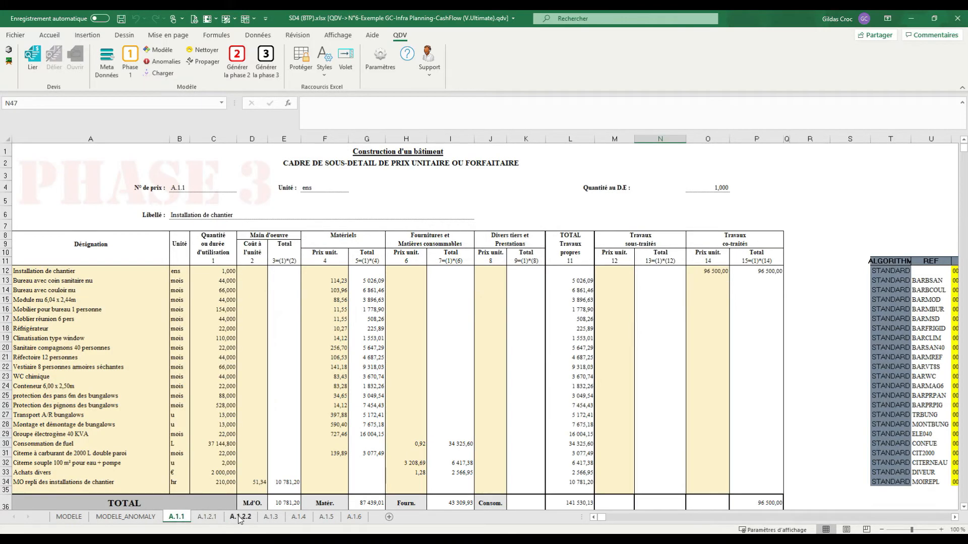
pyautogui.click(441, 329)
pyautogui.click(369, 300)
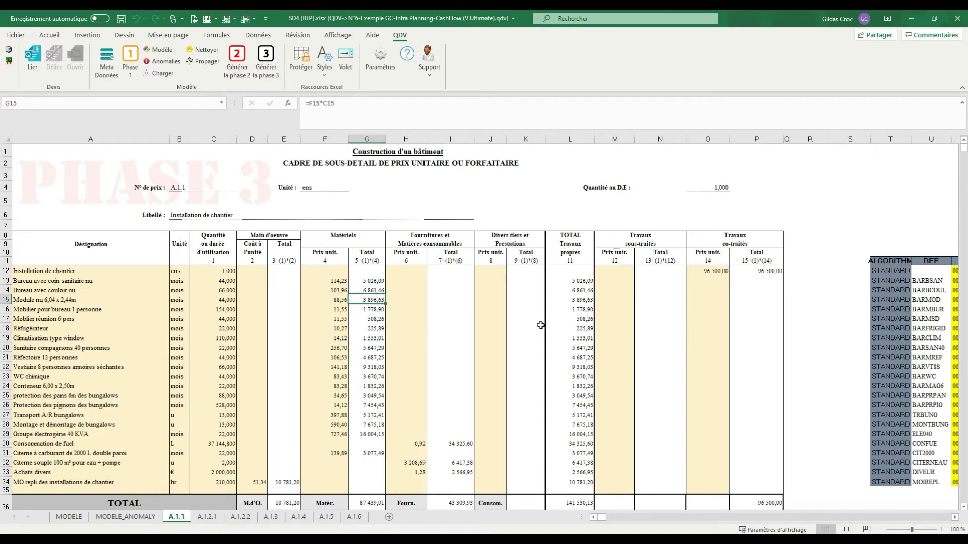
# - Save the phase 3 workbook SD4 (BTP).xlsx and close it
pyautogui.click(121, 19)
pyautogui.click(503, 290)
pyautogui.click(956, 18)
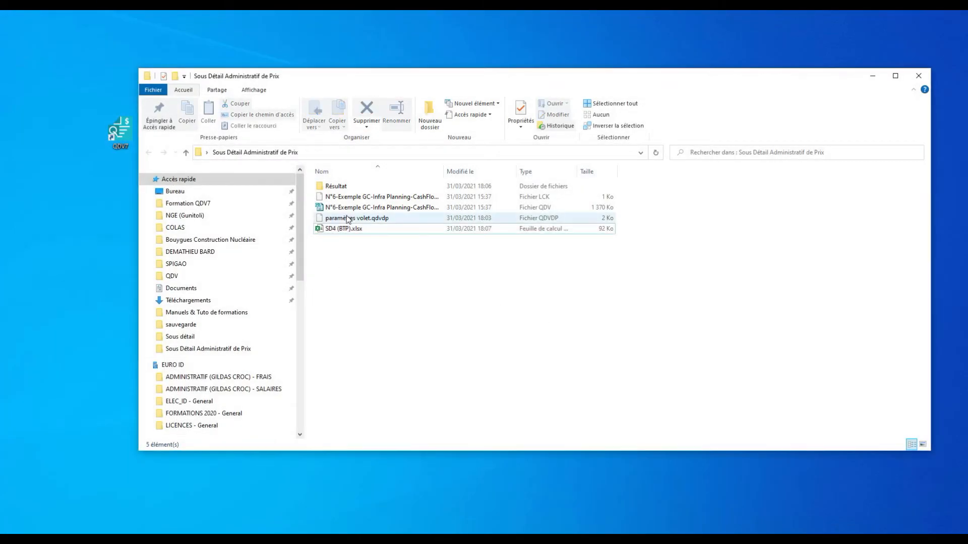
# - Open SD Résultat.xlsx from the Résultat folder and look through sheets A.1.1, A.1.2.1, A.1.2.2 and A.1.3
pyautogui.doubleClick(346, 186)
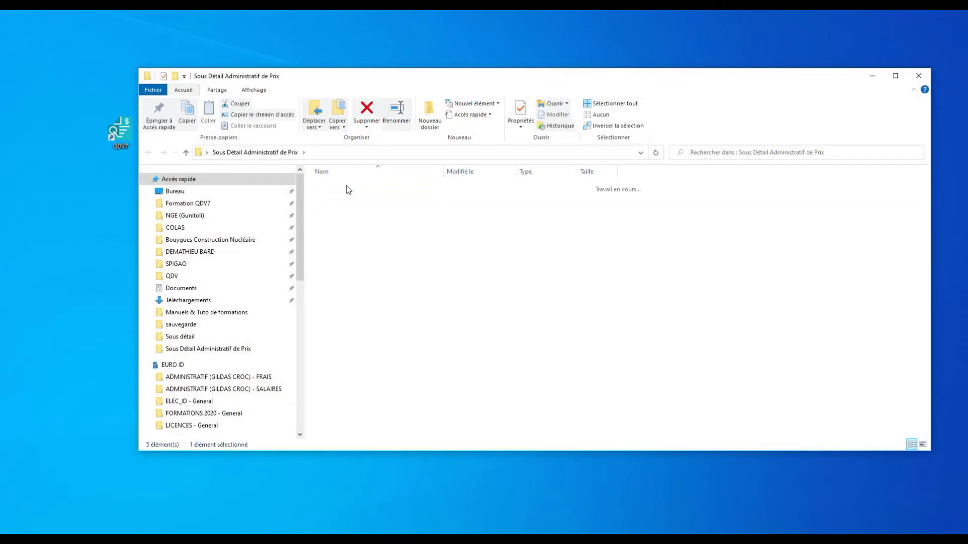
pyautogui.click(346, 211)
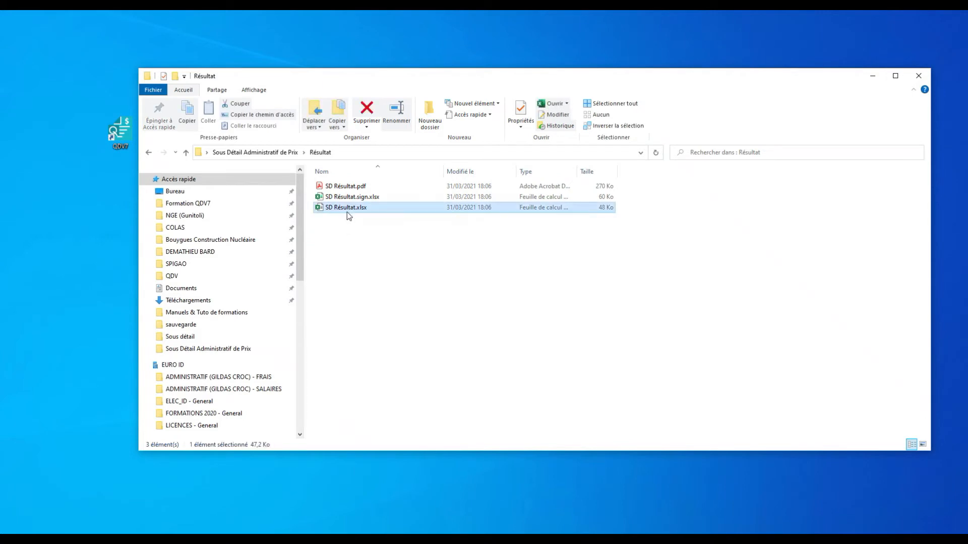
pyautogui.doubleClick(352, 209)
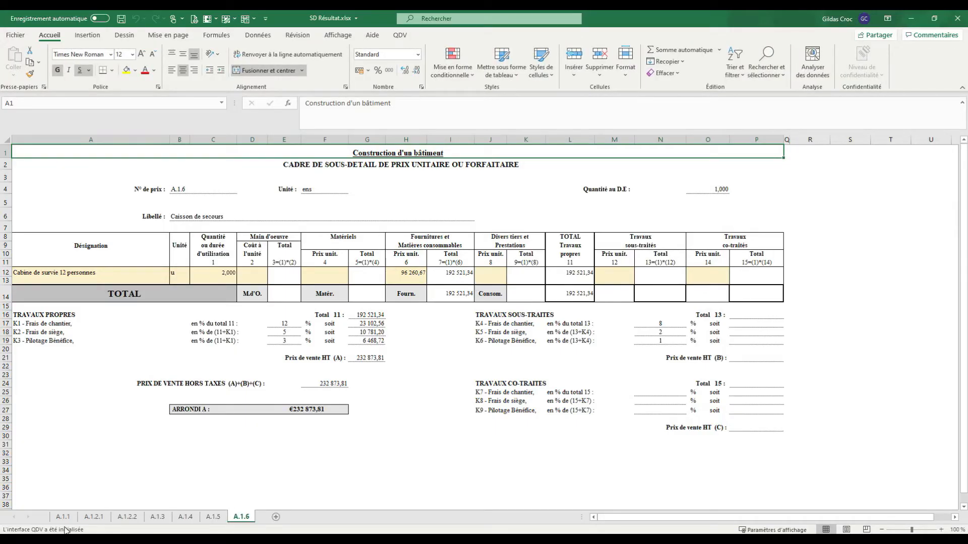
pyautogui.click(68, 519)
pyautogui.click(94, 518)
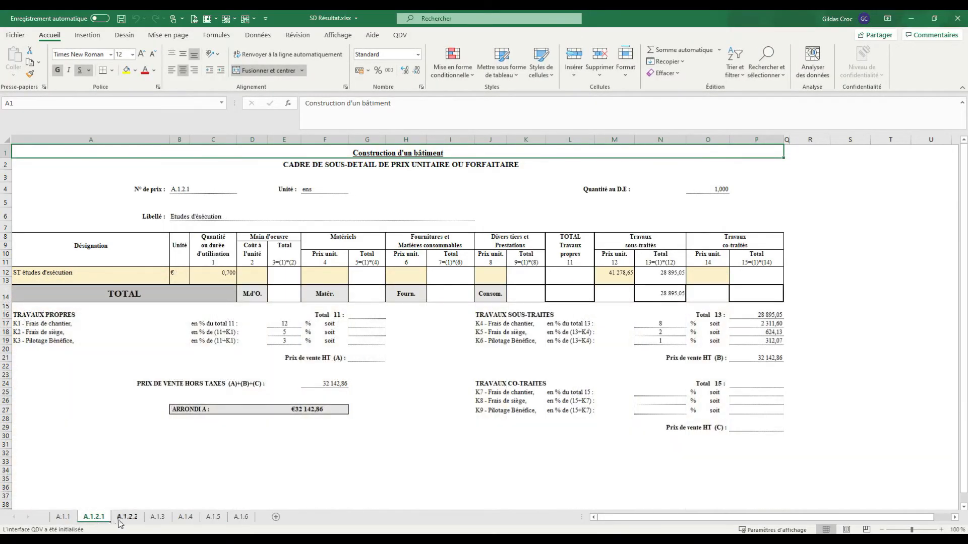
pyautogui.click(140, 520)
pyautogui.click(159, 519)
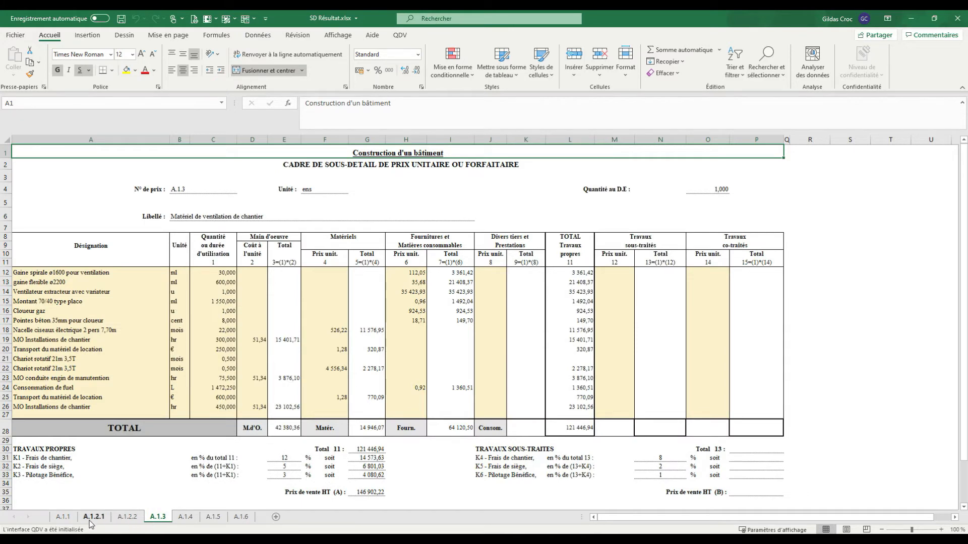
# - Examine the price breakdown on sheet A.1.1 from the header down to the rounded sale price, and close the workbook
pyautogui.click(72, 519)
pyautogui.scroll(-5, 354, 394)
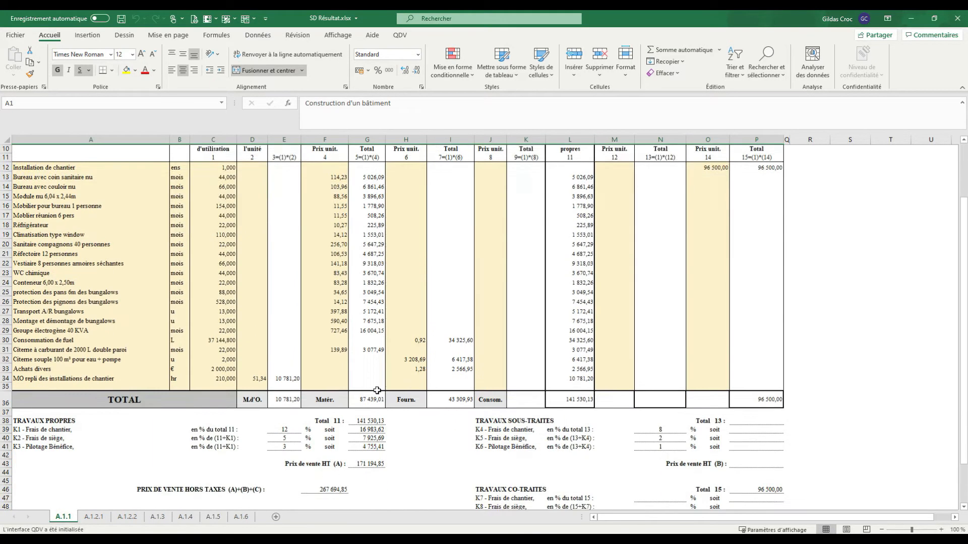
pyautogui.scroll(5, 775, 462)
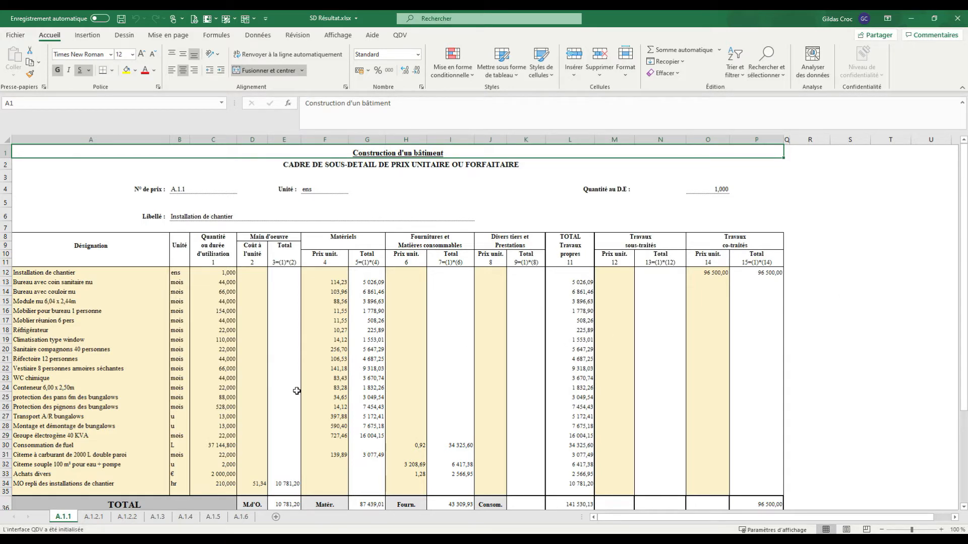
pyautogui.scroll(-5, 491, 318)
pyautogui.scroll(5, 831, 171)
pyautogui.scroll(-5, 432, 255)
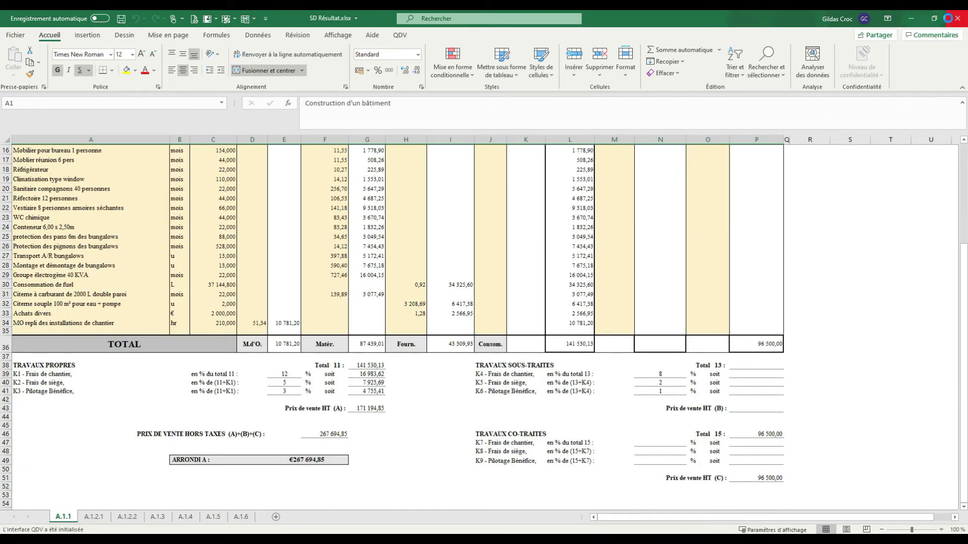
pyautogui.click(957, 19)
# - Open SD Résultat.sign.xlsx and display its digital signatures
pyautogui.click(342, 197)
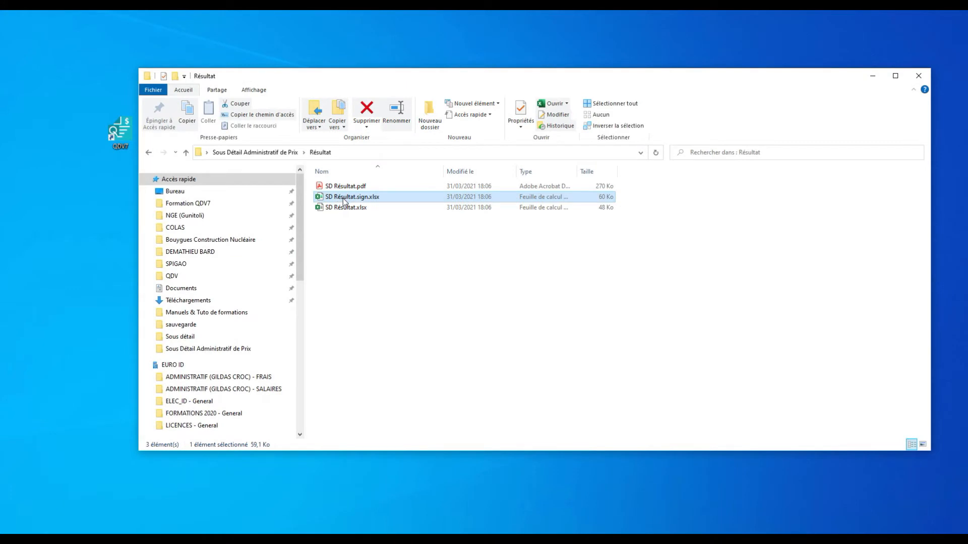
pyautogui.doubleClick(343, 197)
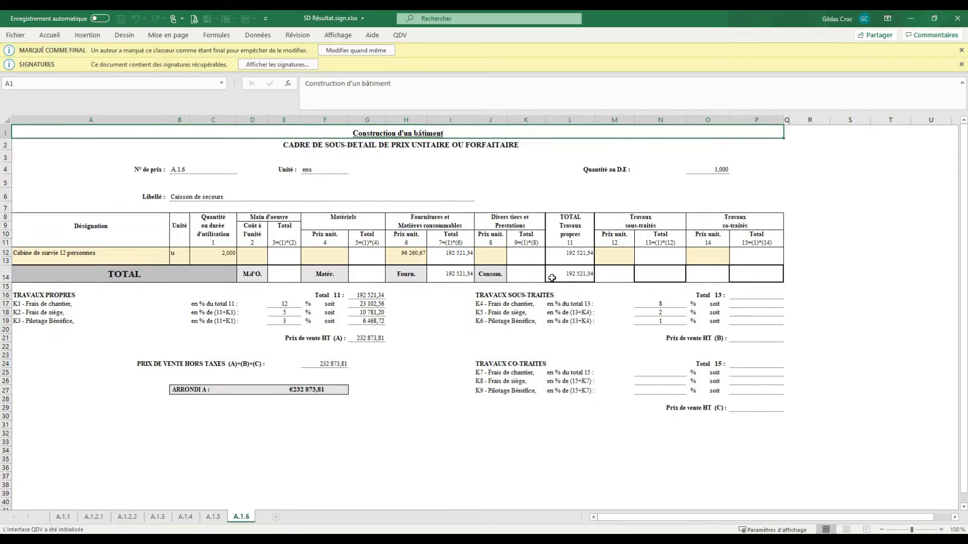
pyautogui.click(455, 328)
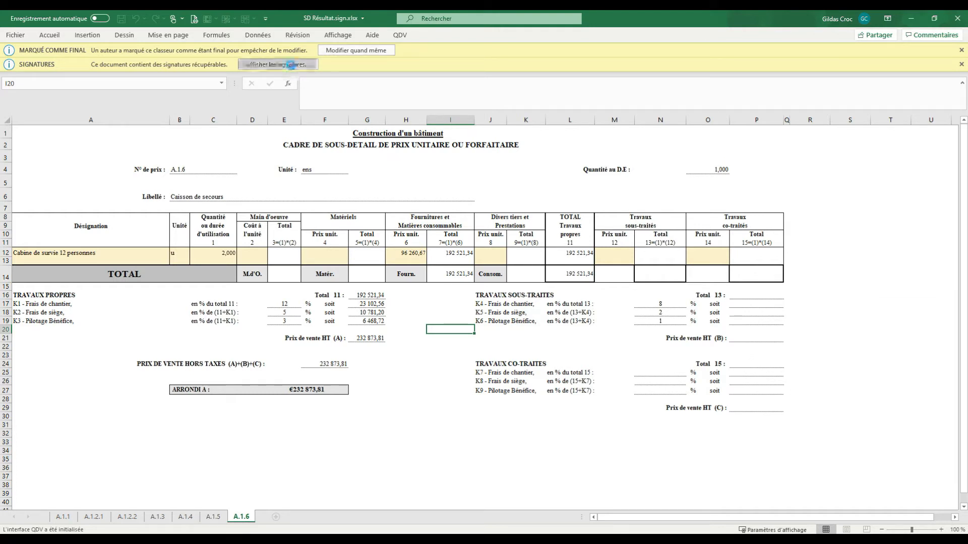
pyautogui.click(282, 64)
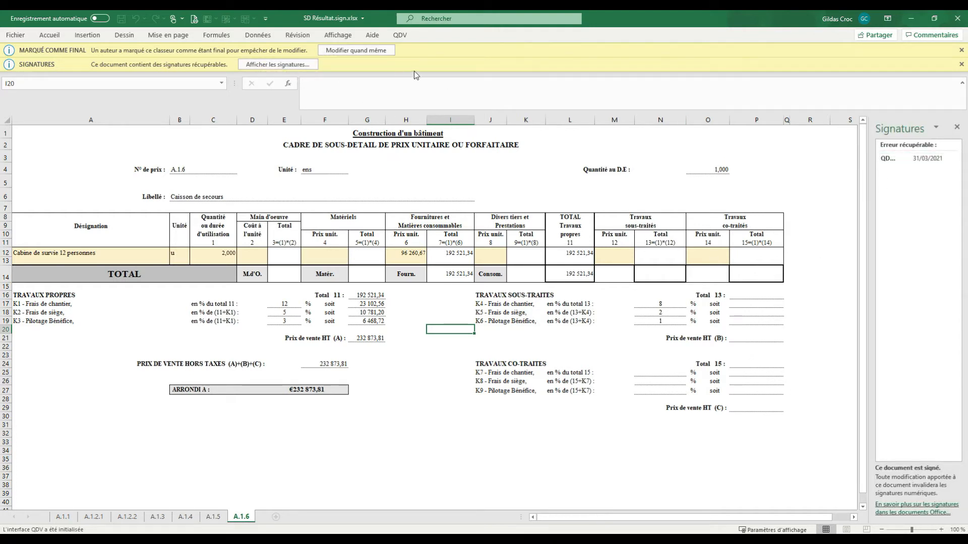
# - Unlock the signed workbook for editing, accept the removal of its signatures, and close it
pyautogui.click(378, 52)
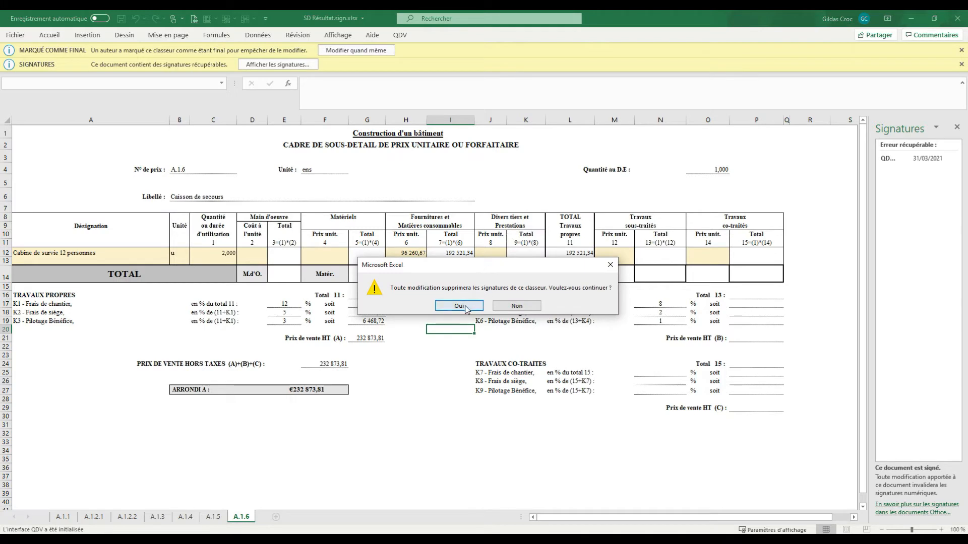
pyautogui.click(476, 305)
pyautogui.click(494, 313)
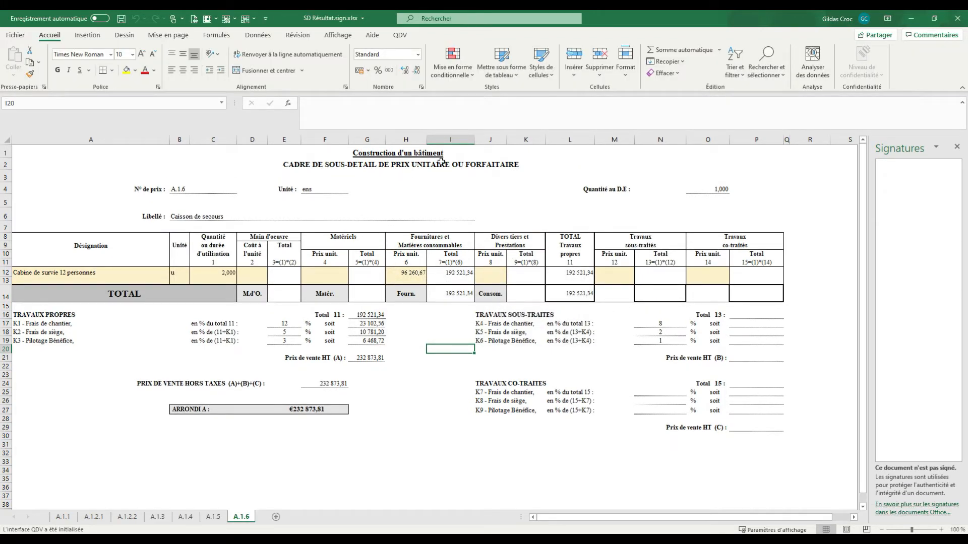
pyautogui.click(957, 18)
# - Open SD Résultat.pdf in Acrobat Reader and examine the exported price breakdown pages, enlarging the A.1.1 page
pyautogui.click(358, 186)
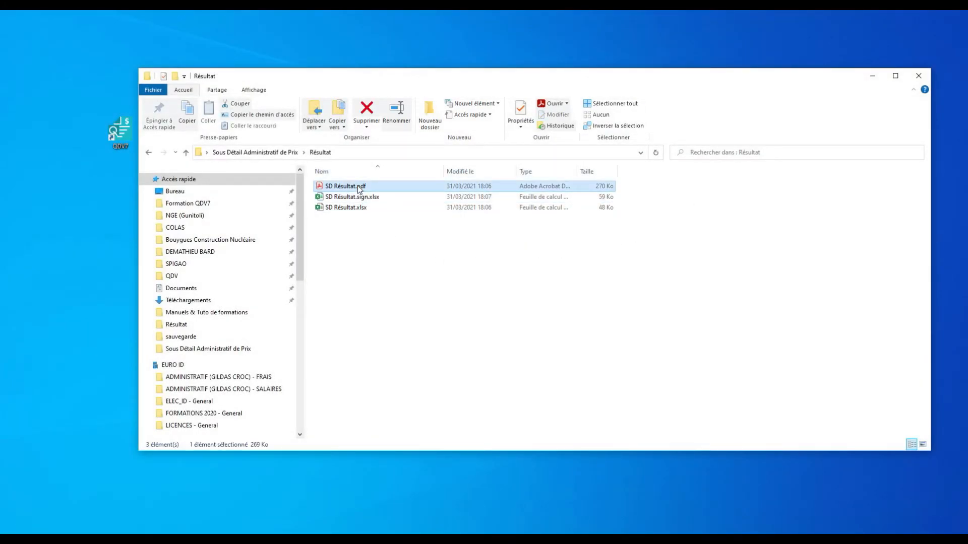
pyautogui.doubleClick(358, 186)
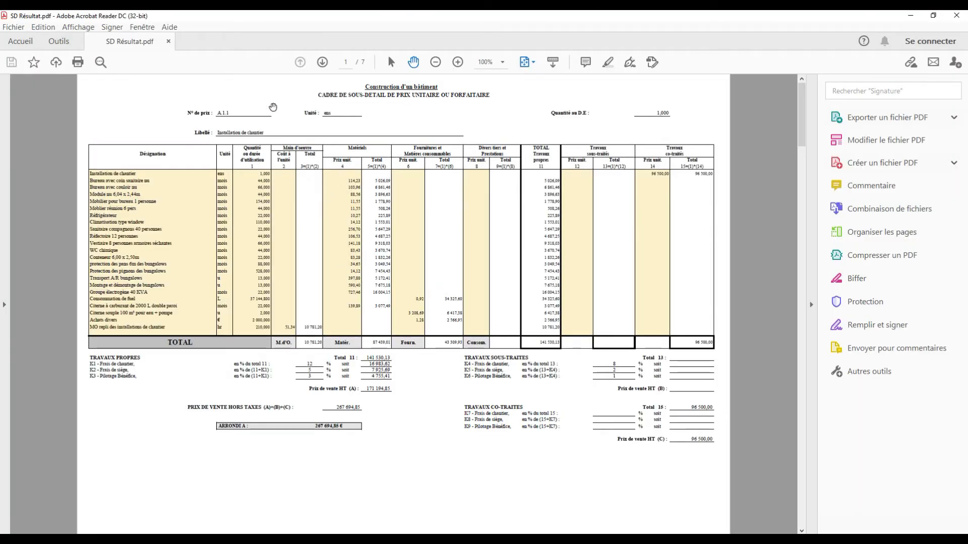
pyautogui.scroll(-3, 421, 320)
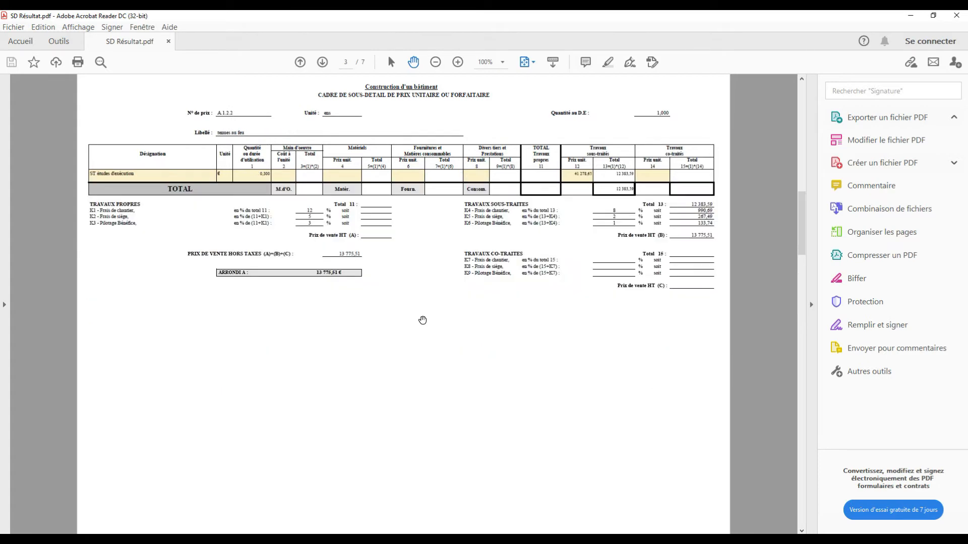
pyautogui.scroll(3, 422, 320)
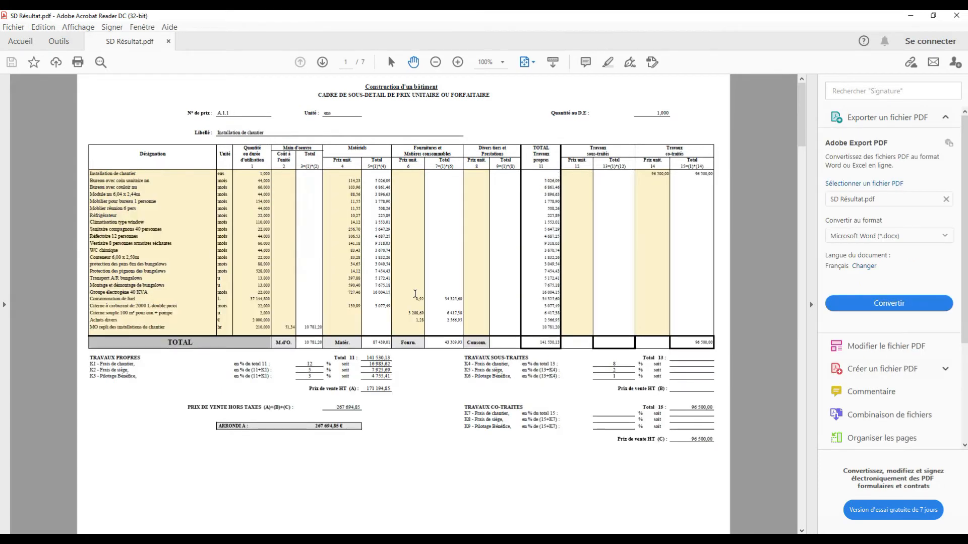
pyautogui.scroll(2, 370, 235)
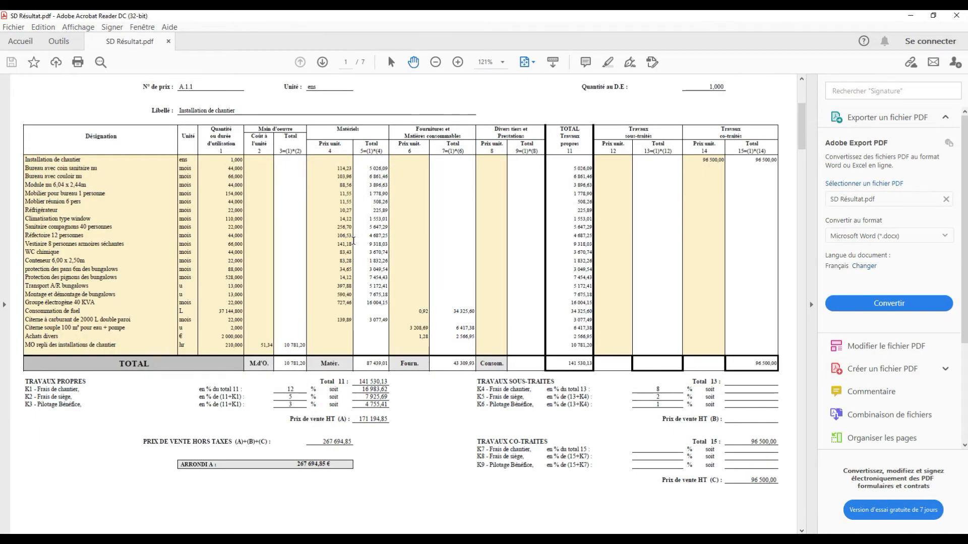
pyautogui.scroll(-2, 351, 241)
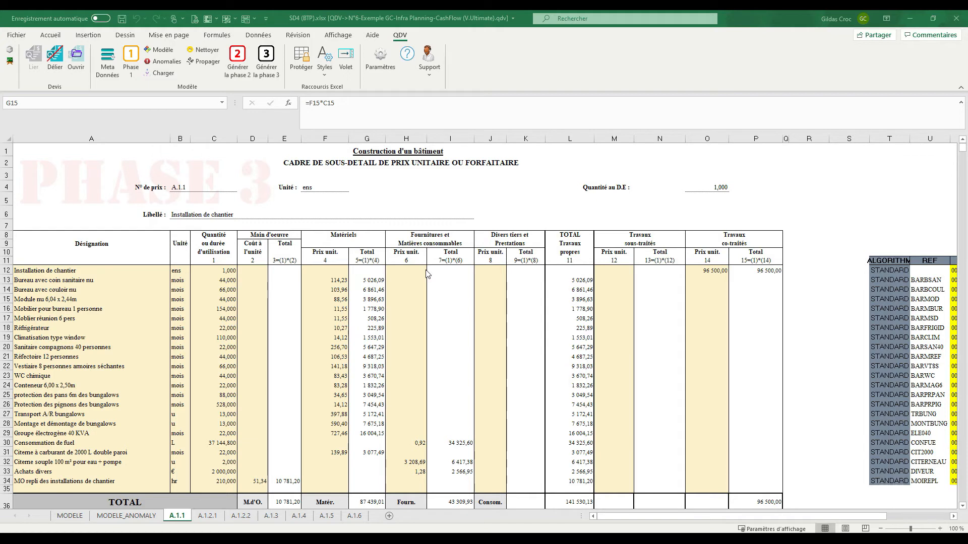
# - Clean SD4 (BTP).xlsx in Excel by deleting all generated sheets, leaving only the MODELE sheet
pyautogui.click(338, 278)
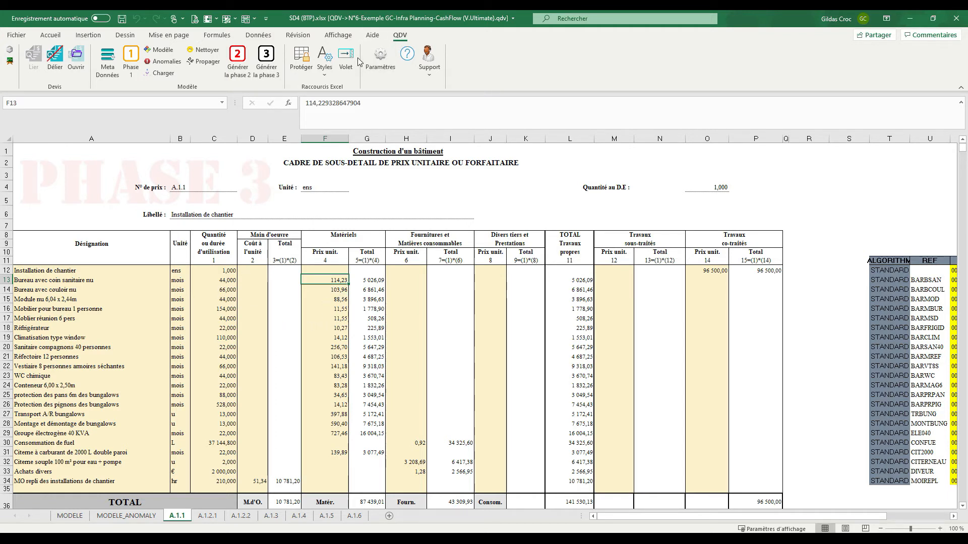
pyautogui.click(206, 54)
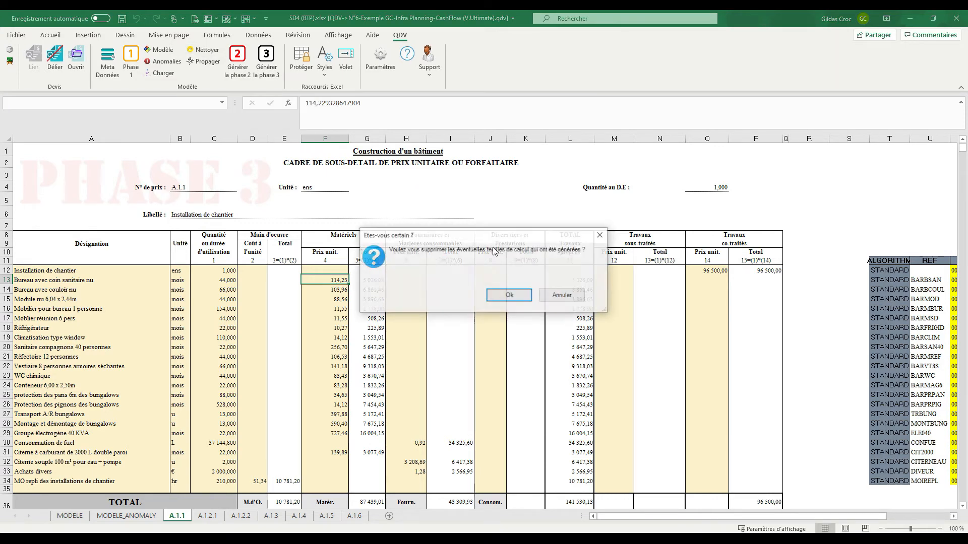
pyautogui.click(510, 294)
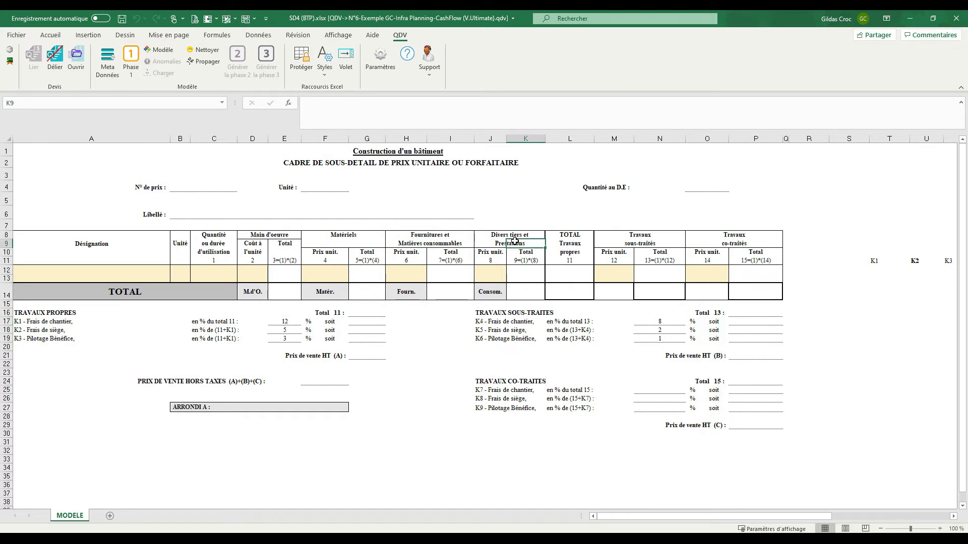
# - Display the QDV model parameters and duplicate the STANDARD algorithm
pyautogui.click(346, 57)
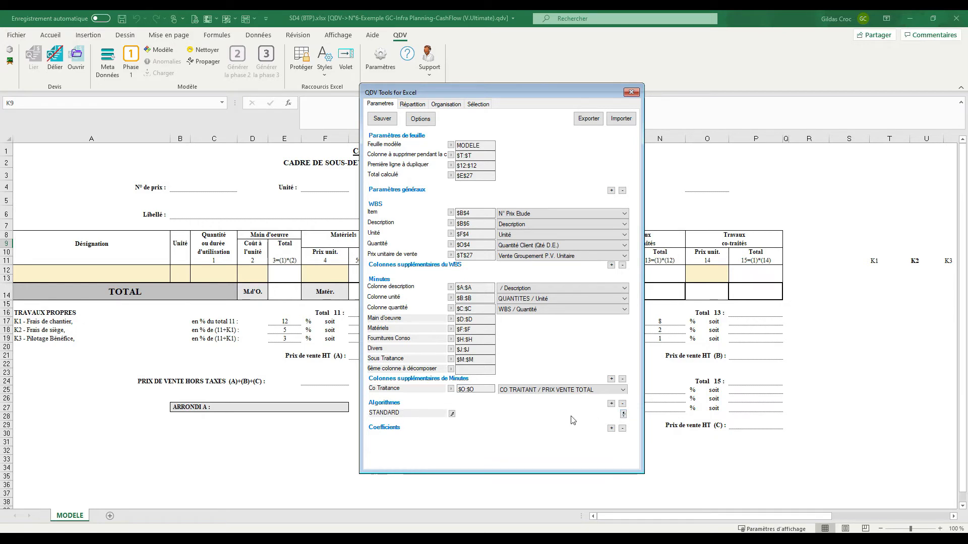
pyautogui.click(624, 415)
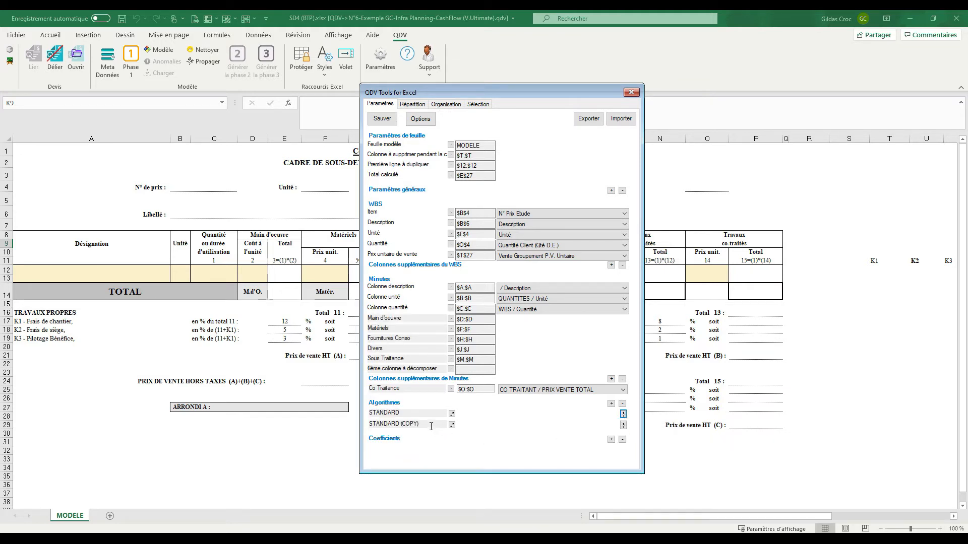
# - Rename the copied STANDARD algorithm as QTE
pyautogui.click(371, 424)
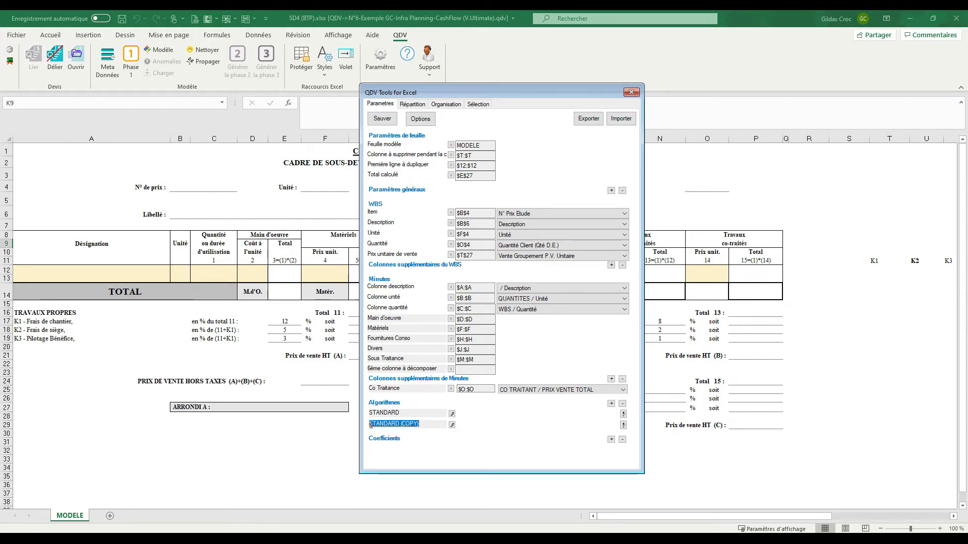
pyautogui.write('Q')
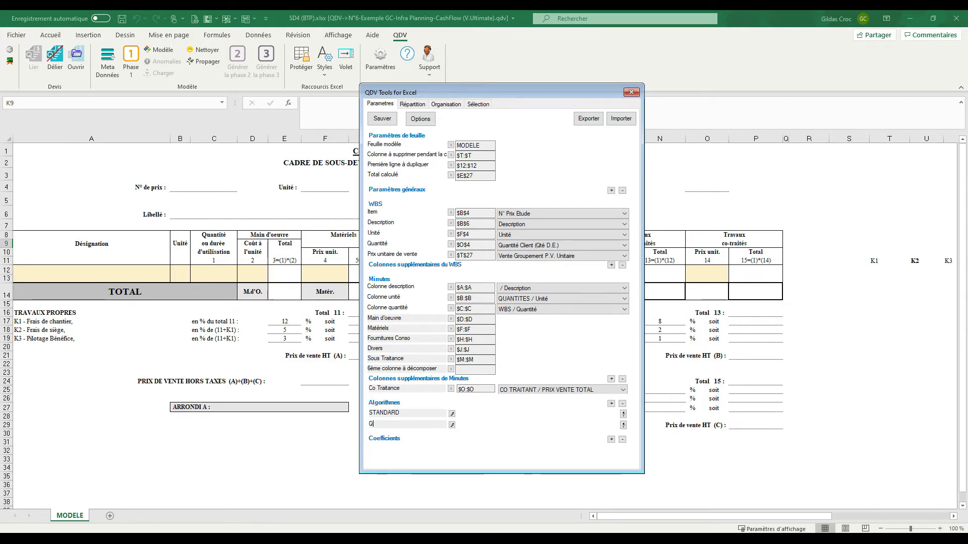
pyautogui.write('T2')
# - Open the QTE algorithm's formulas and delete the one compensated on CO TRAITANT / PRIX VENTE TOTAL
pyautogui.click(451, 424)
pyautogui.moveTo(279, 85); pyautogui.dragTo(565, 138)
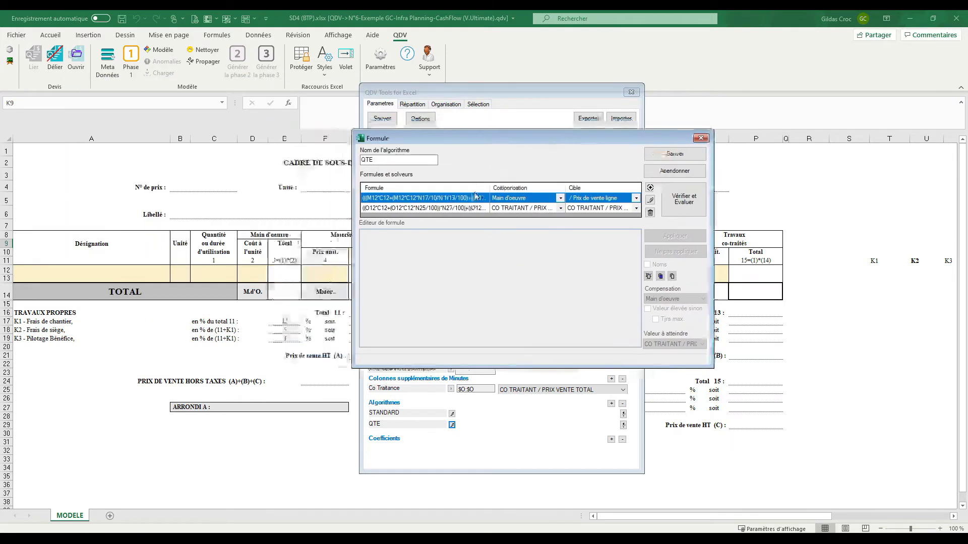
pyautogui.click(530, 208)
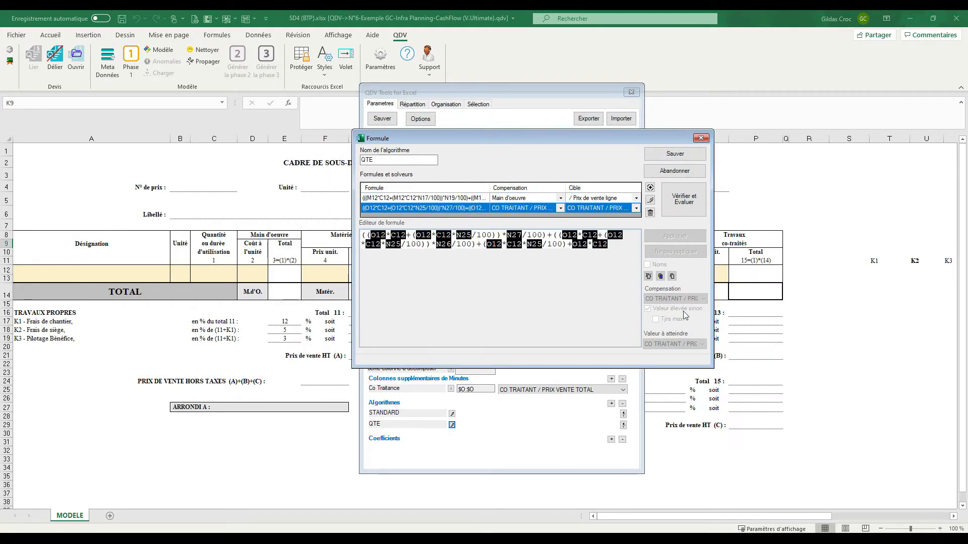
pyautogui.click(649, 213)
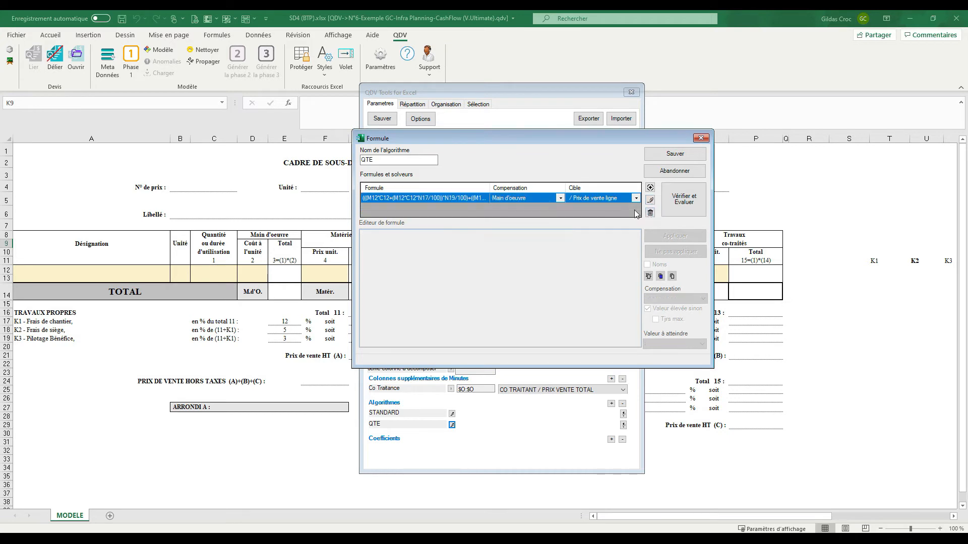
# - Set the compensation of the remaining QTE formula to WBS / Quantité, apply it, and save the algorithm
pyautogui.click(600, 200)
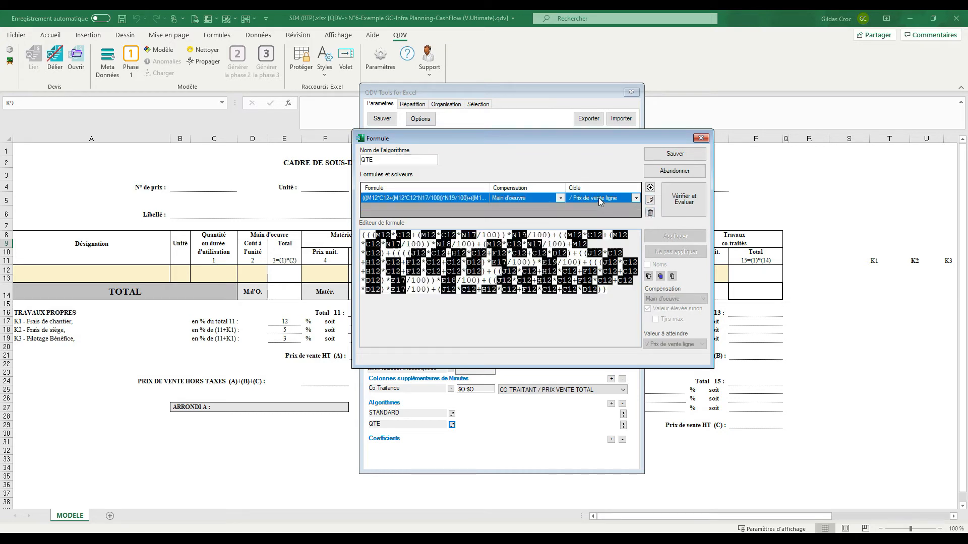
pyautogui.click(649, 200)
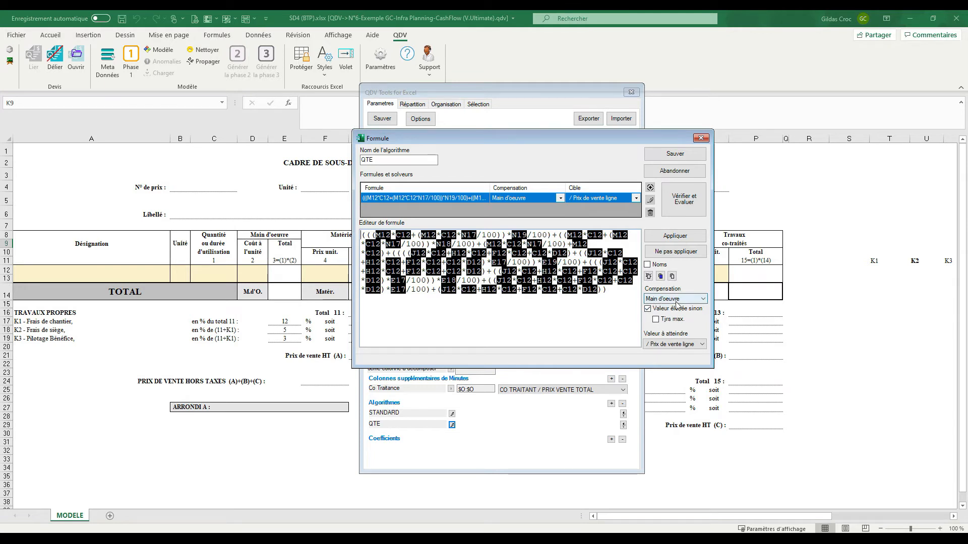
pyautogui.click(676, 299)
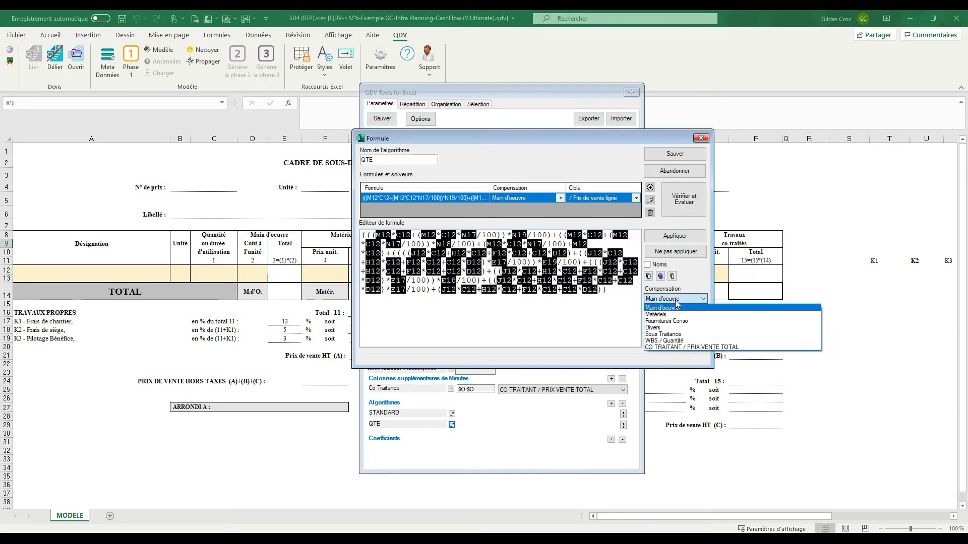
pyautogui.click(679, 341)
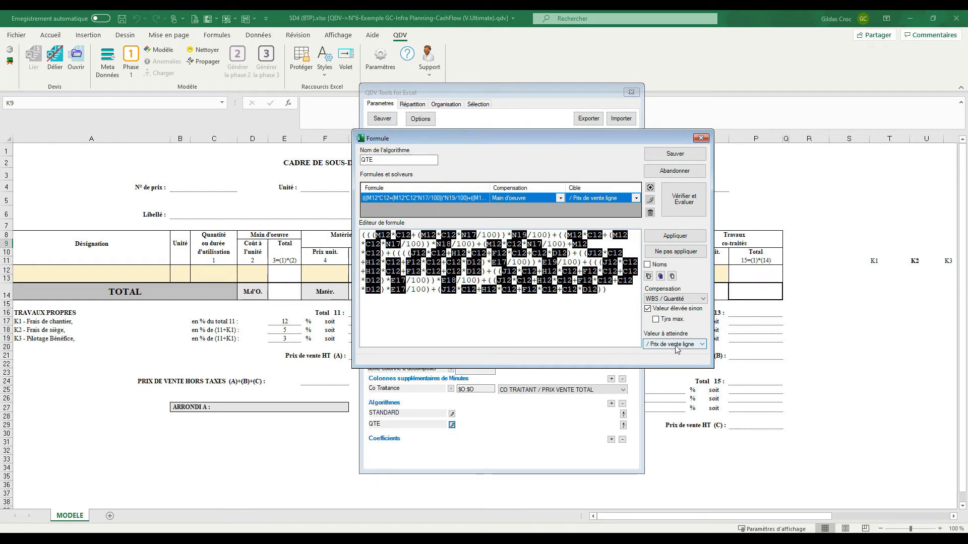
pyautogui.click(684, 237)
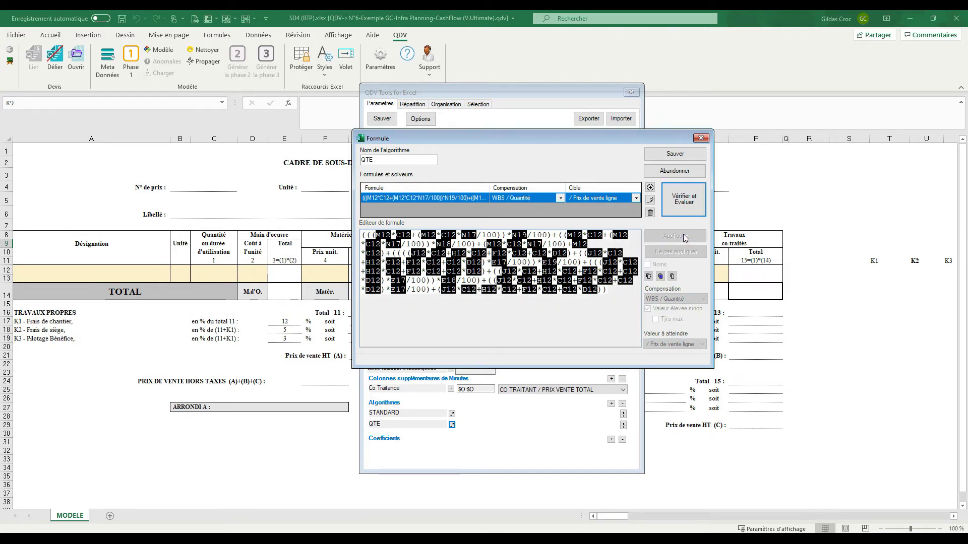
pyautogui.click(675, 153)
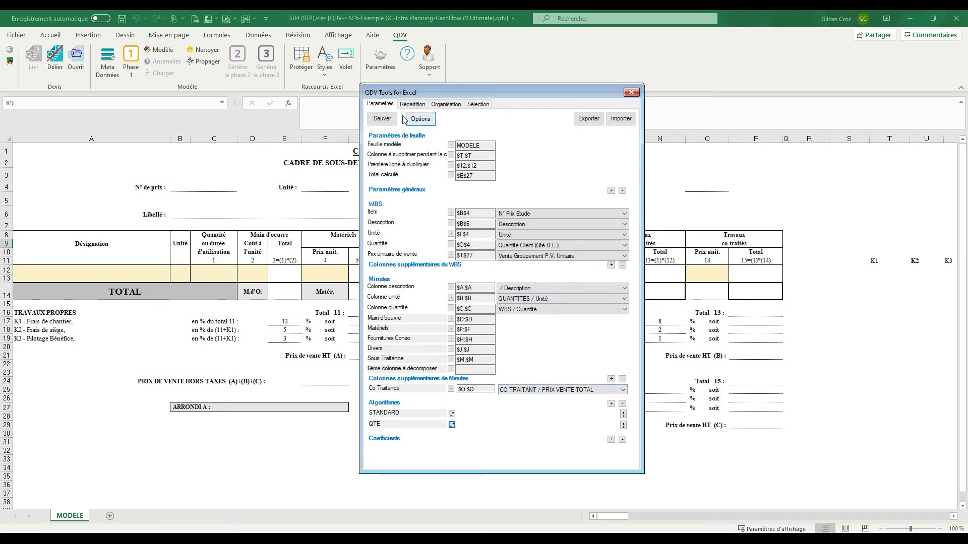
# - Review the selected items and distribution settings, close the QDV parameters, and generate the phase 1 breakdown sheets
pyautogui.click(478, 104)
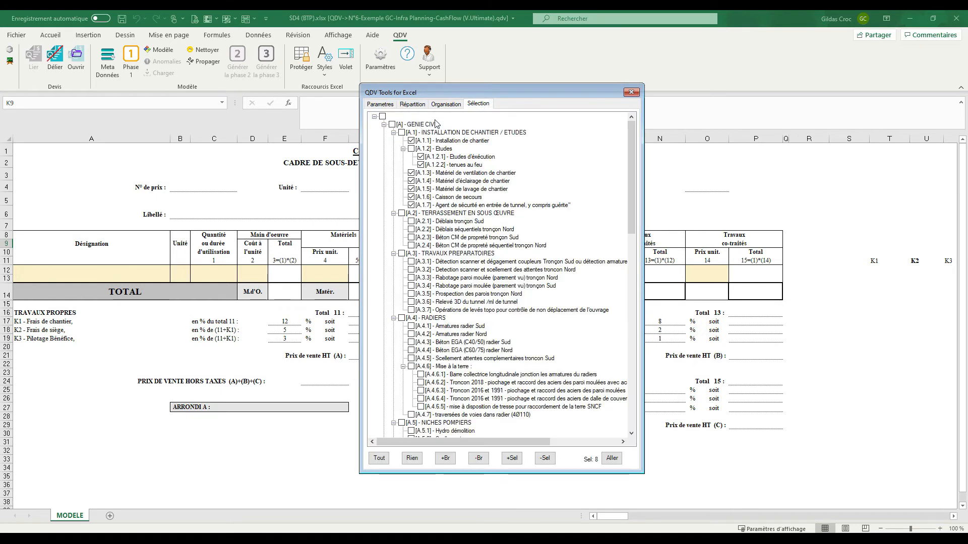
pyautogui.click(407, 106)
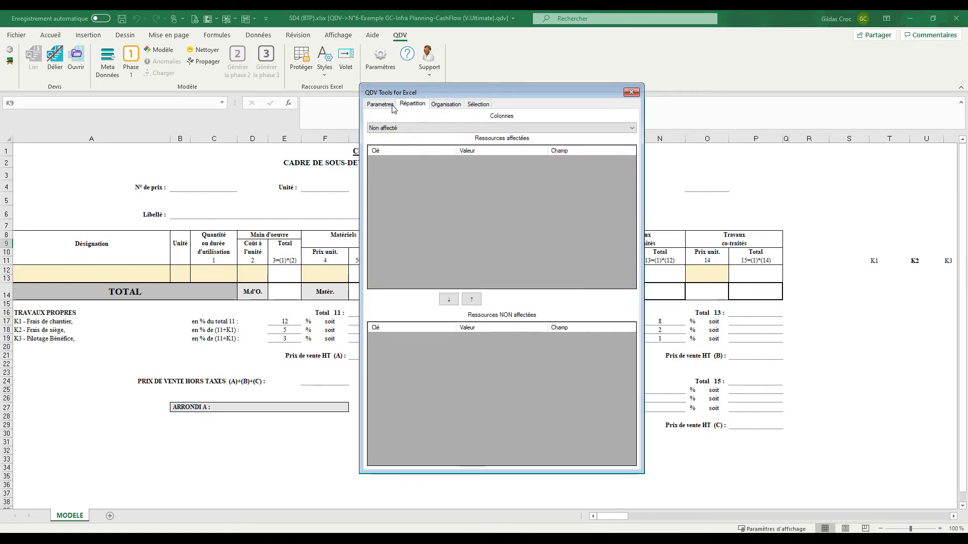
pyautogui.click(382, 106)
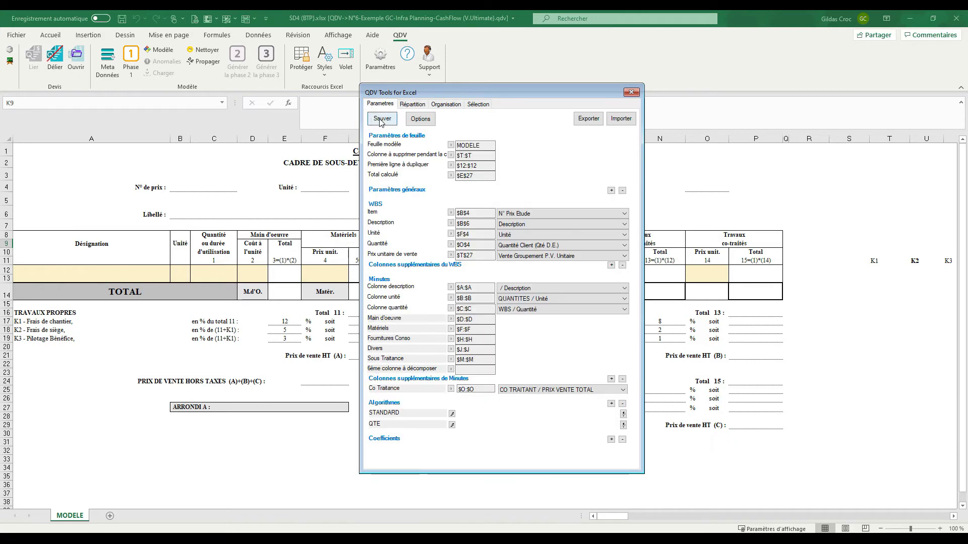
pyautogui.click(633, 92)
pyautogui.click(457, 208)
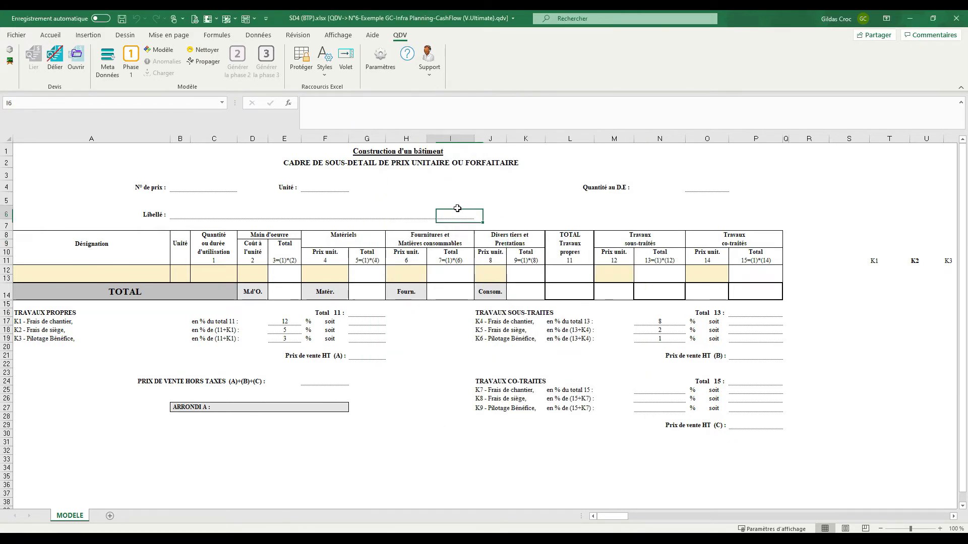
pyautogui.click(131, 71)
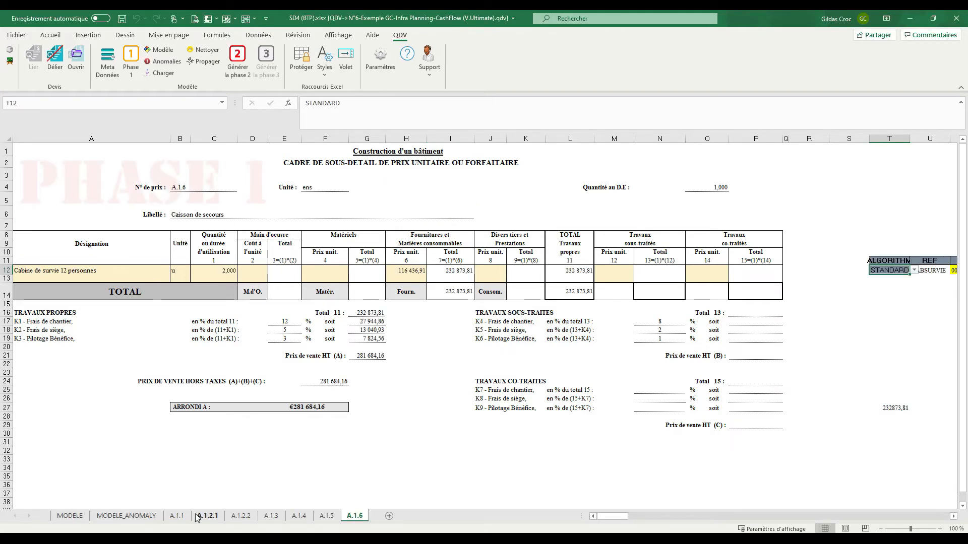
# - Examine sheet A.1.1 and compare its rounded selling price in E49 with the target value in T49
pyautogui.click(177, 515)
pyautogui.click(332, 298)
pyautogui.click(335, 338)
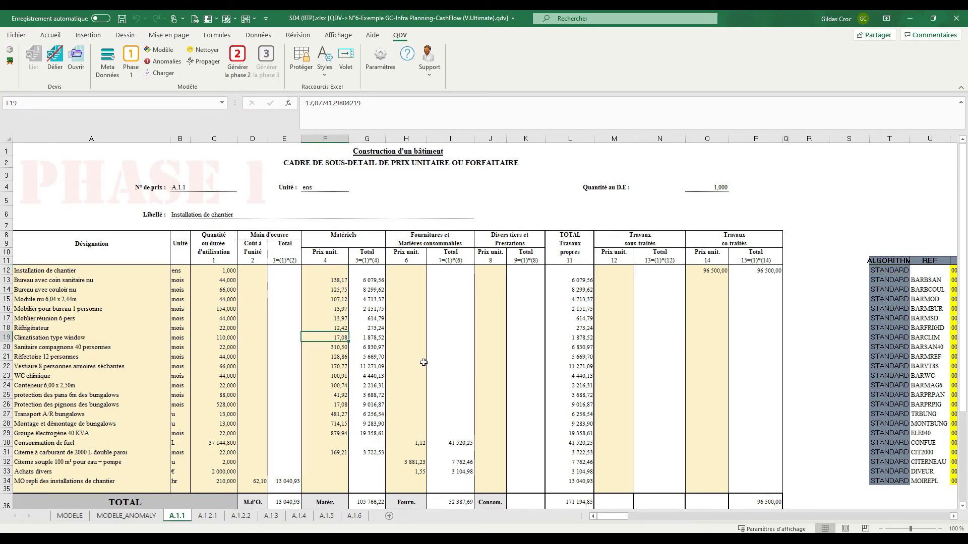
pyautogui.scroll(-6, 423, 362)
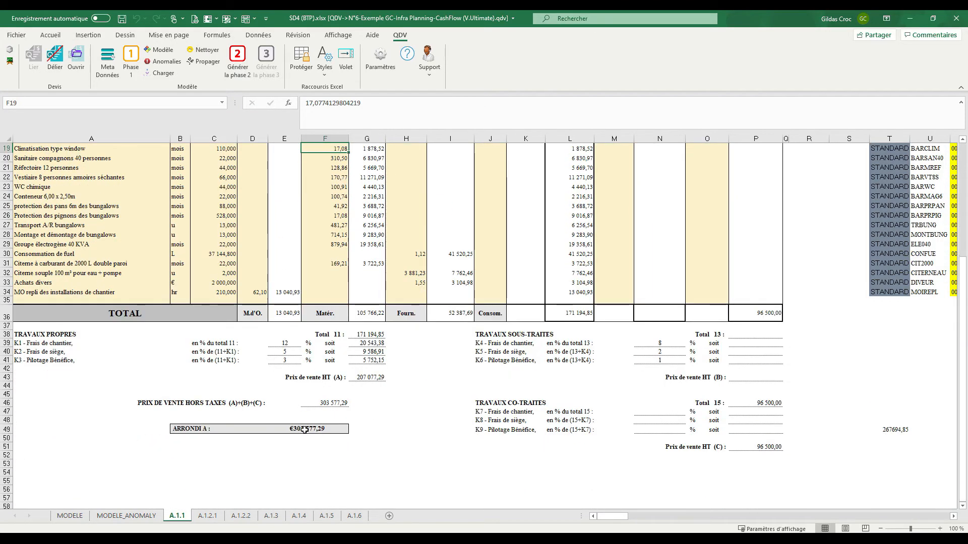
pyautogui.click(304, 429)
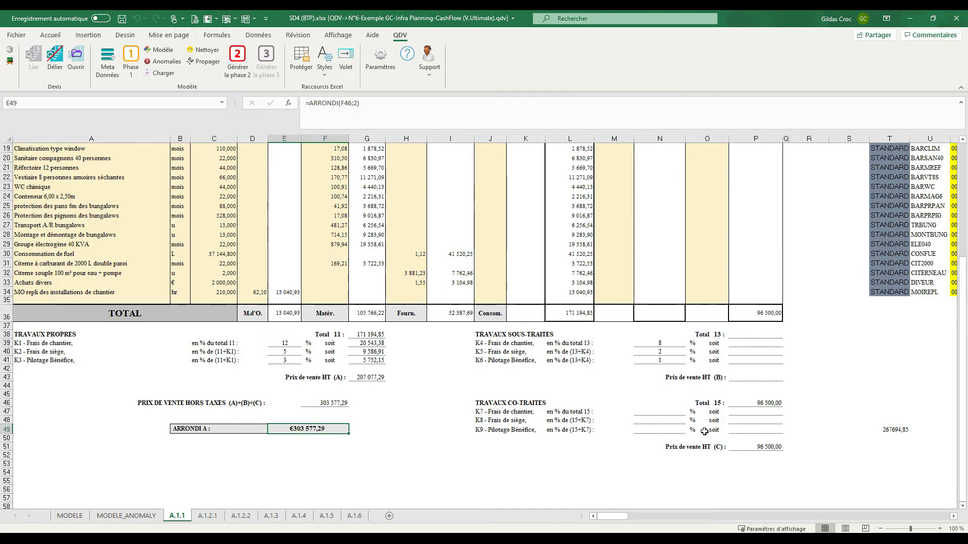
pyautogui.click(888, 430)
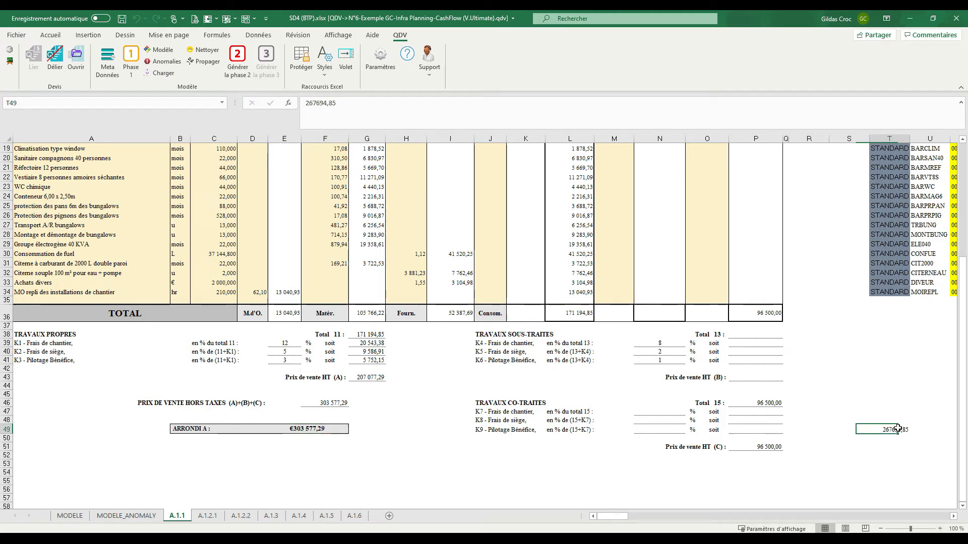
pyautogui.click(314, 428)
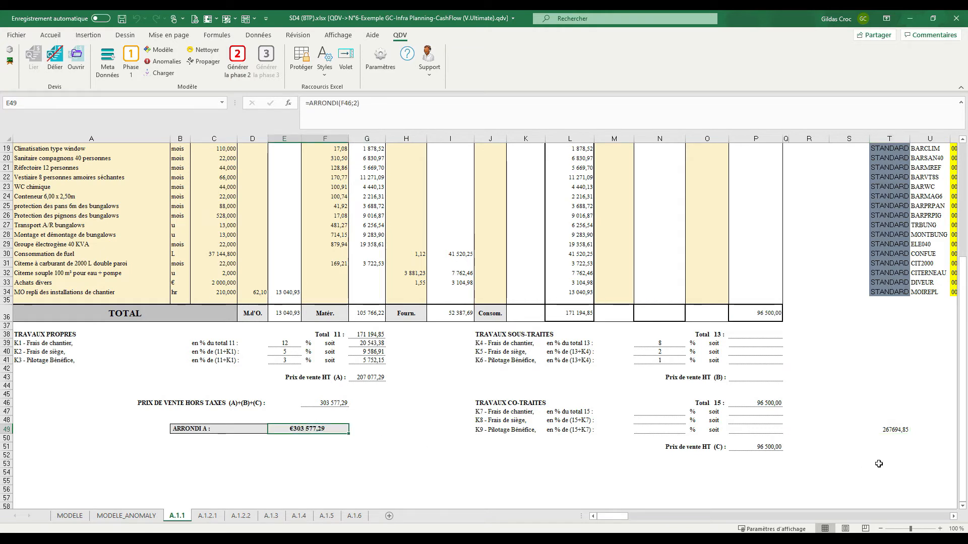
pyautogui.click(901, 430)
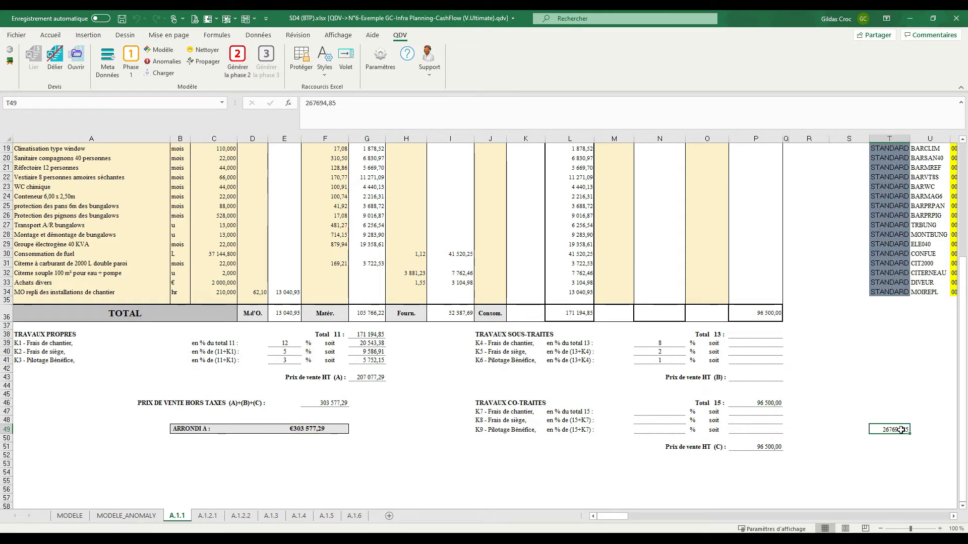
pyautogui.click(310, 429)
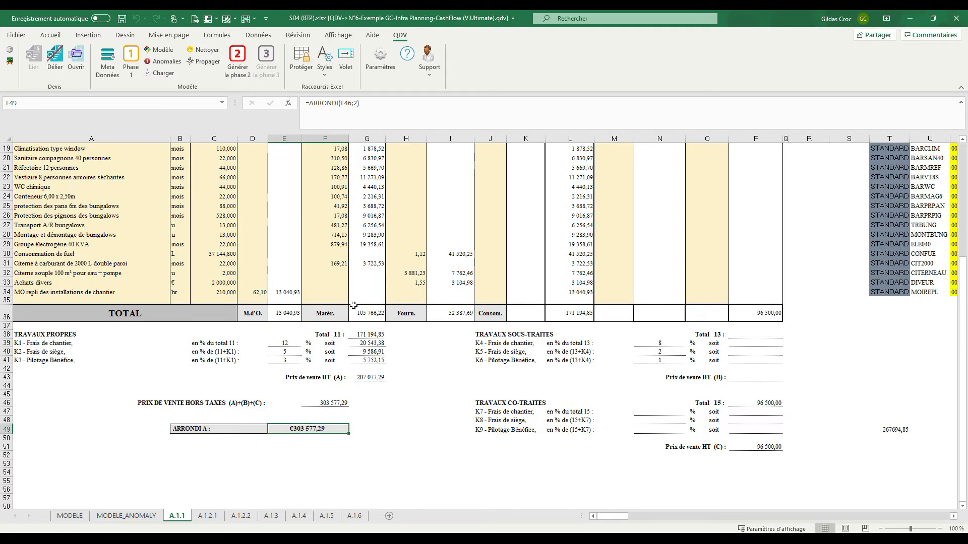
pyautogui.scroll(5, 353, 305)
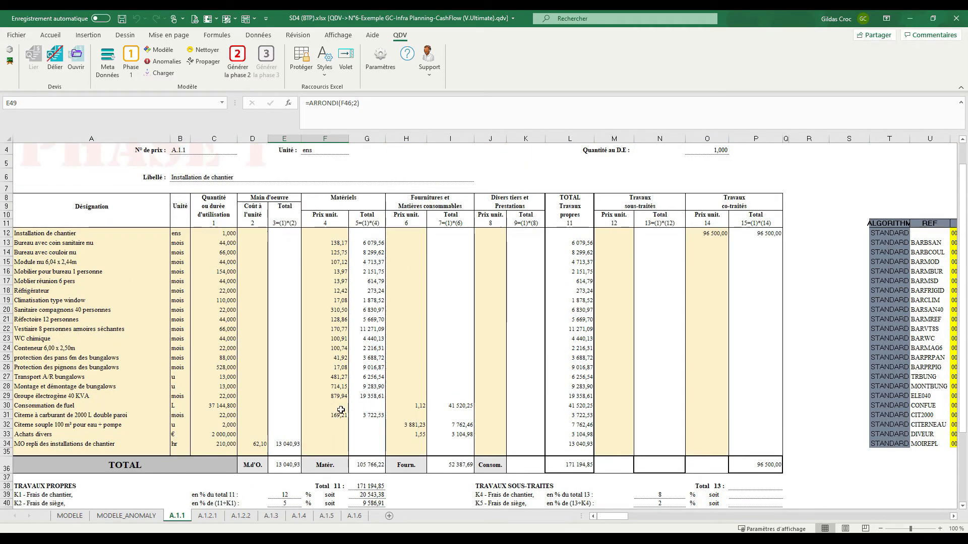
# - On sheet A.1.3, set the unit labour cost of the last MO Installations de chantier line (D26) to 40
pyautogui.click(235, 520)
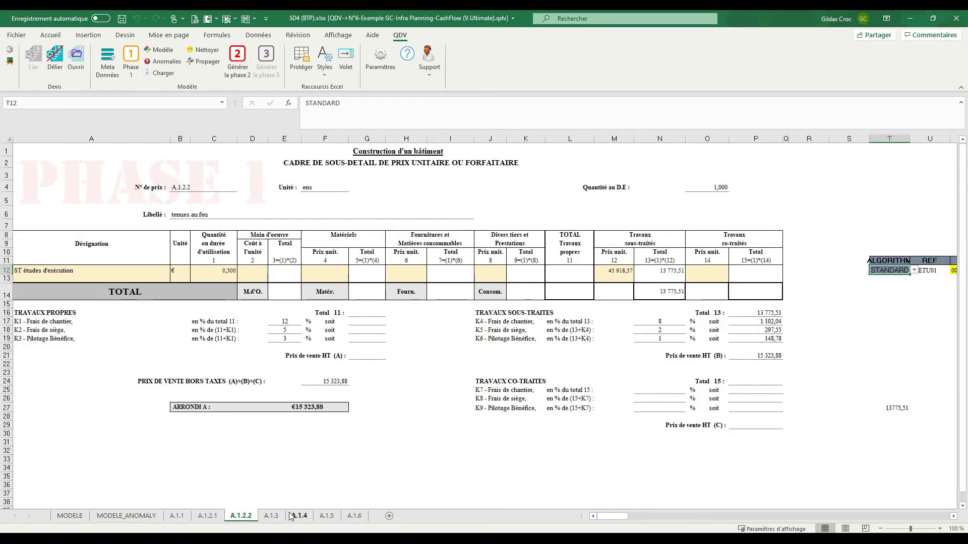
pyautogui.click(271, 516)
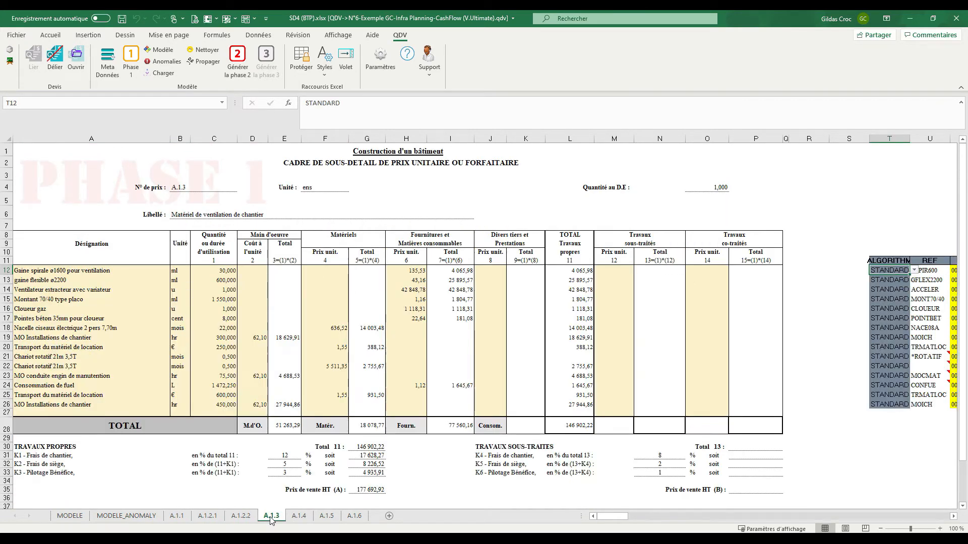
pyautogui.click(261, 377)
pyautogui.click(257, 403)
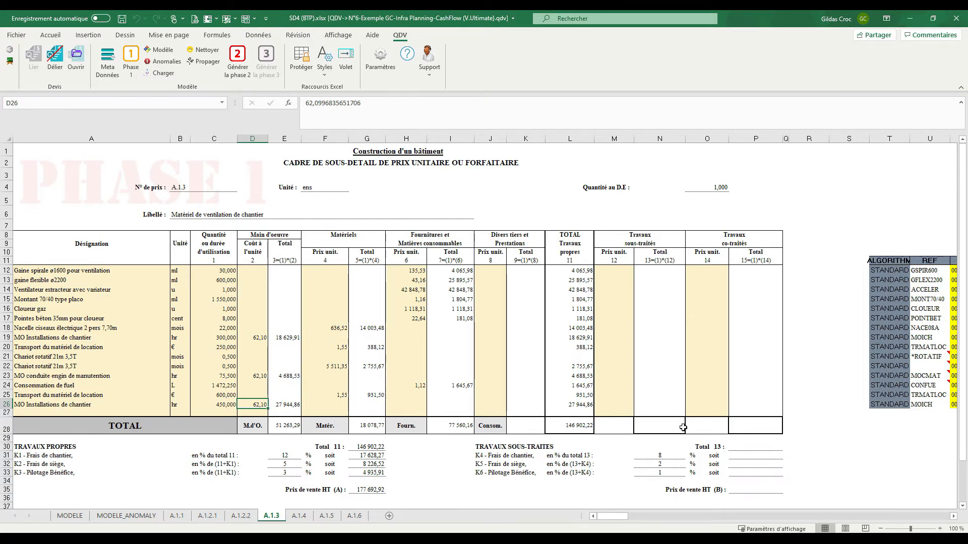
pyautogui.click(934, 405)
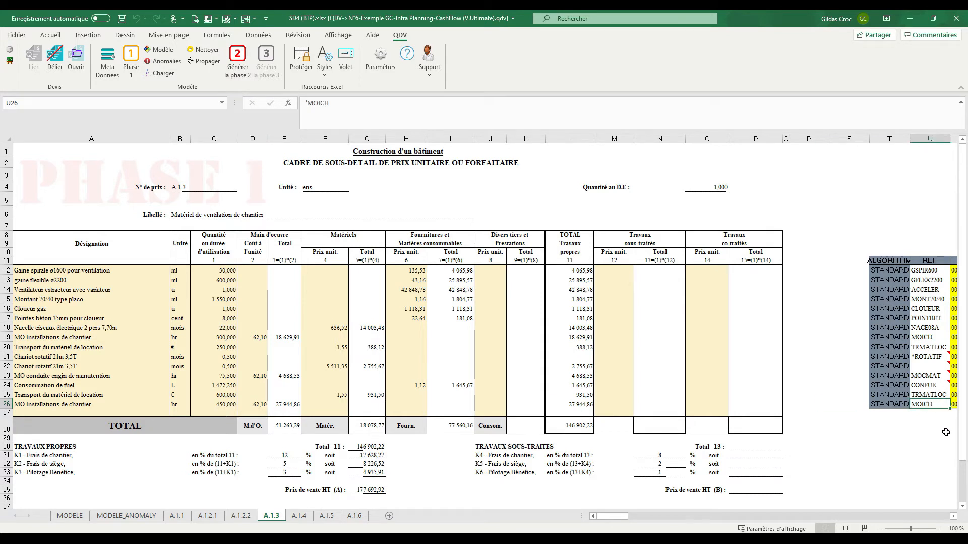
pyautogui.click(244, 406)
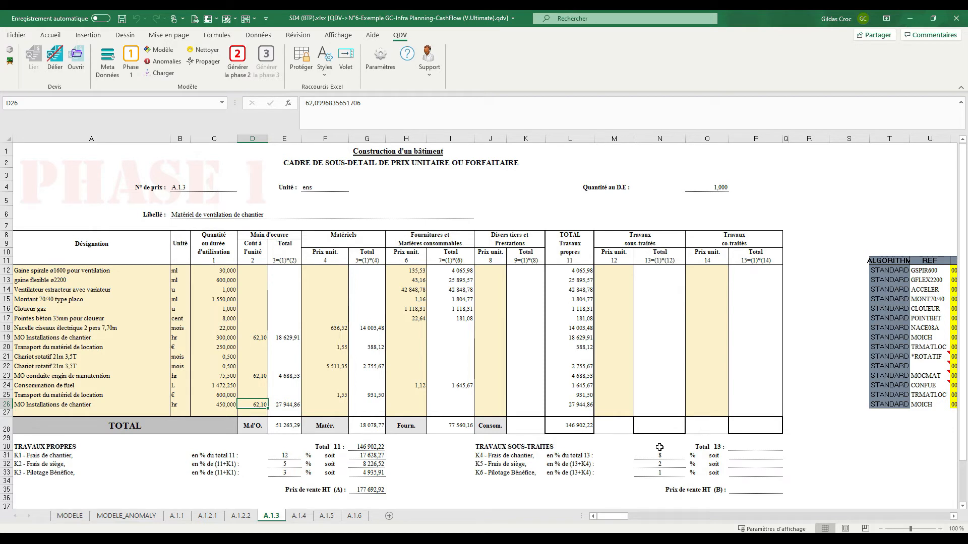
pyautogui.write('40')
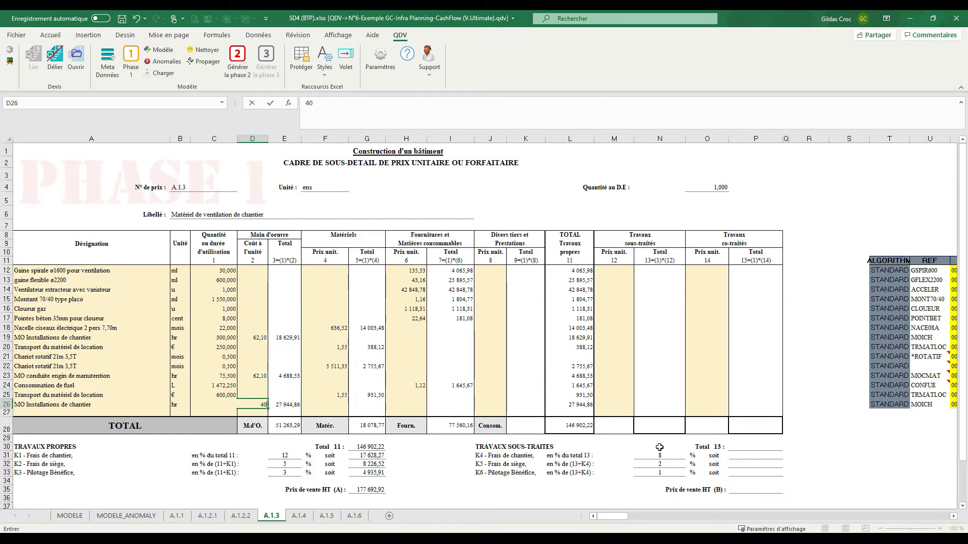
pyautogui.press('Return')
pyautogui.press('Up')
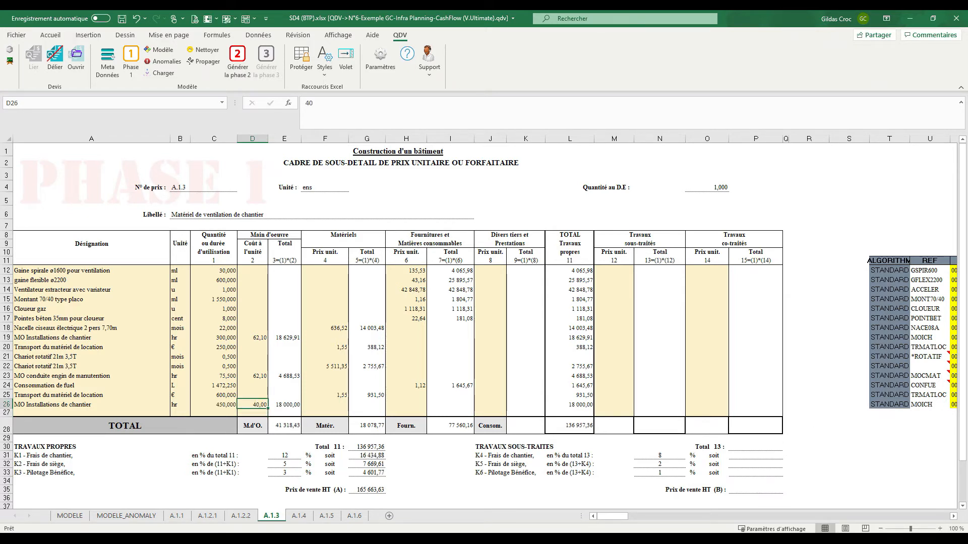
# - Assign the QTE algorithm to the last MO Installations de chantier line and bring its formula comparison columns into view
pyautogui.click(894, 405)
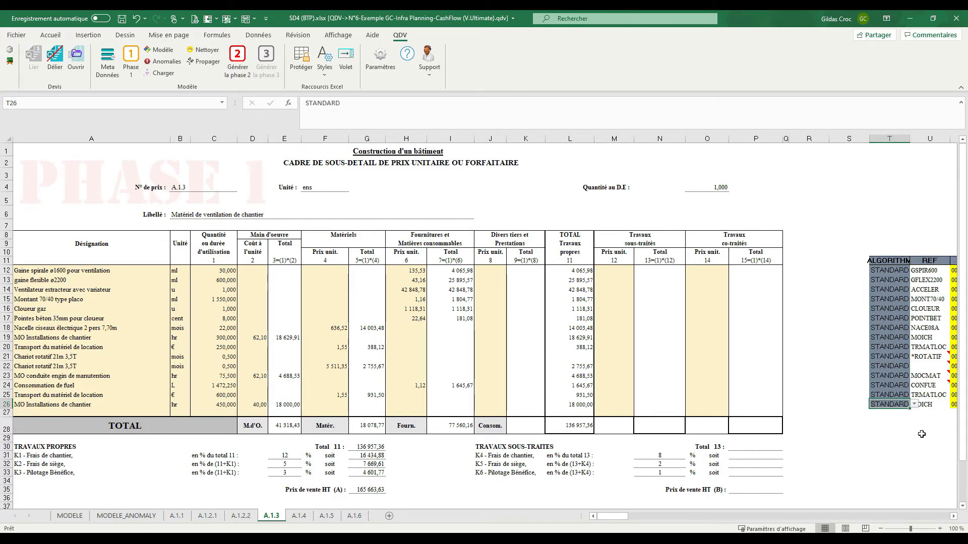
pyautogui.click(914, 404)
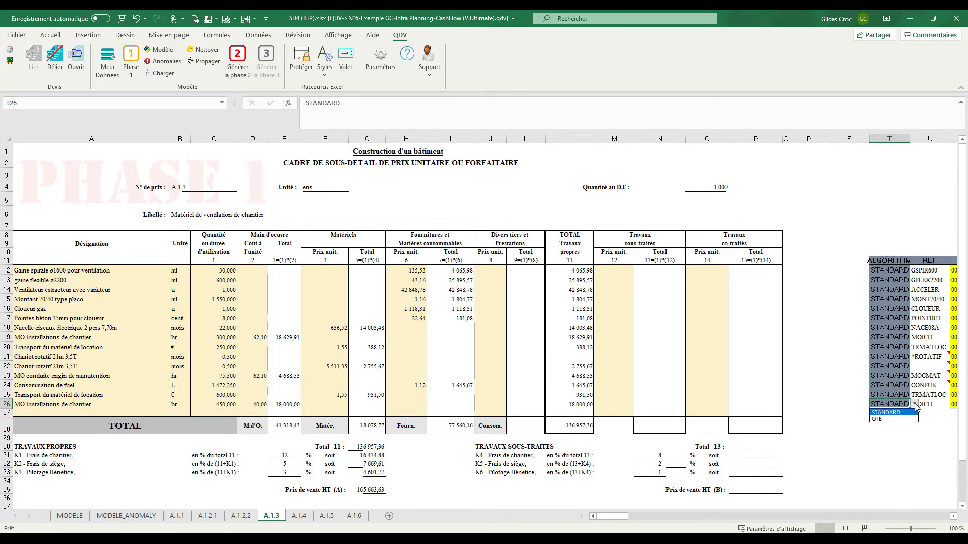
pyautogui.click(888, 419)
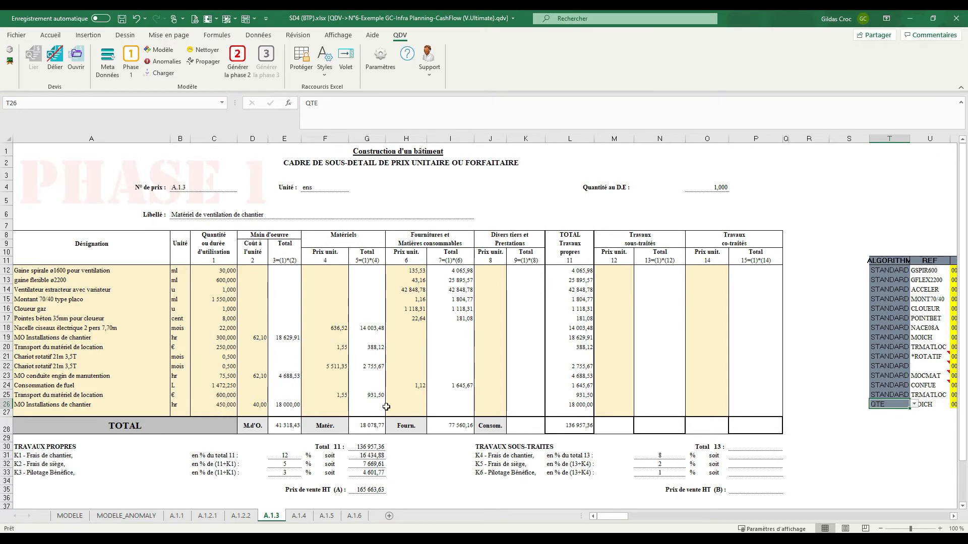
pyautogui.click(953, 517)
pyautogui.click(952, 516)
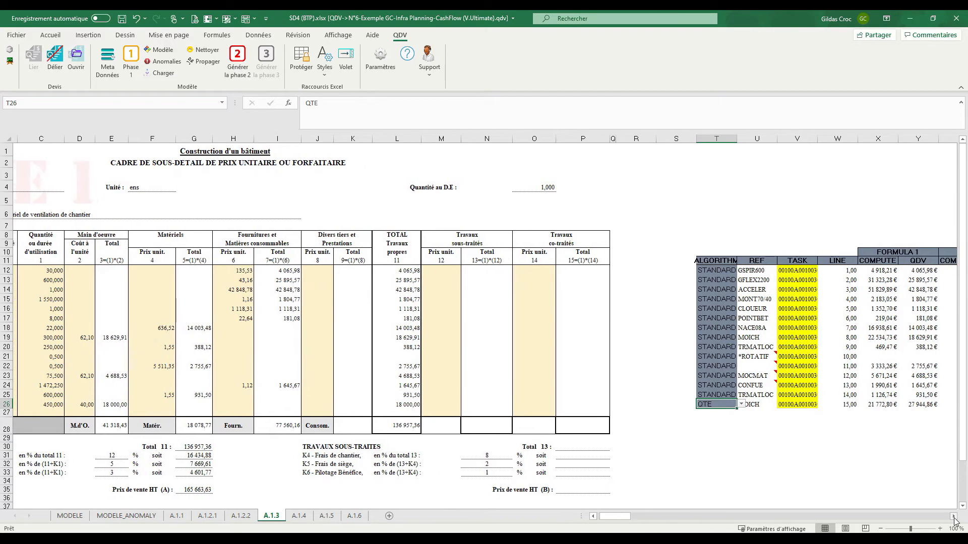
# - Propagate the unit labour cost of 40 and QTE algorithm from the last MO Installations de chantier line to all breakdown sheets by article reference
pyautogui.click(953, 516)
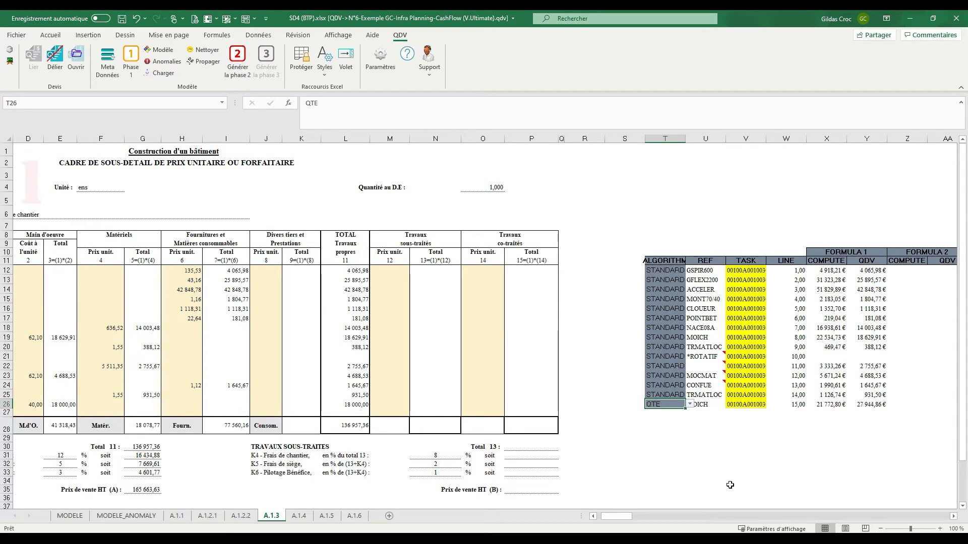
pyautogui.moveTo(620, 516); pyautogui.dragTo(601, 516)
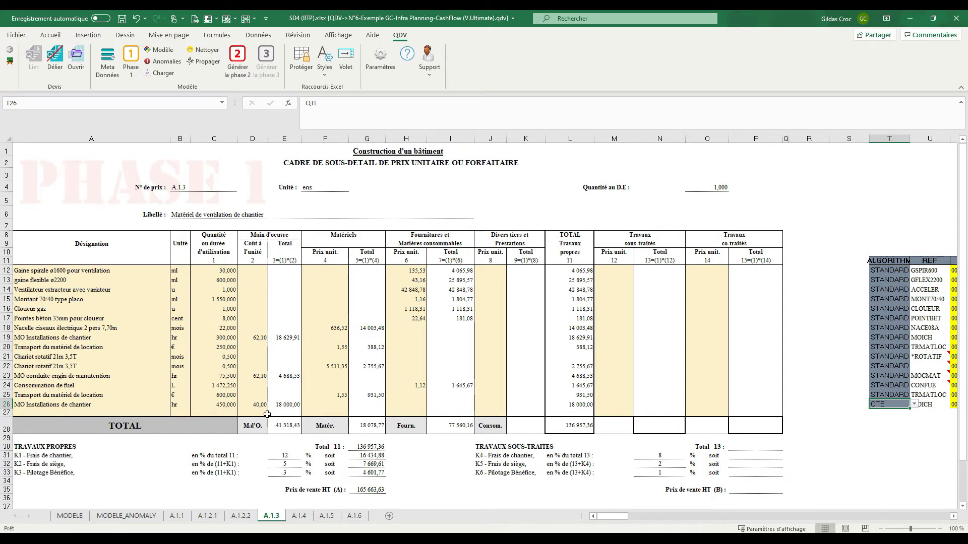
pyautogui.press('Right')
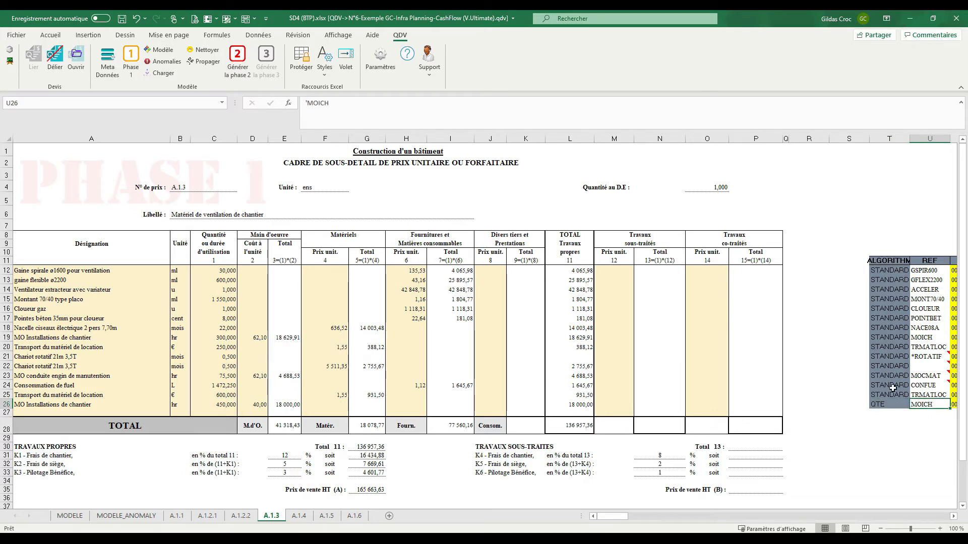
pyautogui.click(938, 336)
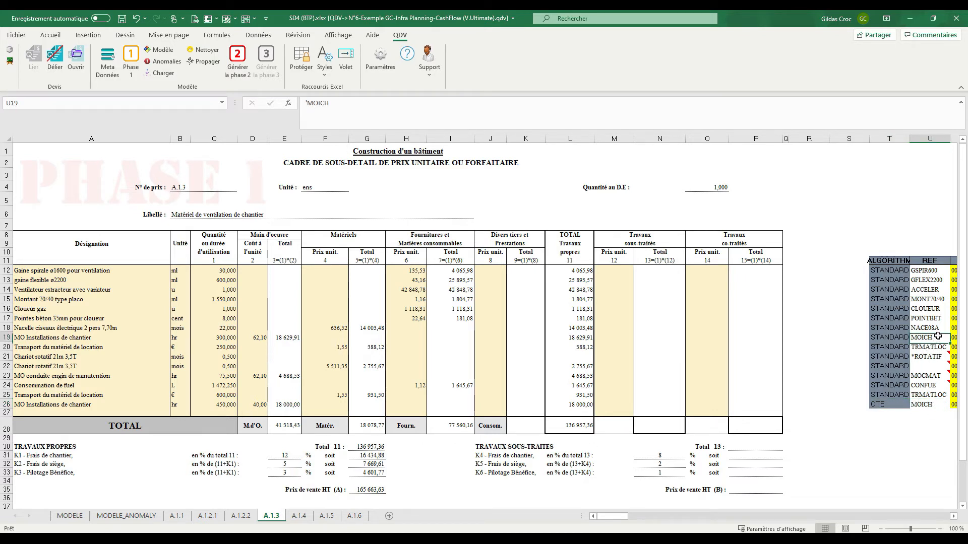
pyautogui.click(251, 339)
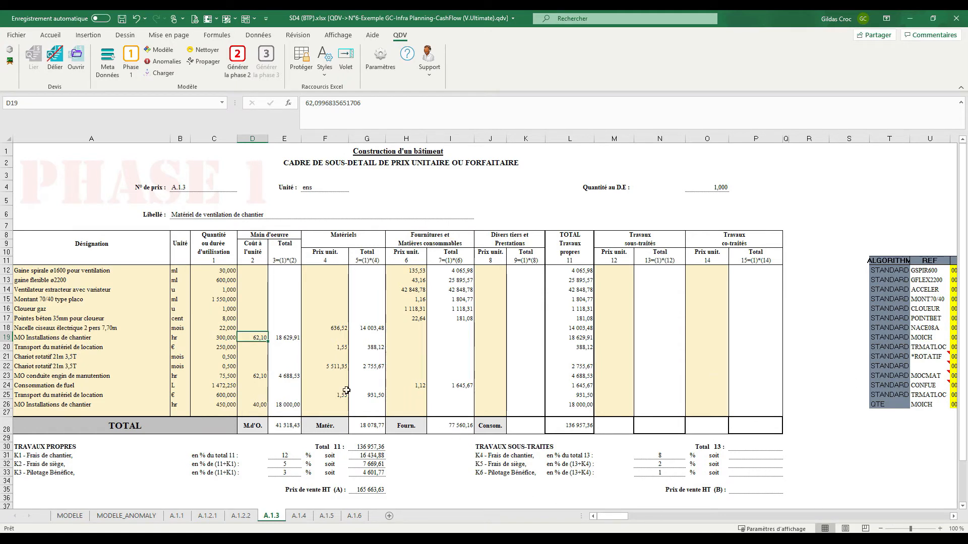
pyautogui.click(264, 405)
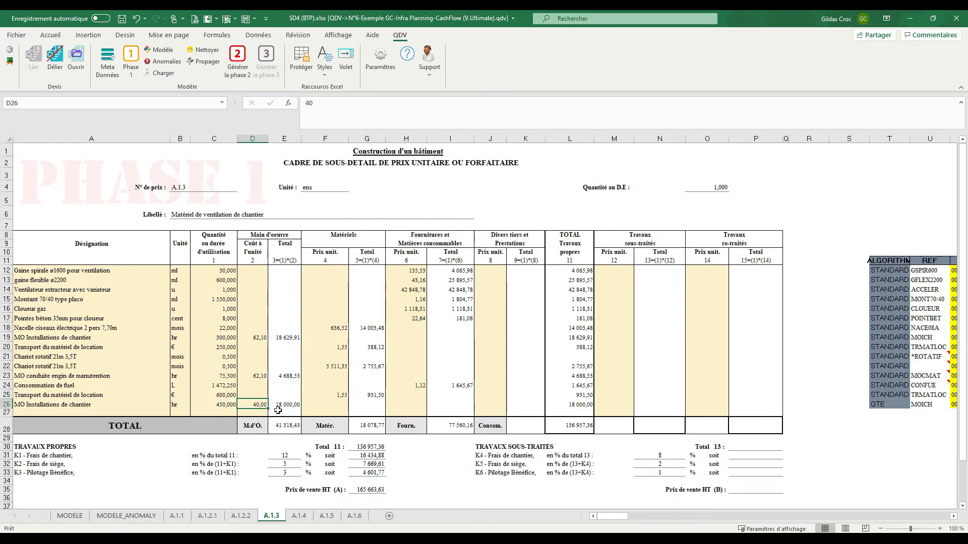
pyautogui.keyDown('ctrl'); pyautogui.click(886, 405); pyautogui.keyUp('ctrl')
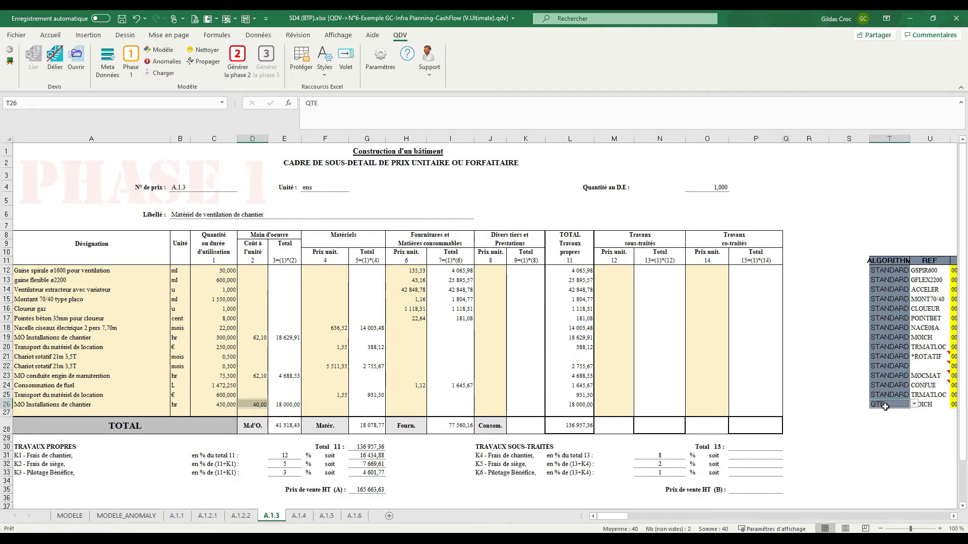
pyautogui.click(205, 64)
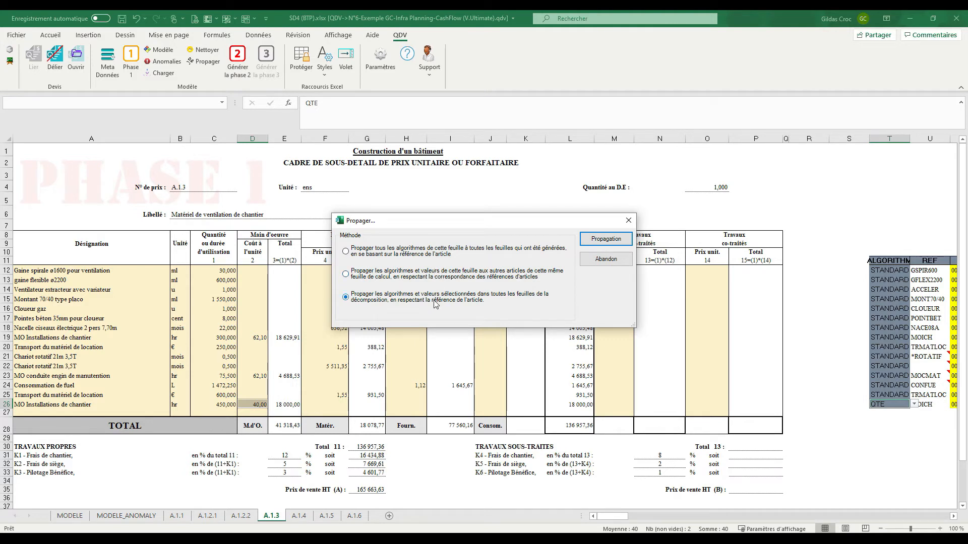
pyautogui.click(604, 240)
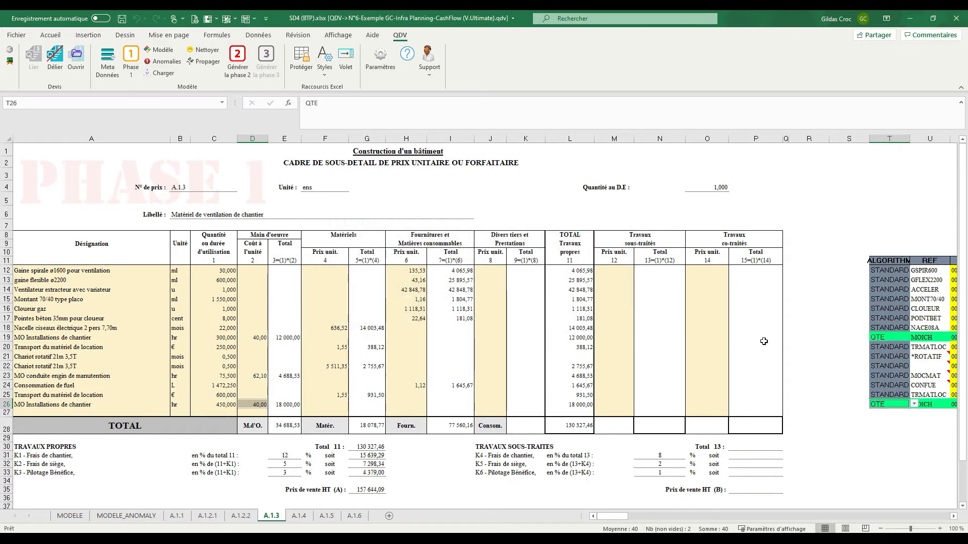
# - Check the propagated algorithm and unit cost on the MOICH lines of sheet A.1.3, and look through the other sheets up to A.1.4
pyautogui.click(917, 337)
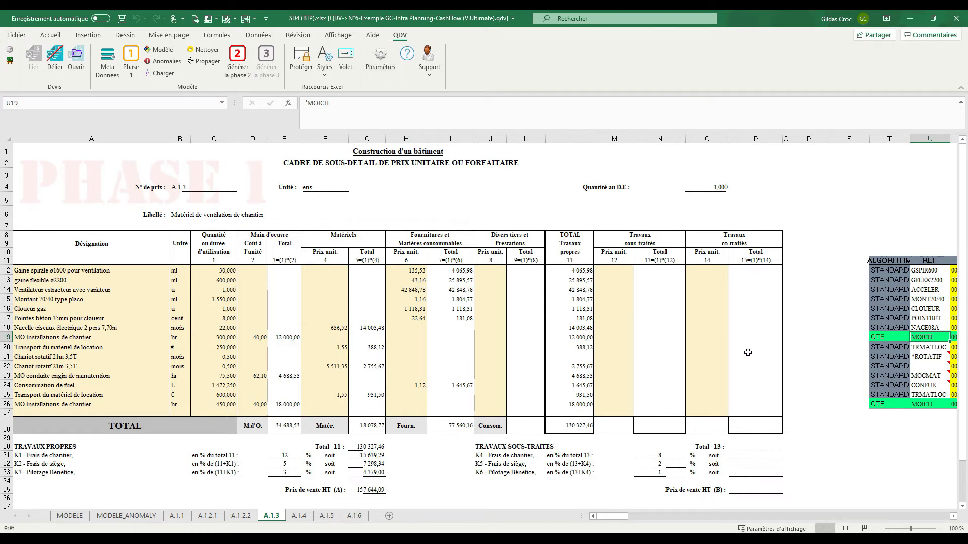
pyautogui.click(257, 337)
pyautogui.click(261, 405)
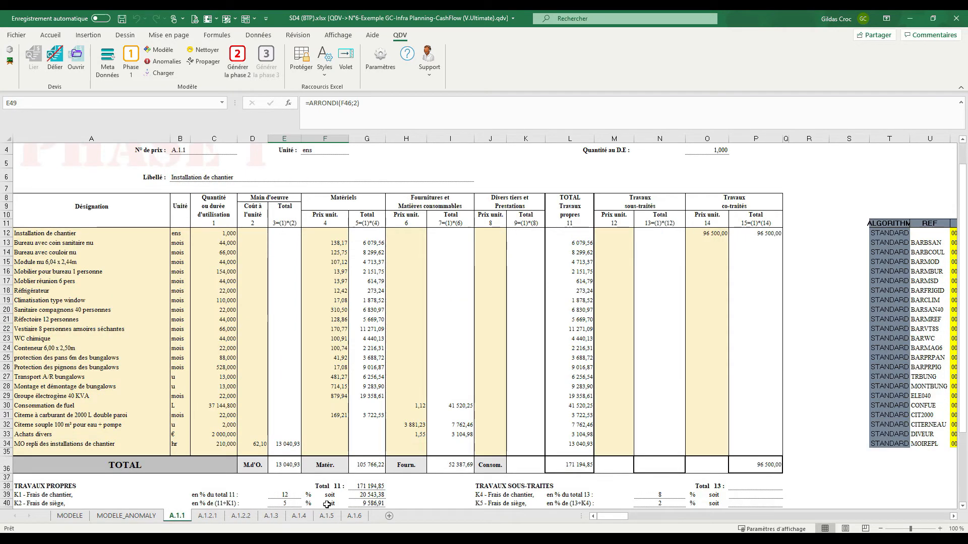
pyautogui.click(209, 516)
pyautogui.click(241, 518)
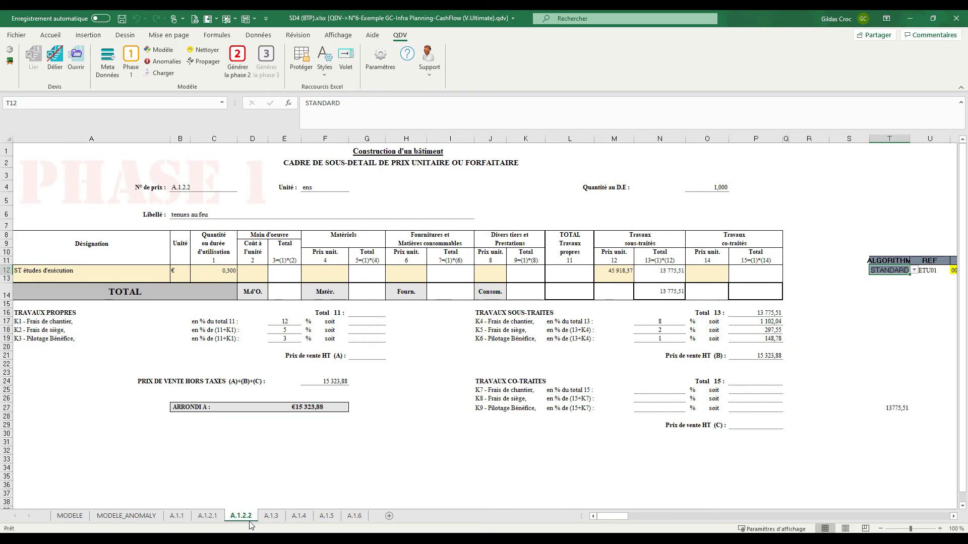
pyautogui.click(270, 517)
pyautogui.click(299, 517)
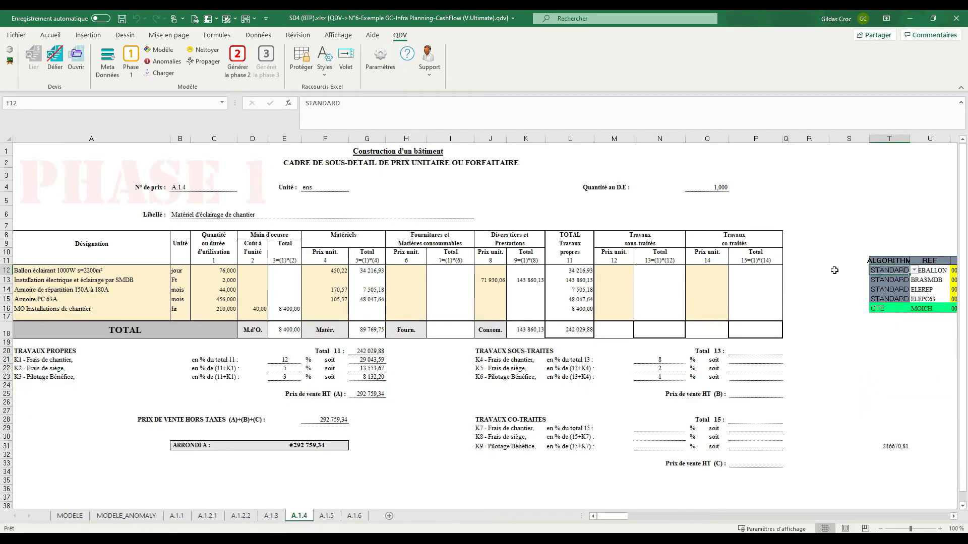
# - Check the MOICH line's algorithm and unit labour cost on sheet A.1.4, and generate the phase 2 breakdown sheets
pyautogui.click(925, 309)
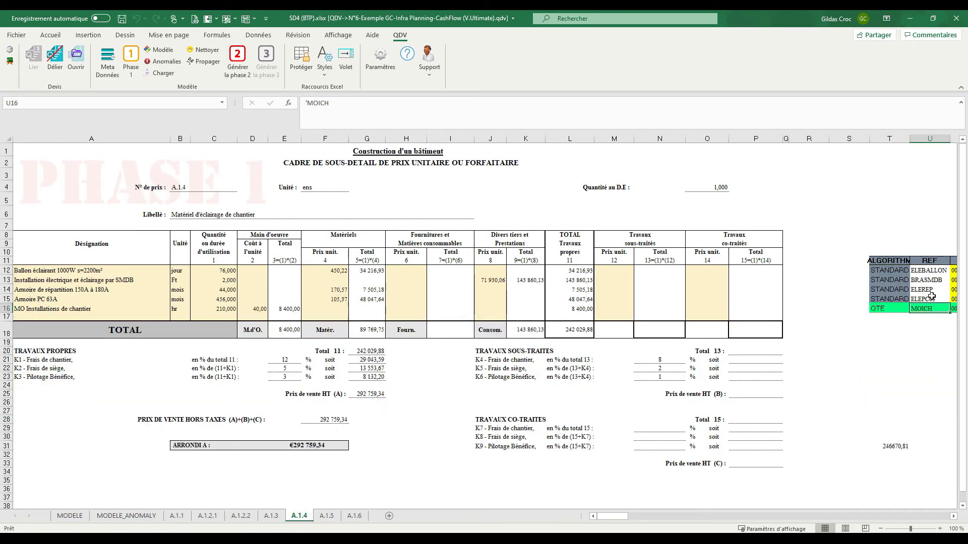
pyautogui.click(252, 309)
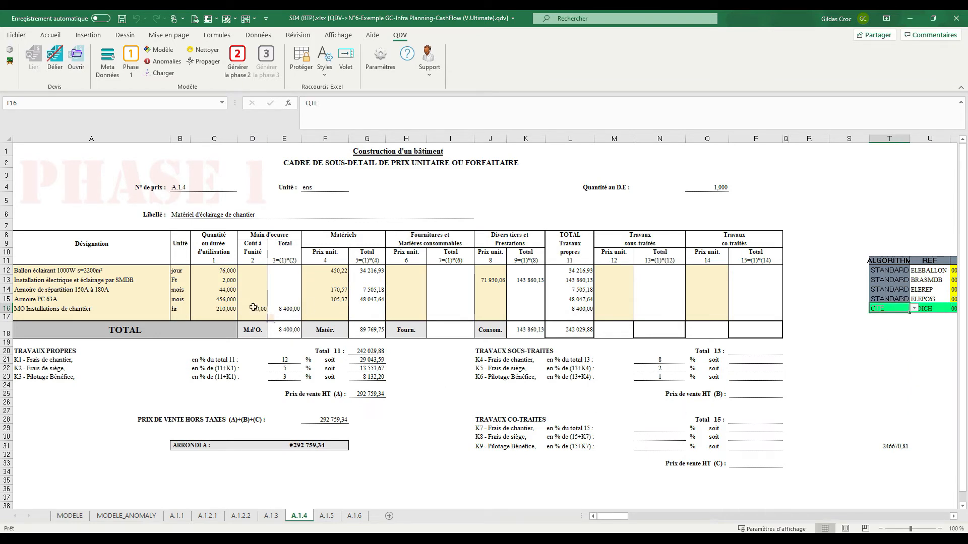
pyautogui.click(882, 309)
pyautogui.click(899, 273)
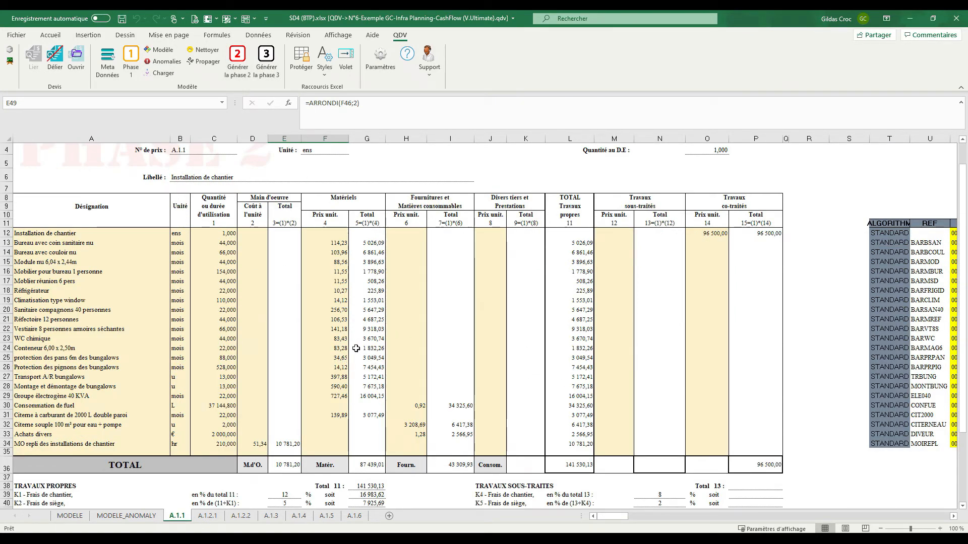
# - Examine the phase 2 rounded selling price on sheet A.1.1 and the MO Installations de chantier quantities on sheets A.1.3 and A.1.4
pyautogui.scroll(-4, 307, 301)
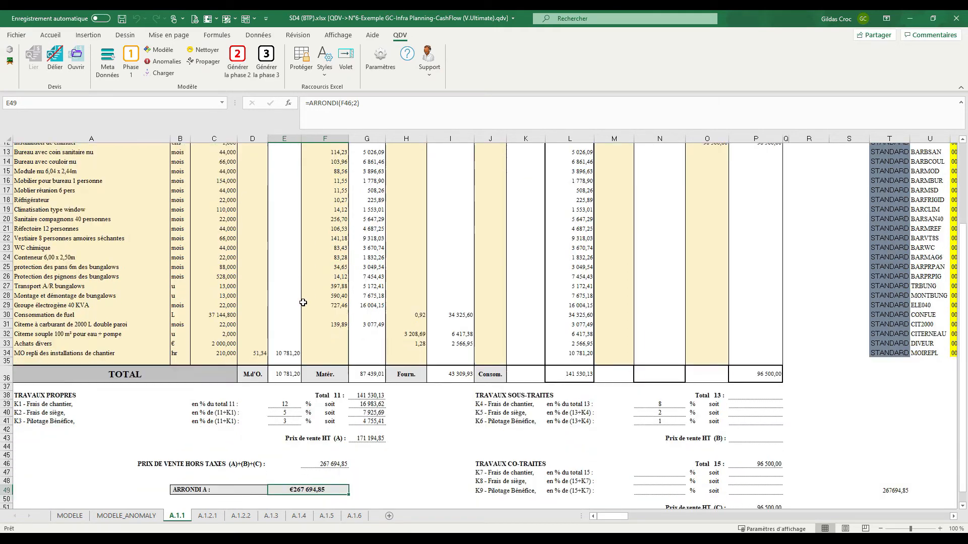
pyautogui.click(240, 520)
pyautogui.click(265, 519)
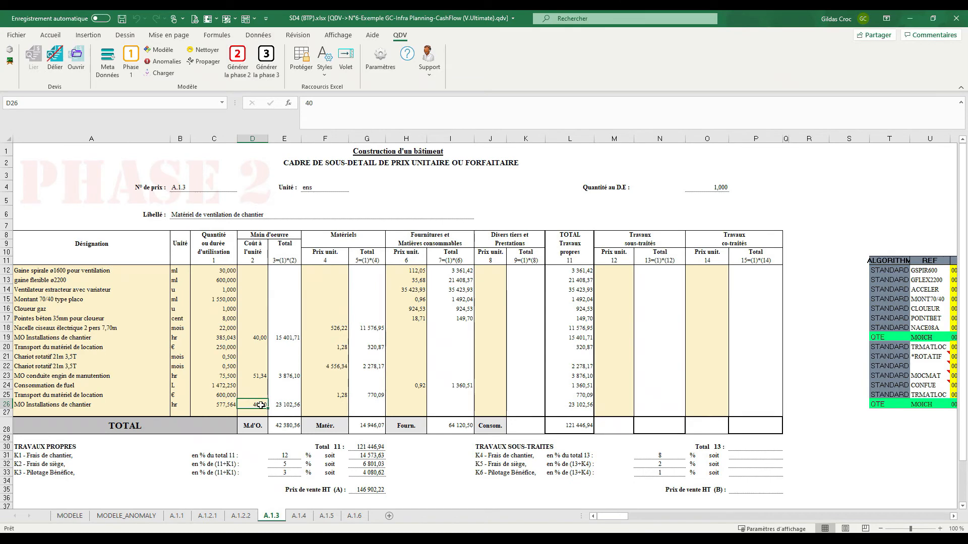
pyautogui.click(213, 405)
pyautogui.click(217, 338)
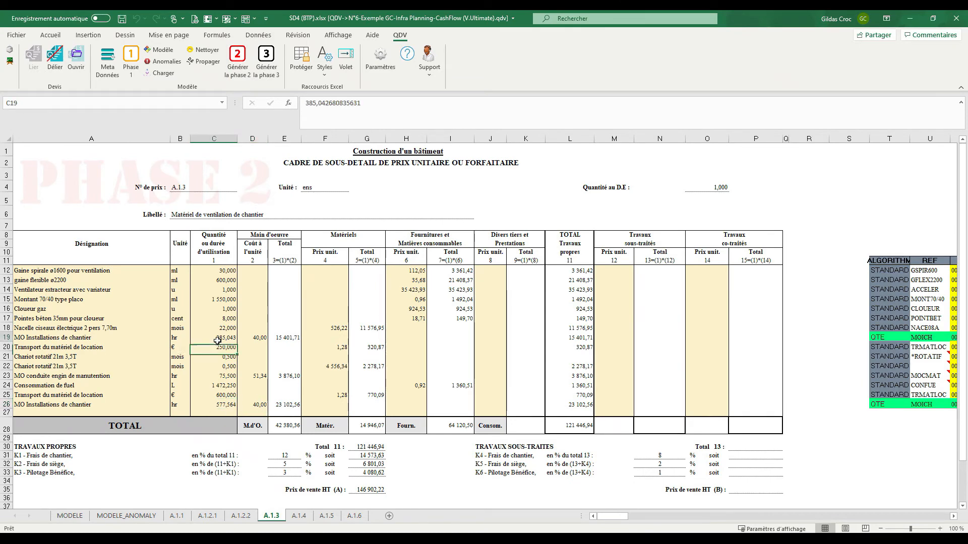
pyautogui.click(299, 517)
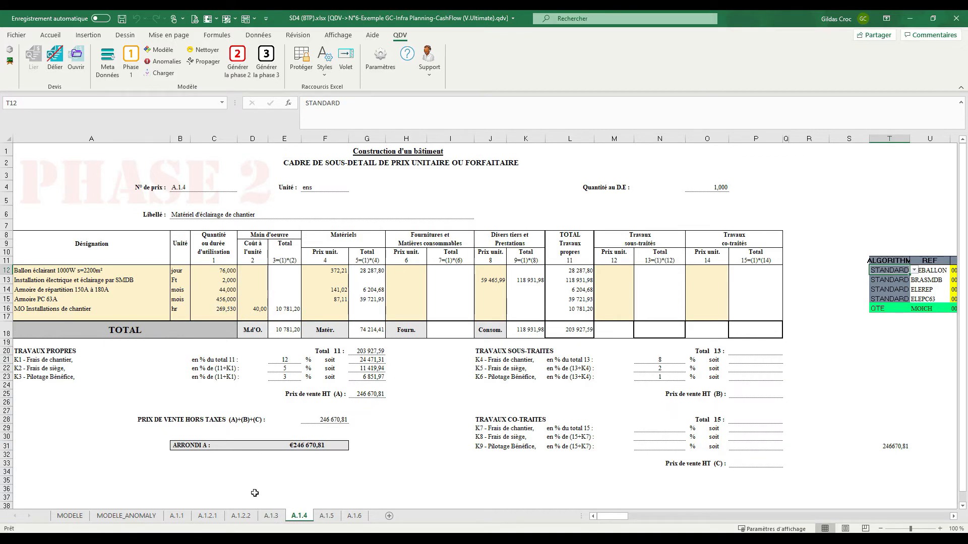
pyautogui.click(272, 516)
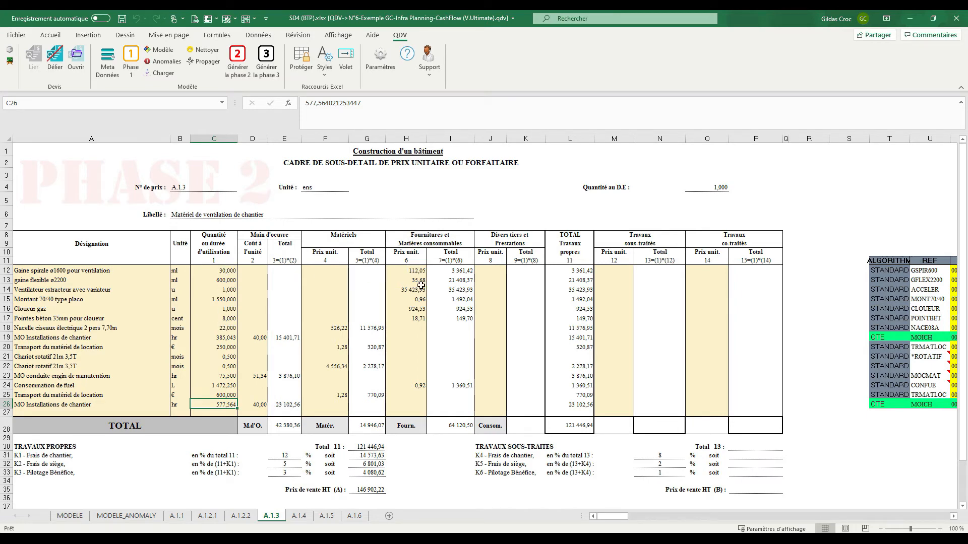
# - Format the target price in T41 of sheet A.1.3 with a thousands separator and two decimals
pyautogui.scroll(-3, 401, 295)
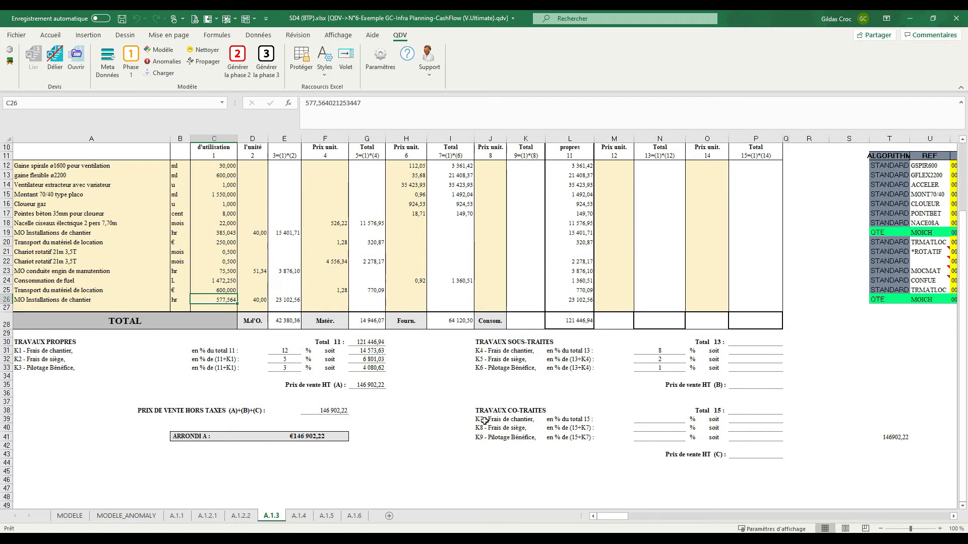
pyautogui.click(892, 437)
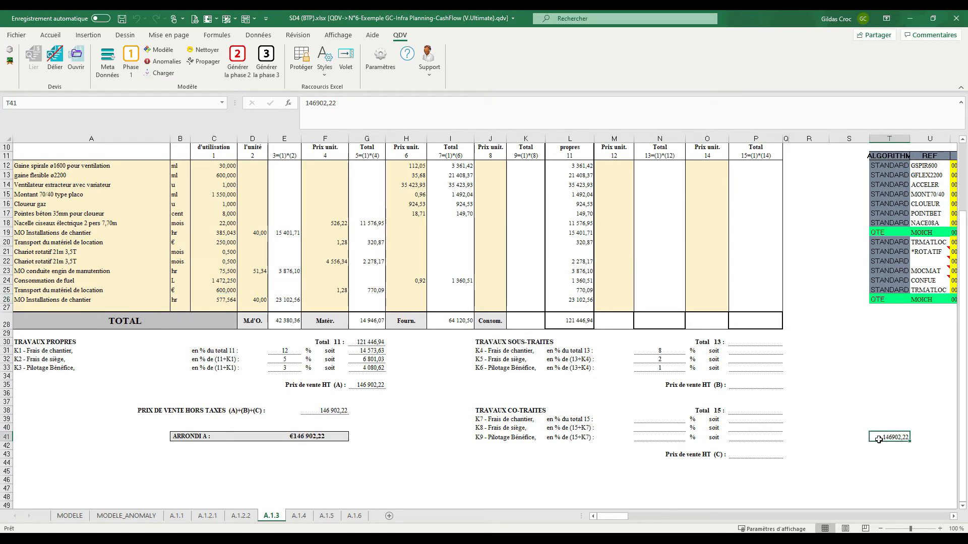
pyautogui.click(50, 35)
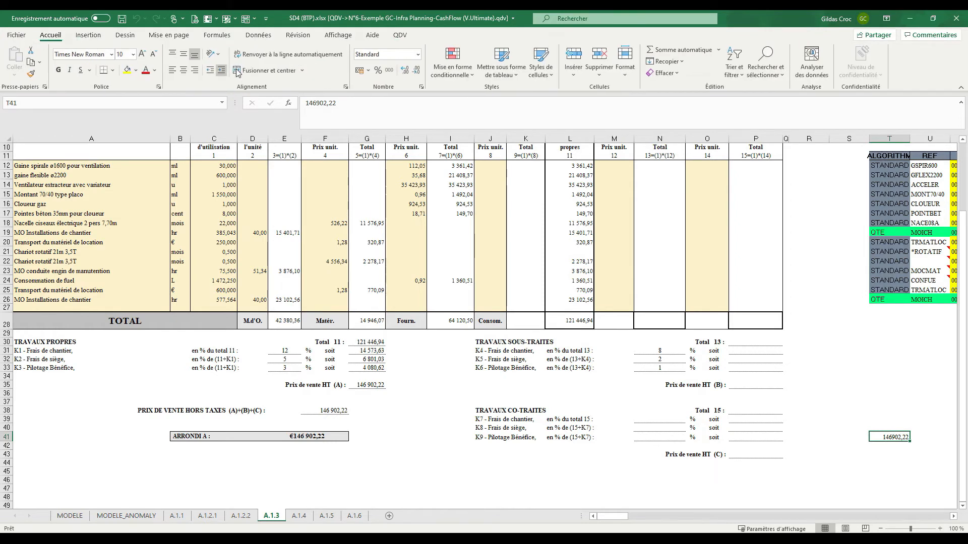
pyautogui.click(404, 71)
pyautogui.click(312, 472)
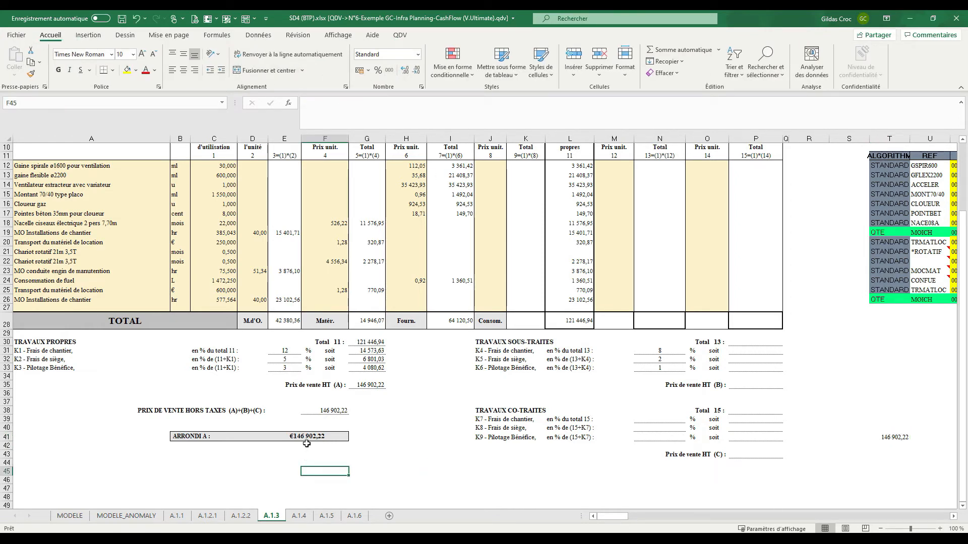
# - Inspect the formulas behind the rounded price in E41 and the Prix de vente HT (A) total in G35
pyautogui.click(336, 431)
pyautogui.click(333, 412)
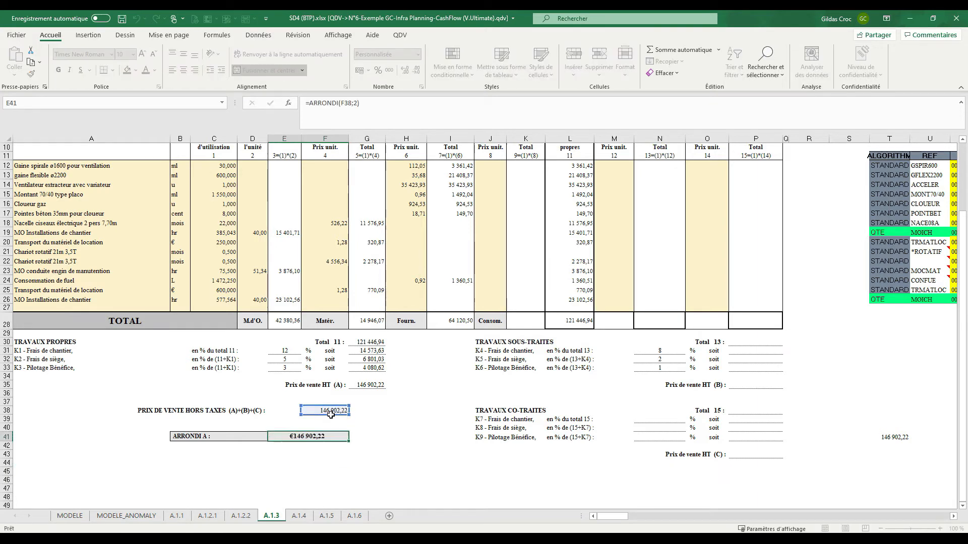
pyautogui.doubleClick(371, 386)
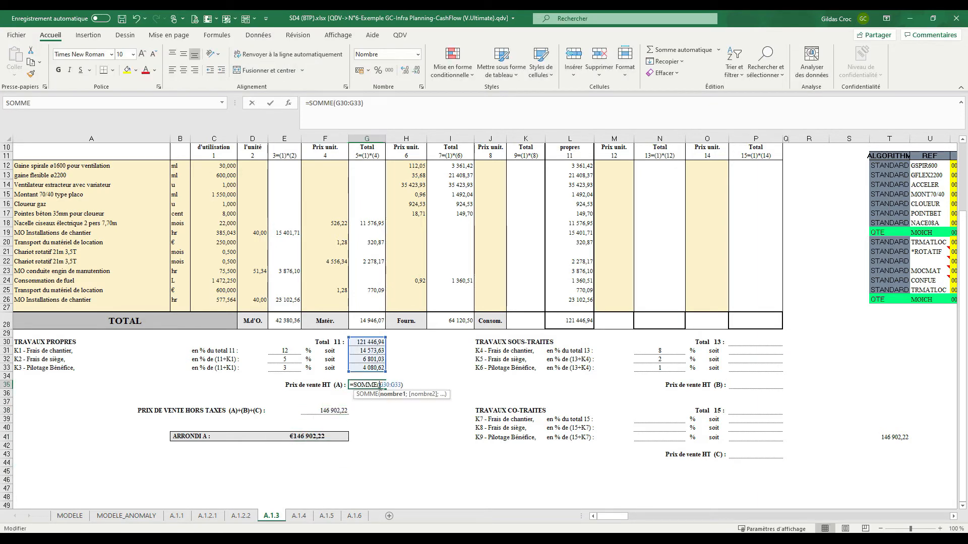
pyautogui.click(322, 437)
pyautogui.click(327, 463)
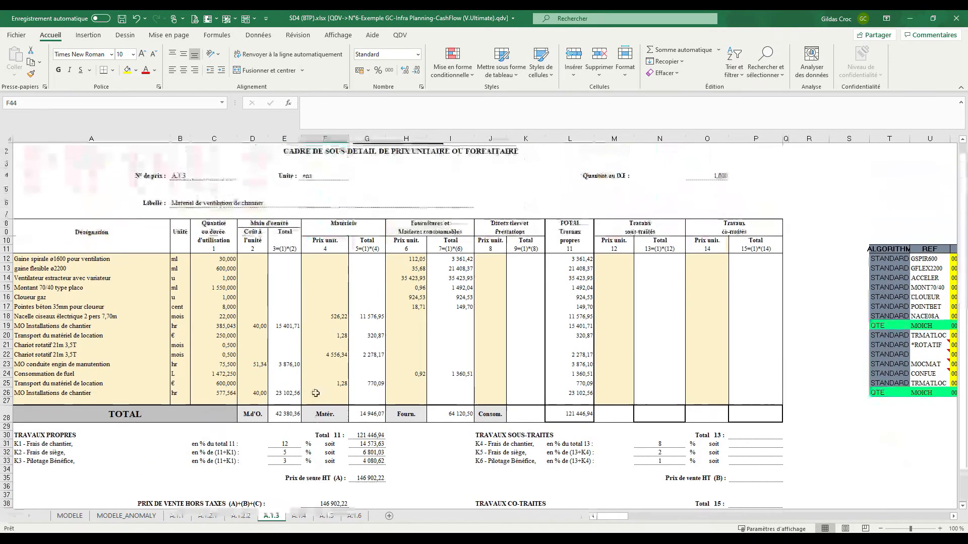
# - Start the phase 3 generation and create an output folder named Résultat bis inside Sous Détail Administratif de Prix
pyautogui.scroll(3, 315, 393)
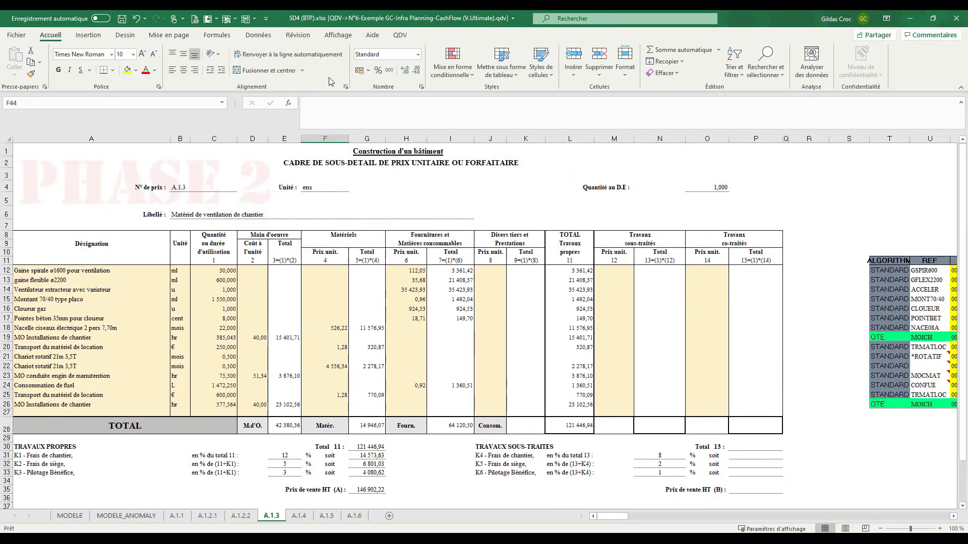
pyautogui.click(400, 35)
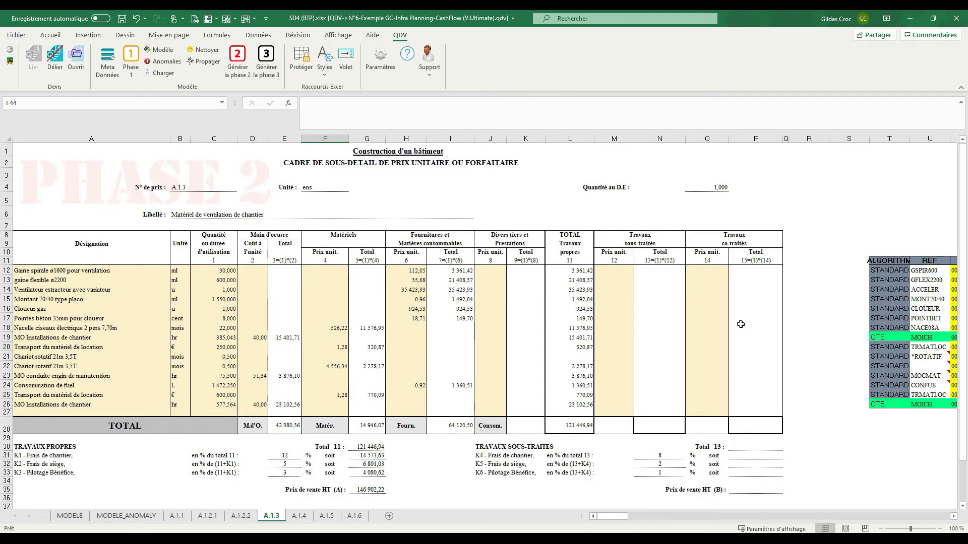
pyautogui.click(261, 73)
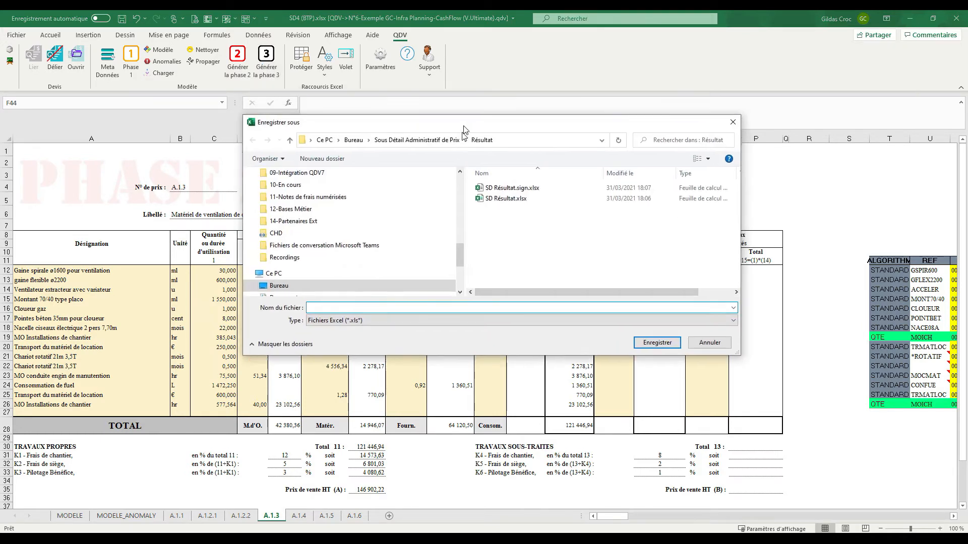
pyautogui.click(428, 181)
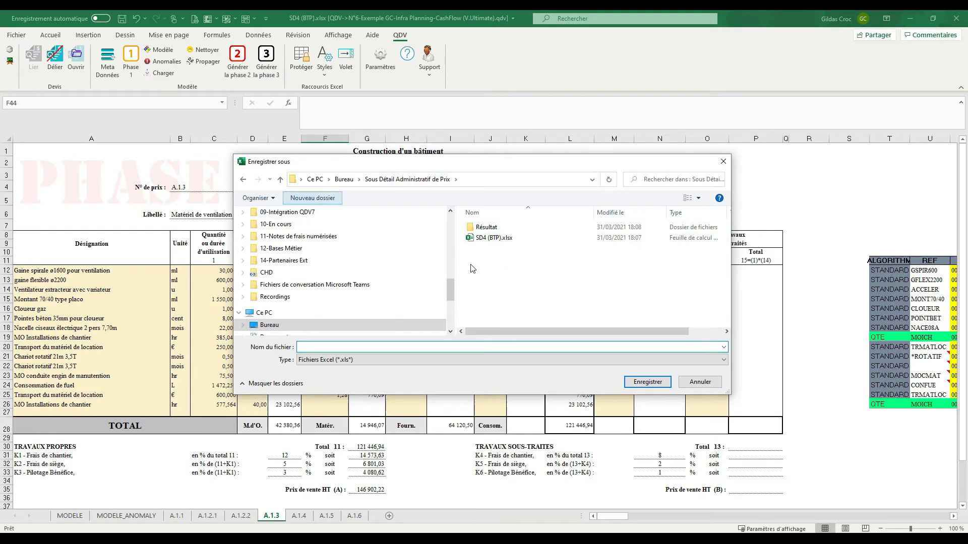
pyautogui.write('R')
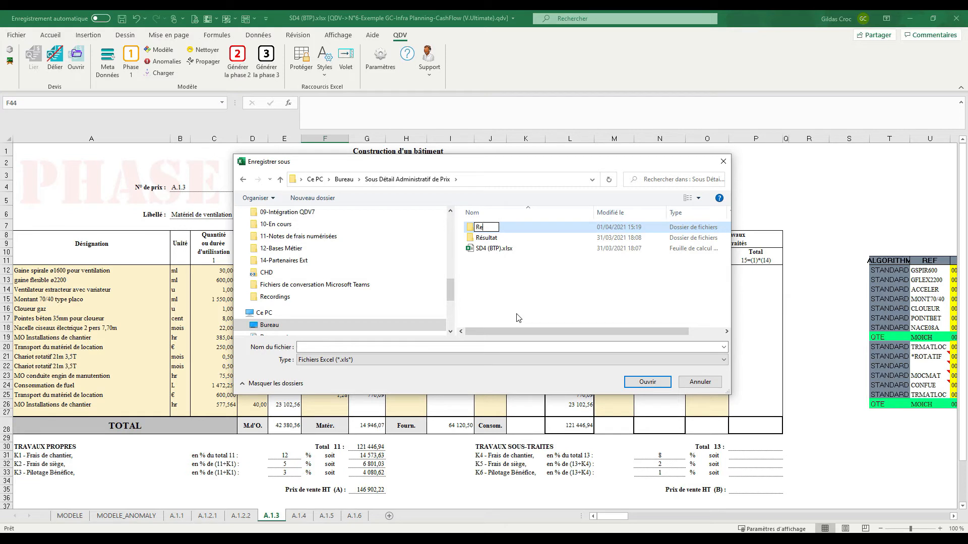
pyautogui.write('ésultat bis')
# - Save the phase 3 output as SD4 client in the Résultat bis folder
pyautogui.click(513, 315)
pyautogui.doubleClick(502, 229)
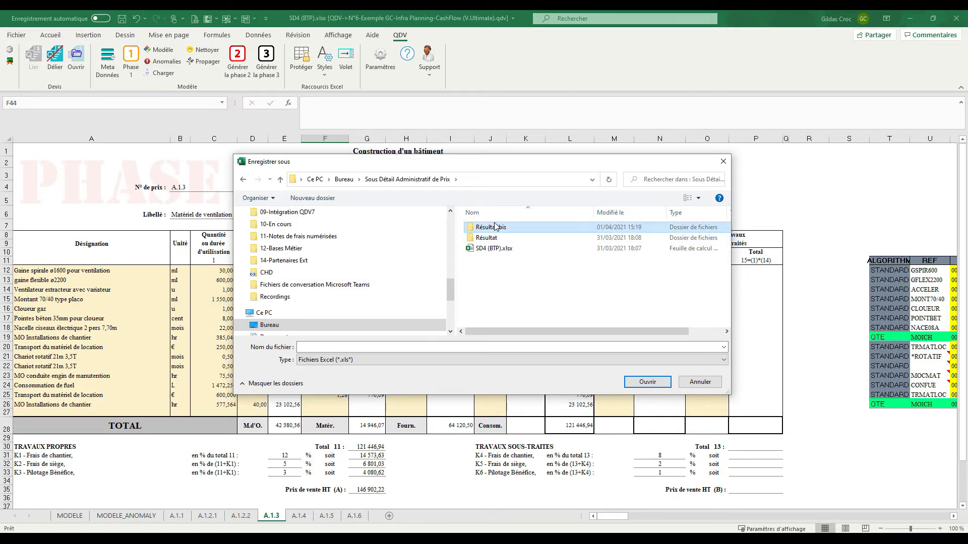
pyautogui.click(337, 347)
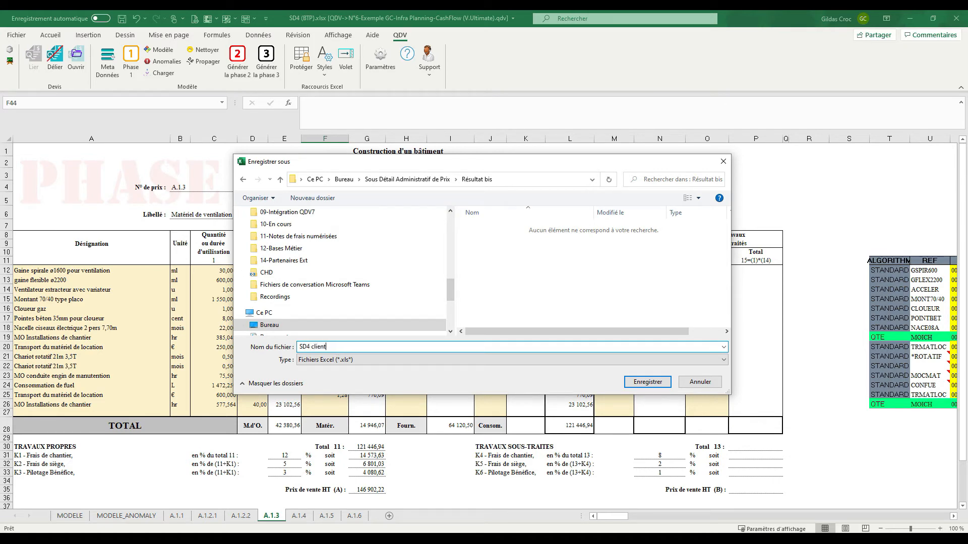
pyautogui.press('Return')
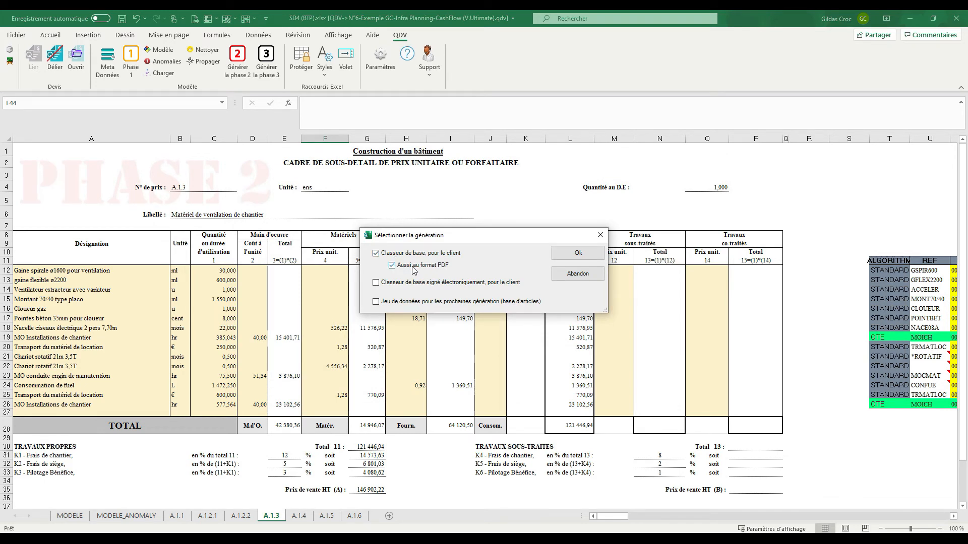
# - Generate phase 3 with the client workbook, its PDF version, the electronically signed workbook and the article dataset for future generations
pyautogui.click(416, 283)
pyautogui.click(420, 302)
pyautogui.click(578, 252)
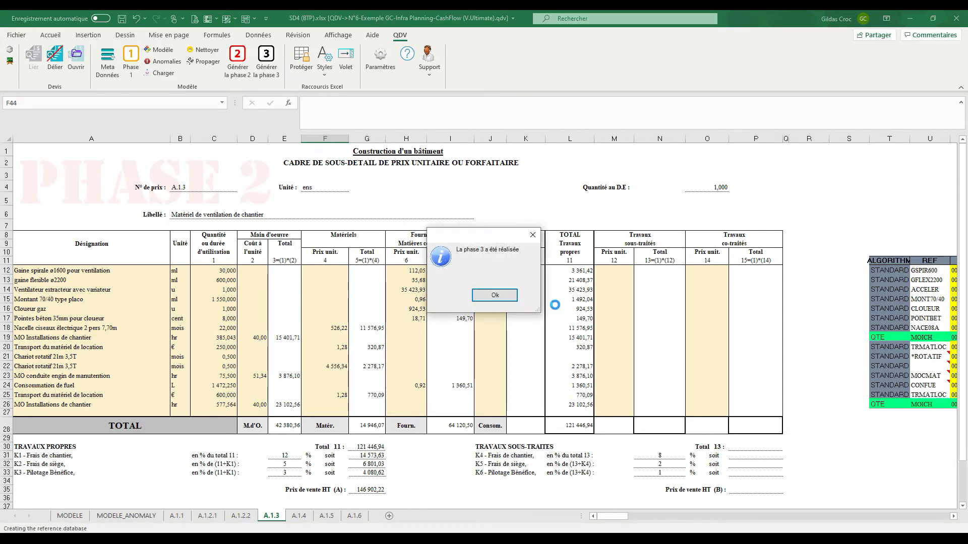
pyautogui.click(495, 296)
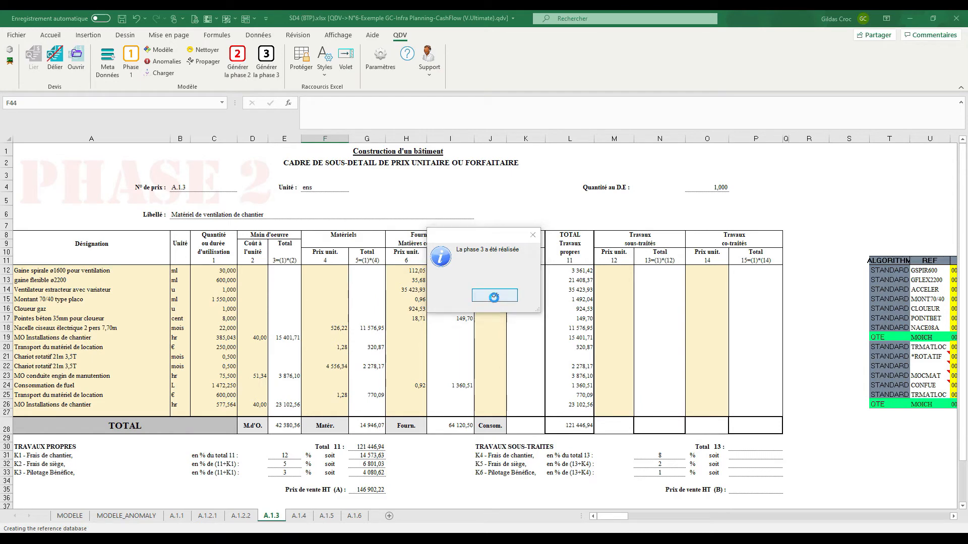
# - Save and close the SD4 (BTP) workbook, and open the Résultat bis folder in File Explorer
pyautogui.click(122, 19)
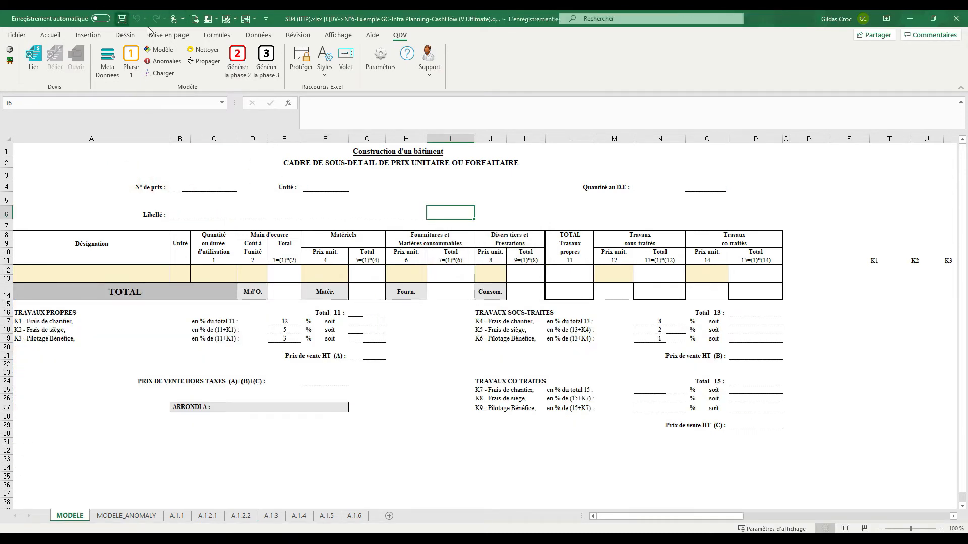
pyautogui.click(956, 20)
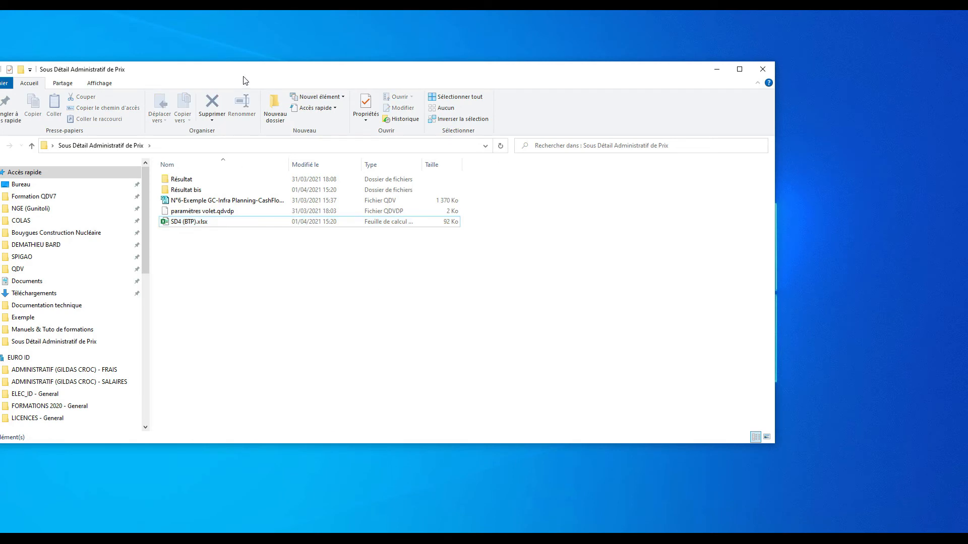
pyautogui.moveTo(244, 78); pyautogui.dragTo(497, 74)
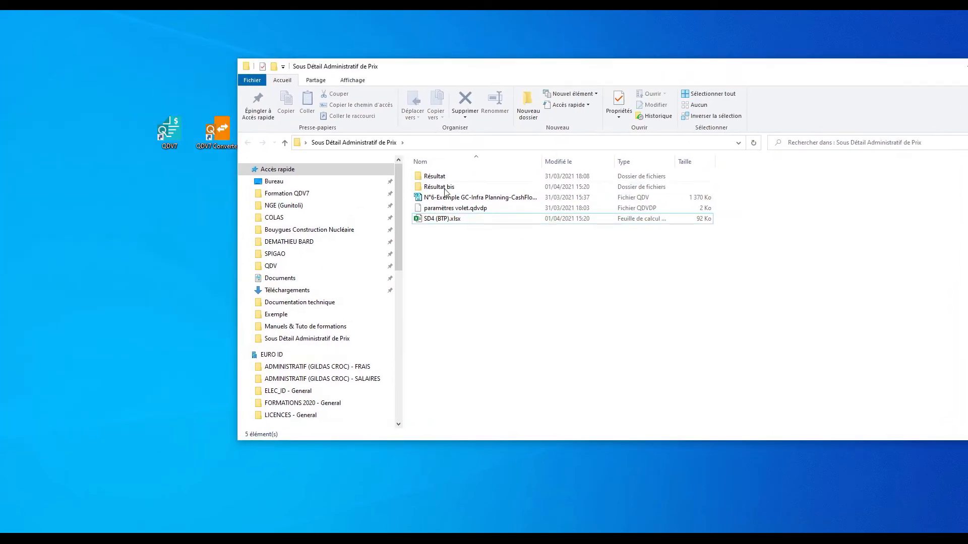
pyautogui.doubleClick(439, 186)
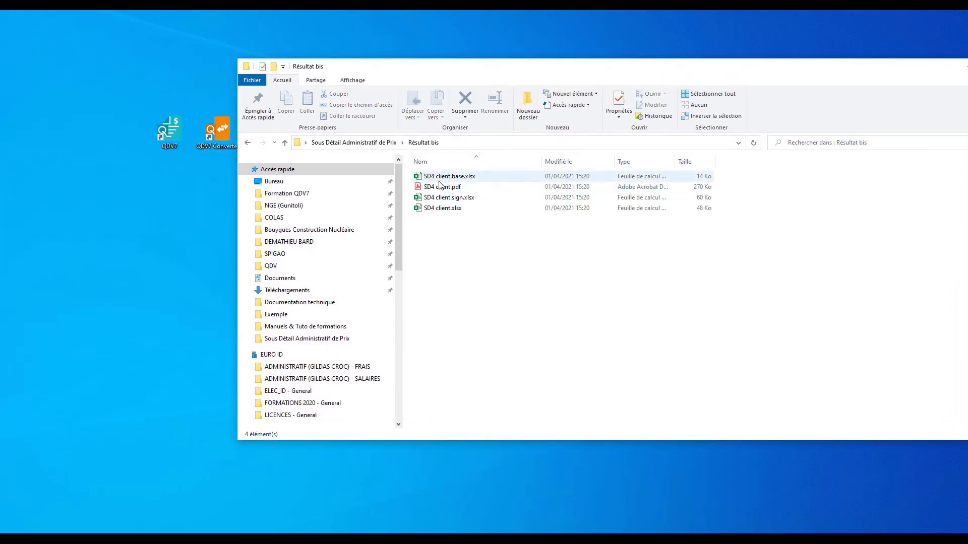
# - Open SD4 client.xlsx from the generated files and examine the Installation de chantier price breakdown on sheet A.1.1
pyautogui.click(440, 187)
pyautogui.click(456, 177)
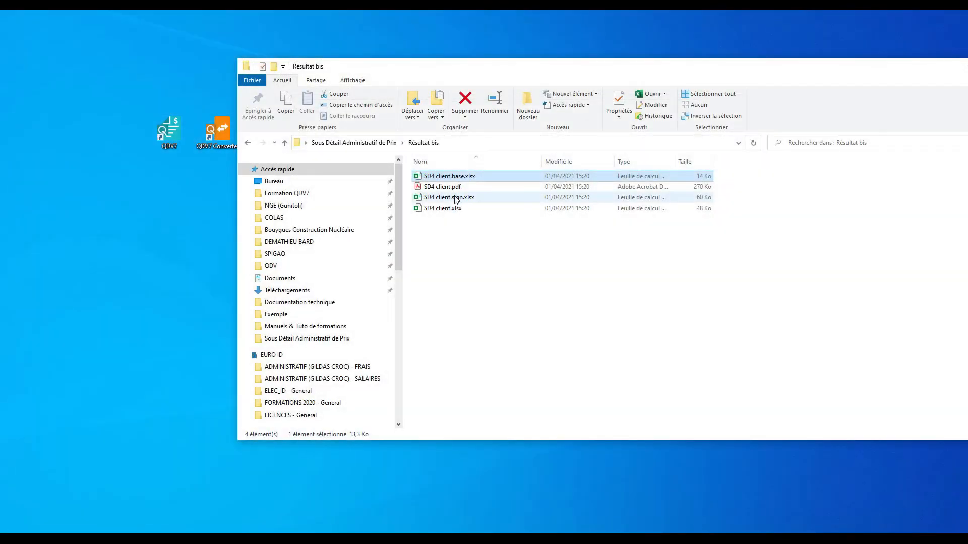
pyautogui.click(450, 211)
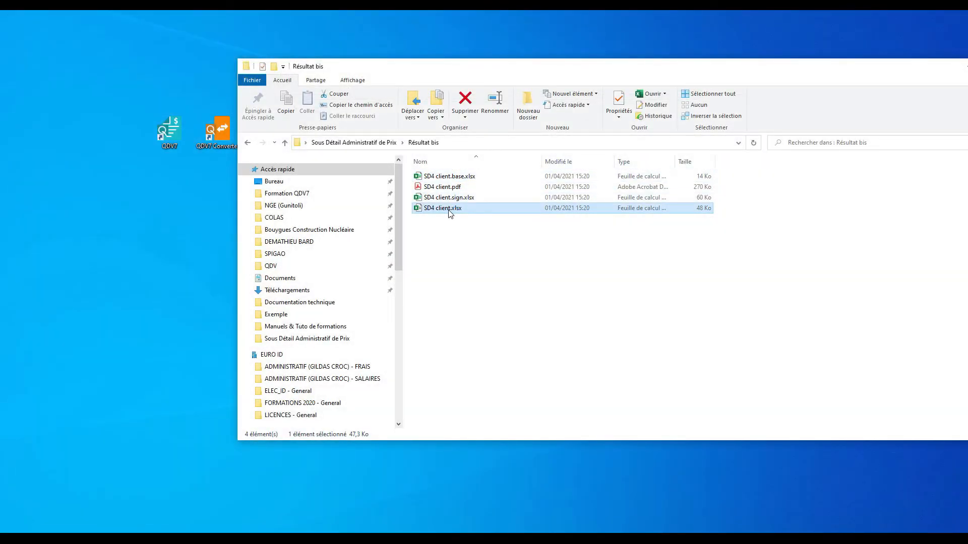
pyautogui.doubleClick(449, 210)
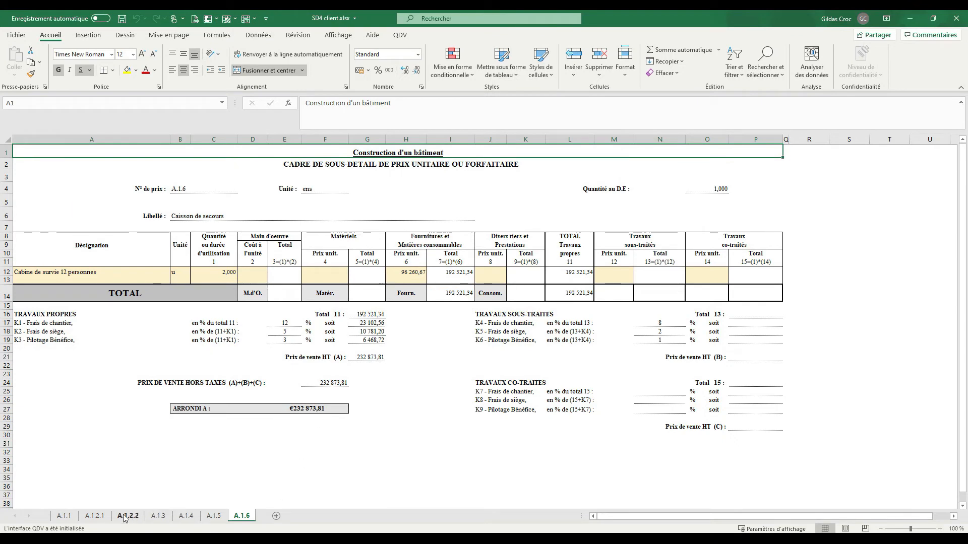
pyautogui.click(126, 515)
pyautogui.click(95, 516)
pyautogui.click(63, 515)
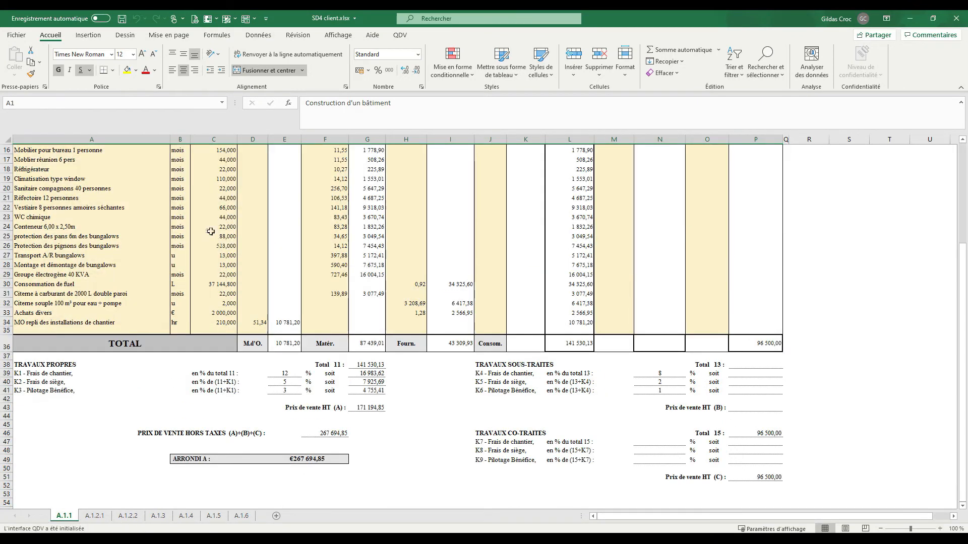
pyautogui.scroll(5, 211, 232)
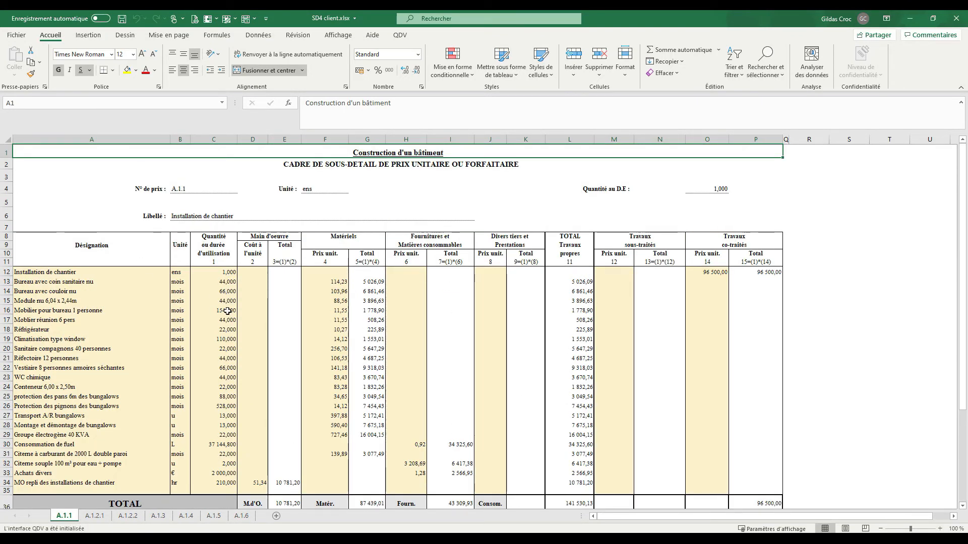
pyautogui.scroll(-1, 401, 351)
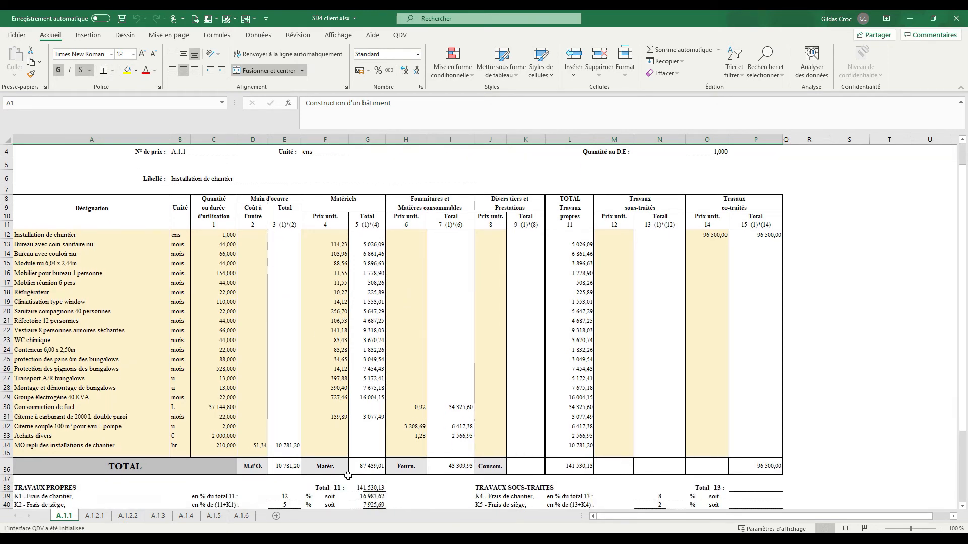
# - Check the subcontracted line on sheet A.1.2.2 and the MO Installations de chantier unit cost and rounded price on sheet A.1.3
pyautogui.click(134, 519)
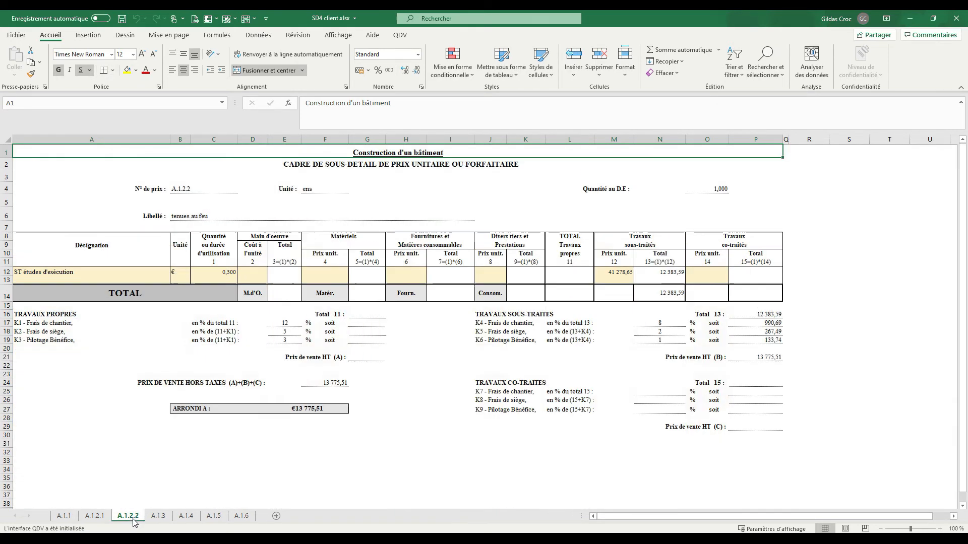
pyautogui.click(158, 524)
pyautogui.click(258, 408)
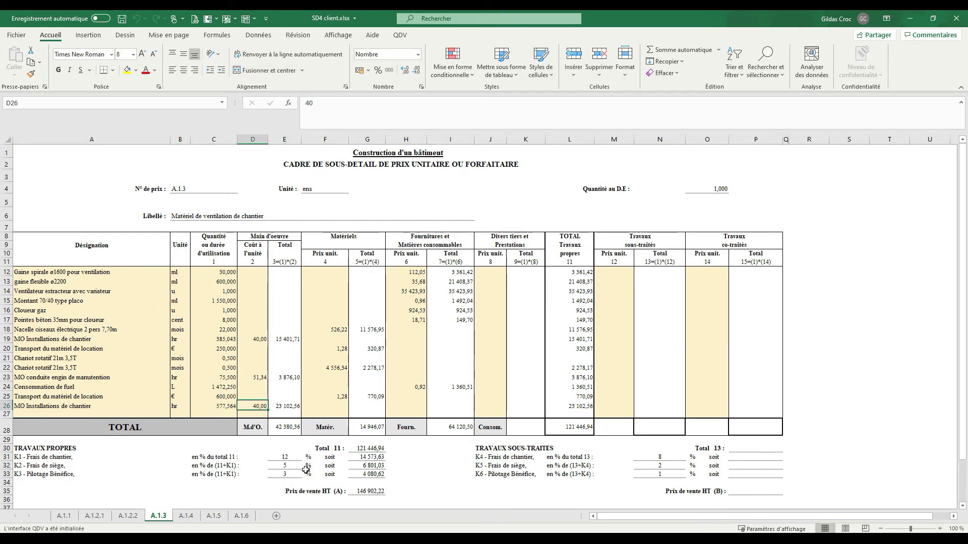
pyautogui.scroll(-3, 502, 412)
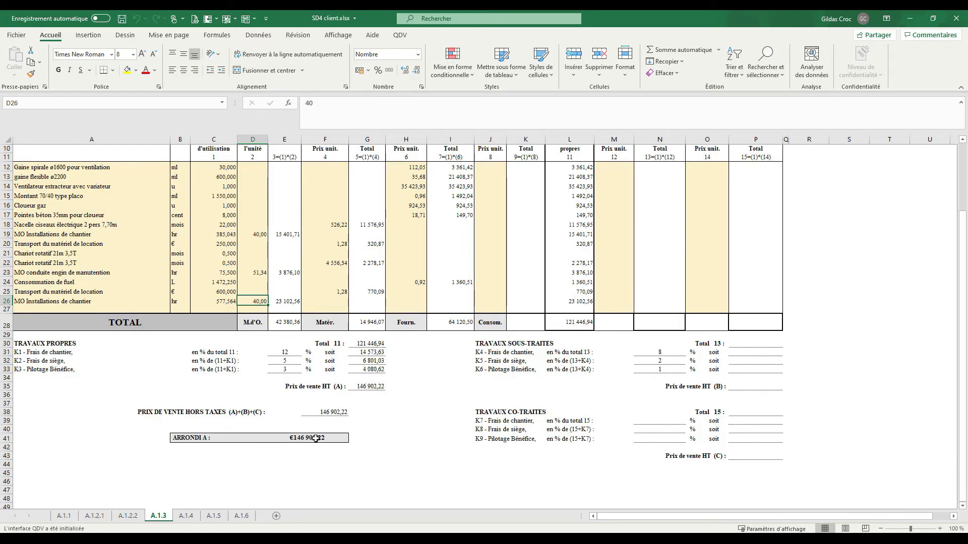
pyautogui.scroll(3, 385, 393)
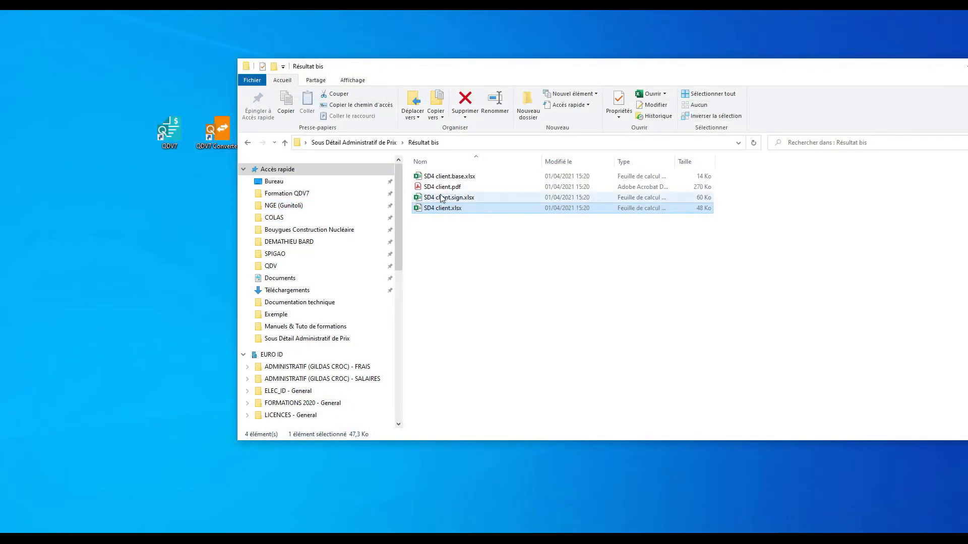
# - Open SD4 client.pdf in Acrobat Reader, examine the first price breakdown page, and minimize the reader
pyautogui.click(450, 188)
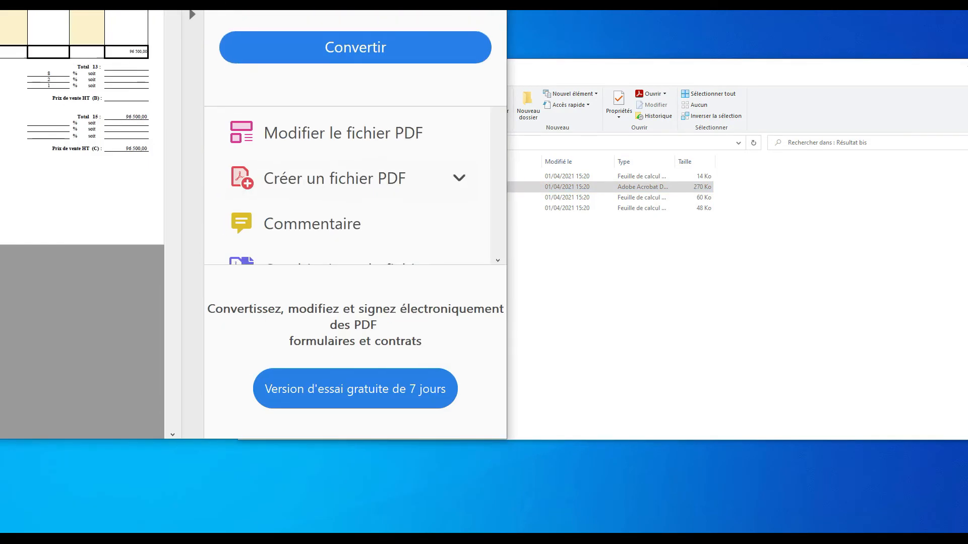
pyautogui.moveTo(1, 20); pyautogui.dragTo(444, 10)
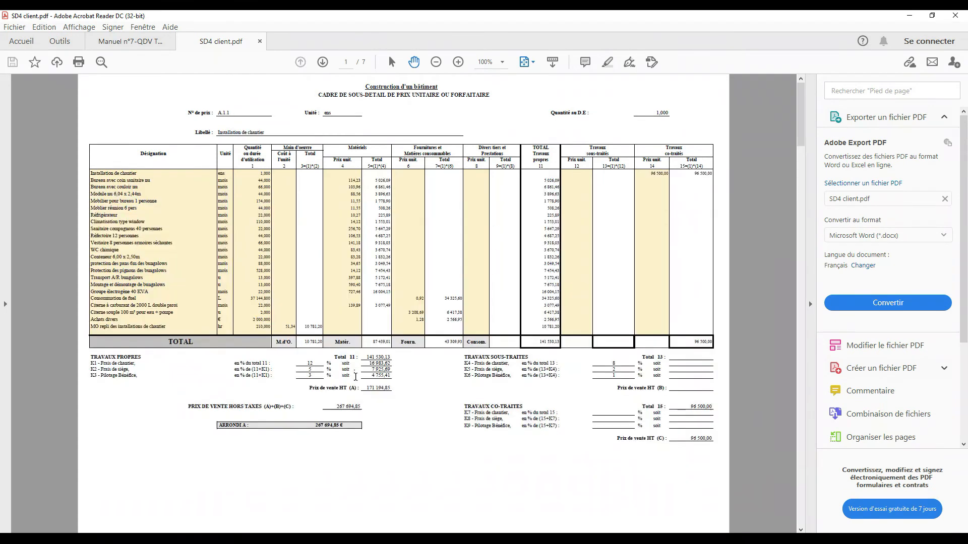
pyautogui.hotkey('ctrl', '2')
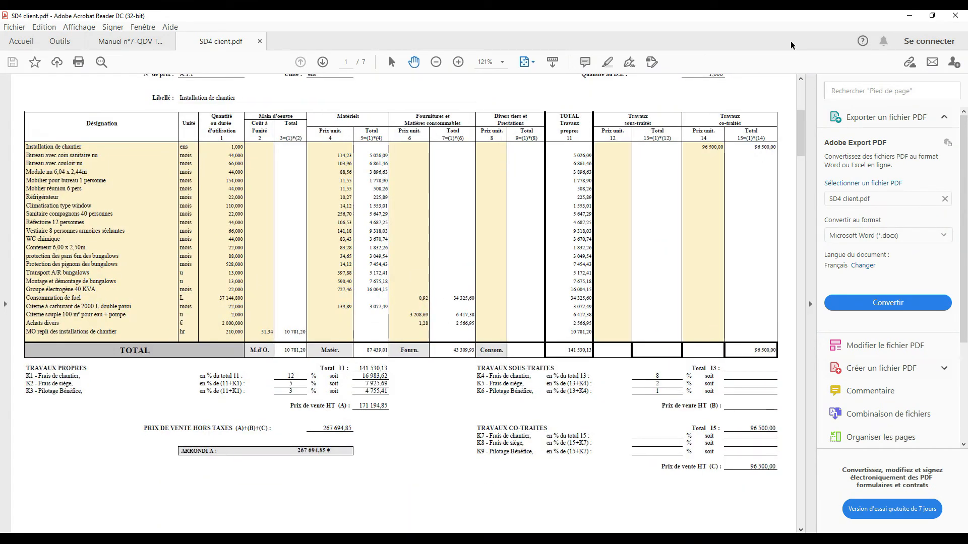
pyautogui.click(910, 15)
# - Open SD4 client.sign.xlsx, check its final marking and signature on sheet A.1.6, and close the workbook
pyautogui.click(448, 201)
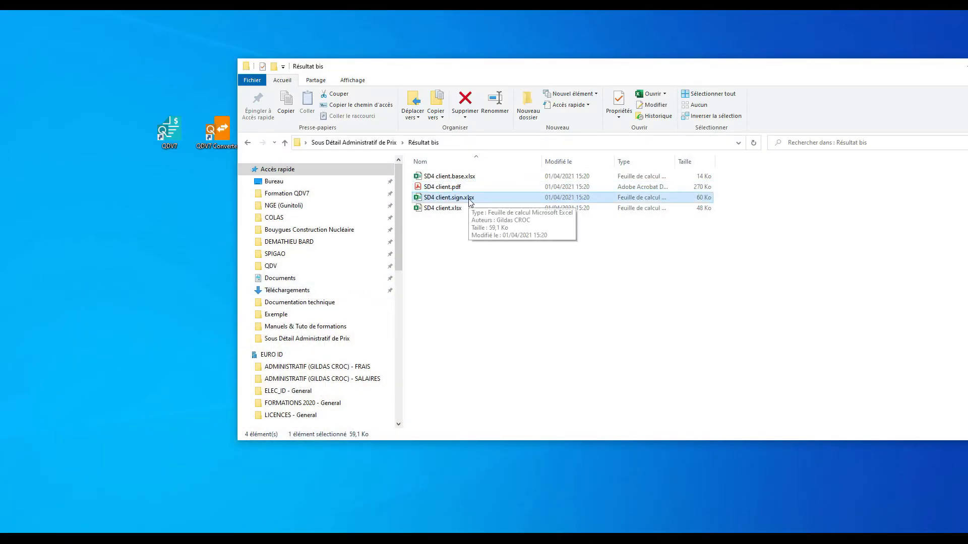
pyautogui.doubleClick(469, 199)
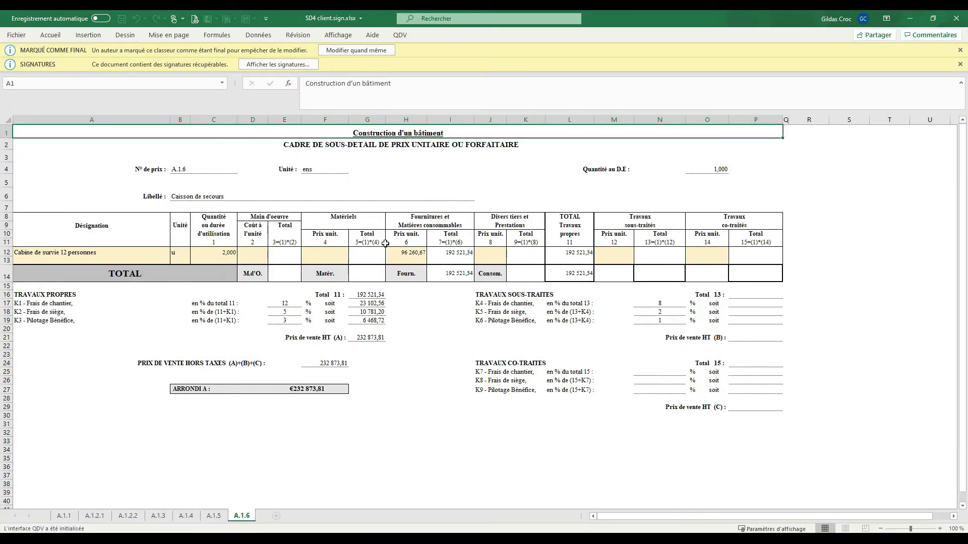
pyautogui.click(418, 254)
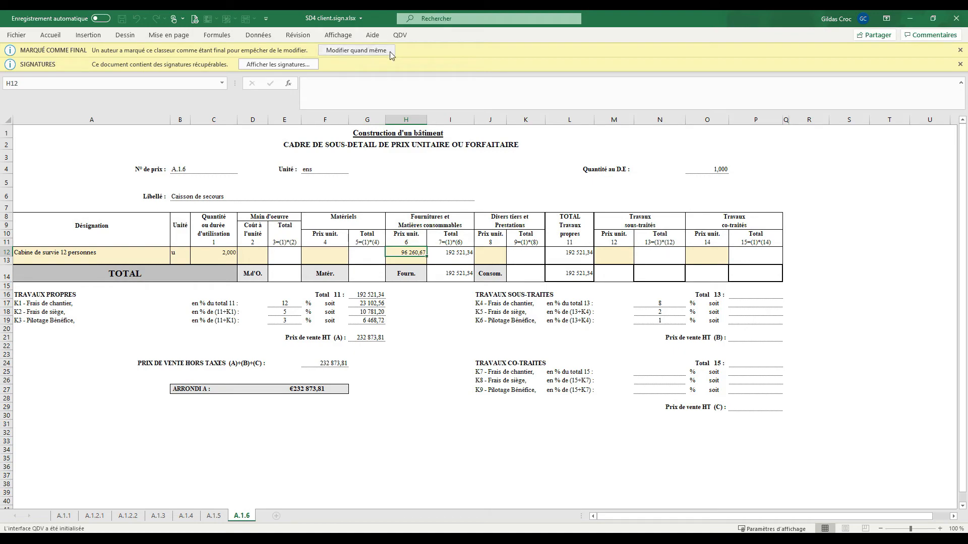
pyautogui.click(954, 18)
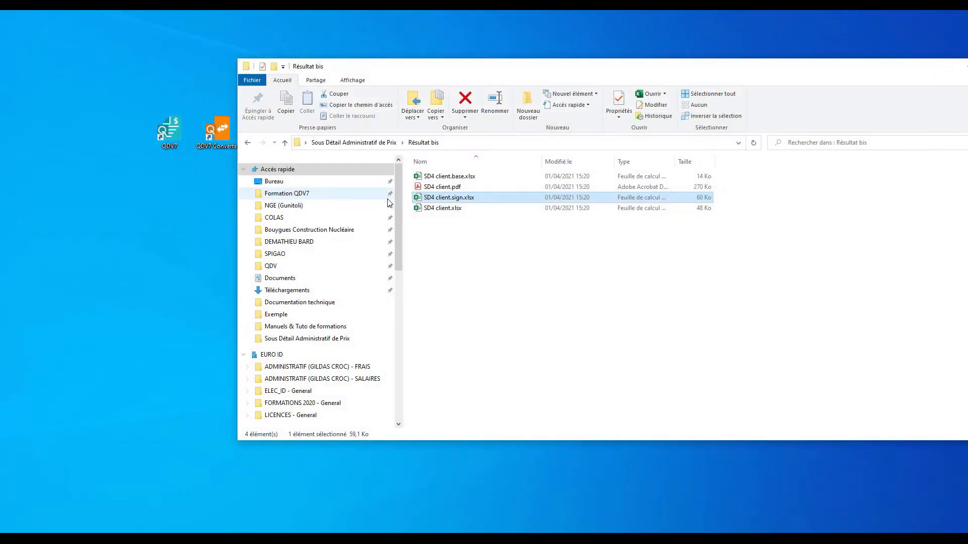
# - Open SD4 client.base.xlsx and examine the MOICH entry on the REF sheet
pyautogui.click(446, 176)
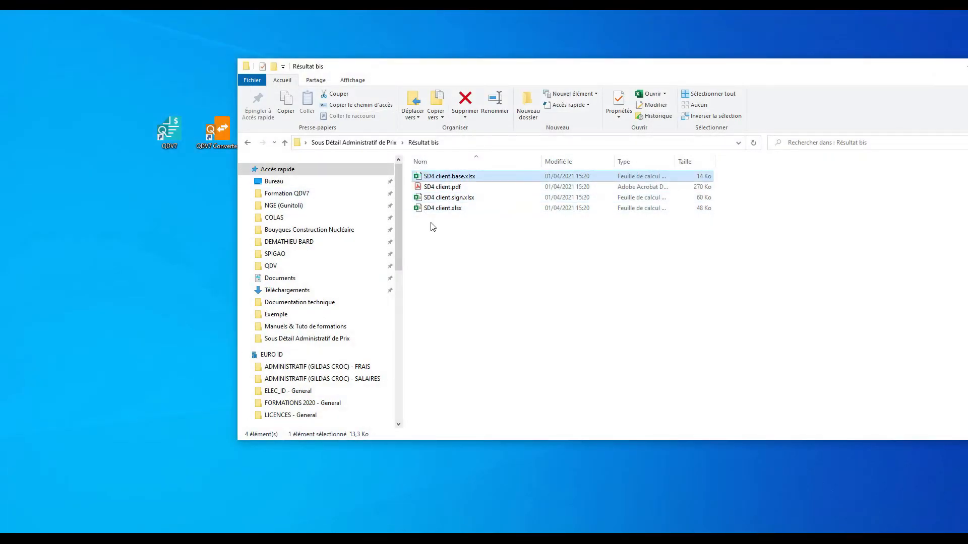
pyautogui.moveTo(527, 68); pyautogui.dragTo(436, 64)
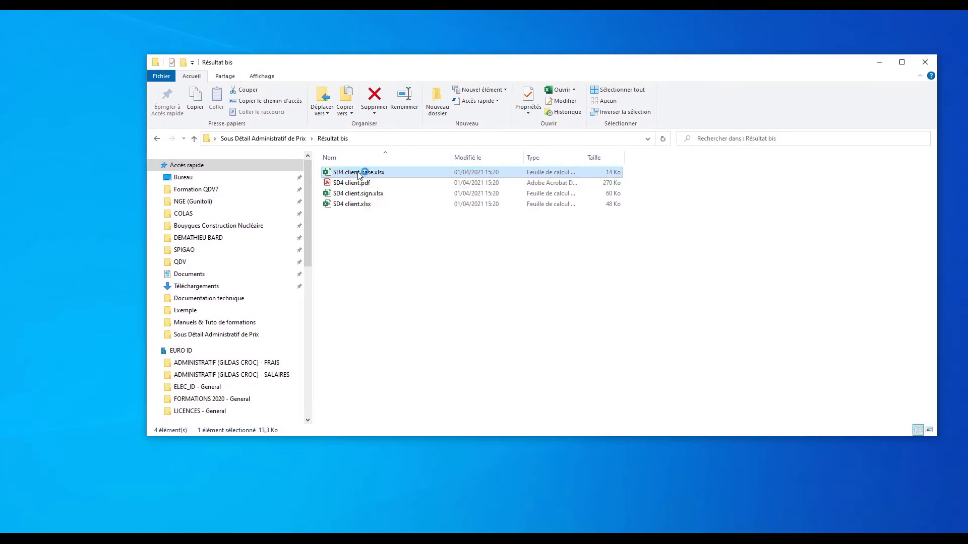
pyautogui.doubleClick(358, 172)
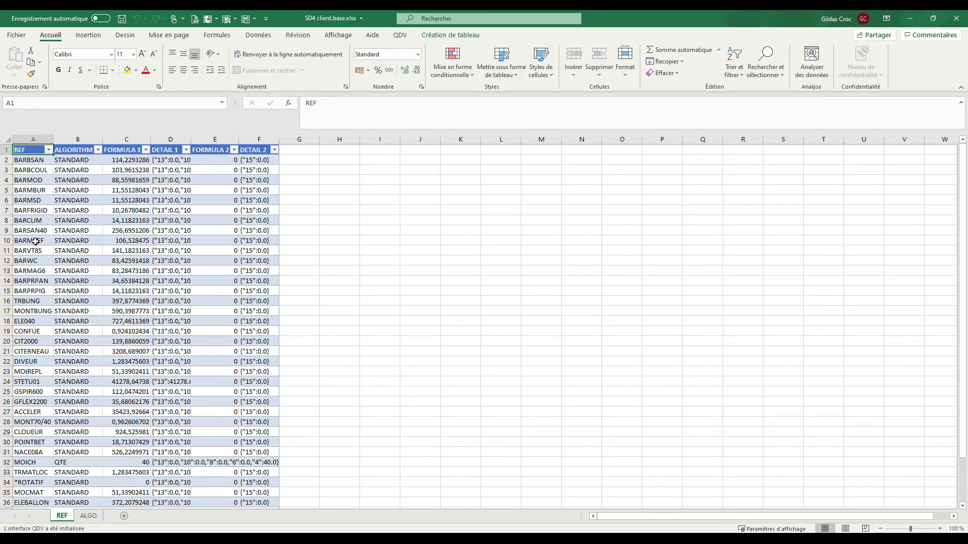
pyautogui.click(16, 463)
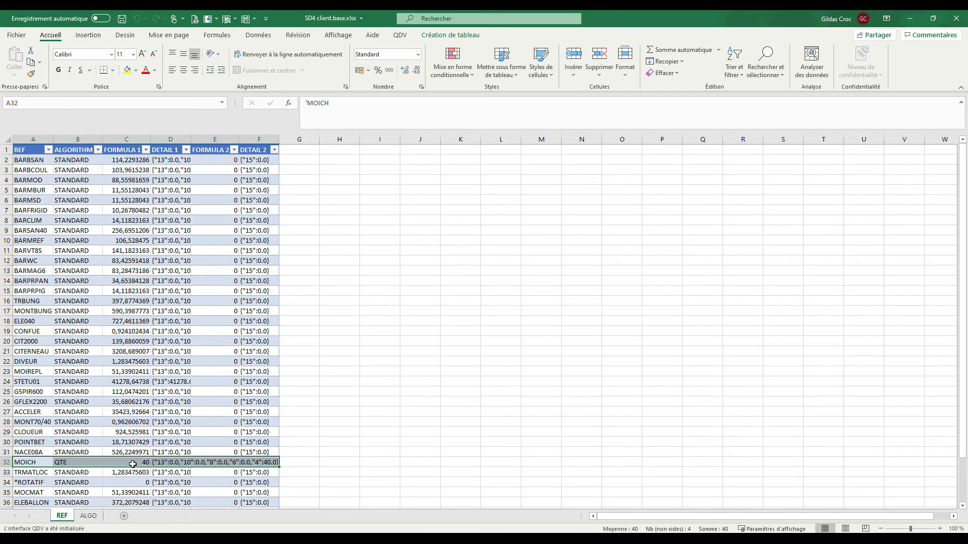
# - Review the STANDARD and QTE algorithm definitions on the ALGO sheet and the DETAIL 1 contents for CLOUEUR and DIVEUR on the REF sheet
pyautogui.click(99, 519)
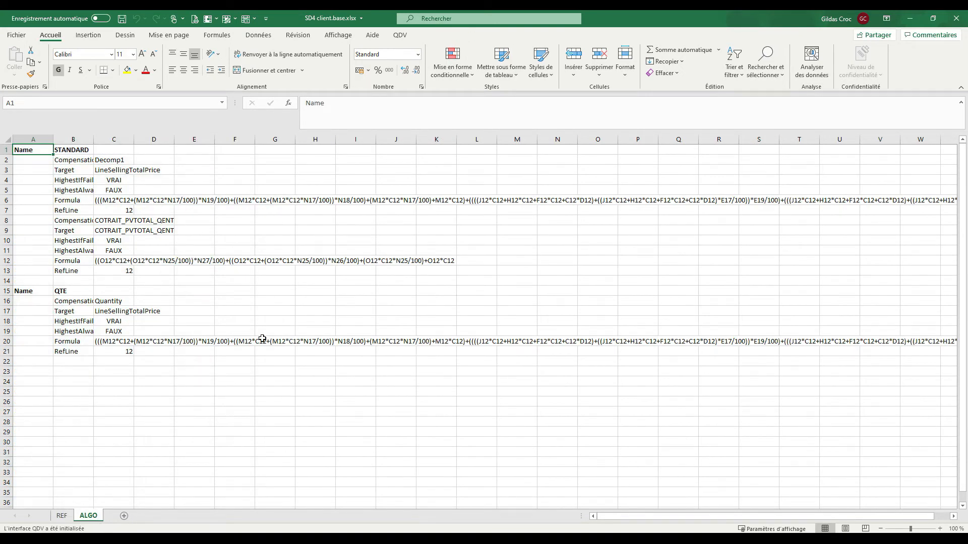
pyautogui.click(63, 516)
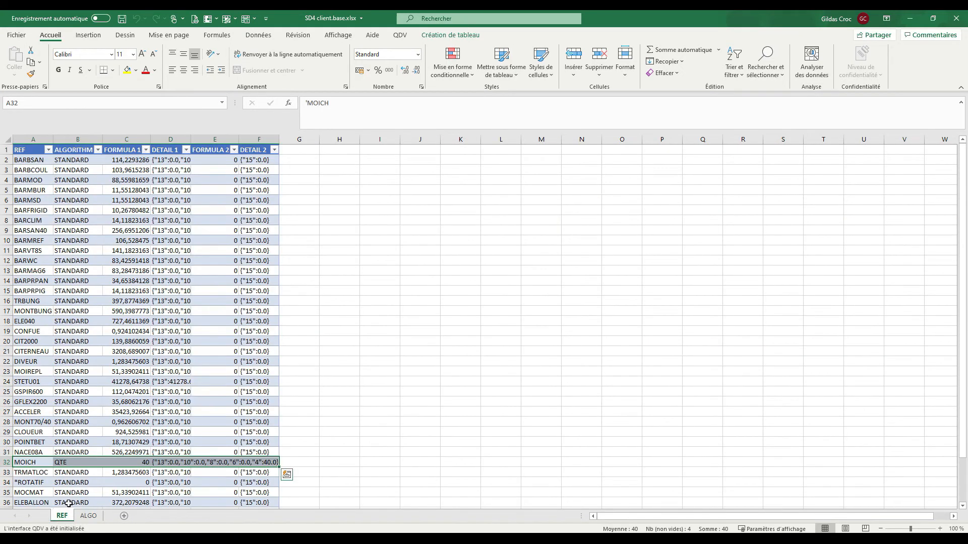
pyautogui.click(342, 399)
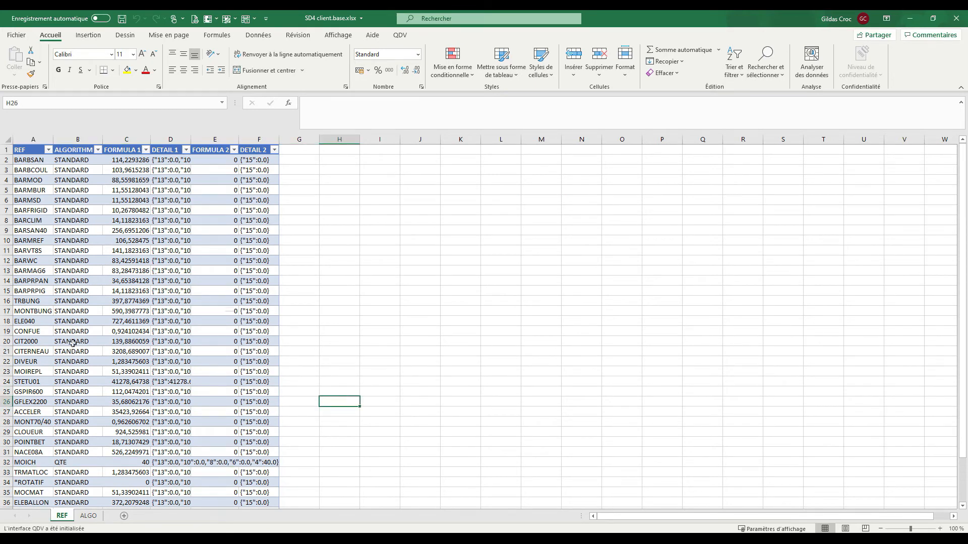
pyautogui.click(169, 432)
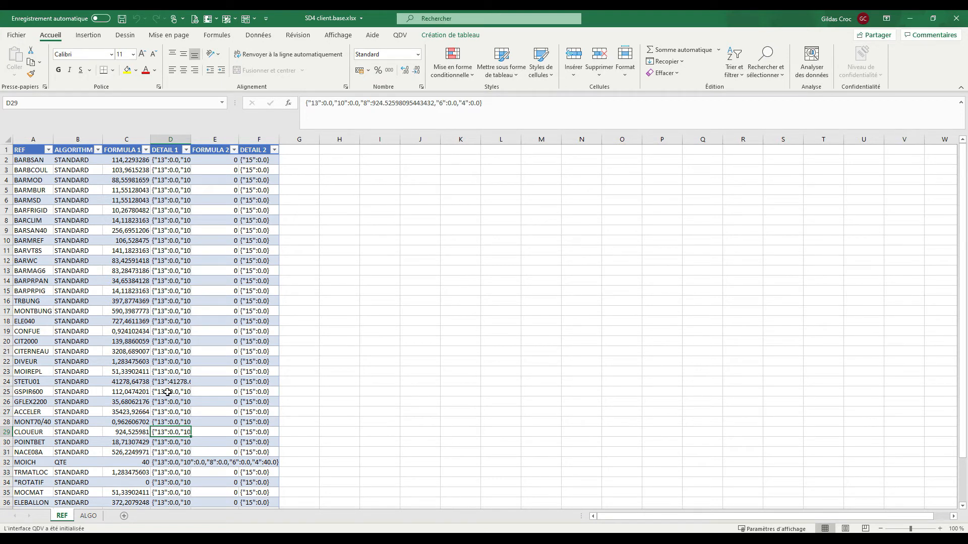
pyautogui.click(254, 362)
pyautogui.click(169, 360)
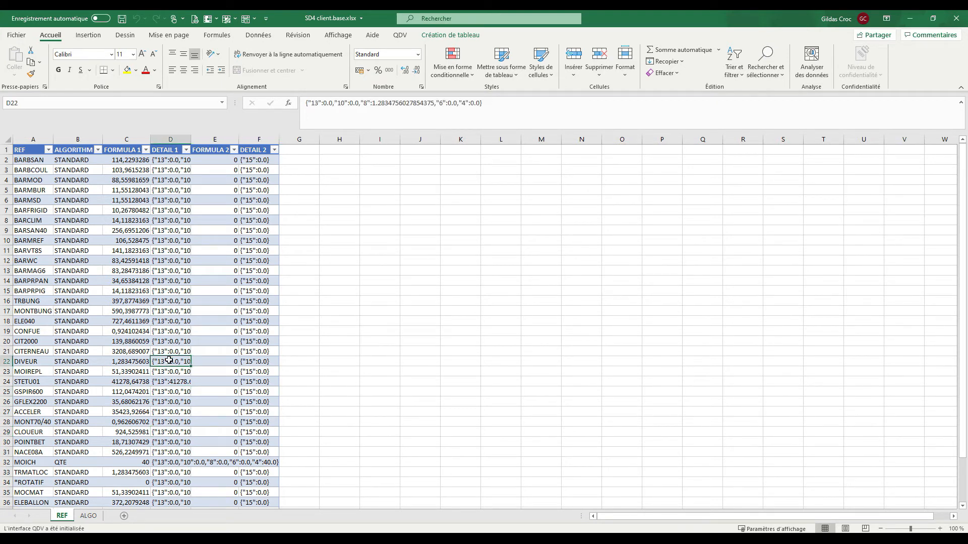
# - Delete all reference rows above and below MOICH on the REF sheet, keeping only the MOICH entry
pyautogui.click(118, 318)
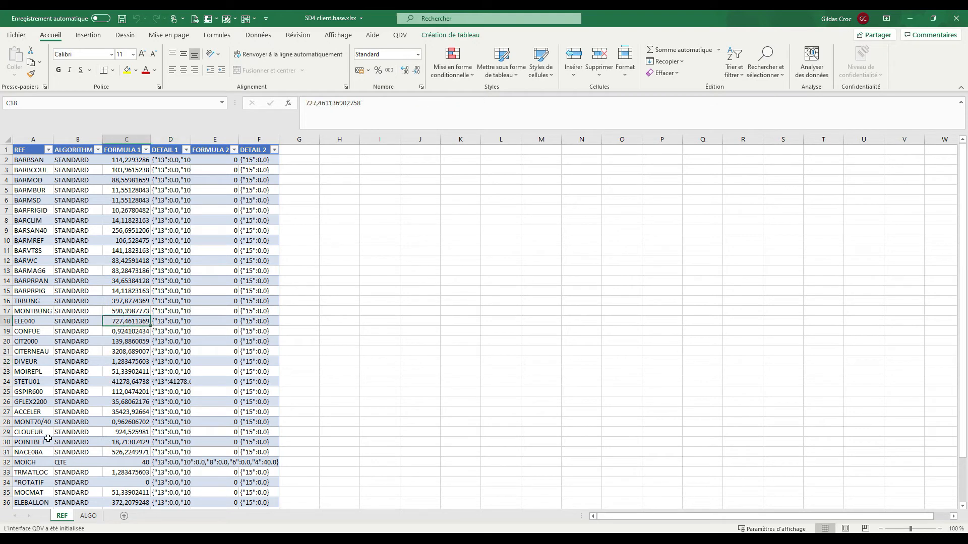
pyautogui.moveTo(4, 451); pyautogui.dragTo(101, 151)
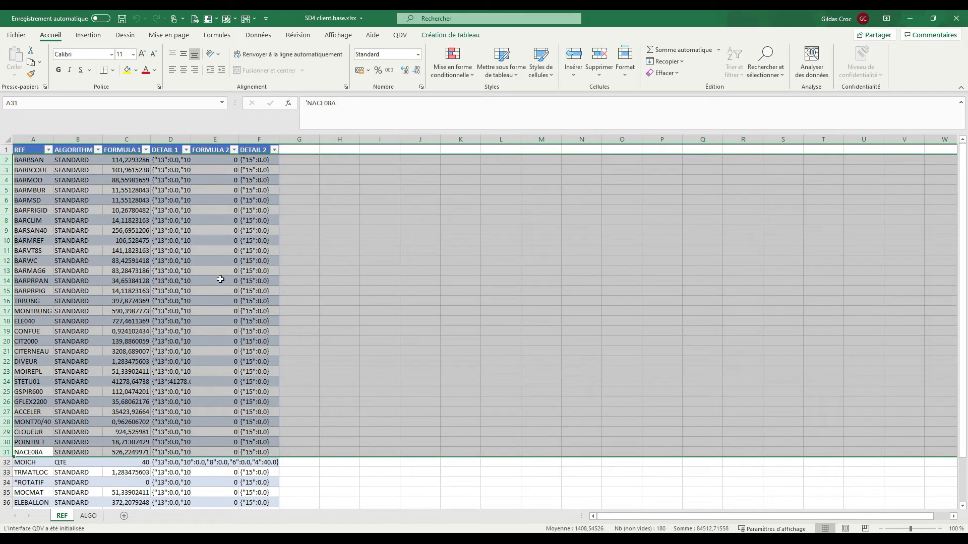
pyautogui.rightClick(213, 220)
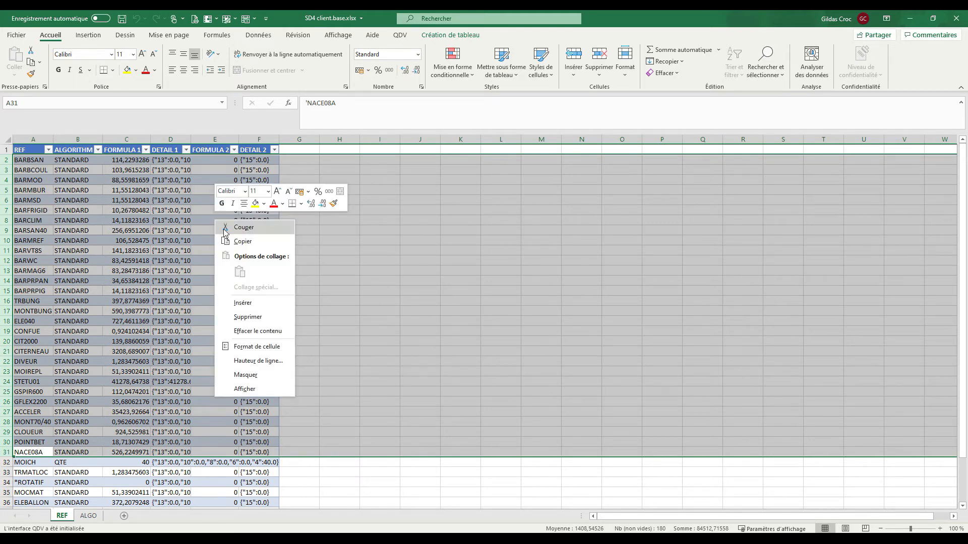
pyautogui.click(249, 318)
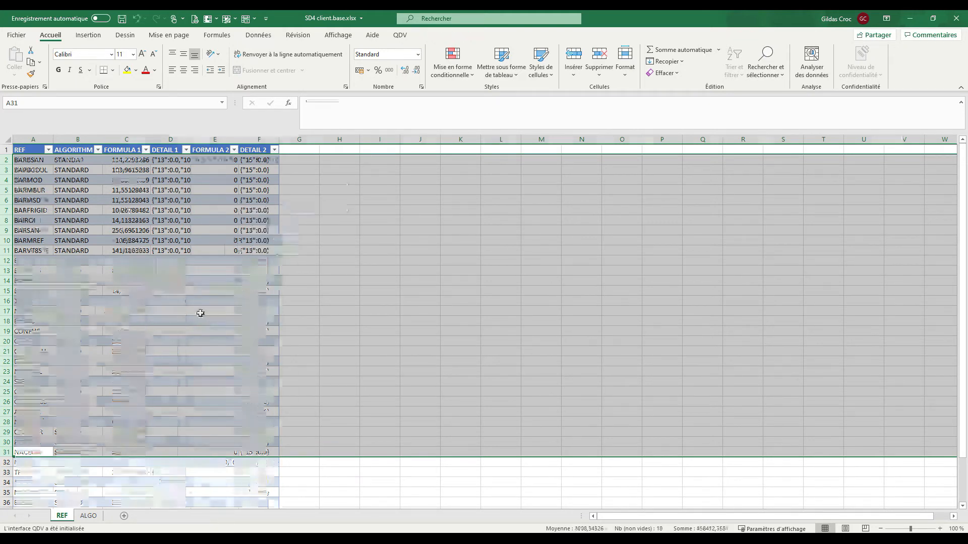
pyautogui.click(171, 270)
pyautogui.moveTo(6, 166); pyautogui.dragTo(16, 250)
pyautogui.rightClick(170, 197)
pyautogui.click(201, 291)
pyautogui.click(212, 331)
# - Save the reduced article base SD4 client.base.xlsx and close the workbook
pyautogui.click(122, 19)
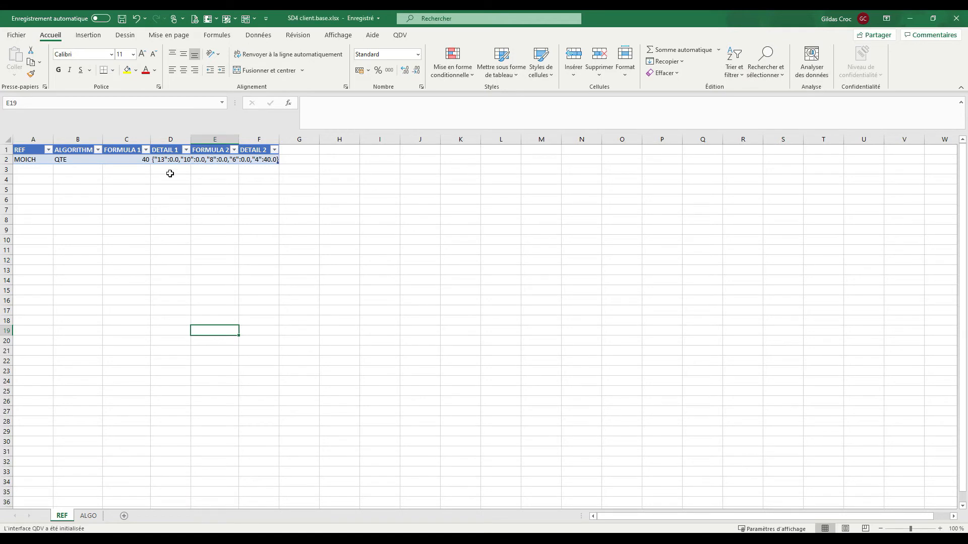
pyautogui.click(113, 193)
pyautogui.moveTo(535, 298); pyautogui.dragTo(537, 289)
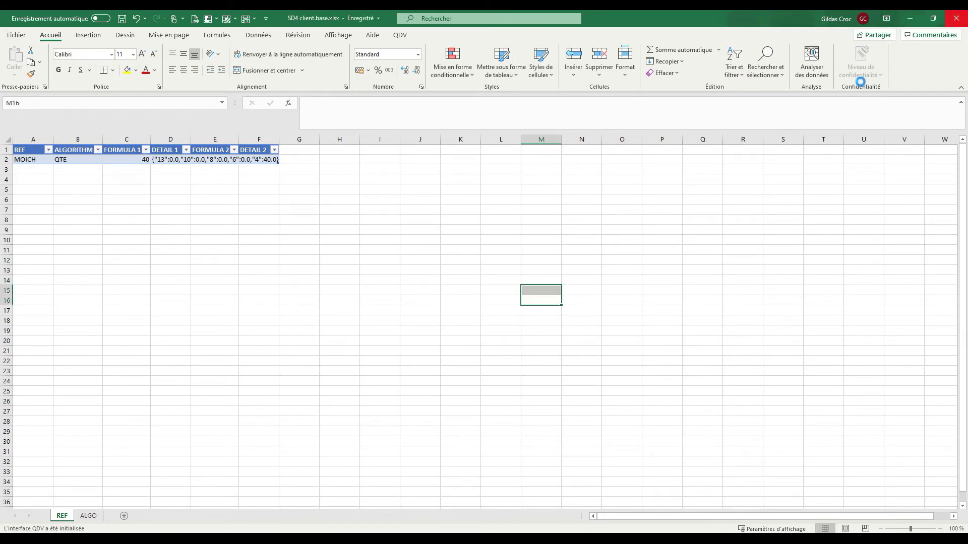
pyautogui.click(956, 19)
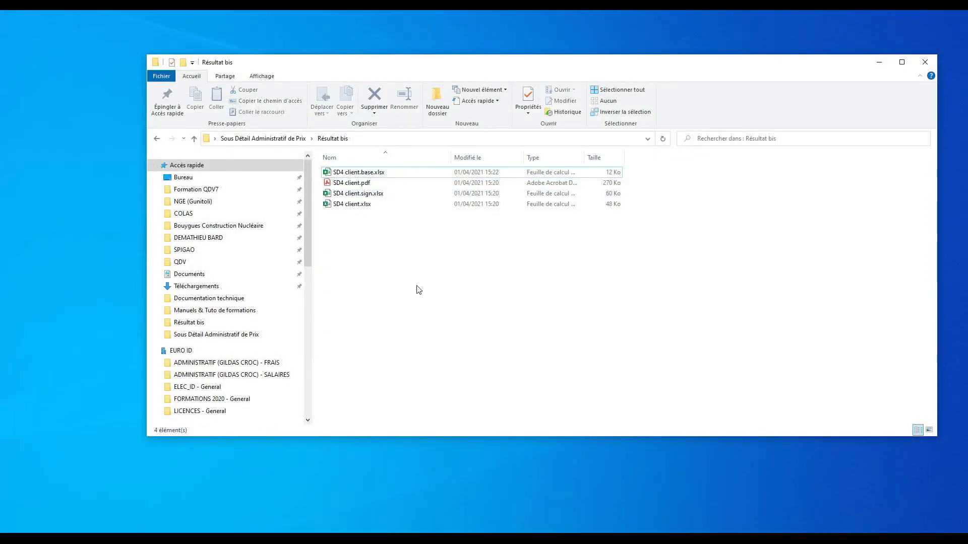
# - Open the workbook SD4 (BTP).xlsx from the Sous Détail Administratif de Prix folder
pyautogui.click(276, 138)
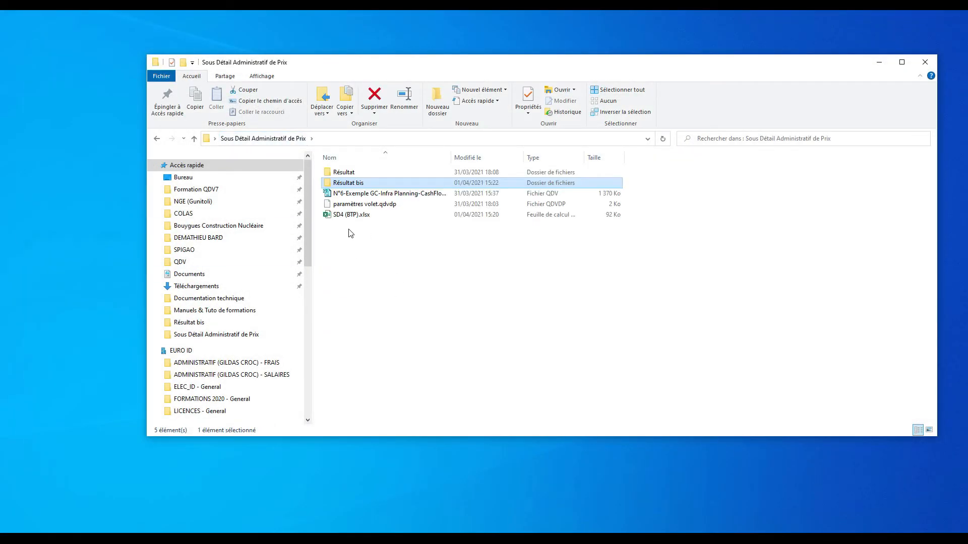
pyautogui.click(350, 216)
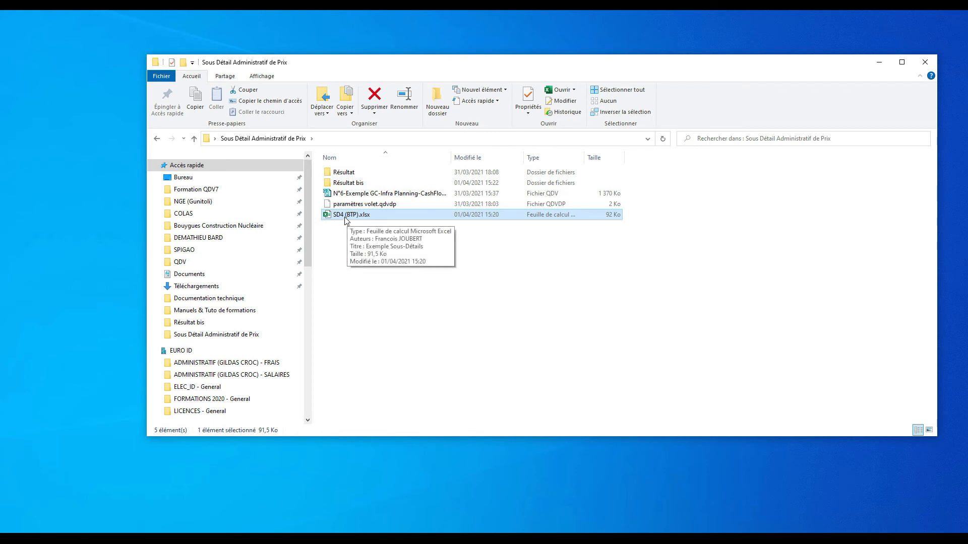
pyautogui.doubleClick(343, 217)
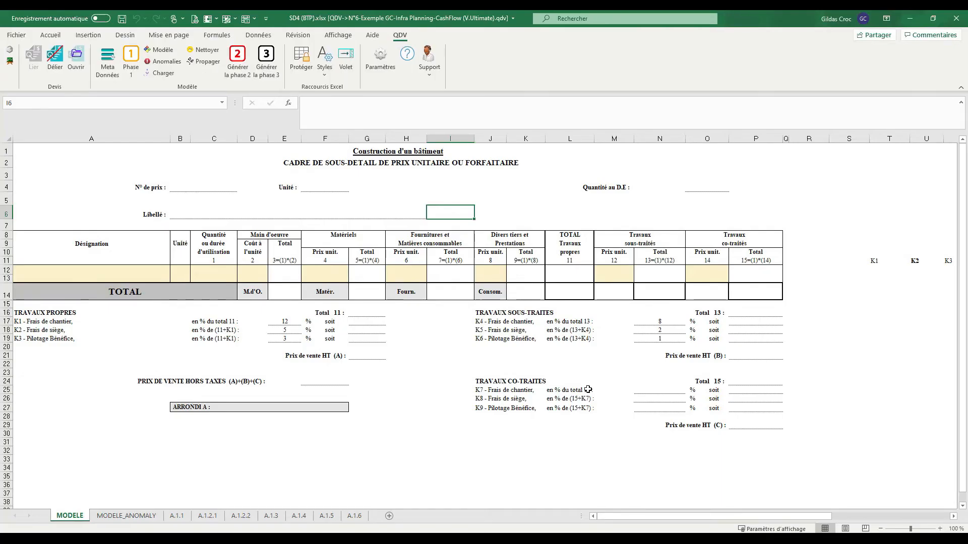
pyautogui.click(398, 338)
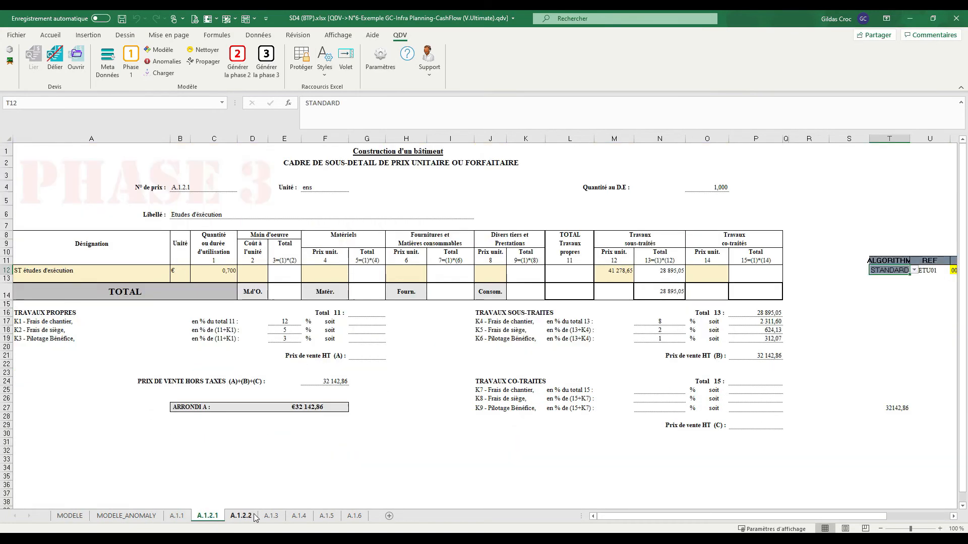
# - Clean the workbook from the MODELE sheet, removing all generated price breakdown sheets and MODELE_ANOMALY
pyautogui.click(70, 516)
pyautogui.click(203, 50)
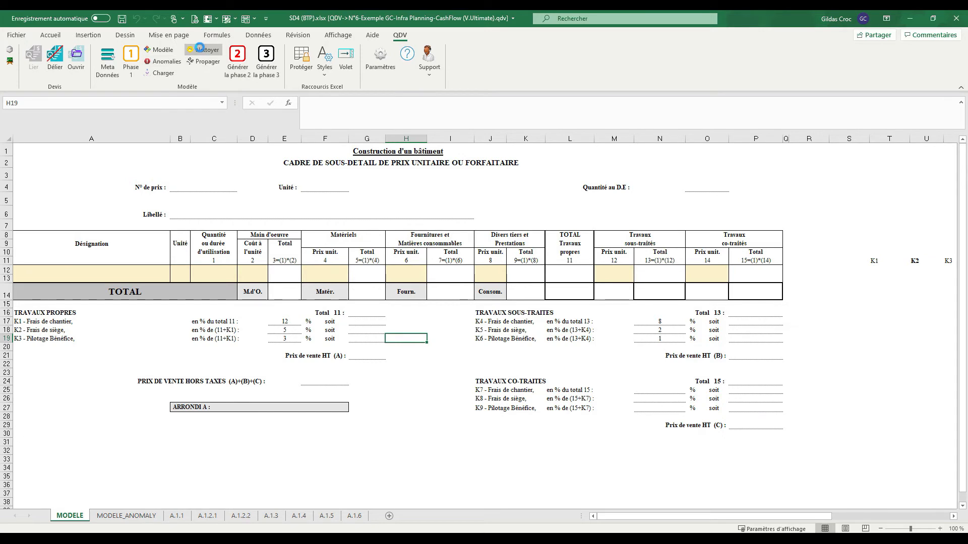
pyautogui.click(501, 295)
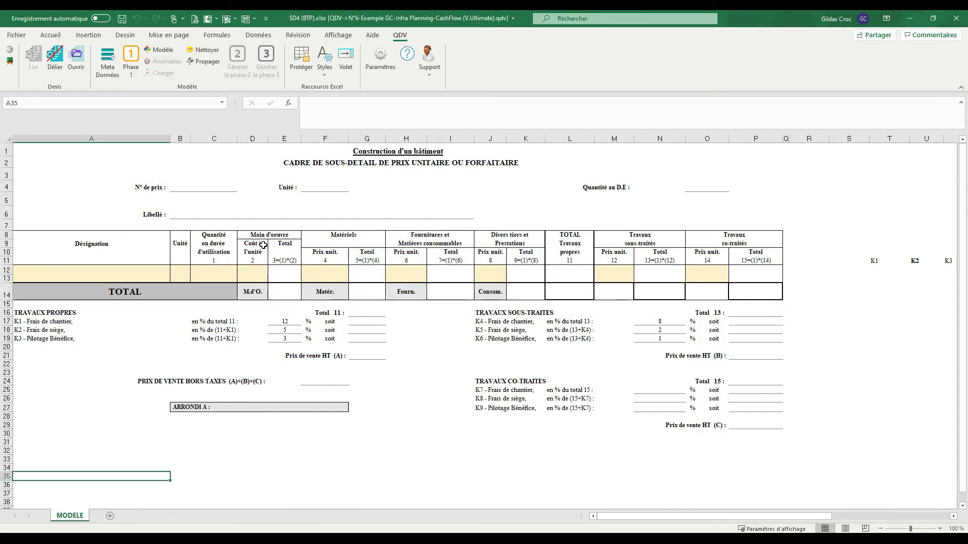
# - Check the model's parameters and algorithm list in the QDV settings, and generate phase 1
pyautogui.click(345, 60)
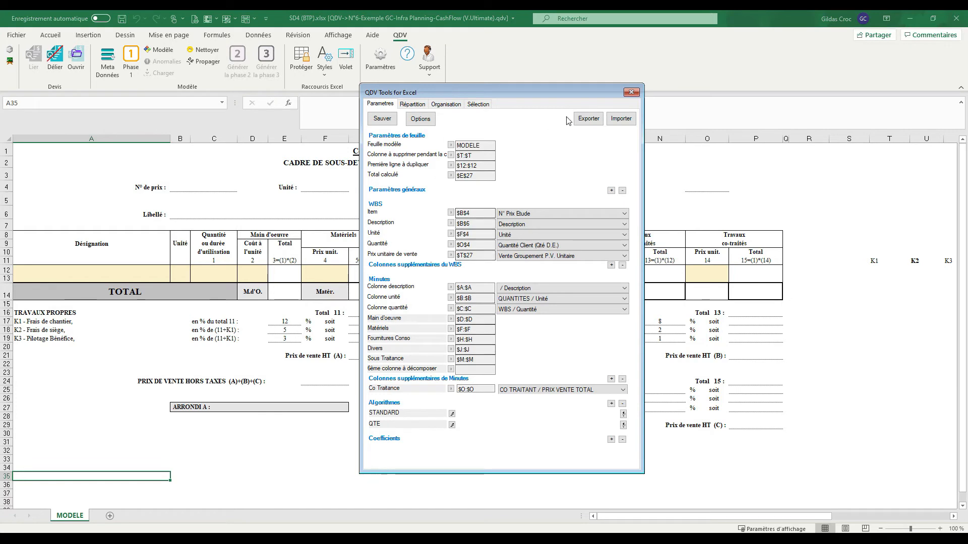
pyautogui.click(630, 93)
pyautogui.click(130, 60)
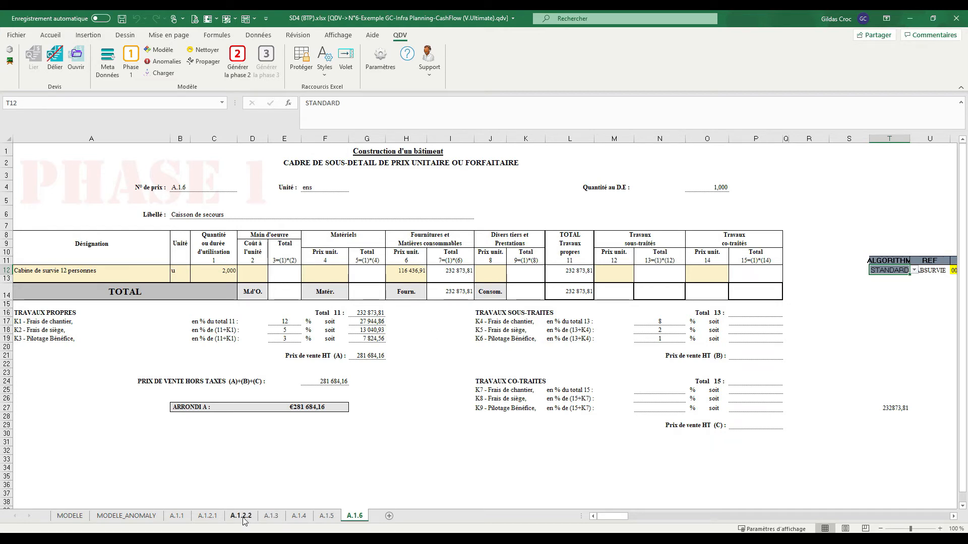
# - Examine the algorithm and labour unit cost of the last MO Installations de chantier line on sheet A.1.3
pyautogui.click(263, 518)
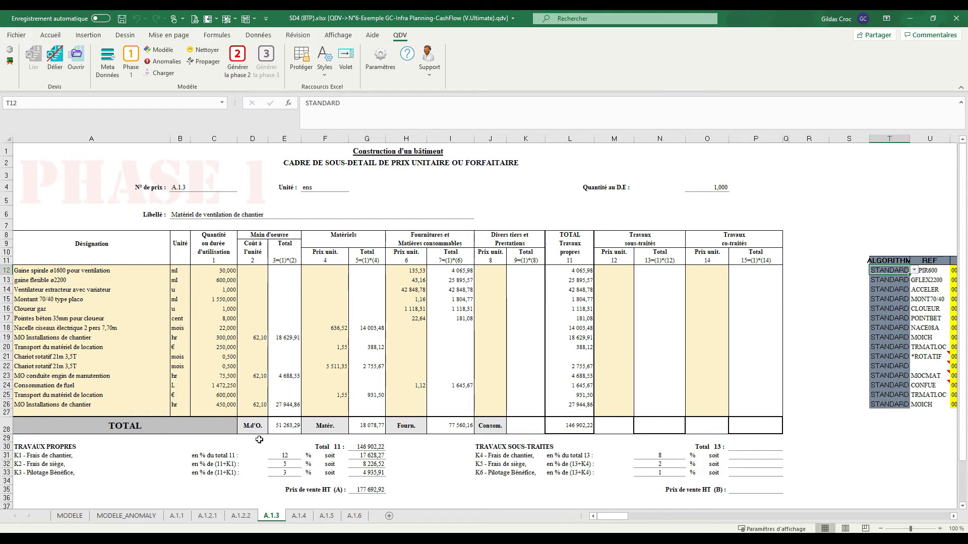
pyautogui.click(254, 384)
pyautogui.moveTo(930, 405); pyautogui.dragTo(257, 405)
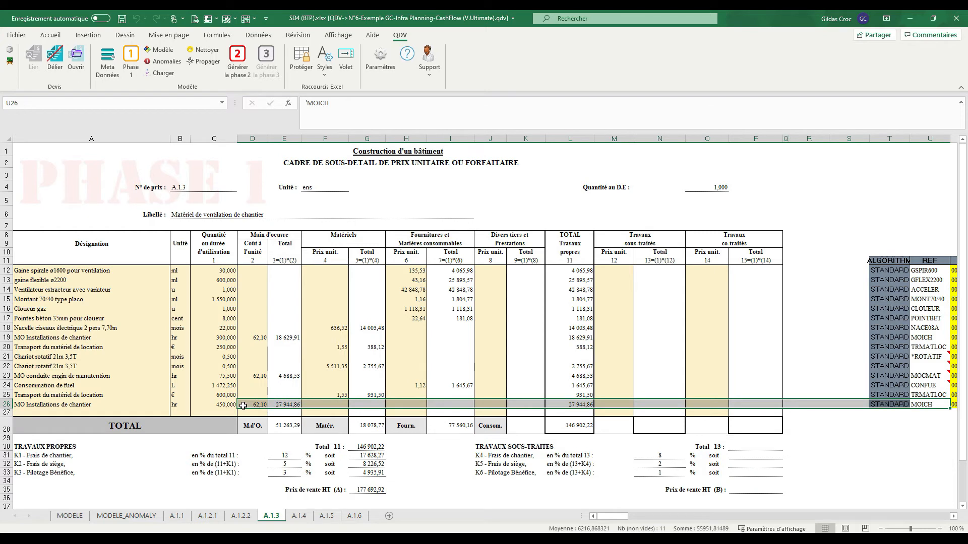
pyautogui.click(257, 404)
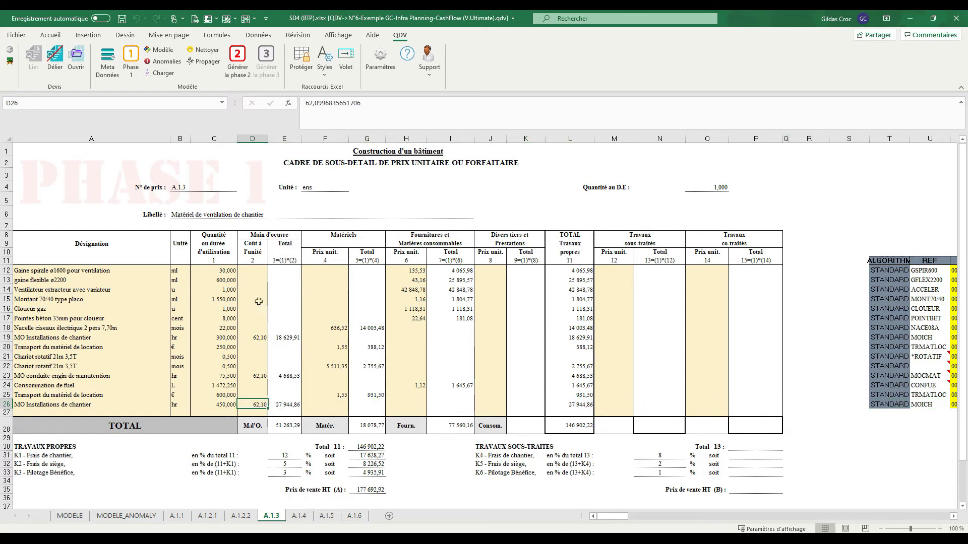
# - Try to load SD4 client.sign.xlsx from the Résultat bis folder as the article base
pyautogui.click(159, 73)
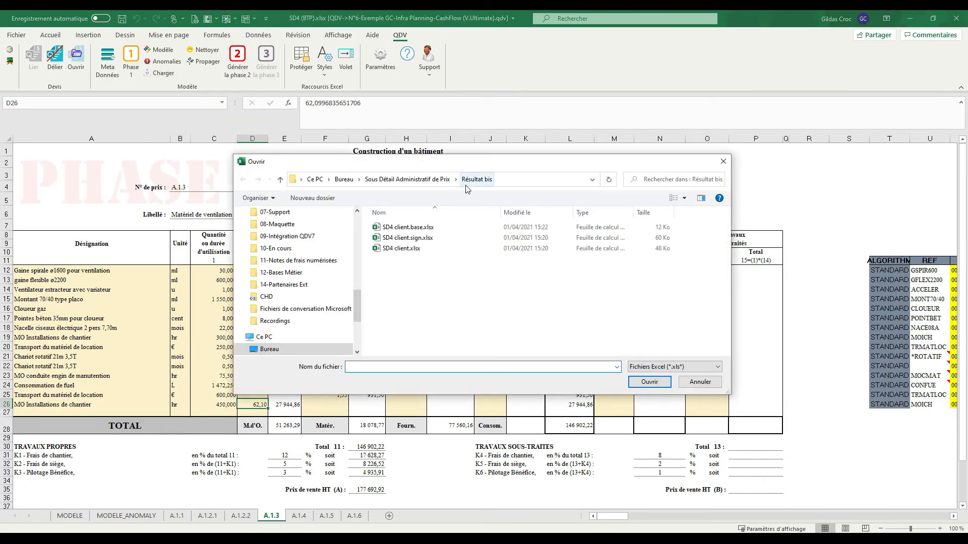
pyautogui.click(440, 181)
pyautogui.doubleClick(406, 237)
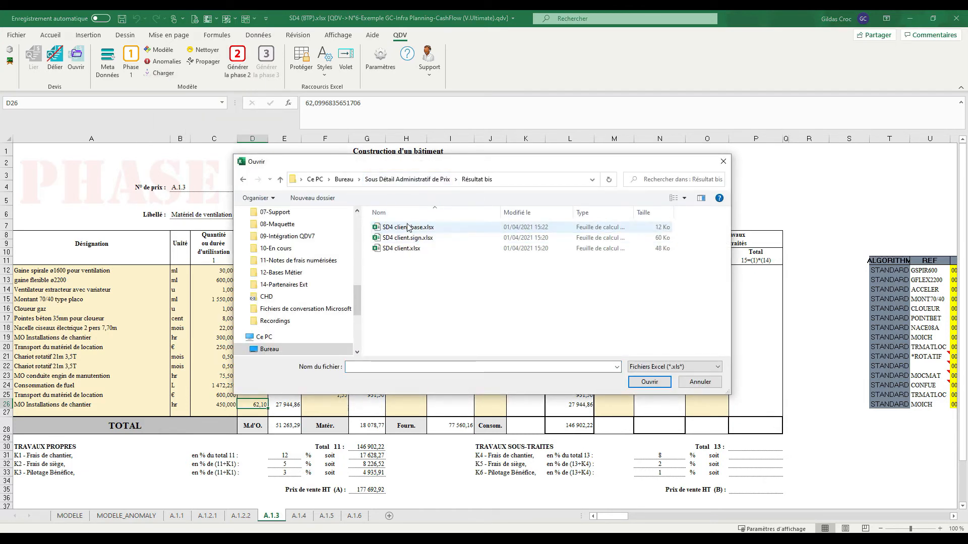
pyautogui.click(393, 229)
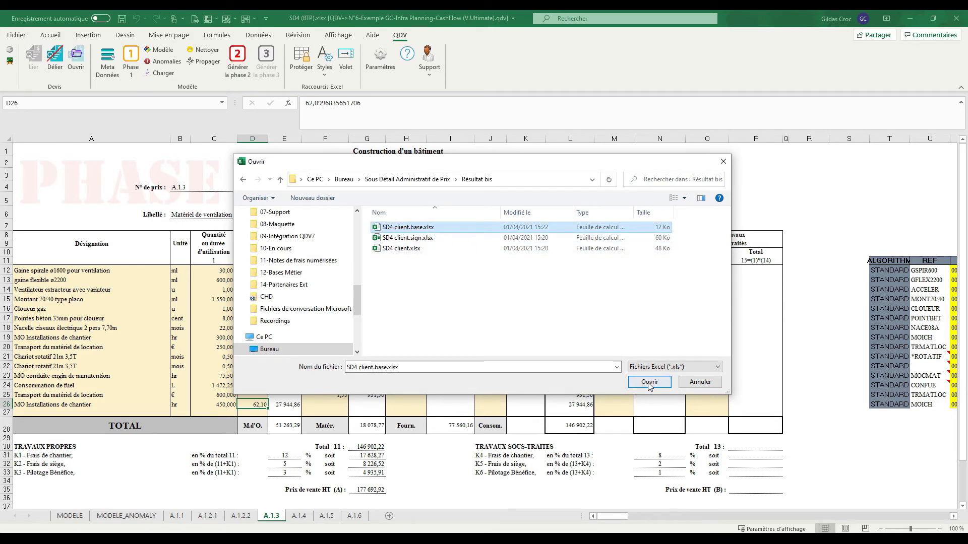
pyautogui.click(402, 240)
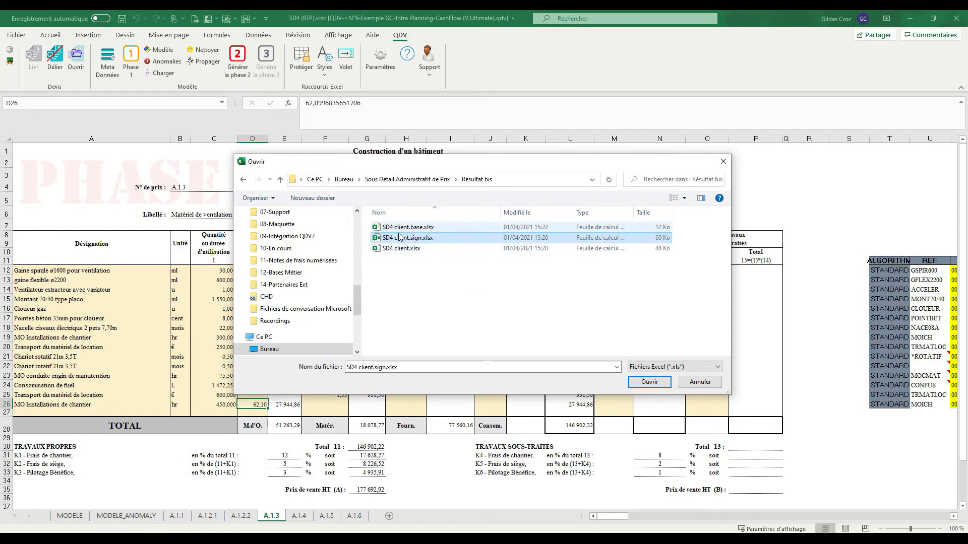
pyautogui.click(651, 384)
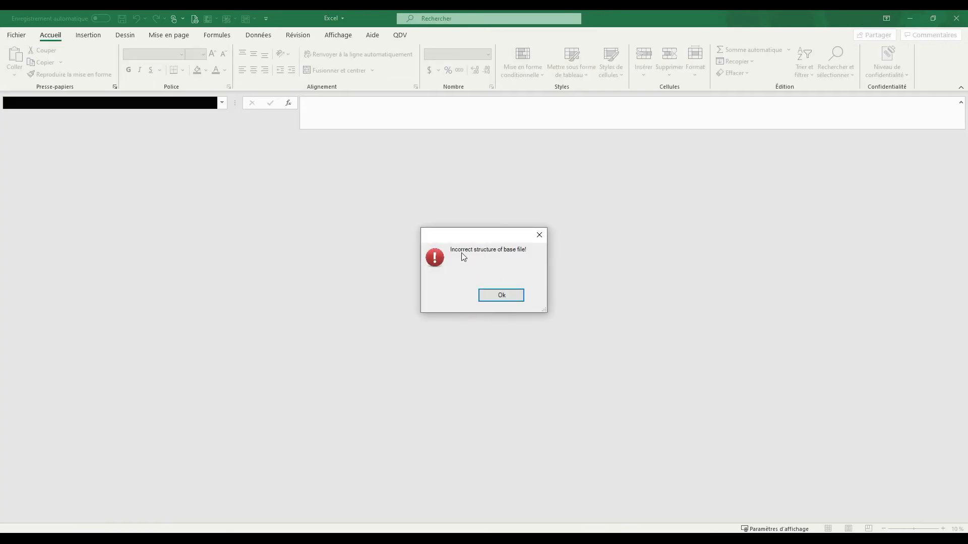
pyautogui.click(516, 301)
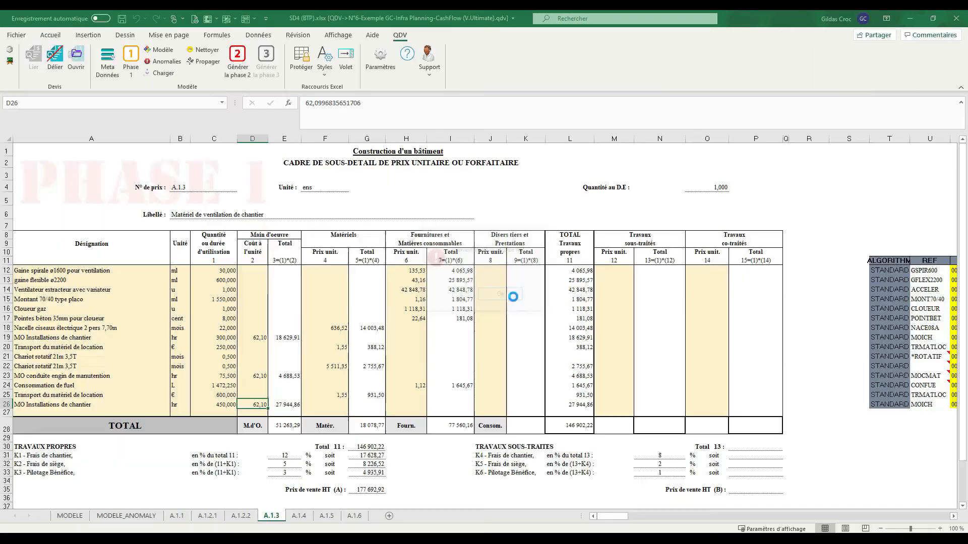
# - Load the article base SD4 client.base.xlsx with the option "Algorithme et valeurs, seuls les algorithmes seront fixes"
pyautogui.click(155, 75)
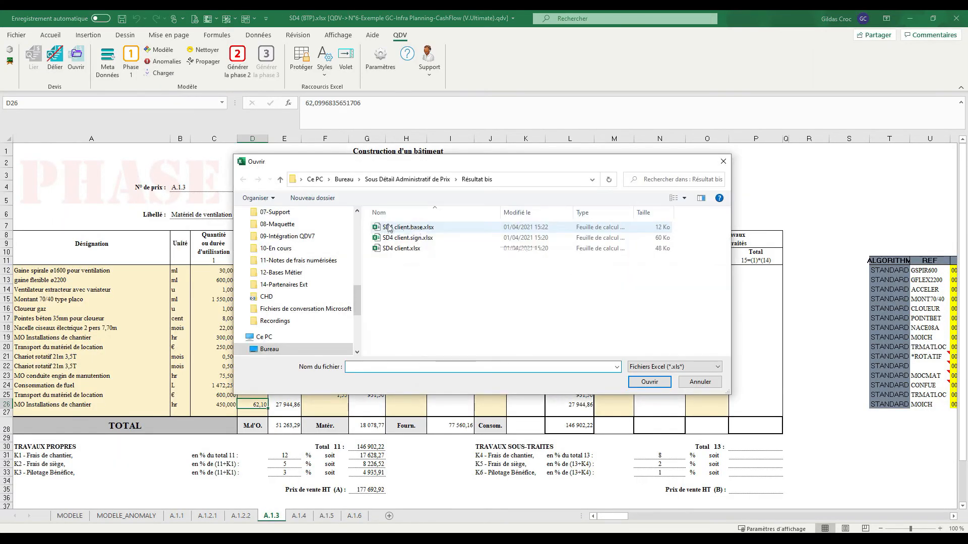
pyautogui.click(649, 382)
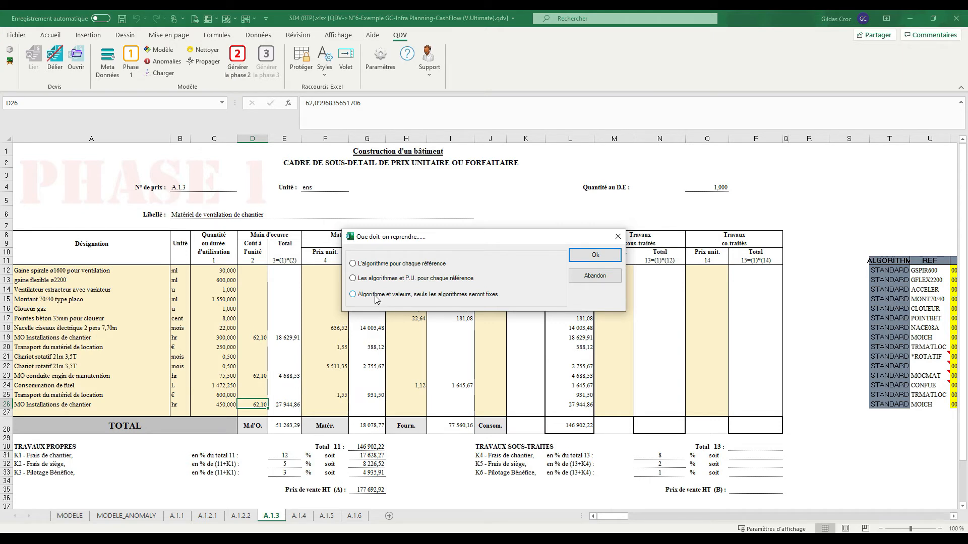
pyautogui.click(382, 300)
pyautogui.click(598, 257)
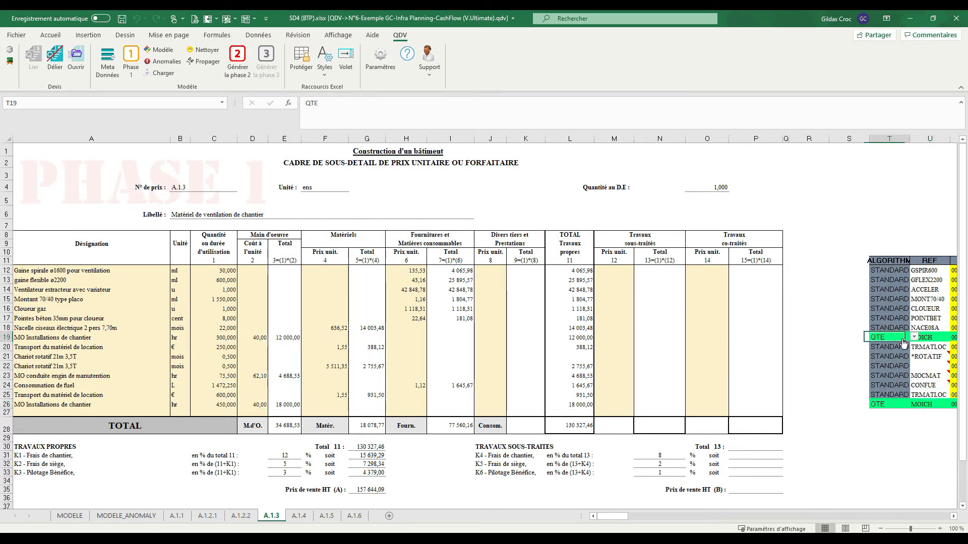
# - Review the algorithm and unit cost applied to the MO Installations de chantier line on sheet A.1.4
pyautogui.click(336, 516)
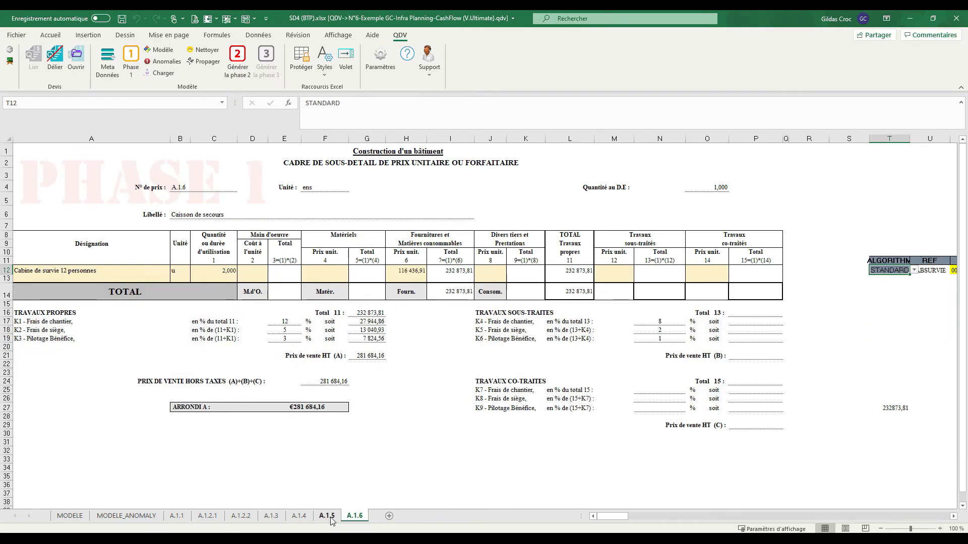
pyautogui.click(300, 517)
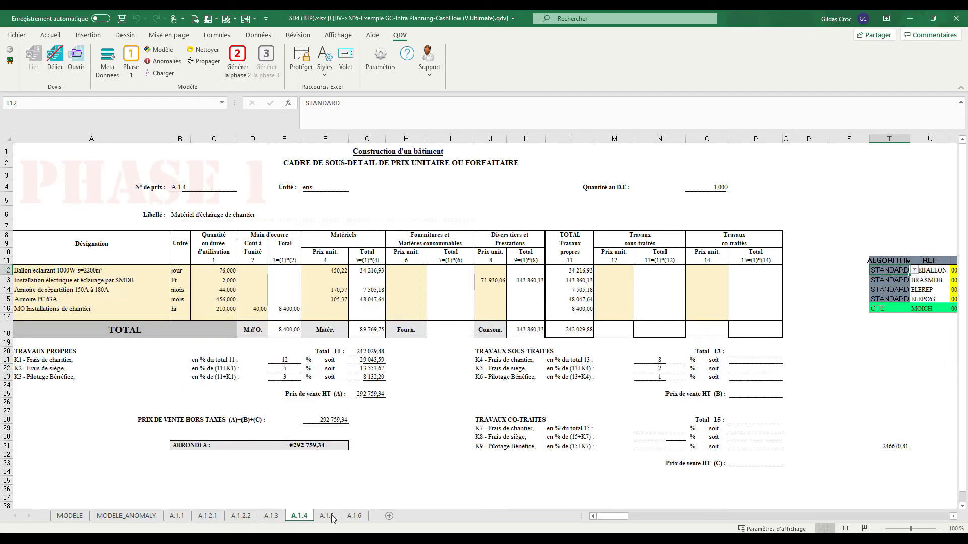
pyautogui.click(31, 309)
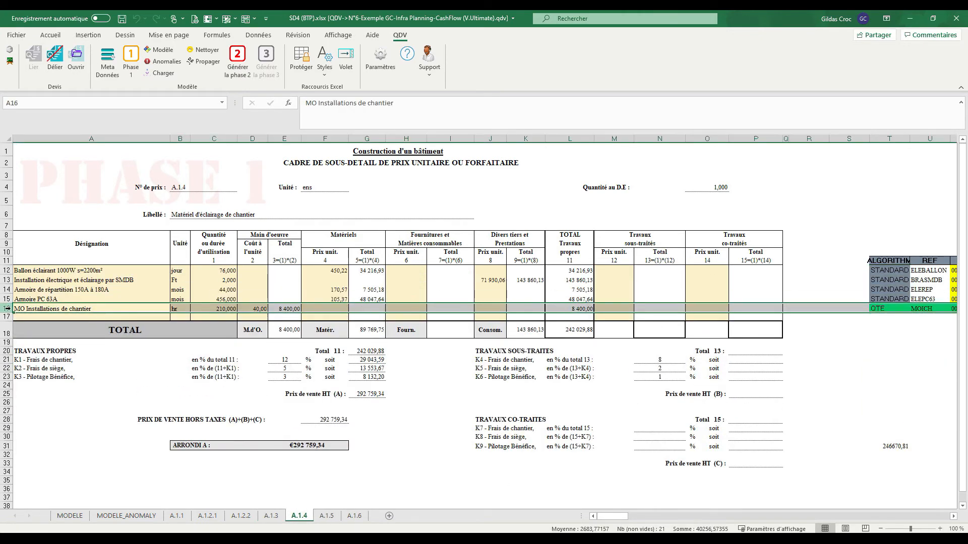
pyautogui.click(263, 308)
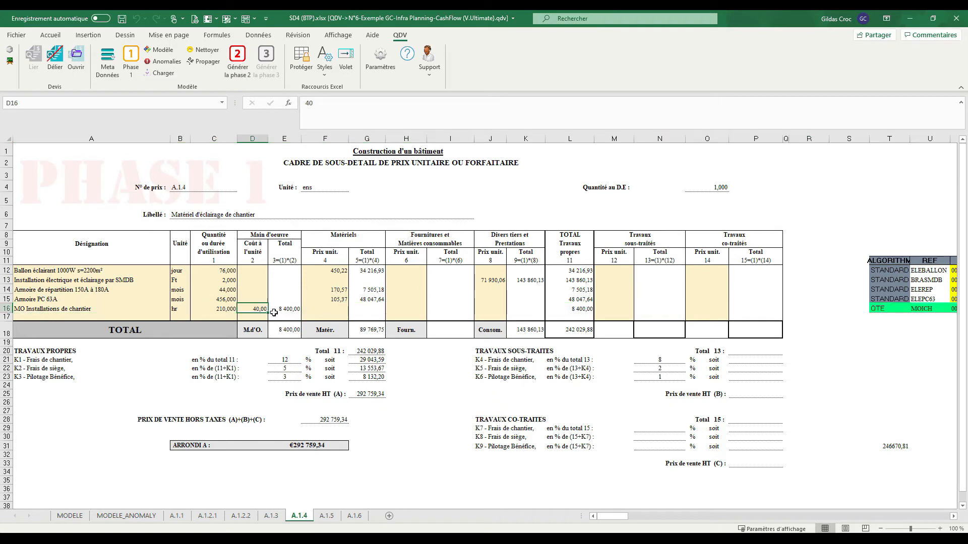
pyautogui.click(900, 307)
pyautogui.click(264, 309)
# - Generate phase 2 and check the labour unit cost of the last MO Installations de chantier line on sheet A.1.3
pyautogui.click(239, 70)
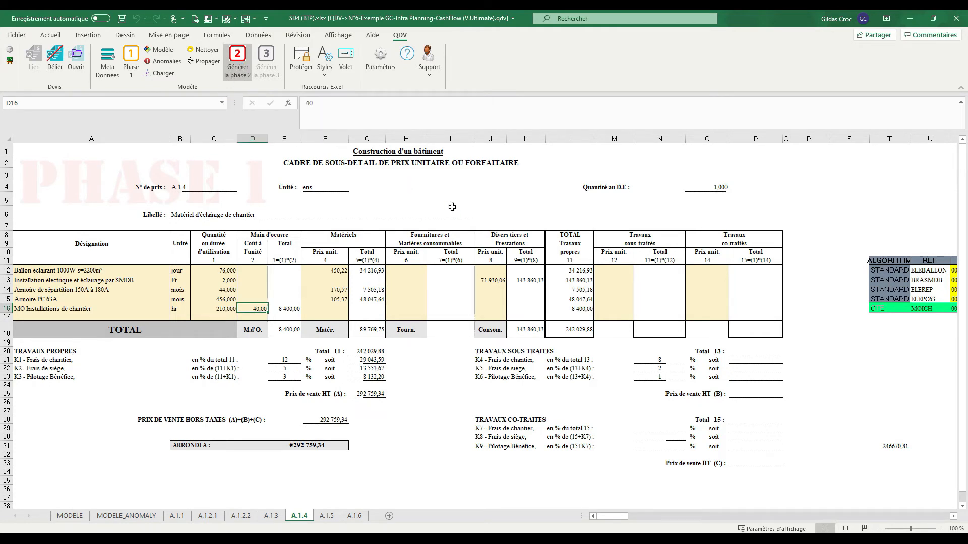
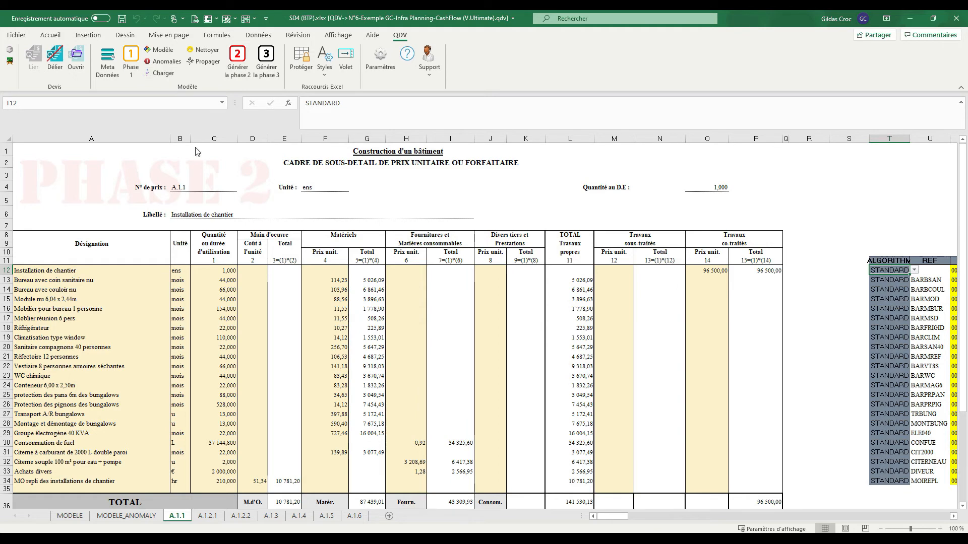
pyautogui.click(241, 516)
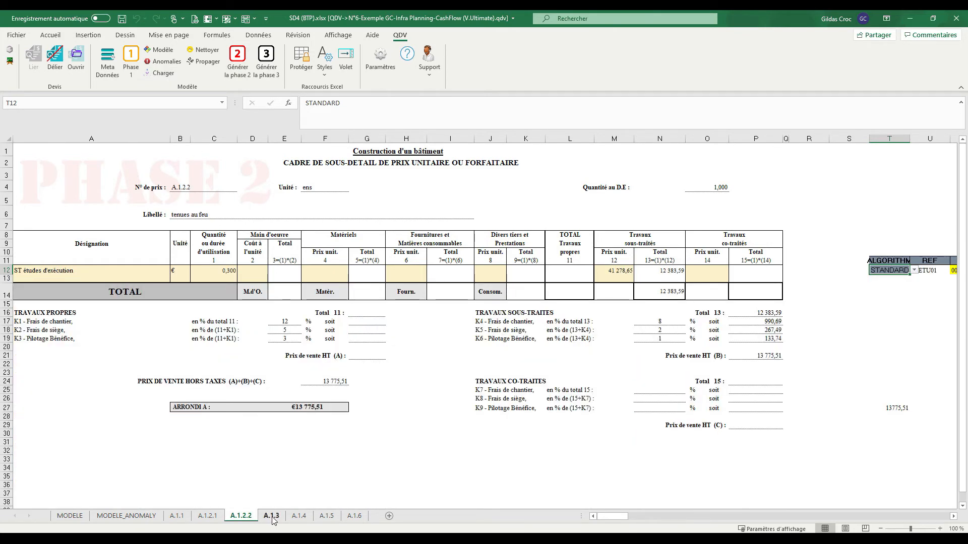
pyautogui.click(272, 515)
pyautogui.click(264, 405)
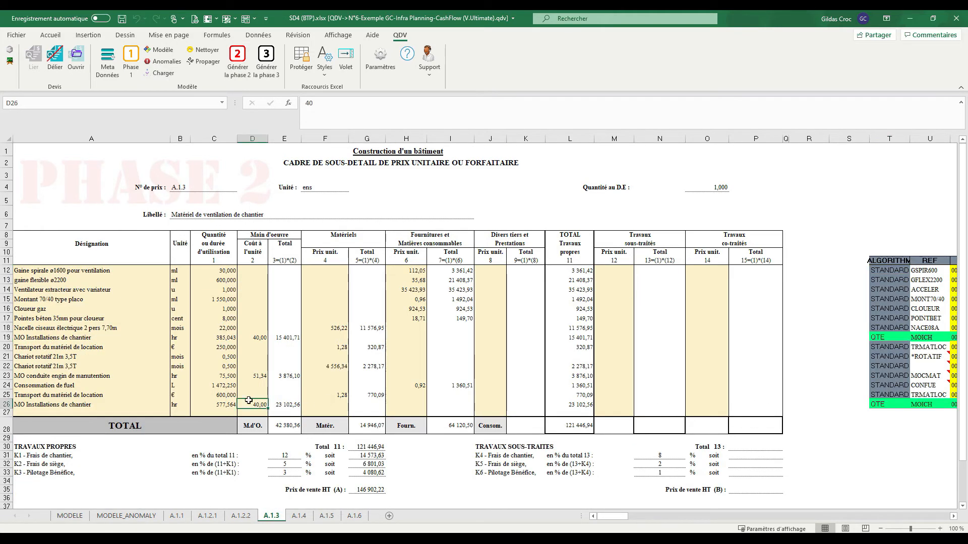
# - Clean the generated breakdown sheets out of the workbook, keeping only the MODELE sheet
pyautogui.click(220, 404)
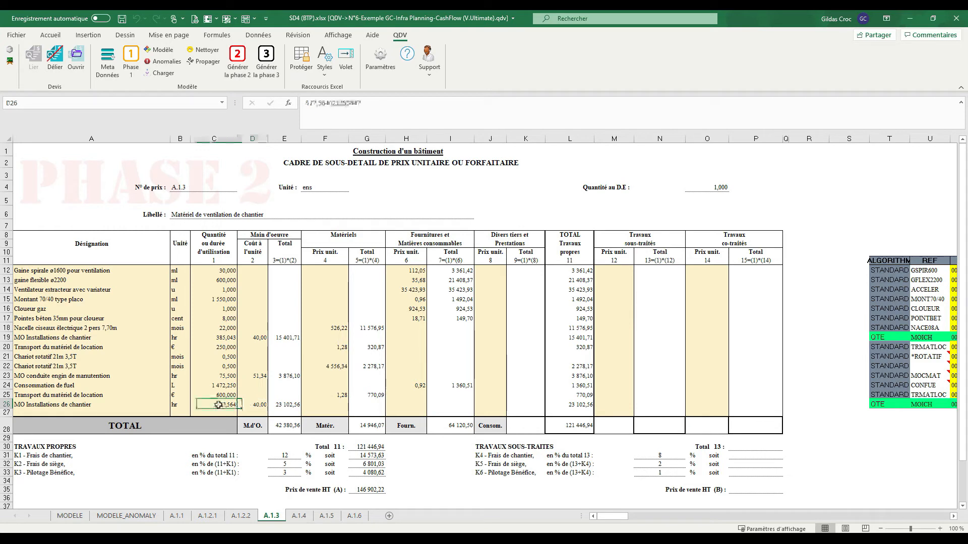
pyautogui.click(254, 379)
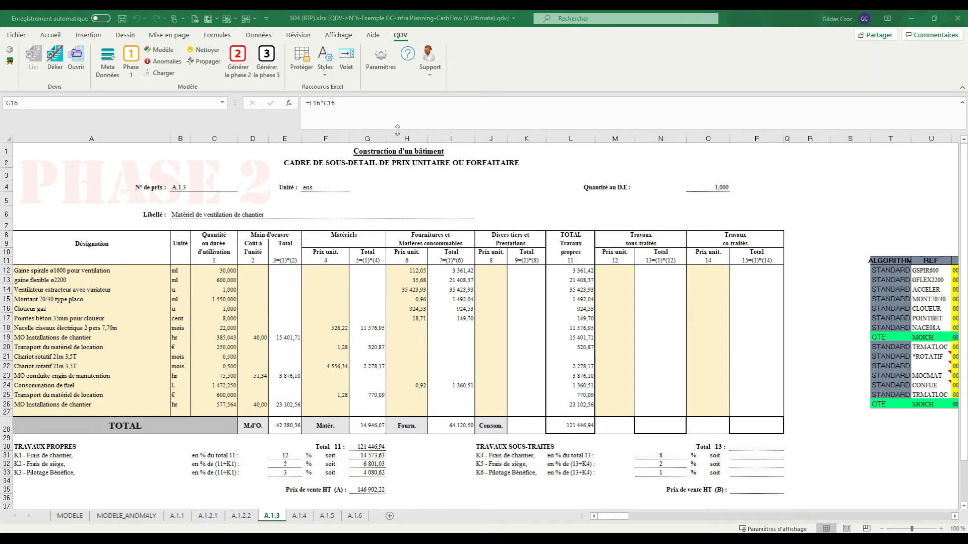
pyautogui.click(209, 53)
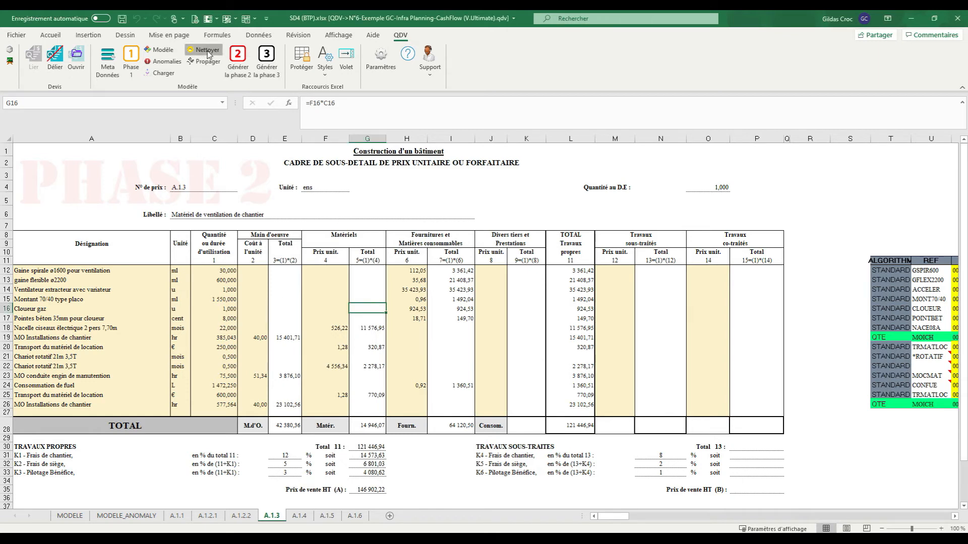
pyautogui.click(507, 302)
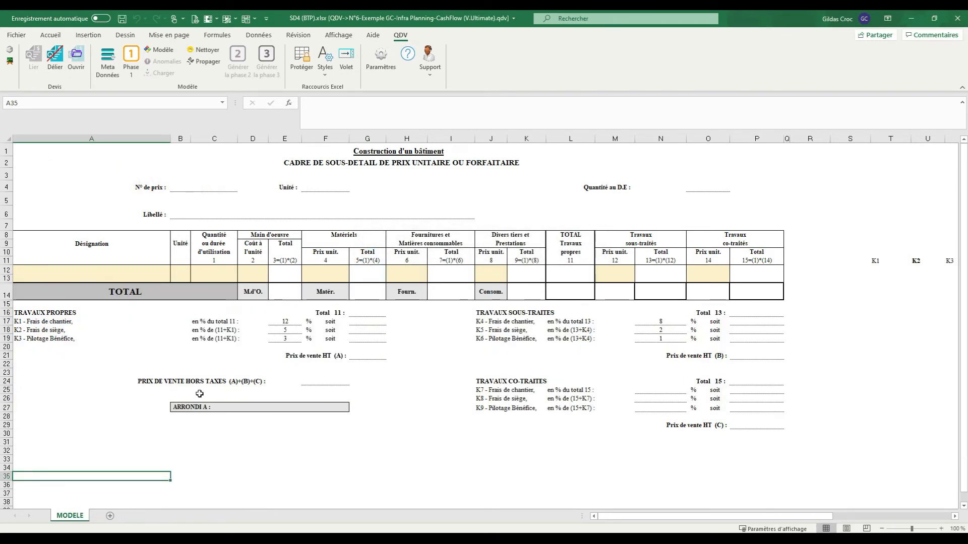
pyautogui.click(423, 347)
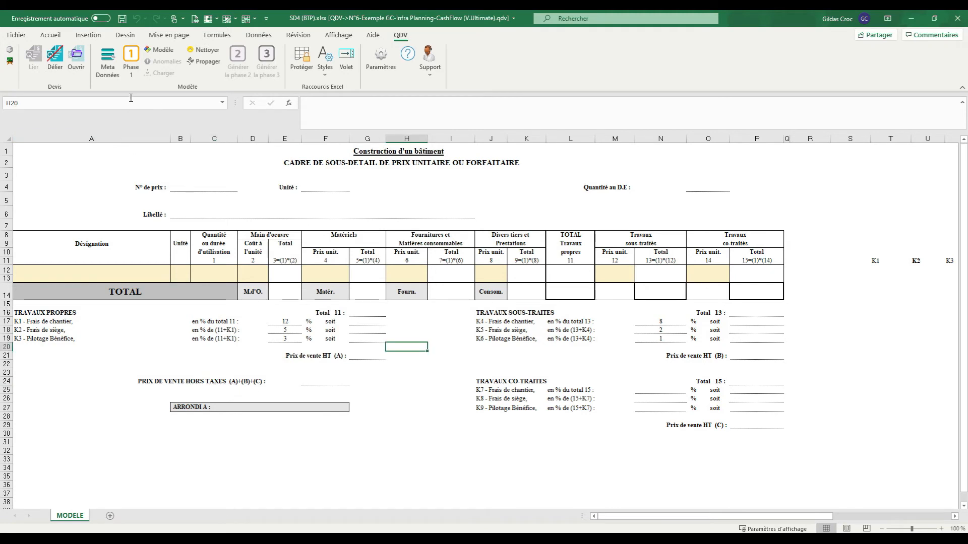
# - Open the linked QDV estimate and show the extended WBS at the A.1.1 Installation de chantier line
pyautogui.click(76, 58)
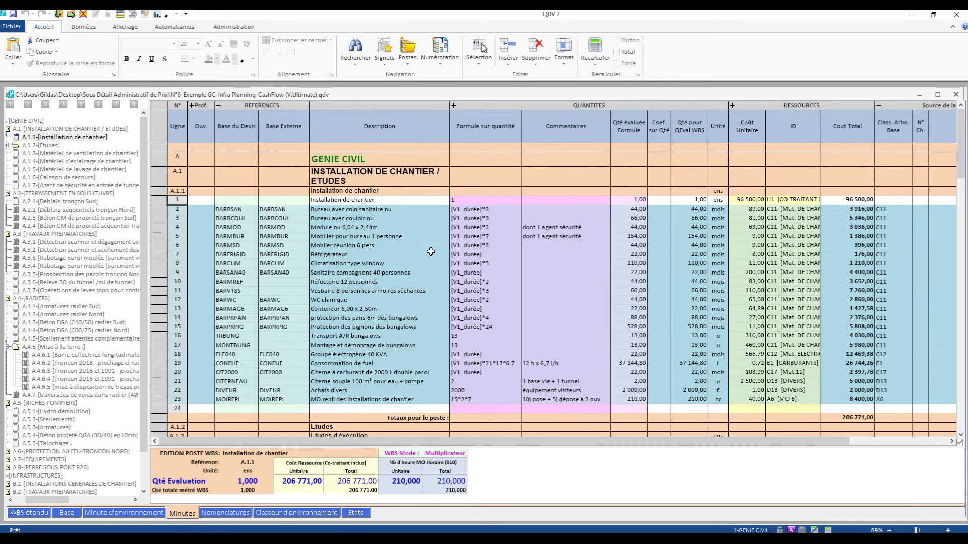
pyautogui.click(937, 95)
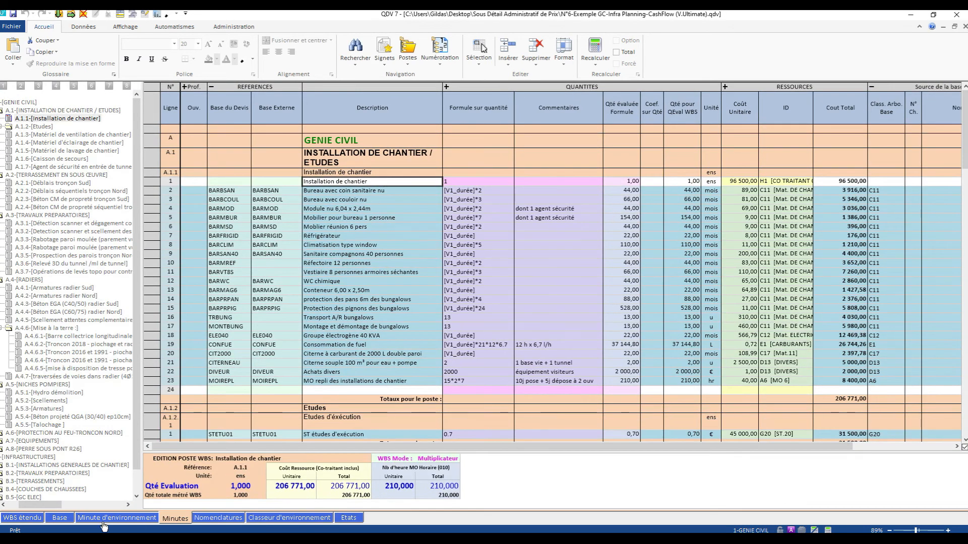
pyautogui.click(22, 518)
pyautogui.click(281, 167)
pyautogui.click(309, 159)
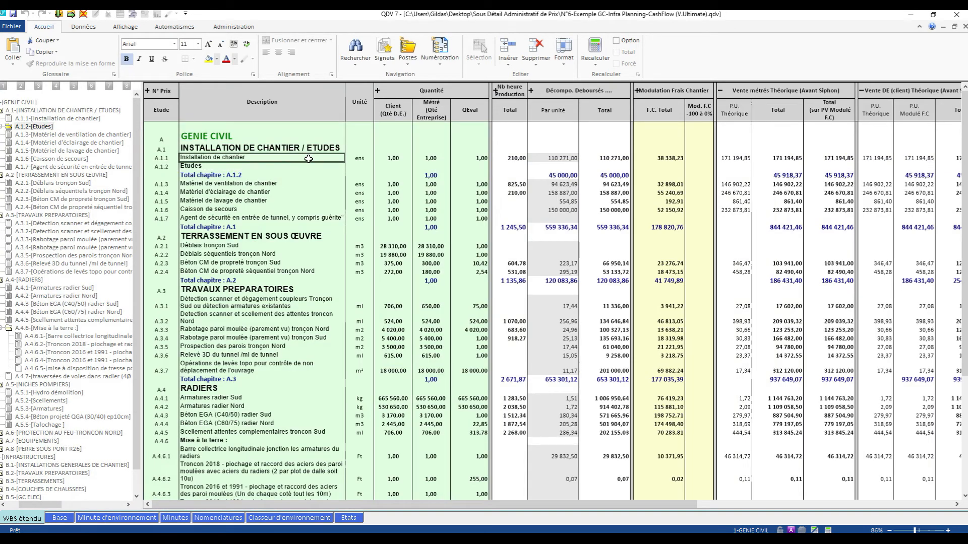
# - Set the site cost modulation of A.1.1 Installation de chantier to -10 % and compare its theoretical and modulated totals
pyautogui.click(552, 158)
pyautogui.press('Right')
pyautogui.press('Right')
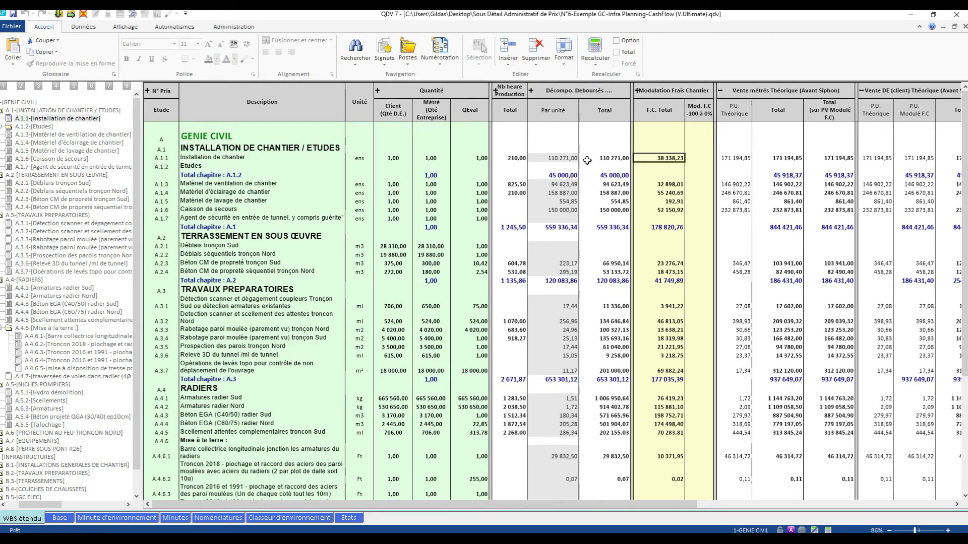
pyautogui.press('Right')
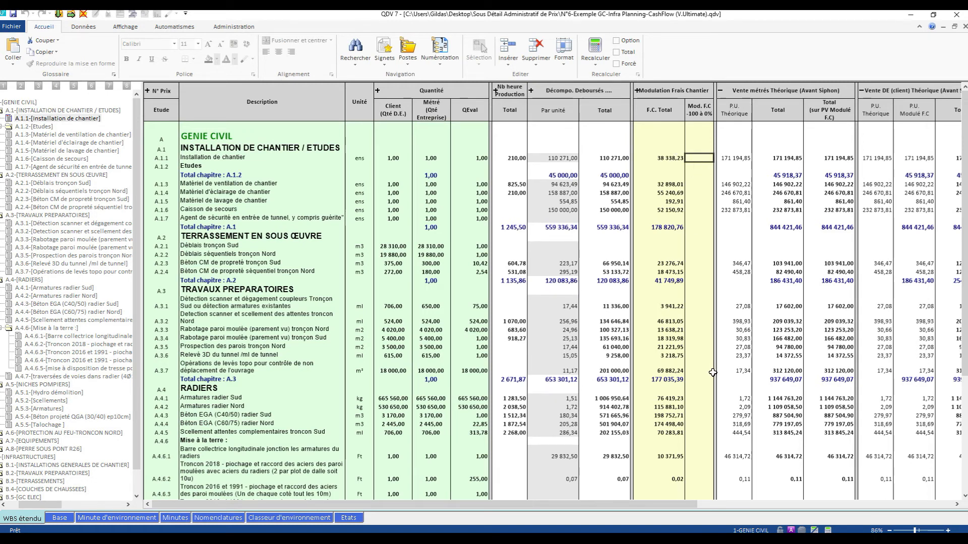
pyautogui.write('-10')
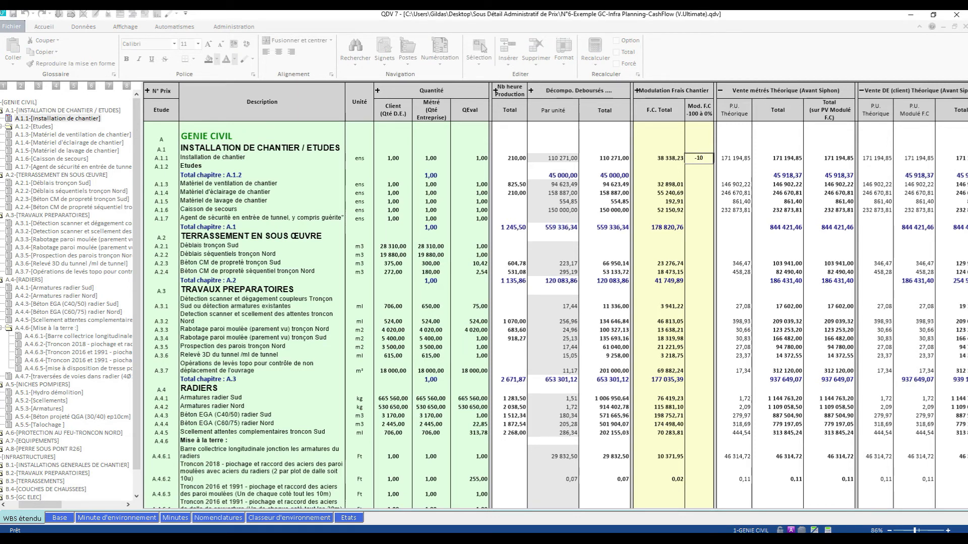
pyautogui.press('Return')
pyautogui.press('Left')
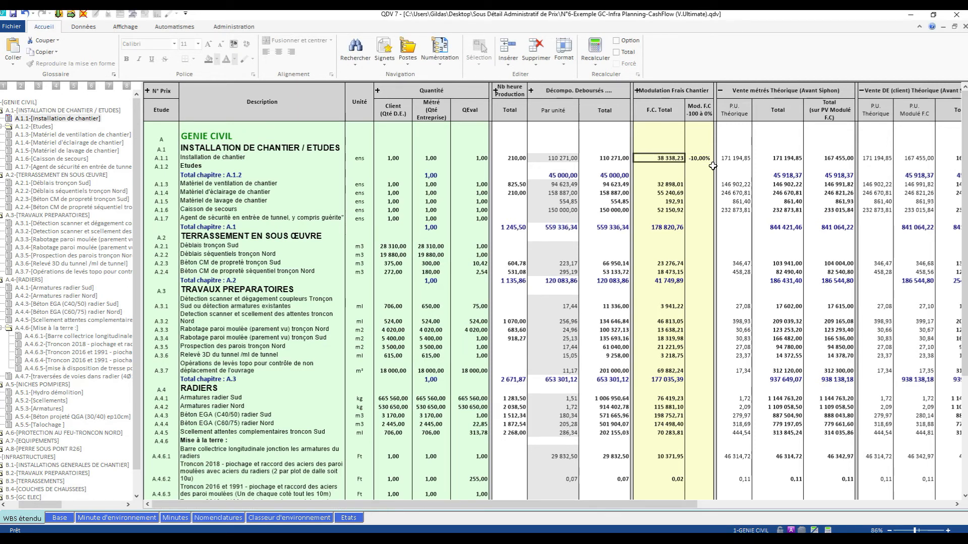
pyautogui.click(775, 160)
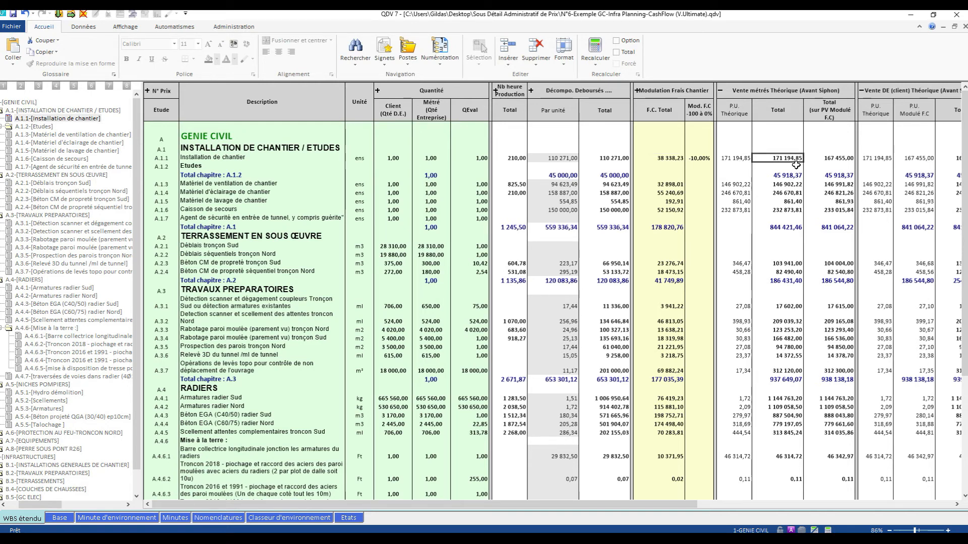
pyautogui.click(840, 157)
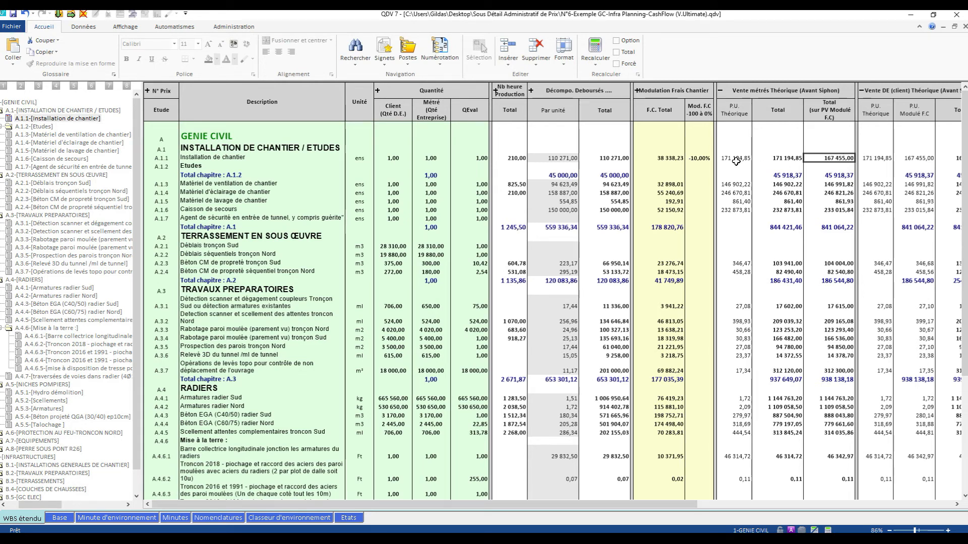
# - Clear the site cost modulation of the A.1.1 line
pyautogui.click(701, 158)
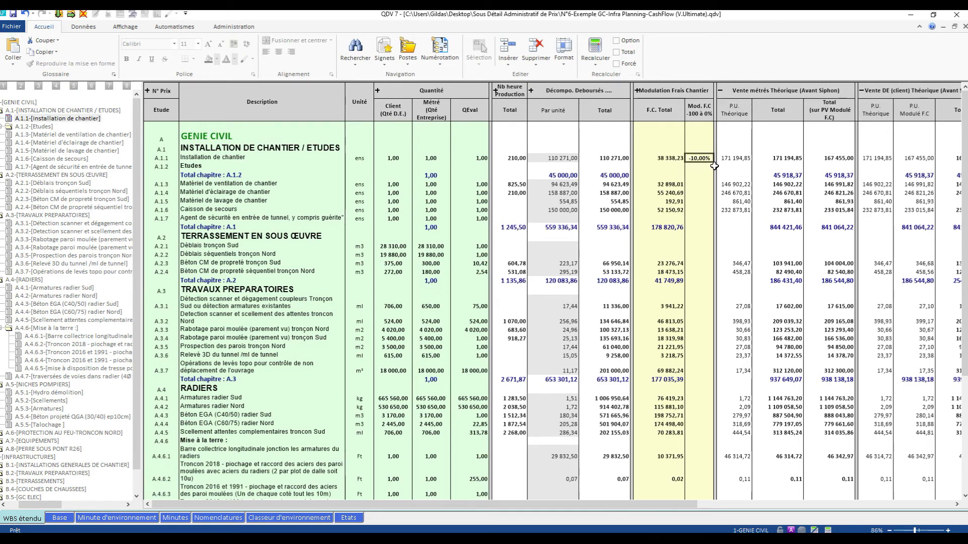
pyautogui.press('Delete')
# - Review the client, co-contractor and group sale price columns for the A.1.1 line
pyautogui.click(831, 159)
pyautogui.press('Right')
pyautogui.press('Right')
pyautogui.press('Right')
pyautogui.press('Right')
pyautogui.press('Right')
pyautogui.press('Right')
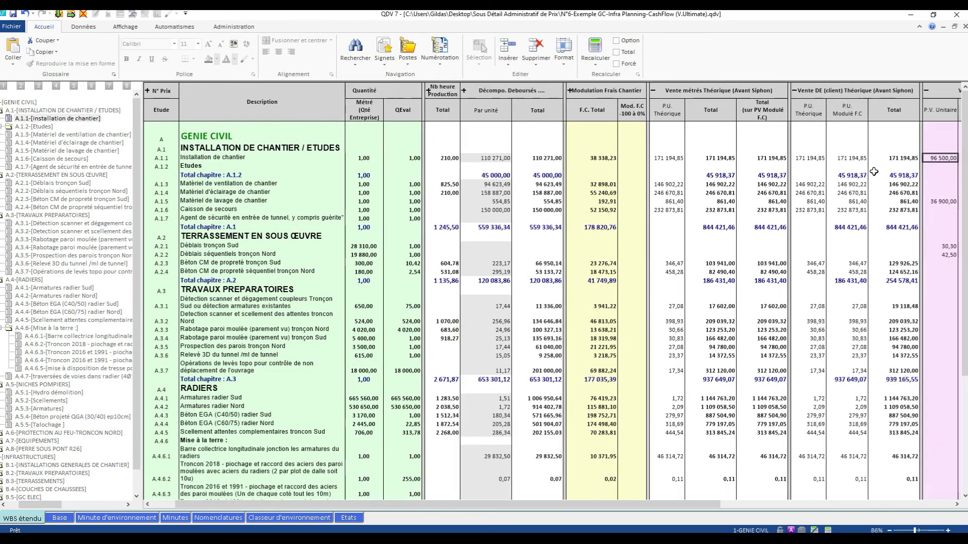
pyautogui.press('Right')
pyautogui.press('Right')
pyautogui.press('Right')
pyautogui.press('Right')
pyautogui.press('Right')
pyautogui.press('Right')
pyautogui.press('Left')
pyautogui.press('Left')
pyautogui.press('Left')
pyautogui.press('Left')
pyautogui.press('Left')
pyautogui.press('Left')
pyautogui.press('Left')
pyautogui.press('Left')
pyautogui.press('Left')
pyautogui.press('Left')
pyautogui.press('Left')
pyautogui.press('Left')
pyautogui.press('Left')
pyautogui.press('Left')
pyautogui.press('Left')
pyautogui.press('Left')
pyautogui.press('Left')
pyautogui.press('Left')
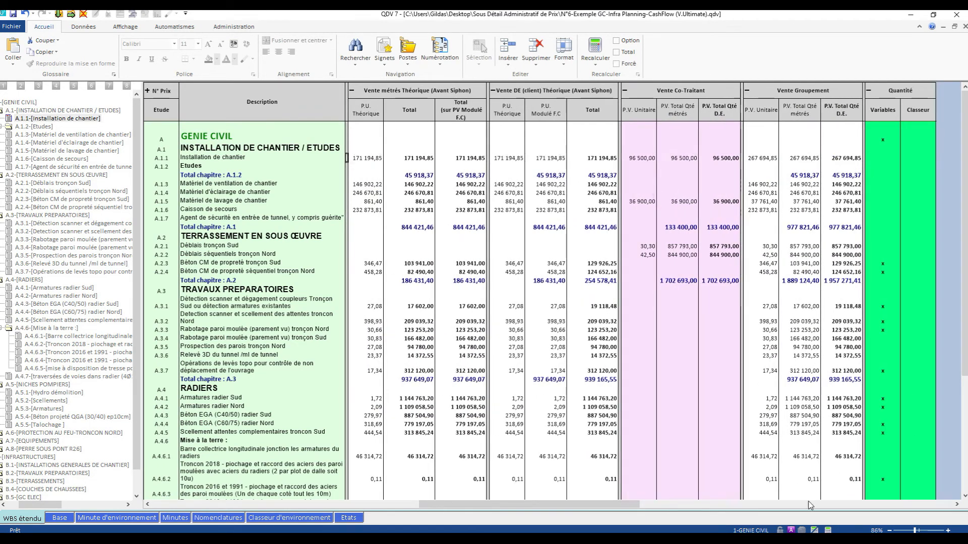
# - Switch the user profile to 6-VUE GLOBALE
pyautogui.click(759, 531)
pyautogui.click(506, 254)
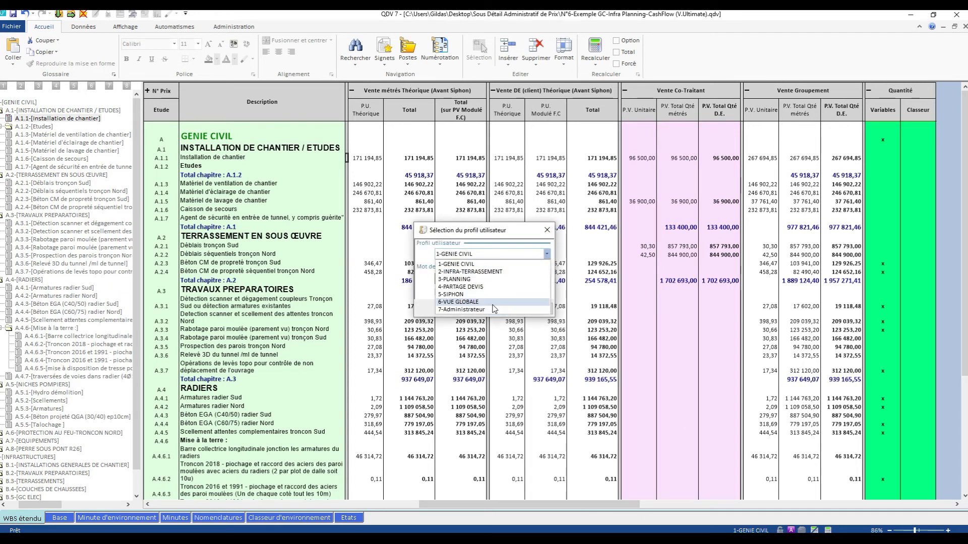
pyautogui.click(468, 304)
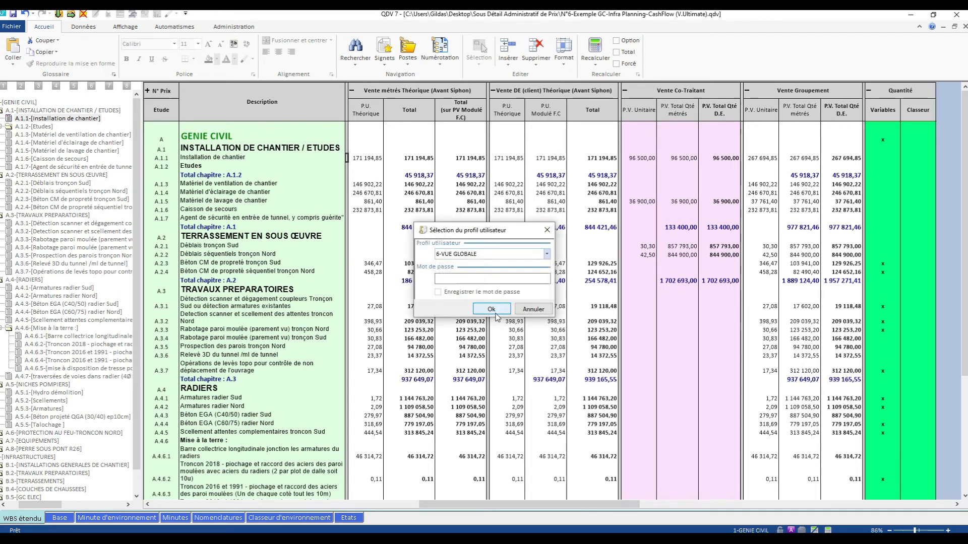
pyautogui.click(493, 309)
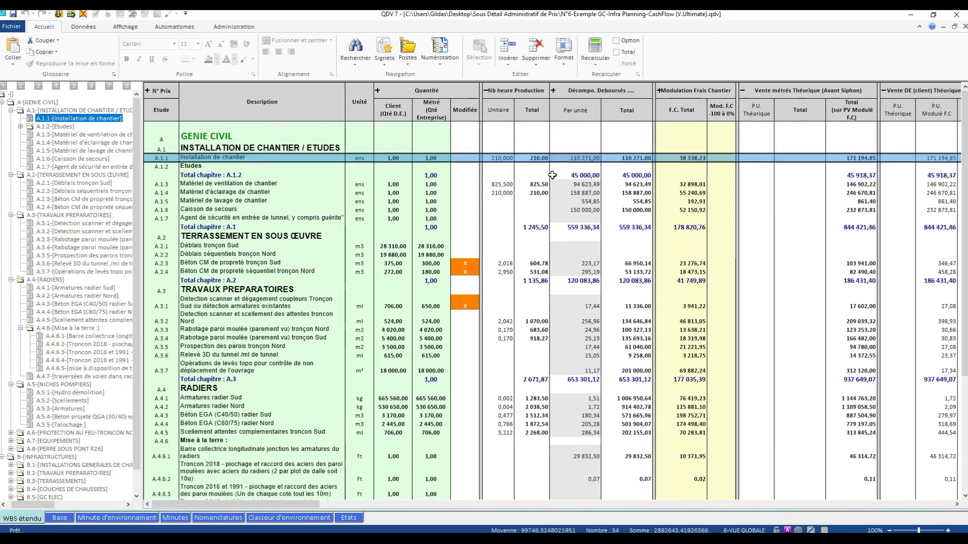
# - Force the unit sale price of A.1.1 Installation de chantier to 180000 in the FORCAGE column
pyautogui.hscroll(5, 553, 175)
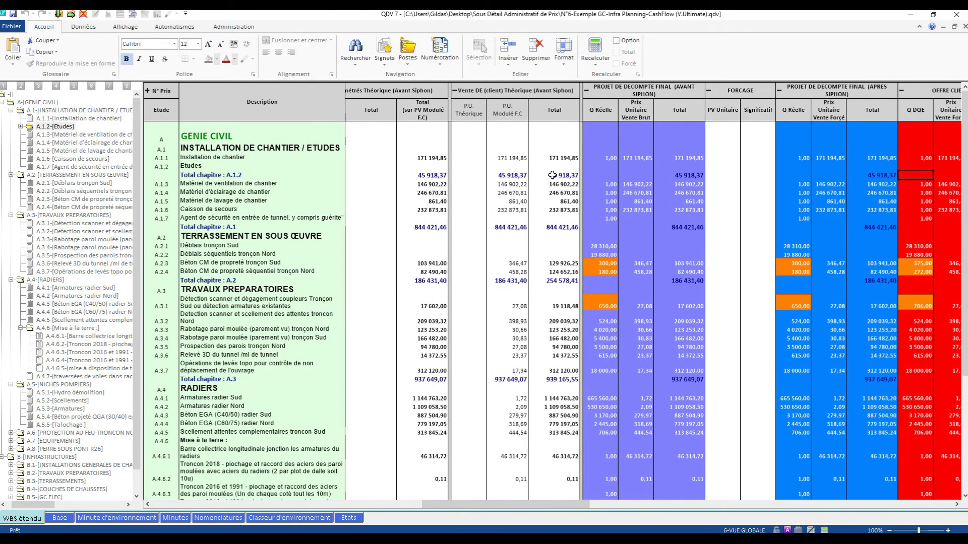
pyautogui.click(581, 158)
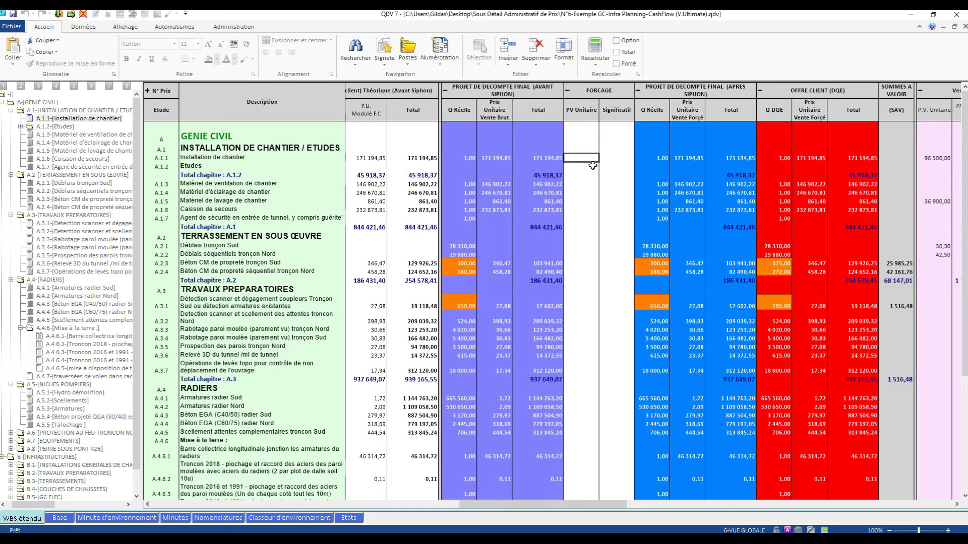
pyautogui.write('180000')
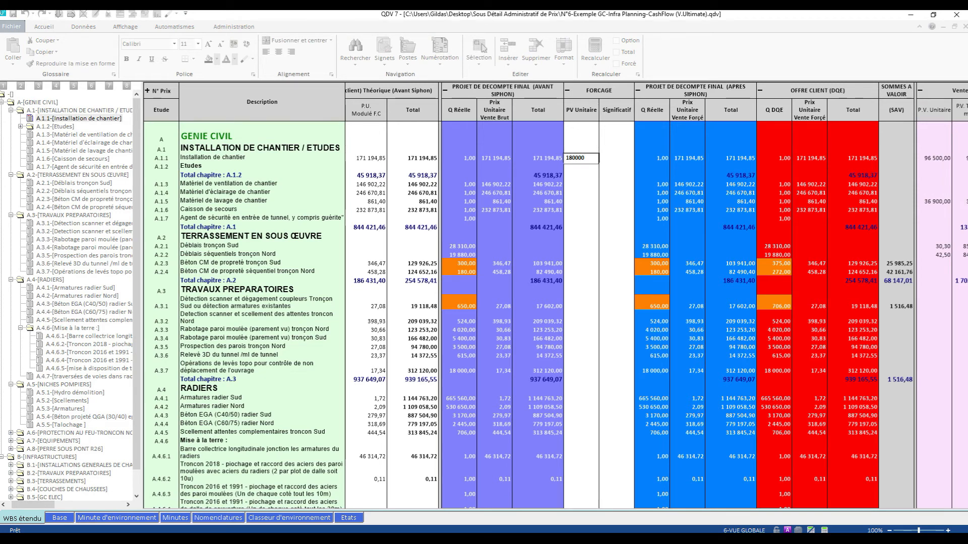
pyautogui.press('Tab')
# - Compare the A.1.1 prices before and after forcing across the final account, client offer, co-contractor and group columns
pyautogui.press('Right')
pyautogui.press('Right')
pyautogui.press('Right')
pyautogui.press('Right')
pyautogui.press('Right')
pyautogui.press('Right')
pyautogui.press('Right')
pyautogui.press('Right')
pyautogui.press('Right')
pyautogui.press('Right')
pyautogui.press('Right')
pyautogui.press('Right')
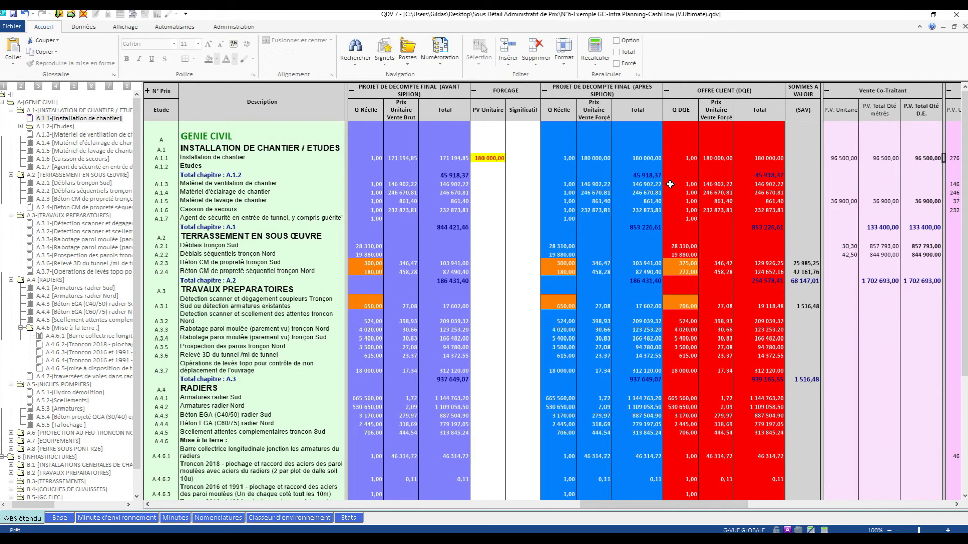
pyautogui.press('Right')
pyautogui.press('Right')
pyautogui.press('Right')
pyautogui.press('Left')
pyautogui.press('Left')
pyautogui.press('Left')
pyautogui.press('Left')
pyautogui.press('Left')
pyautogui.press('Left')
pyautogui.press('Left')
pyautogui.press('Left')
pyautogui.press('Left')
pyautogui.press('Left')
pyautogui.press('Left')
pyautogui.press('Left')
pyautogui.press('Left')
pyautogui.press('Left')
pyautogui.press('Left')
pyautogui.press('Left')
pyautogui.press('Left')
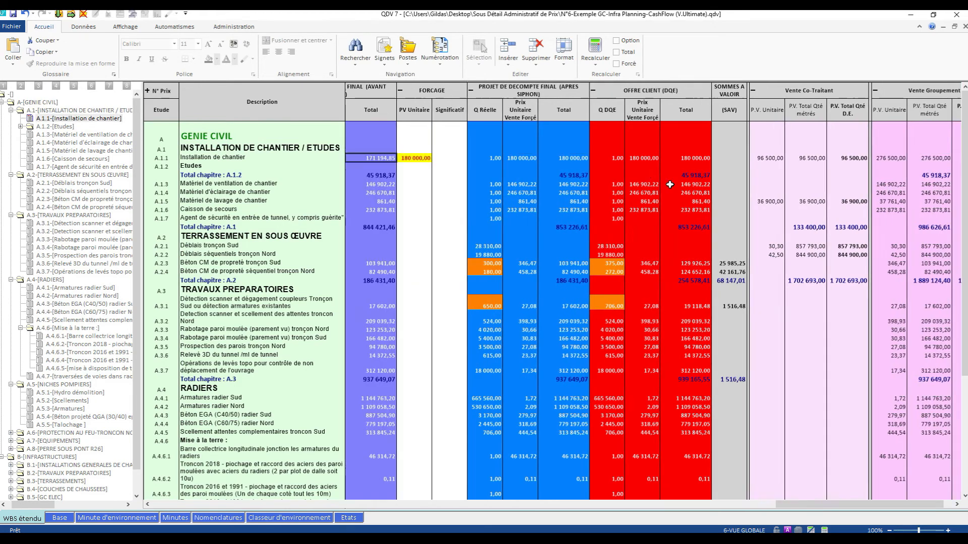
pyautogui.press('Left')
pyautogui.press('Left')
pyautogui.press('Left')
pyautogui.press('Left')
pyautogui.press('Left')
pyautogui.press('Right')
pyautogui.press('Right')
pyautogui.press('Right')
pyautogui.press('Right')
pyautogui.press('Right')
pyautogui.press('Right')
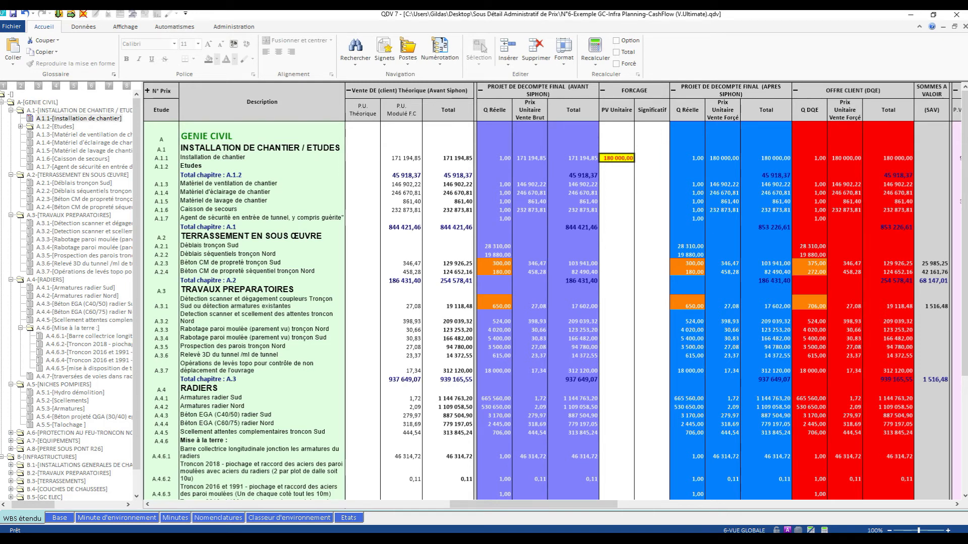
# - Recalculate and save the QDV estimate, close it and return to the Excel workbook
pyautogui.click(595, 58)
pyautogui.click(616, 77)
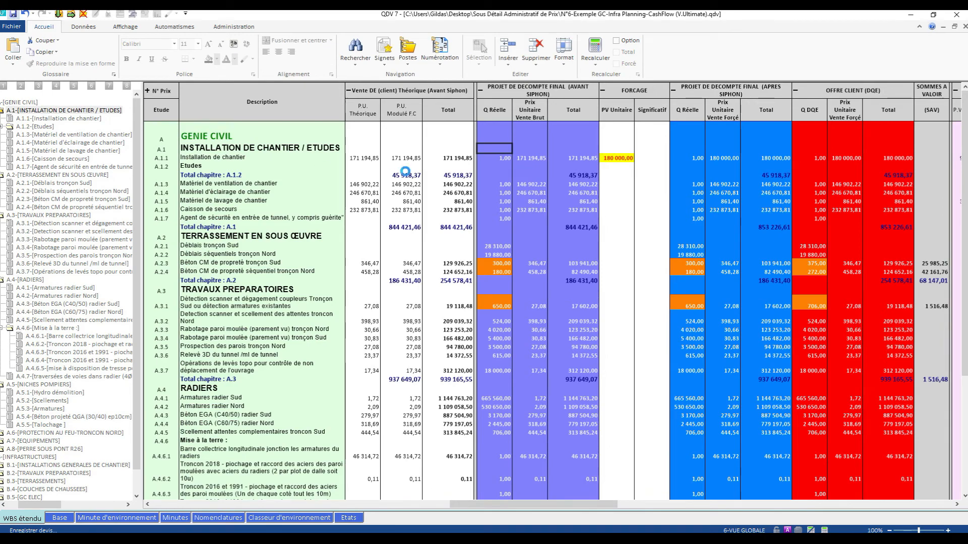
pyautogui.click(955, 17)
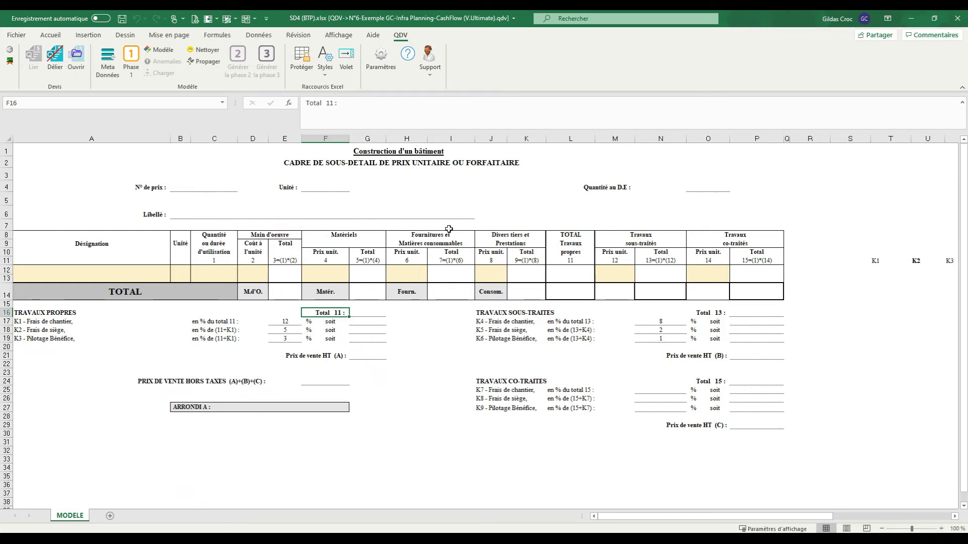
# - Refresh the estimate's metadata in the workbook and generate phase 1 of the price breakdown
pyautogui.click(107, 67)
pyautogui.click(425, 254)
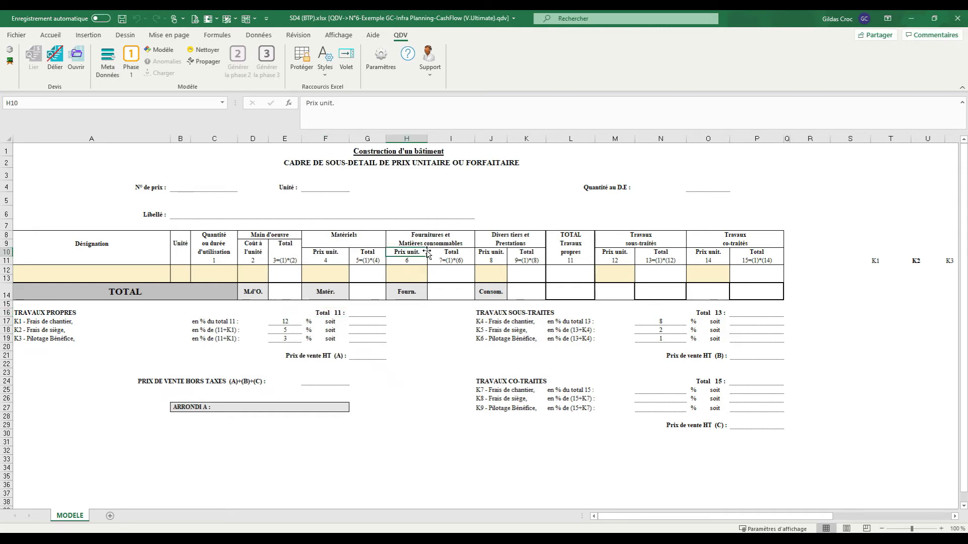
pyautogui.click(132, 61)
pyautogui.click(509, 295)
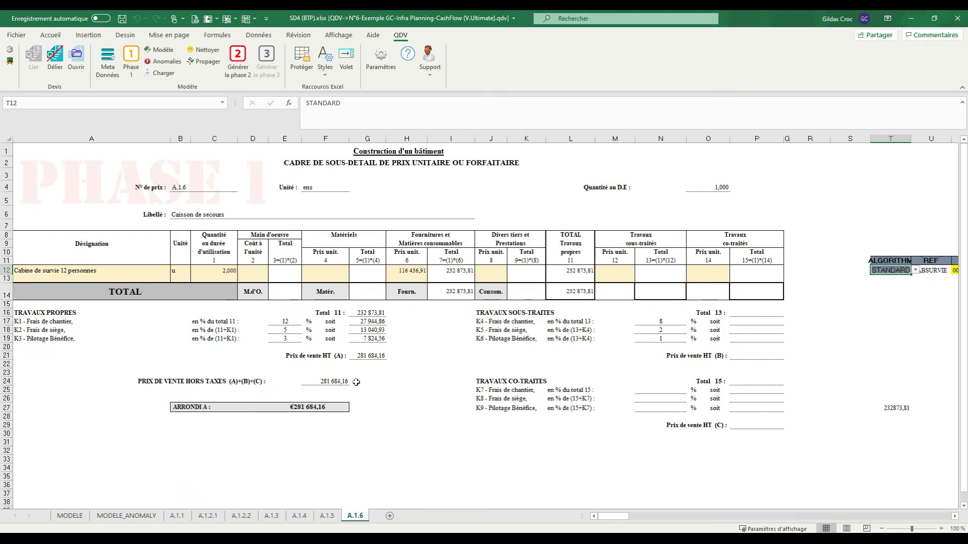
# - Generate phase 2 without saving the parameters and switch to the recorded anomalies sheet
pyautogui.click(237, 59)
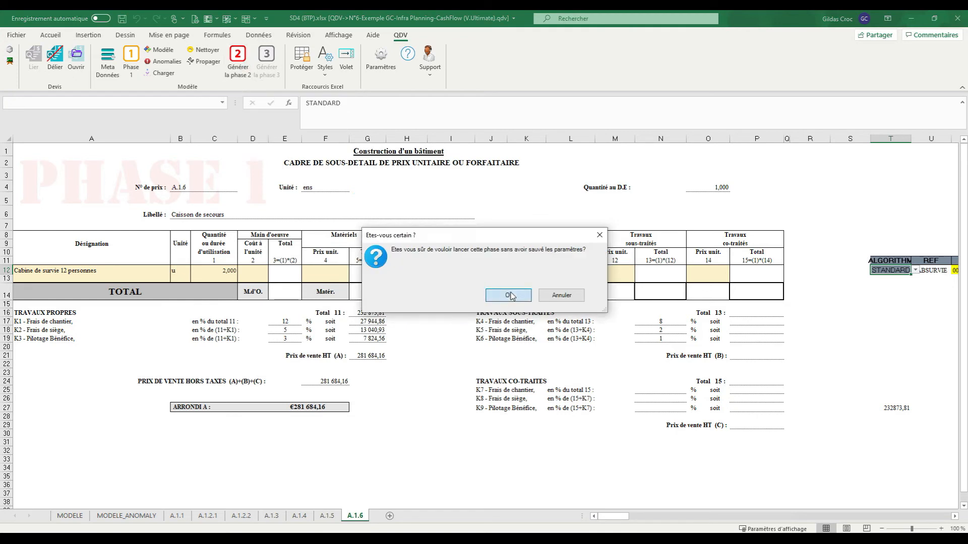
pyautogui.click(453, 295)
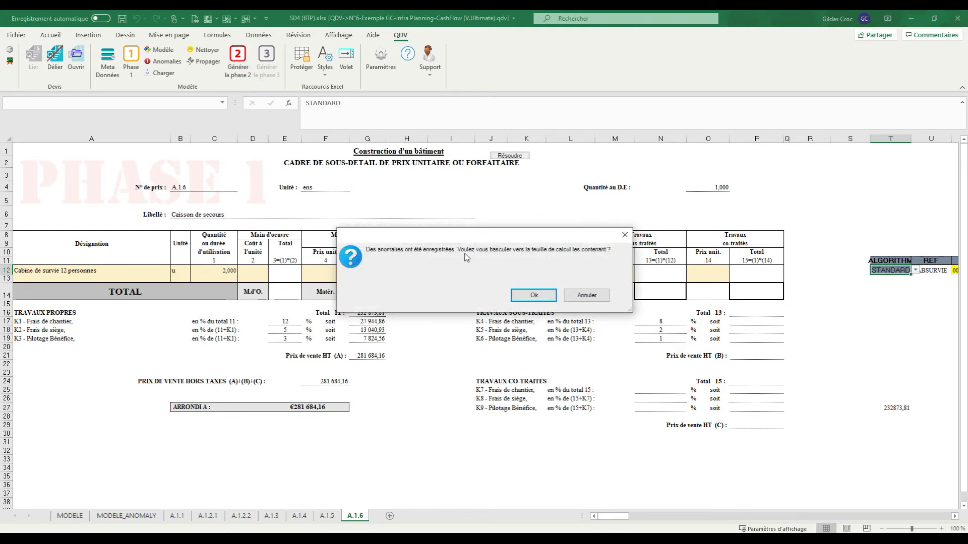
pyautogui.click(534, 296)
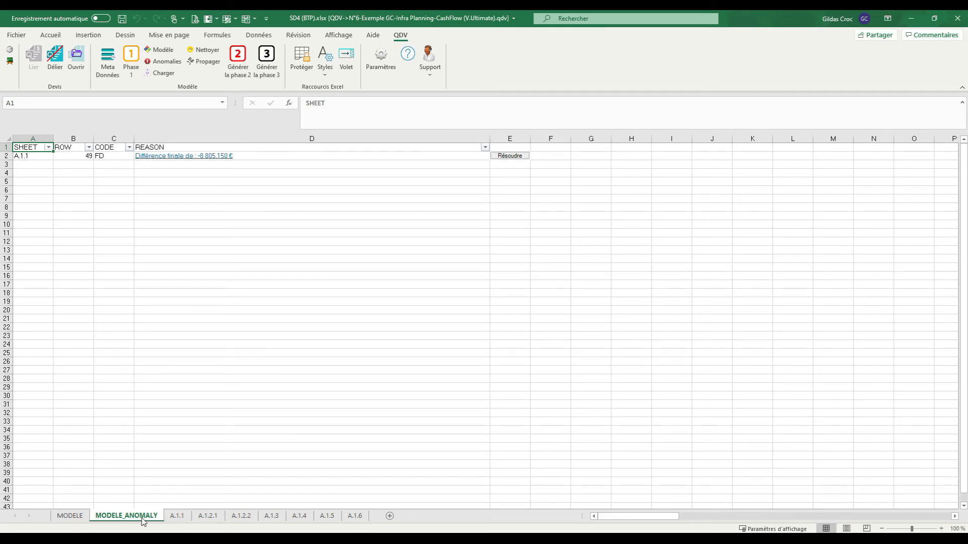
# - Follow the final-difference anomaly to its row on sheet A.1.1
pyautogui.click(250, 284)
pyautogui.click(250, 198)
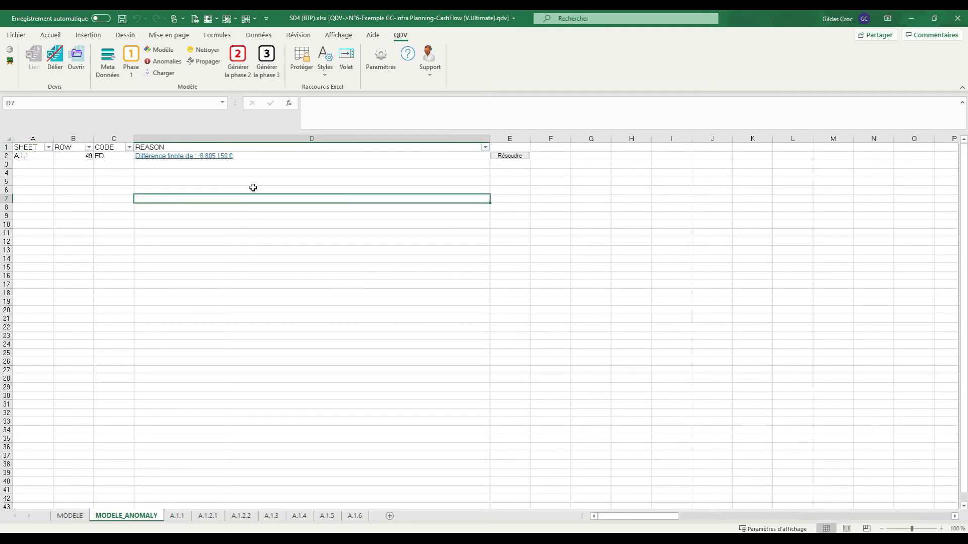
pyautogui.click(172, 157)
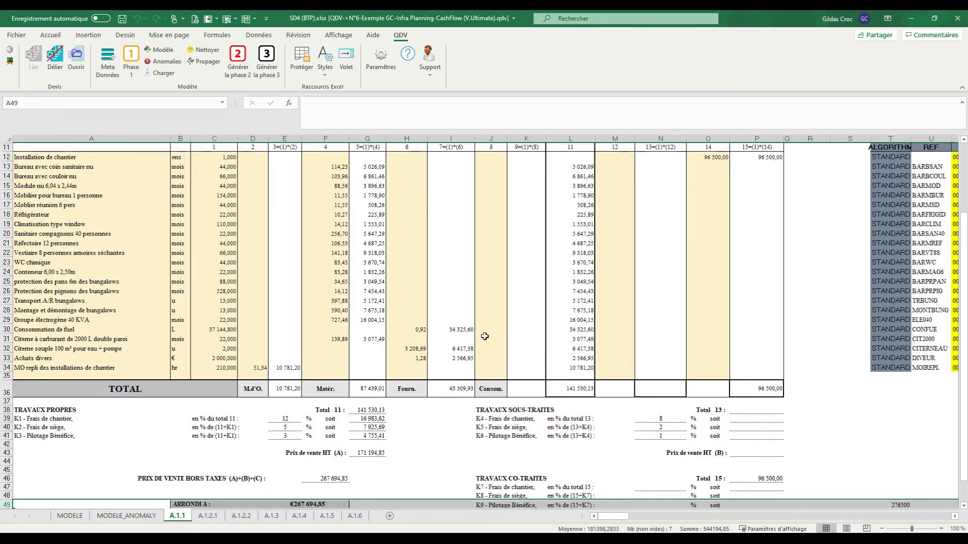
# - Compare the forced sale price in cell T49 with the rounded price and cost lines on sheet A.1.1
pyautogui.click(469, 413)
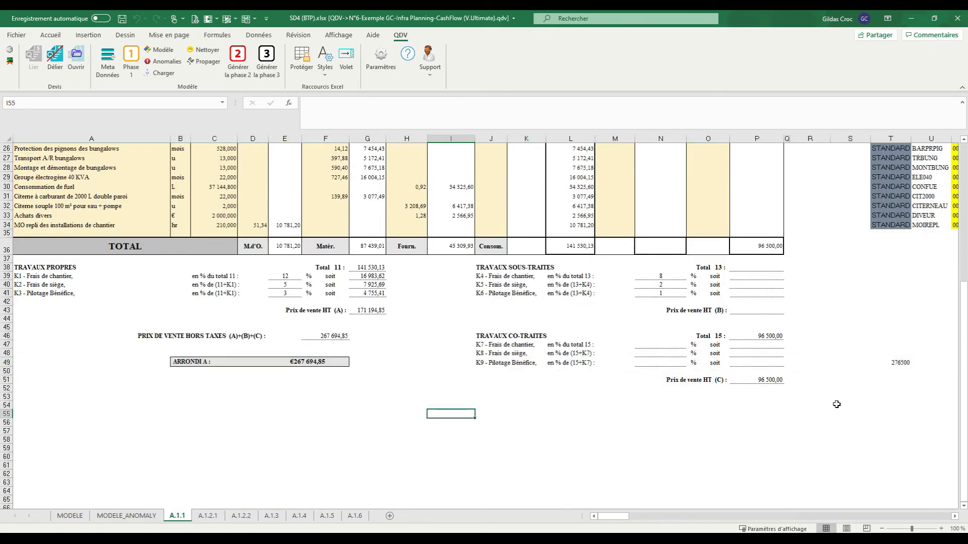
pyautogui.click(893, 363)
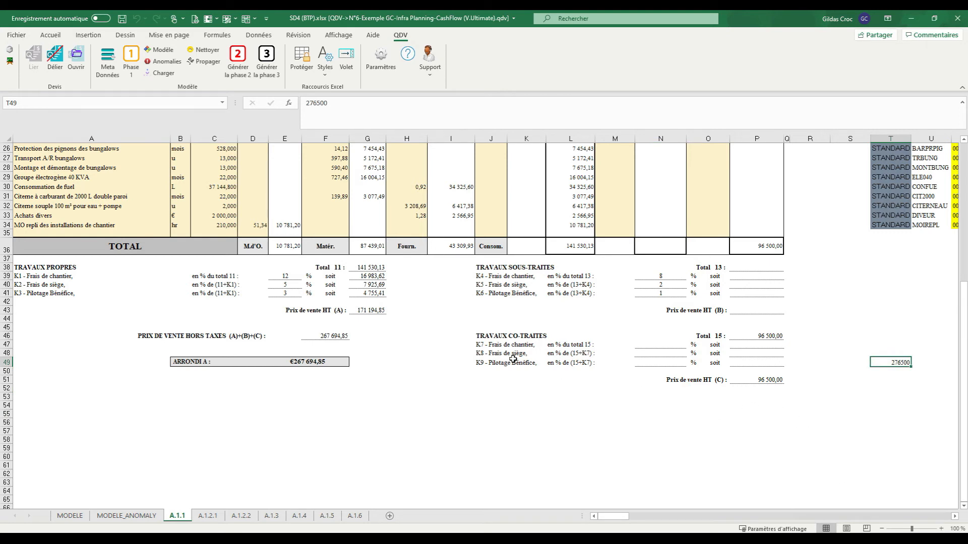
pyautogui.scroll(3, 513, 359)
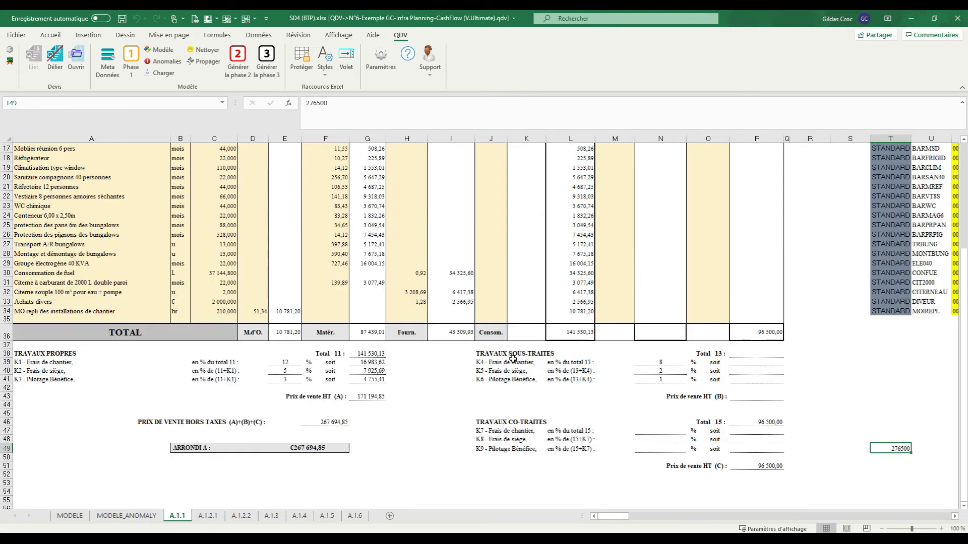
pyautogui.scroll(5, 716, 310)
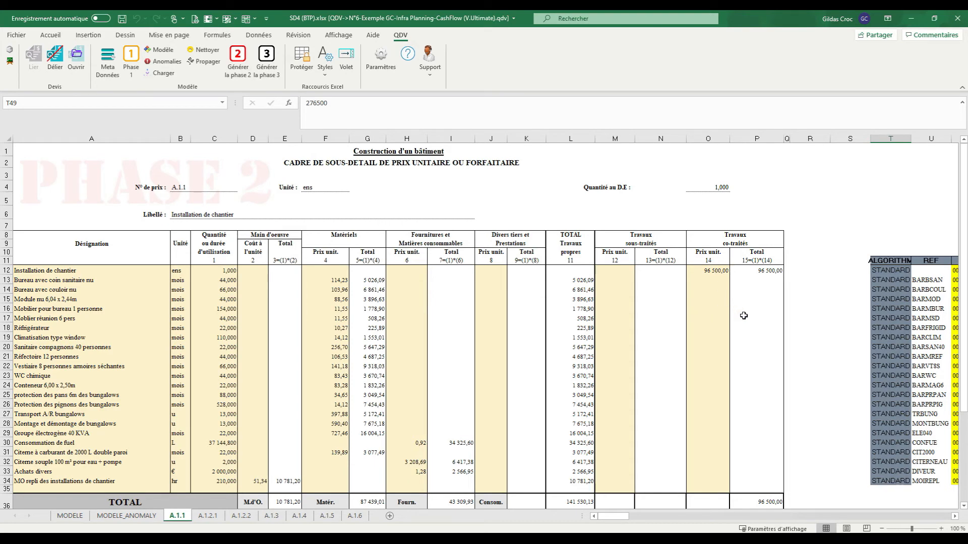
pyautogui.scroll(-6, 753, 347)
pyautogui.scroll(-2, 753, 348)
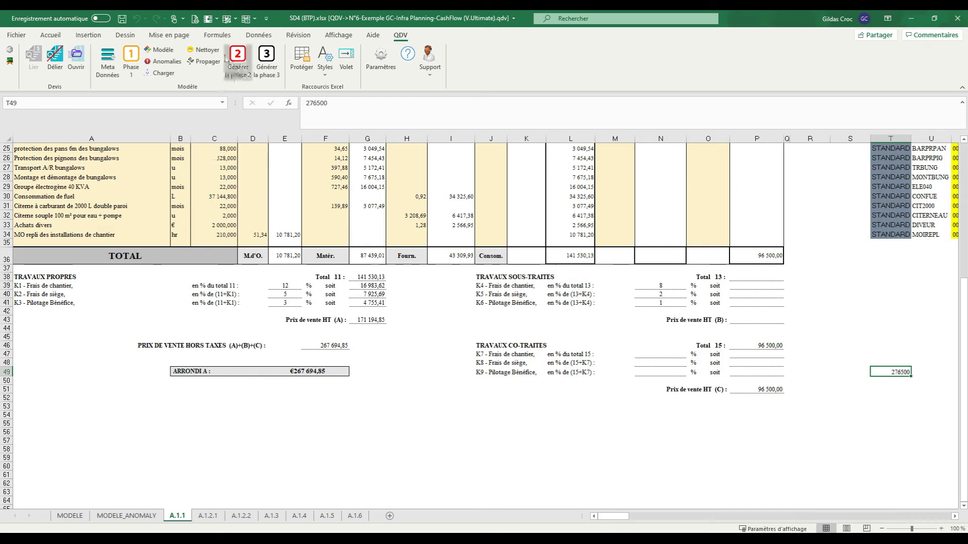
# - Resolve the final-difference anomaly recorded for sheet A.1.1 and check the rounding-difference line's label and labour unit cost
pyautogui.click(159, 66)
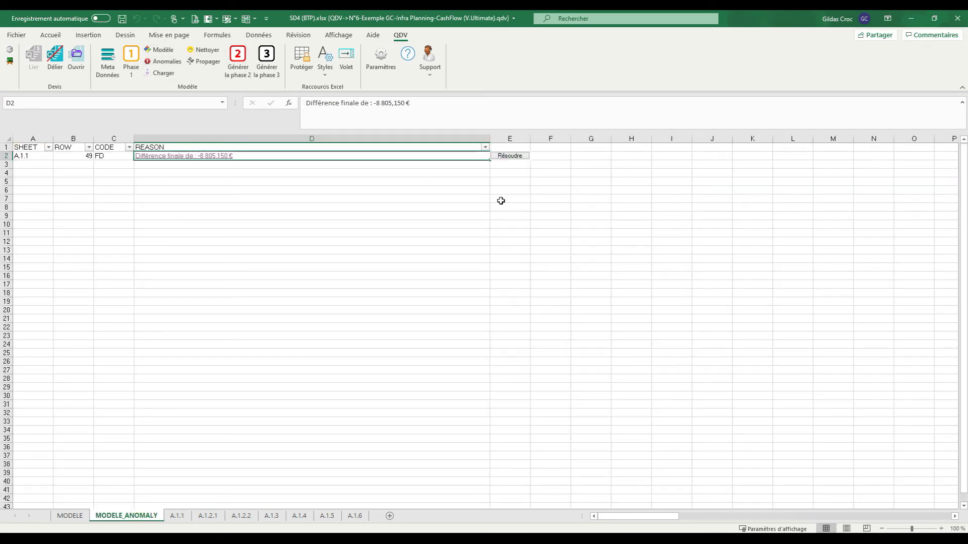
pyautogui.click(510, 156)
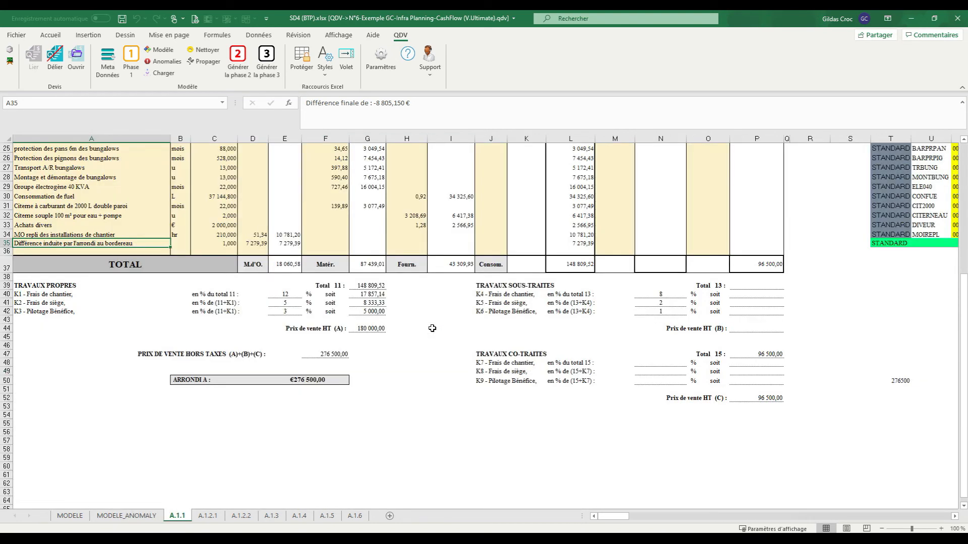
pyautogui.click(11, 245)
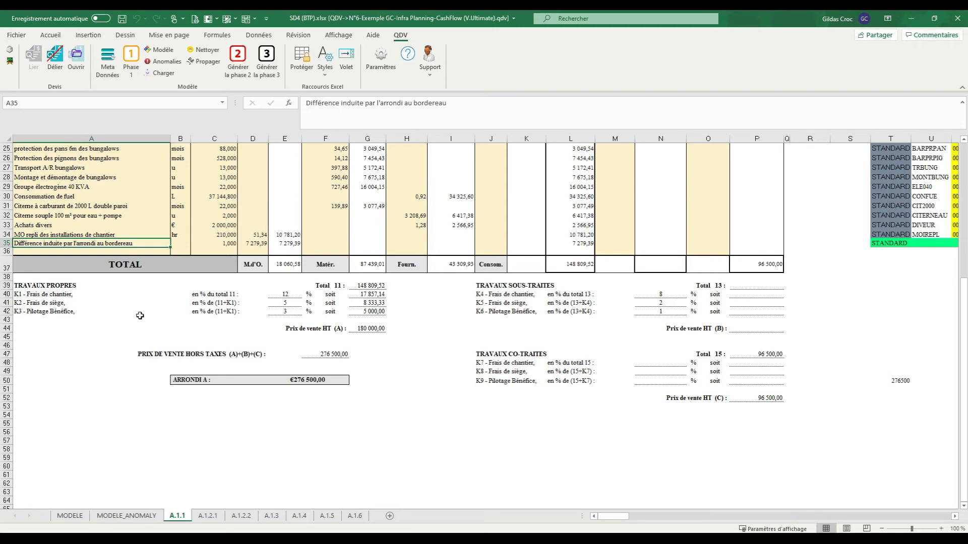
pyautogui.click(249, 245)
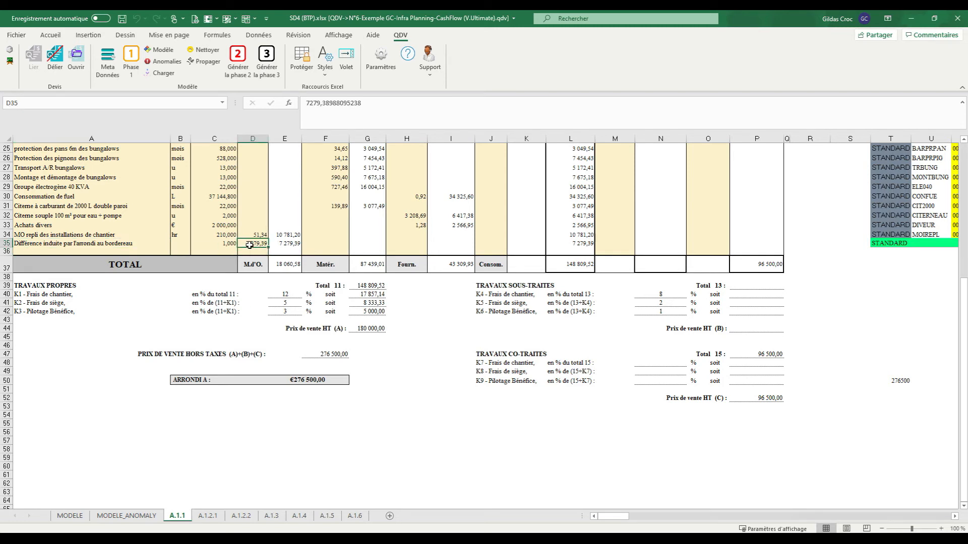
# - Compare the rounded price on sheet A.1.1 with the forced price and review the adjustment's labour unit cost
pyautogui.click(193, 224)
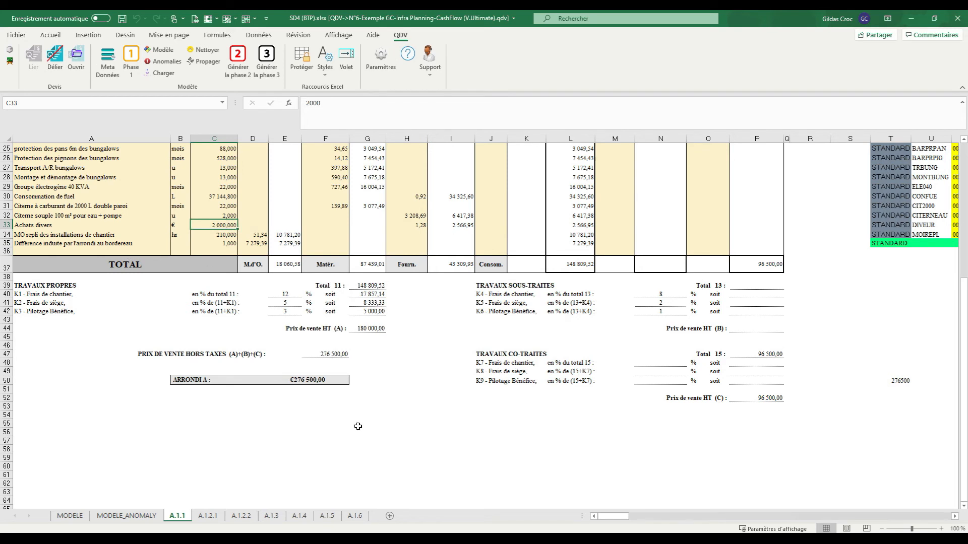
pyautogui.click(319, 381)
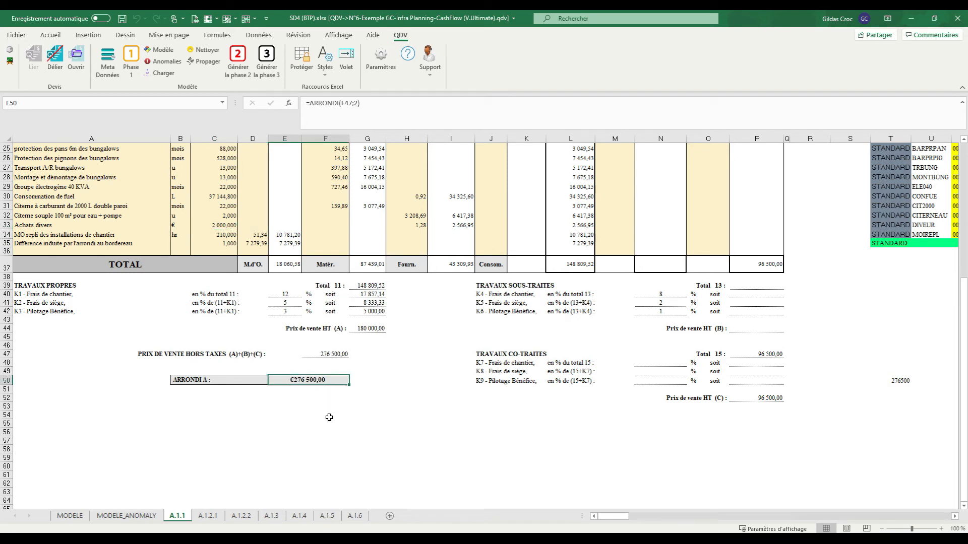
pyautogui.click(900, 382)
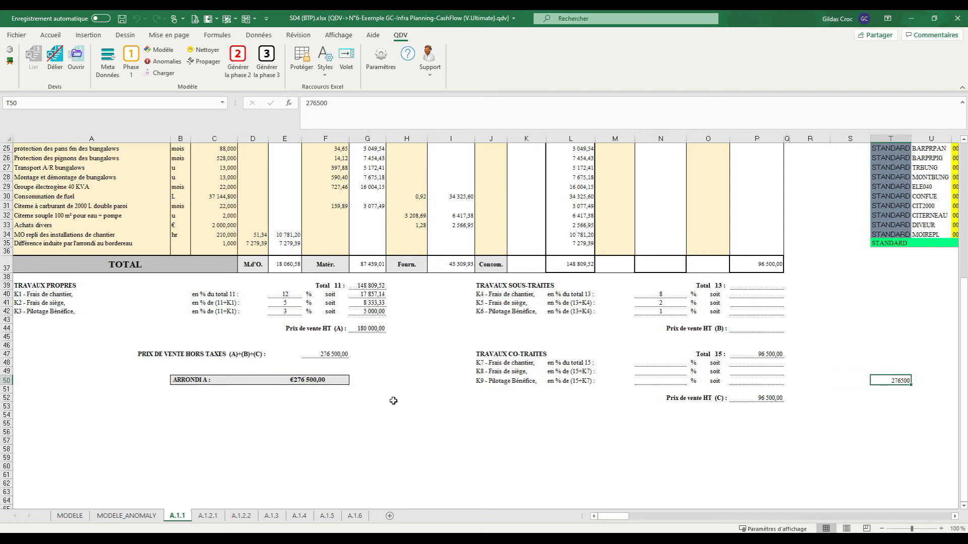
pyautogui.click(355, 423)
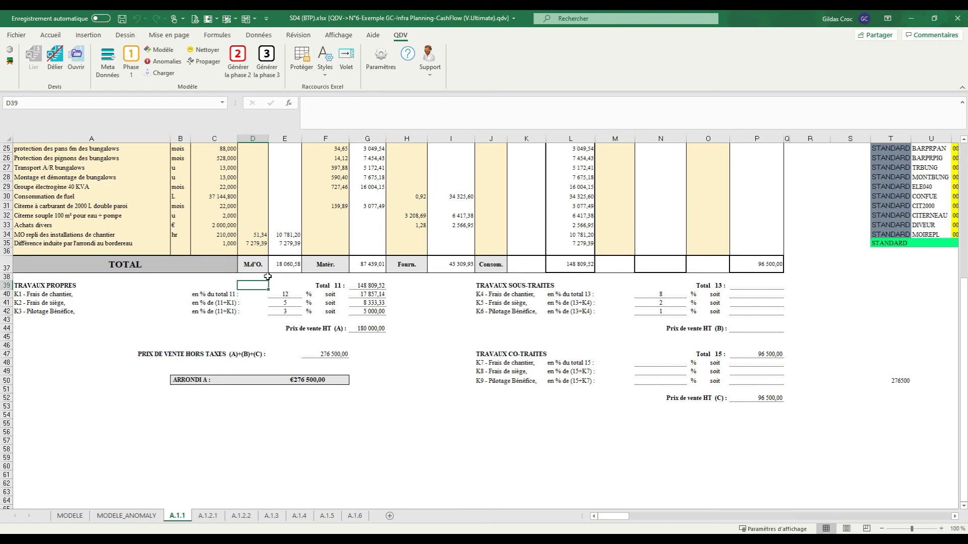
pyautogui.click(265, 243)
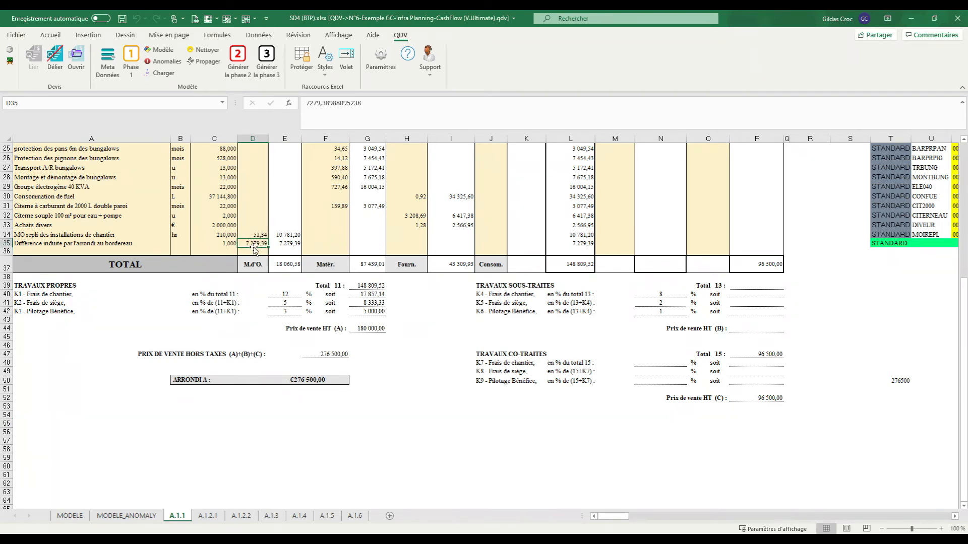
pyautogui.scroll(5, 325, 194)
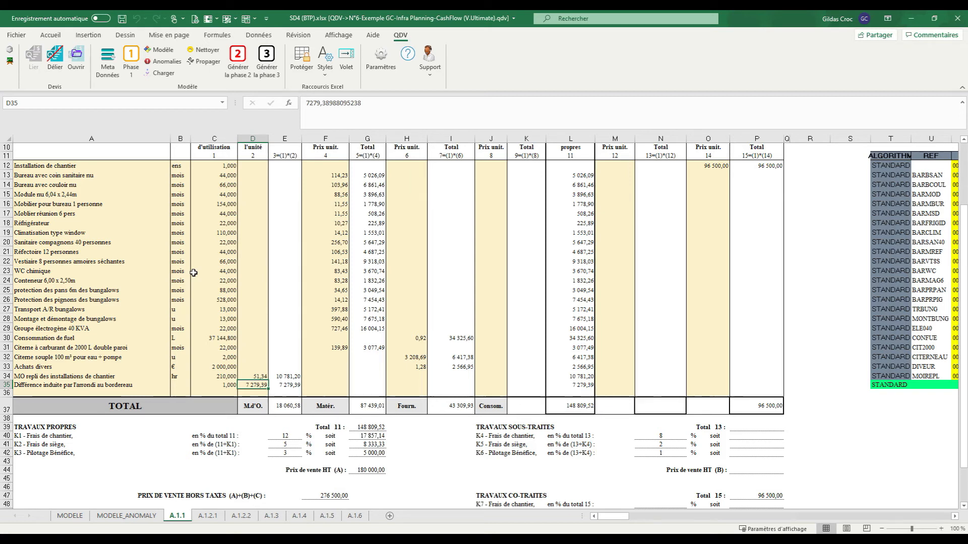
pyautogui.moveTo(108, 385); pyautogui.dragTo(151, 386)
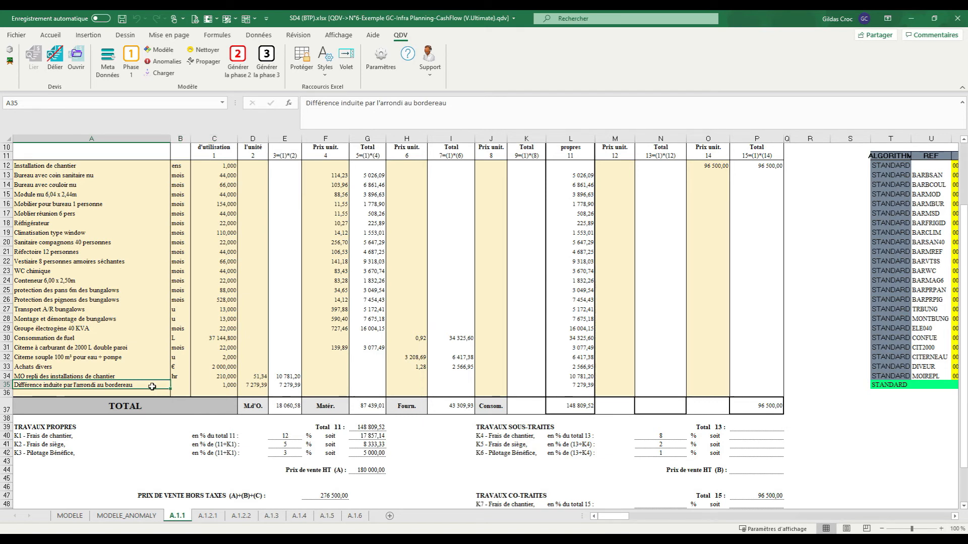
pyautogui.doubleClick(63, 385)
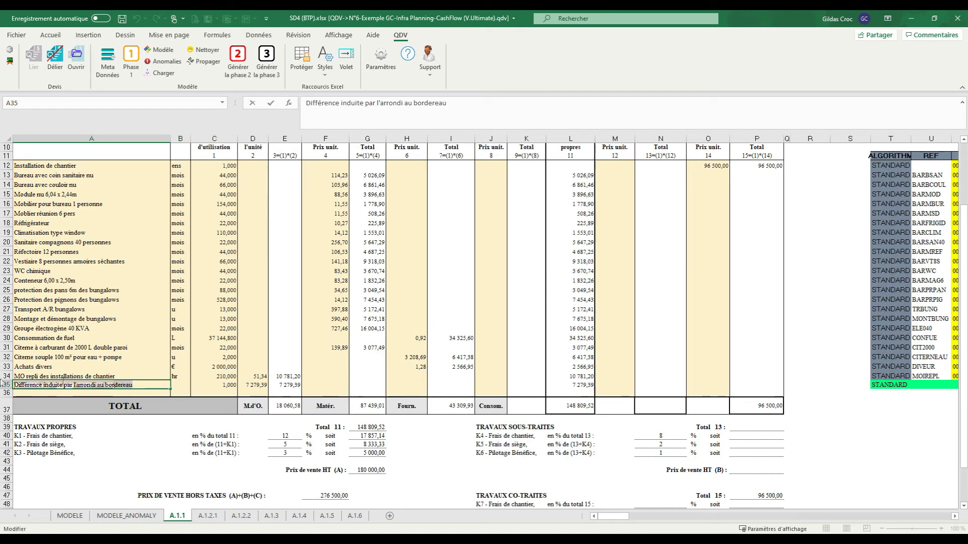
pyautogui.press('Delete')
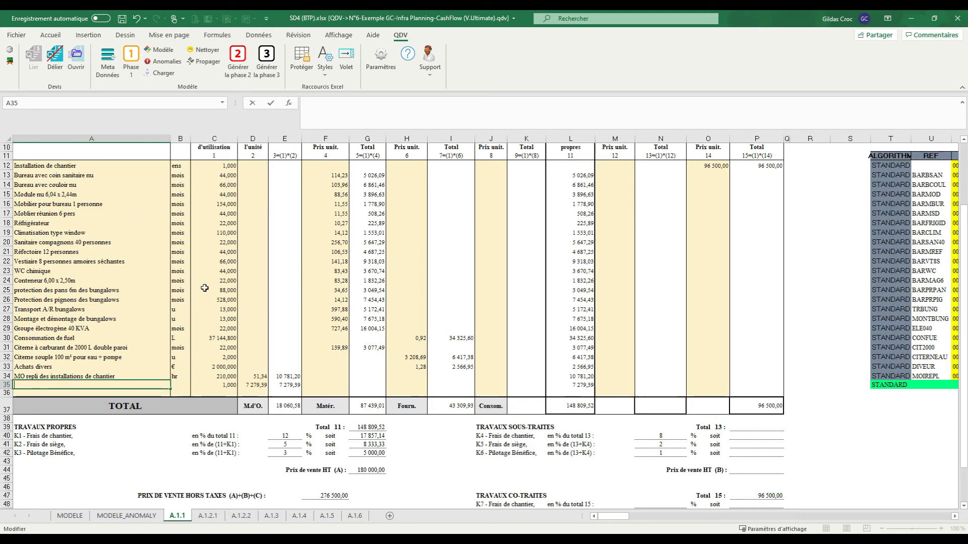
pyautogui.press('Escape')
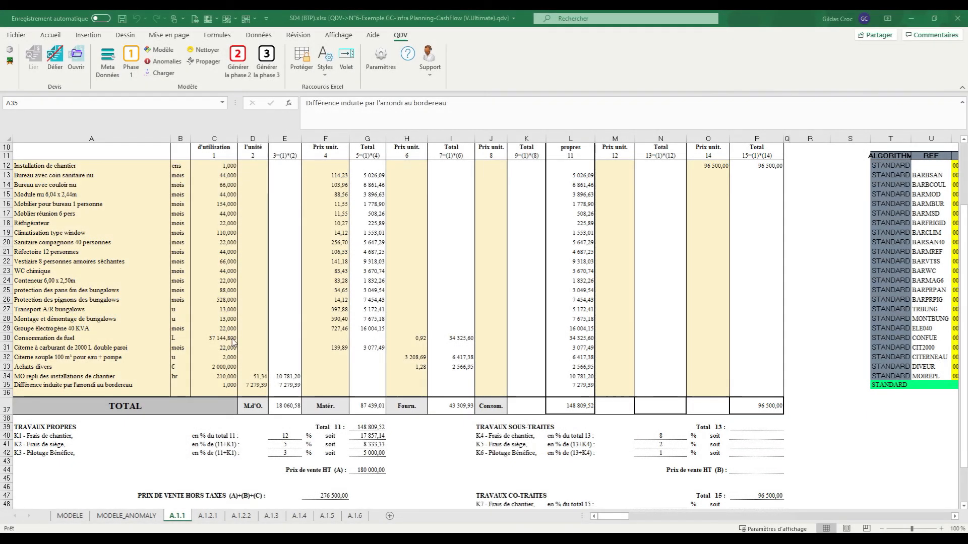
# - Clean out the generated calculation sheets and regenerate phase 1 without saving the parameters
pyautogui.scroll(3, 222, 335)
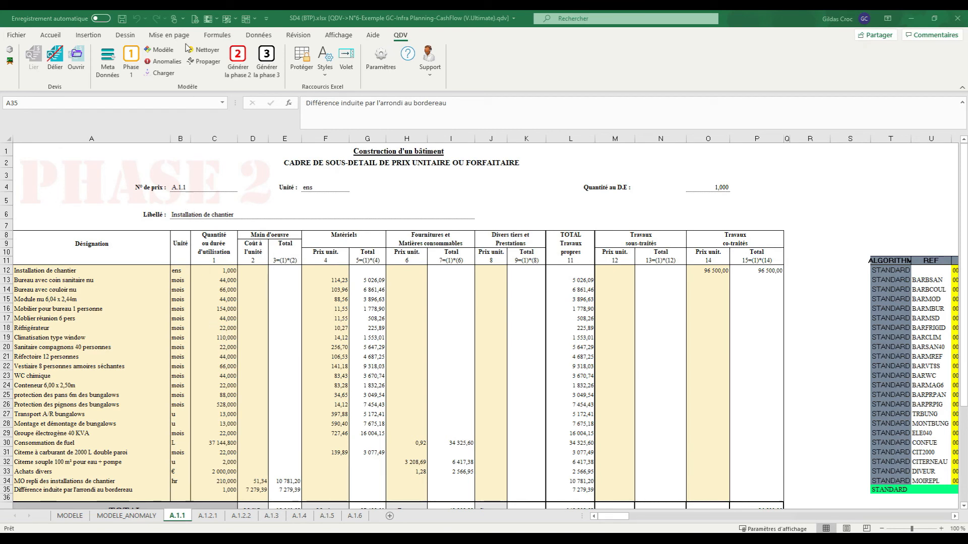
pyautogui.click(202, 51)
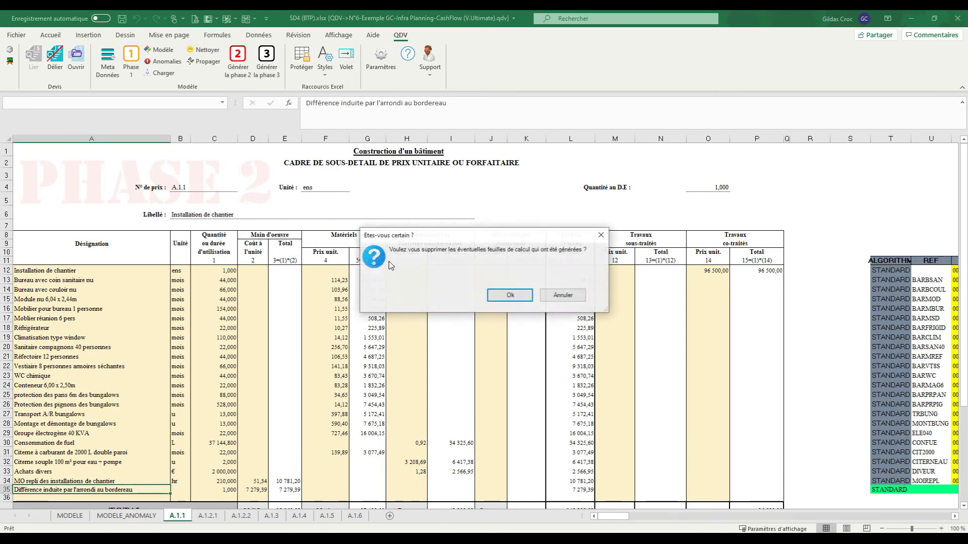
pyautogui.click(497, 295)
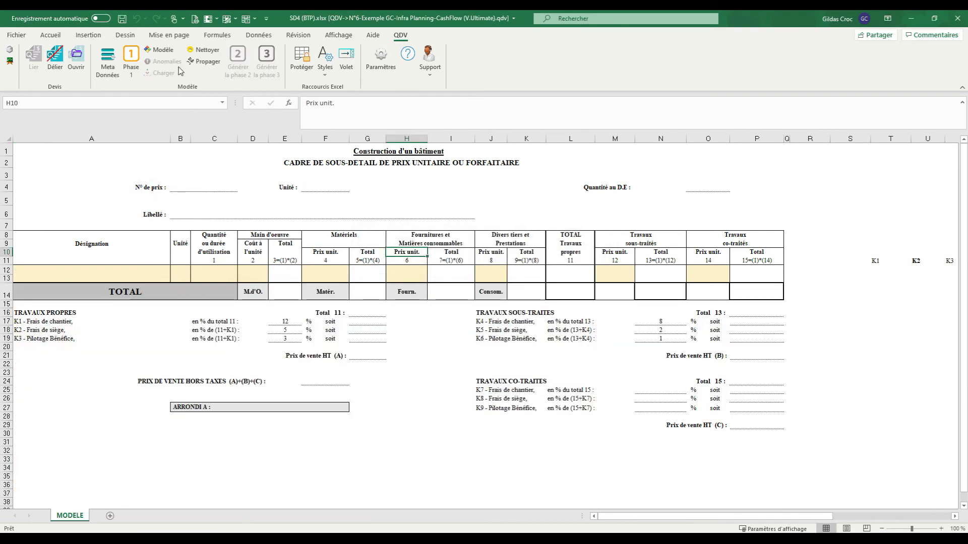
pyautogui.click(131, 64)
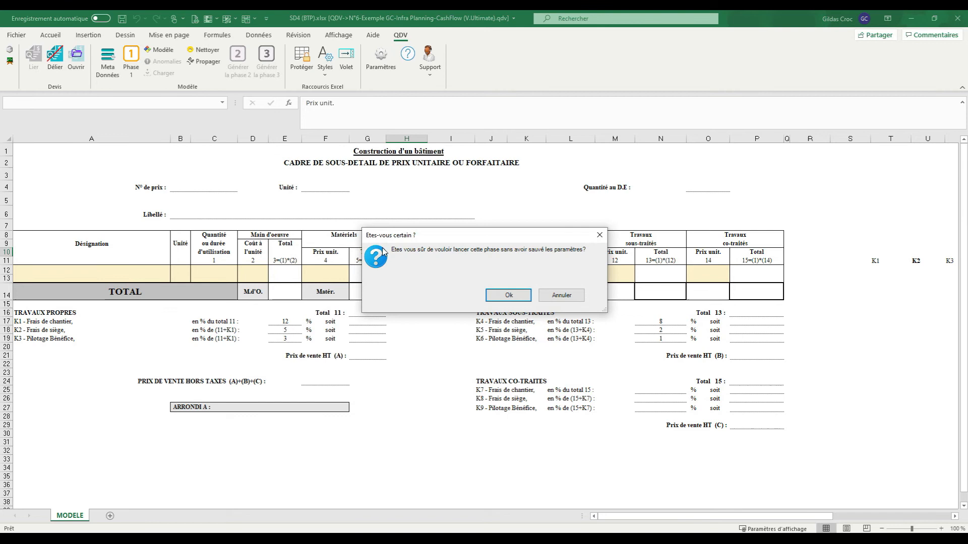
pyautogui.click(508, 296)
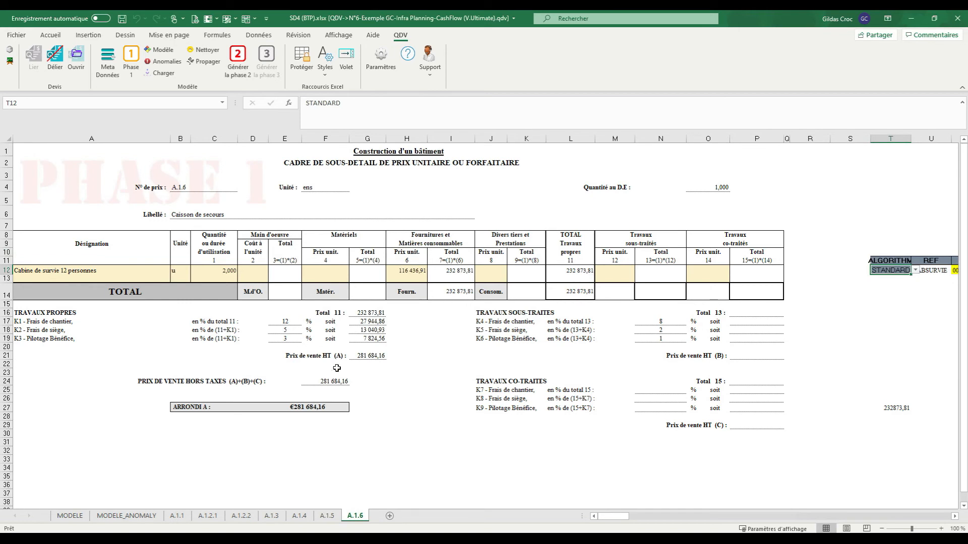
# - On sheet A.1.3, set the labour unit cost of the "MO Installations de chantier" line in row 26 to 45
pyautogui.click(242, 517)
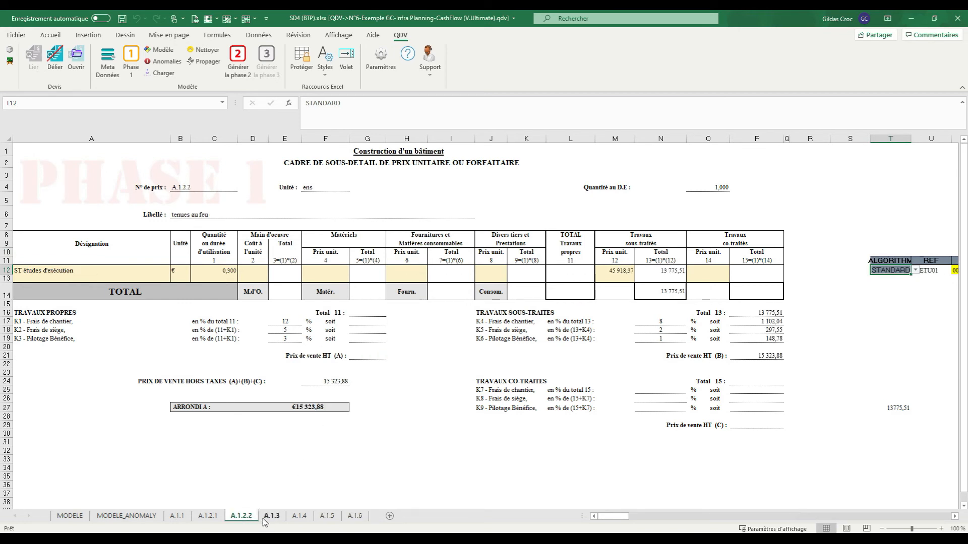
pyautogui.click(265, 519)
pyautogui.click(257, 405)
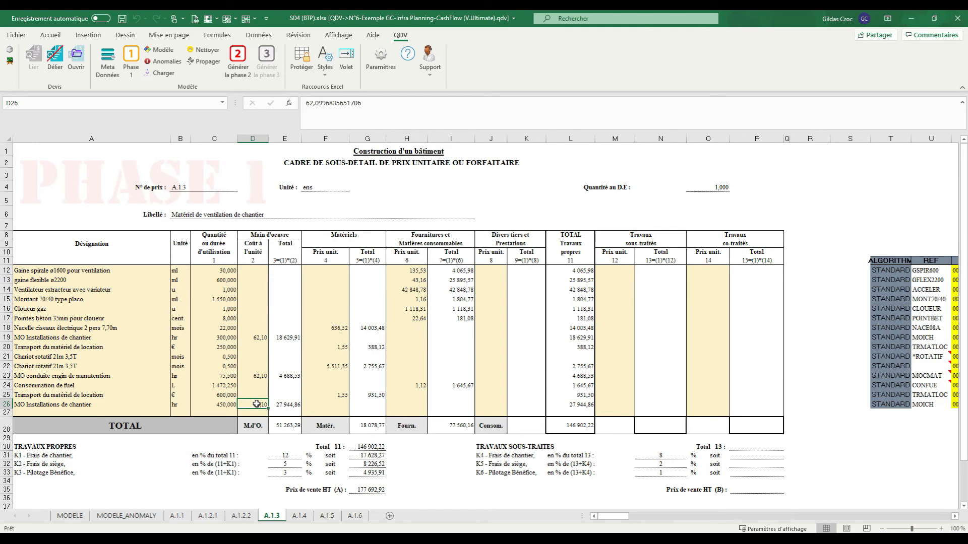
pyautogui.write('45')
pyautogui.press('Return')
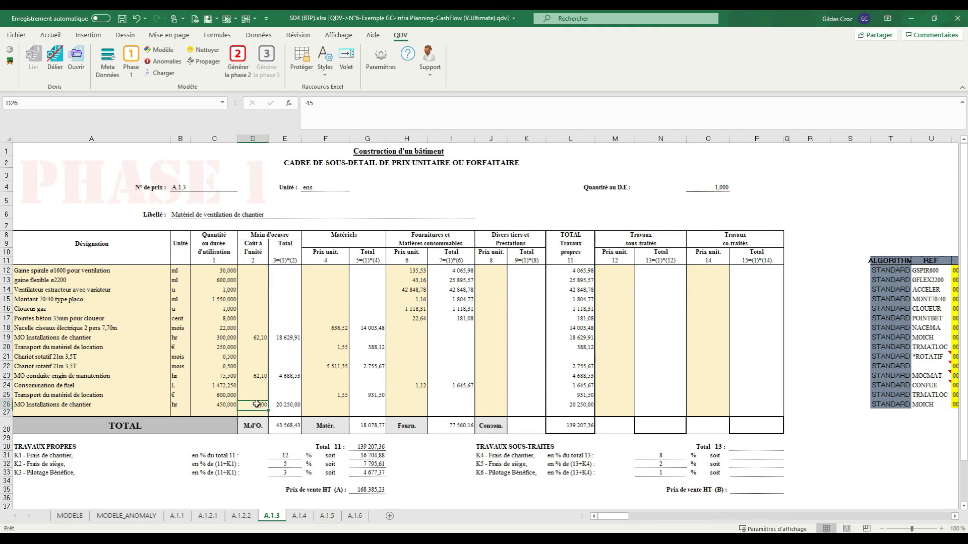
# - Compare the row 26 labour unit cost on A.1.3 with the "MO Installations de chantier" cost in row 19 and on sheet A.1.4
pyautogui.click(259, 343)
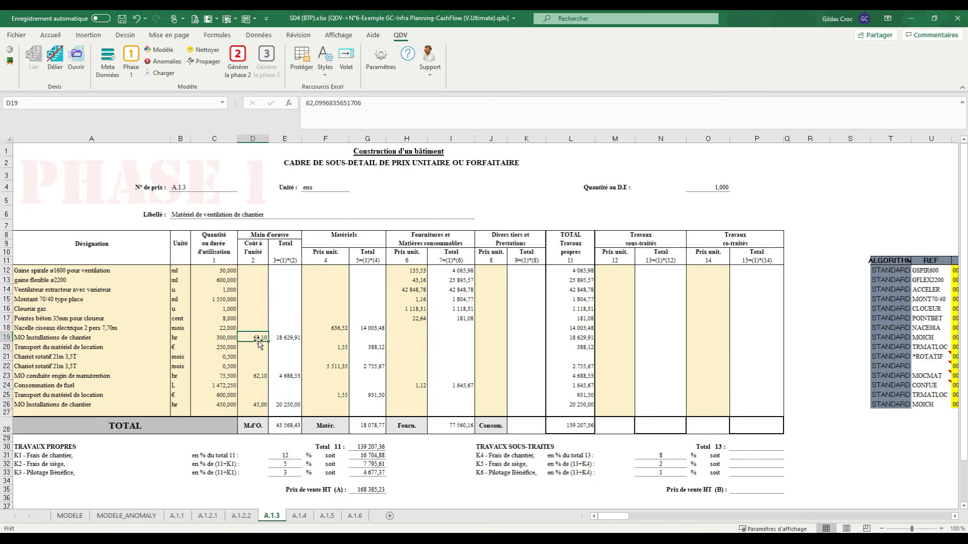
pyautogui.click(254, 405)
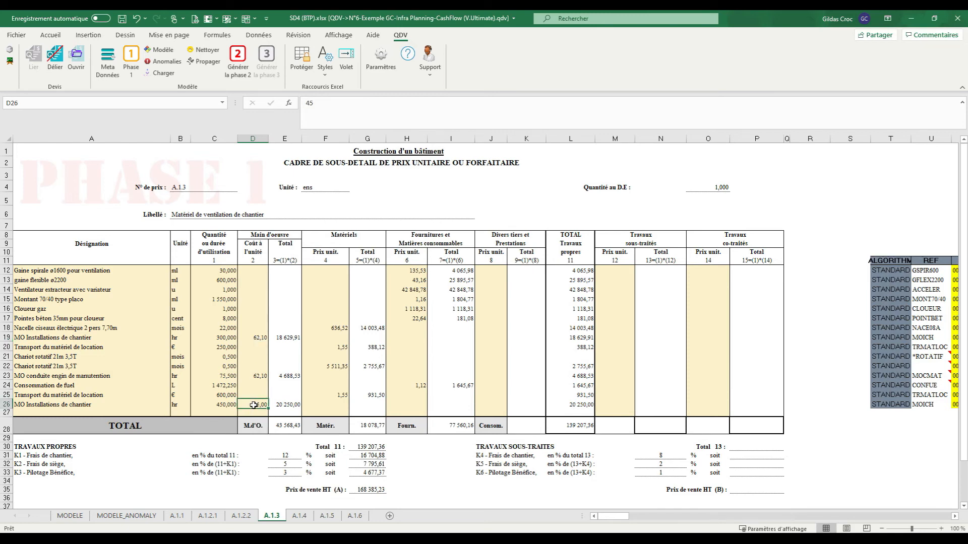
pyautogui.click(328, 516)
pyautogui.hotkey('ctrl', 'pageup')
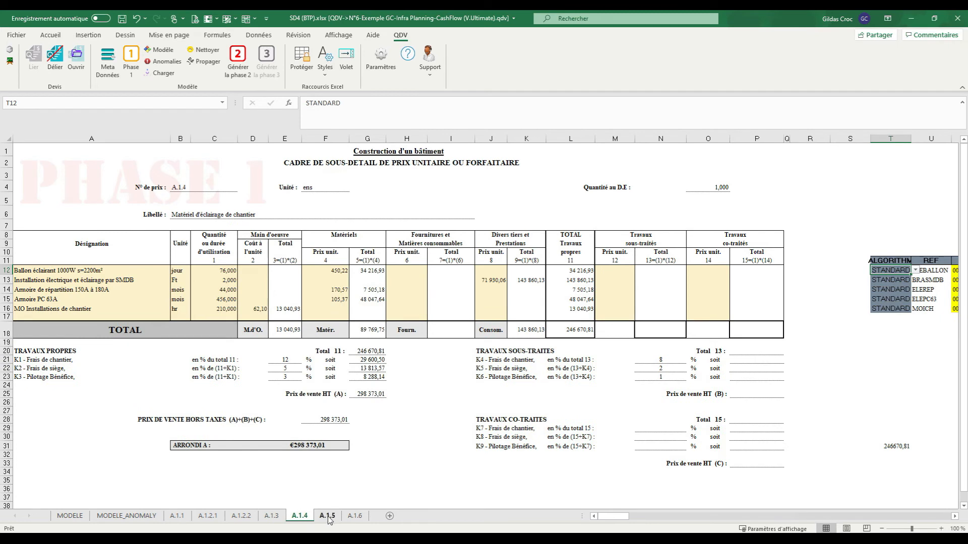
pyautogui.click(254, 309)
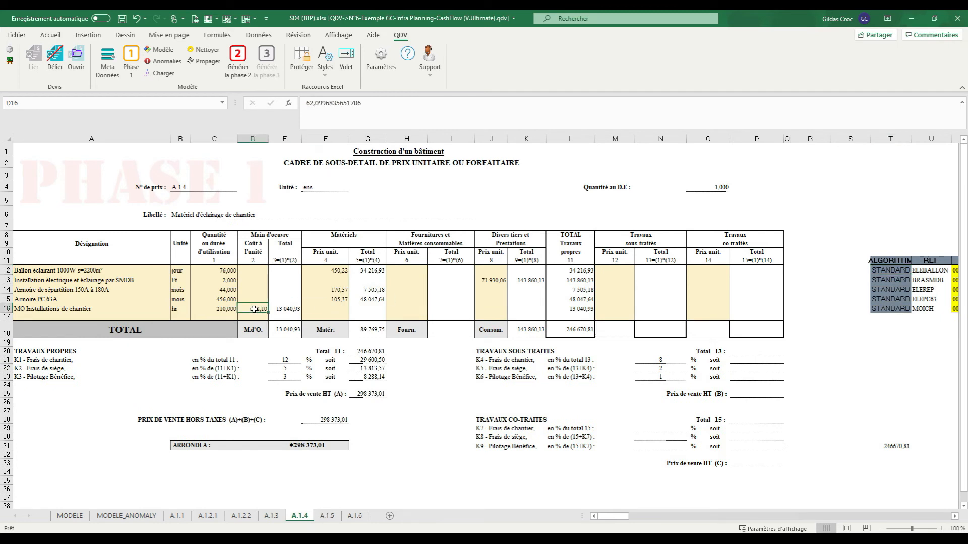
pyautogui.click(272, 517)
pyautogui.click(247, 517)
pyautogui.click(268, 517)
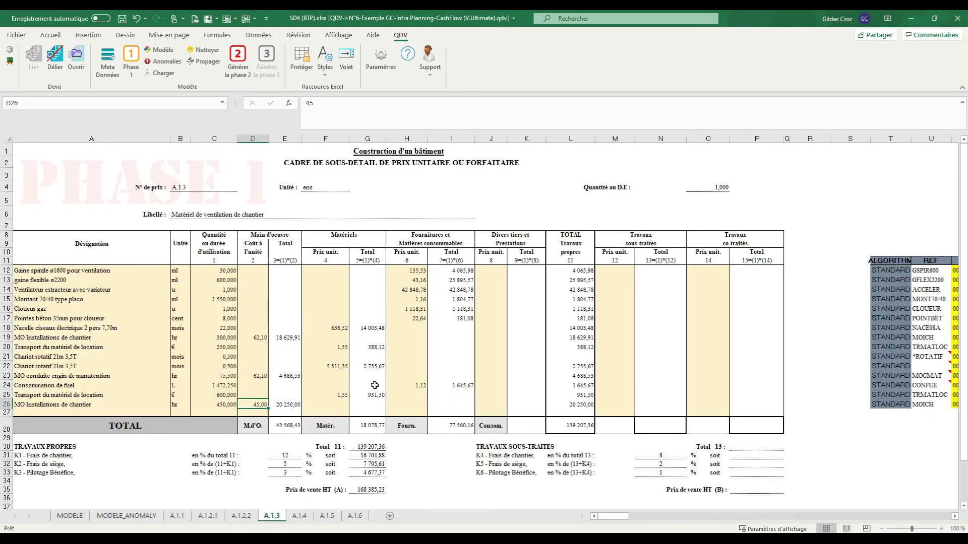
# - Set the algorithm of the "MO Installations de chantier" line in row 26 of sheet A.1.3 to QTE
pyautogui.click(893, 406)
pyautogui.click(915, 406)
pyautogui.click(887, 416)
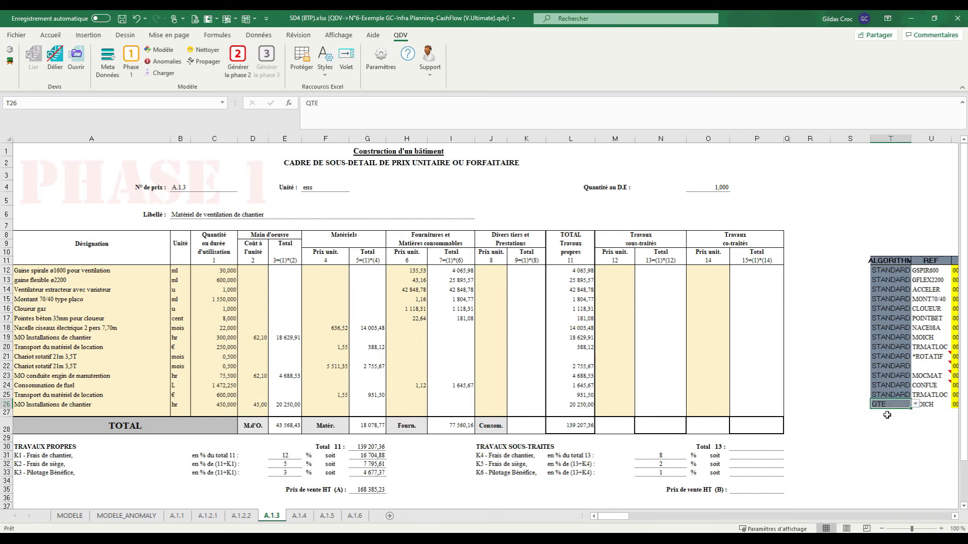
# - Generate phase 2 without saving the parameters, keeping the forced labour cost in row 26 of sheet A.1.3
pyautogui.click(256, 406)
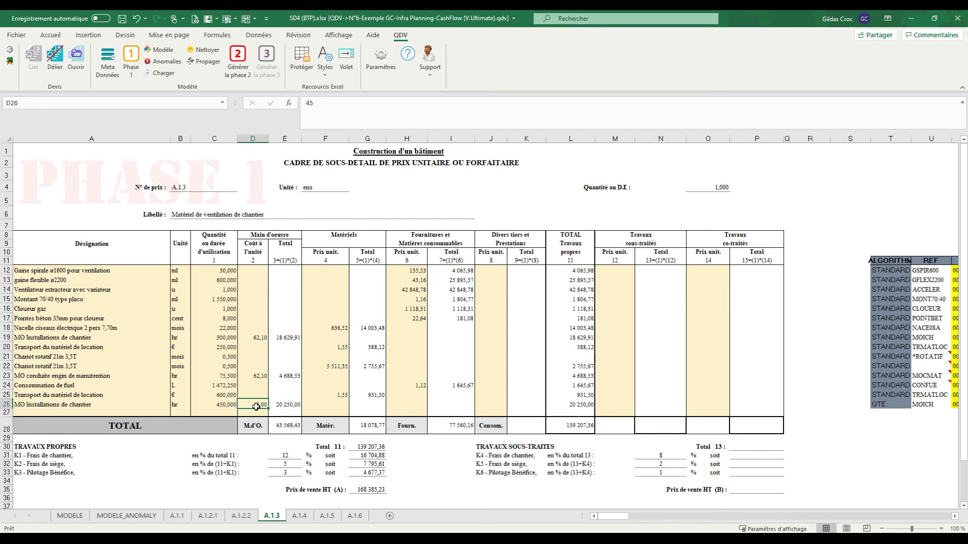
pyautogui.click(243, 72)
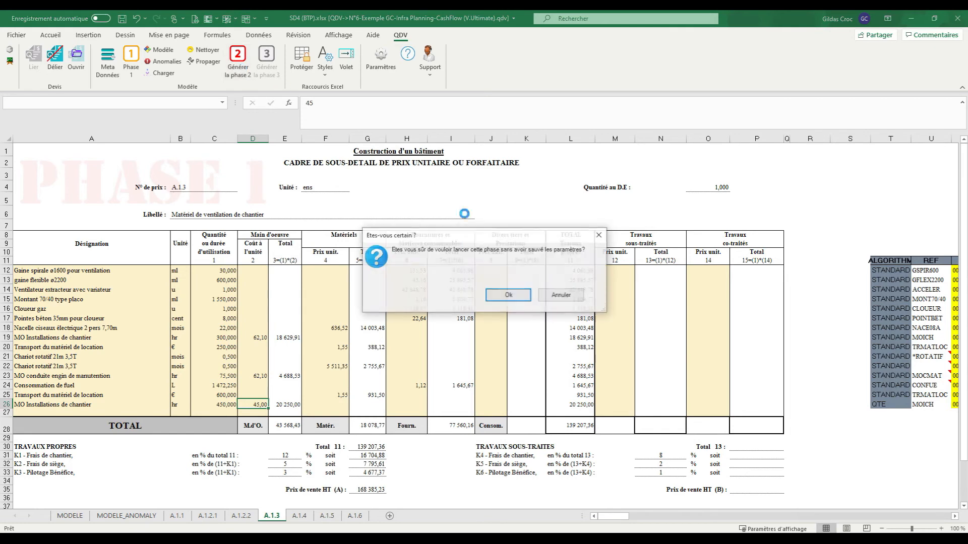
pyautogui.click(509, 296)
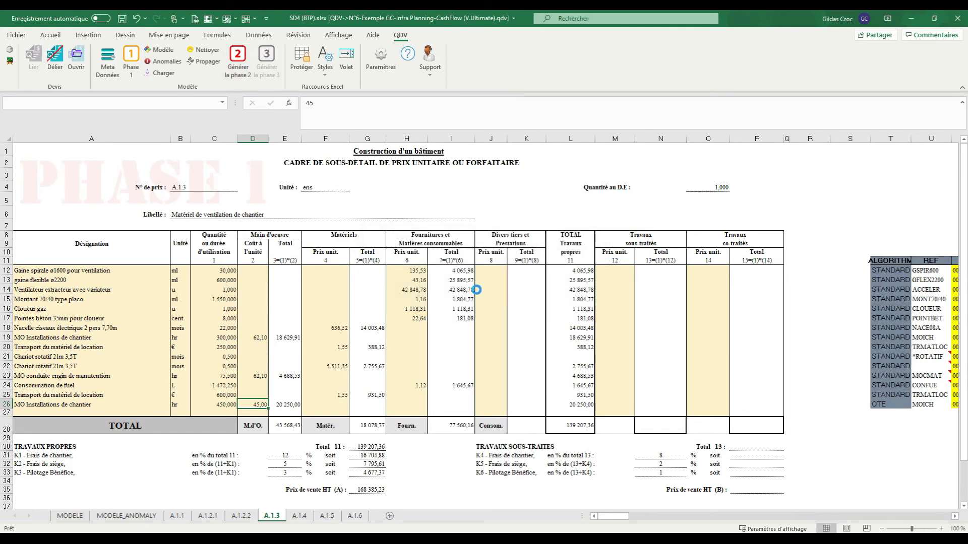
pyautogui.click(534, 295)
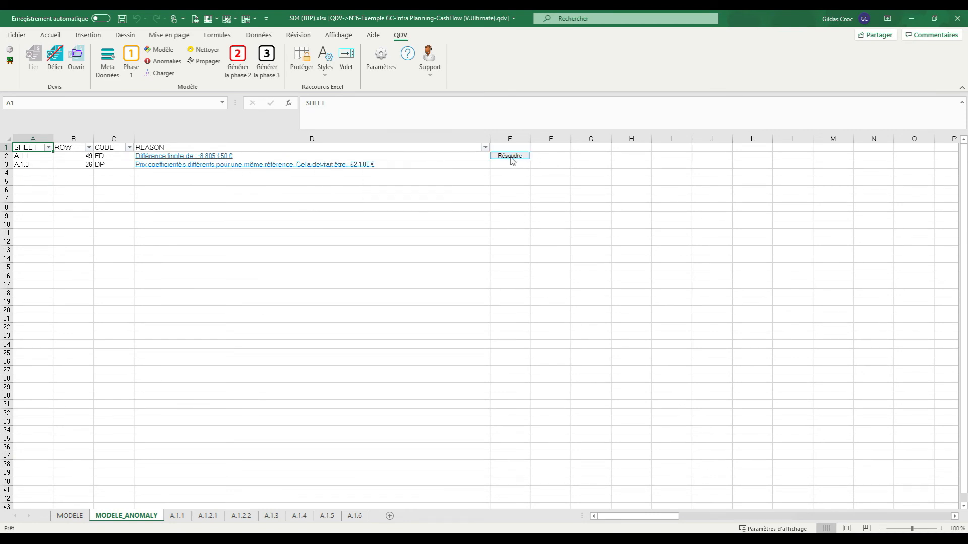
# - Review the final-difference anomaly on sheet A.1.1 and resolve it from the anomaly list
pyautogui.click(218, 157)
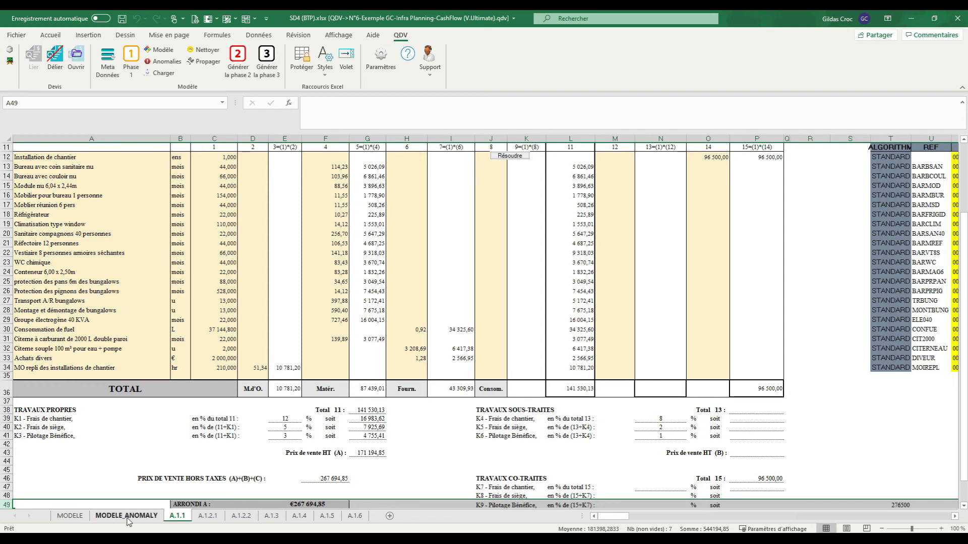
pyautogui.click(127, 518)
pyautogui.click(506, 156)
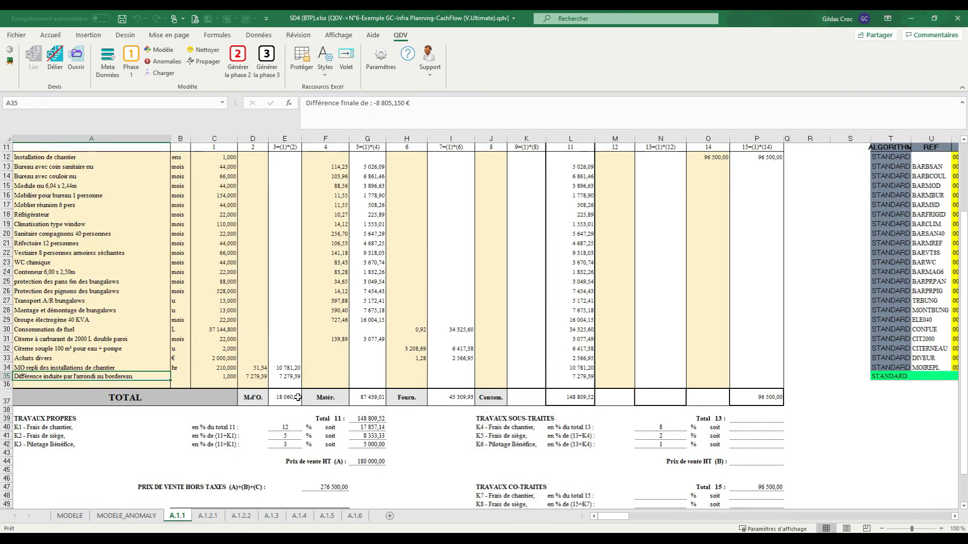
# - On sheet A.1.1, check the added rounding-difference line against the "ARRONDI A" amount and the target amount in T50
pyautogui.scroll(-4, 348, 404)
pyautogui.click(347, 407)
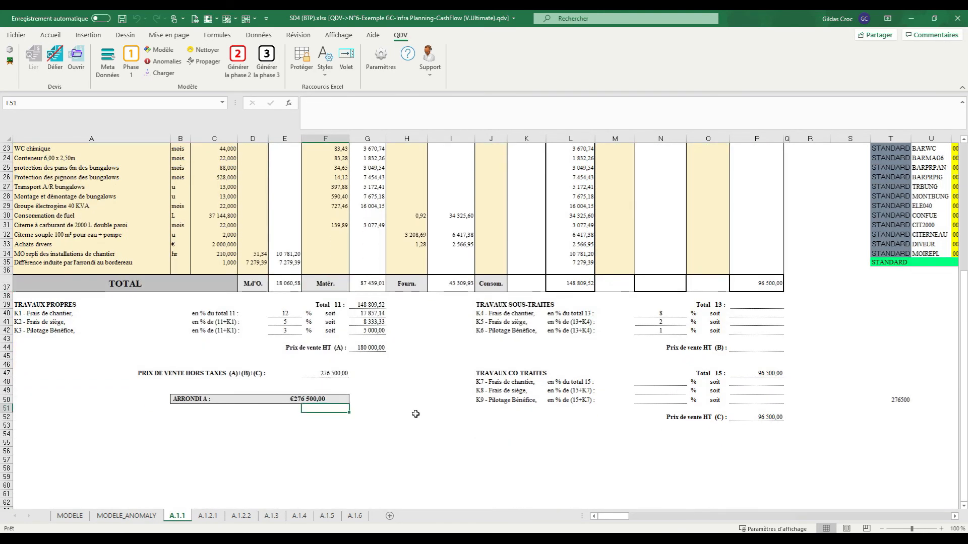
pyautogui.click(893, 398)
pyautogui.click(247, 263)
pyautogui.click(308, 397)
pyautogui.click(885, 403)
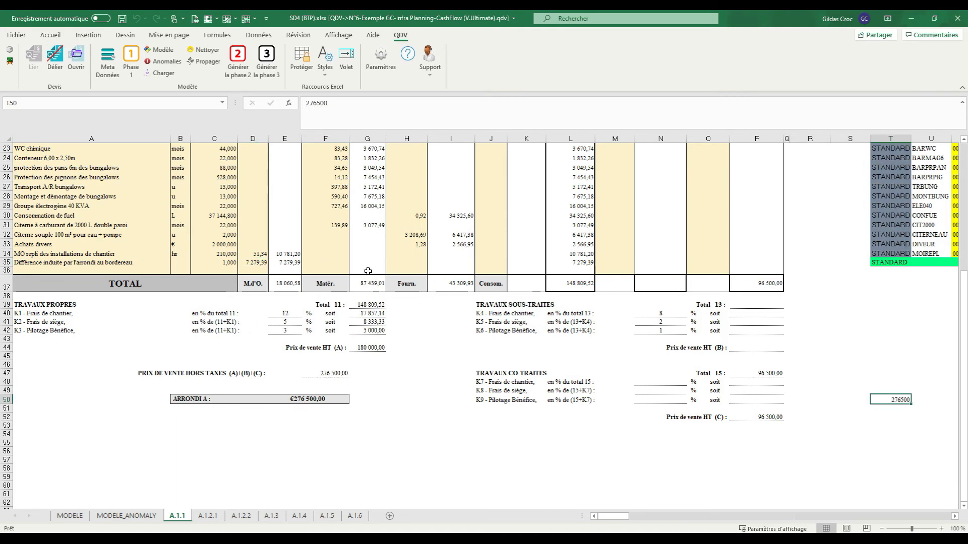
pyautogui.click(255, 216)
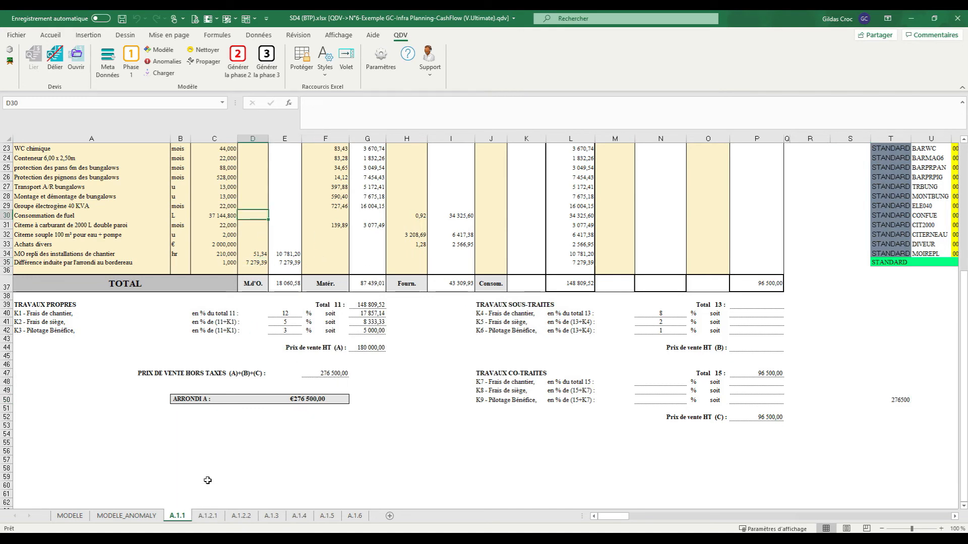
# - Open the row 26 anomaly of sheet A.1.3 and examine the line's labour unit cost, quantity and algorithm
pyautogui.click(177, 64)
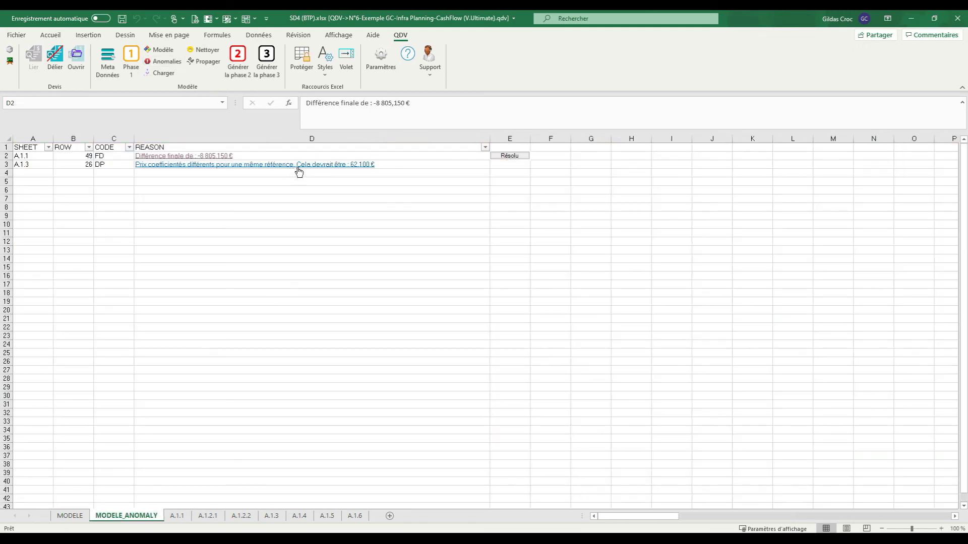
pyautogui.click(299, 167)
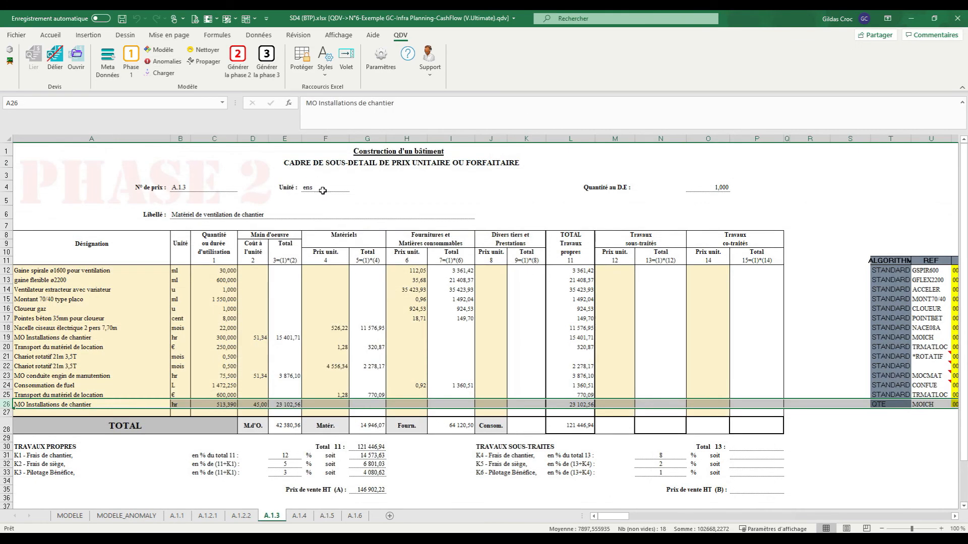
pyautogui.click(255, 405)
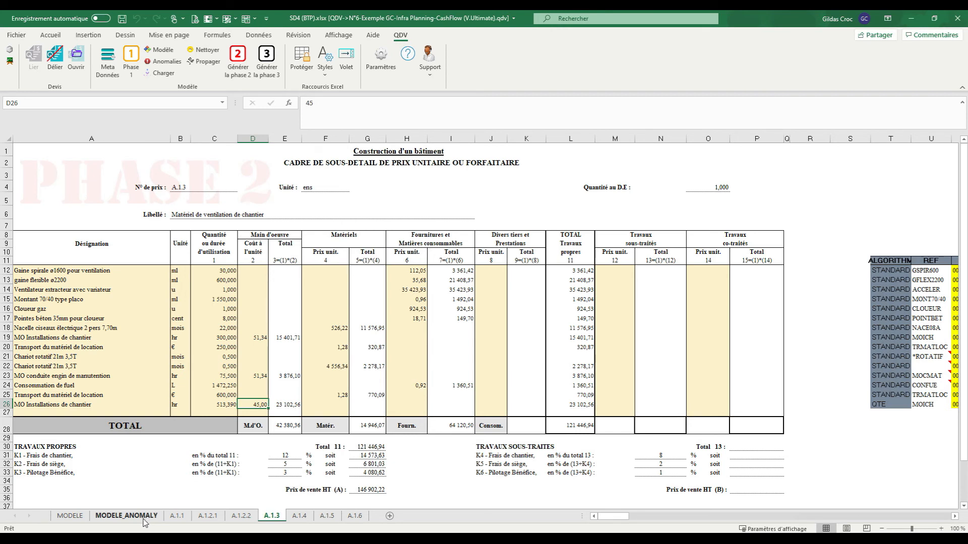
pyautogui.click(885, 406)
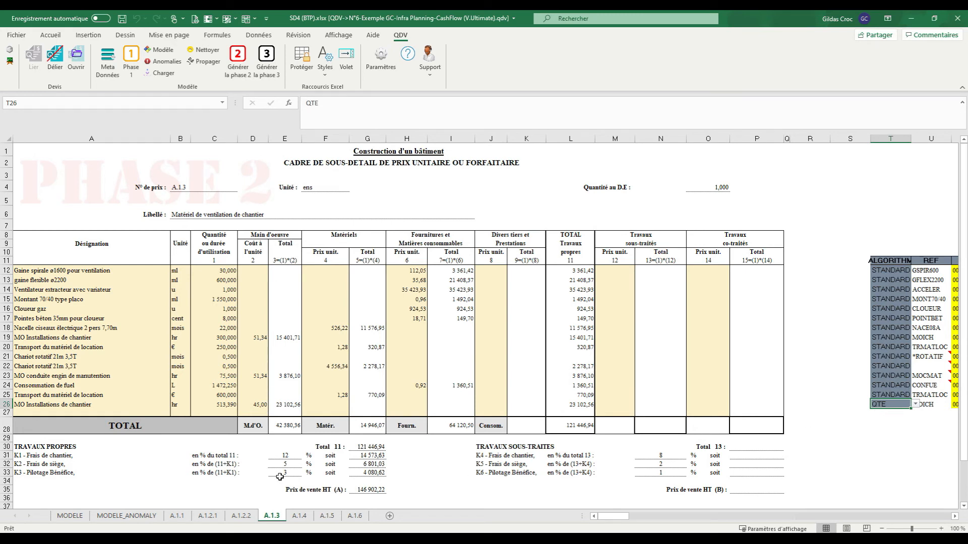
pyautogui.click(260, 408)
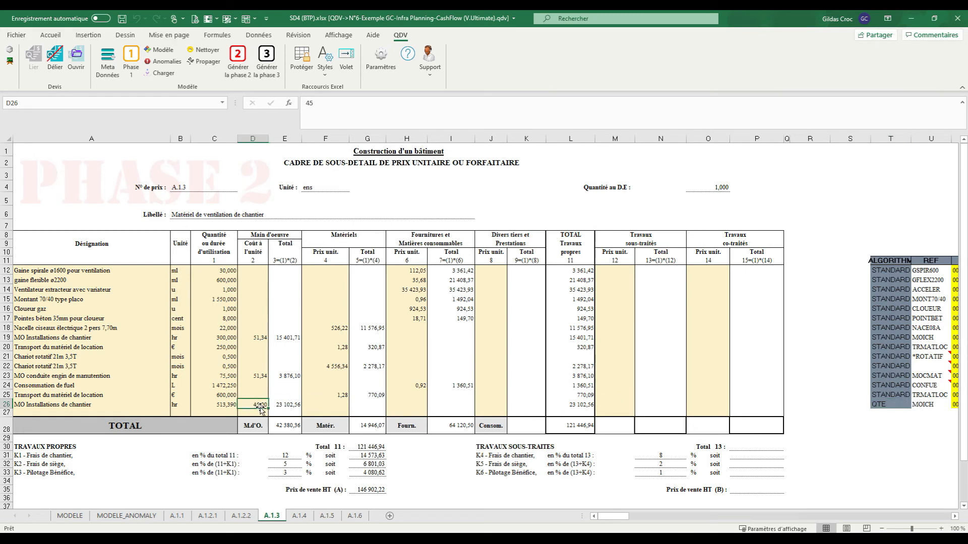
pyautogui.click(895, 405)
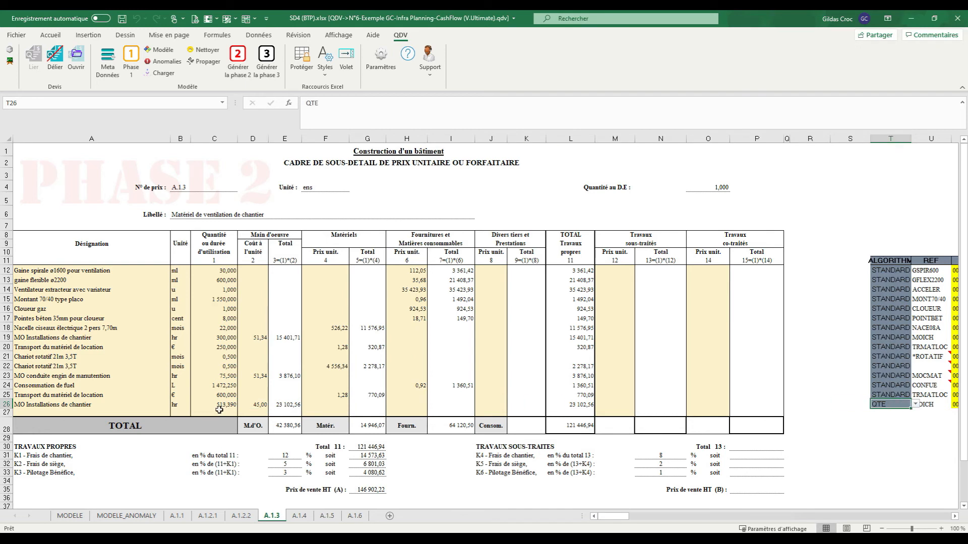
pyautogui.click(259, 403)
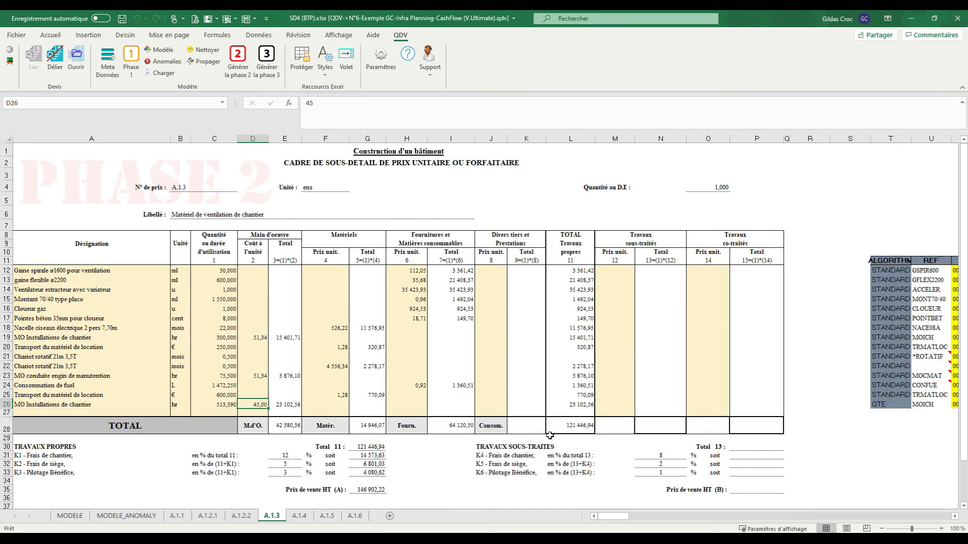
# - Copy the MOICH reference from row 26 of sheet A.1.3 and find all its occurrences on the sheet
pyautogui.doubleClick(936, 404)
pyautogui.moveTo(937, 405); pyautogui.dragTo(916, 404)
pyautogui.hotkey('ctrl', 'c')
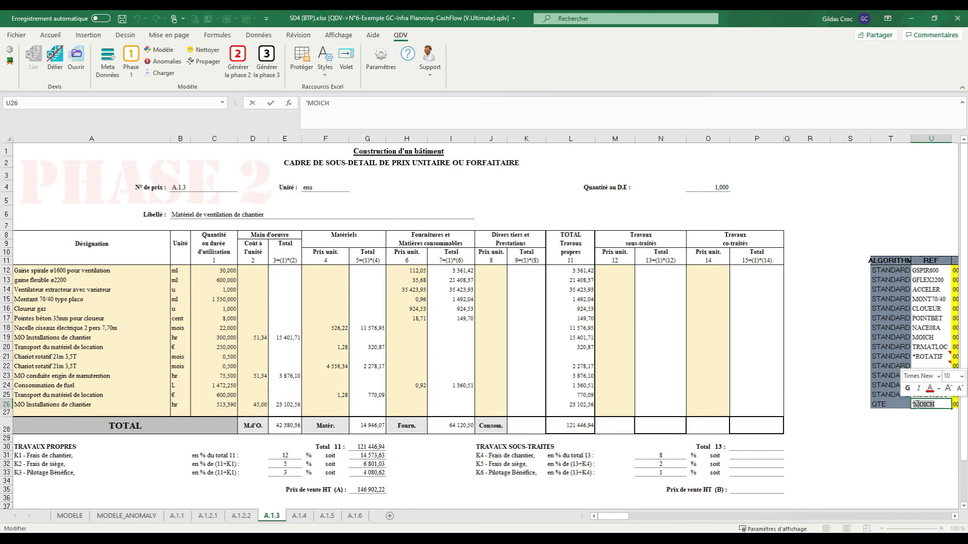
pyautogui.press('Escape')
pyautogui.hotkey('ctrl', 'f')
pyautogui.hotkey('ctrl', 'v')
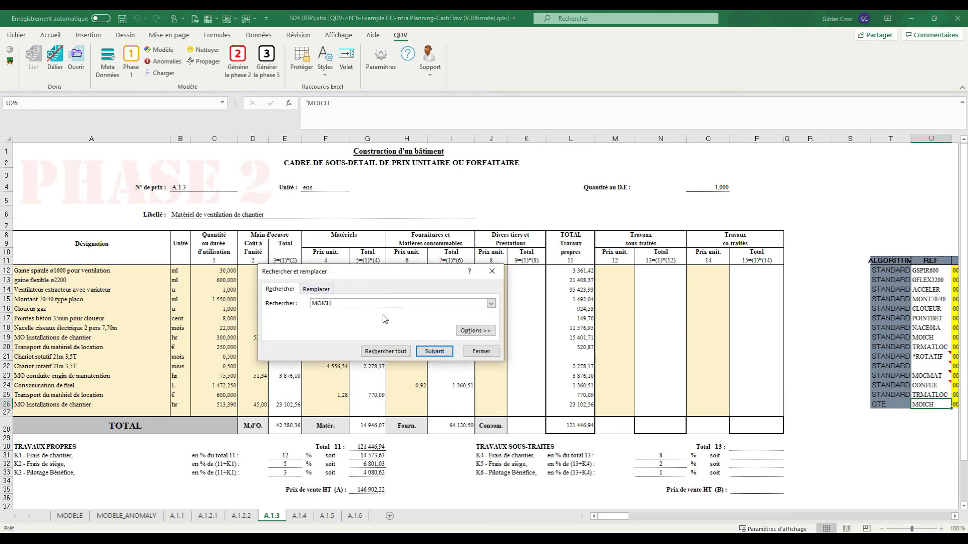
pyautogui.click(386, 351)
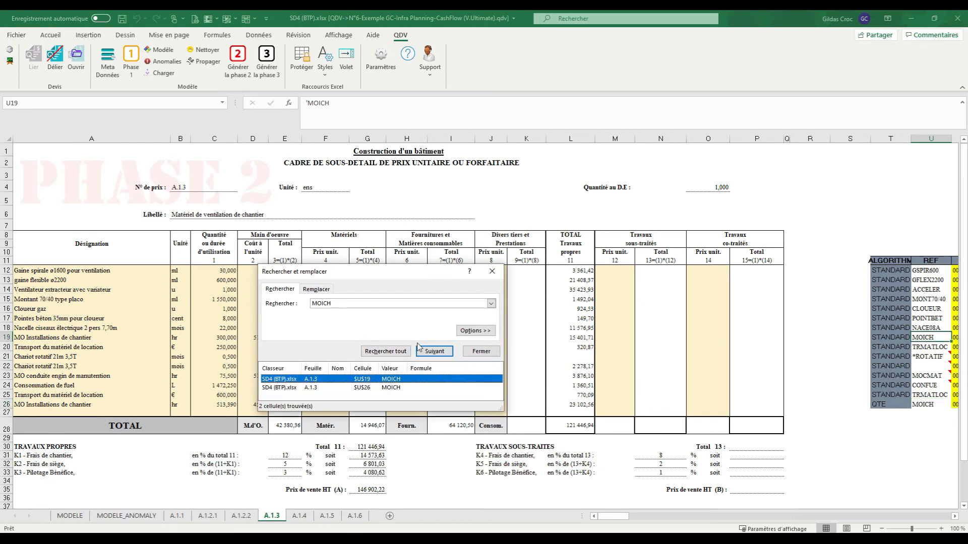
# - Extend the MOICH search to the whole workbook, find all occurrences and enlarge the results window
pyautogui.click(475, 331)
pyautogui.click(359, 331)
pyautogui.click(328, 347)
pyautogui.click(397, 376)
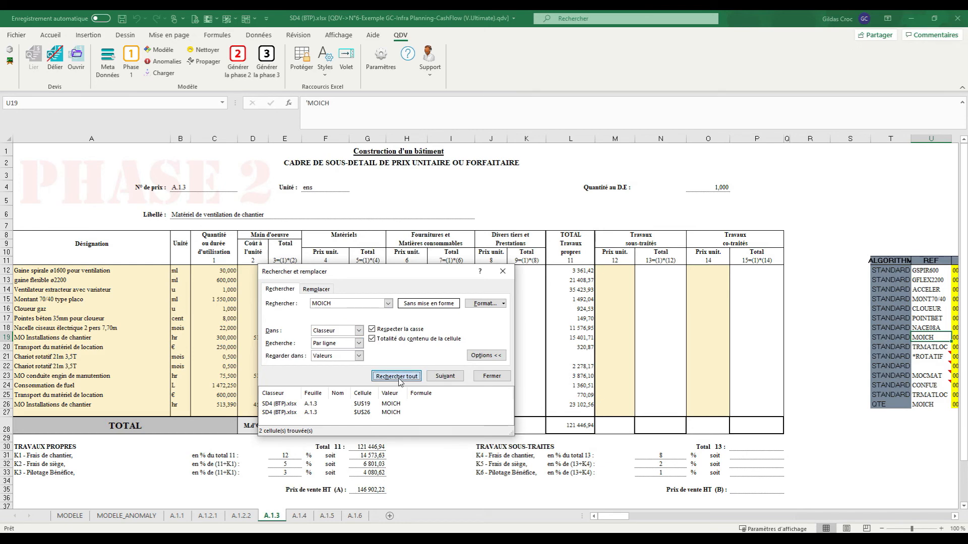
pyautogui.moveTo(429, 274); pyautogui.dragTo(568, 129)
pyautogui.moveTo(653, 295); pyautogui.dragTo(772, 357)
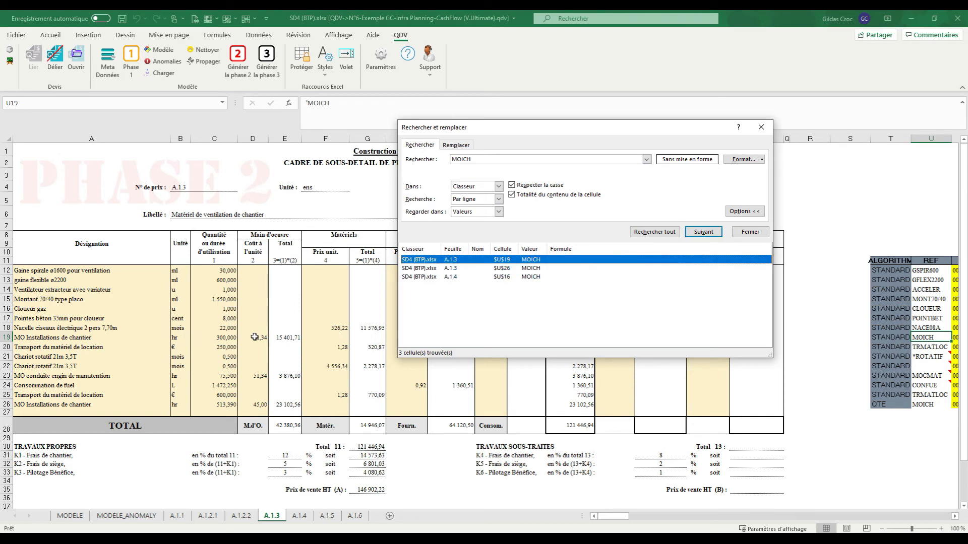
# - Compare the labour unit cost at each MOICH occurrence on sheets A.1.3 and A.1.4, then return to MODELE_ANOMALY
pyautogui.click(530, 269)
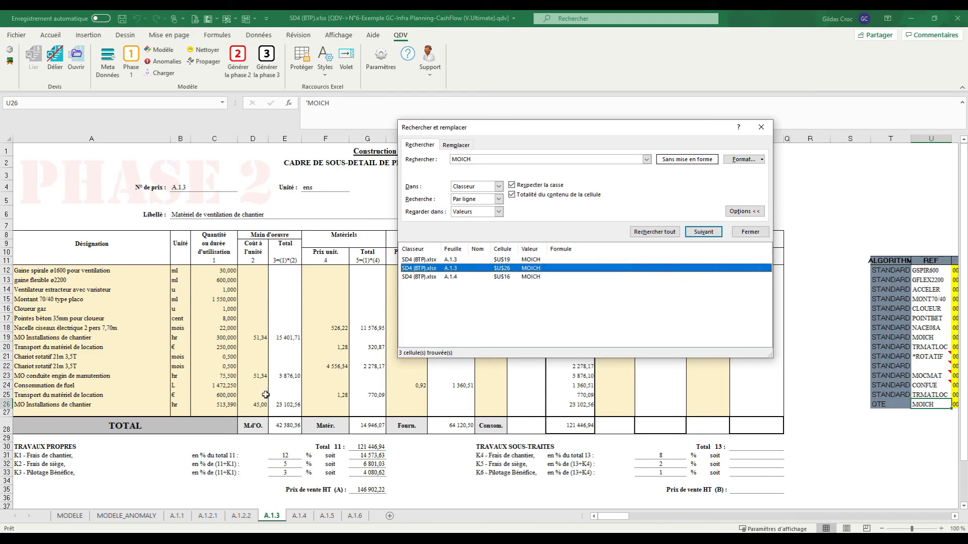
pyautogui.click(529, 277)
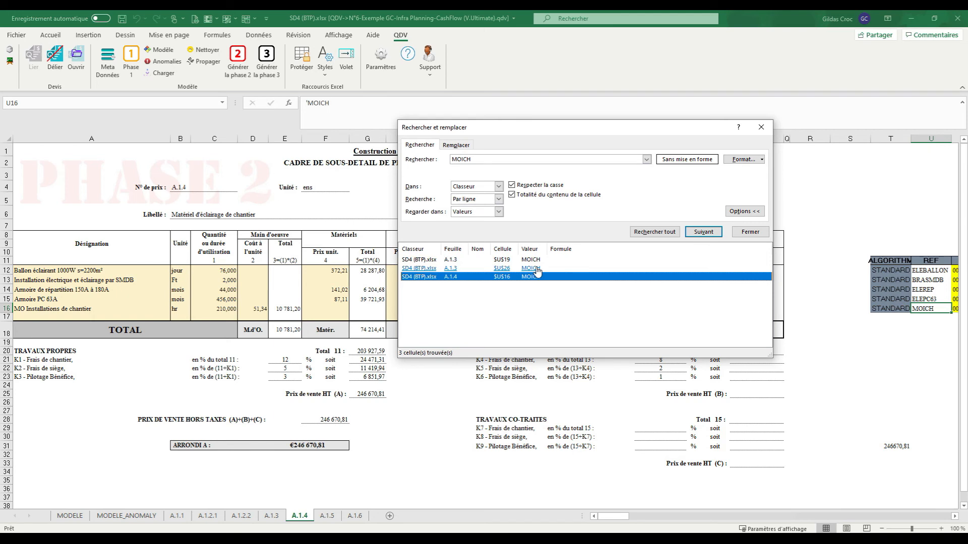
pyautogui.click(750, 232)
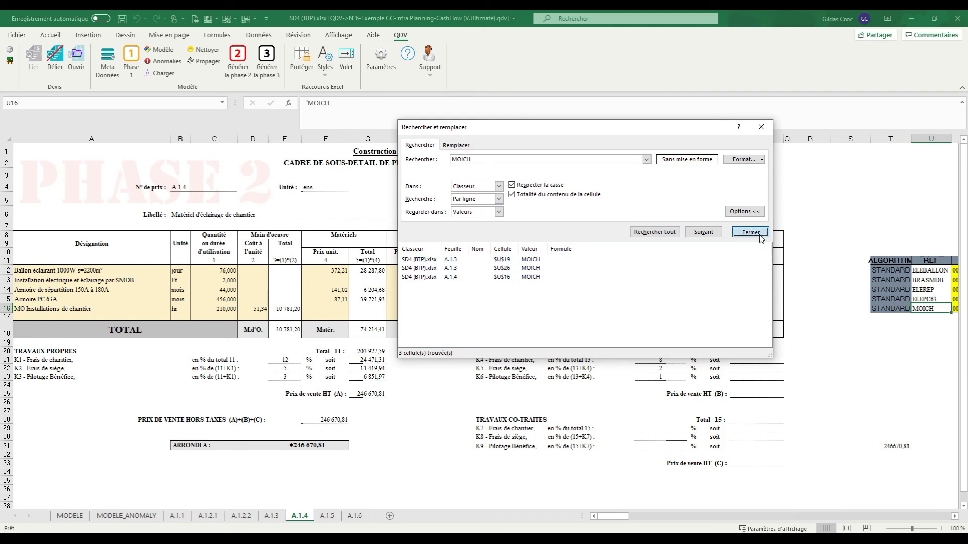
pyautogui.click(253, 309)
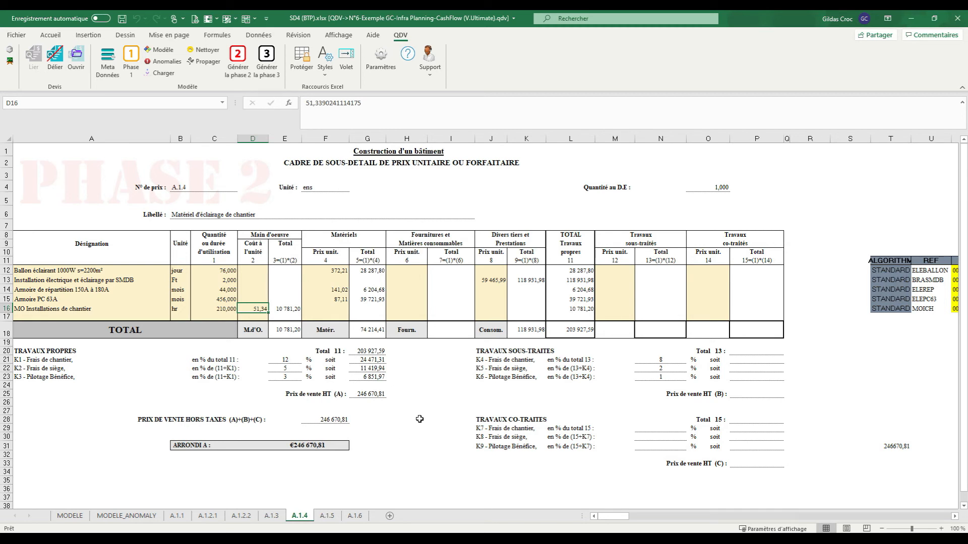
pyautogui.click(442, 374)
pyautogui.click(126, 516)
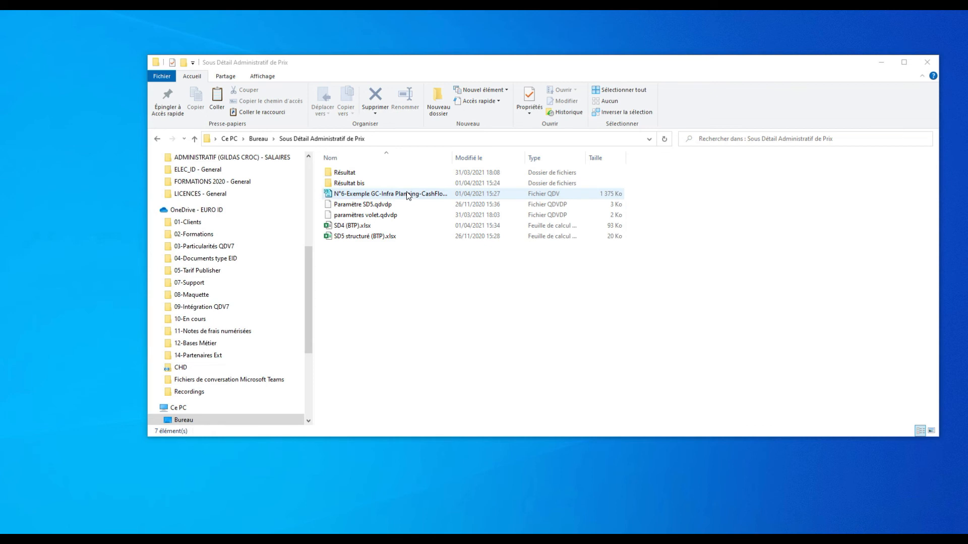
# - Open the estimate file "N°6-Exemple GC-Infra Planning-CashFlow (V.Ultimate).qdv" in QDV 7 from the "Sous Détail Administratif de Prix" folder
pyautogui.click(373, 236)
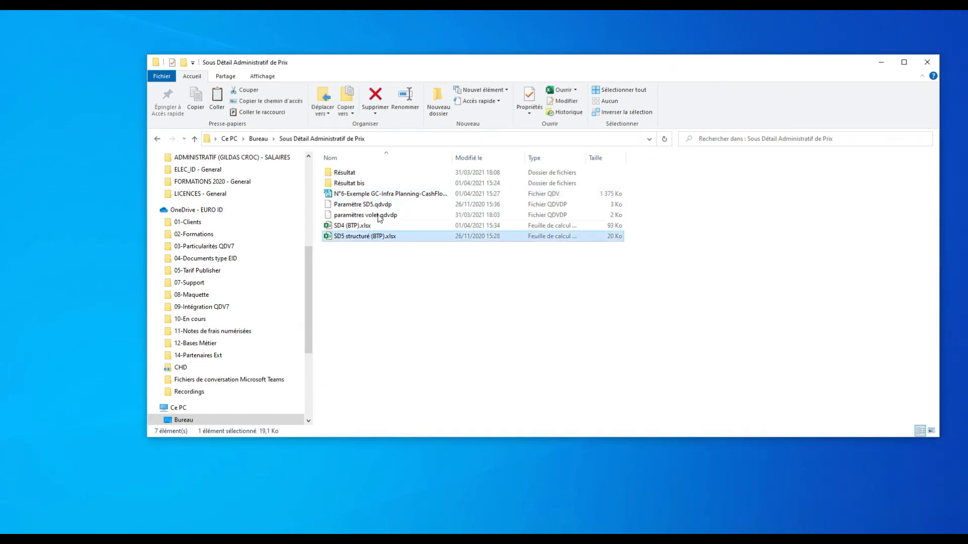
pyautogui.click(382, 195)
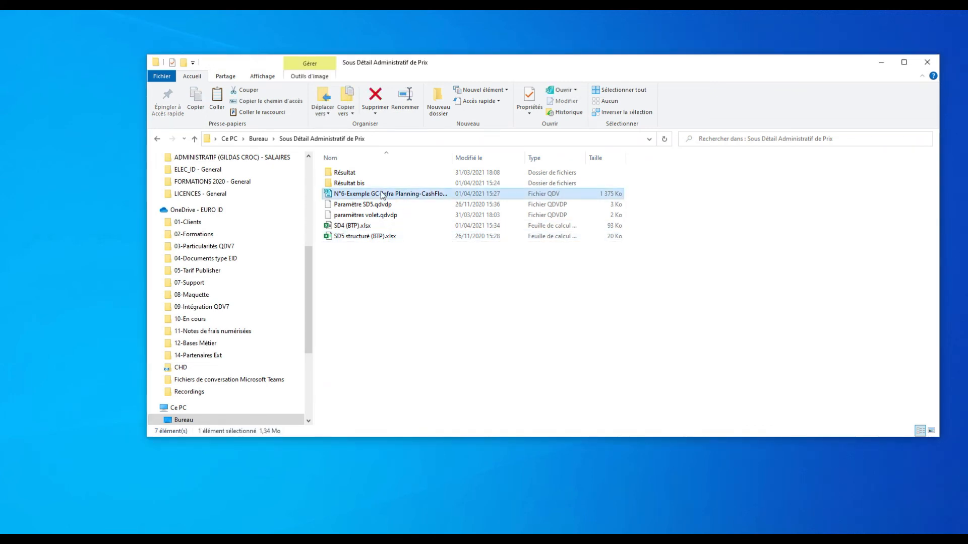
pyautogui.doubleClick(354, 195)
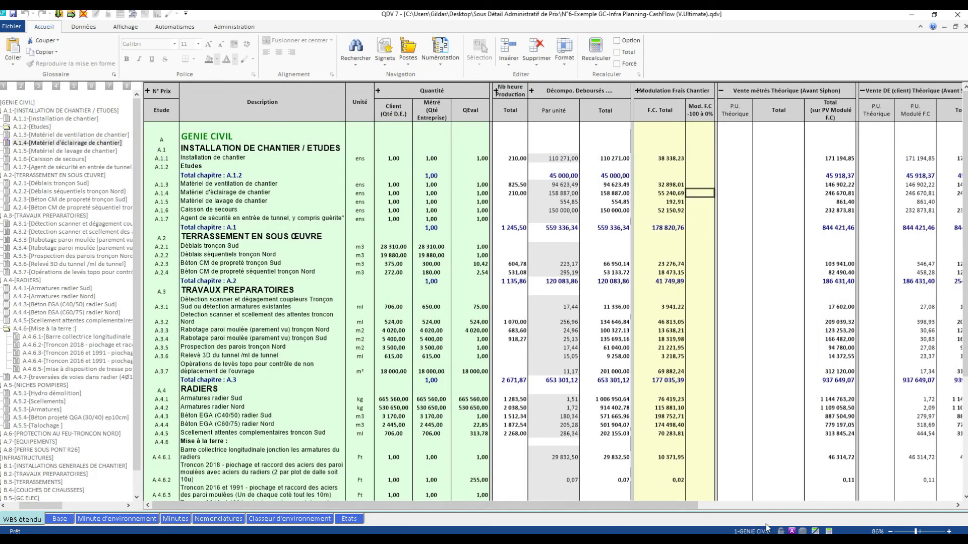
# - Switch the extended WBS of the estimate to the "6-VUE GLOBALE" view
pyautogui.click(758, 531)
pyautogui.click(493, 255)
pyautogui.click(479, 304)
pyautogui.click(484, 309)
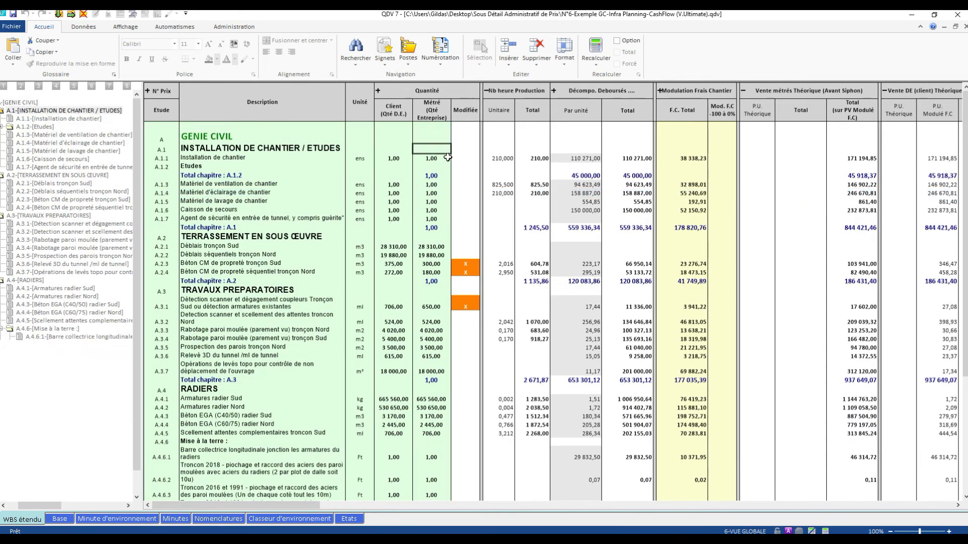
# - Clear the forced unit selling price in the FORCAGE column of the A.1.1 "Installation de chantier" line
pyautogui.press('Right')
pyautogui.press('Right')
pyautogui.press('Right')
pyautogui.press('Right')
pyautogui.press('Right')
pyautogui.press('Right')
pyautogui.press('Right')
pyautogui.press('Right')
pyautogui.press('Right')
pyautogui.press('Right')
pyautogui.press('Right')
pyautogui.press('Right')
pyautogui.press('Right')
pyautogui.press('Right')
pyautogui.press('Right')
pyautogui.press('Right')
pyautogui.press('Right')
pyautogui.press('Right')
pyautogui.press('Right')
pyautogui.press('Right')
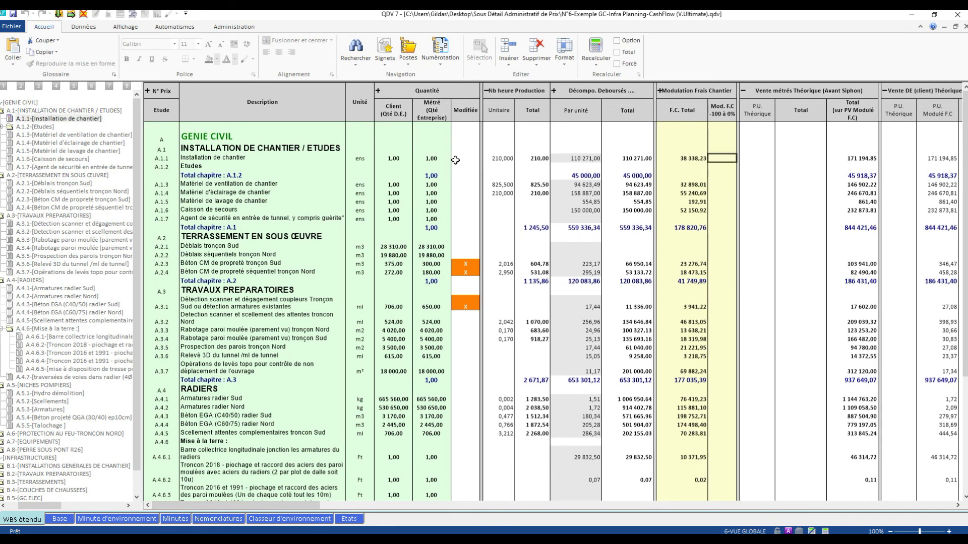
pyautogui.press('Left')
pyautogui.press('Left')
pyautogui.press('Left')
pyautogui.press('Left')
pyautogui.press('Left')
pyautogui.press('Left')
pyautogui.press('Left')
pyautogui.press('Left')
pyautogui.press('Left')
pyautogui.press('Left')
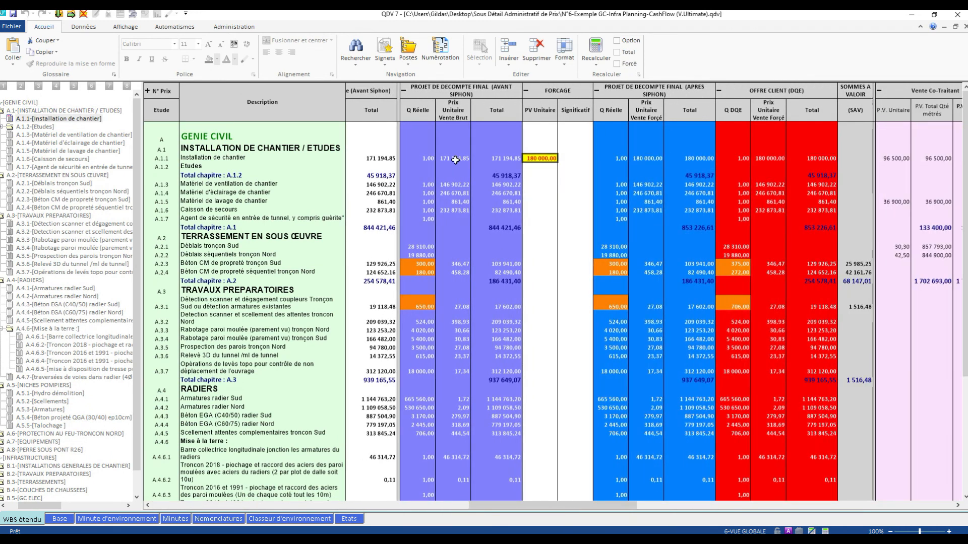
pyautogui.press('Delete')
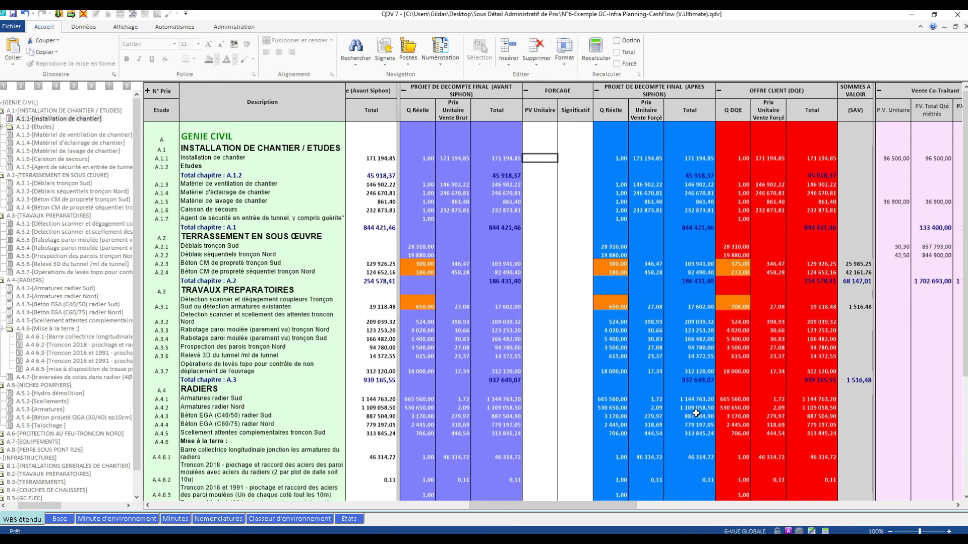
# - Recalculate the estimate without the forced price and close it, leaving QDV 7 for the "Sous Détail Administratif de Prix" folder
pyautogui.click(591, 48)
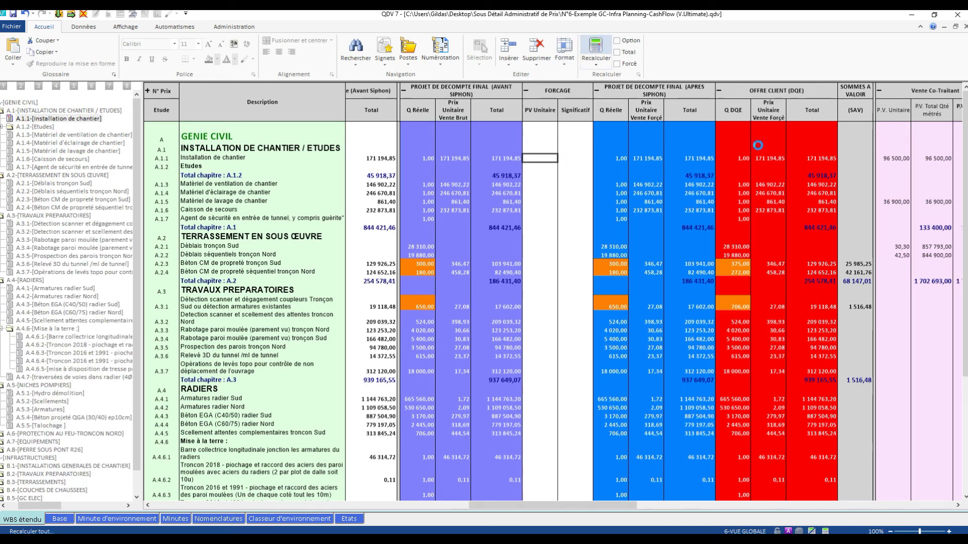
pyautogui.click(965, 28)
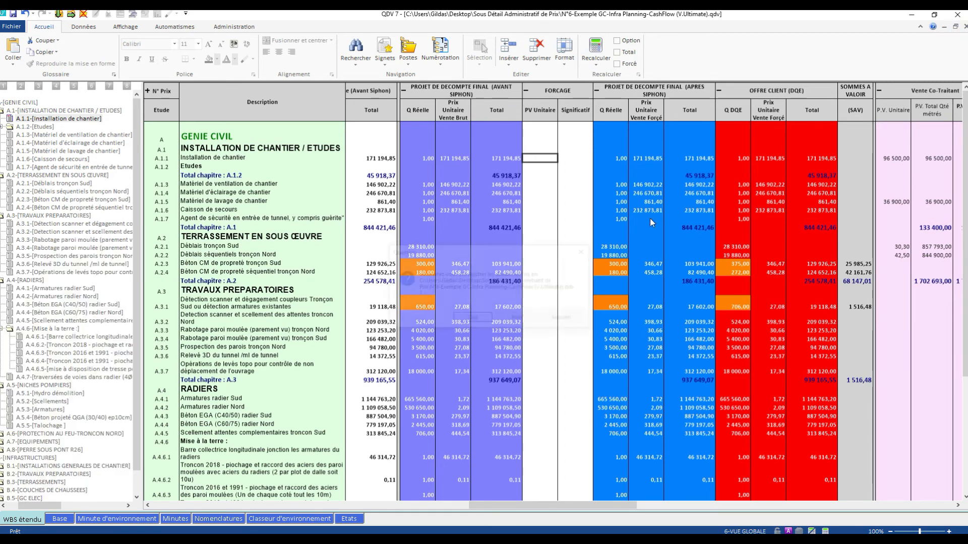
pyautogui.click(469, 316)
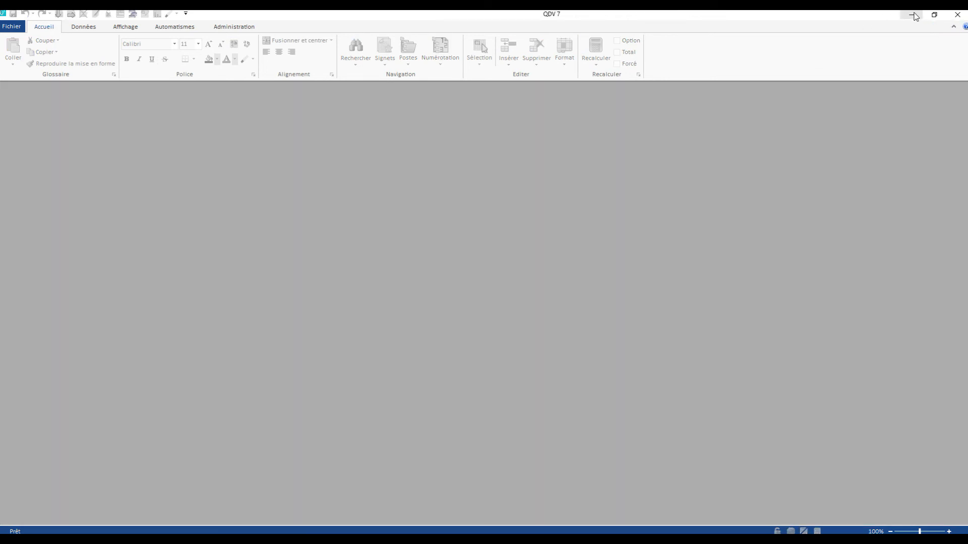
pyautogui.click(914, 15)
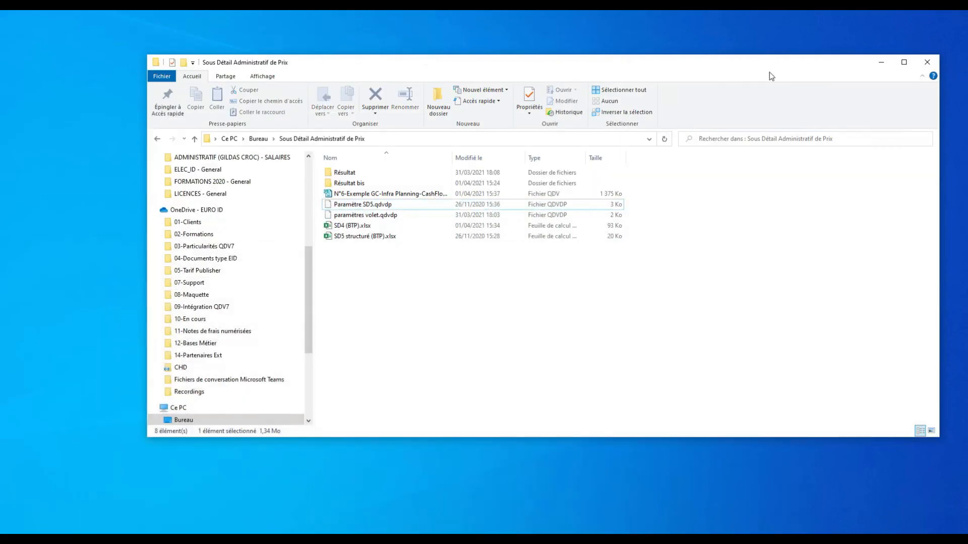
# - Open "SD5 structuré (BTP).xlsx" in Excel and link it to "N°6-Exemple GC-Infra Planning-CashFlow (V.Ultimate).qdv", reading the estimate's metadata
pyautogui.doubleClick(365, 237)
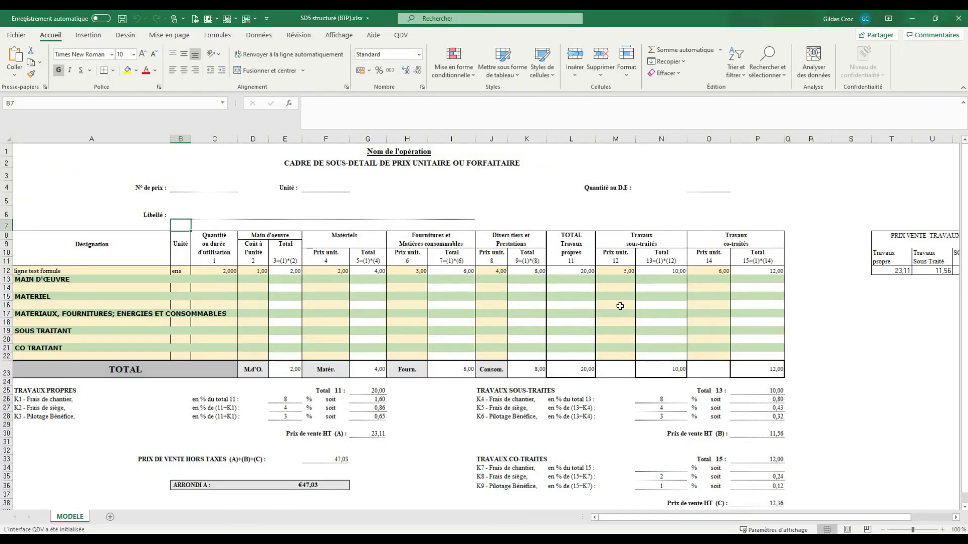
pyautogui.click(528, 335)
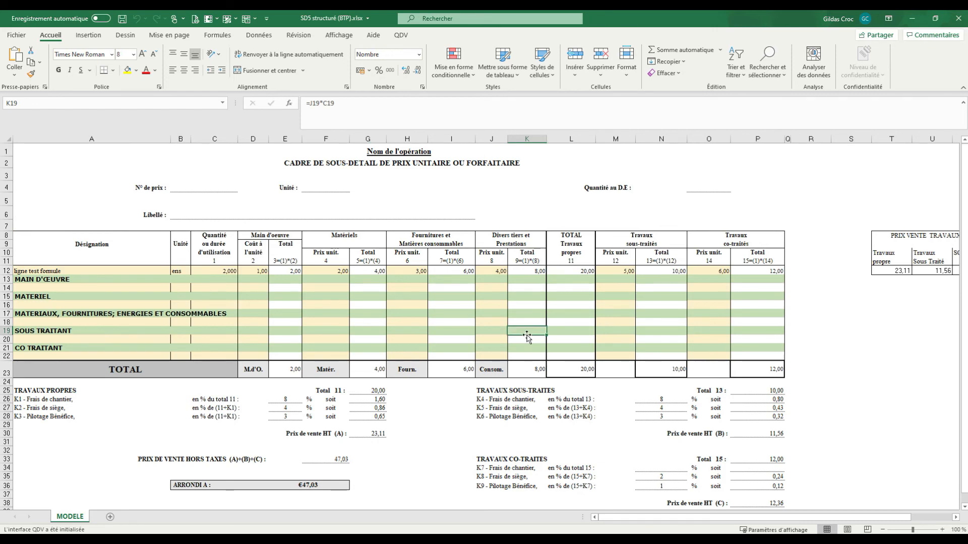
pyautogui.click(401, 35)
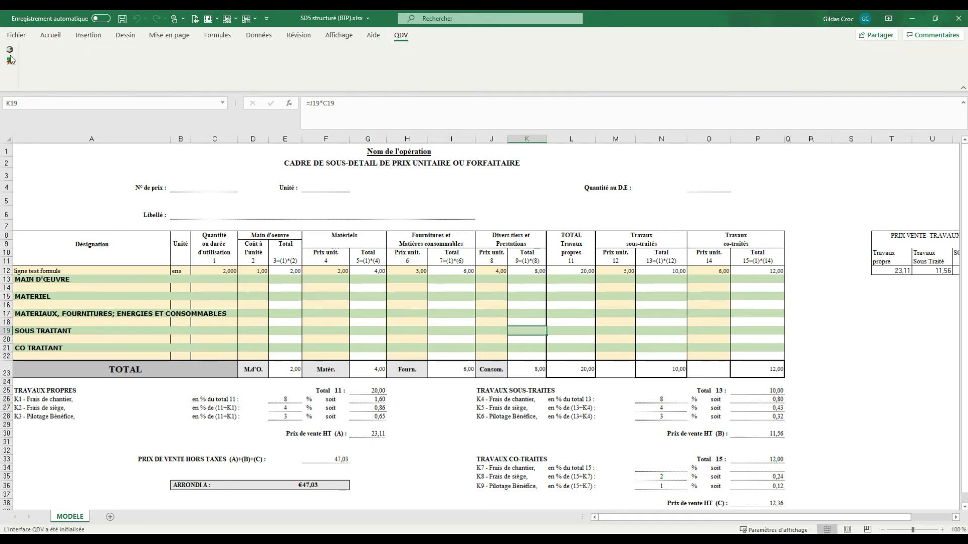
pyautogui.click(34, 56)
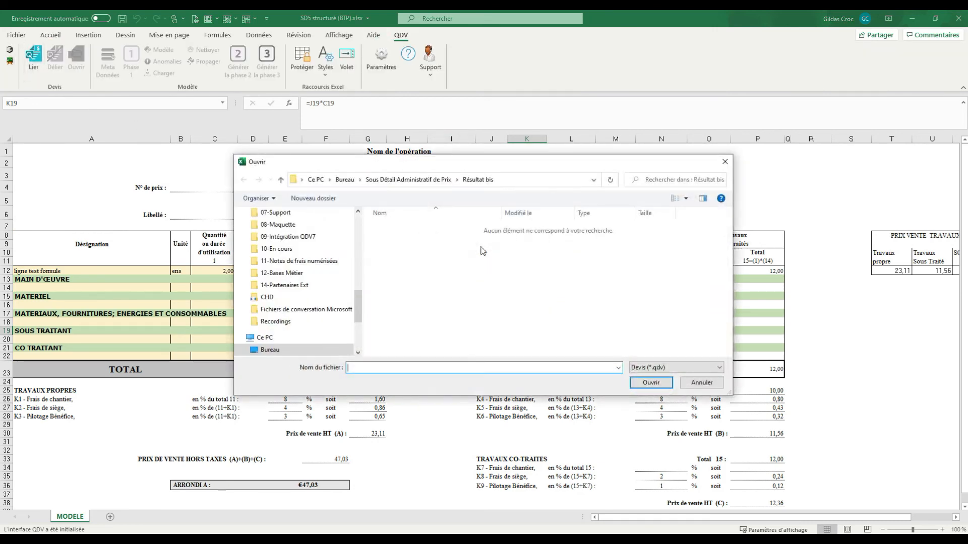
pyautogui.click(408, 180)
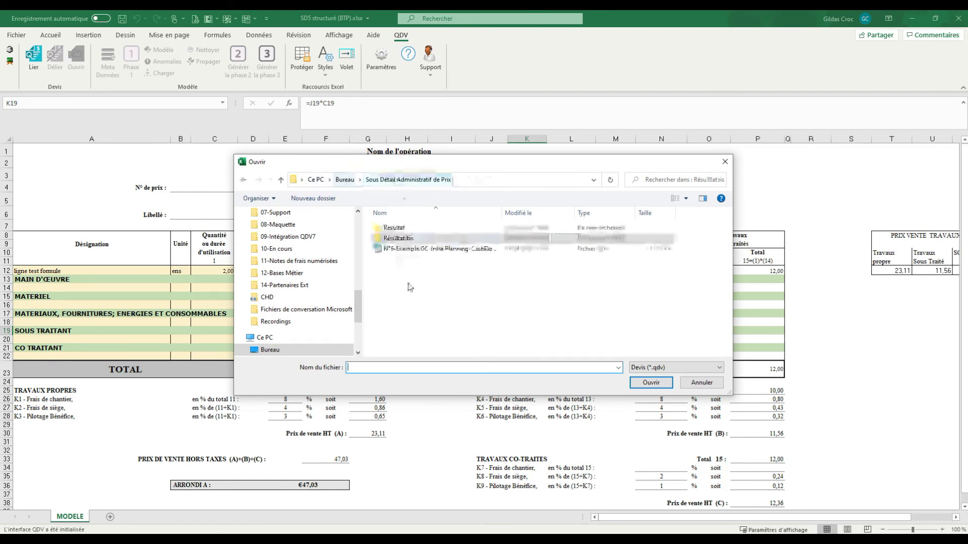
pyautogui.click(433, 248)
pyautogui.click(645, 384)
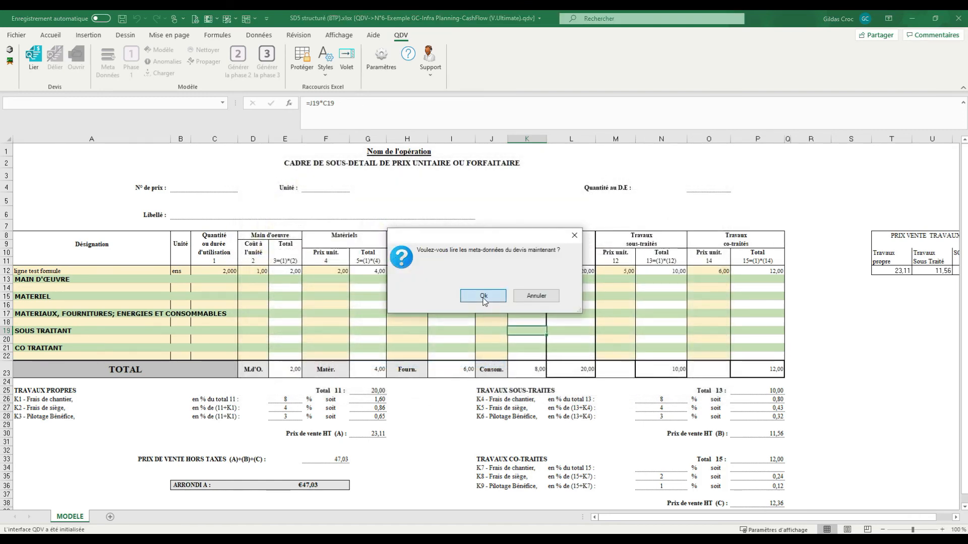
pyautogui.click(483, 297)
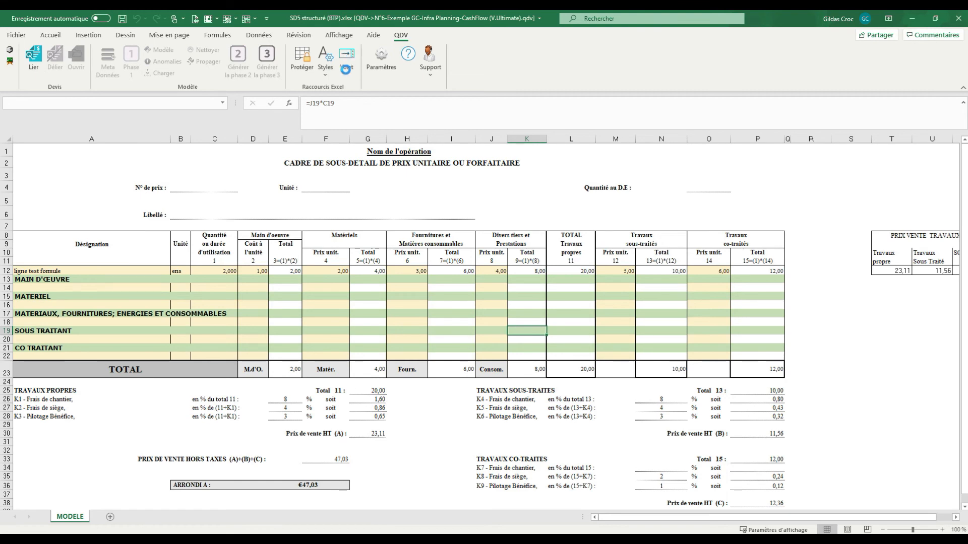
# - Import the distribution parameters from "Paramètre SD5.qdvdp" into QDV Tools for Excel without loading the organisation
pyautogui.click(342, 71)
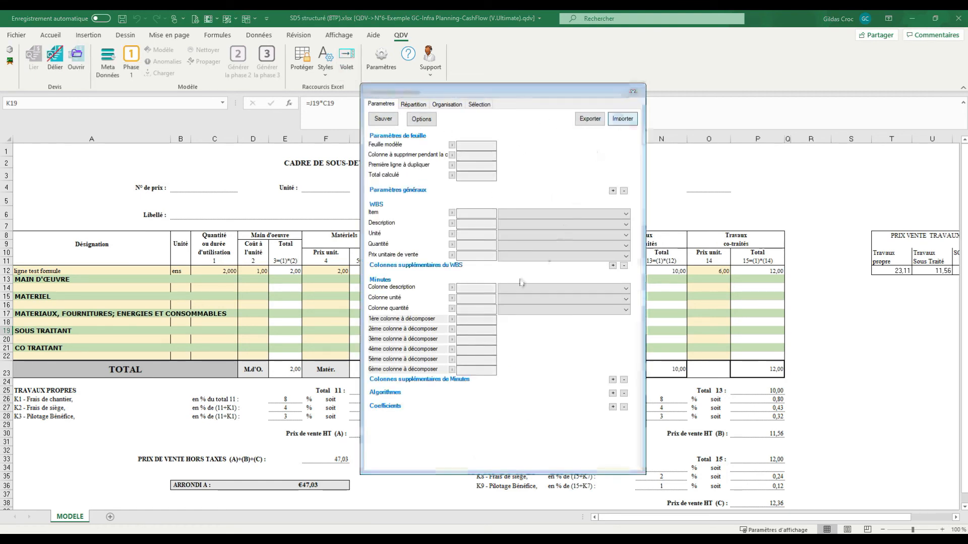
pyautogui.click(545, 209)
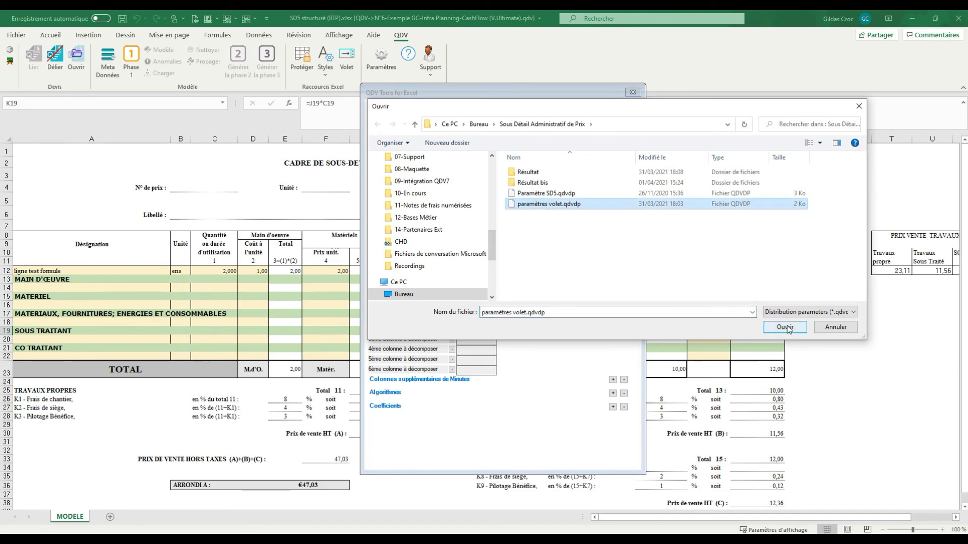
pyautogui.click(546, 193)
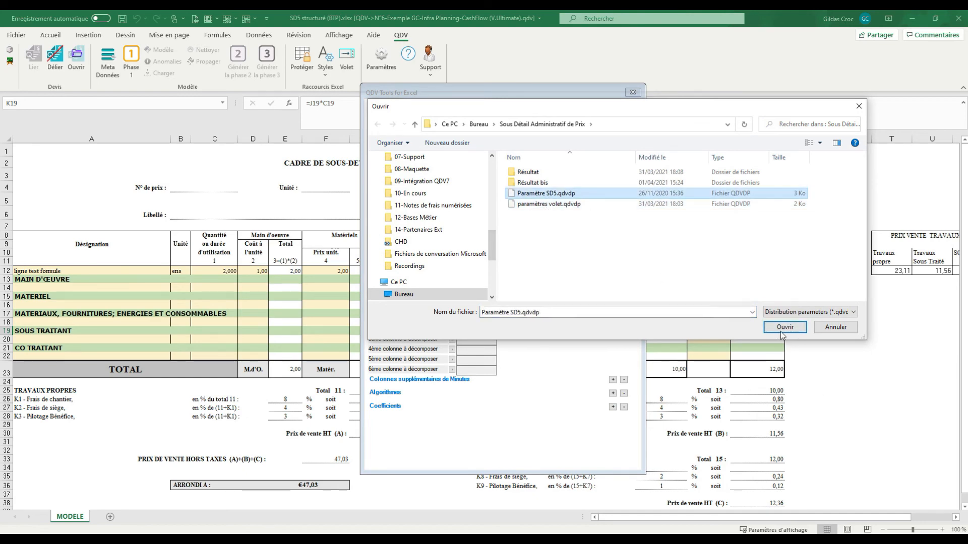
pyautogui.click(785, 327)
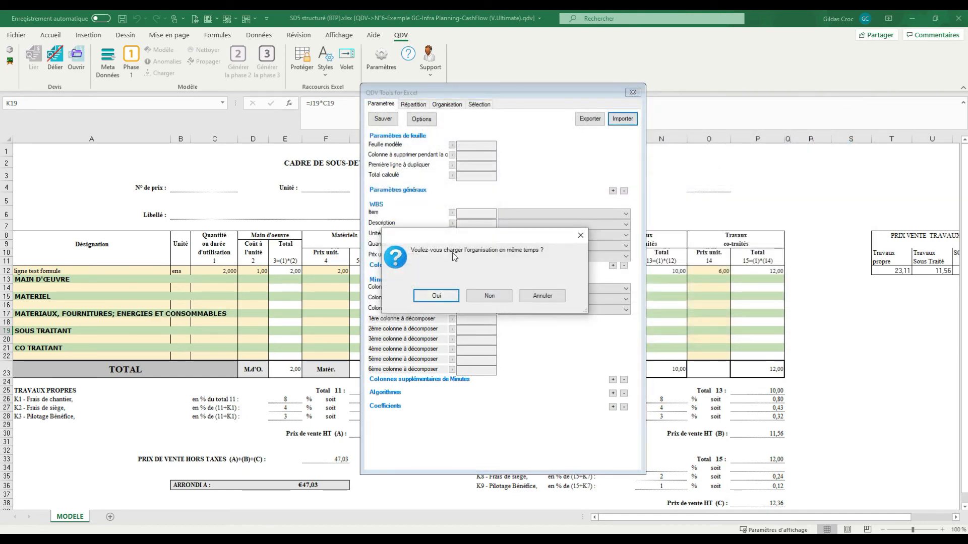
pyautogui.click(490, 295)
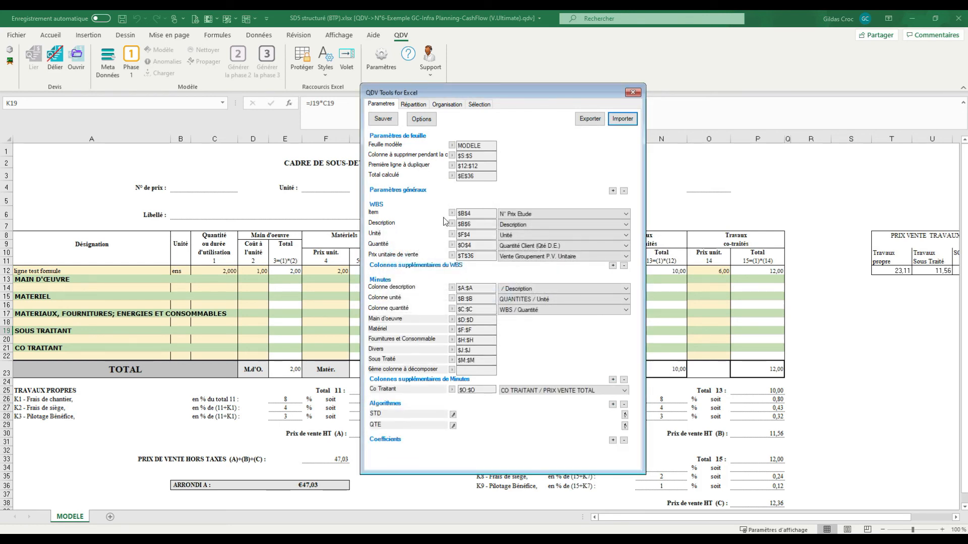
# - Select the whole A.1 "INSTALLATION DE CHANTIER / ETUDES" branch for the price breakdown
pyautogui.click(478, 105)
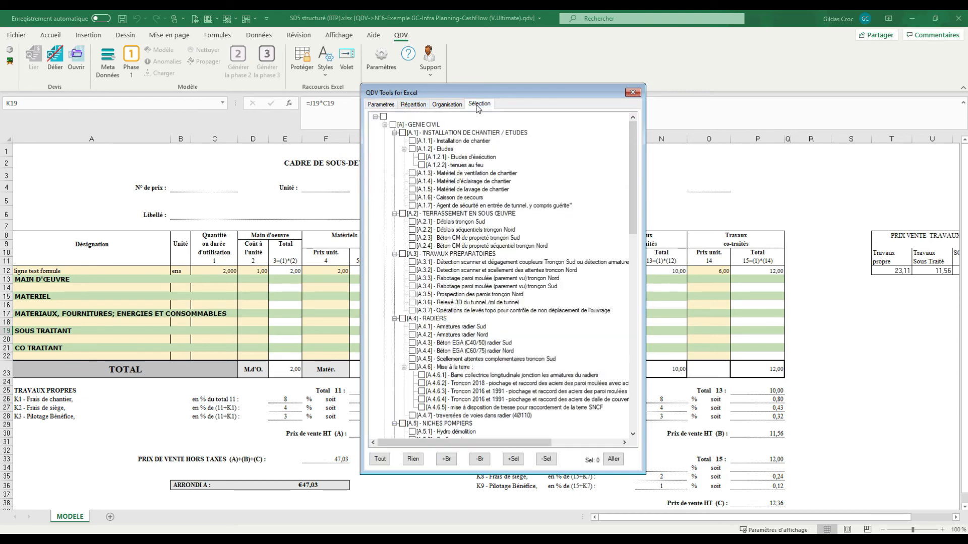
pyautogui.click(437, 135)
pyautogui.click(441, 460)
# - Review the chapter heading rows of the MODELE sheet, down to CO TRAITANT, alongside the organisation settings
pyautogui.click(447, 104)
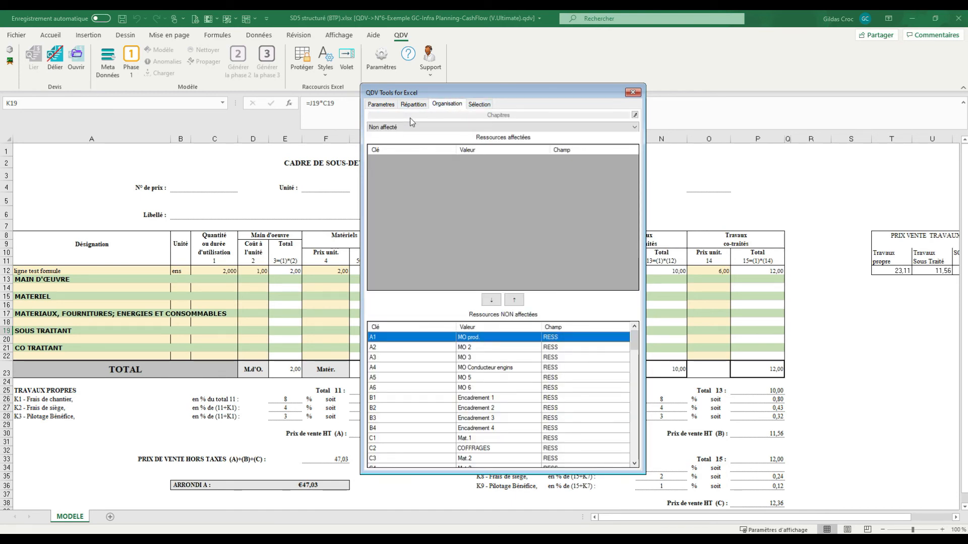
pyautogui.moveTo(456, 95); pyautogui.dragTo(631, 80)
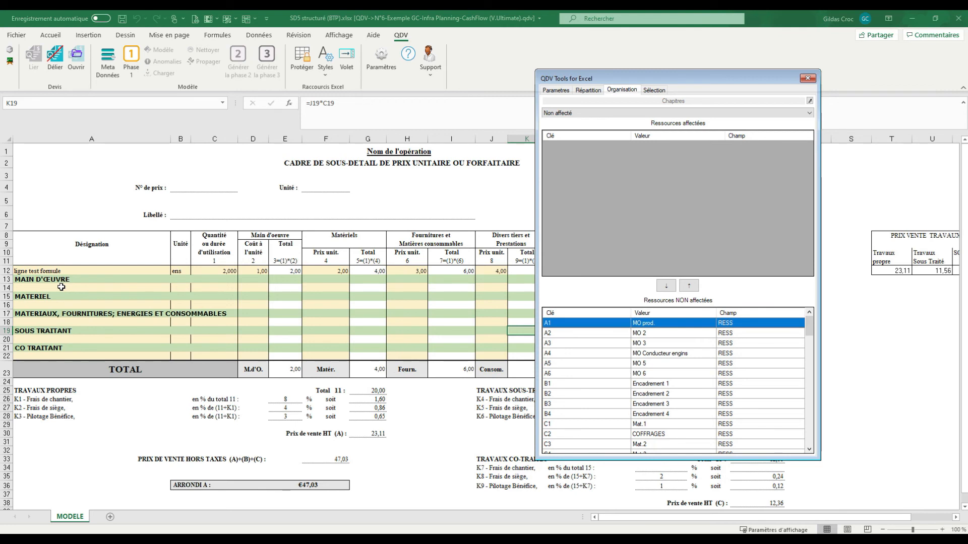
pyautogui.click(40, 314)
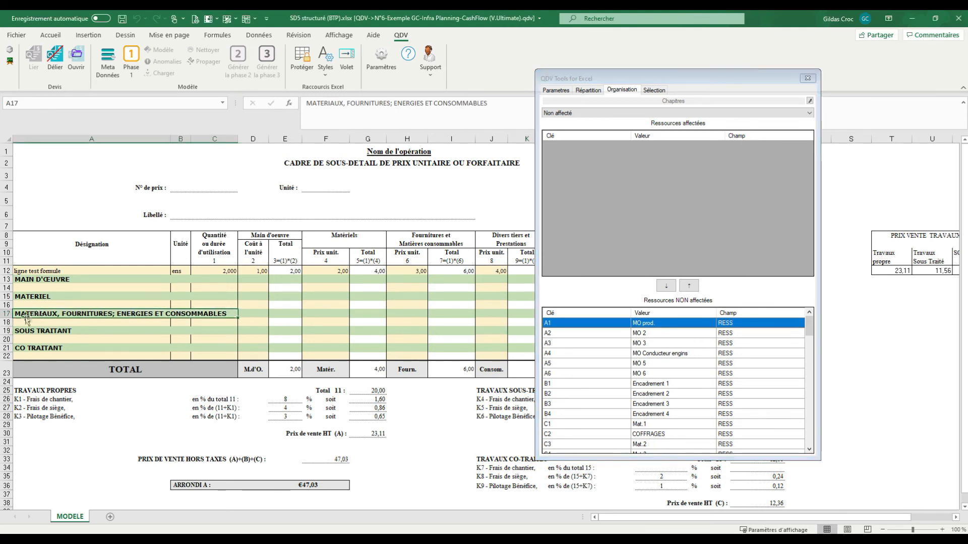
pyautogui.click(8, 331)
pyautogui.click(7, 348)
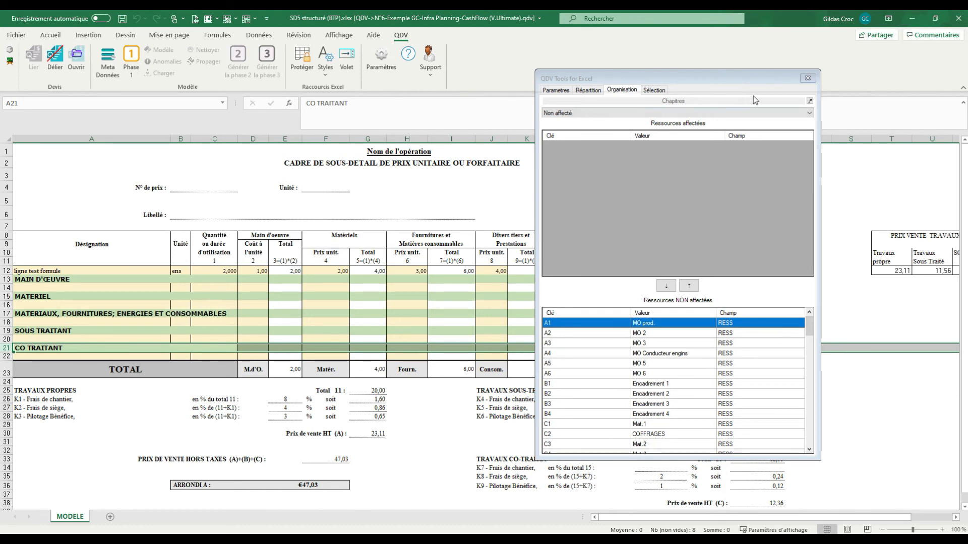
pyautogui.moveTo(708, 80); pyautogui.dragTo(656, 68)
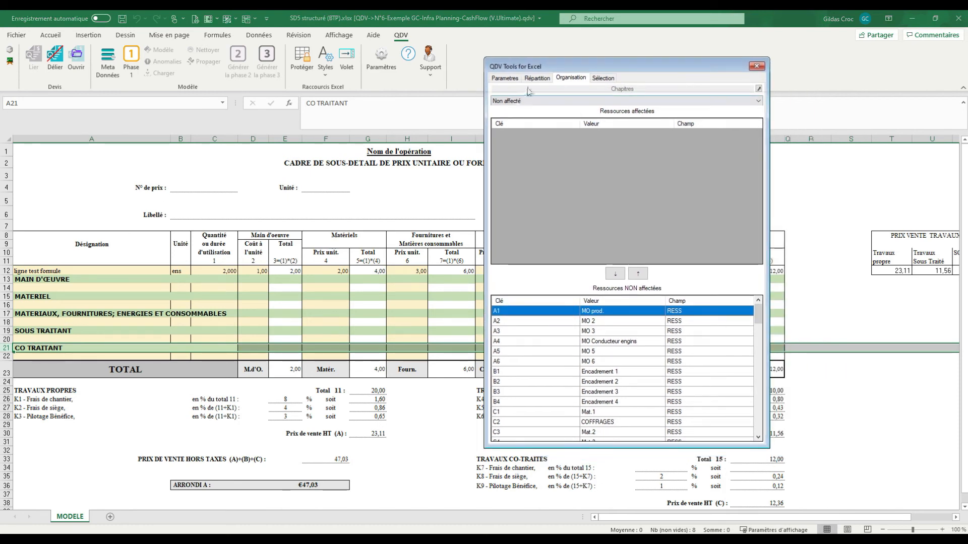
# - Delete all the existing chapters from the organisation's chapter definitions
pyautogui.click(759, 89)
pyautogui.moveTo(220, 74); pyautogui.dragTo(491, 104)
pyautogui.click(503, 172)
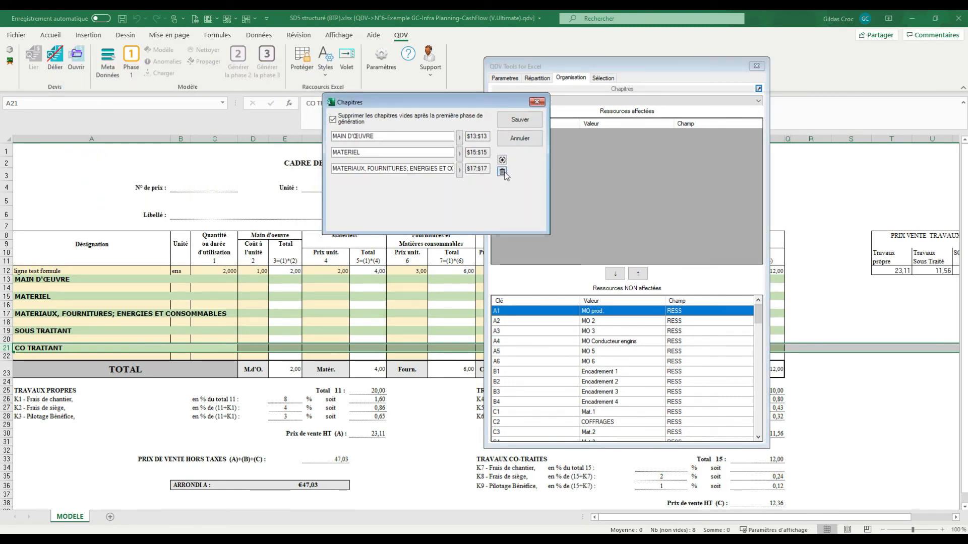
pyautogui.click(502, 172)
pyautogui.click(502, 172)
pyautogui.click(502, 172)
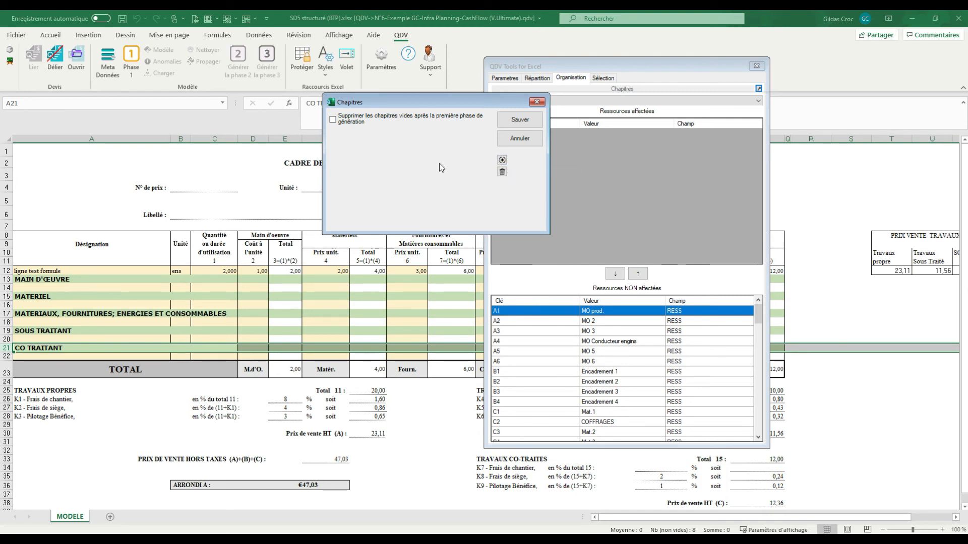
# - Add five blank chapter lines to the organisation's chapter definitions
pyautogui.click(502, 160)
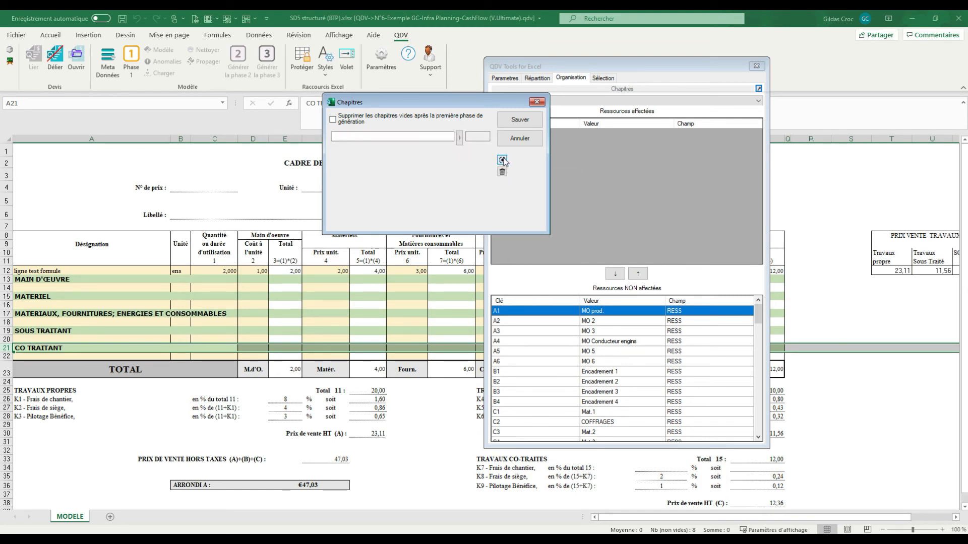
pyautogui.click(502, 160)
pyautogui.click(502, 160)
pyautogui.click(502, 160)
pyautogui.click(502, 160)
pyautogui.click(362, 137)
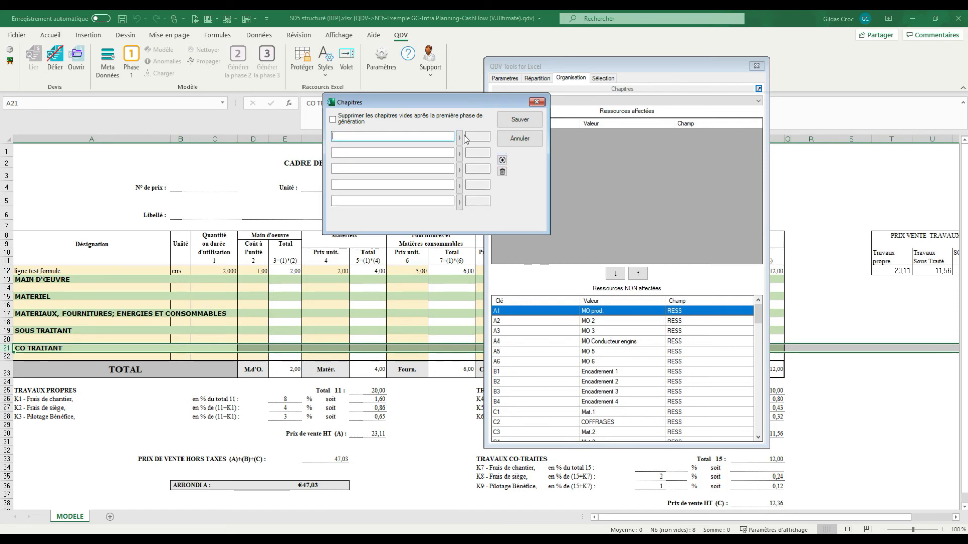
# - Link the first three chapters to rows 13, 15 and 17: MAIN D'ŒUVRE, MATERIEL, and MATERIAUX, FOURNITURES; ENERGIES ET CONSOMMABLES
pyautogui.click(25, 280)
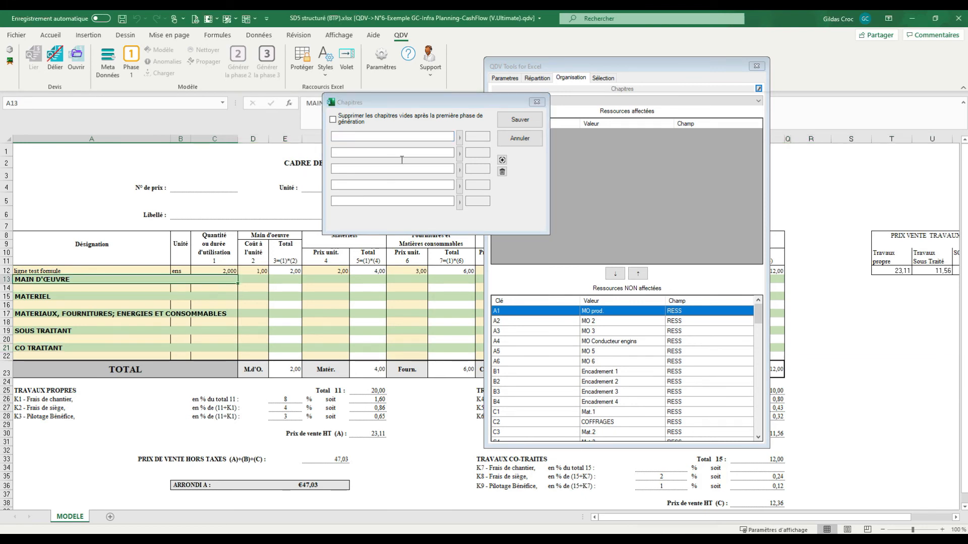
pyautogui.click(460, 137)
pyautogui.click(39, 295)
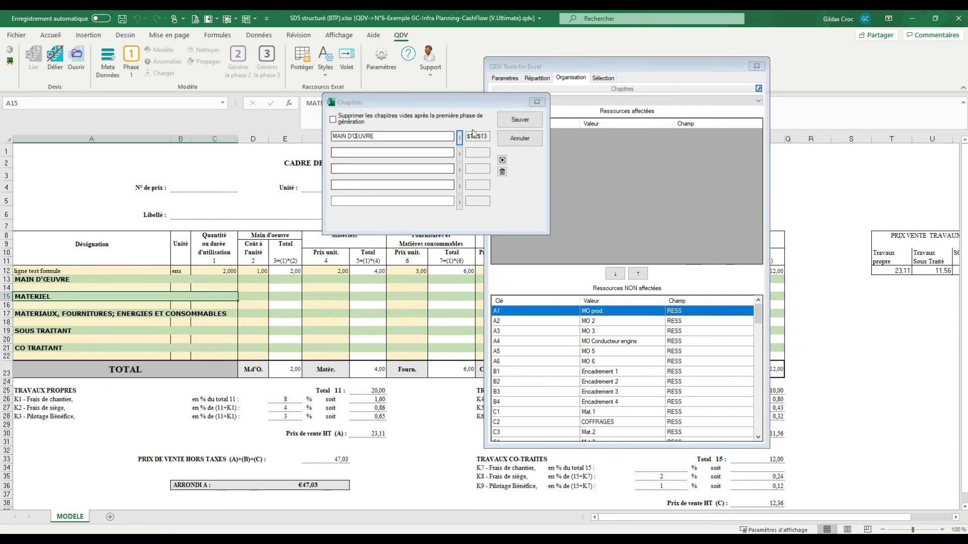
pyautogui.click(460, 154)
pyautogui.click(32, 314)
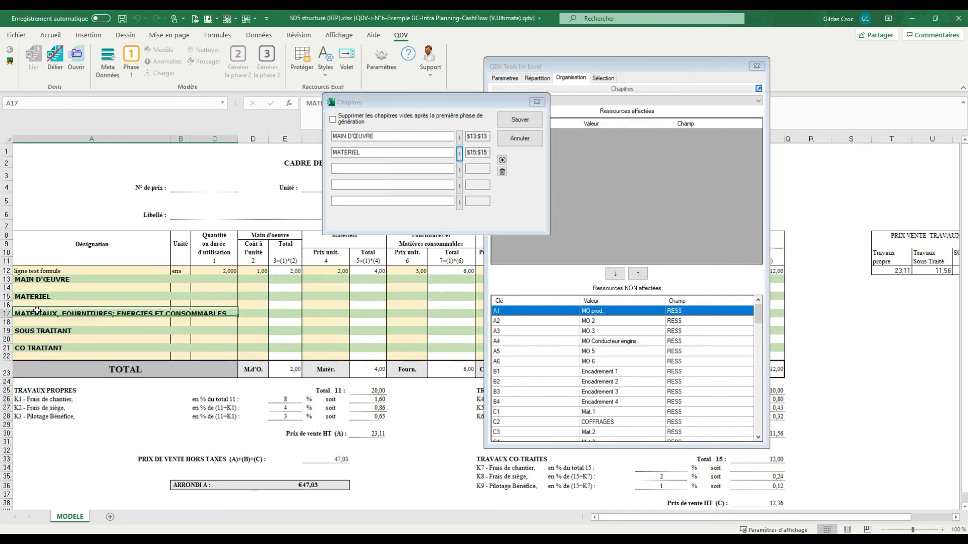
pyautogui.click(460, 169)
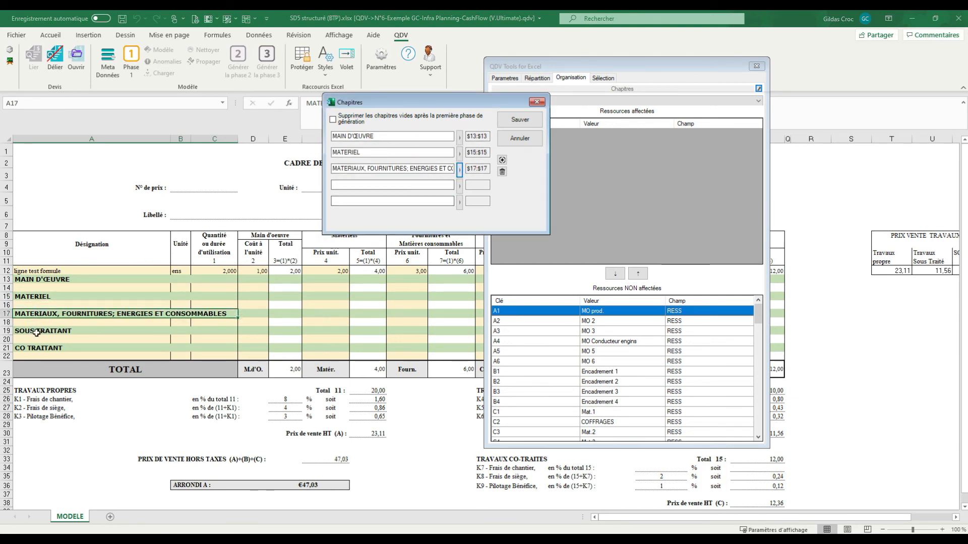
# - Link the last two chapters to the SOUS TRAITANT heading in row 19 and CO TRAITANT in row 21, and save the chapter definitions
pyautogui.click(101, 331)
pyautogui.click(459, 186)
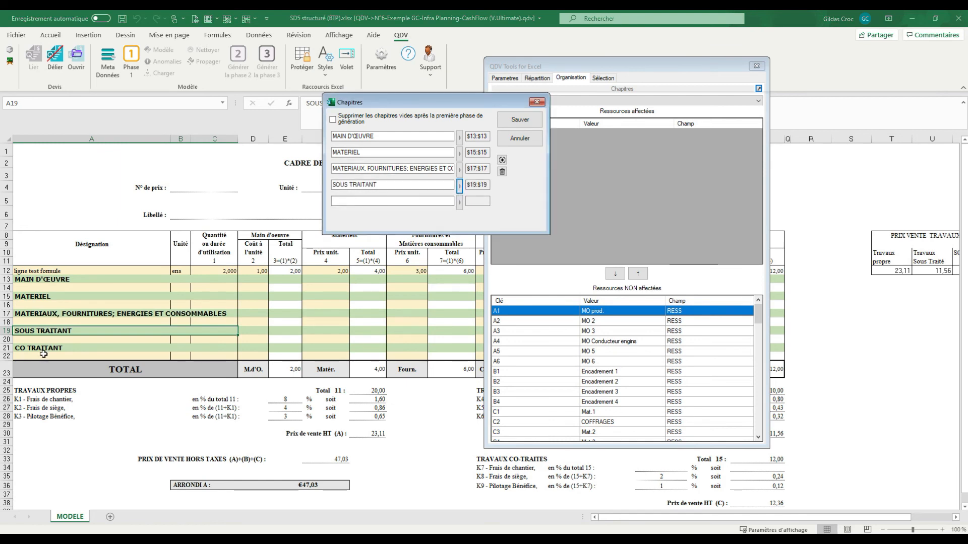
pyautogui.click(43, 348)
pyautogui.click(460, 202)
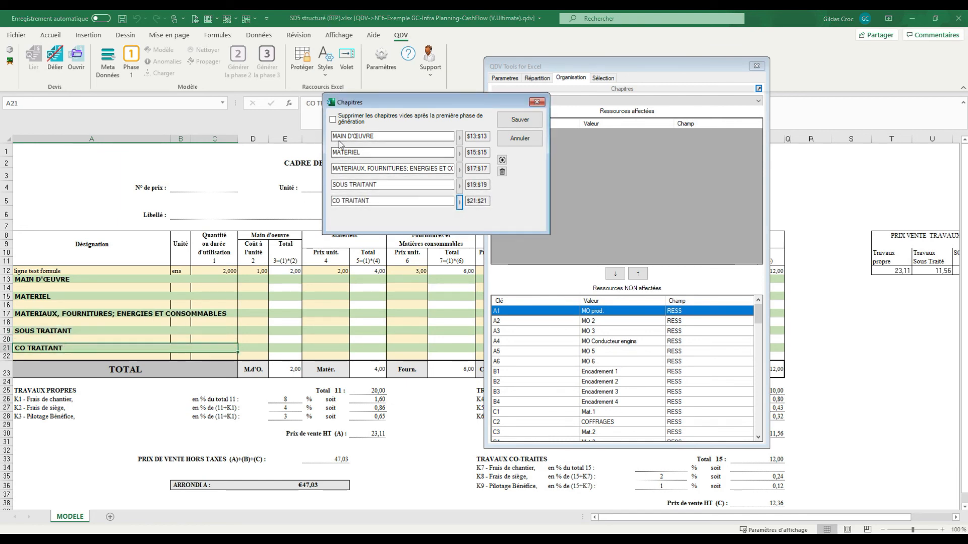
pyautogui.click(527, 121)
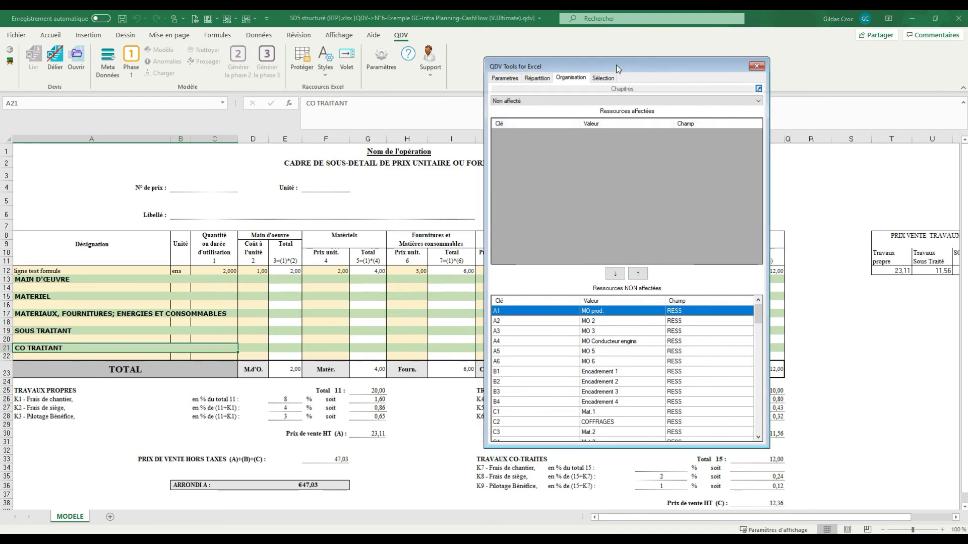
# - Assign the labour and supervision resources A1 to A6 and B1 to B4 to the MAIN D'ŒUVRE chapter
pyautogui.moveTo(616, 64); pyautogui.dragTo(534, 56)
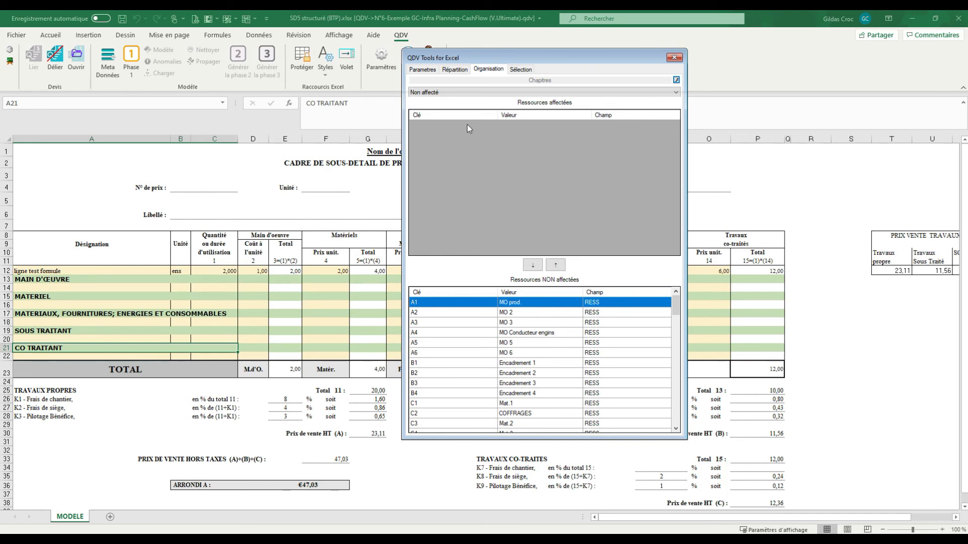
pyautogui.click(468, 94)
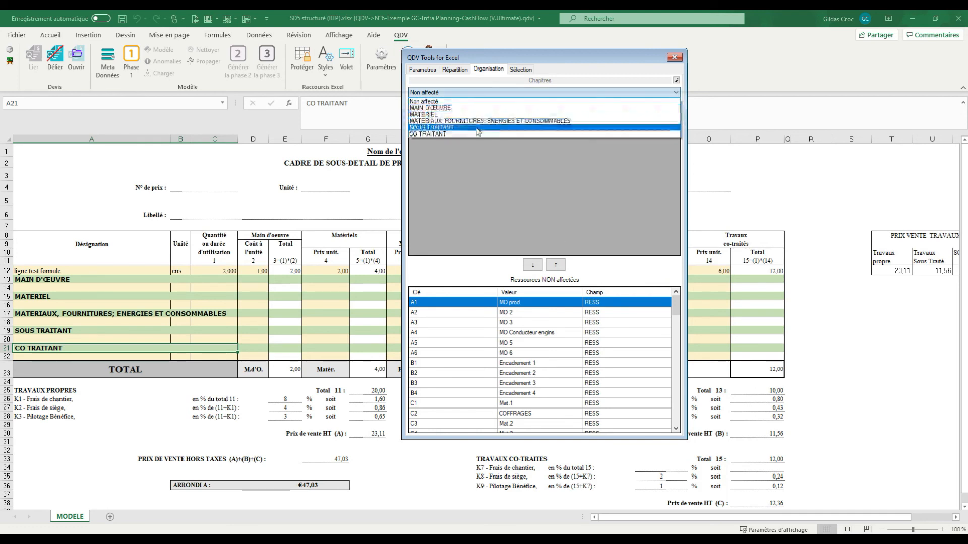
pyautogui.click(477, 108)
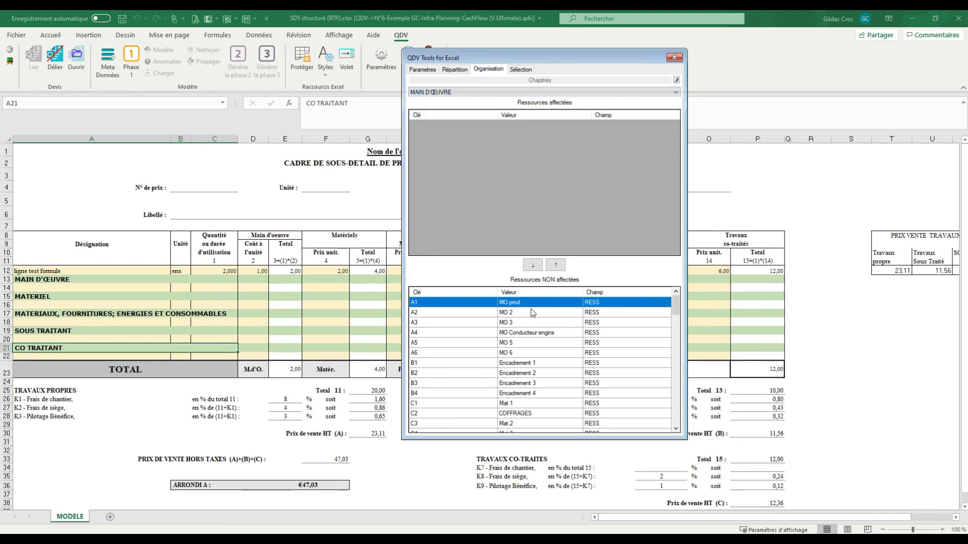
pyautogui.keyDown('shift'); pyautogui.click(536, 395); pyautogui.keyUp('shift')
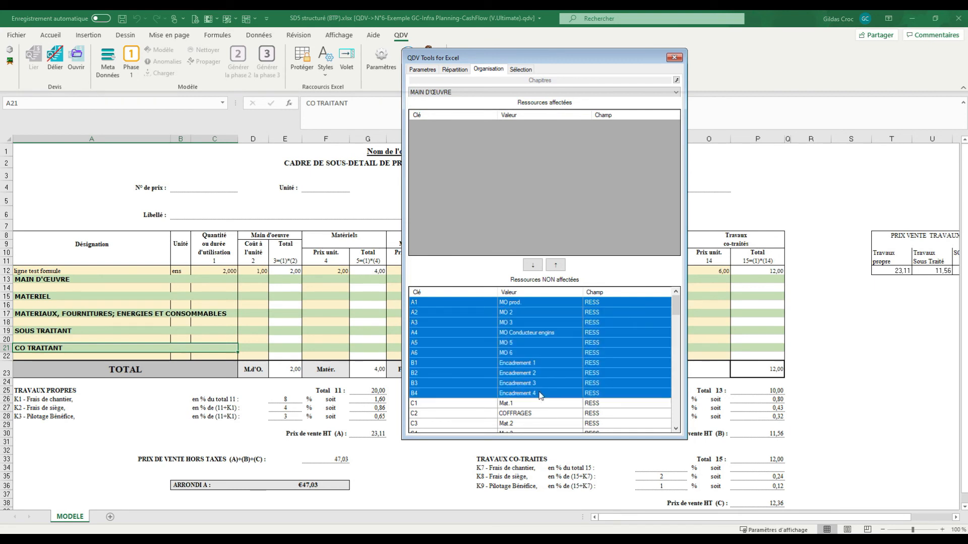
pyautogui.click(556, 265)
# - Assign the equipment resources C1 to C20 to the MATERIEL chapter
pyautogui.click(442, 92)
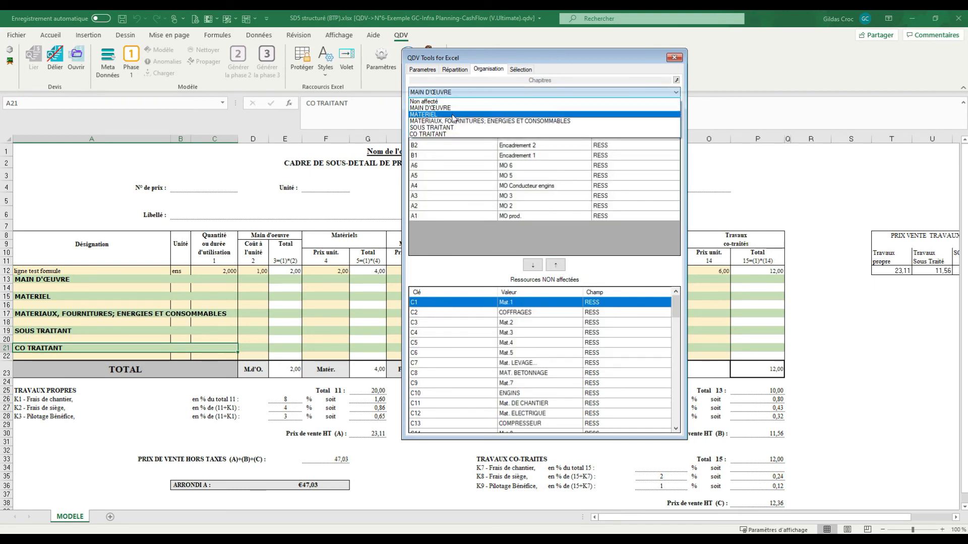
pyautogui.click(444, 111)
pyautogui.click(530, 393)
pyautogui.scroll(-3, 527, 398)
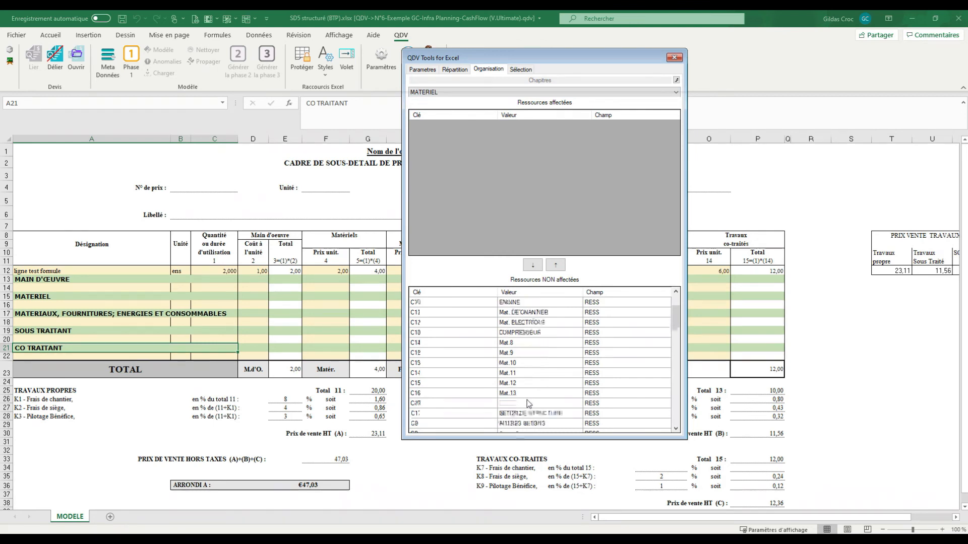
pyautogui.keyDown('shift'); pyautogui.click(518, 405); pyautogui.keyUp('shift')
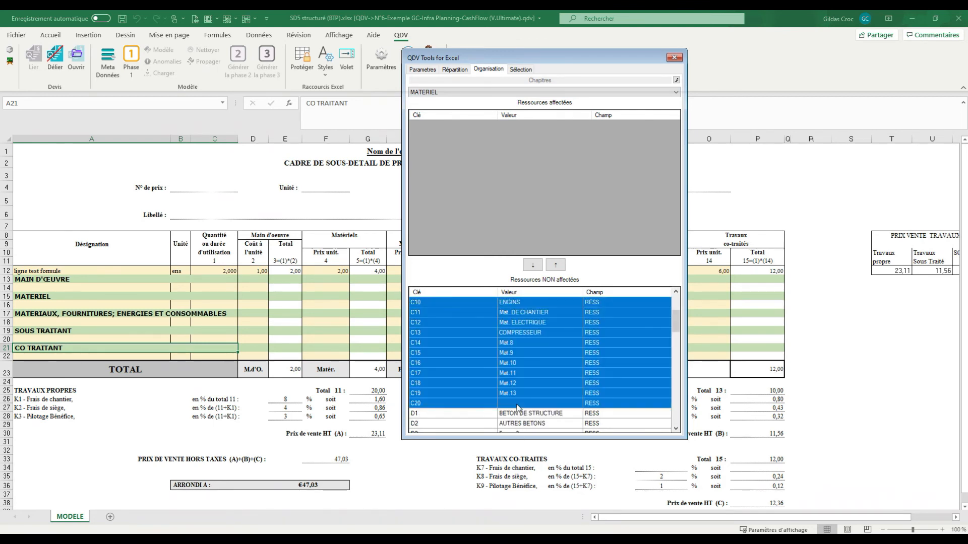
pyautogui.click(556, 268)
# - Assign resources D1 through F7 to the MATERIAUX, FOURNITURES; ENERGIES ET CONSOMMABLES chapter
pyautogui.click(484, 93)
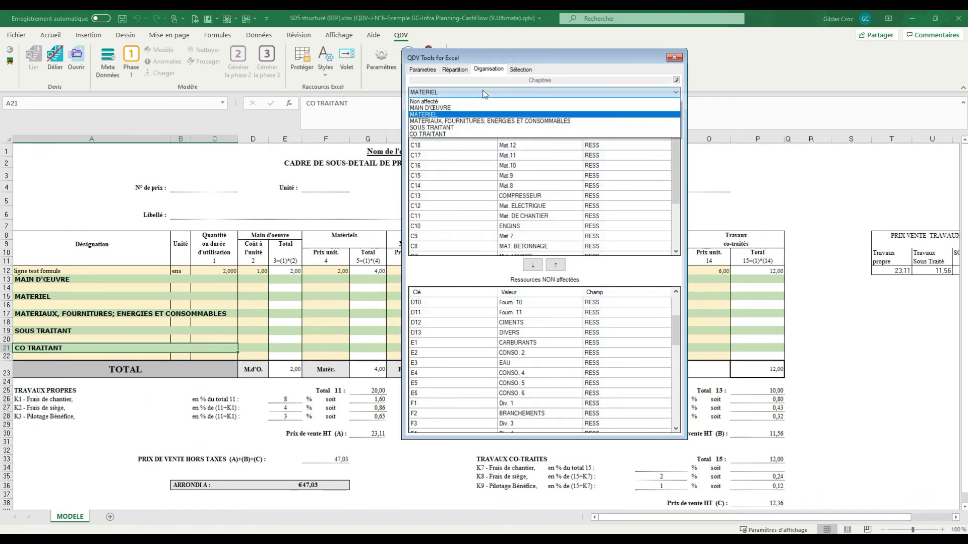
pyautogui.click(483, 122)
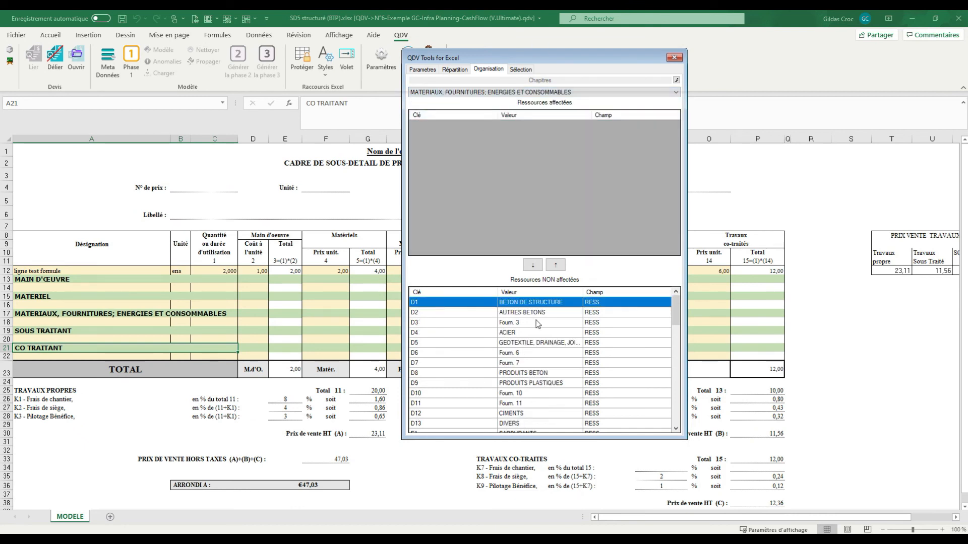
pyautogui.scroll(-4, 476, 313)
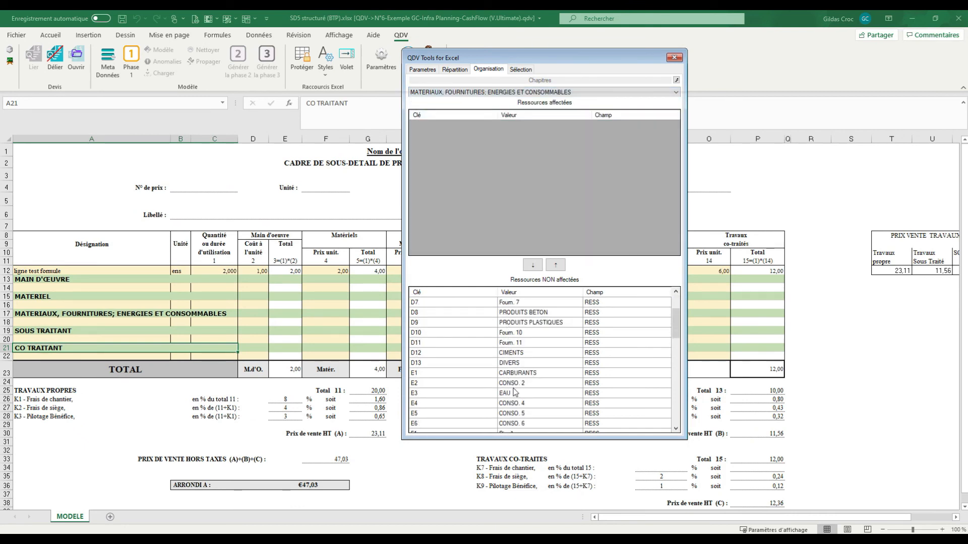
pyautogui.scroll(-1, 519, 392)
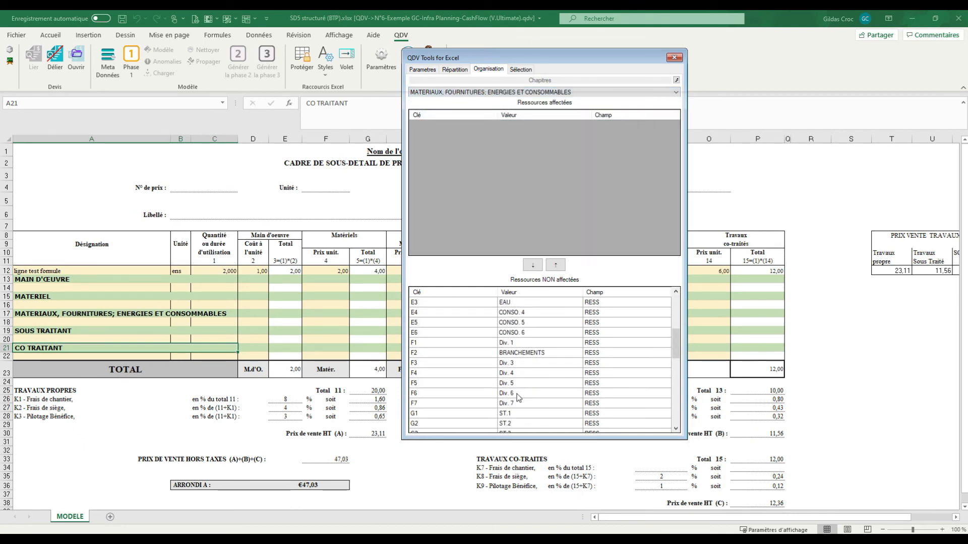
pyautogui.keyDown('shift'); pyautogui.click(512, 407); pyautogui.keyUp('shift')
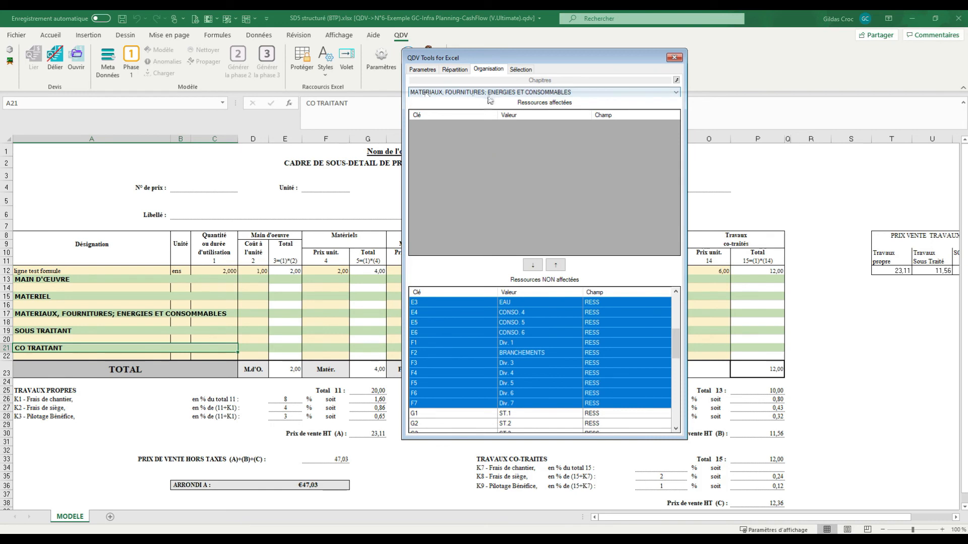
pyautogui.click(555, 264)
# - Assign the subcontracting resources G1 to G30 to the SOUS TRAITANT chapter
pyautogui.click(521, 94)
pyautogui.click(506, 125)
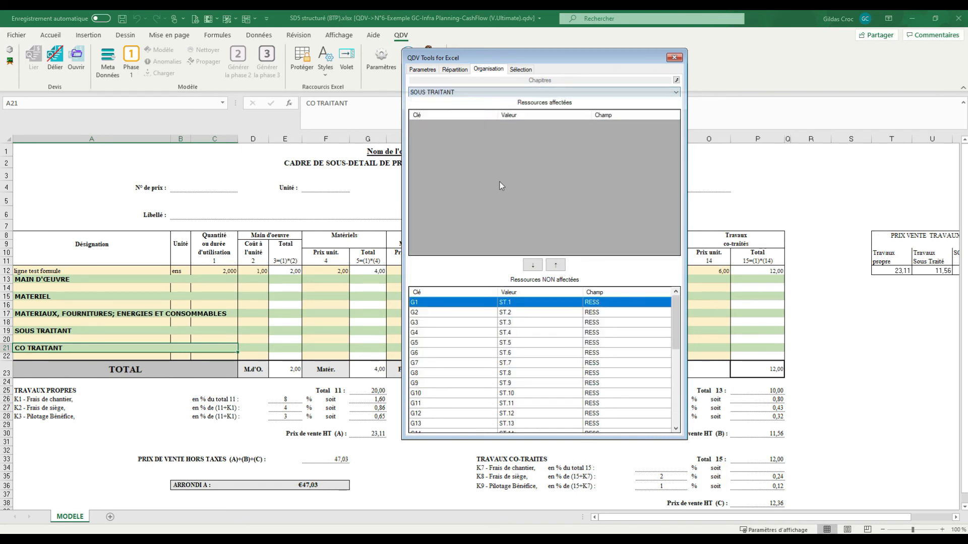
pyautogui.scroll(-5, 549, 359)
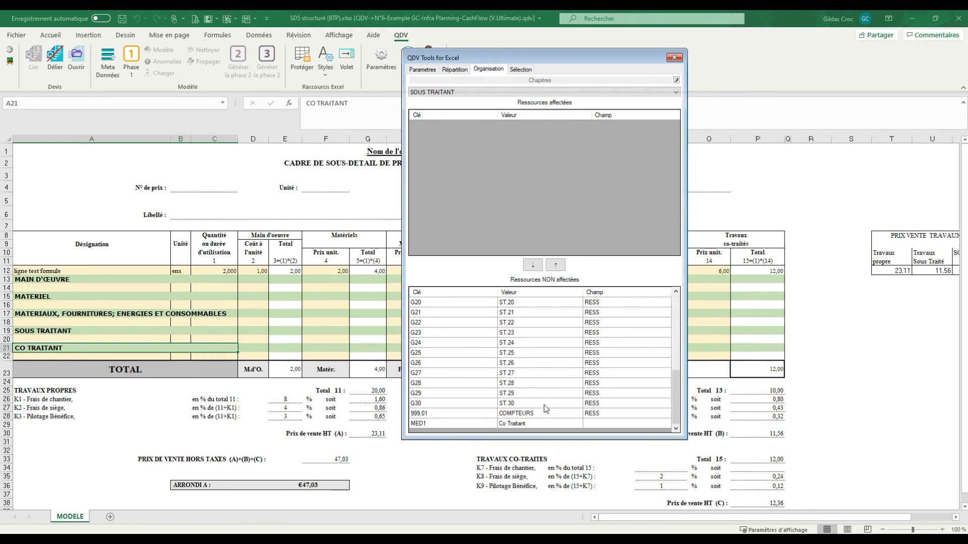
pyautogui.keyDown('shift'); pyautogui.click(545, 402); pyautogui.keyUp('shift')
pyautogui.click(559, 266)
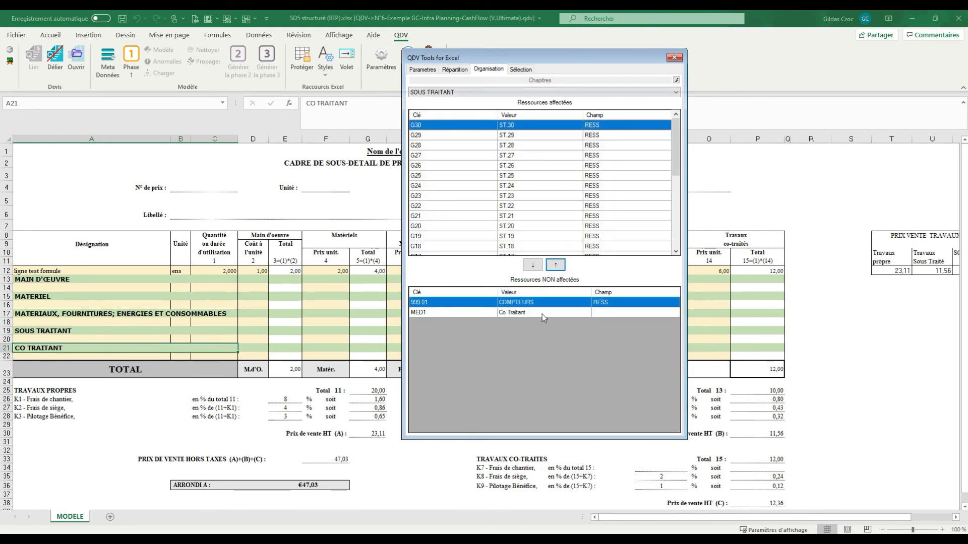
# - Assign COMPTEURS (999.01) to MATERIAUX, FOURNITURES; ENERGIES ET CONSOMMABLES, and Co Traitant (MED1) to the CO TRAITANT chapter
pyautogui.click(471, 92)
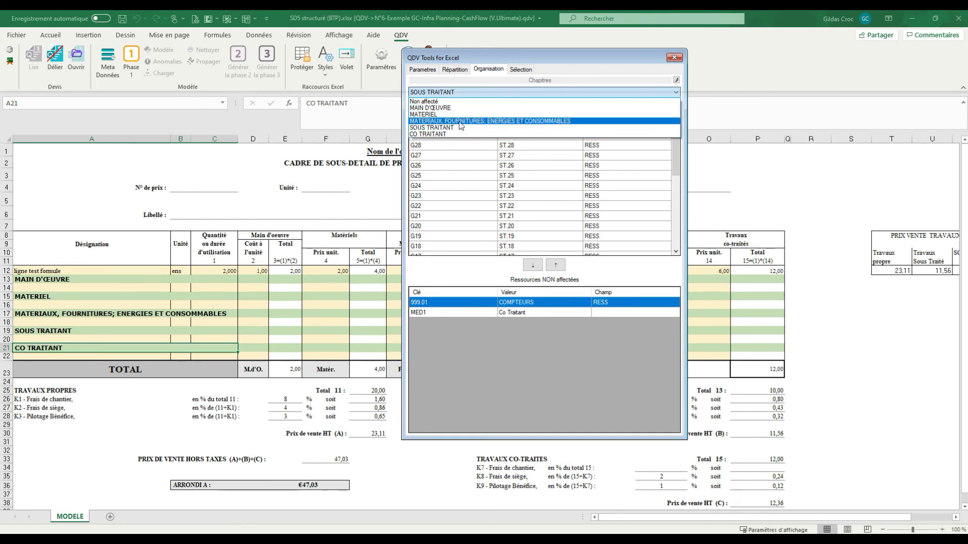
pyautogui.click(460, 122)
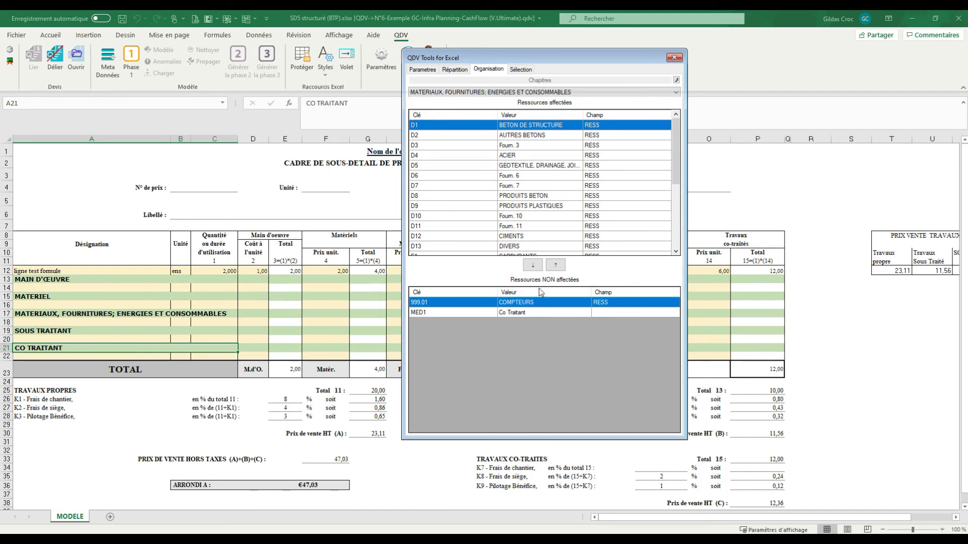
pyautogui.click(556, 265)
pyautogui.click(545, 92)
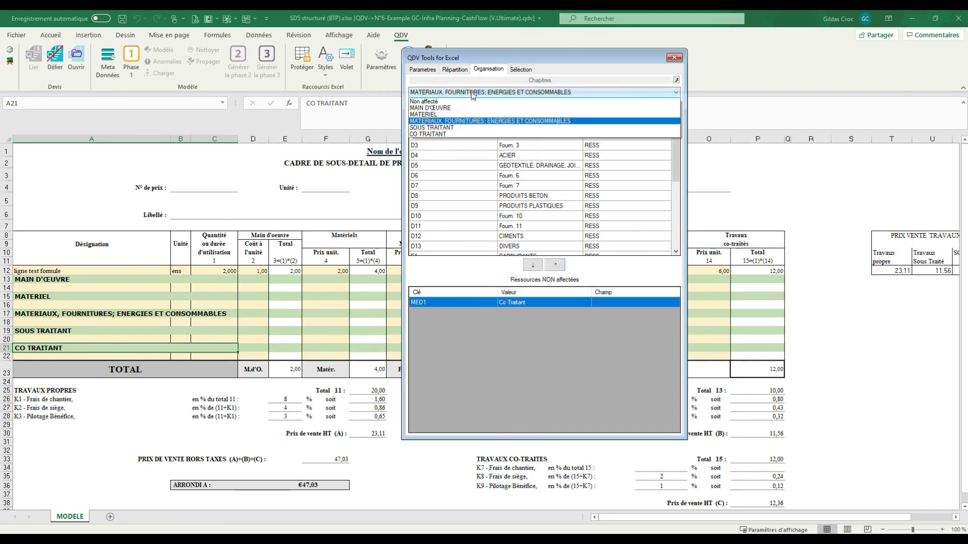
pyautogui.click(460, 135)
pyautogui.click(556, 265)
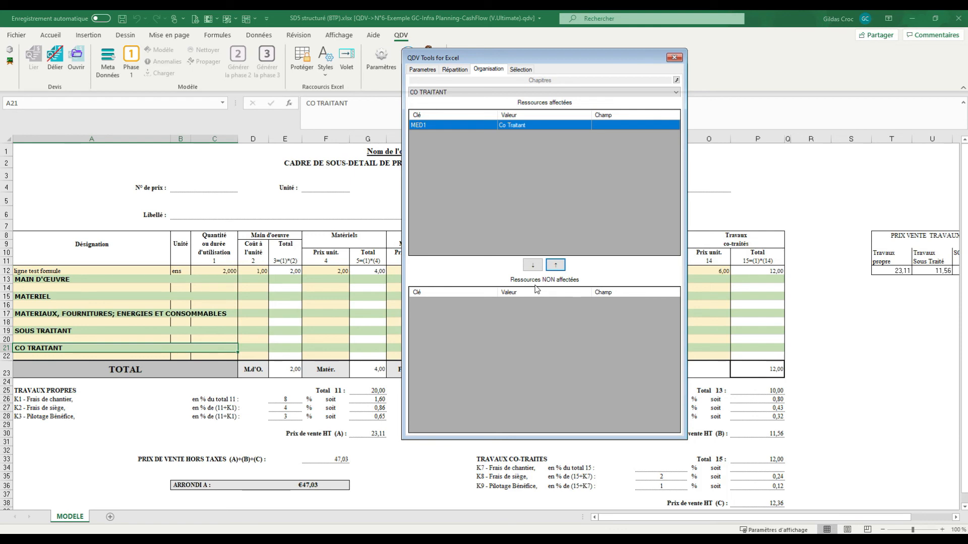
# - Check the Non affecté entry for leftover resources, close the QDV Tools settings and save the workbook
pyautogui.click(511, 93)
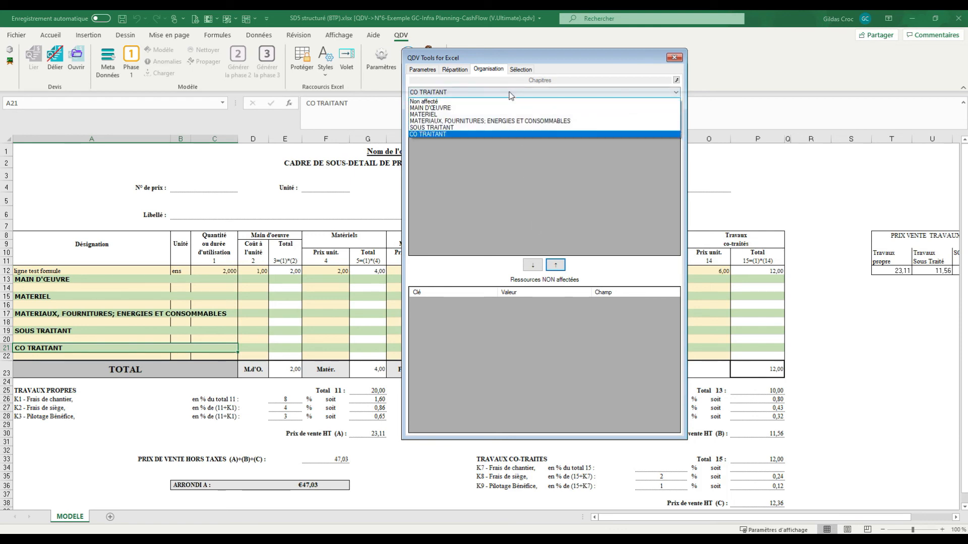
pyautogui.click(500, 100)
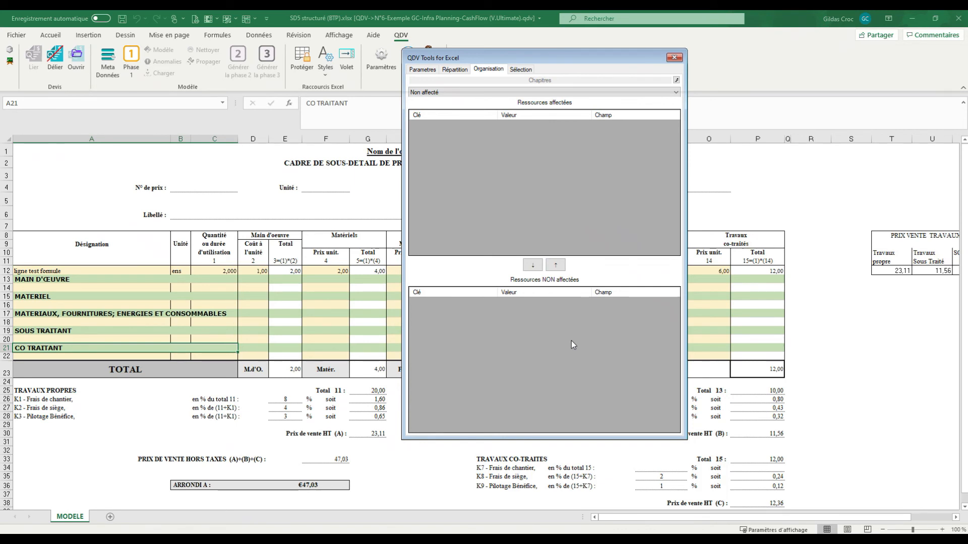
pyautogui.click(423, 70)
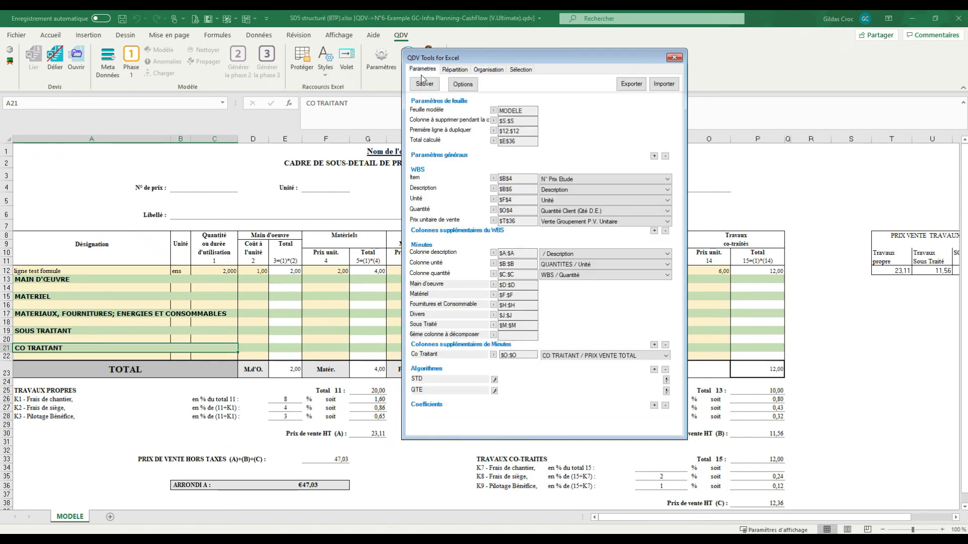
pyautogui.click(674, 58)
pyautogui.click(121, 20)
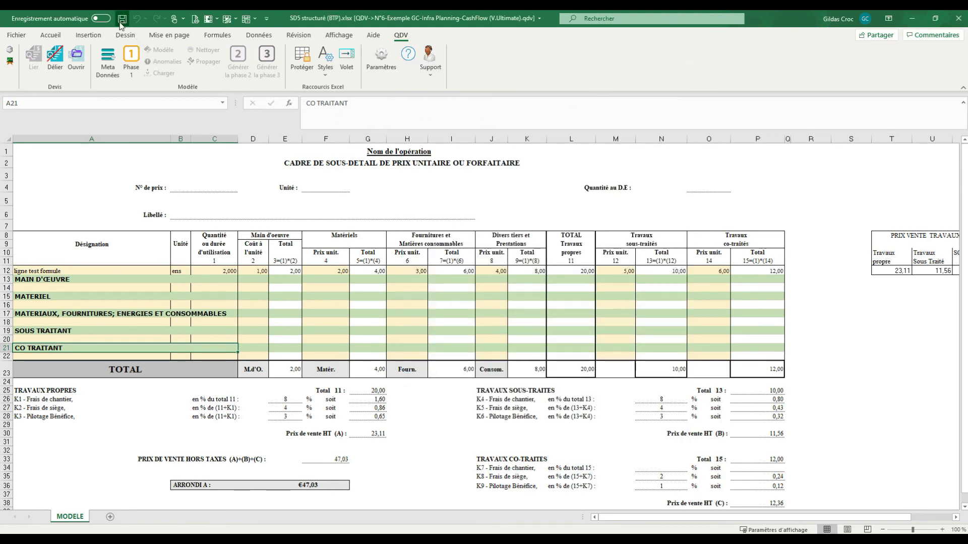
# - Clear the test description, unit, quantity and unit prices from row 12, leaving the total formulas in place
pyautogui.click(237, 204)
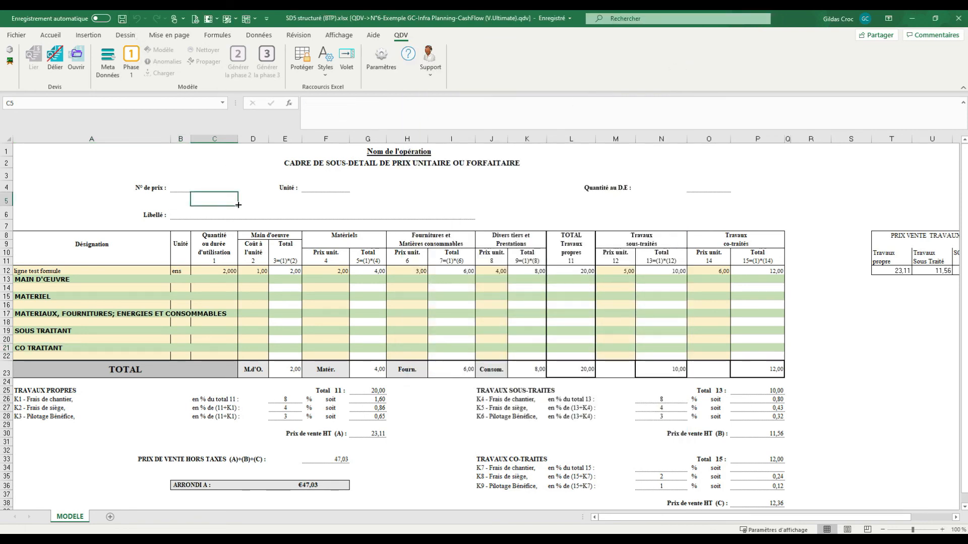
pyautogui.click(109, 270)
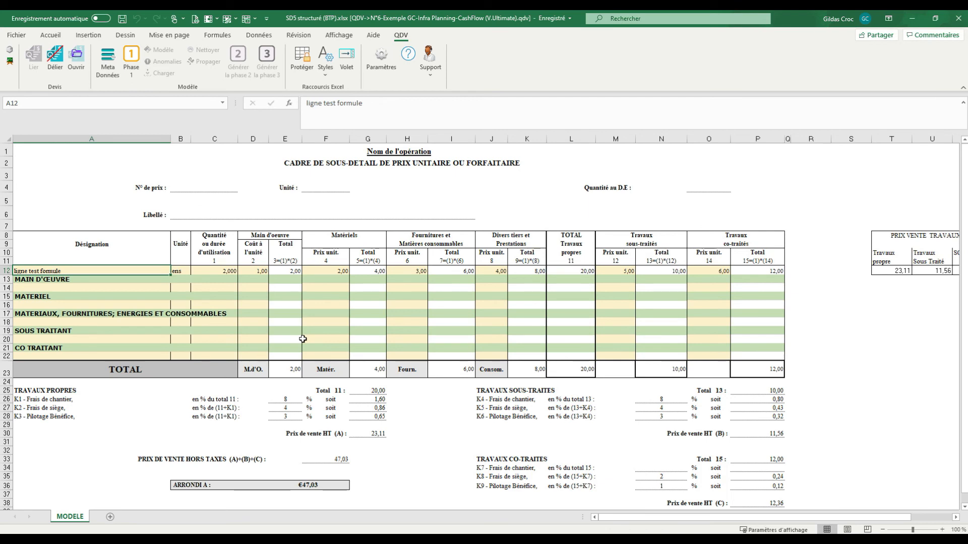
pyautogui.press('Delete')
pyautogui.press('Right')
pyautogui.press('Delete')
pyautogui.press('Right')
pyautogui.press('Delete')
pyautogui.press('Right')
pyautogui.press('Delete')
pyautogui.press('Right')
pyautogui.press('Right')
pyautogui.press('Delete')
pyautogui.press('Right')
pyautogui.press('Right')
pyautogui.press('Delete')
pyautogui.press('Right')
pyautogui.press('Right')
pyautogui.press('Delete')
pyautogui.press('Right')
pyautogui.press('Right')
pyautogui.press('Right')
pyautogui.press('Right')
pyautogui.press('Left')
pyautogui.press('Delete')
pyautogui.press('Right')
pyautogui.press('Right')
pyautogui.press('Right')
pyautogui.press('Left')
pyautogui.press('Delete')
pyautogui.press('Right')
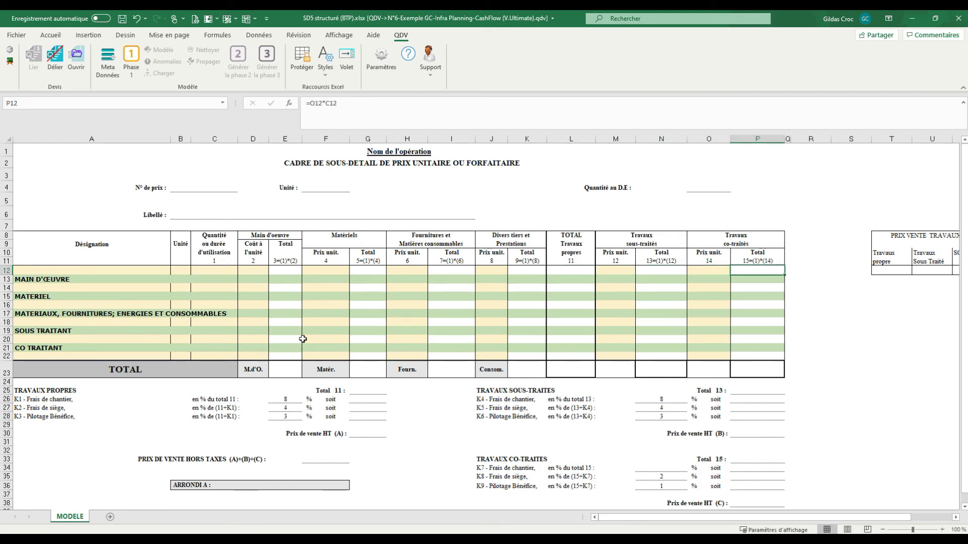
pyautogui.scroll(-2, 284, 331)
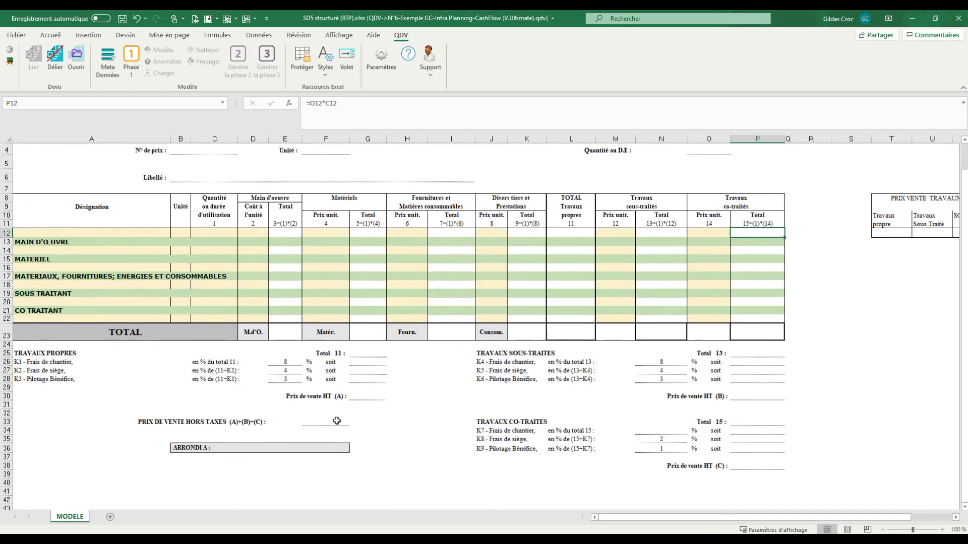
pyautogui.moveTo(284, 323); pyautogui.dragTo(284, 341)
pyautogui.hotkey('ctrl', 'c')
pyautogui.click(661, 324)
pyautogui.hotkey('ctrl', 'v')
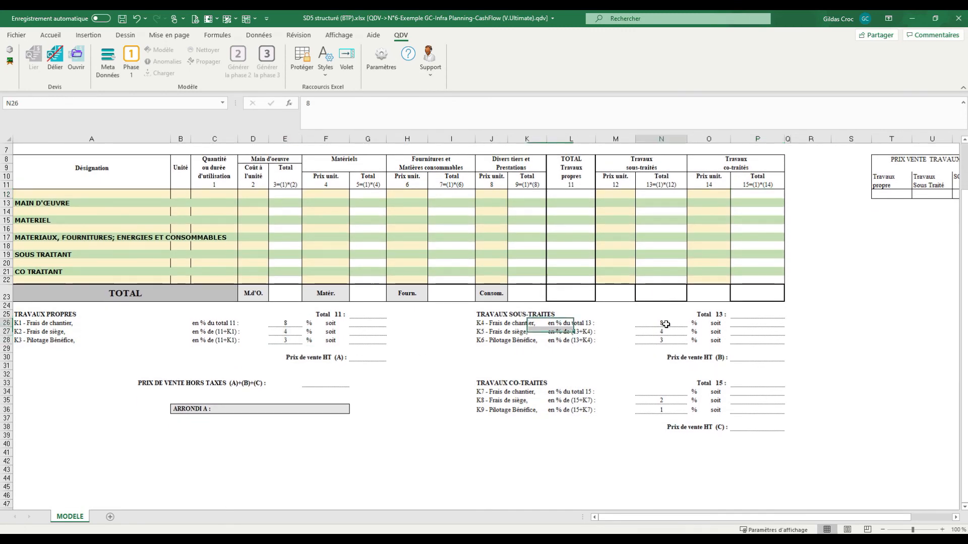
pyautogui.click(662, 403)
pyautogui.click(283, 318)
# - Set the TRAVAUX PROPRES coefficients K1 - Frais de chantier to 10 % and K2 - Frais de siège to 5 %
pyautogui.click(294, 331)
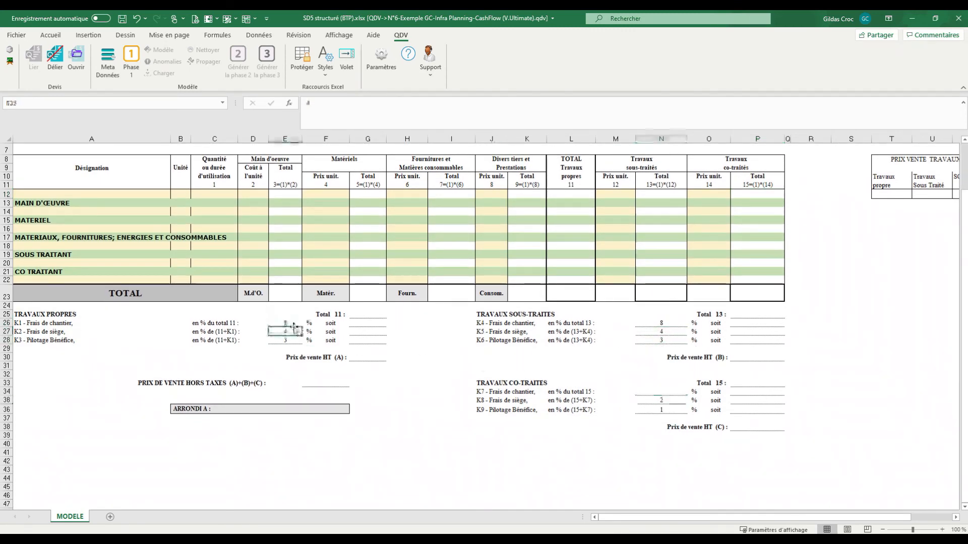
pyautogui.scroll(2, 460, 381)
pyautogui.press('Up')
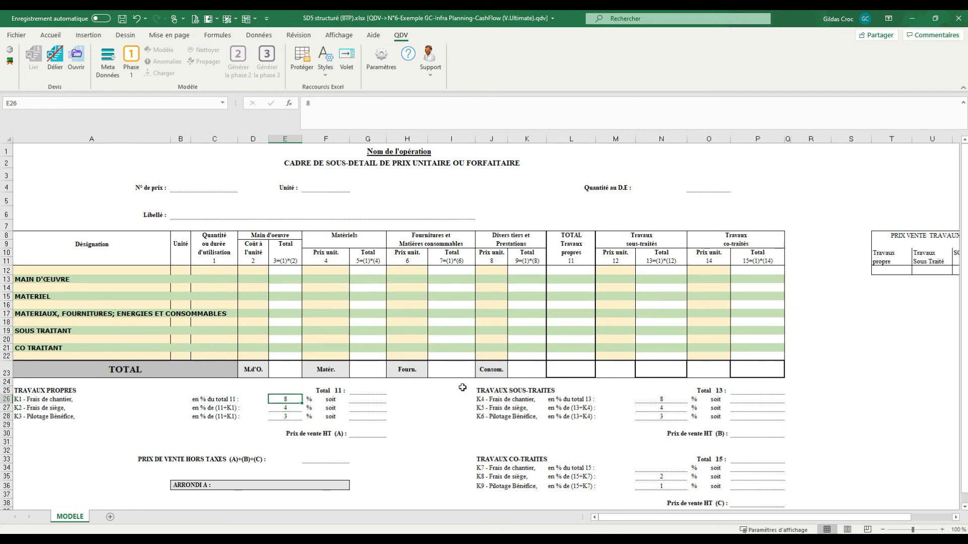
pyautogui.press('Delete')
pyautogui.press('Down')
pyautogui.press('Delete')
pyautogui.press('Up')
pyautogui.write('10')
pyautogui.press('Return')
pyautogui.write('5')
pyautogui.press('Return')
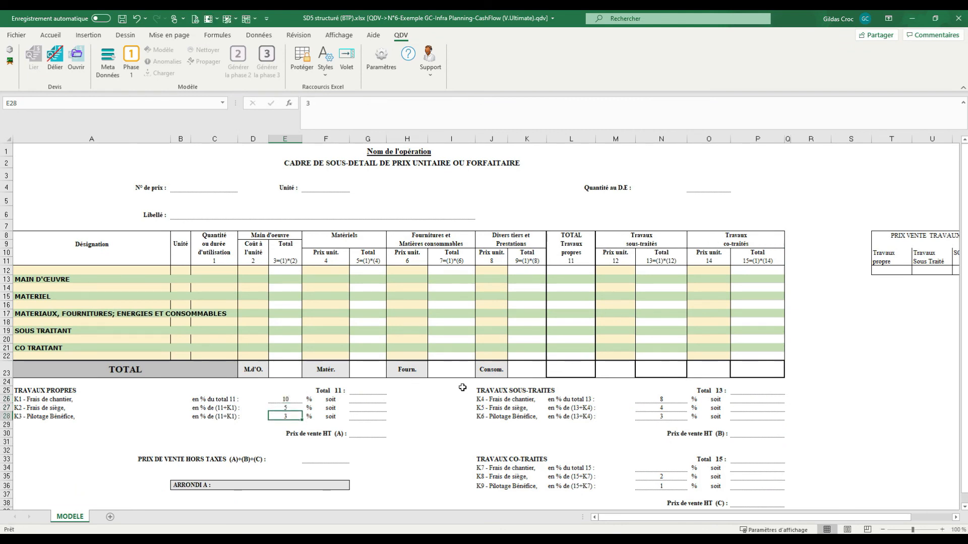
# - Under TRAVAUX SOUS-TRAITES, set K4 - Frais de chantier to 4 % and leave K5 - Frais de siège empty
pyautogui.press('Right')
pyautogui.press('Right')
pyautogui.press('Right')
pyautogui.press('Right')
pyautogui.press('Right')
pyautogui.press('Right')
pyautogui.press('Right')
pyautogui.press('Right')
pyautogui.press('Right')
pyautogui.press('Right')
pyautogui.press('Up')
pyautogui.press('Up')
pyautogui.press('Left')
pyautogui.write('4')
pyautogui.press('Return')
pyautogui.write('2')
pyautogui.press('Return')
# - Clear the K8 - Frais de siège and K9 - Pilotage Bénéfice percentages under TRAVAUX CO-TRAITES
pyautogui.press('Down')
pyautogui.press('Down')
pyautogui.press('Down')
pyautogui.press('Down')
pyautogui.press('Down')
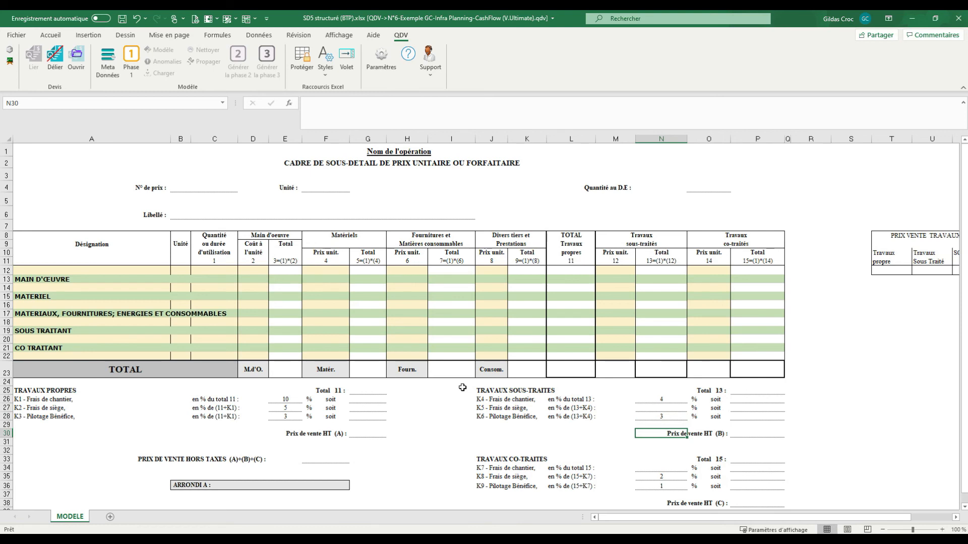
pyautogui.press('Down')
pyautogui.press('Down')
pyautogui.press('Down')
pyautogui.press('Delete')
pyautogui.press('Up')
pyautogui.press('Delete')
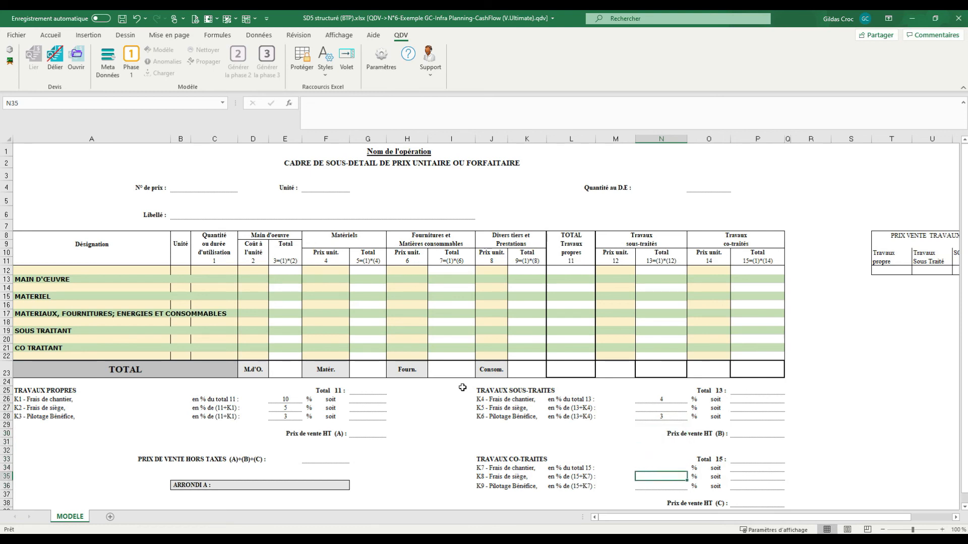
# - Generate phase 1 of the price breakdown from the MODELE sheet
pyautogui.press('Left')
pyautogui.press('Left')
pyautogui.press('Left')
pyautogui.press('Left')
pyautogui.press('Left')
pyautogui.press('Left')
pyautogui.press('Left')
pyautogui.press('Left')
pyautogui.press('Left')
pyautogui.press('Left')
pyautogui.press('Left')
pyautogui.press('Left')
pyautogui.press('Left')
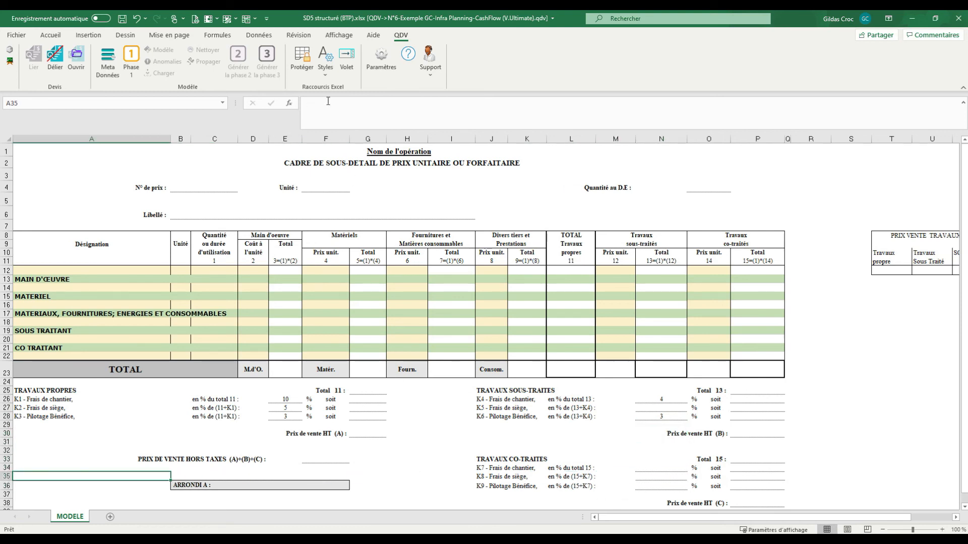
pyautogui.click(134, 56)
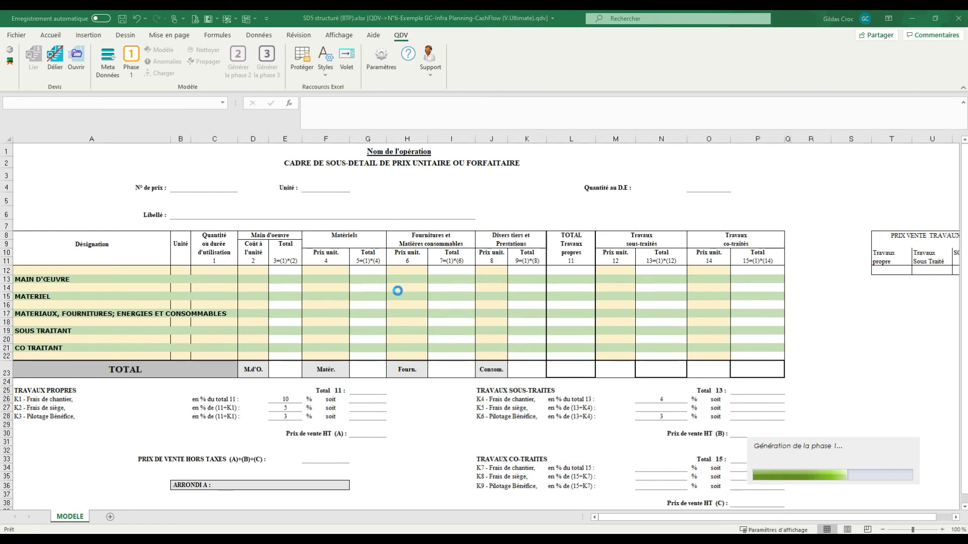
# - Generate phase 2 of the price breakdown and review the resources on sheet A.1.1
pyautogui.click(316, 288)
pyautogui.click(240, 74)
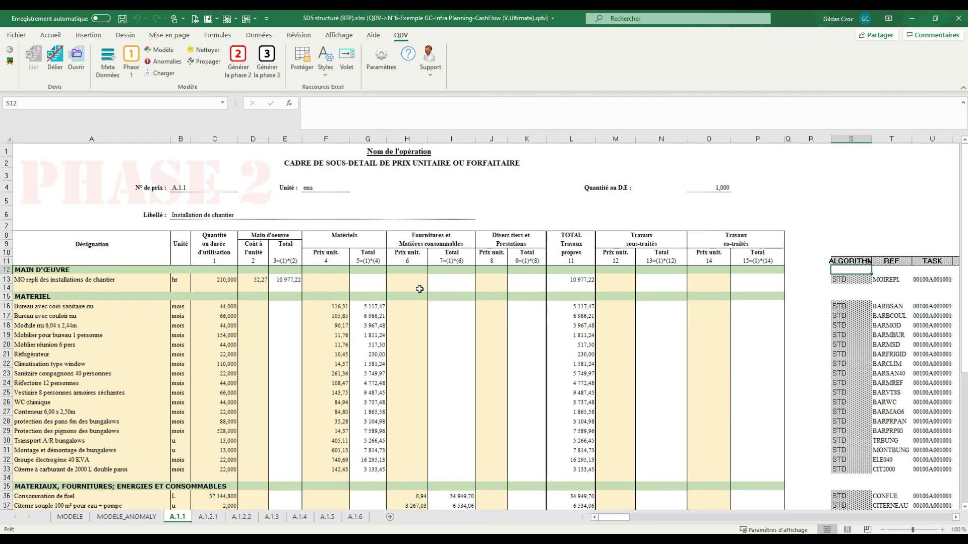
pyautogui.scroll(-3, 316, 347)
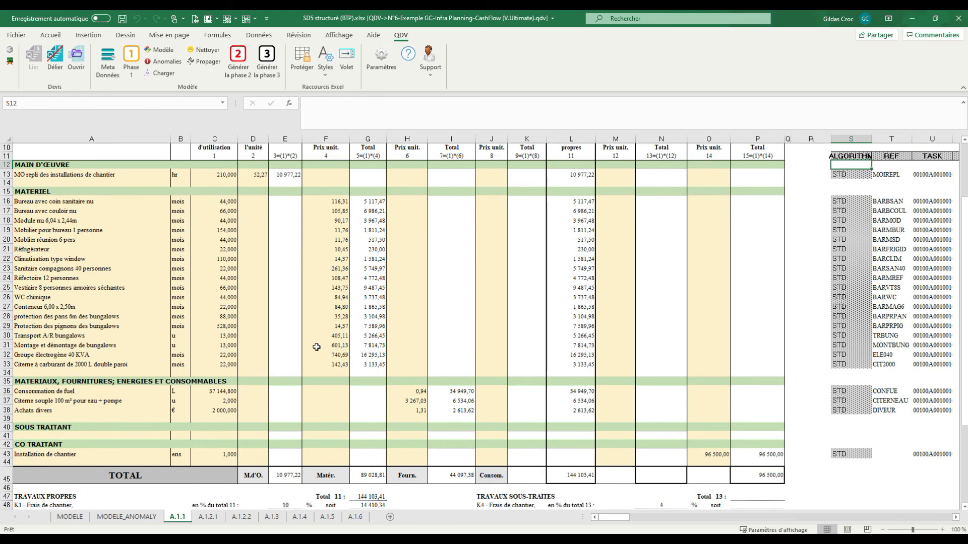
pyautogui.scroll(1, 317, 347)
# - Review the generated price sheets A.1.2.1 and A.1.3, including the MO conduite engin de manutention resource
pyautogui.click(241, 517)
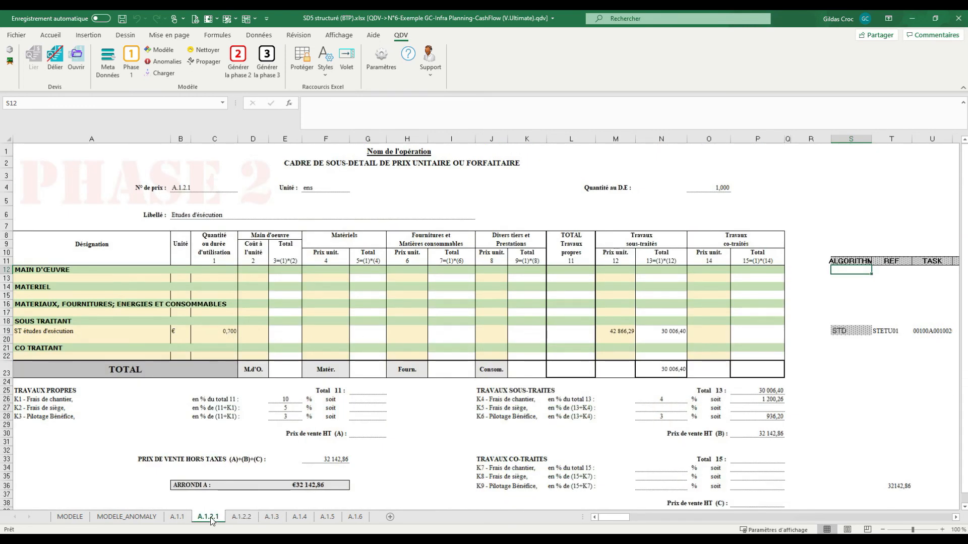
pyautogui.click(275, 519)
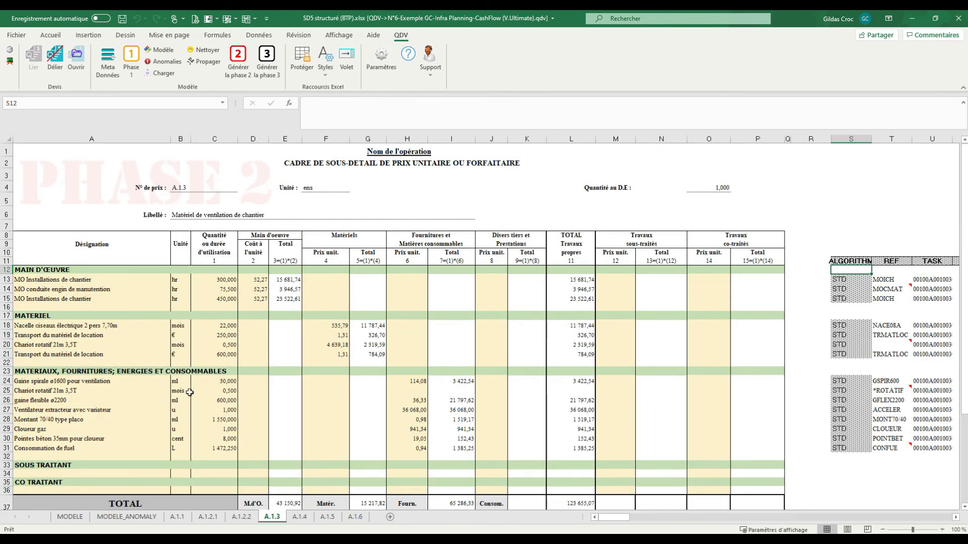
pyautogui.scroll(-2, 178, 419)
pyautogui.scroll(2, 161, 400)
pyautogui.click(170, 291)
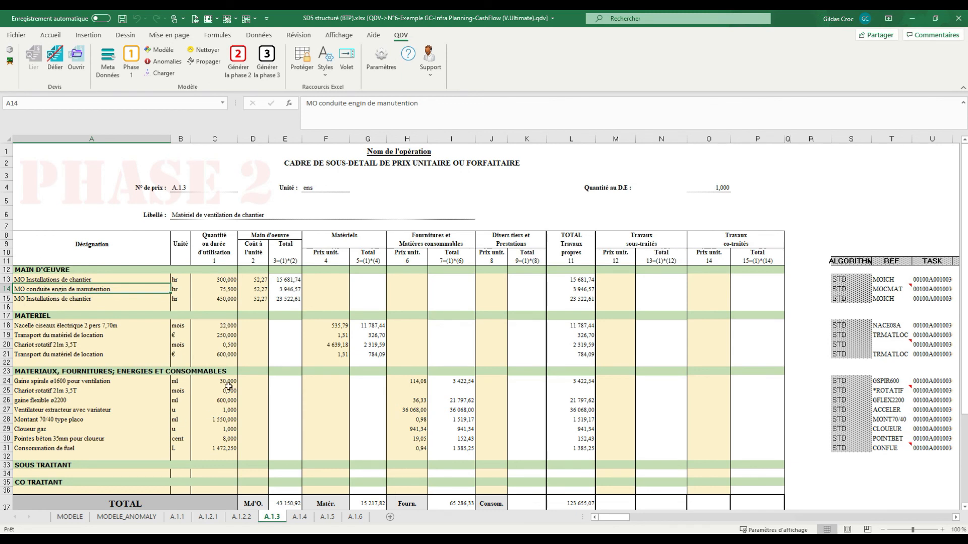
# - Open the linked estimate in QDV and expand the *ROTATIF assembly under item A.1.3, enlarging the window to show more columns
pyautogui.click(77, 73)
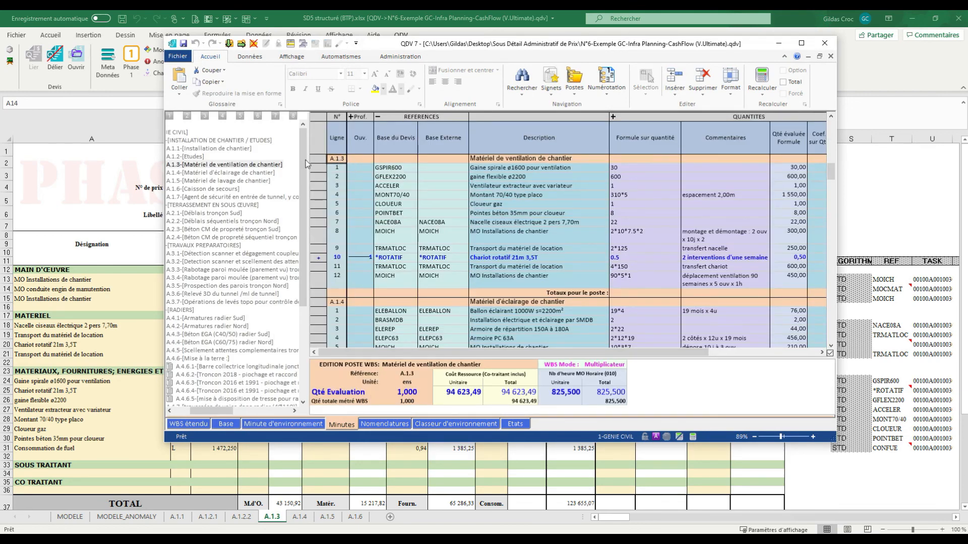
pyautogui.click(318, 258)
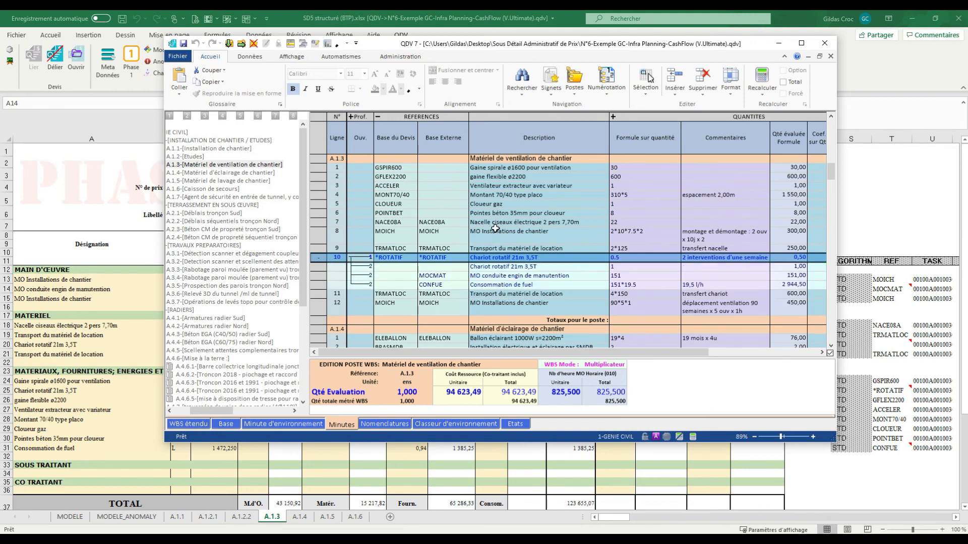
pyautogui.click(503, 276)
pyautogui.click(517, 304)
pyautogui.moveTo(841, 440); pyautogui.dragTo(962, 458)
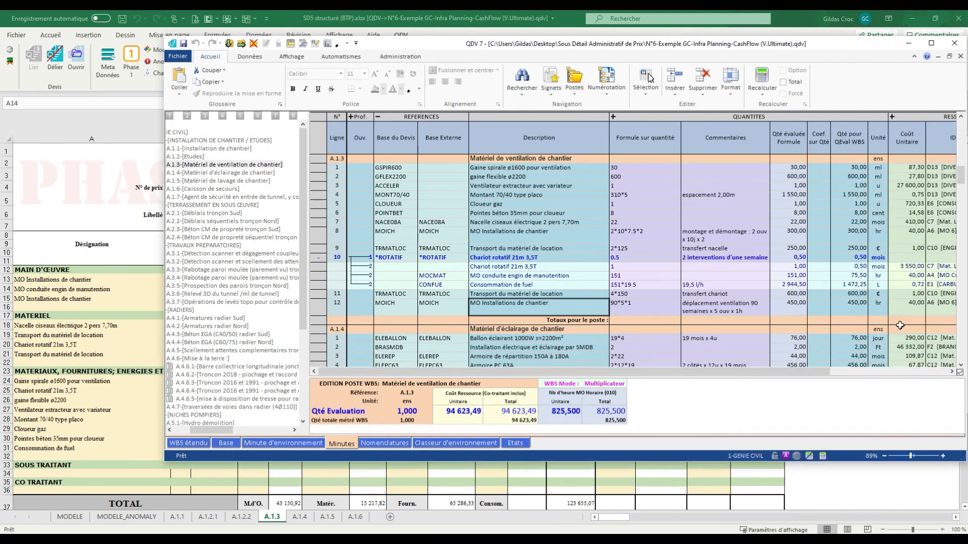
# - Place the QDV window beside the A.1.3 sheet and compare the item's resource lines with the chapters in the breakdown
pyautogui.moveTo(410, 47); pyautogui.dragTo(563, 45)
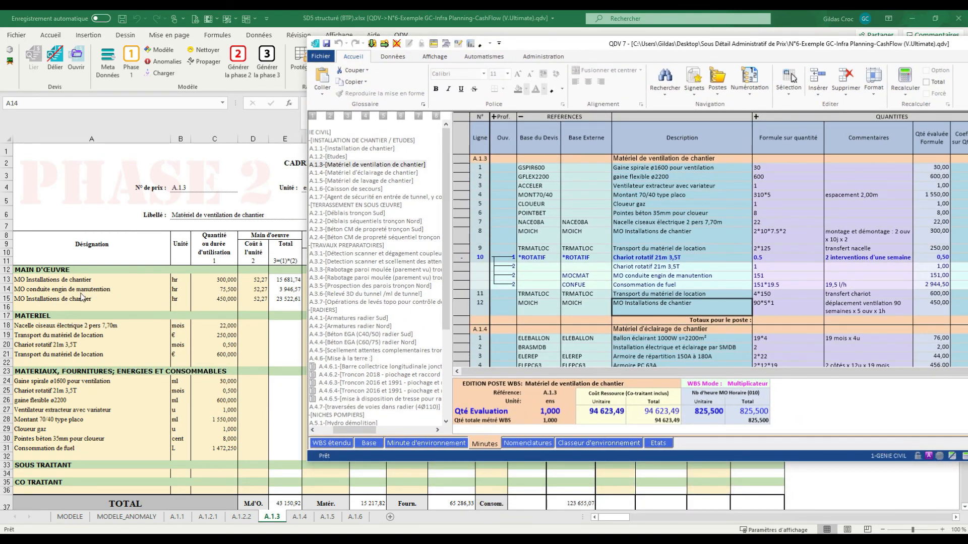
pyautogui.click(666, 276)
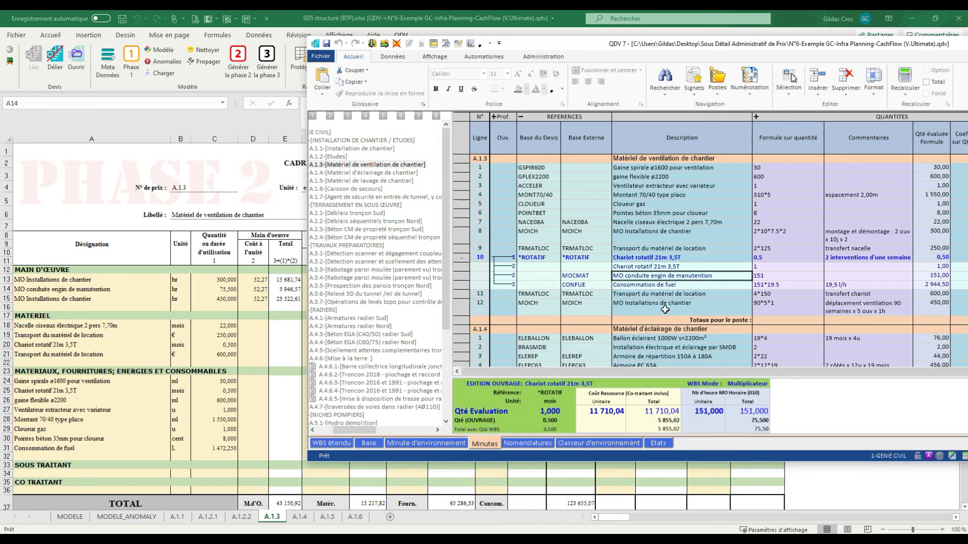
pyautogui.click(666, 224)
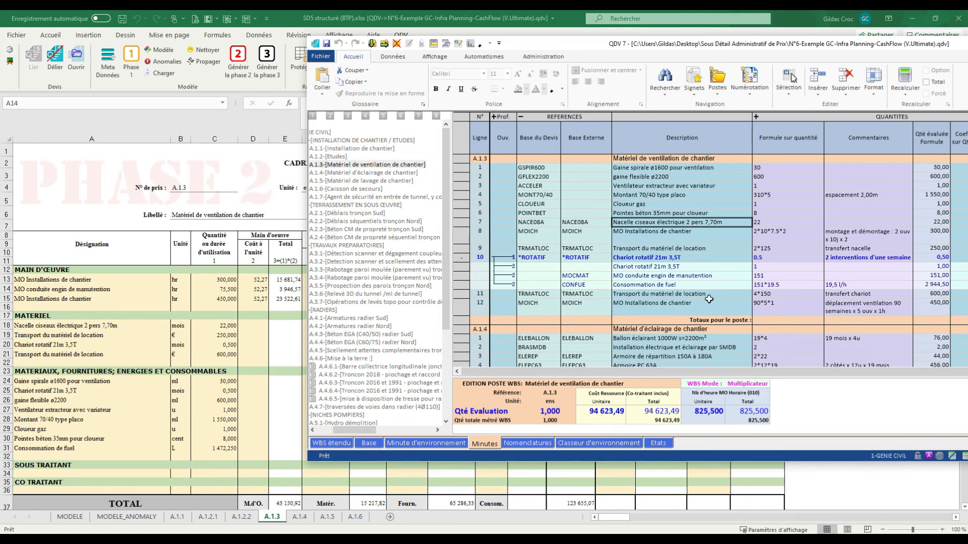
pyautogui.moveTo(675, 169); pyautogui.dragTo(688, 258)
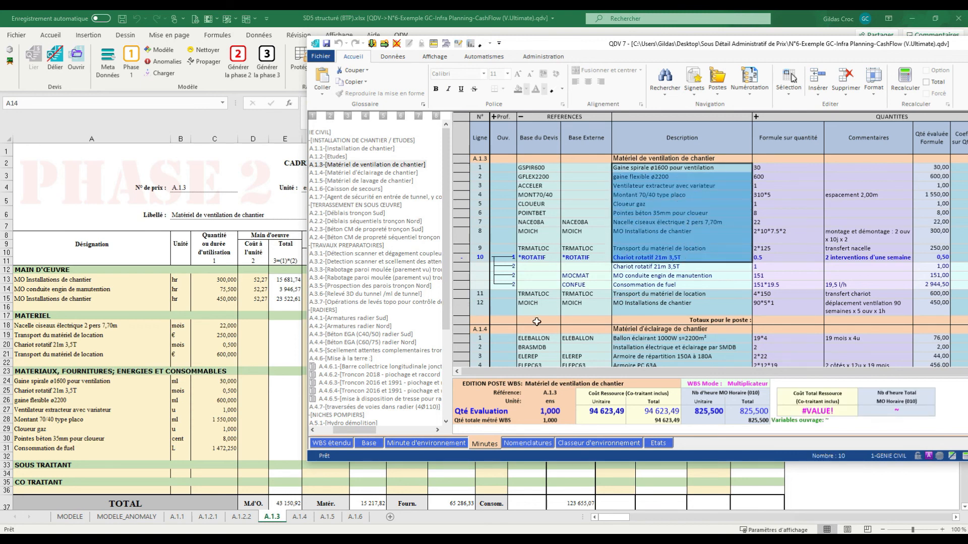
pyautogui.click(643, 211)
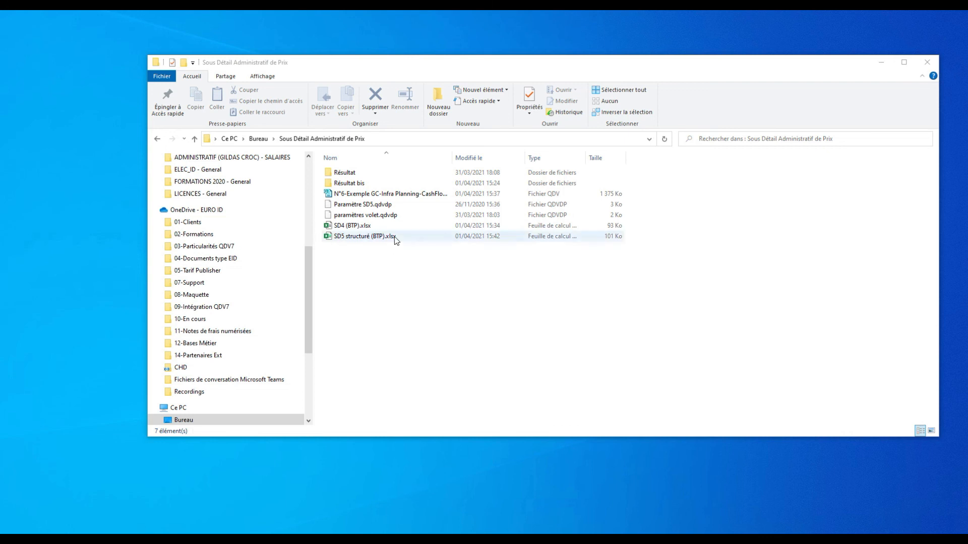
# - Move the estimate file N°6-Exemple GC-Infra from the Sous Détail Administratif de Prix folder to the desktop, and reopen SD5 structuré (BTP).xlsx
pyautogui.moveTo(320, 64); pyautogui.dragTo(507, 41)
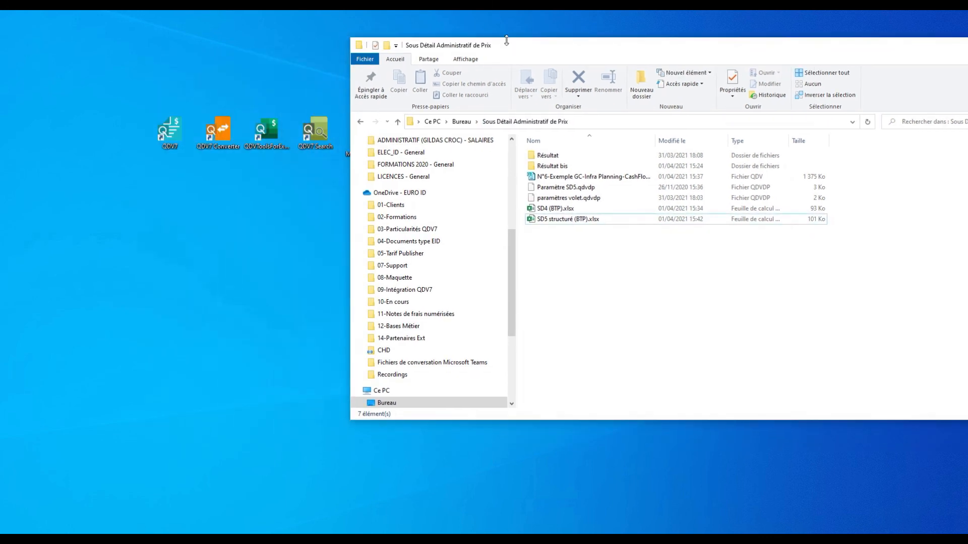
pyautogui.click(558, 182)
pyautogui.moveTo(594, 181); pyautogui.dragTo(161, 267)
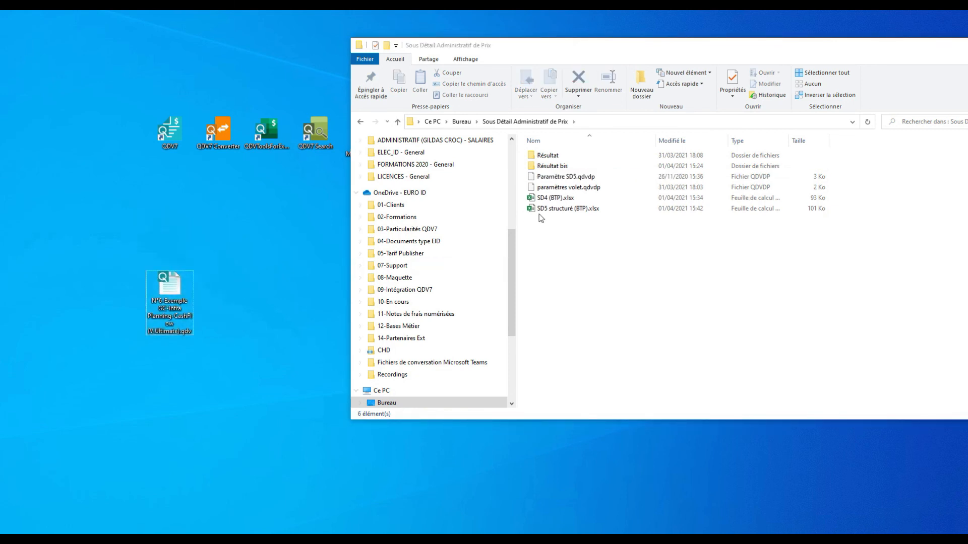
pyautogui.click(554, 198)
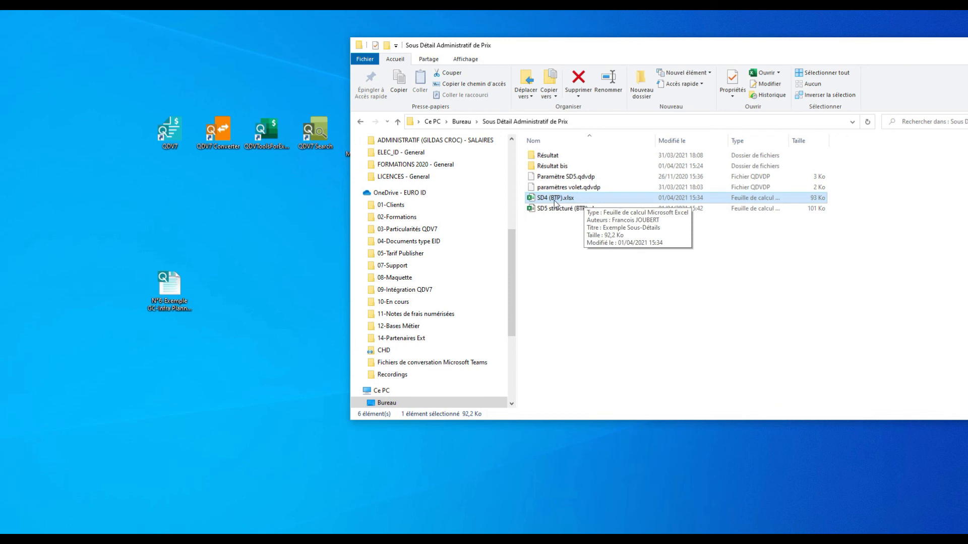
pyautogui.click(561, 210)
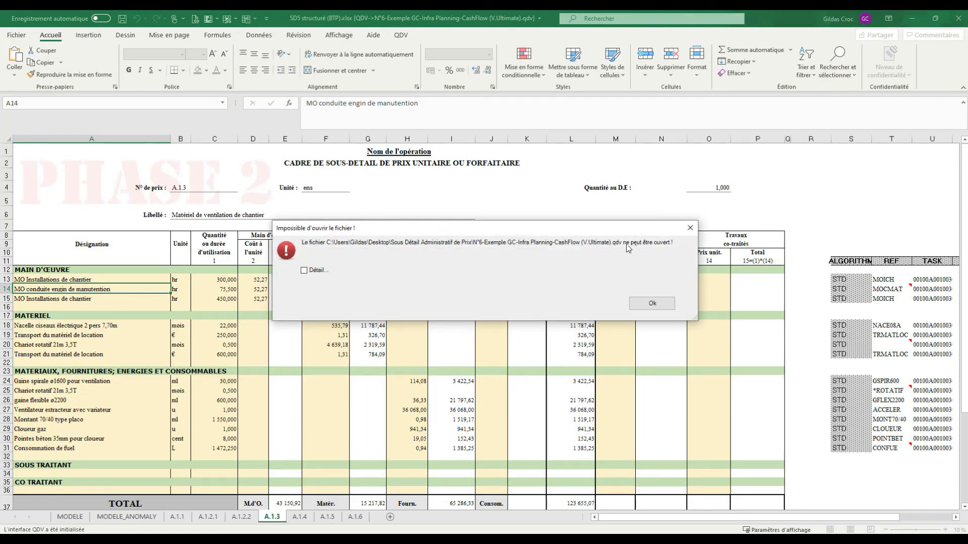
# - Show the details of the file-opening error, dismiss the messages and close the workbook
pyautogui.click(321, 274)
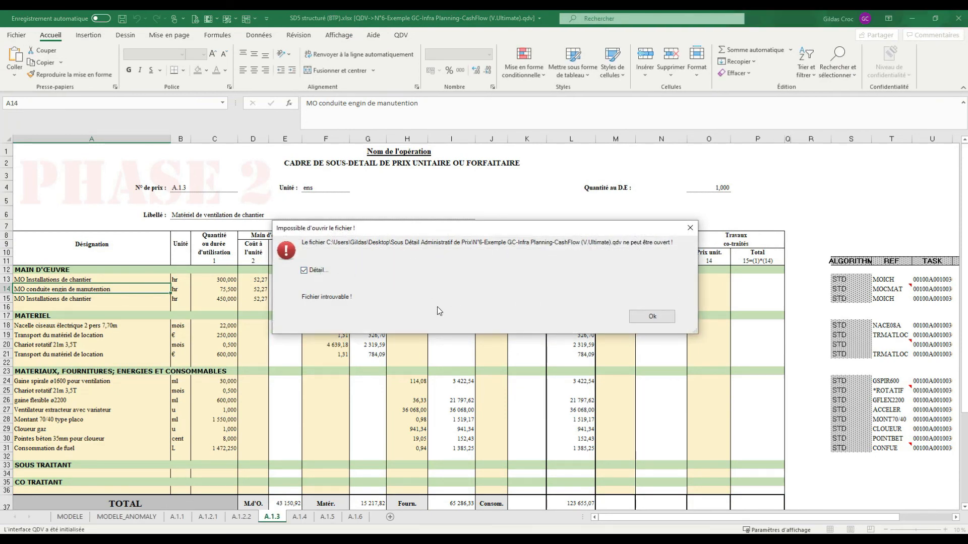
pyautogui.click(652, 317)
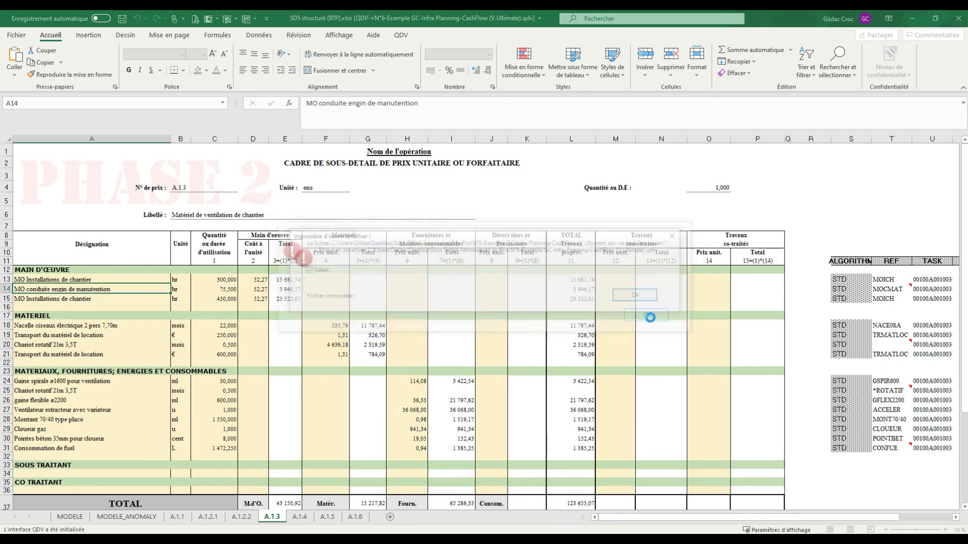
pyautogui.click(632, 297)
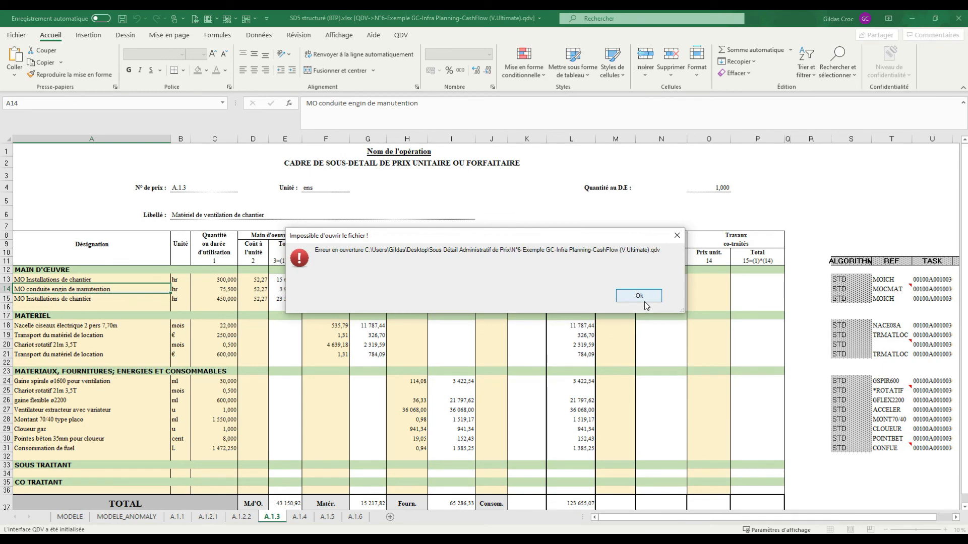
pyautogui.click(648, 306)
pyautogui.click(477, 283)
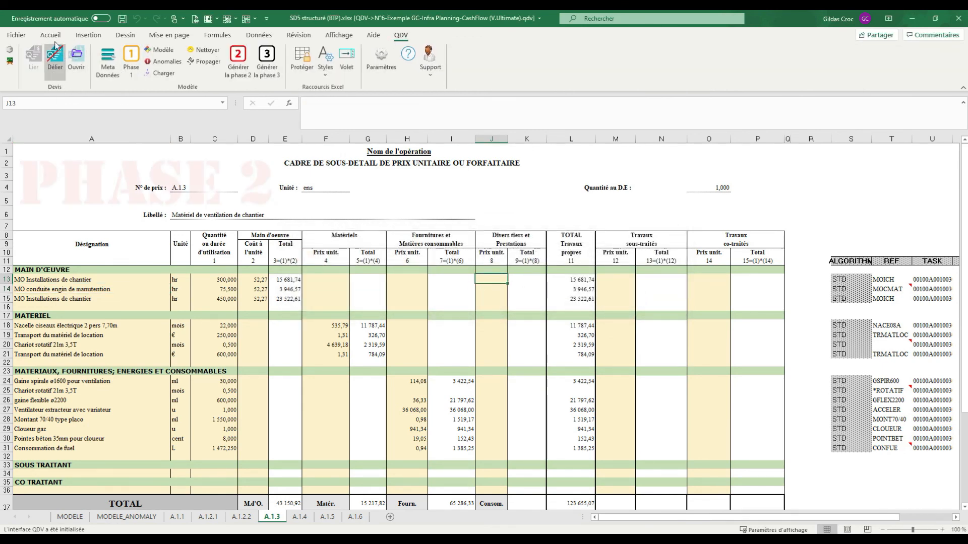
pyautogui.click(328, 241)
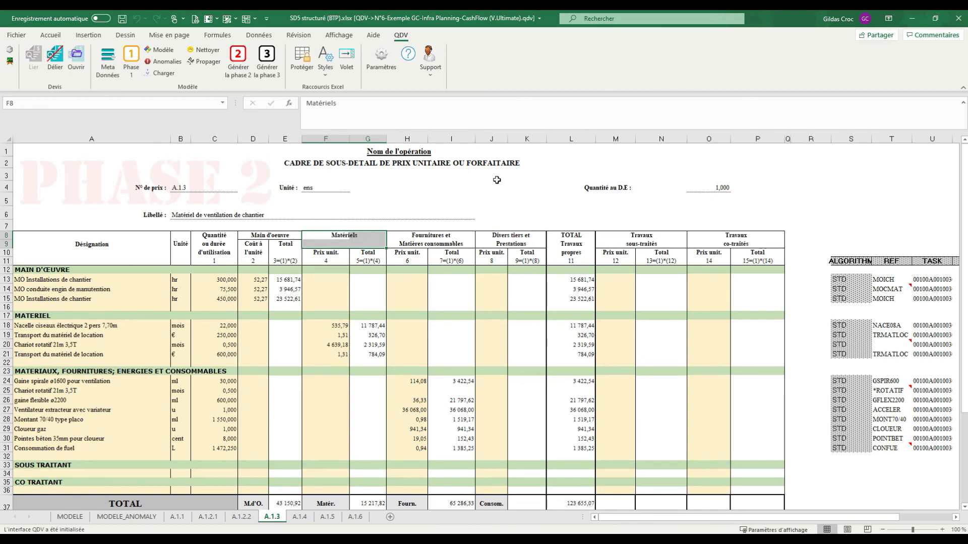
pyautogui.click(958, 20)
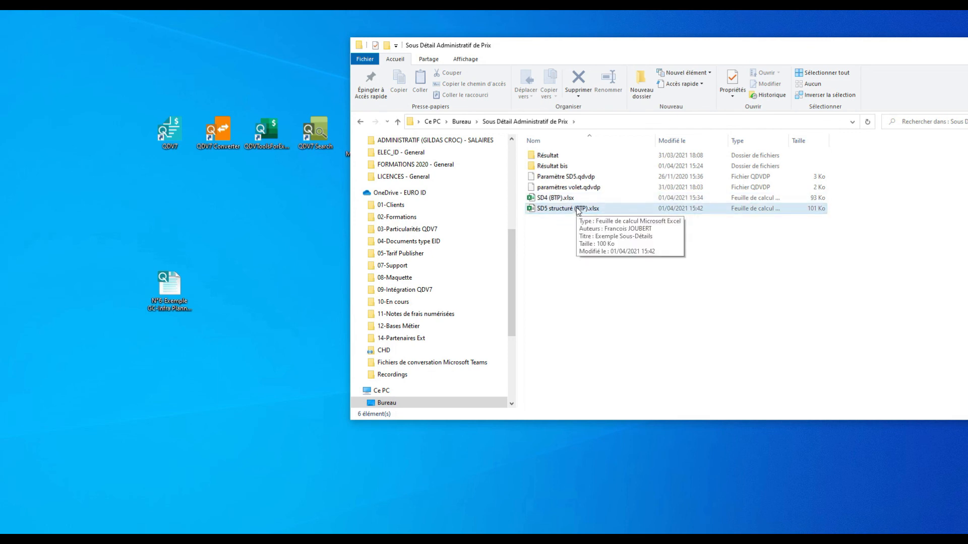
# - Move SD5 structuré (BTP).xlsx to the desktop beside the estimate, reopen it and accept using the identical estimate found in its folder
pyautogui.moveTo(576, 208); pyautogui.dragTo(237, 305)
pyautogui.click(151, 307)
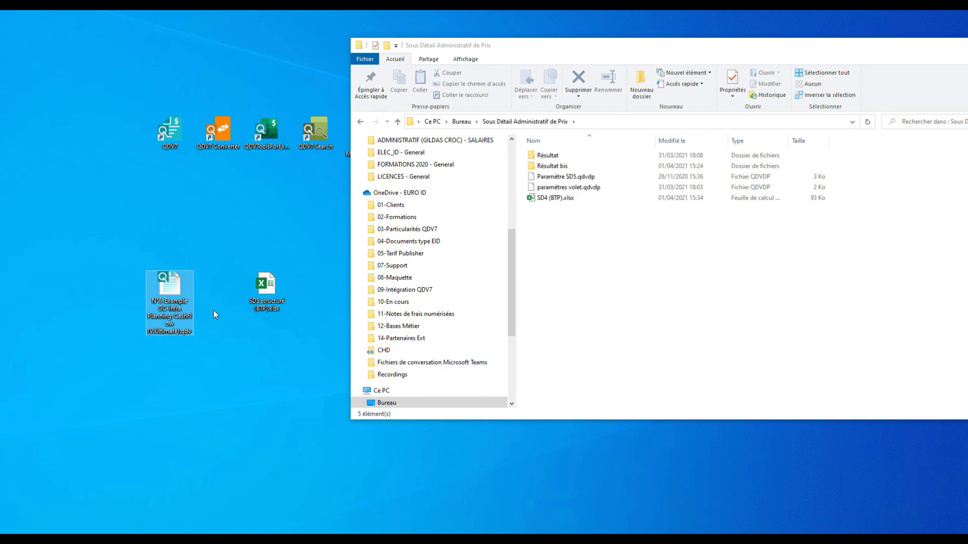
pyautogui.doubleClick(272, 288)
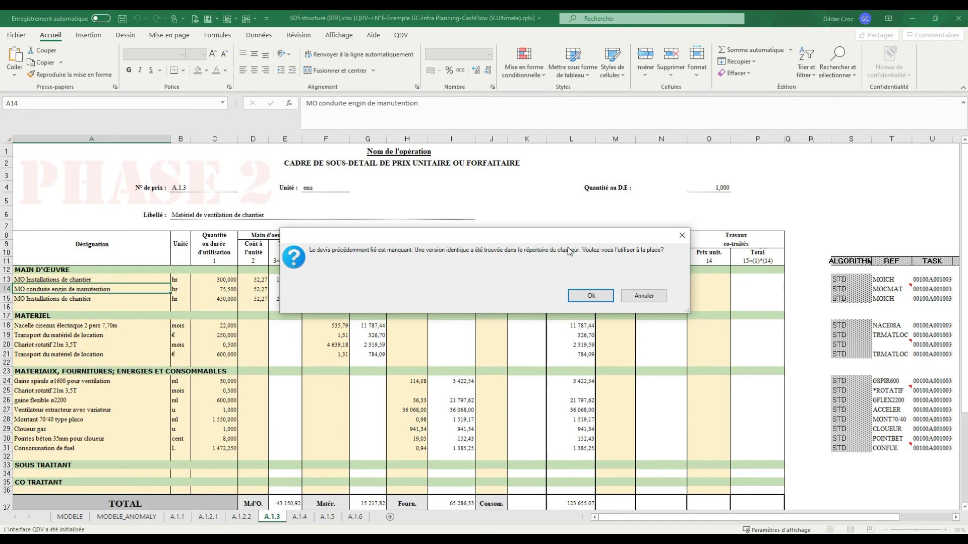
pyautogui.click(585, 296)
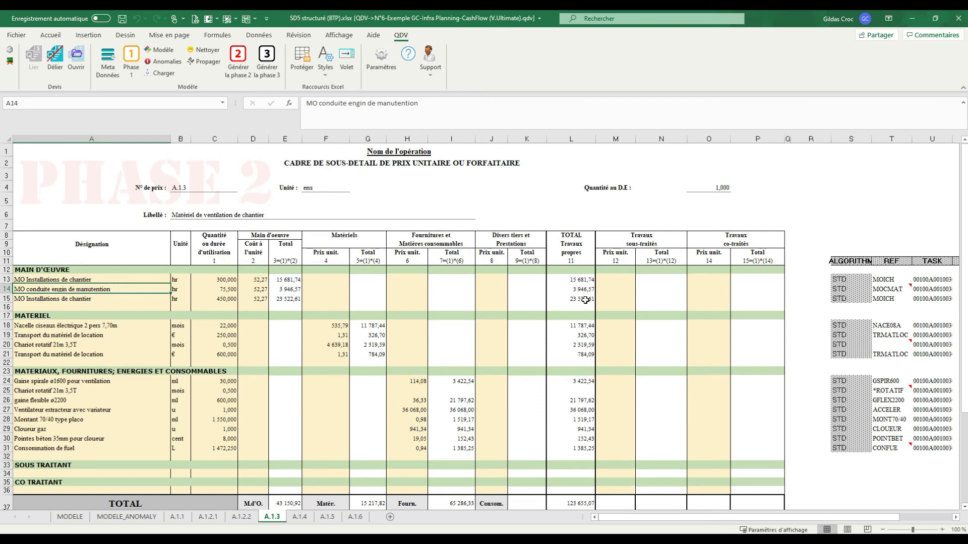
pyautogui.click(488, 306)
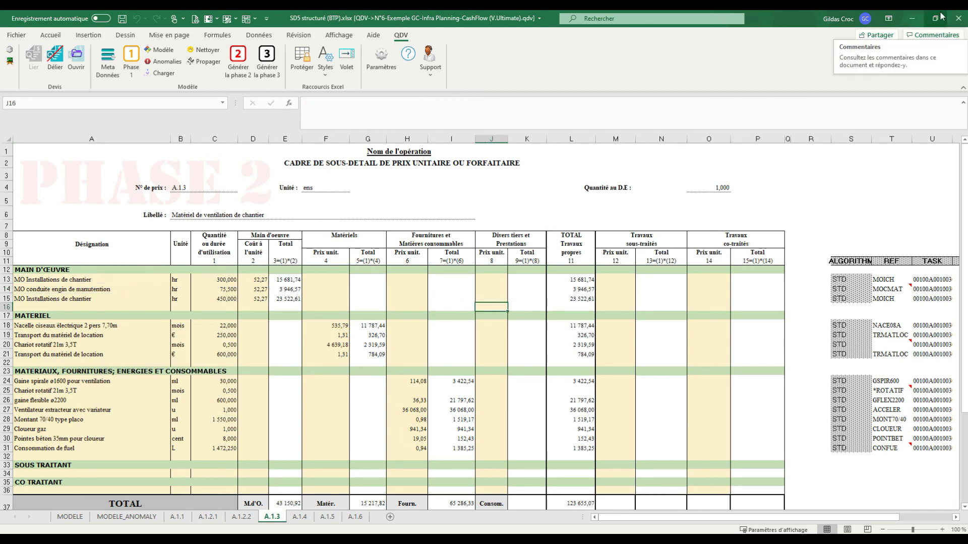
# - Change the workbook's linked source to N°6-Exemple GC-Infra Planning-CashFlow (V.Ultimate).qdv on the Bureau, without exporting the parameters
pyautogui.click(55, 64)
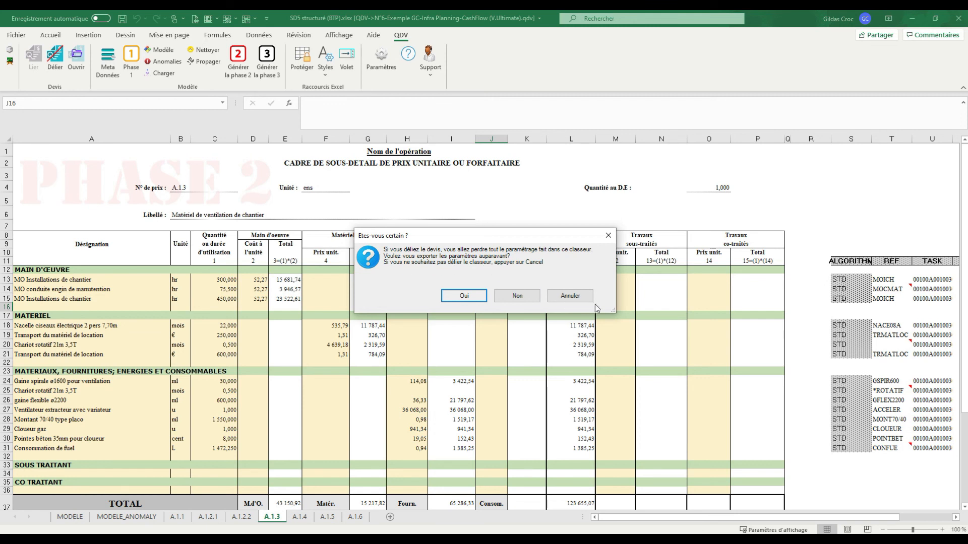
pyautogui.click(510, 297)
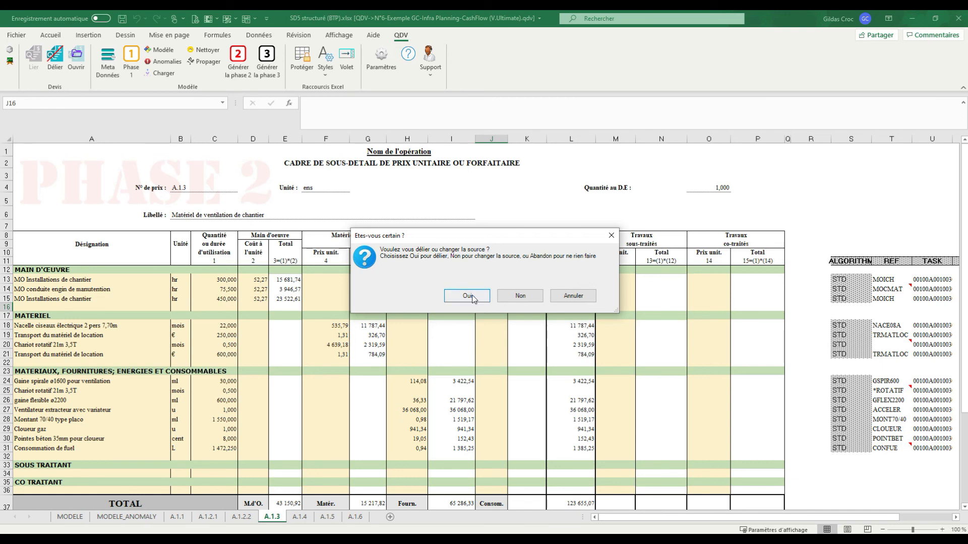
pyautogui.click(521, 297)
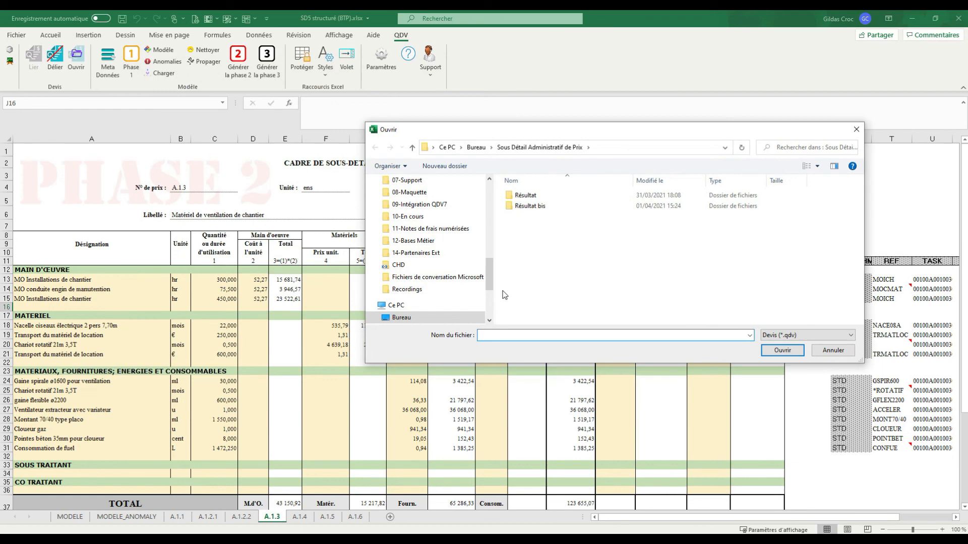
pyautogui.moveTo(492, 285); pyautogui.dragTo(490, 209)
pyautogui.click(401, 201)
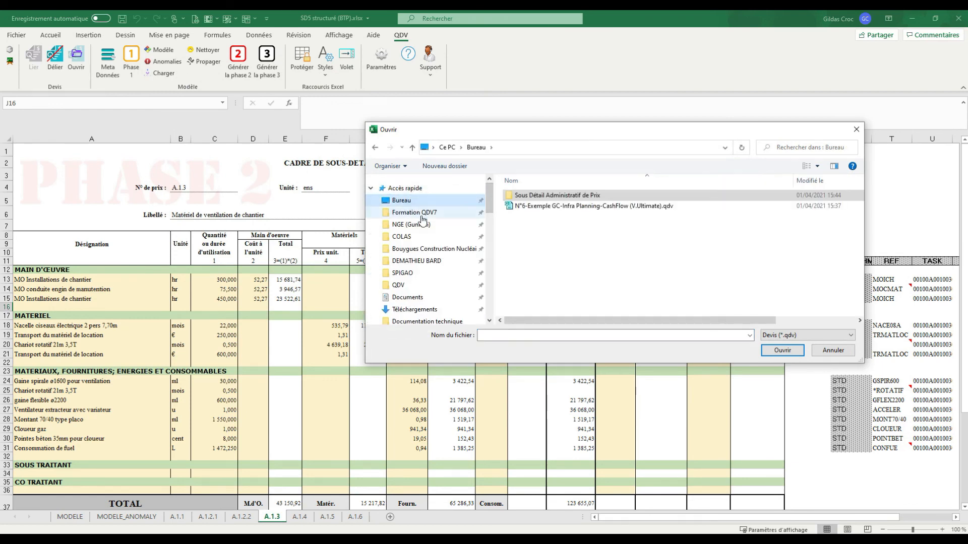
pyautogui.click(611, 207)
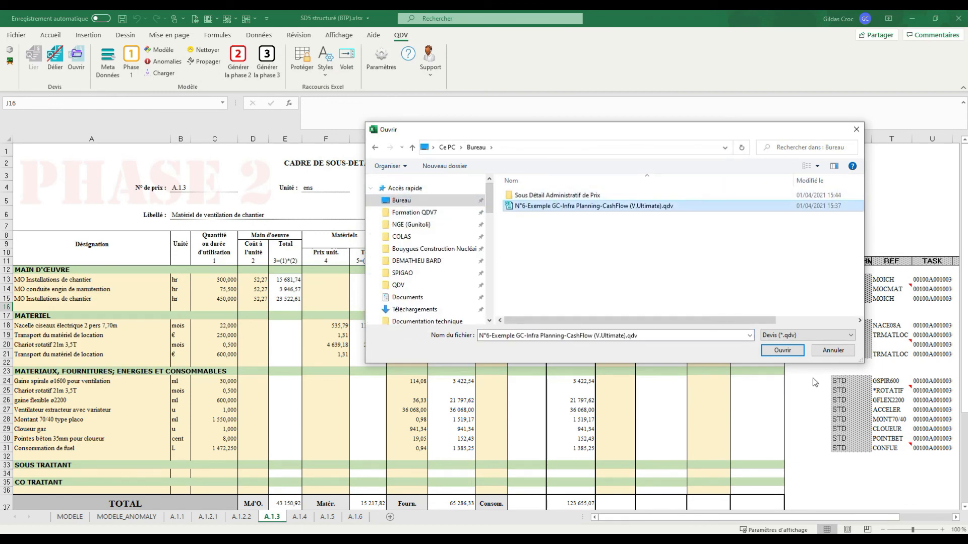
pyautogui.click(782, 350)
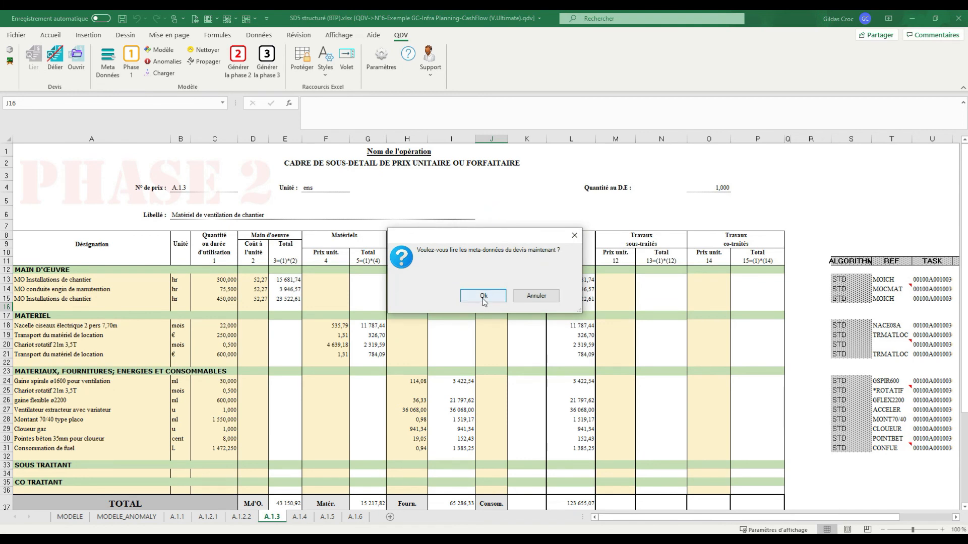
# - Read the linked estimate's metadata without loading the organisation
pyautogui.click(479, 295)
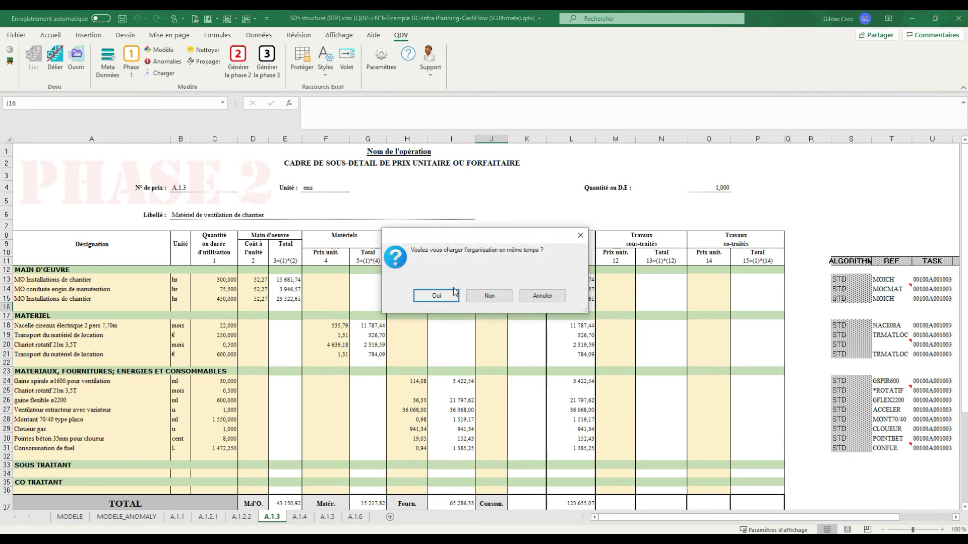
pyautogui.click(496, 300)
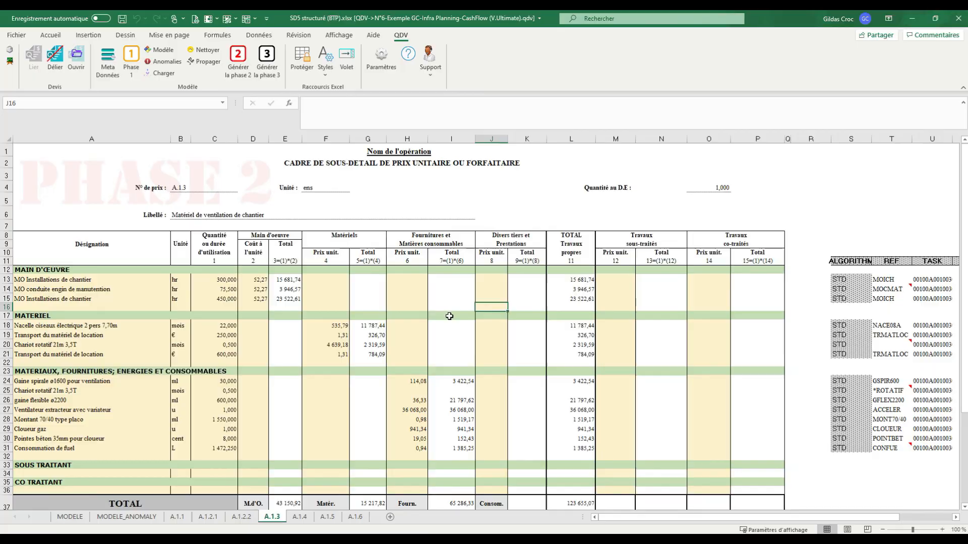